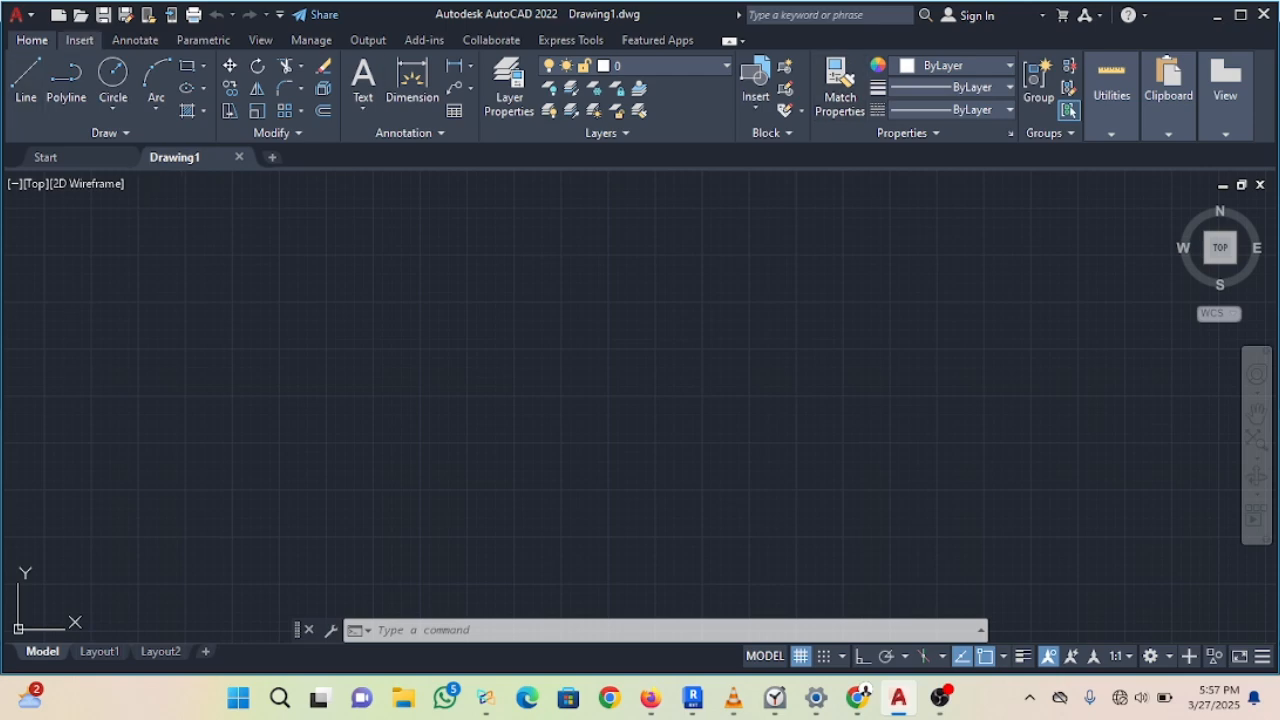
Step: Look through the insertion, annotation, parametric, view, management, output, add-in and collaboration tools, and return to the drawing tools
{"action": "left_click", "coordinate": [79, 40]}
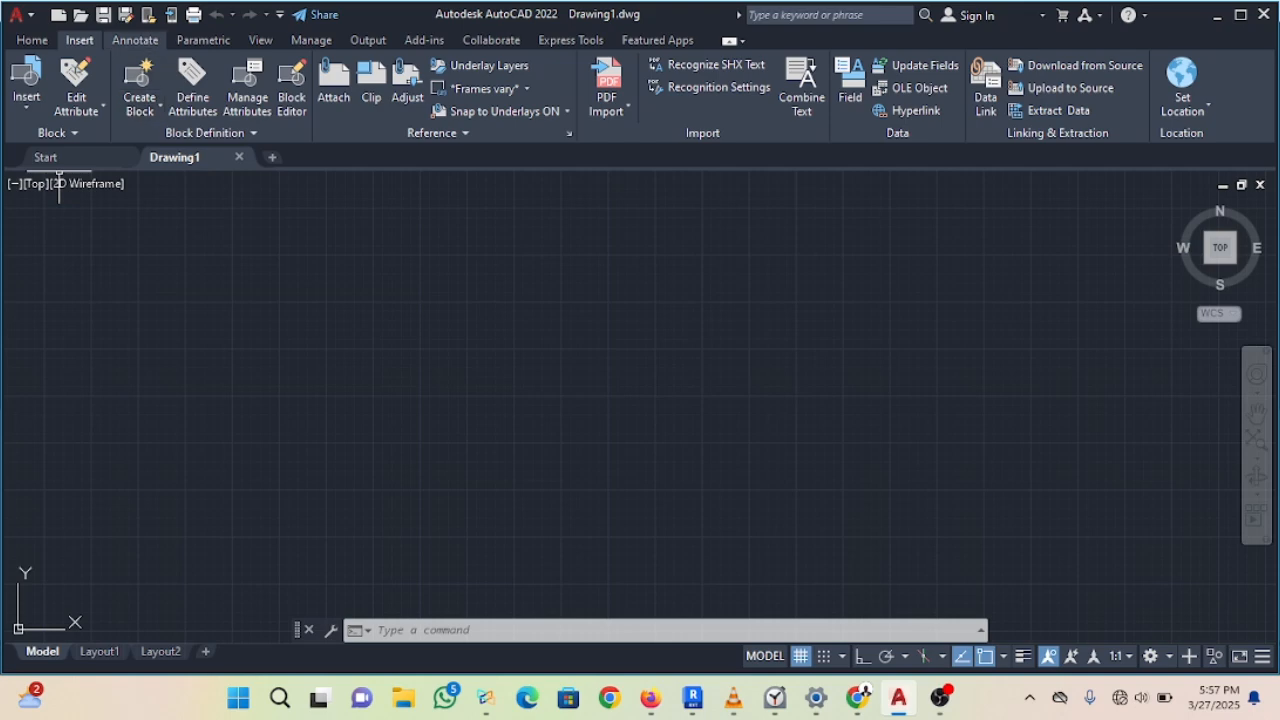
{"action": "left_click", "coordinate": [135, 40]}
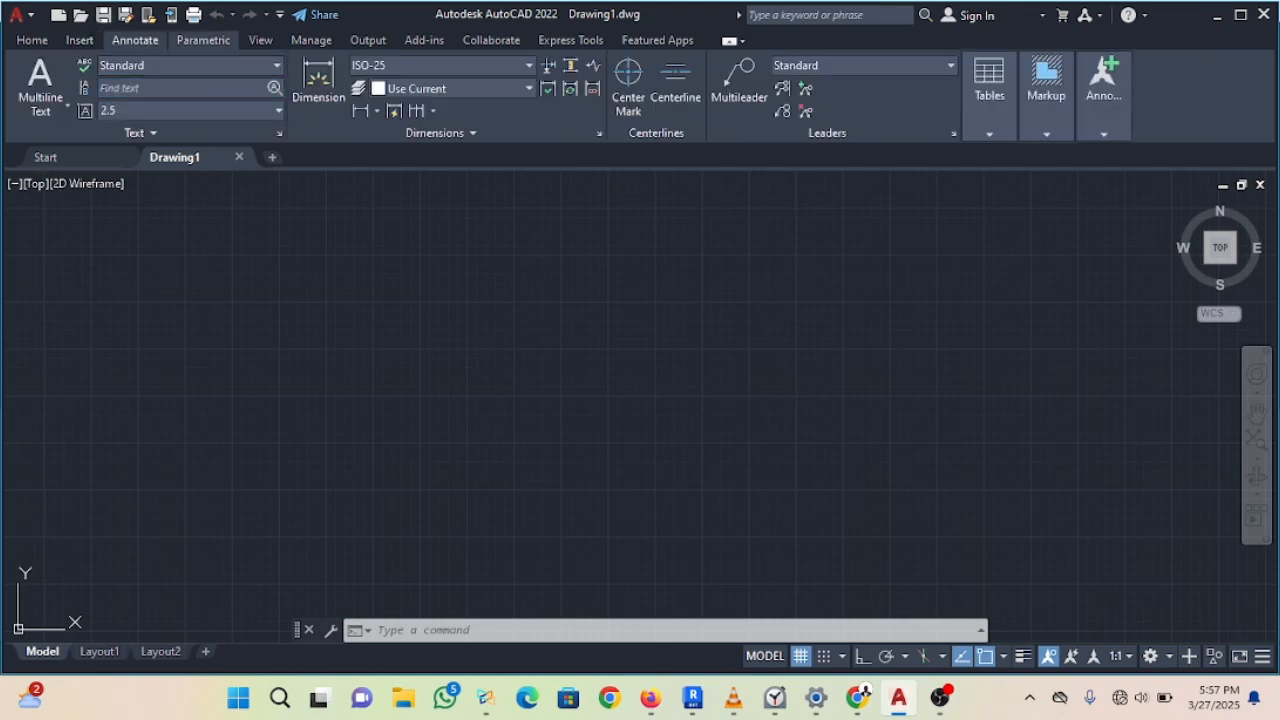
{"action": "left_click", "coordinate": [203, 40]}
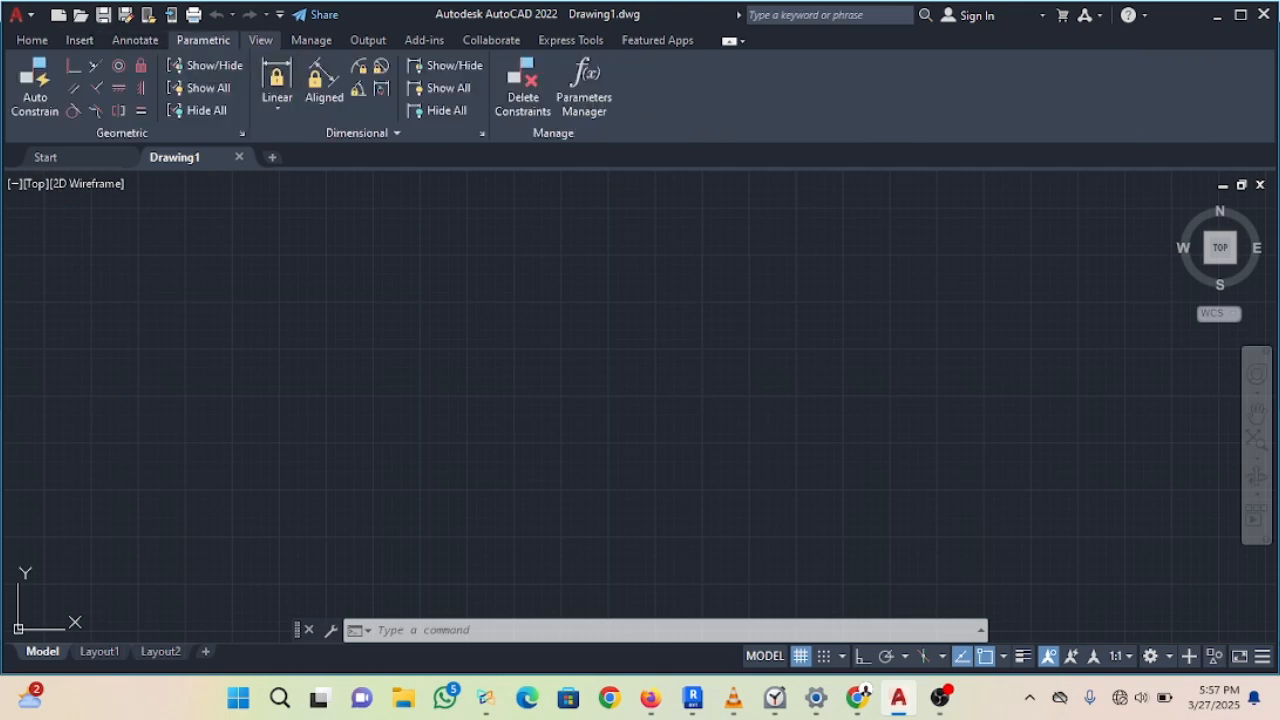
{"action": "left_click", "coordinate": [260, 40]}
{"action": "left_click", "coordinate": [311, 40]}
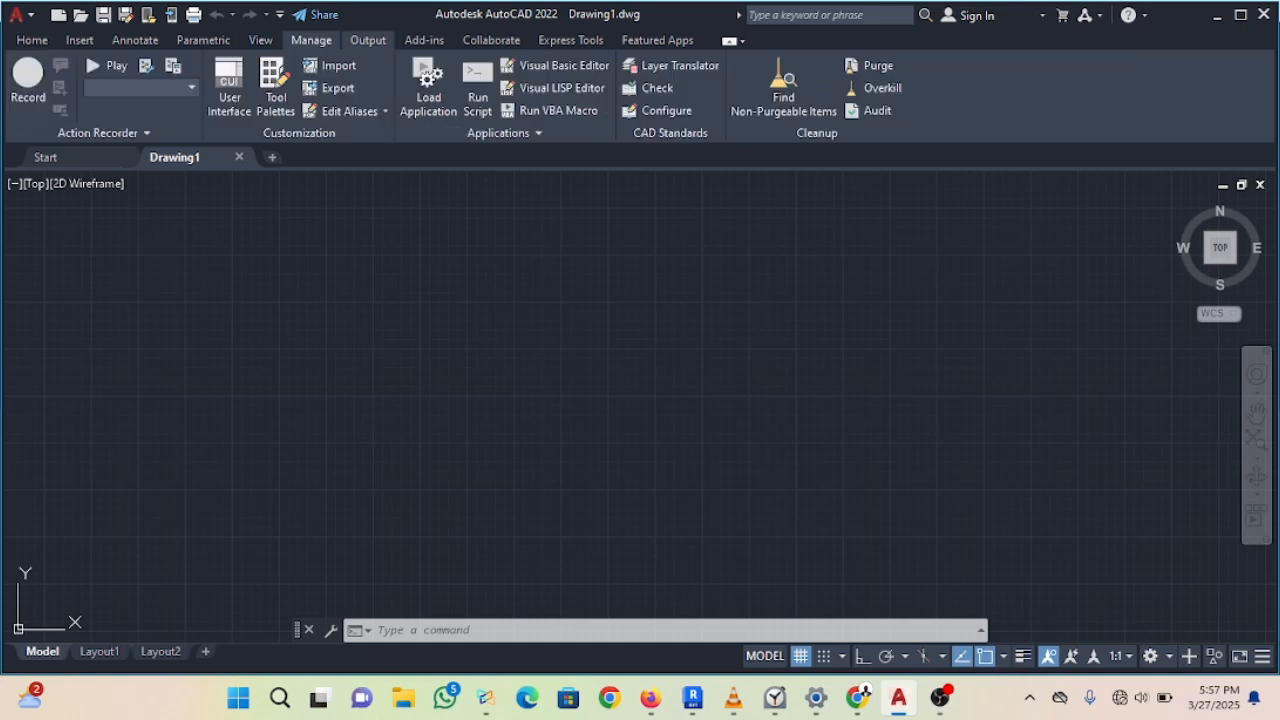
{"action": "left_click", "coordinate": [367, 40]}
{"action": "left_click", "coordinate": [424, 40]}
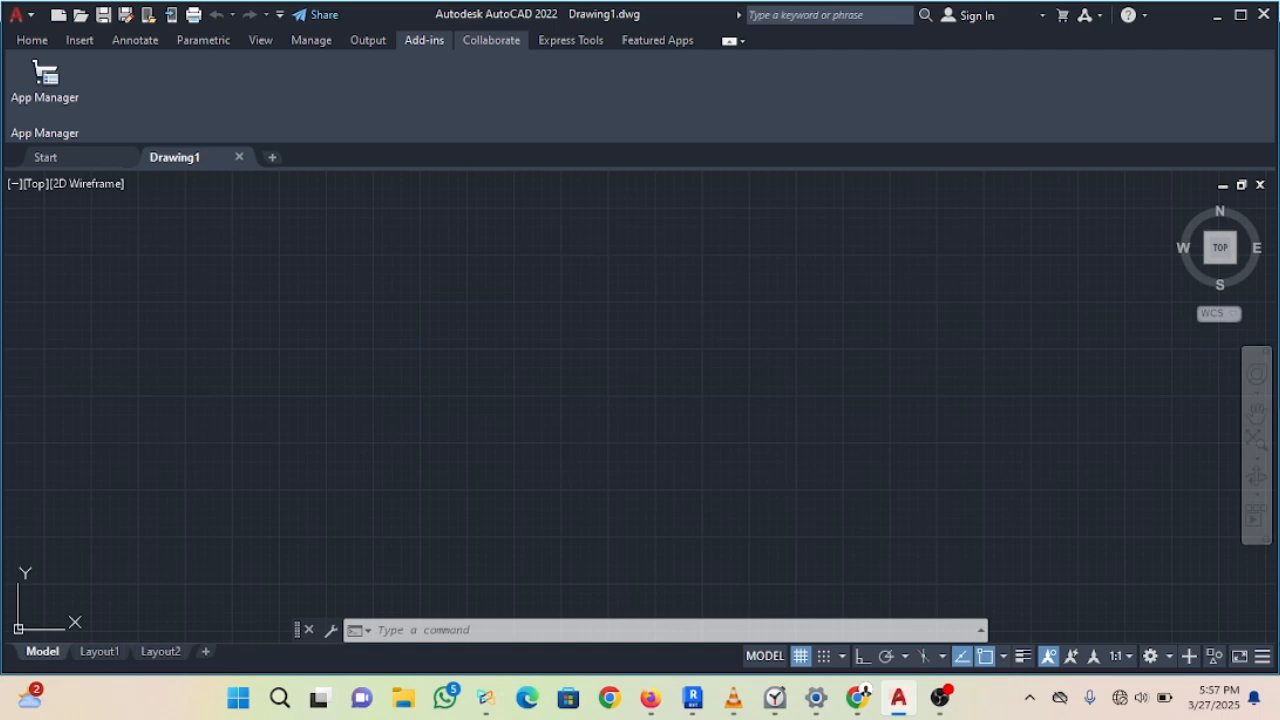
{"action": "left_click", "coordinate": [491, 40]}
{"action": "left_click", "coordinate": [32, 40]}
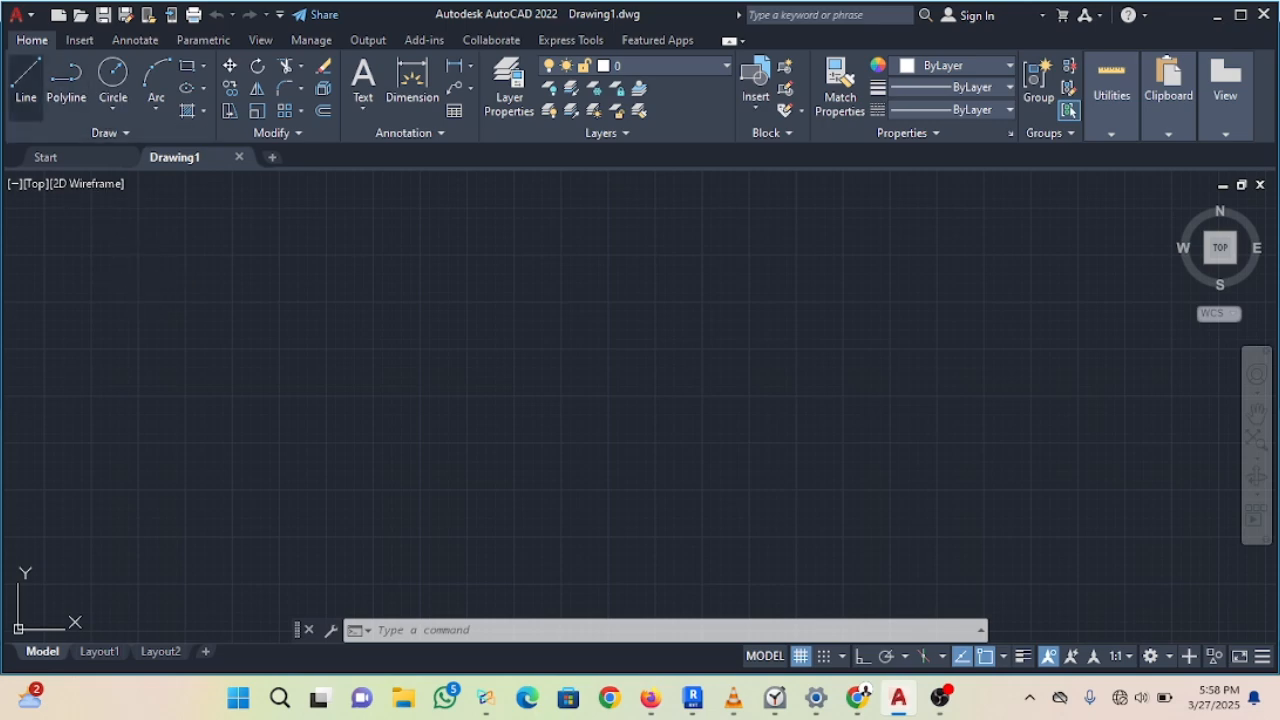
Step: Draw a closed, roughly rectangular outline from four connected line segments in the empty drawing area
{"action": "left_click", "coordinate": [26, 80]}
{"action": "left_click", "coordinate": [277, 252]}
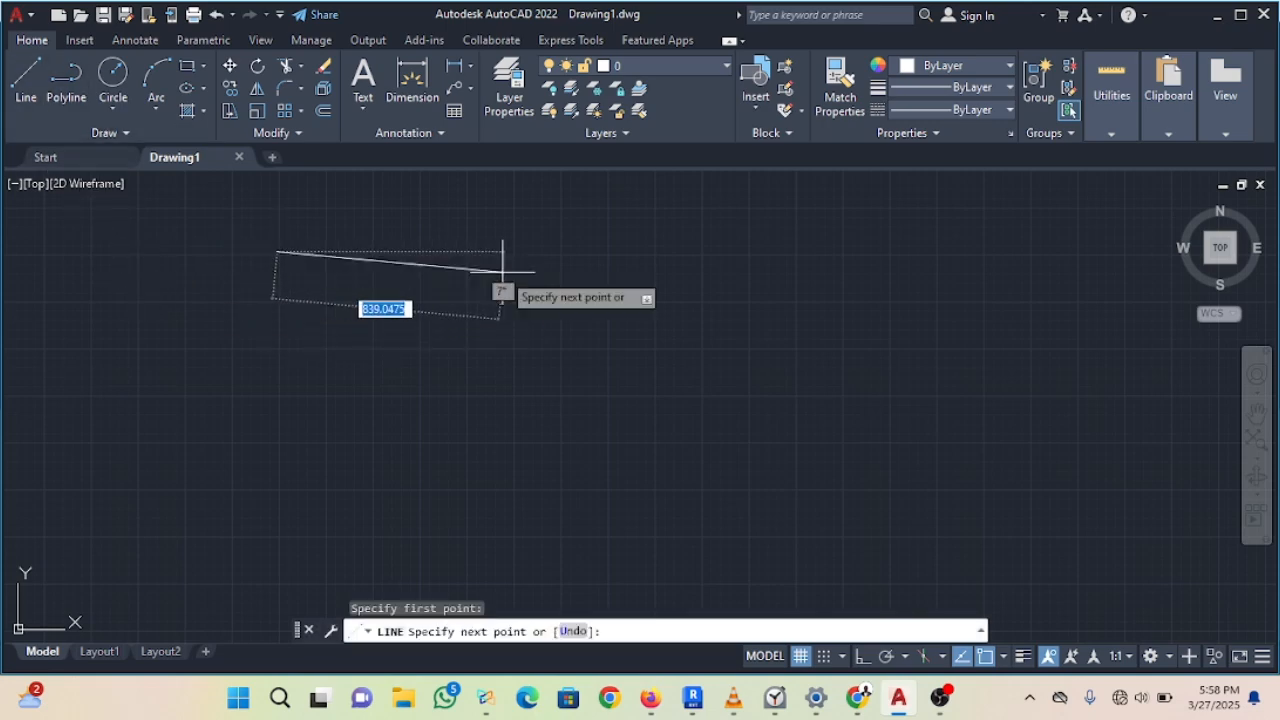
{"action": "left_click", "coordinate": [783, 258]}
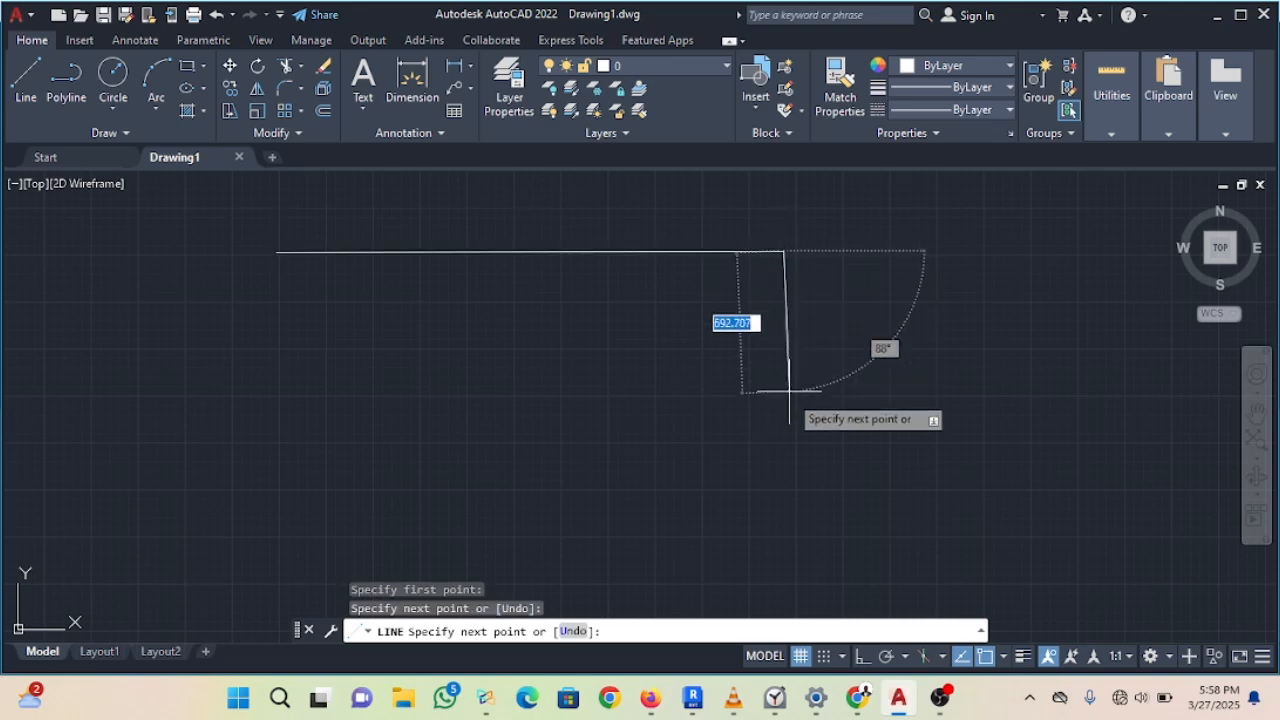
{"action": "left_click", "coordinate": [765, 453]}
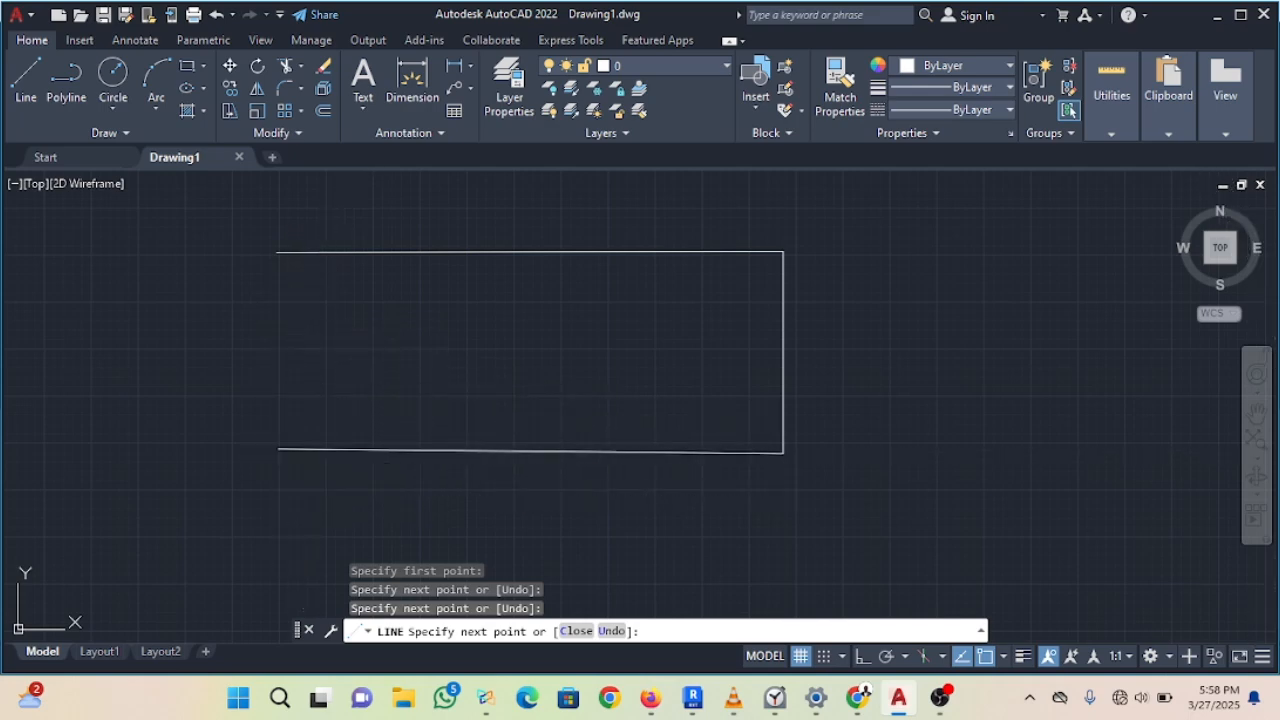
{"action": "left_click", "coordinate": [279, 448]}
{"action": "left_click", "coordinate": [279, 270]}
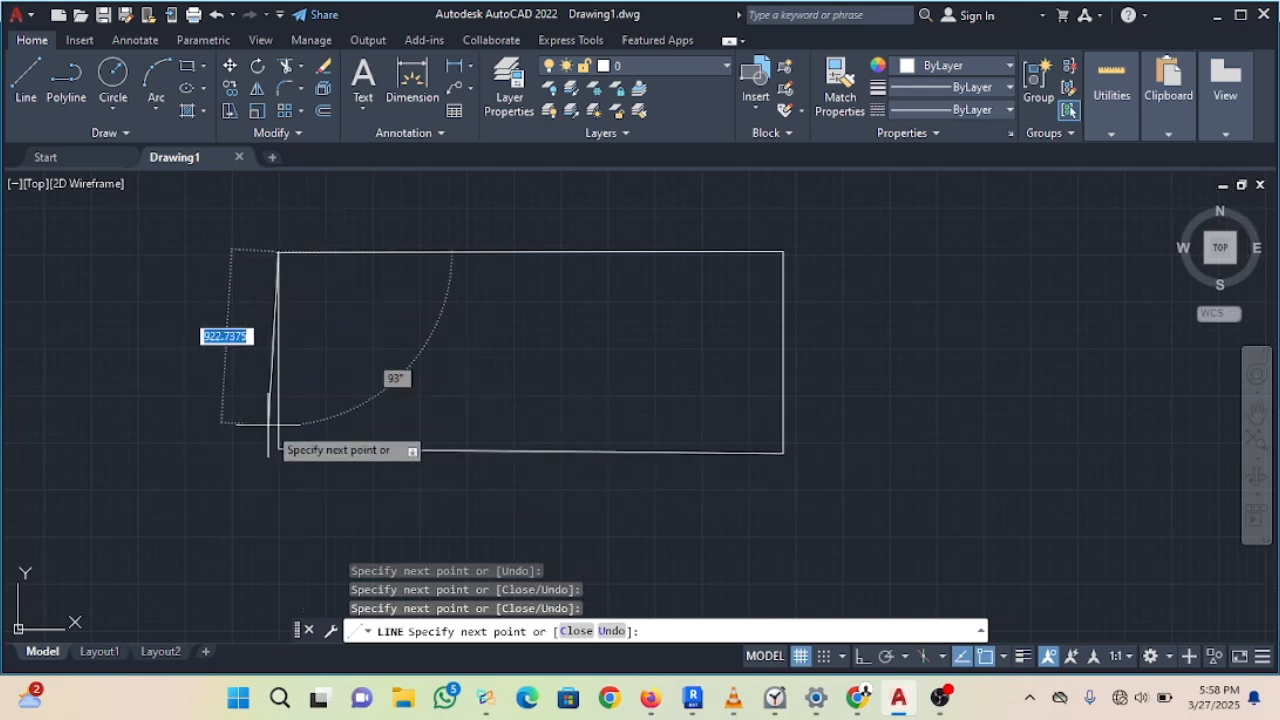
{"action": "key", "text": "Escape"}
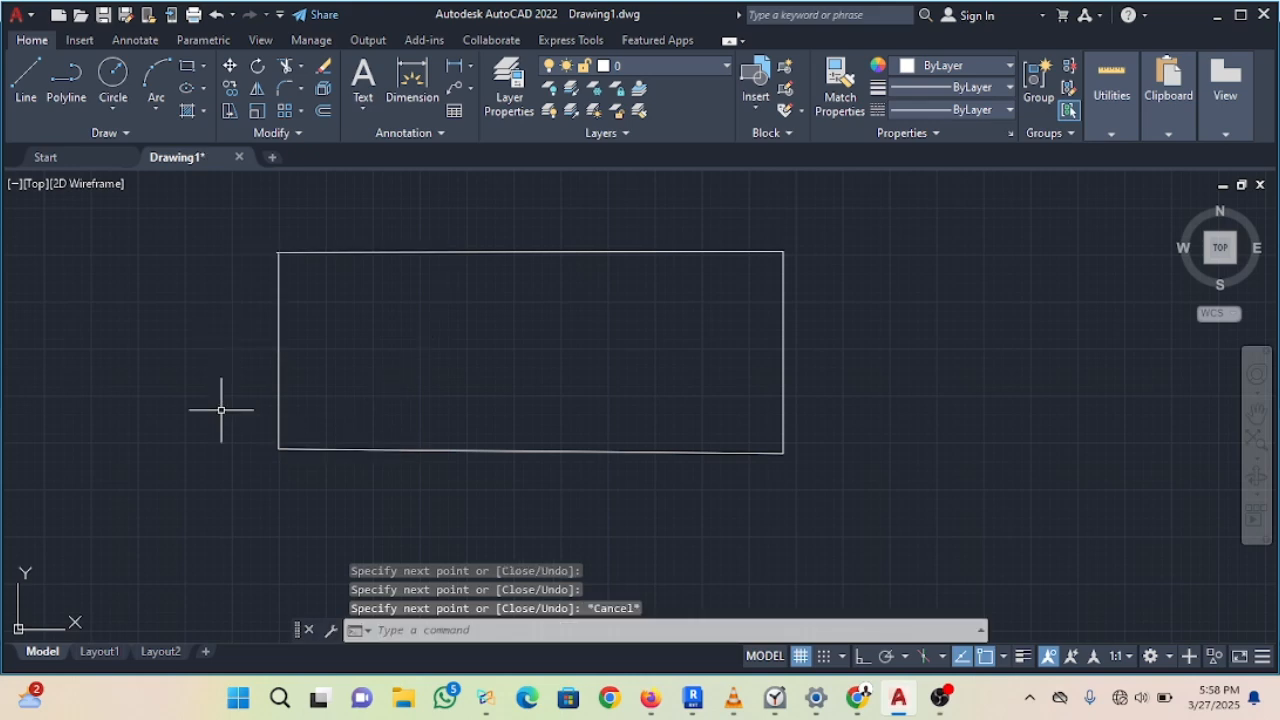
Step: Delete all four lines of the rectangular outline
{"action": "scroll", "coordinate": [354, 289], "scroll_direction": "down", "scroll_amount": 2}
{"action": "scroll", "coordinate": [369, 289], "scroll_direction": "up", "scroll_amount": 4}
{"action": "scroll", "coordinate": [345, 313], "scroll_direction": "down", "scroll_amount": 2}
{"action": "scroll", "coordinate": [443, 309], "scroll_direction": "down", "scroll_amount": 2}
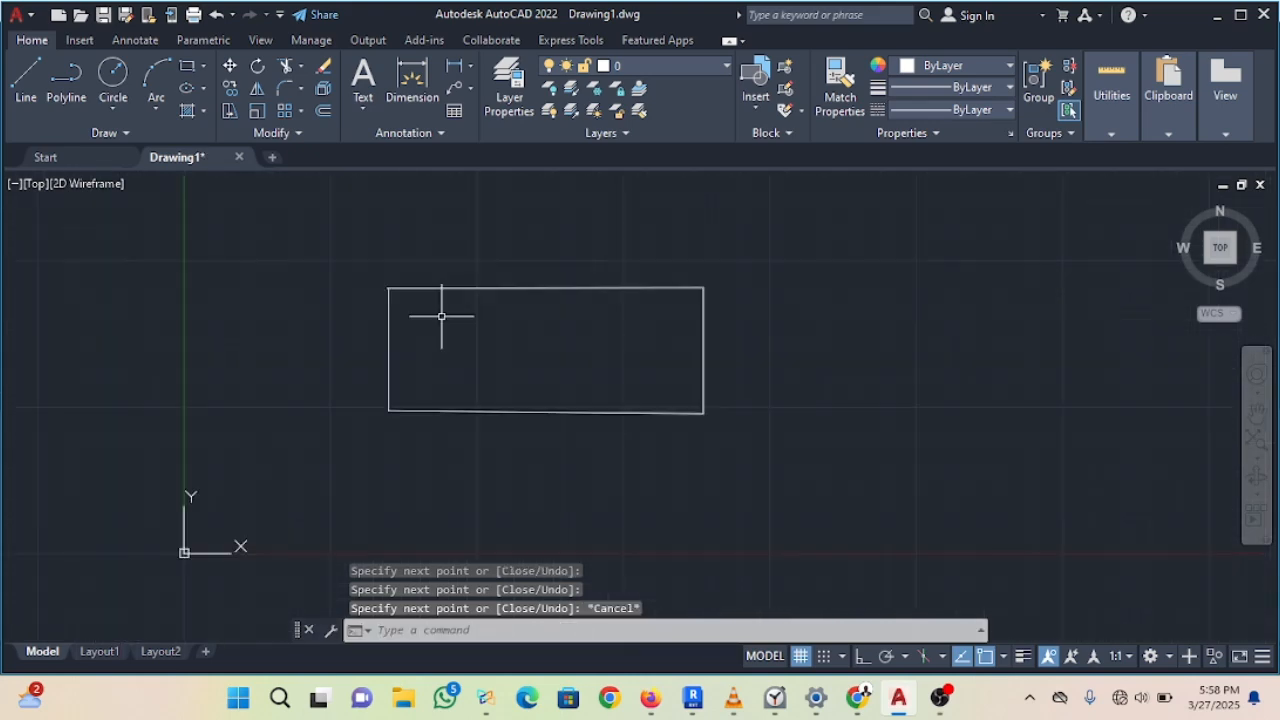
{"action": "scroll", "coordinate": [426, 323], "scroll_direction": "up", "scroll_amount": 4}
{"action": "scroll", "coordinate": [275, 216], "scroll_direction": "down", "scroll_amount": 4}
{"action": "left_click", "coordinate": [275, 216]}
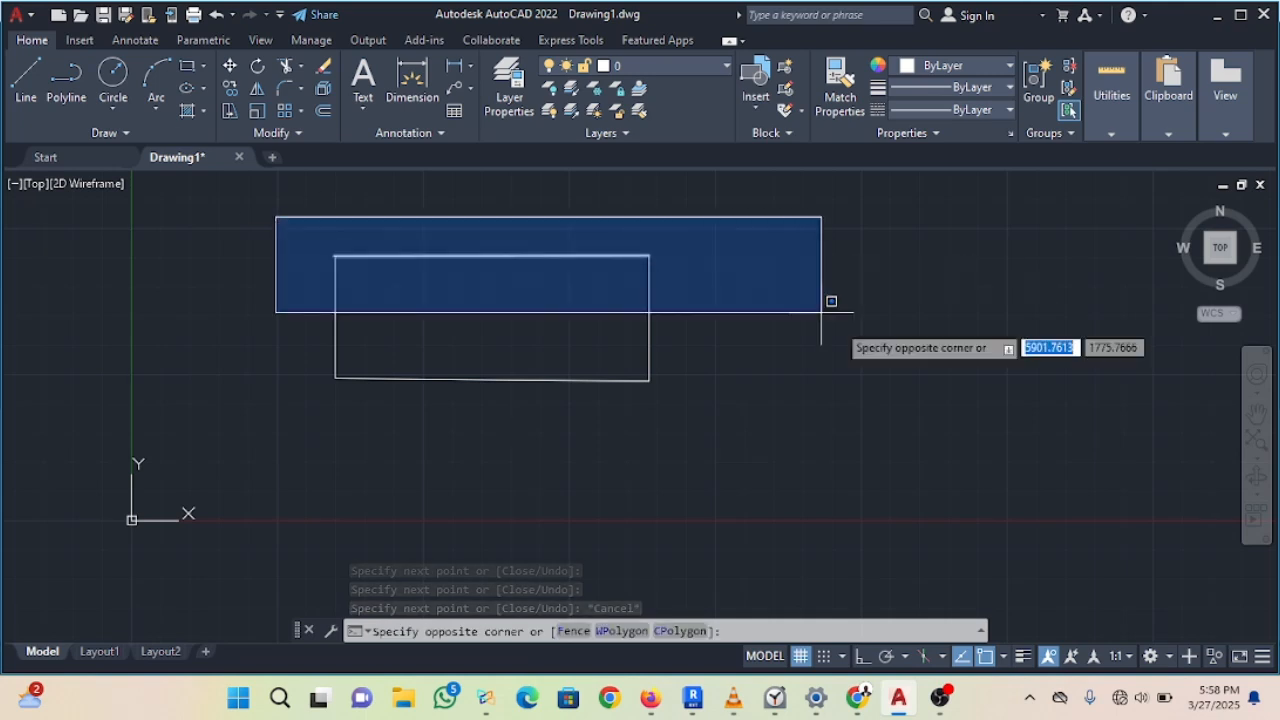
{"action": "left_click", "coordinate": [685, 455]}
{"action": "key", "text": "Delete"}
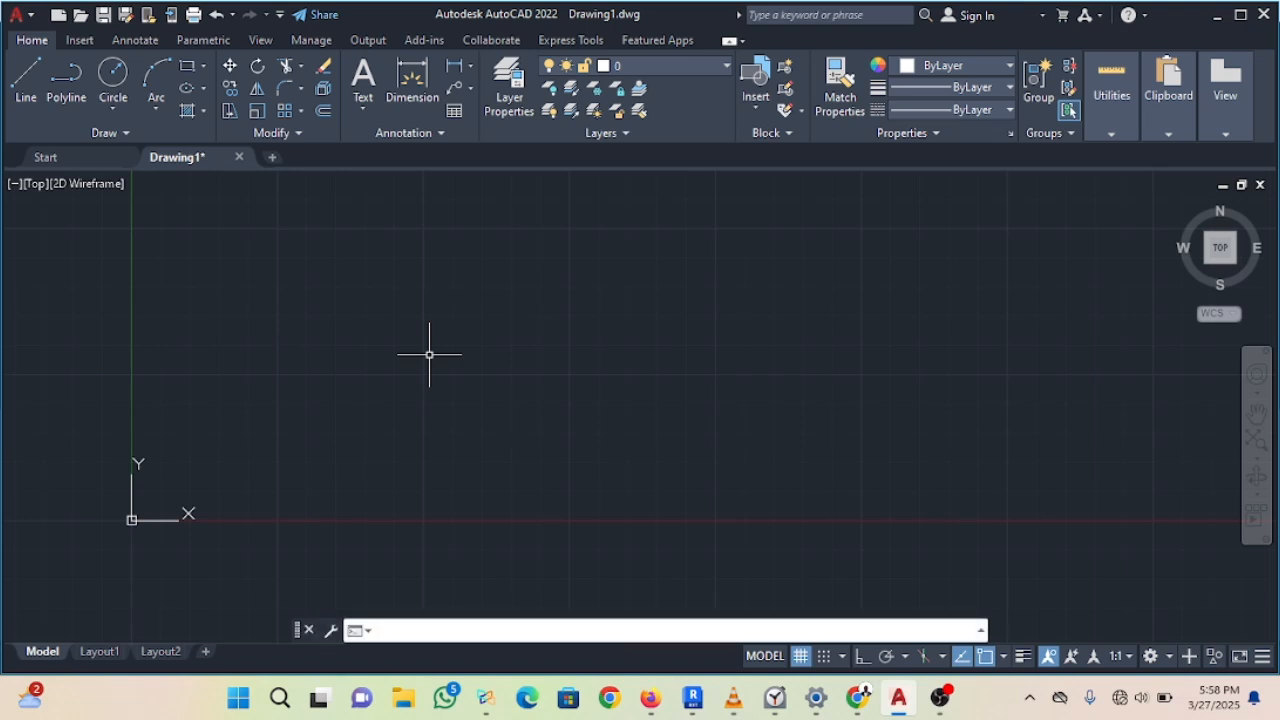
Step: Open the drawing units settings and set the length type to Decimal with a precision of 0.00
{"action": "type", "text": "u"}
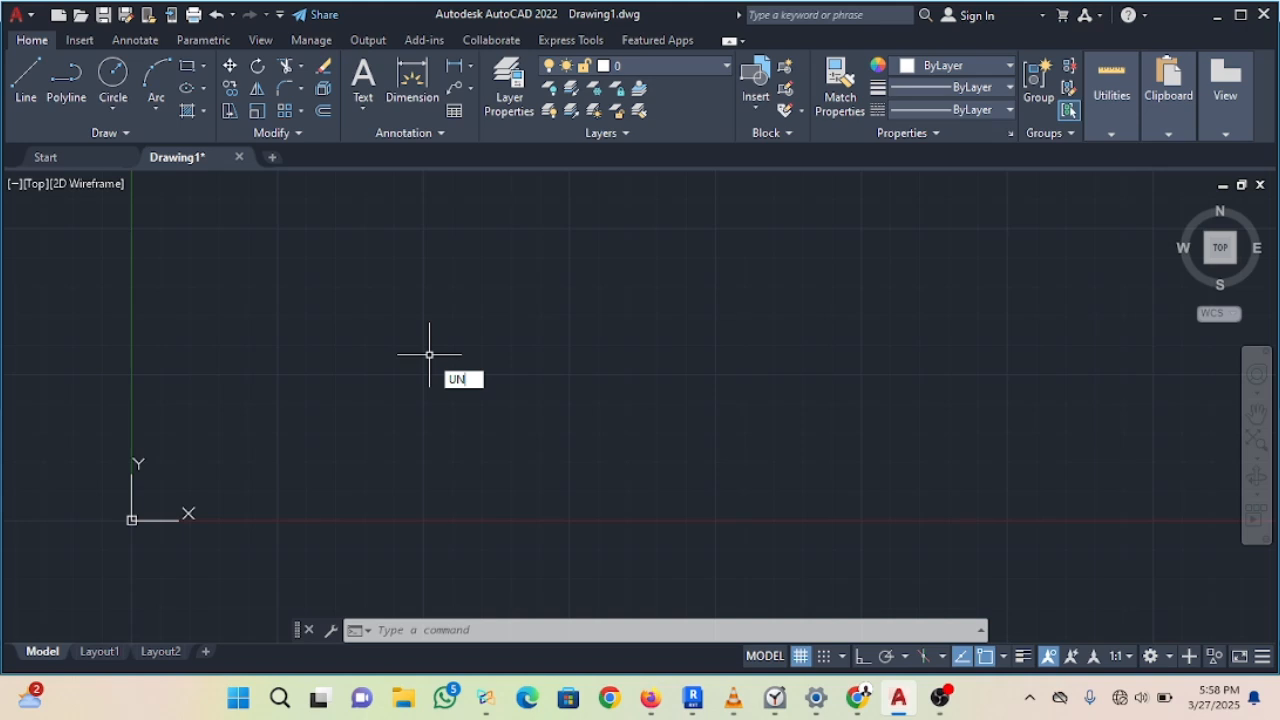
{"action": "key", "text": "Return"}
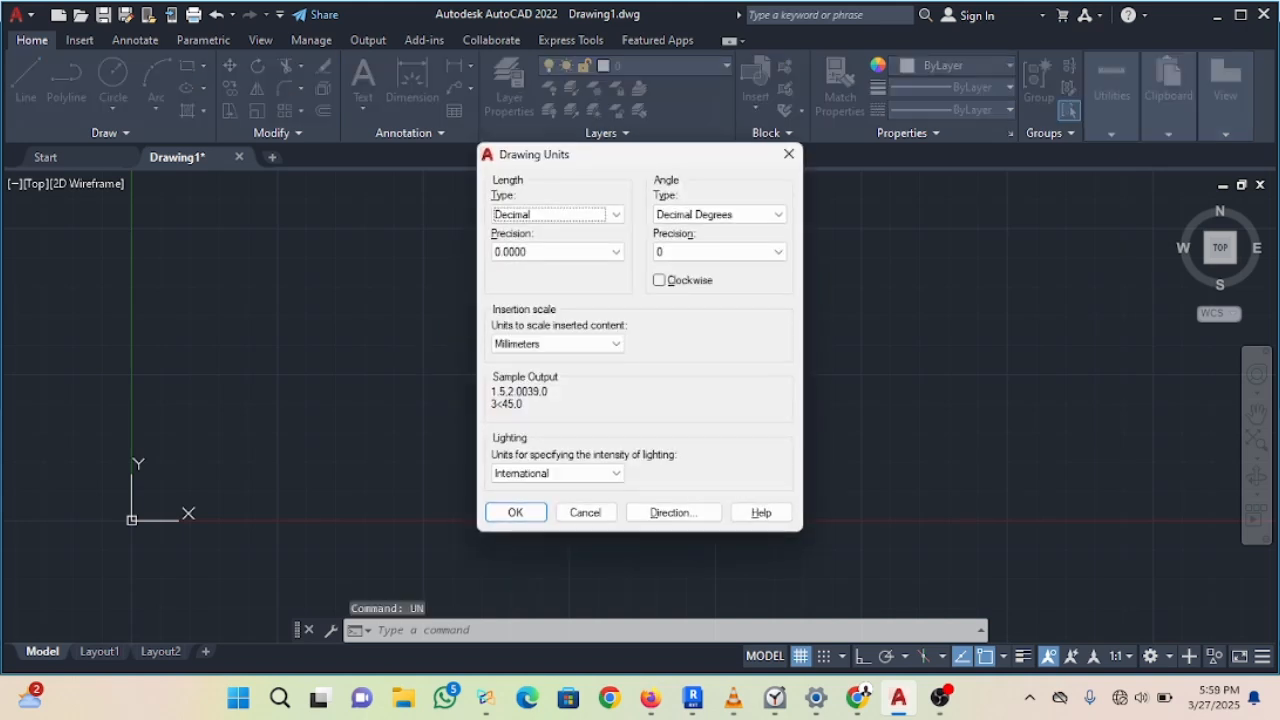
{"action": "mouse_move", "coordinate": [560, 154]}
{"action": "left_mouse_down"}
{"action": "mouse_move", "coordinate": [457, 90]}
{"action": "mouse_move", "coordinate": [451, 26]}
{"action": "left_mouse_up"}
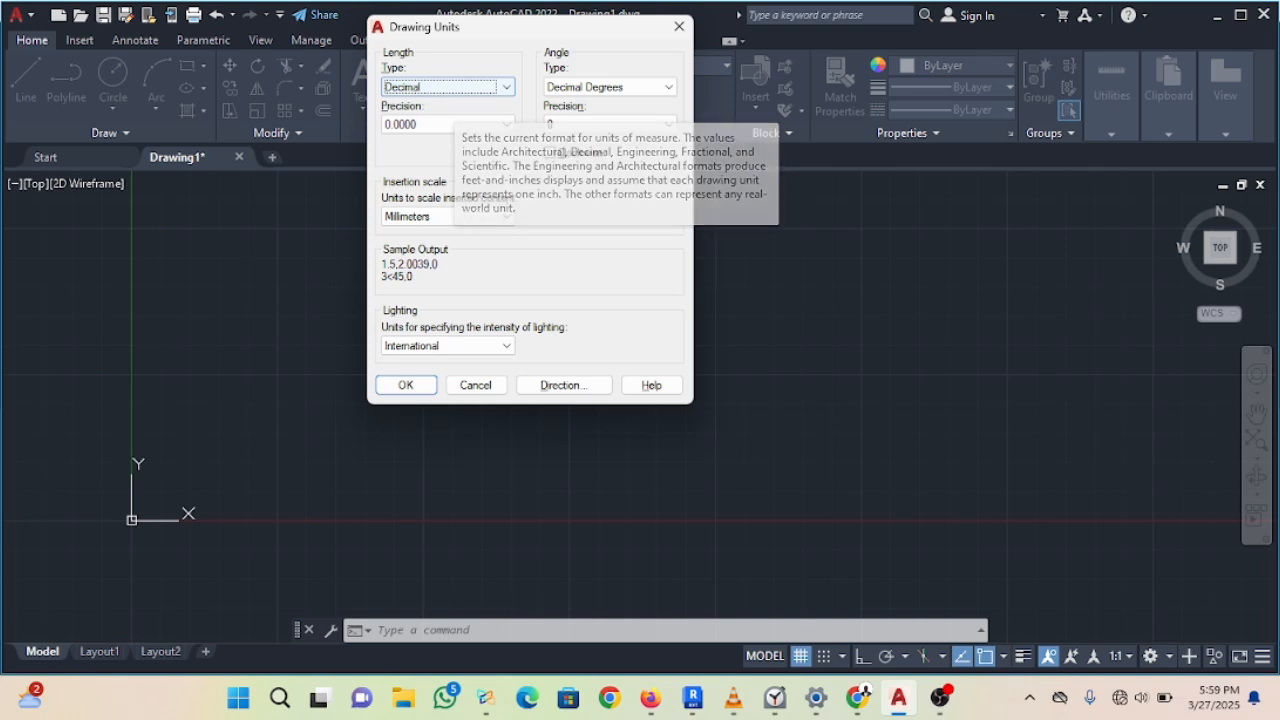
{"action": "left_click", "coordinate": [452, 87]}
{"action": "left_click", "coordinate": [448, 112]}
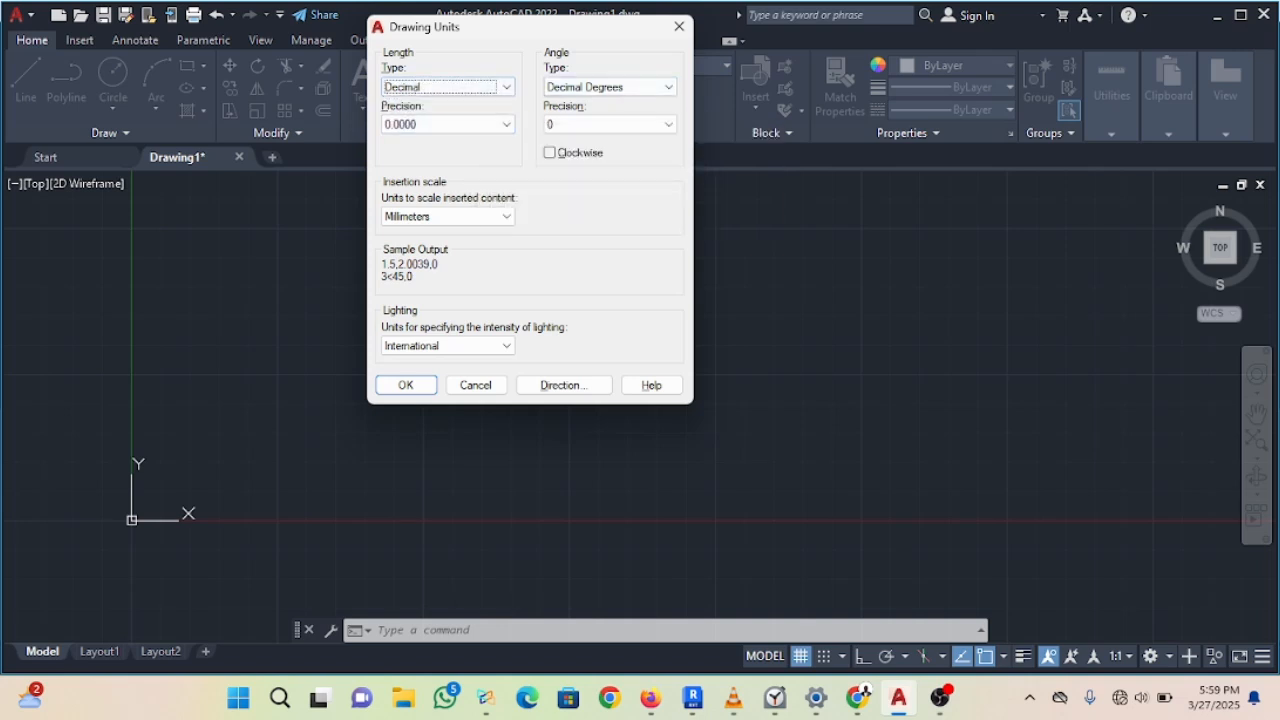
{"action": "left_click", "coordinate": [448, 87]}
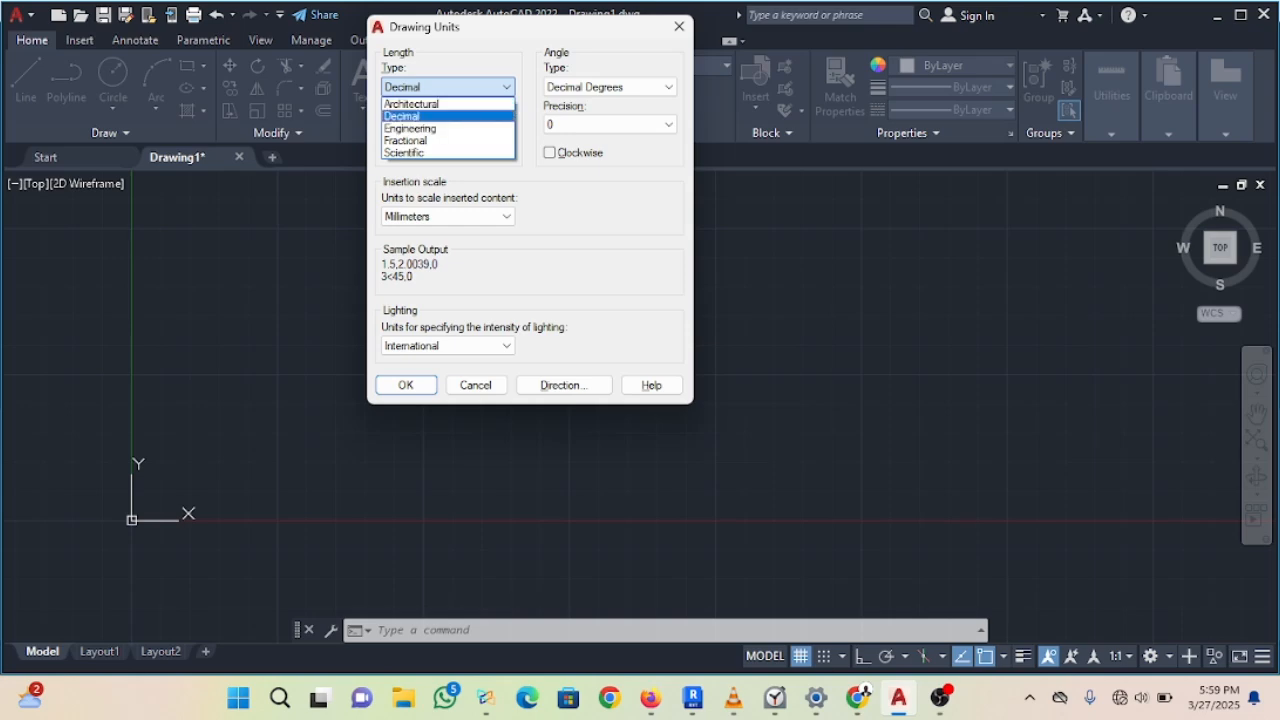
{"action": "left_click", "coordinate": [448, 116]}
{"action": "left_click", "coordinate": [500, 124]}
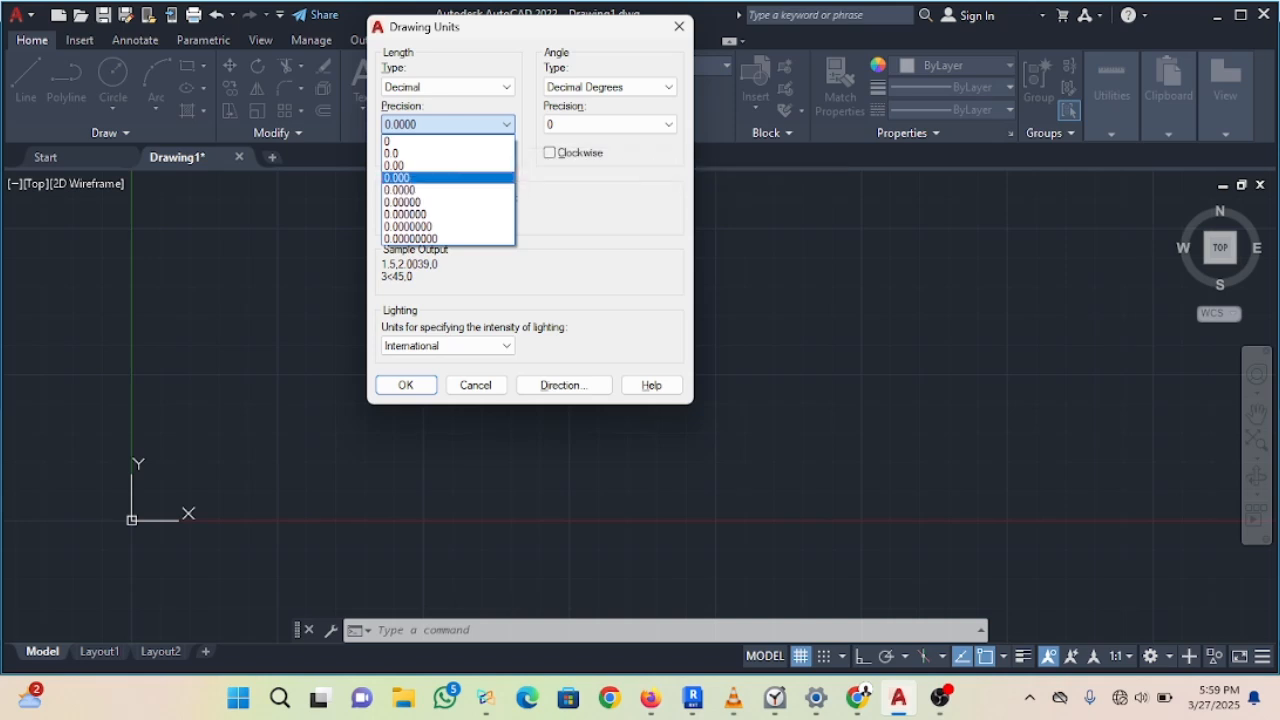
{"action": "left_click", "coordinate": [398, 165]}
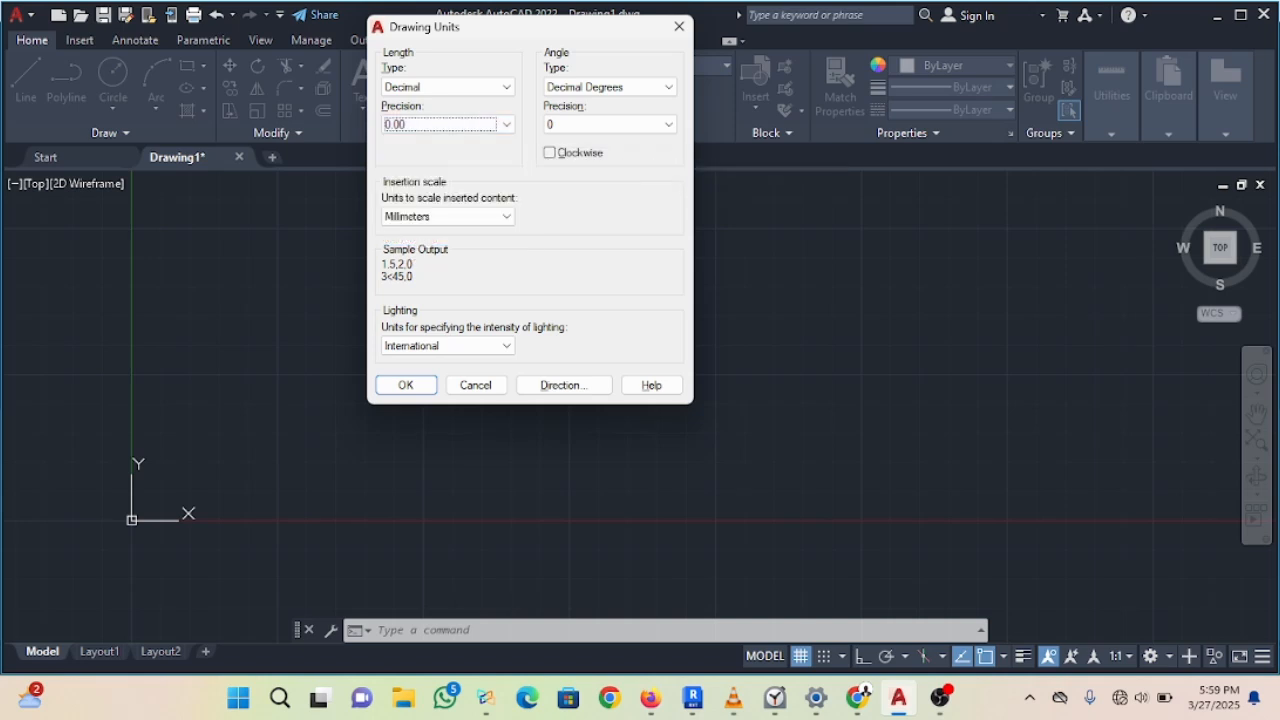
Step: Set the insertion scale to Millimeters, keep the lighting units at International, and apply the drawing units
{"action": "left_click", "coordinate": [447, 216]}
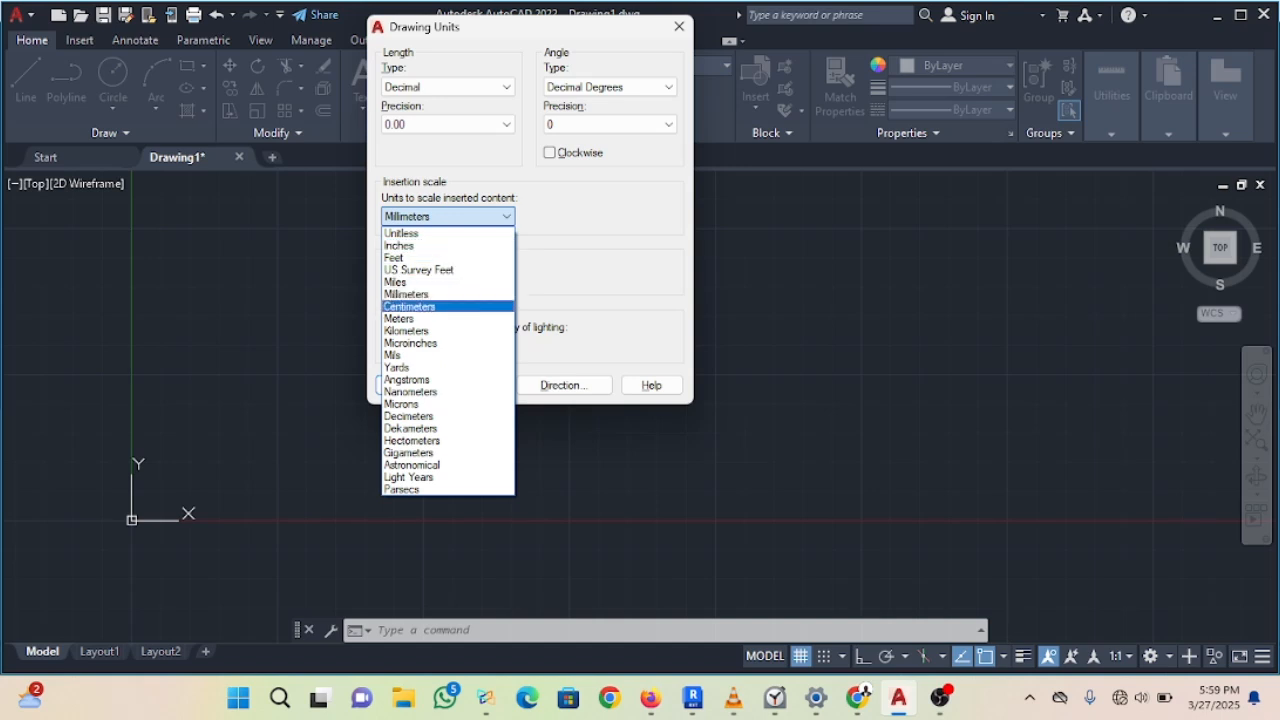
{"action": "left_click", "coordinate": [406, 294]}
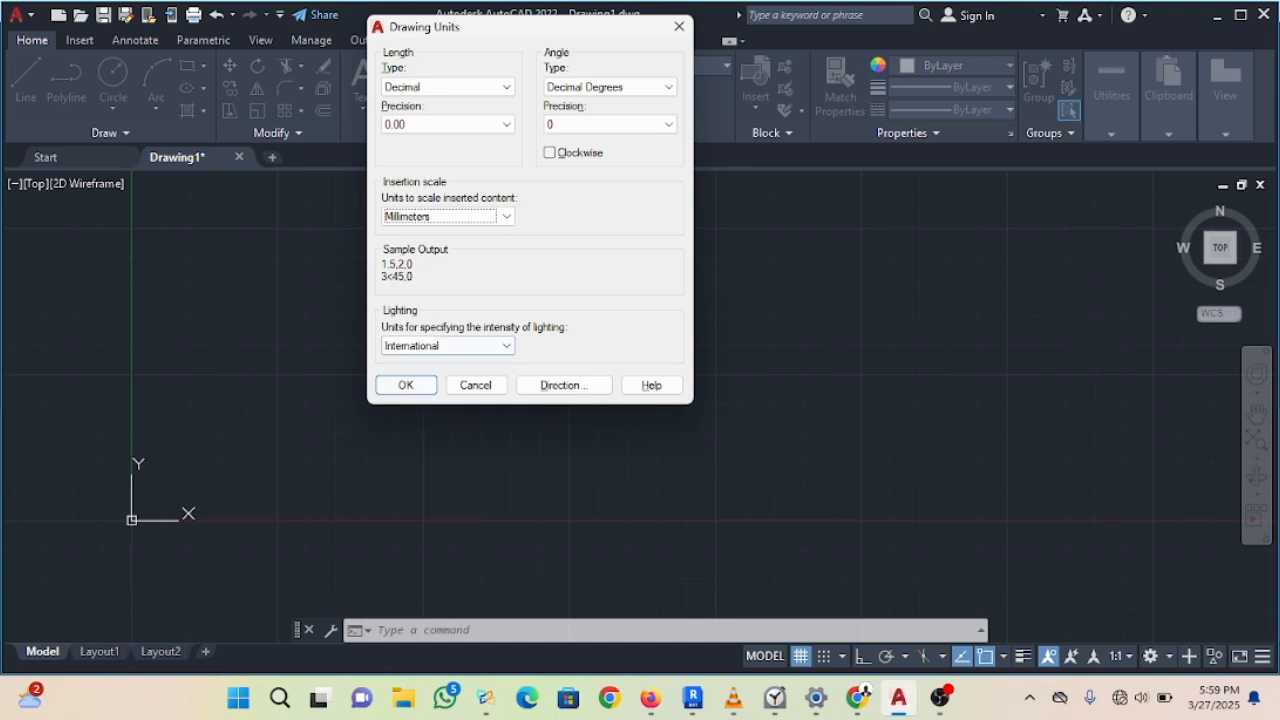
{"action": "left_click", "coordinate": [447, 345]}
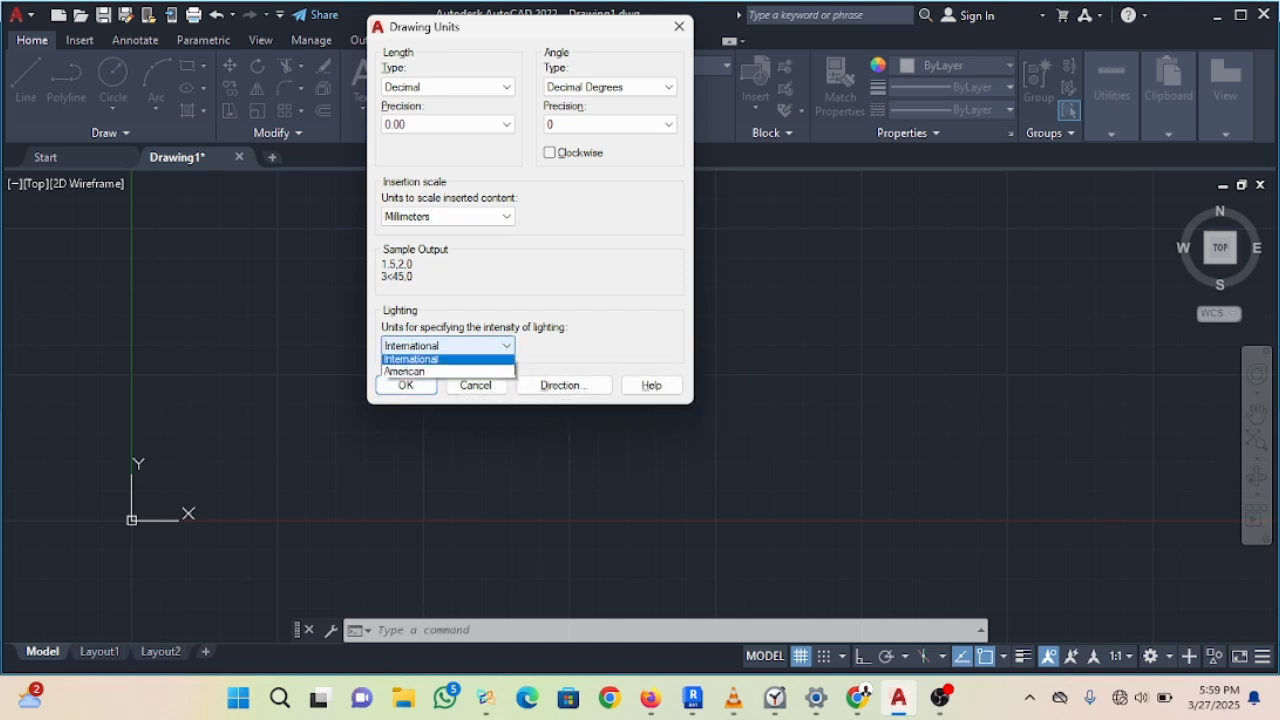
{"action": "left_click", "coordinate": [504, 346]}
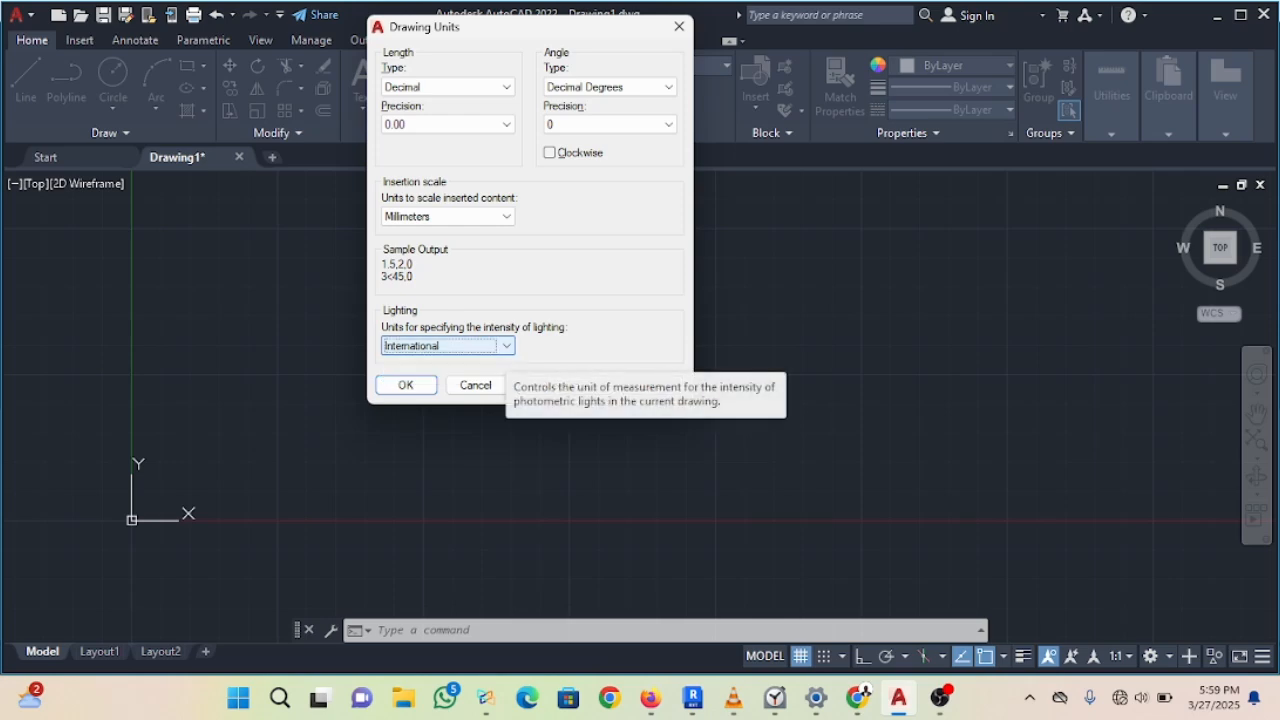
{"action": "left_click", "coordinate": [405, 385]}
{"action": "left_click", "coordinate": [405, 382]}
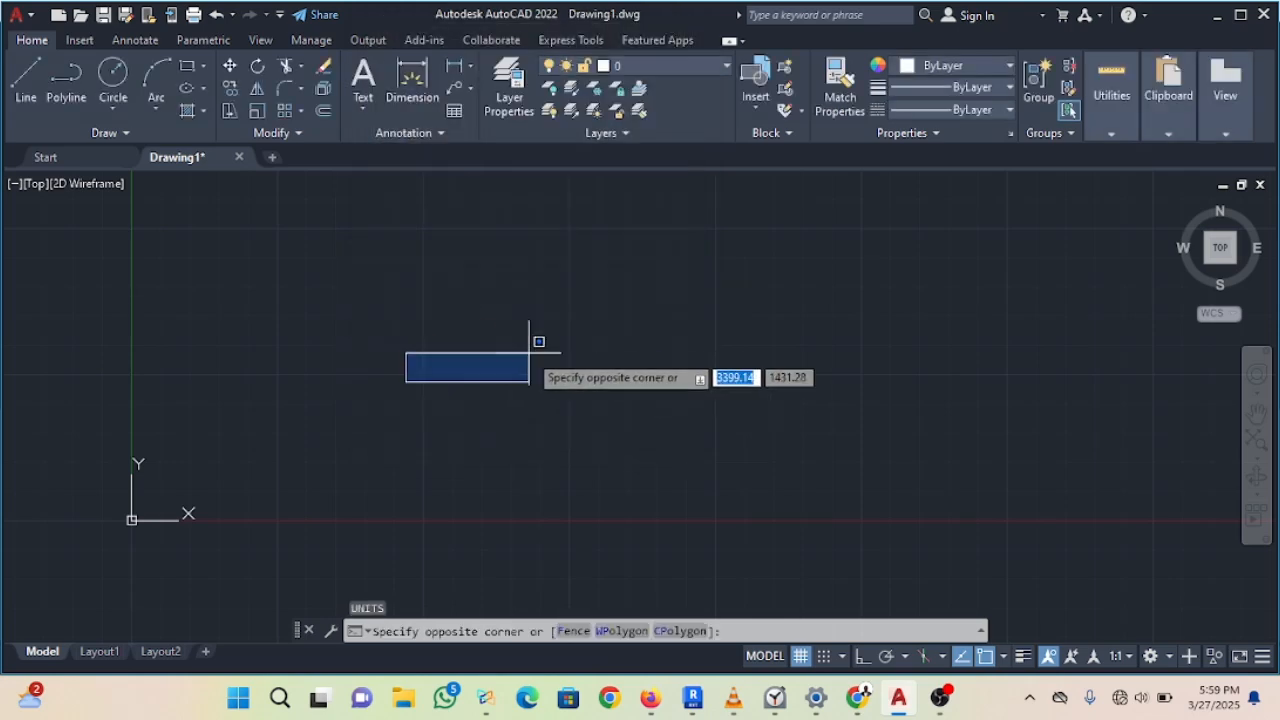
{"action": "key", "text": "Escape"}
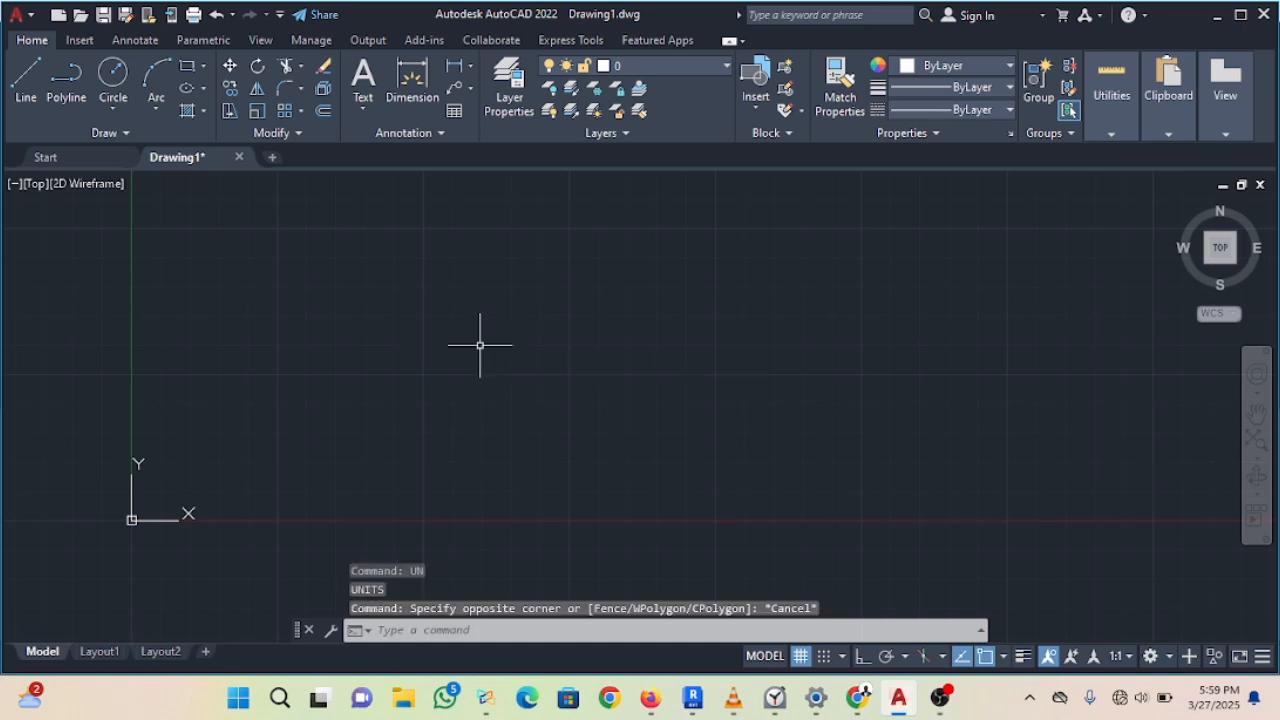
{"action": "middle_click_drag", "start_coordinate": [150, 476], "coordinate": [397, 413]}
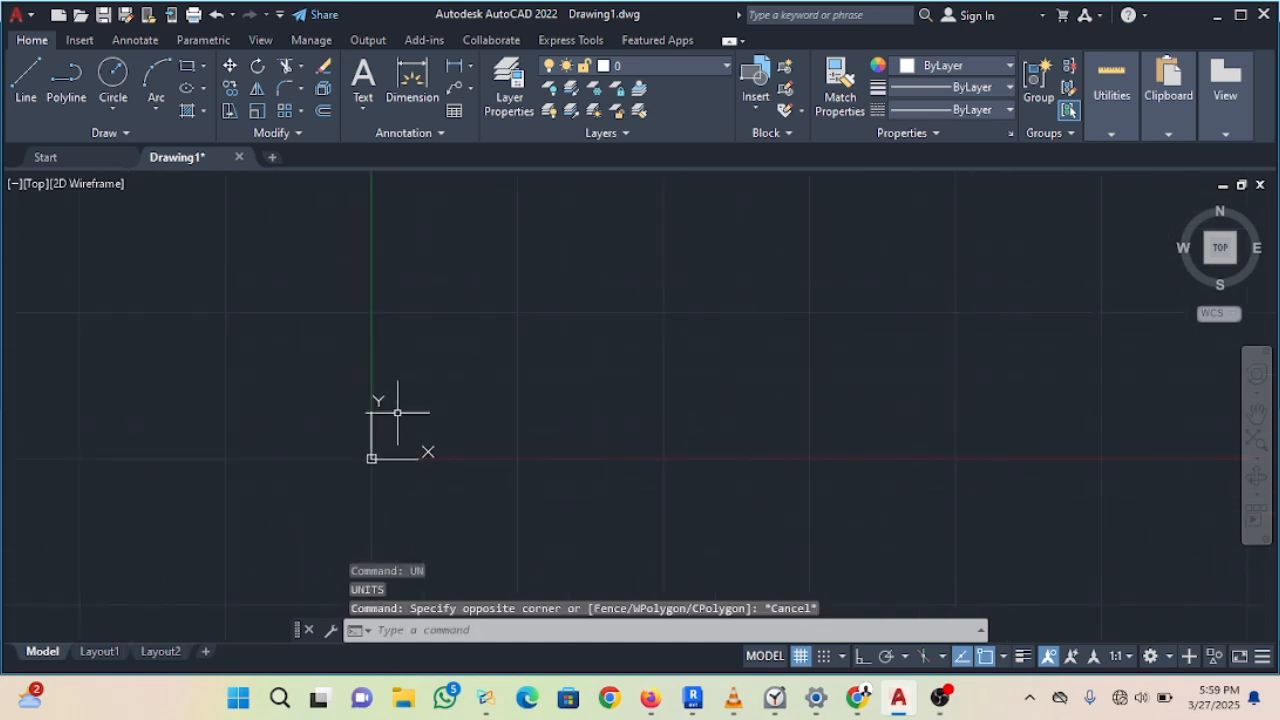
{"action": "middle_click_drag", "start_coordinate": [345, 482], "coordinate": [379, 412]}
{"action": "scroll", "coordinate": [381, 411], "scroll_direction": "up", "scroll_amount": 4}
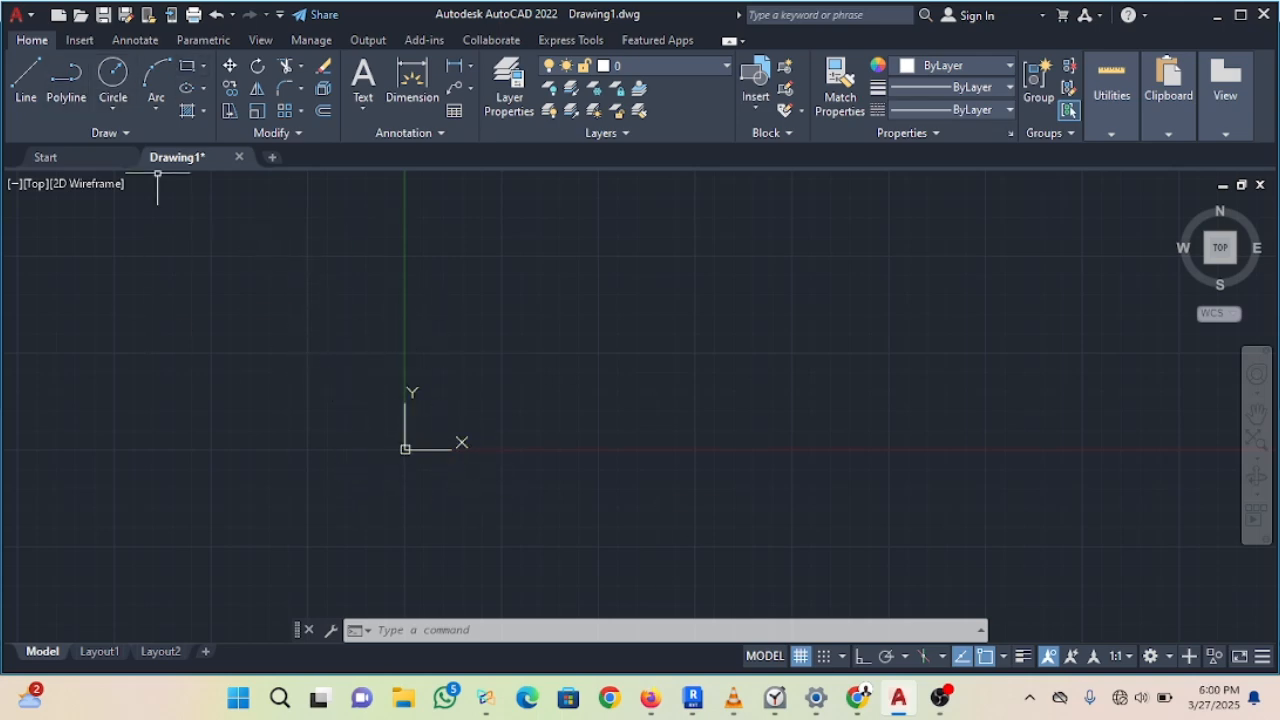
{"action": "type", "text": "l"}
{"action": "key", "text": "Return"}
{"action": "left_click", "coordinate": [300, 285]}
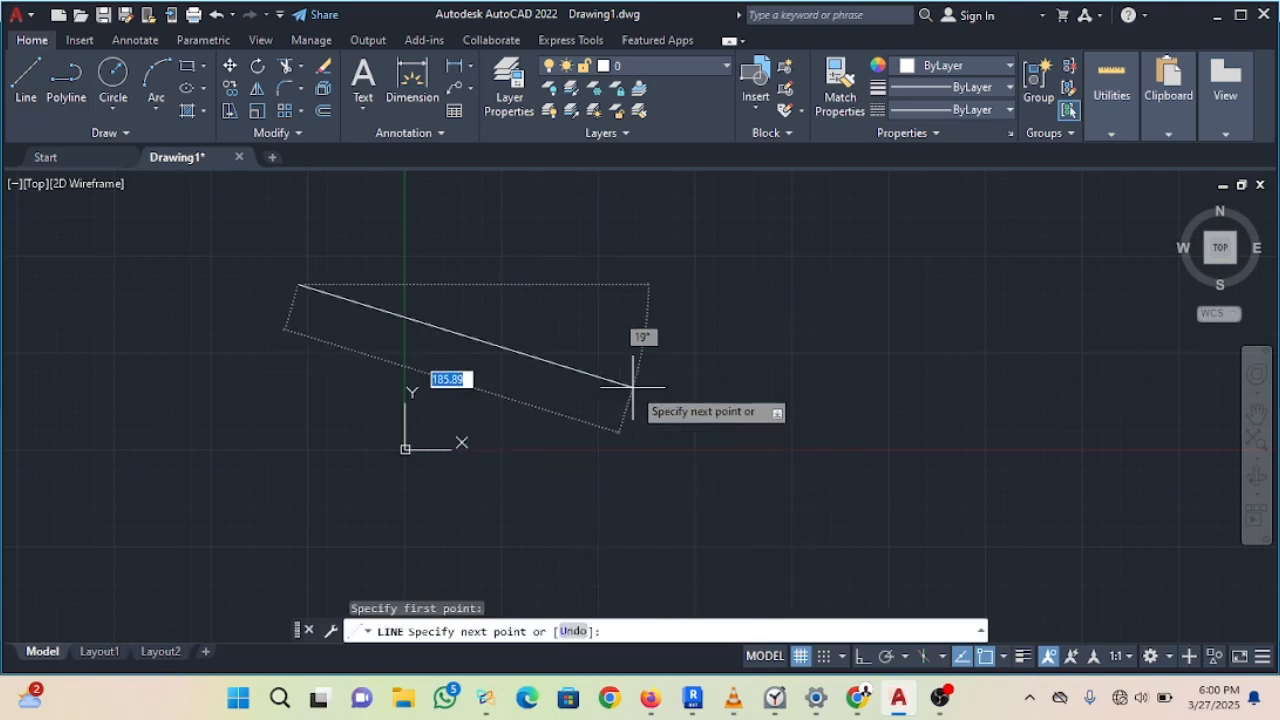
{"action": "key", "text": "Escape"}
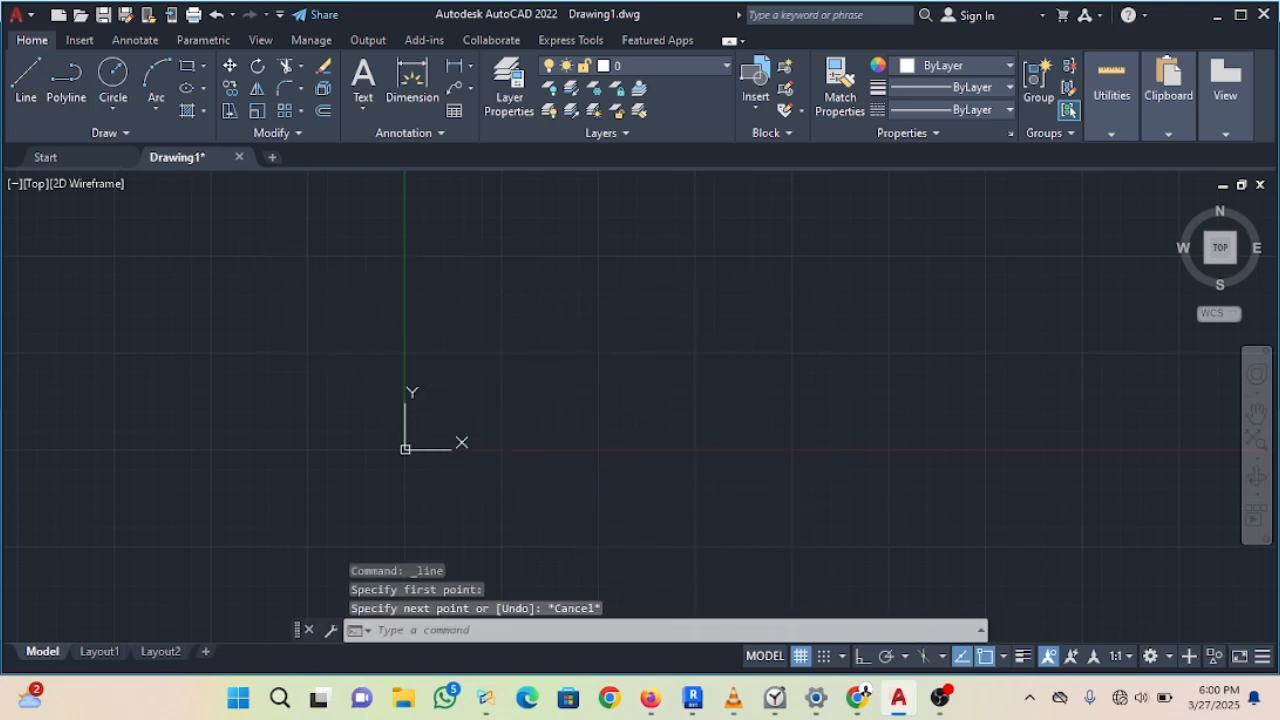
Step: Draw a small rectangle above and to the left of the origin
{"action": "left_click", "coordinate": [187, 65]}
{"action": "left_click", "coordinate": [288, 303]}
{"action": "left_click", "coordinate": [316, 319]}
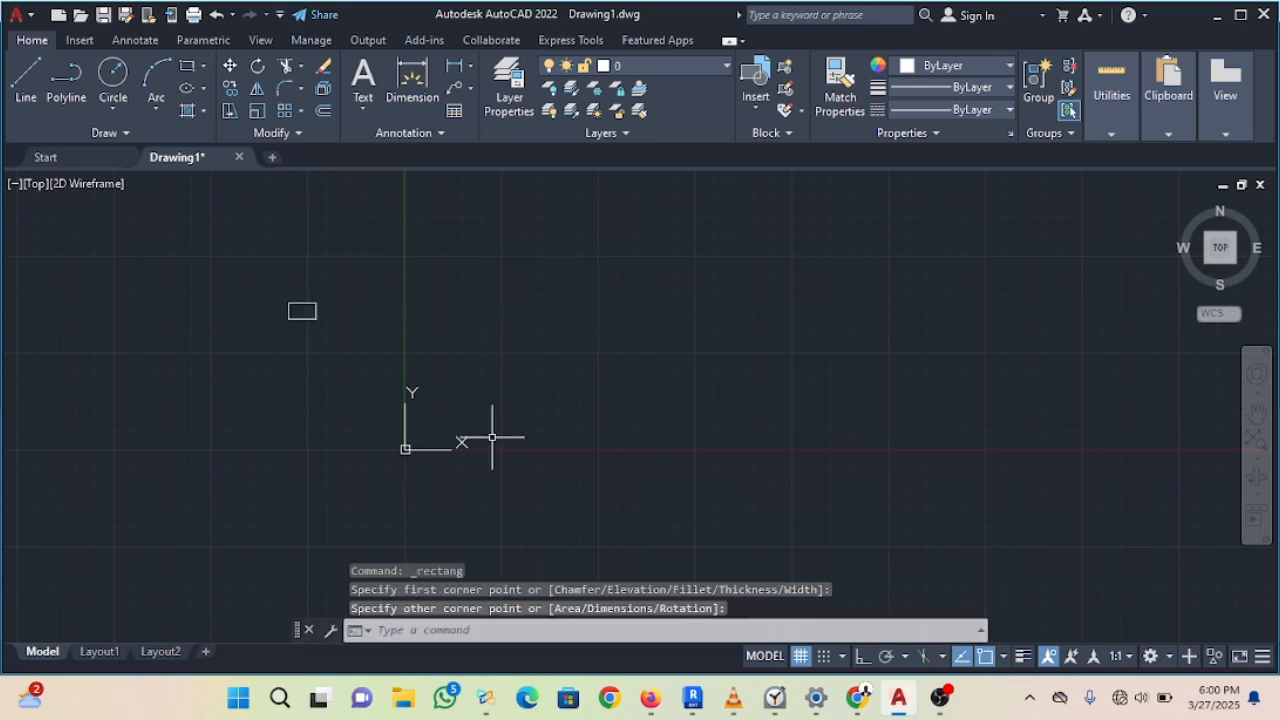
{"action": "key", "text": "Escape"}
Step: Delete the small rectangle beside the Y axis
{"action": "double_click", "coordinate": [255, 219]}
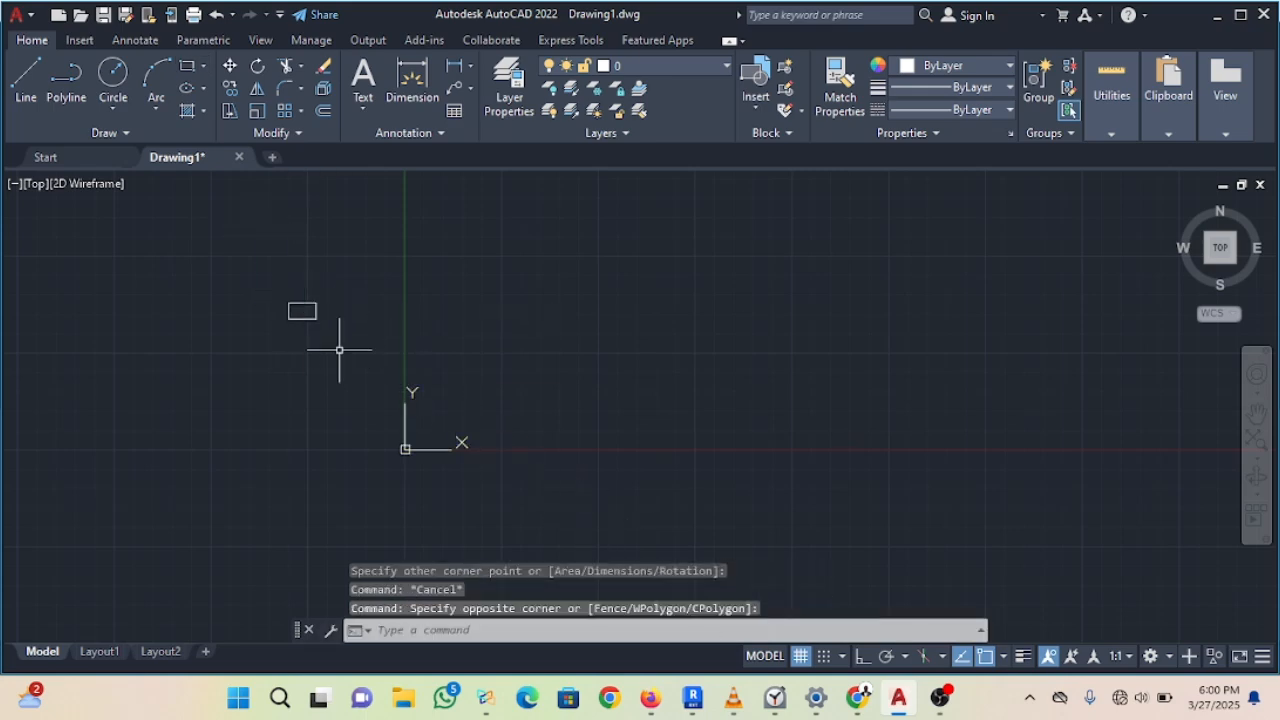
{"action": "left_click", "coordinate": [261, 265]}
{"action": "left_click", "coordinate": [356, 342]}
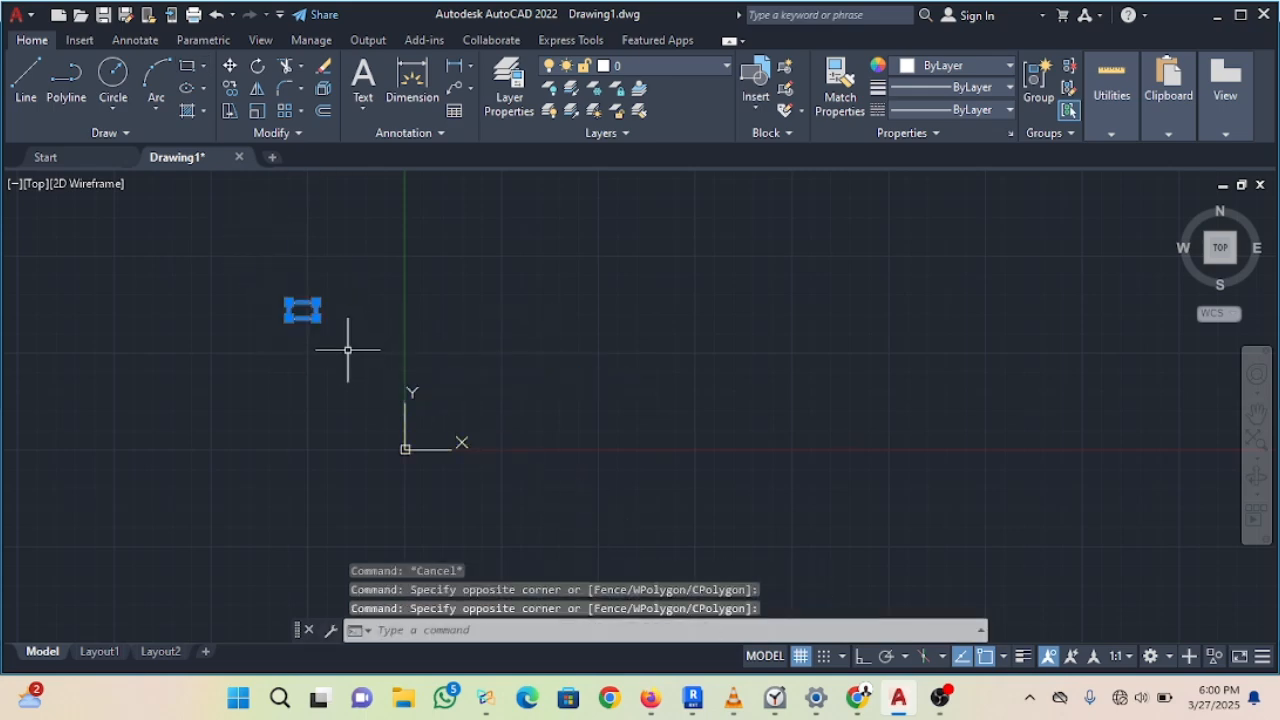
{"action": "key", "text": "Delete"}
Step: Draw a small rectangle that crosses the Y axis just above the origin
{"action": "left_click", "coordinate": [187, 65]}
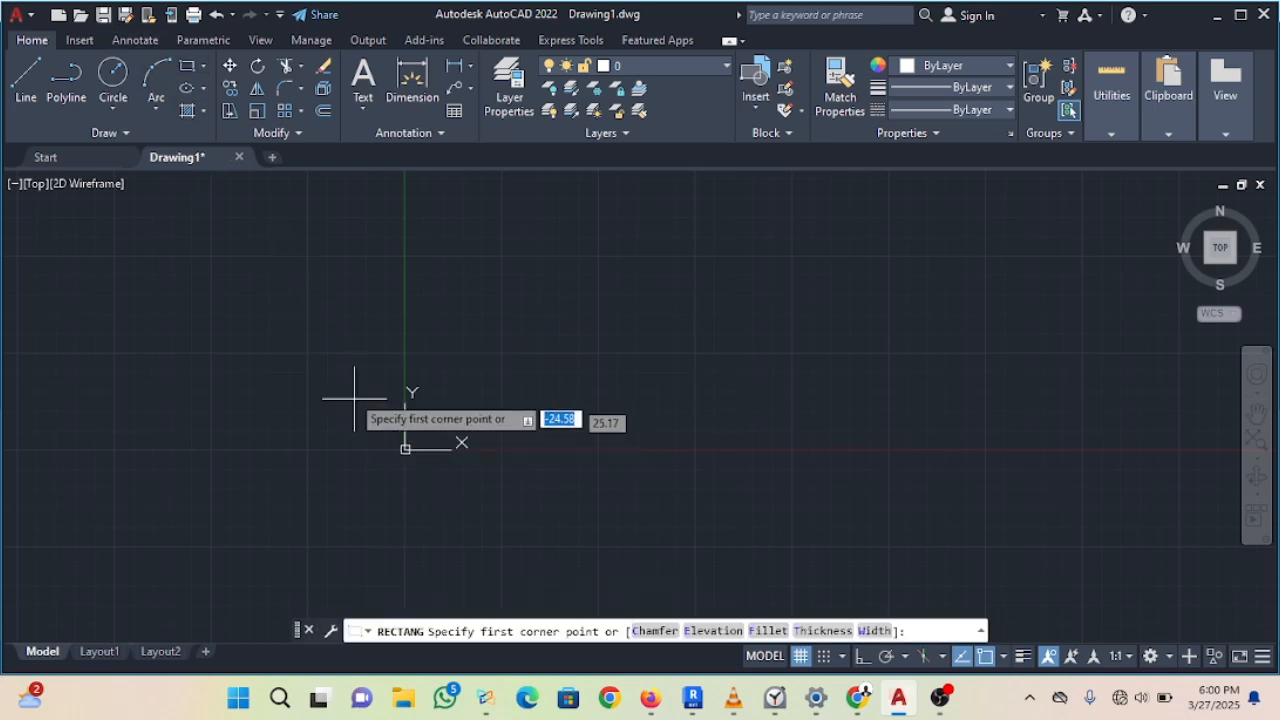
{"action": "left_click", "coordinate": [335, 347]}
{"action": "left_click", "coordinate": [465, 428]}
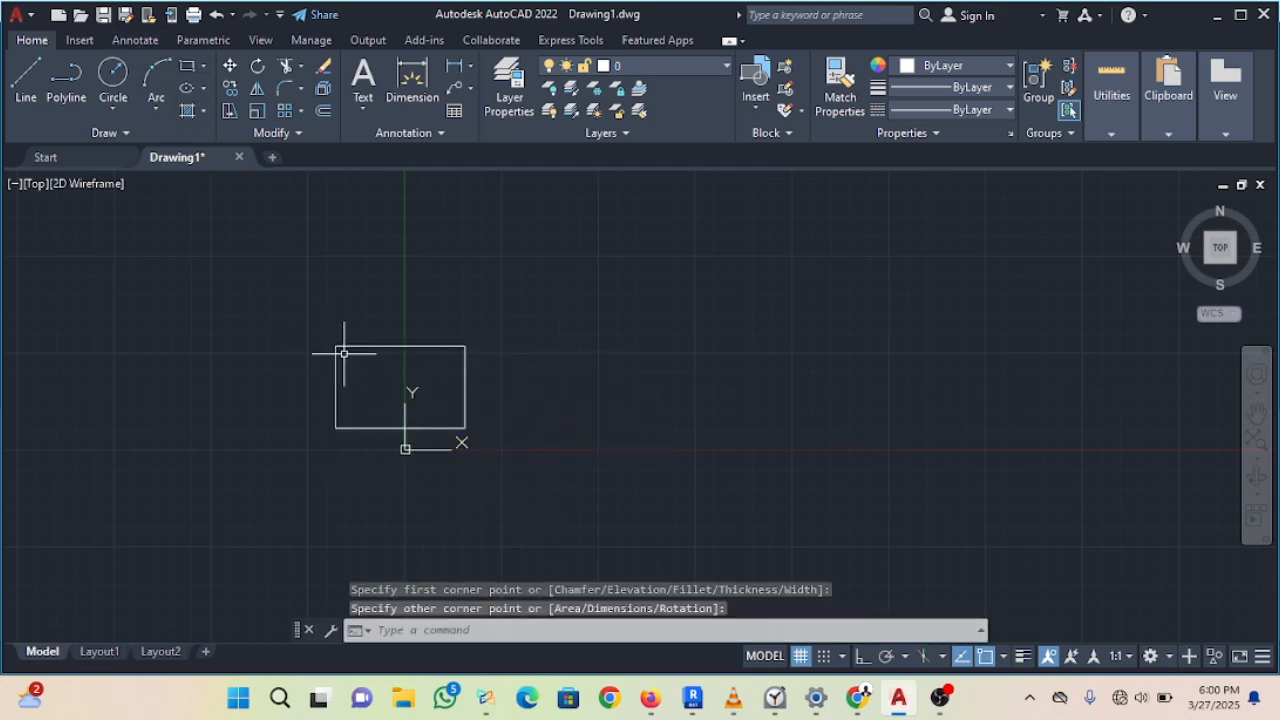
{"action": "mouse_move", "coordinate": [288, 310]}
{"action": "left_mouse_down"}
{"action": "mouse_move", "coordinate": [498, 493]}
{"action": "mouse_move", "coordinate": [555, 500]}
{"action": "mouse_move", "coordinate": [560, 380]}
{"action": "left_mouse_up"}
{"action": "left_click", "coordinate": [379, 373]}
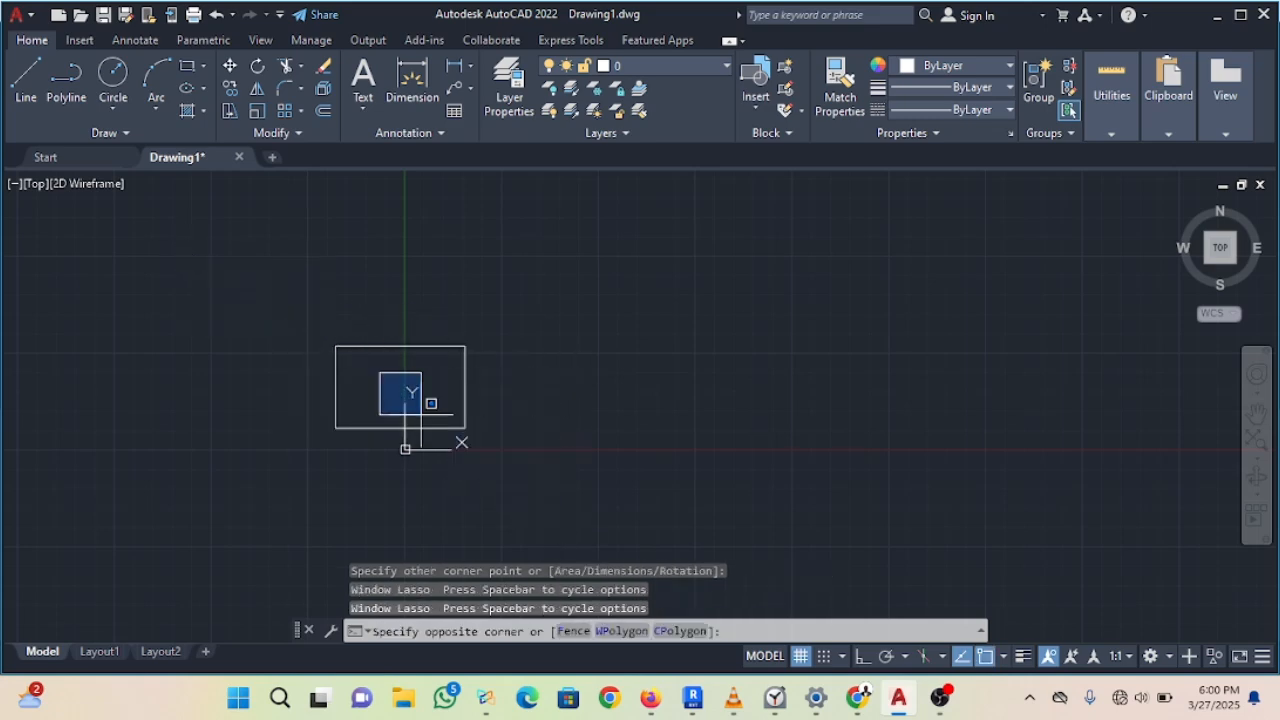
{"action": "left_click", "coordinate": [421, 414]}
Step: Draw a larger rectangle enclosing the small rectangle and the origin
{"action": "left_click", "coordinate": [186, 65]}
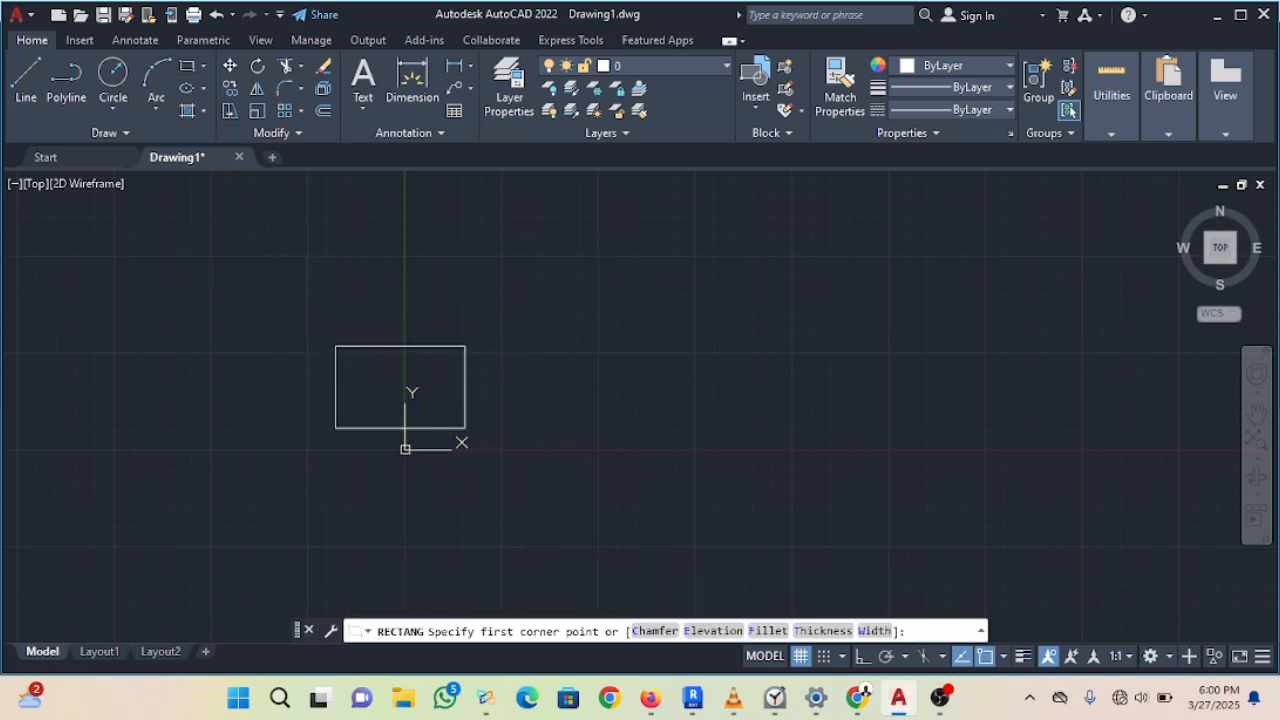
{"action": "left_click", "coordinate": [251, 282]}
{"action": "left_click", "coordinate": [581, 501]}
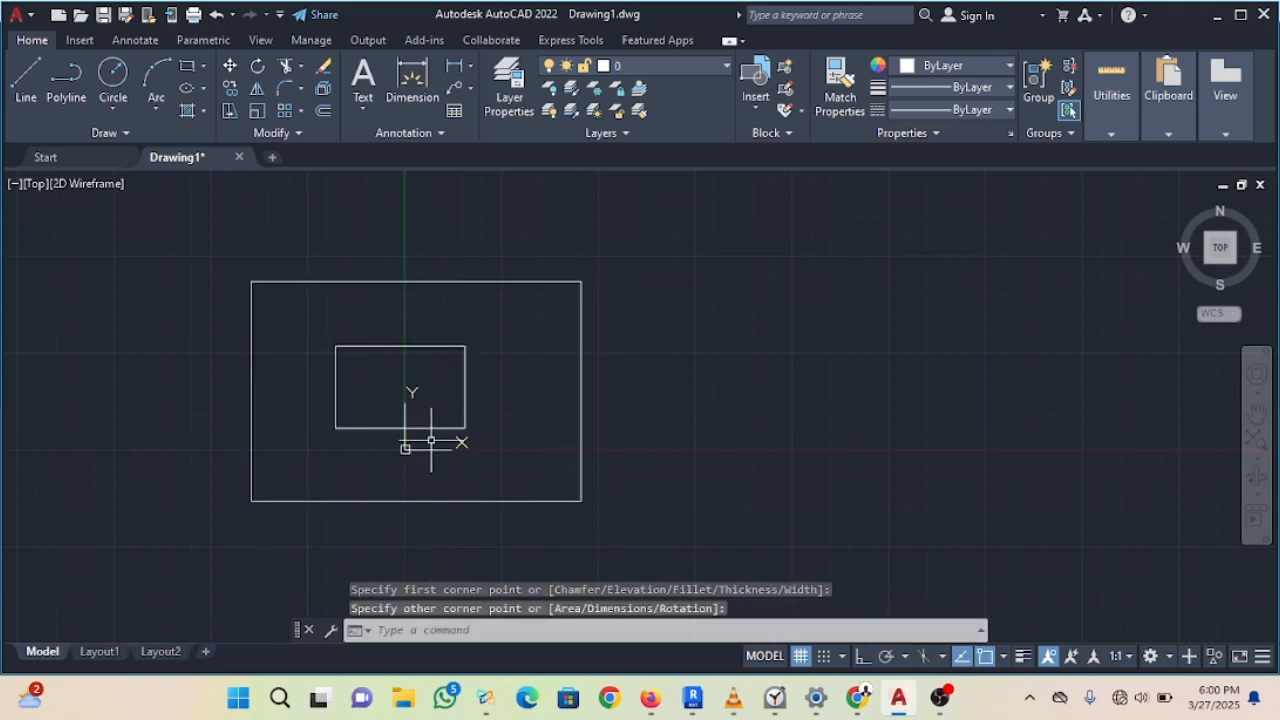
Step: Delete both nested rectangles around the origin together
{"action": "left_click", "coordinate": [146, 238]}
{"action": "left_click", "coordinate": [703, 548]}
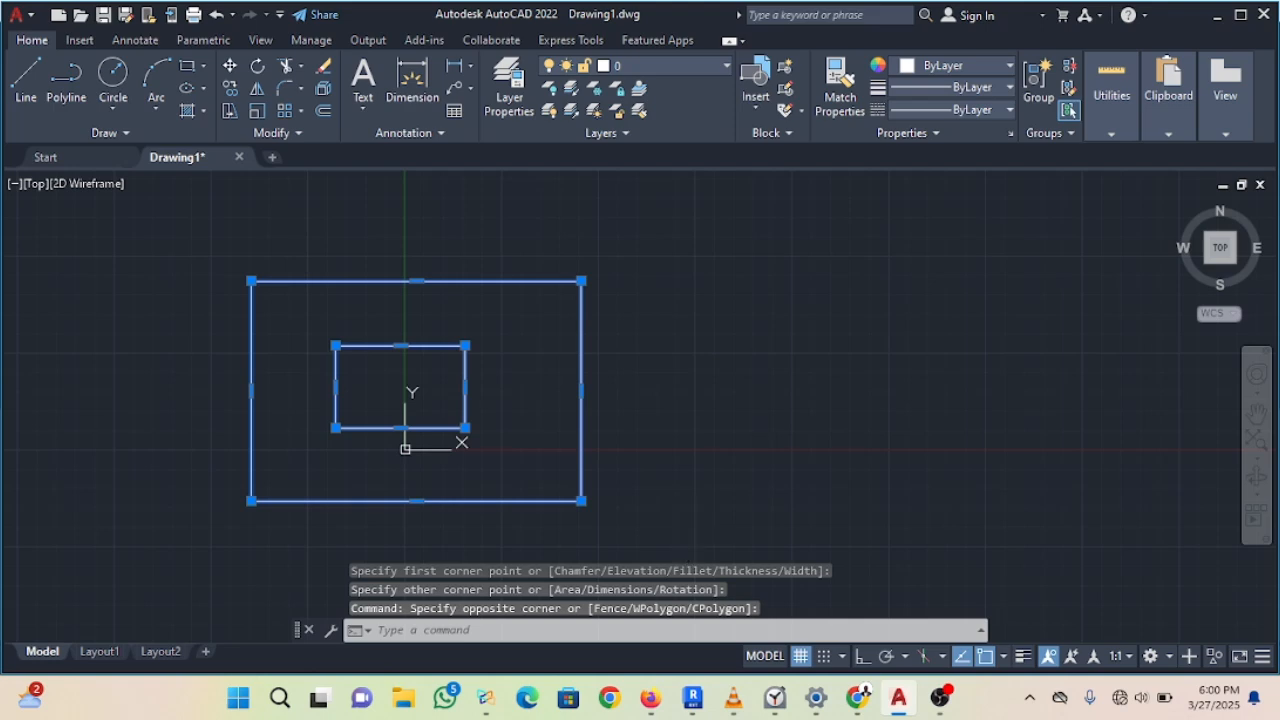
{"action": "key", "text": "Delete"}
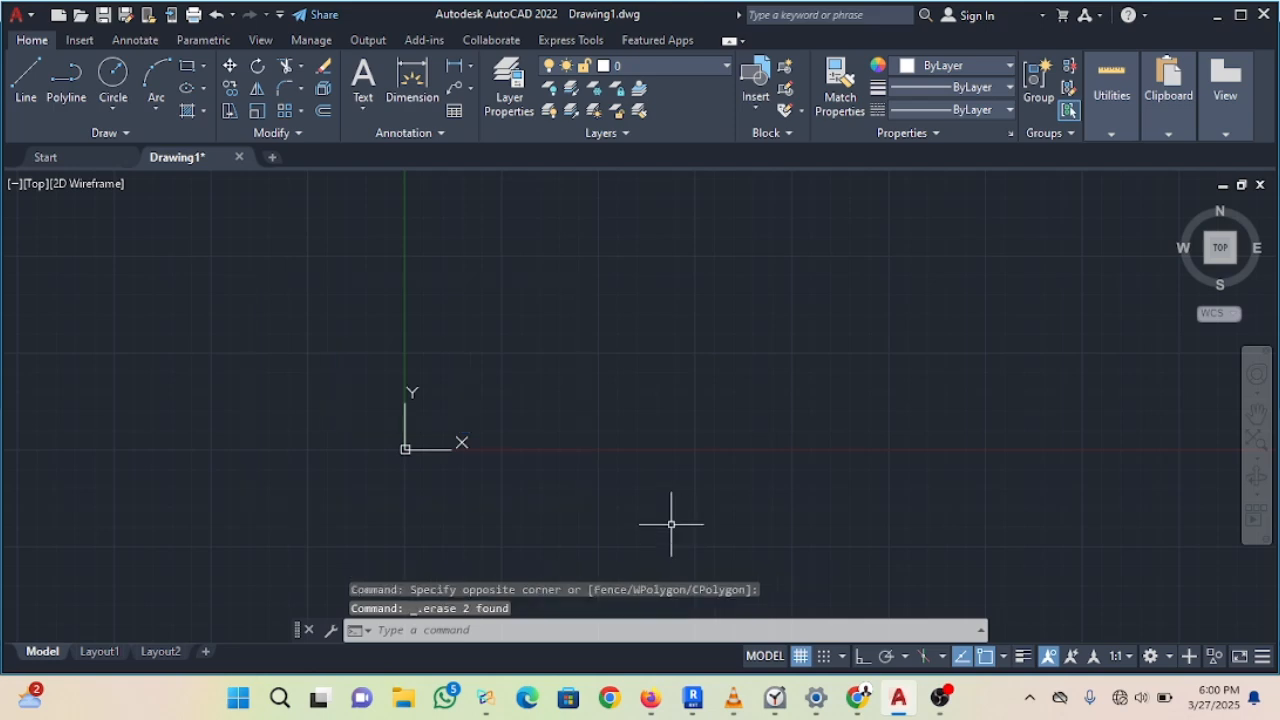
Step: Set the UCS icon to the Noorigin option with the UCSICON command
{"action": "type", "text": "ns"}
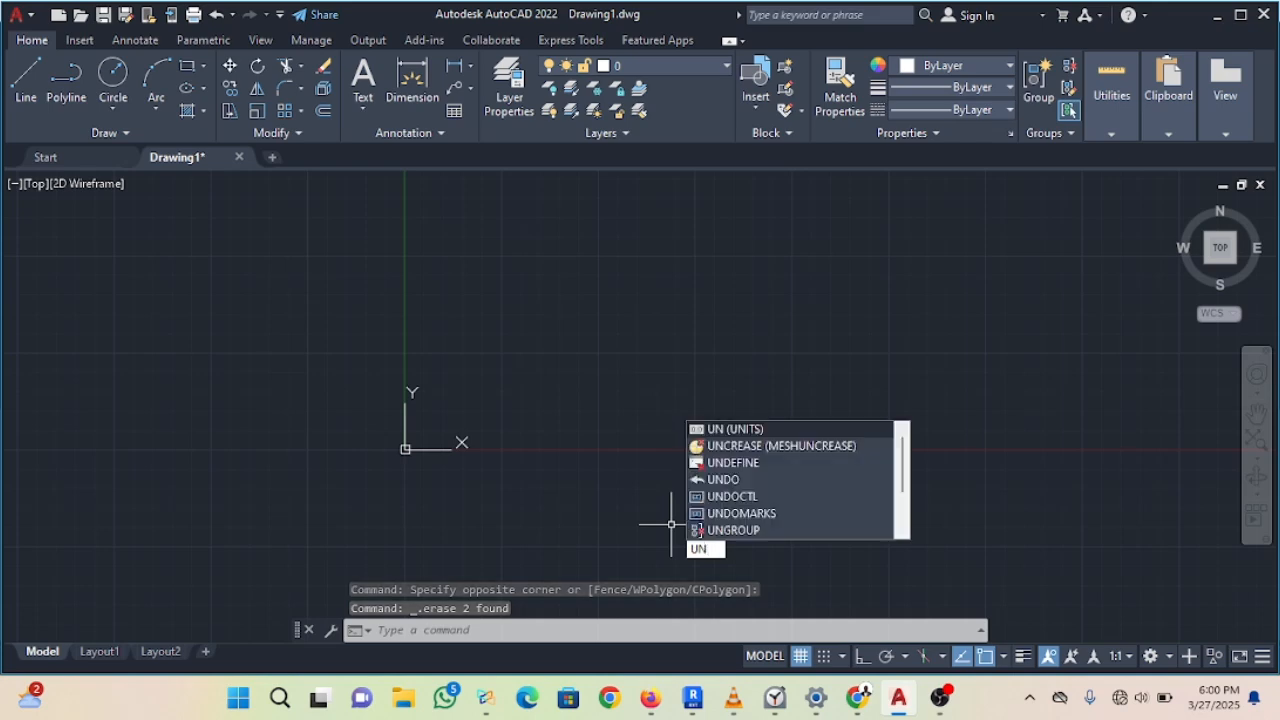
{"action": "type", "text": "C"}
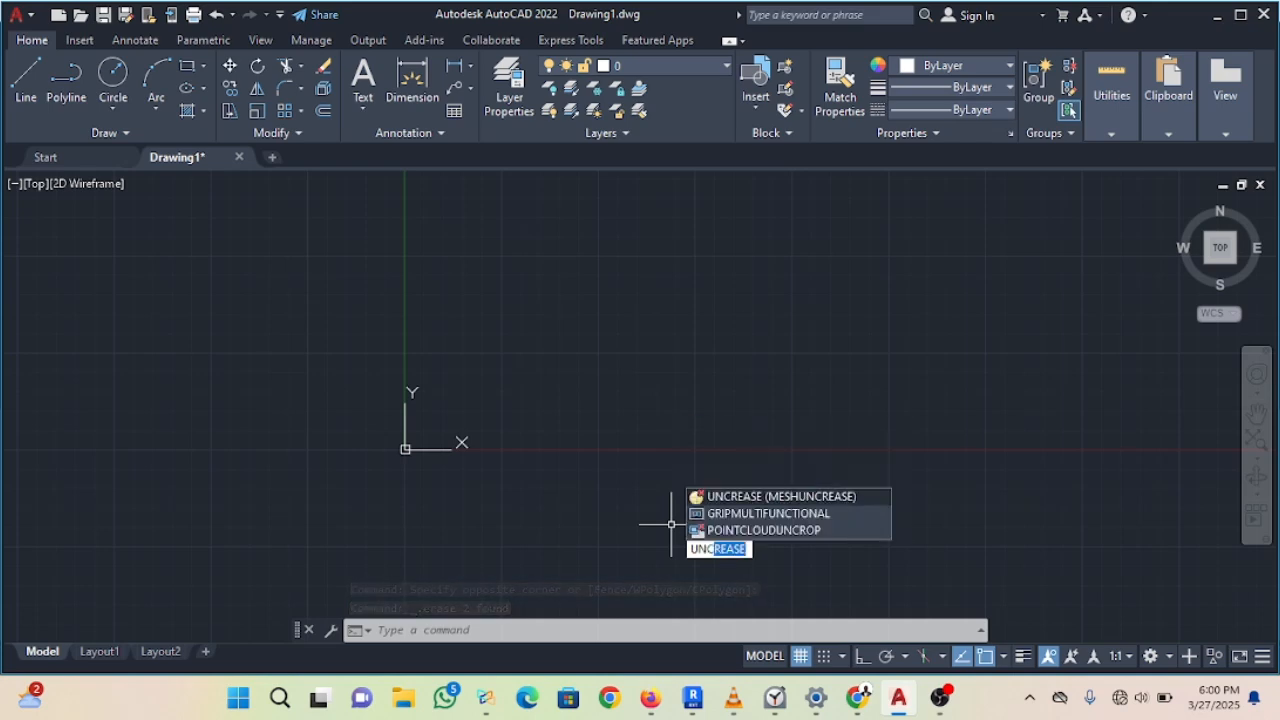
{"action": "key", "text": "BackSpace"}
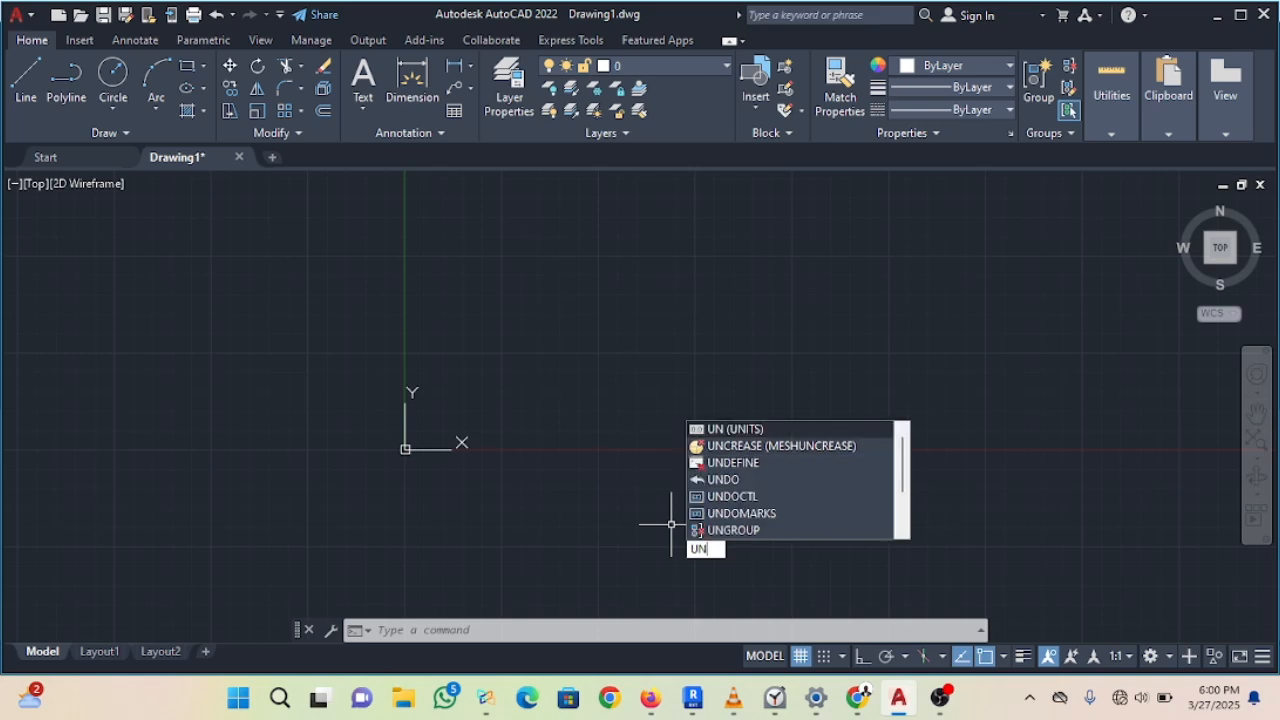
{"action": "type", "text": "SC"}
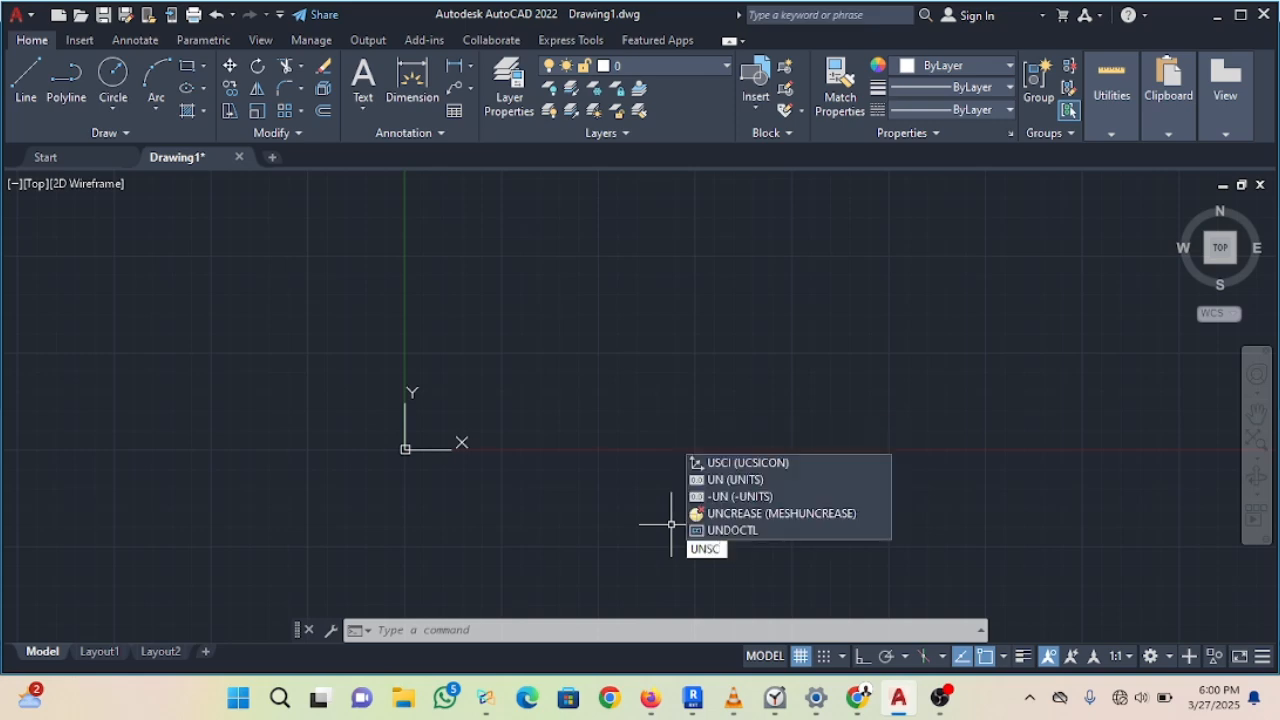
{"action": "type", "text": "I"}
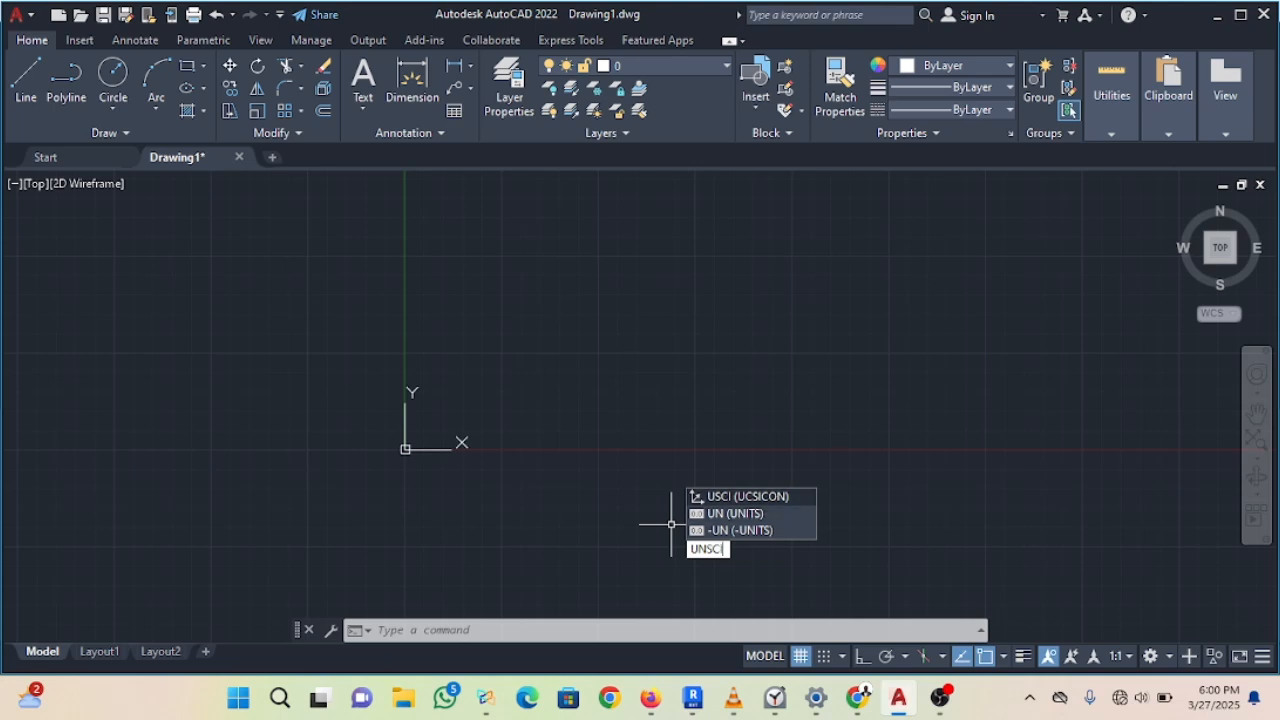
{"action": "key", "text": "Return"}
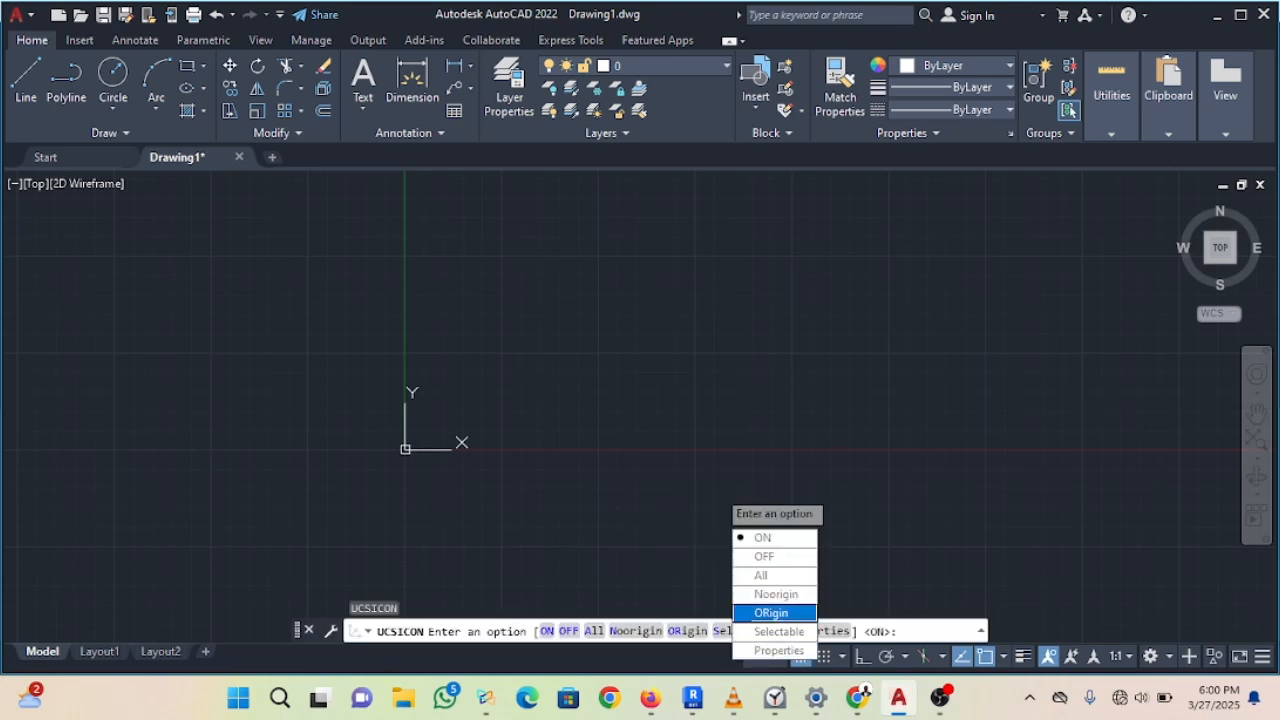
{"action": "key", "text": "Up"}
{"action": "left_click", "coordinate": [776, 594]}
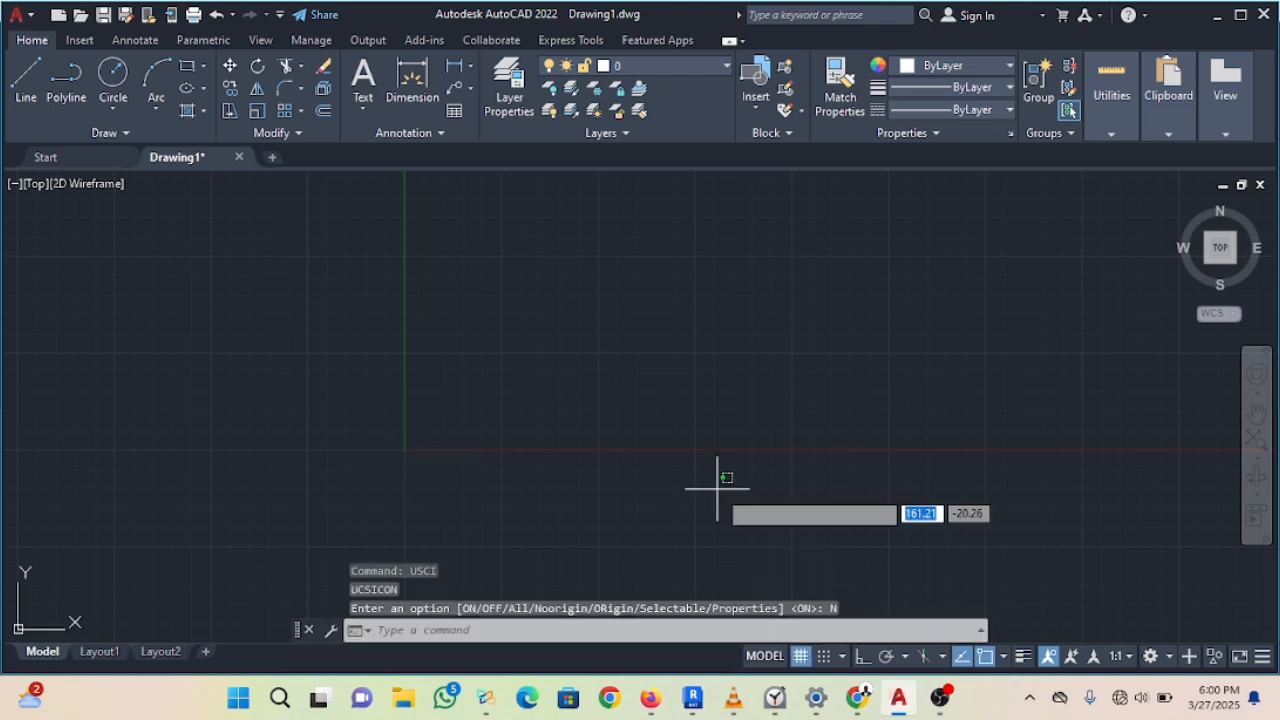
{"action": "left_click", "coordinate": [718, 489]}
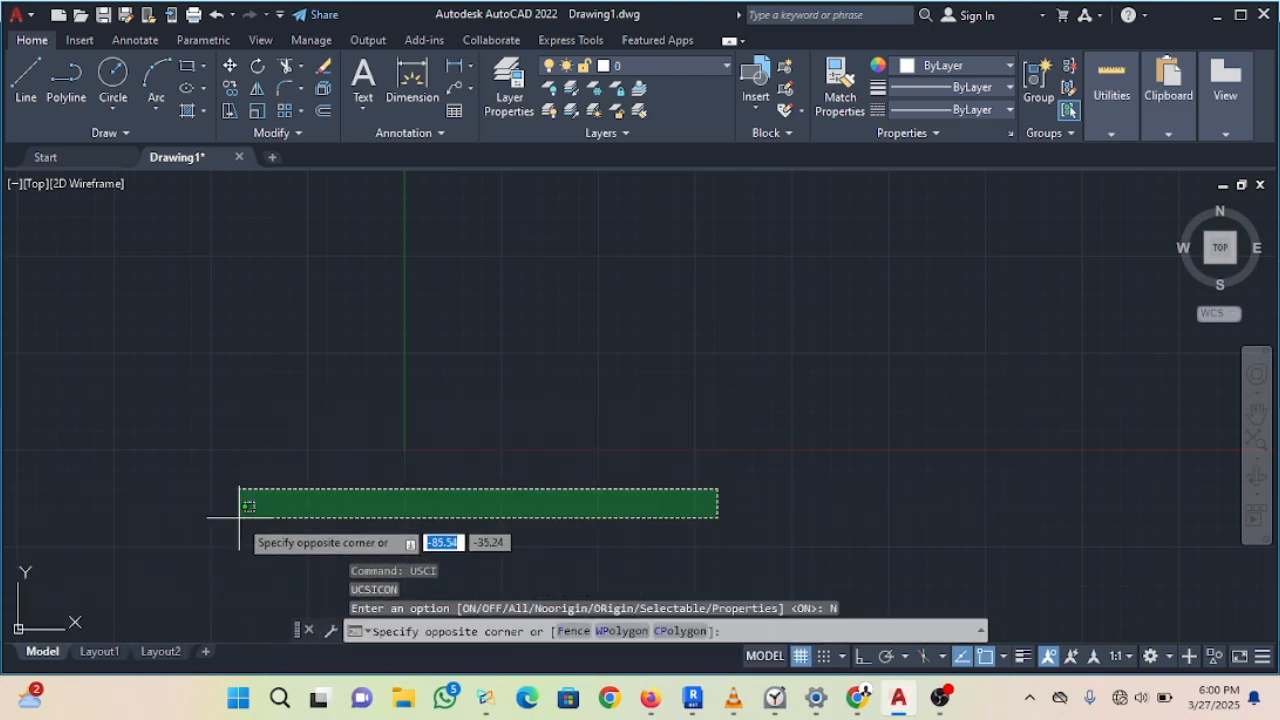
{"action": "key", "text": "Escape"}
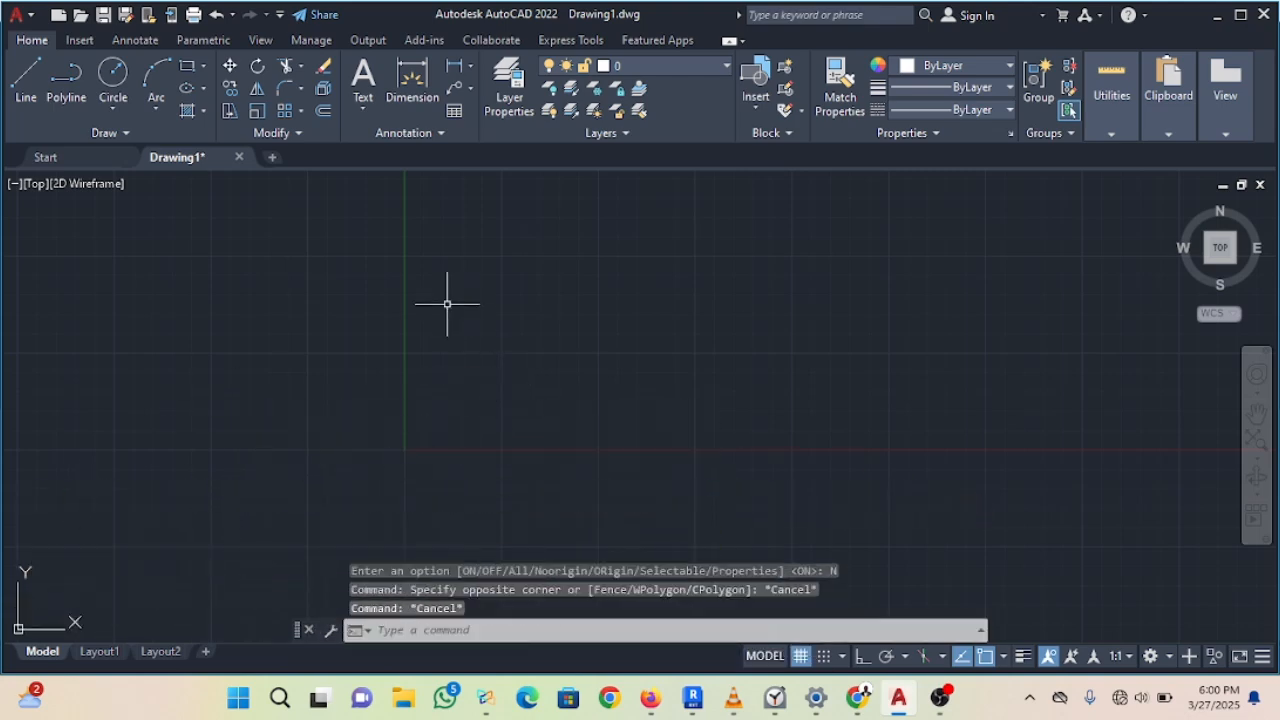
Step: With Ortho on, draw a vertical line 8600 mm long downward from a point above the X axis, just past the Y axis
{"action": "scroll", "coordinate": [427, 387], "scroll_direction": "down", "scroll_amount": 1}
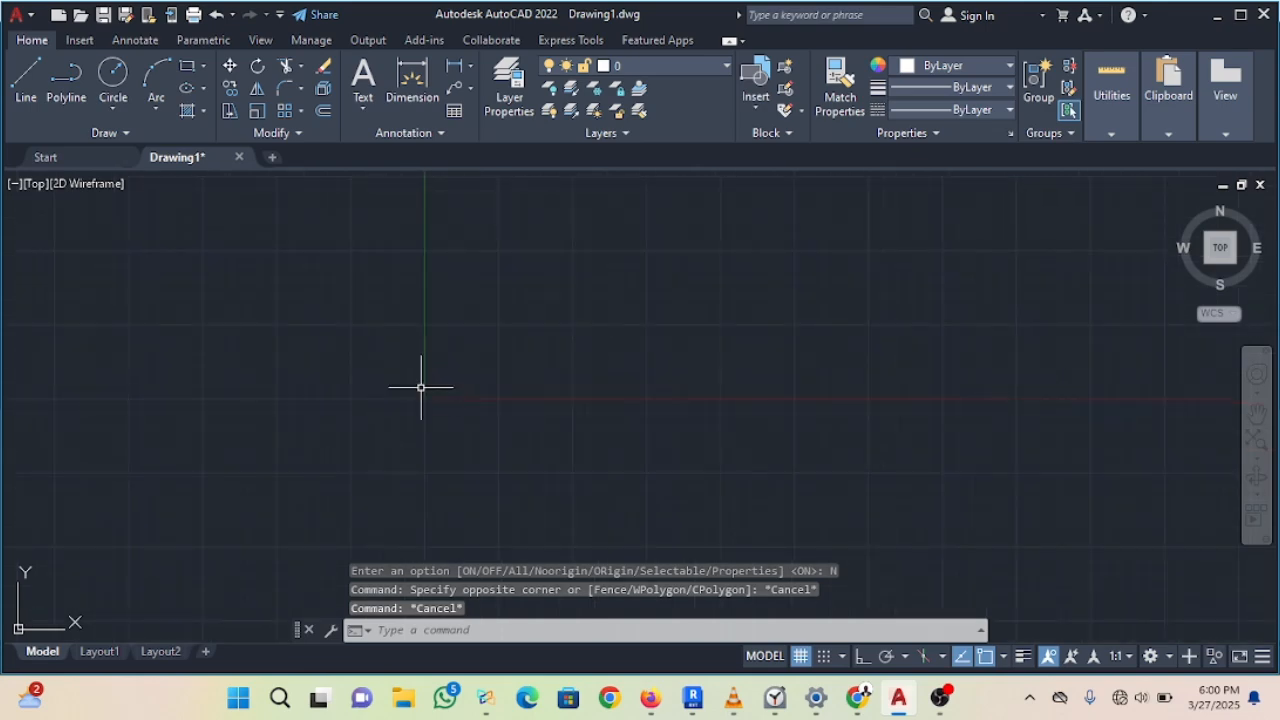
{"action": "mouse_move", "coordinate": [450, 363]}
{"action": "middle_mouse_down"}
{"action": "mouse_move", "coordinate": [268, 424]}
{"action": "mouse_move", "coordinate": [360, 440]}
{"action": "mouse_move", "coordinate": [322, 486]}
{"action": "middle_mouse_up"}
{"action": "scroll", "coordinate": [322, 486], "scroll_direction": "down", "scroll_amount": 1}
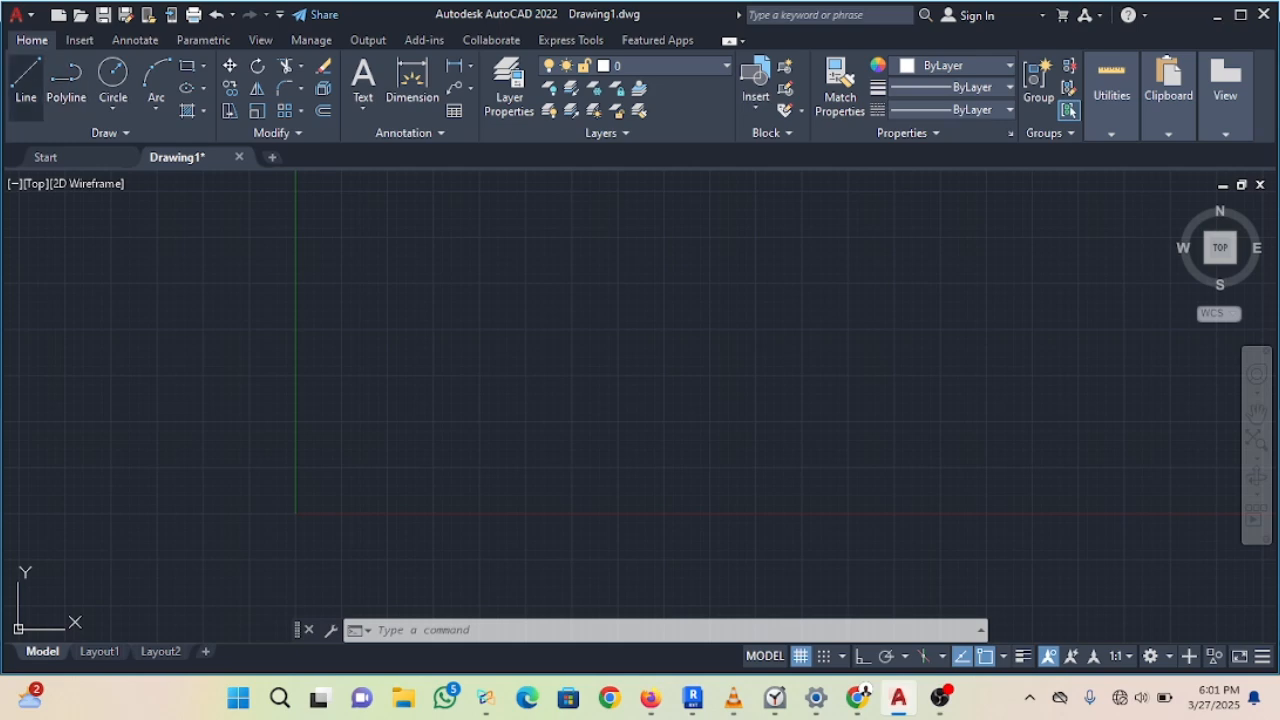
{"action": "left_click", "coordinate": [26, 80]}
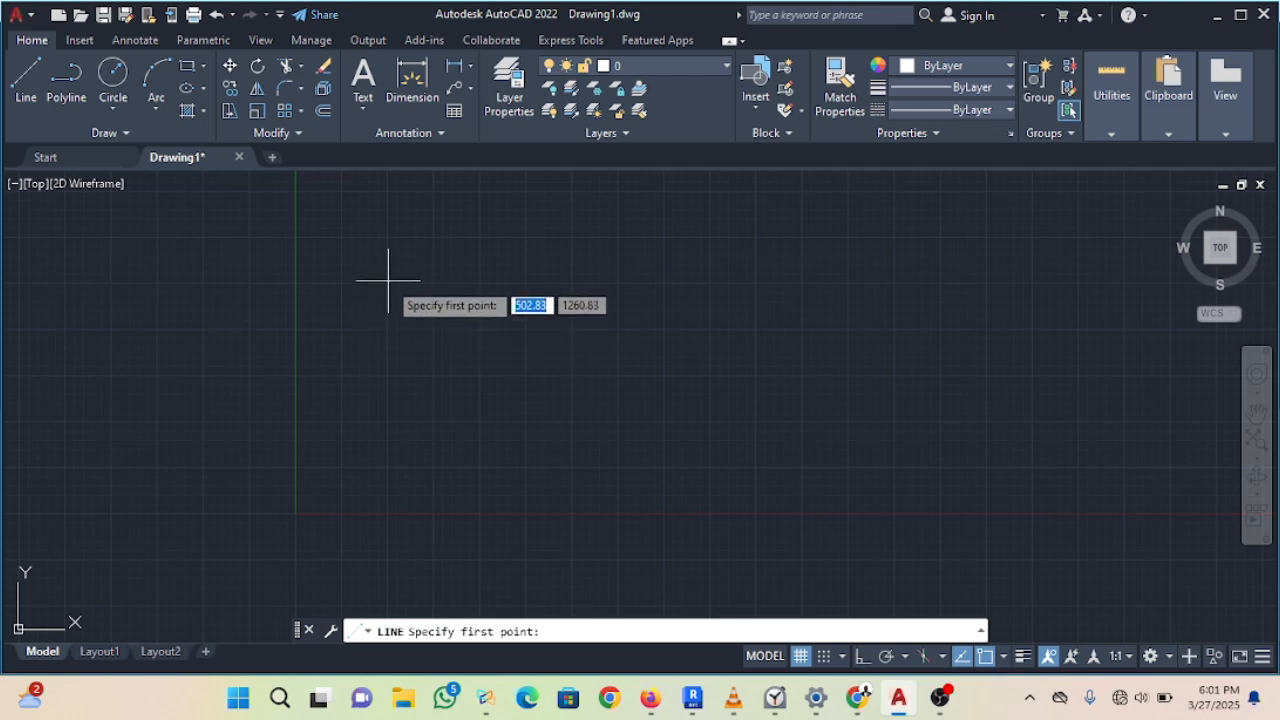
{"action": "left_click", "coordinate": [389, 282]}
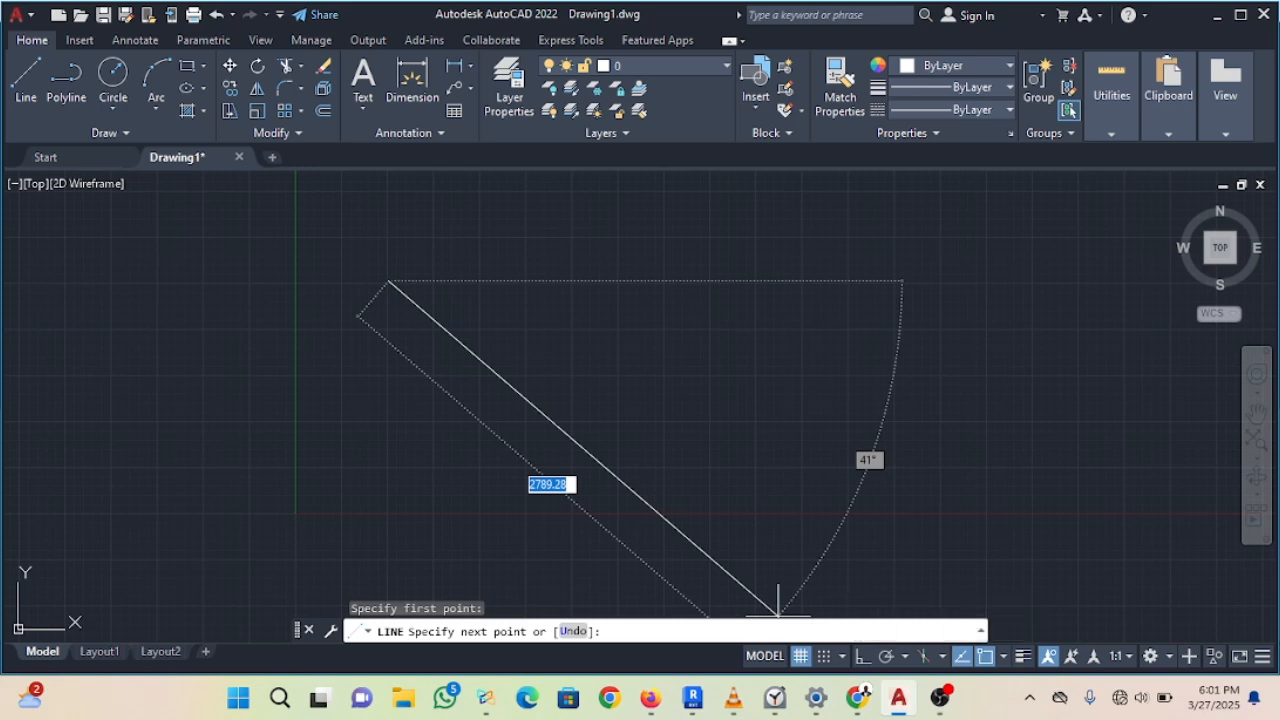
{"action": "key", "text": "F8"}
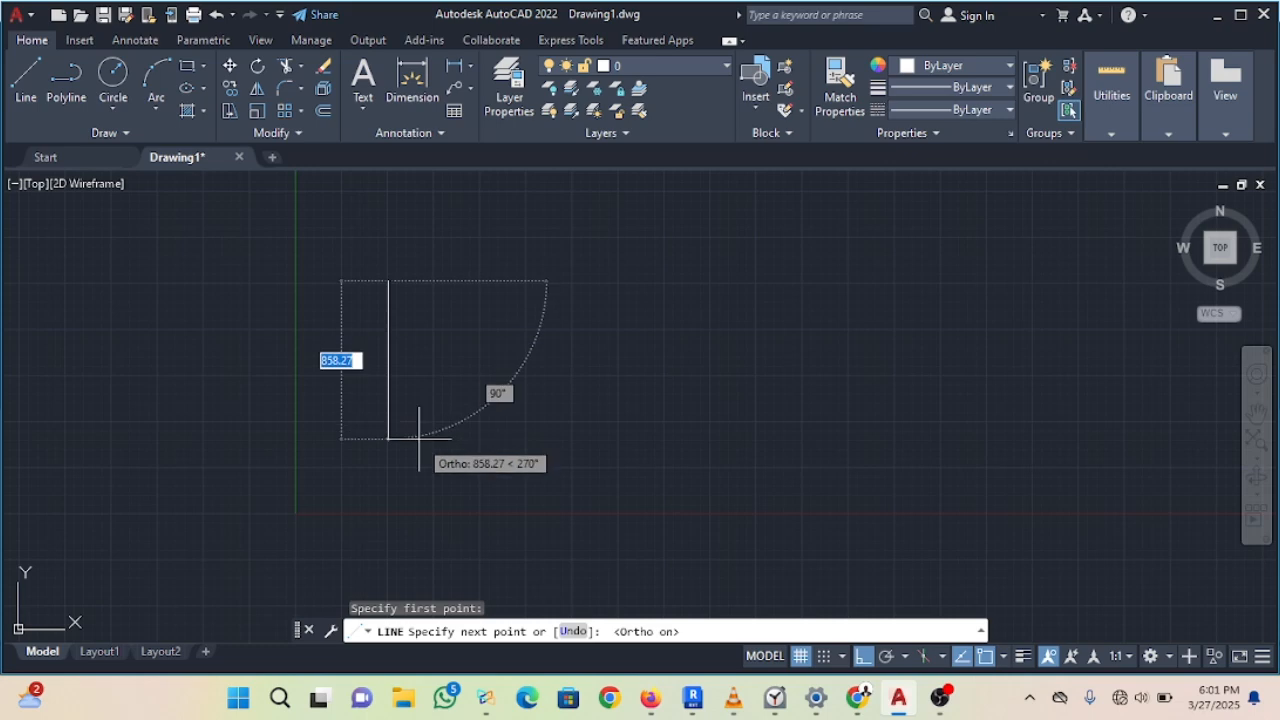
{"action": "type", "text": "8600"}
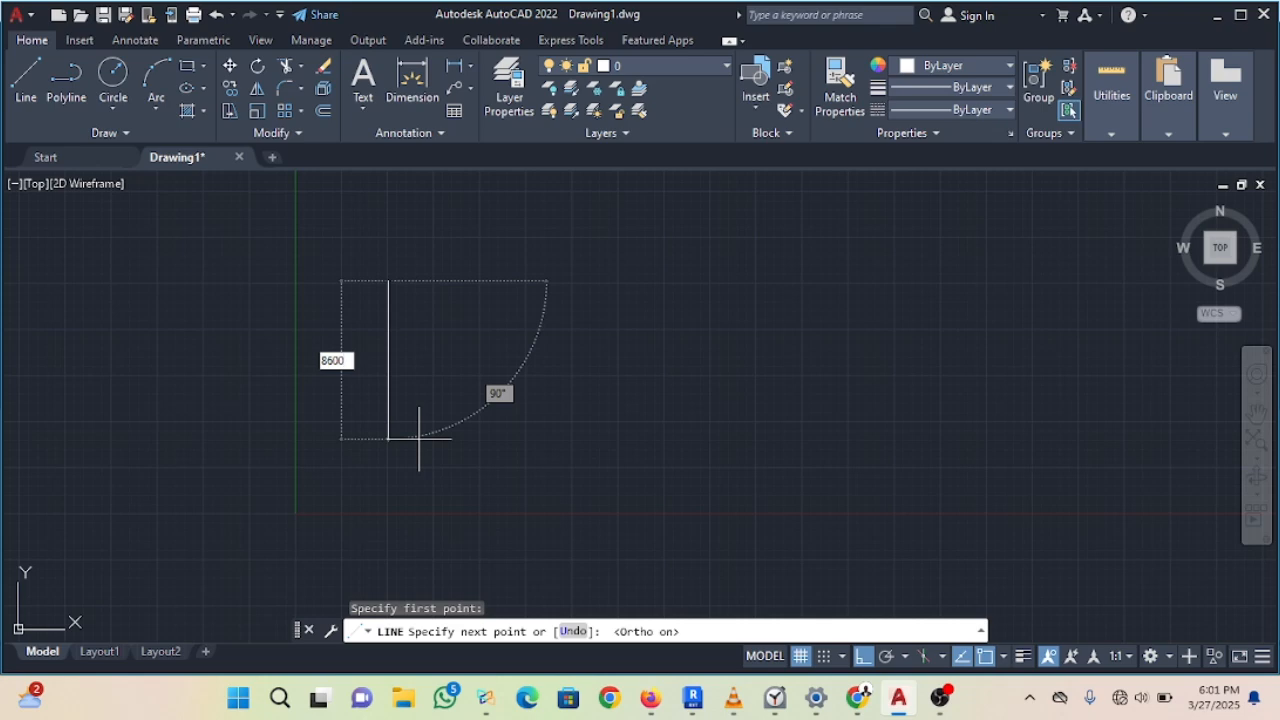
{"action": "key", "text": "Return"}
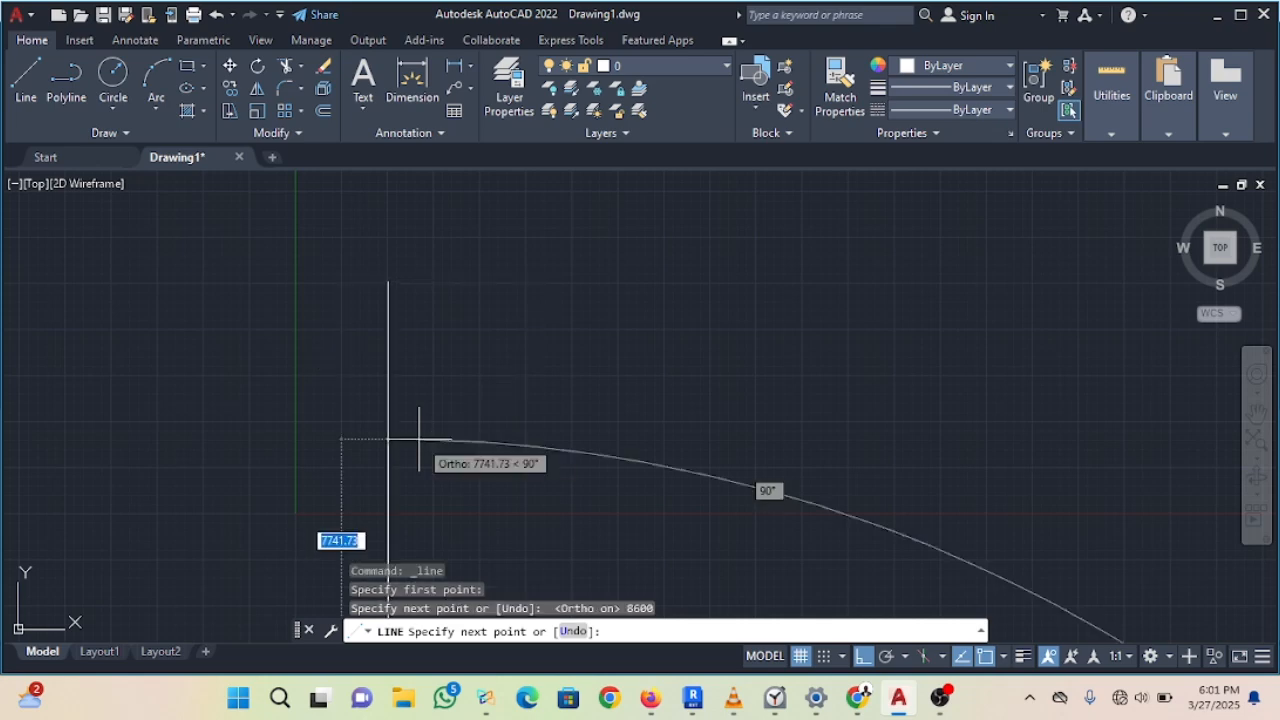
{"action": "scroll", "coordinate": [337, 366], "scroll_direction": "down", "scroll_amount": 2}
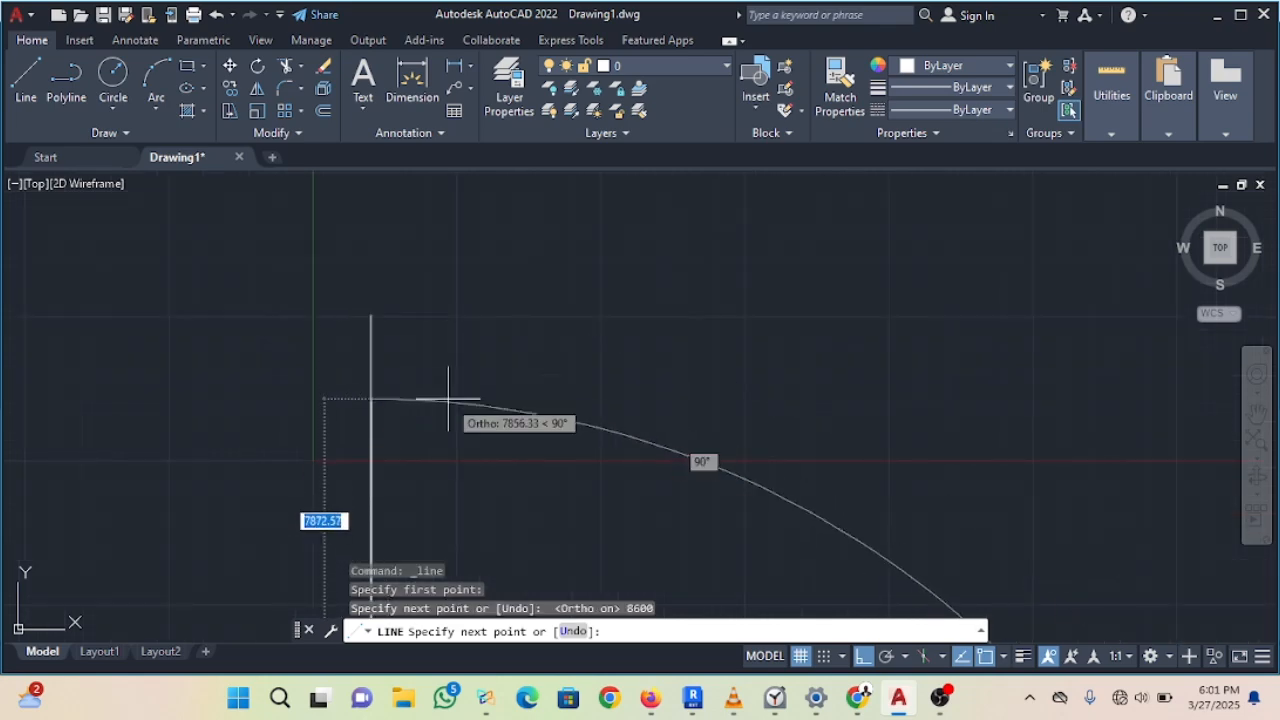
{"action": "key", "text": "Return"}
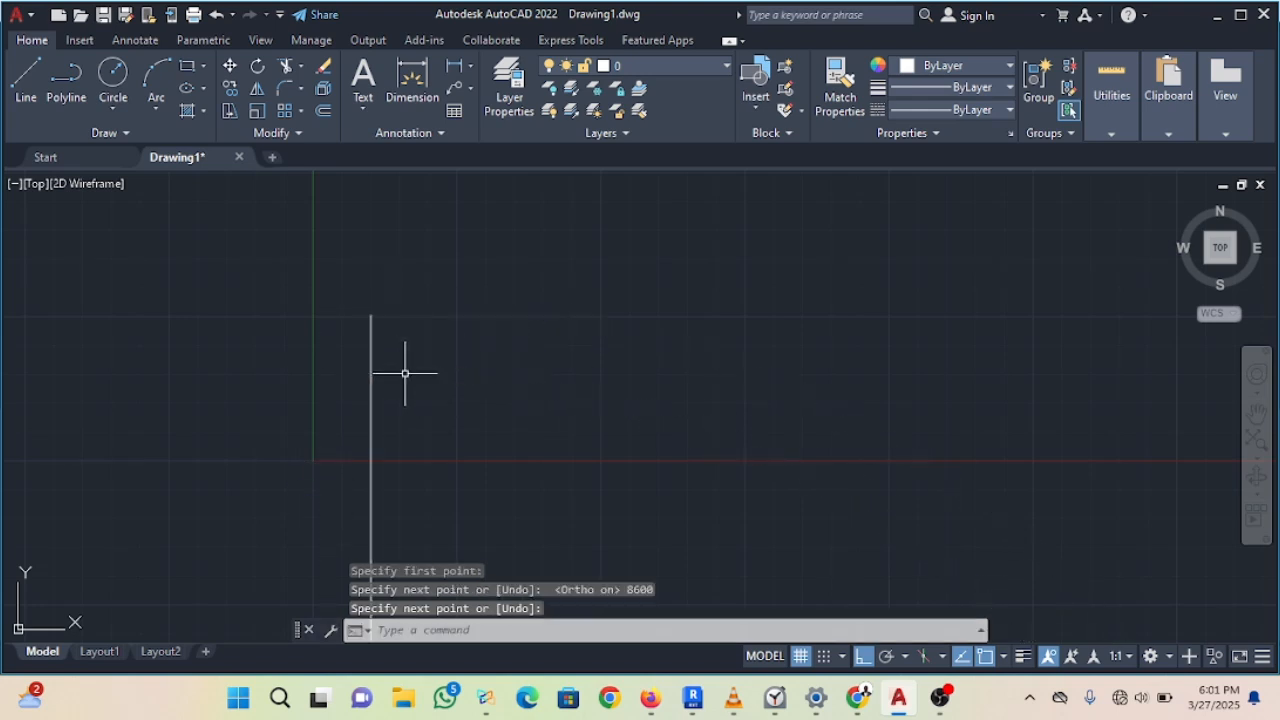
Step: Draw a horizontal line 7600 mm long in the positive X direction from the lower end of the vertical line
{"action": "scroll", "coordinate": [423, 400], "scroll_direction": "down", "scroll_amount": 3}
{"action": "middle_click_drag", "start_coordinate": [403, 463], "coordinate": [383, 242]}
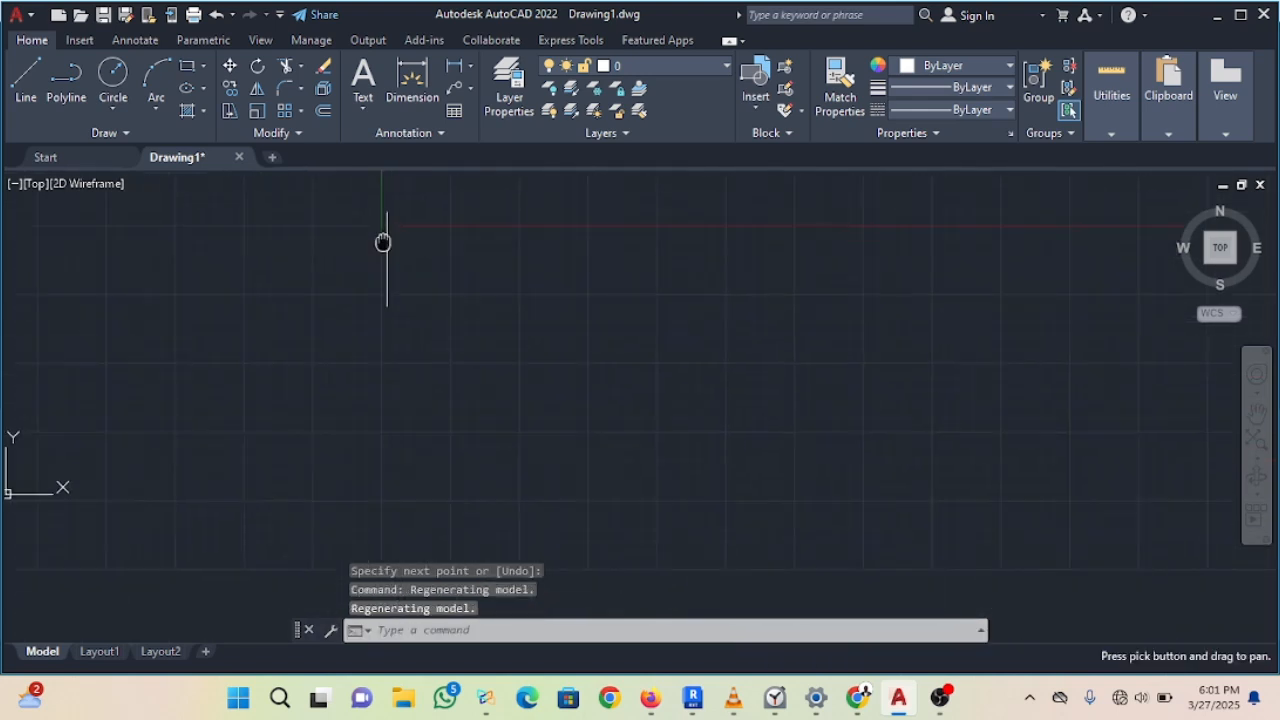
{"action": "scroll", "coordinate": [392, 360], "scroll_direction": "up", "scroll_amount": 2}
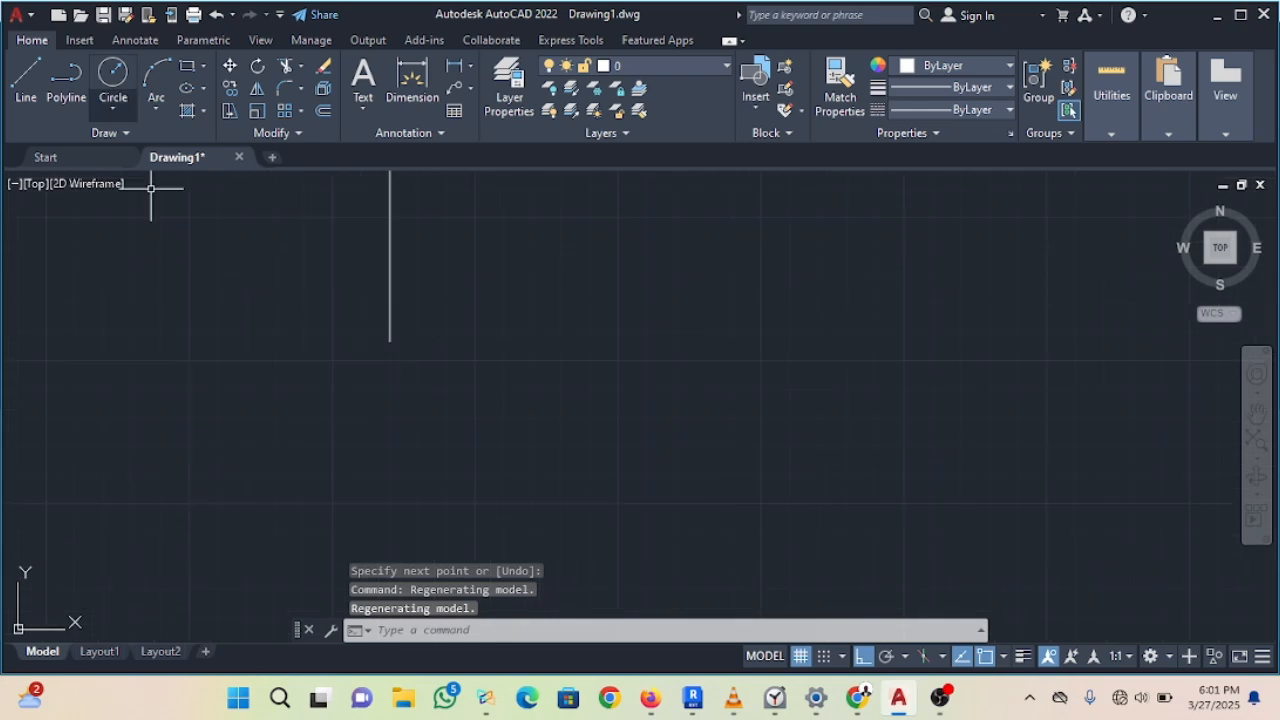
{"action": "left_click", "coordinate": [26, 82]}
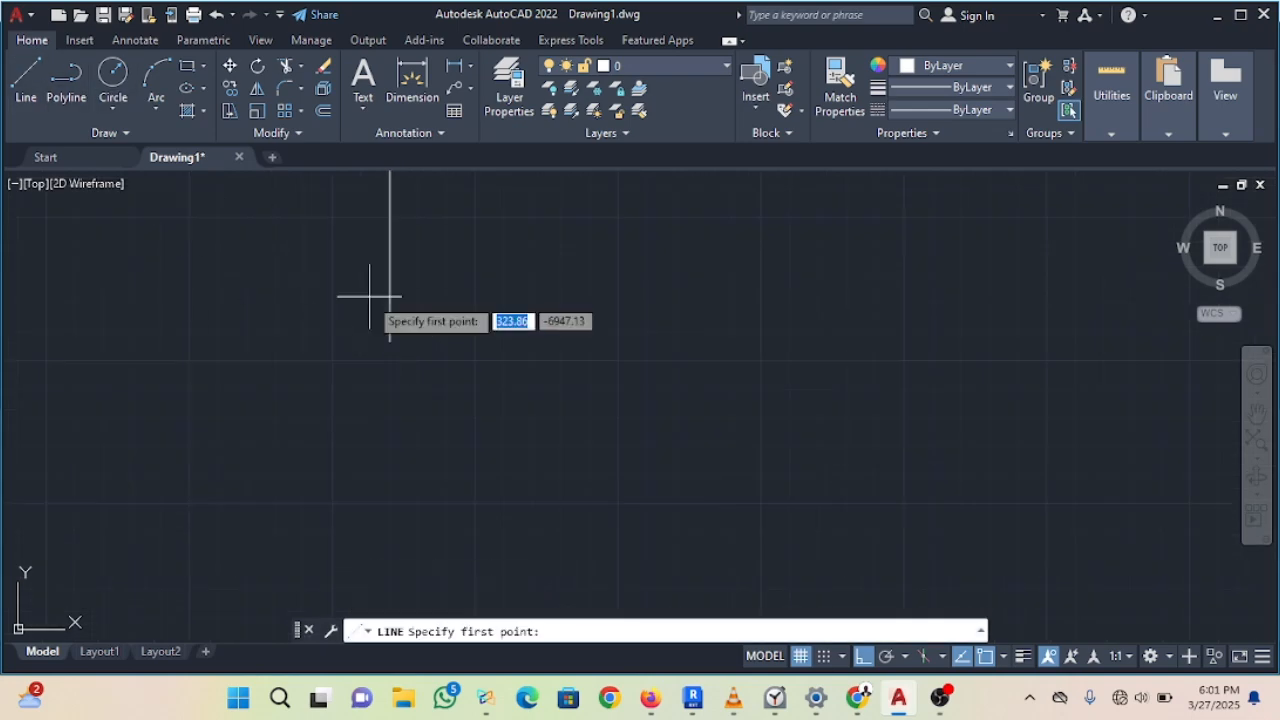
{"action": "left_click", "coordinate": [390, 342]}
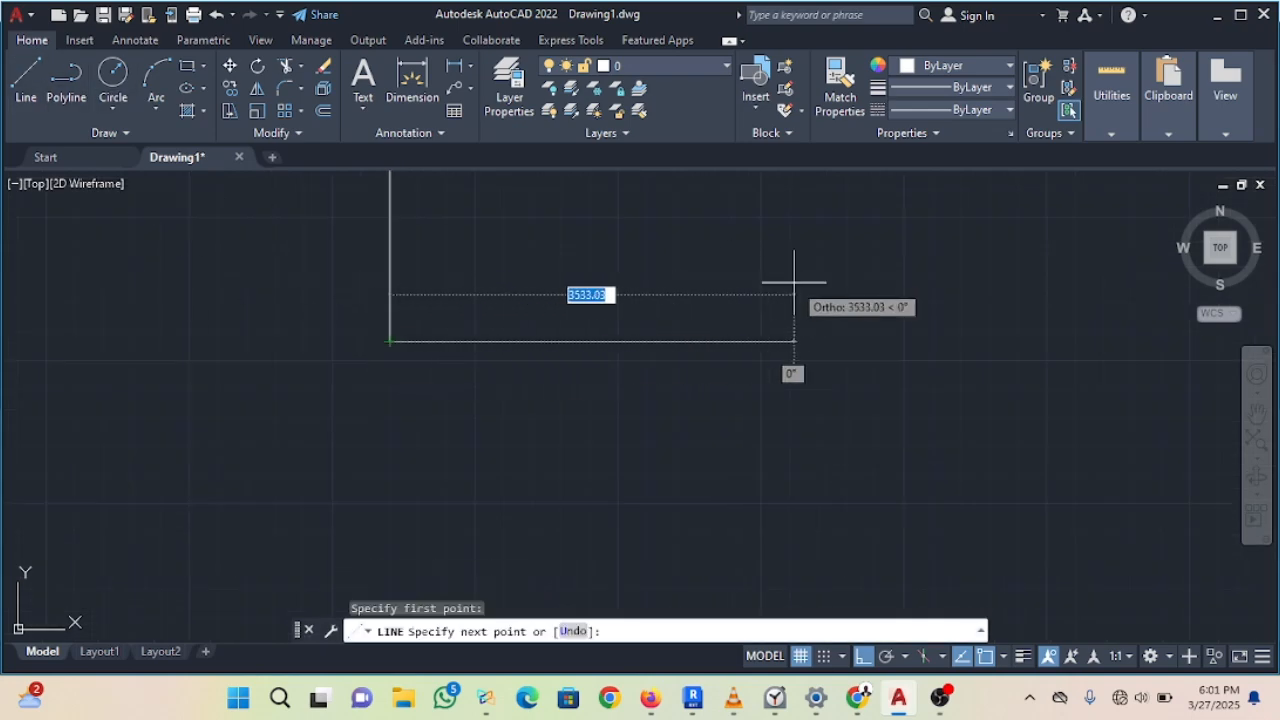
{"action": "type", "text": "7"}
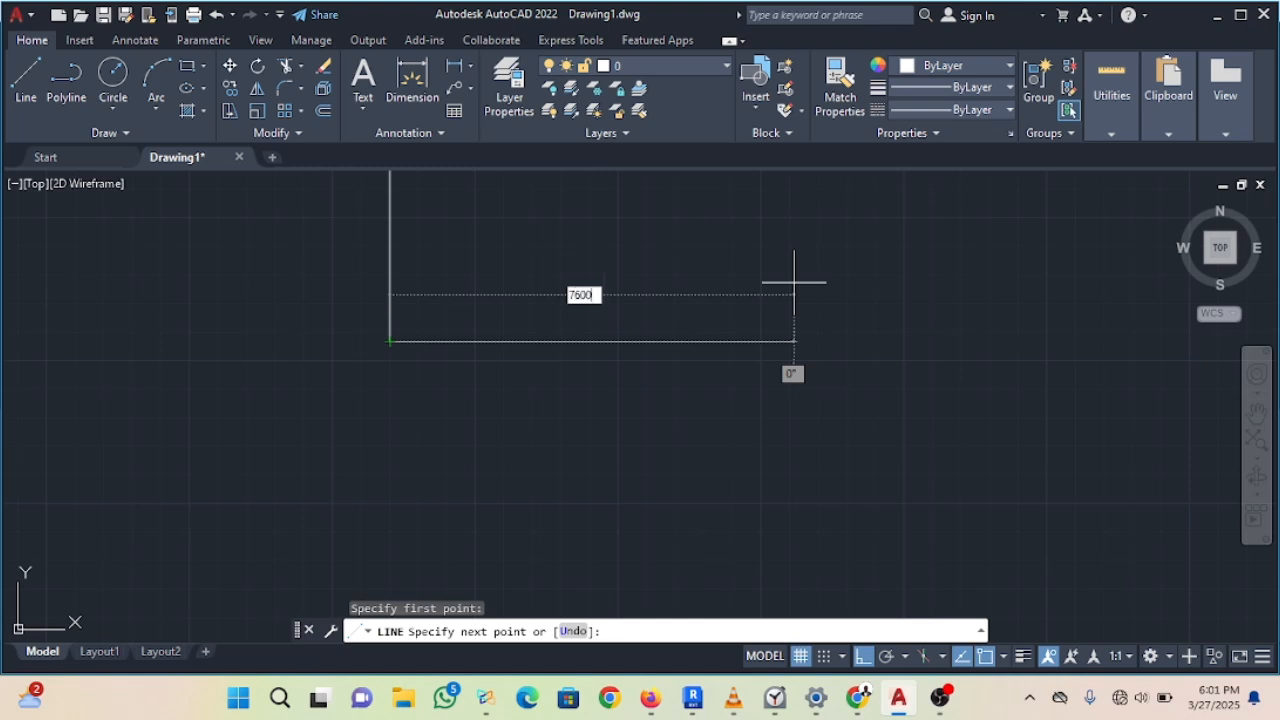
{"action": "type", "text": "600"}
{"action": "key", "text": "Return"}
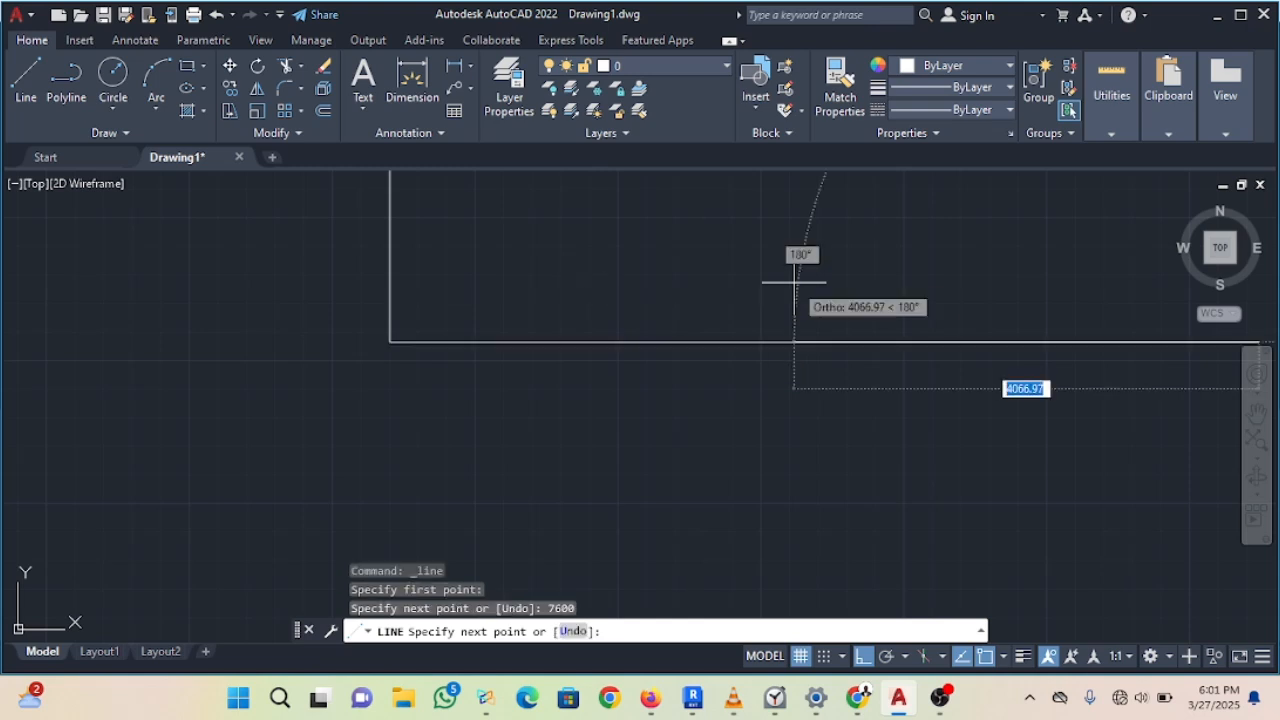
{"action": "key", "text": "Return"}
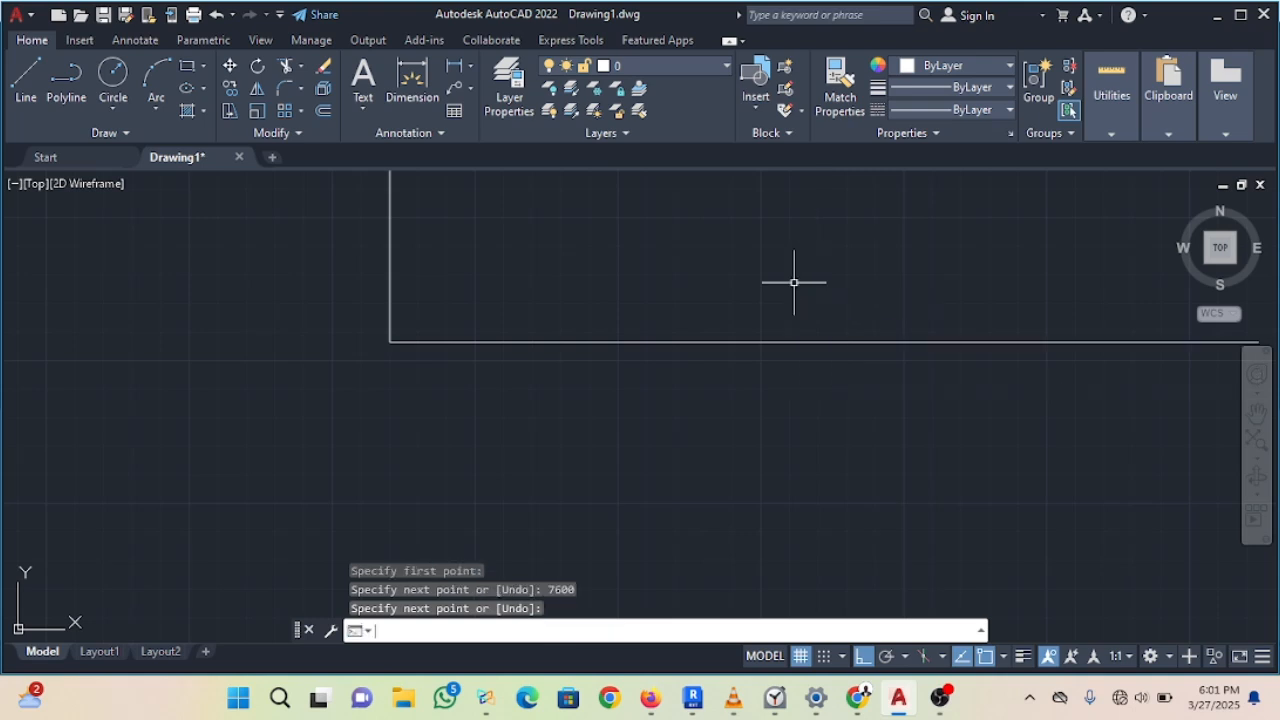
Step: Bring the whole drawing into view with the All option of the ZOOM command
{"action": "scroll", "coordinate": [734, 366], "scroll_direction": "down", "scroll_amount": 4}
{"action": "middle_click_drag", "start_coordinate": [673, 389], "coordinate": [448, 497]}
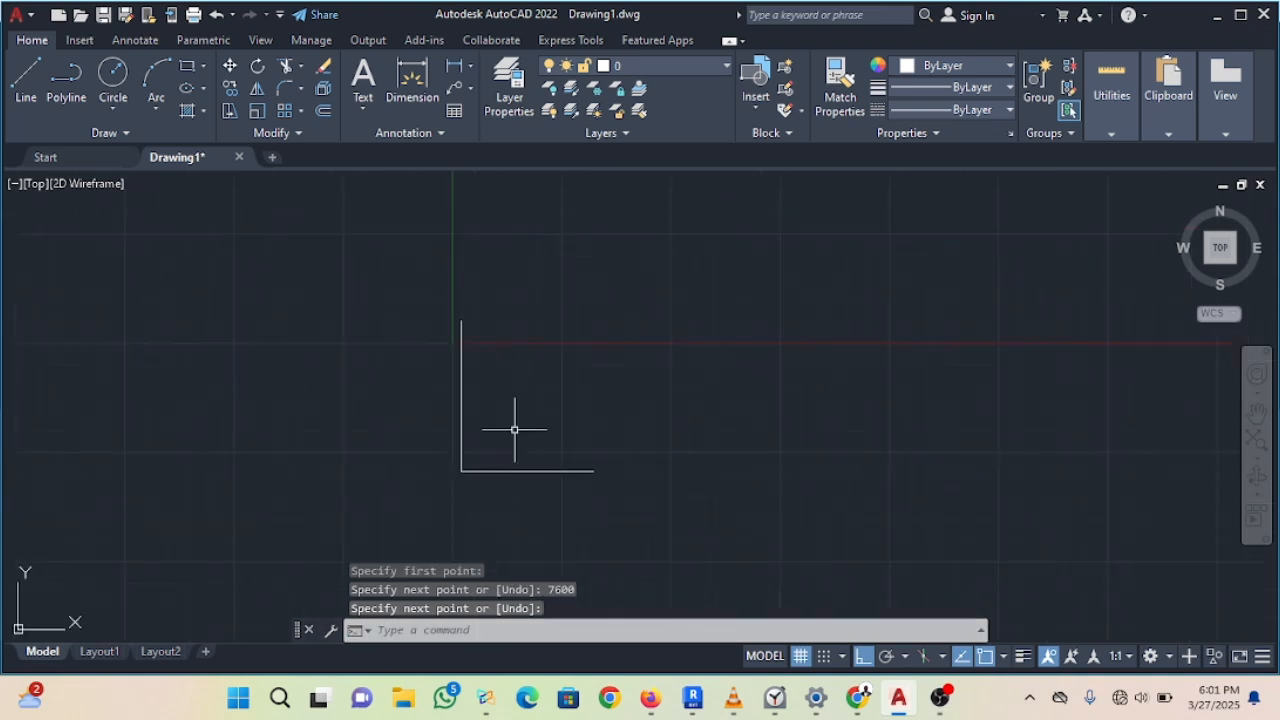
{"action": "scroll", "coordinate": [512, 432], "scroll_direction": "up", "scroll_amount": 2}
{"action": "mouse_move", "coordinate": [583, 346]}
{"action": "middle_mouse_down"}
{"action": "mouse_move", "coordinate": [533, 379]}
{"action": "mouse_move", "coordinate": [603, 330]}
{"action": "middle_mouse_up"}
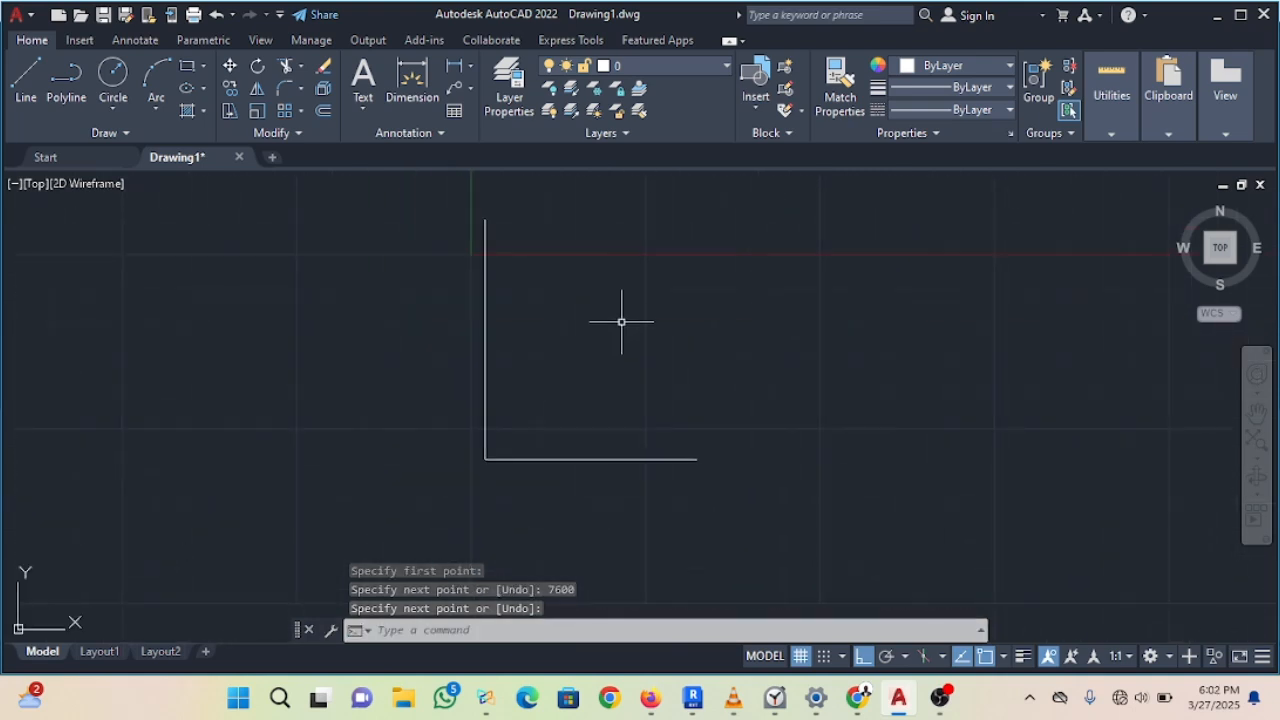
{"action": "type", "text": "z"}
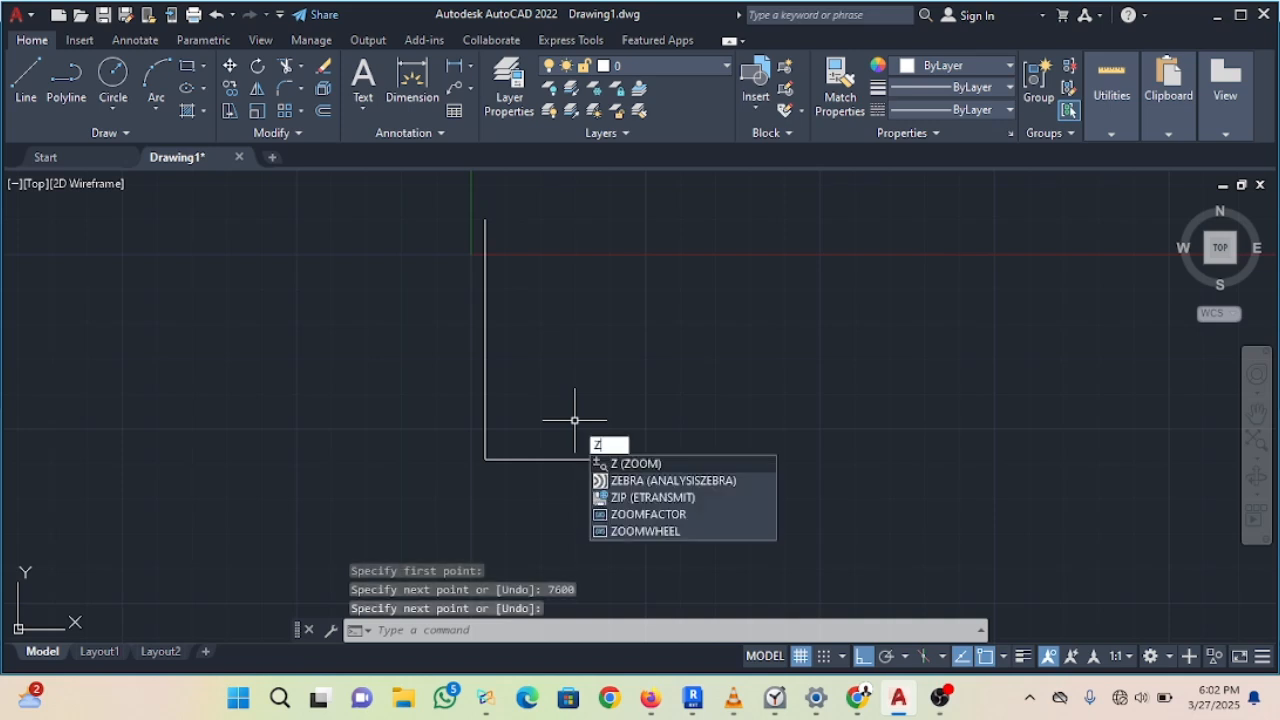
{"action": "key", "text": "Return"}
{"action": "type", "text": "a"}
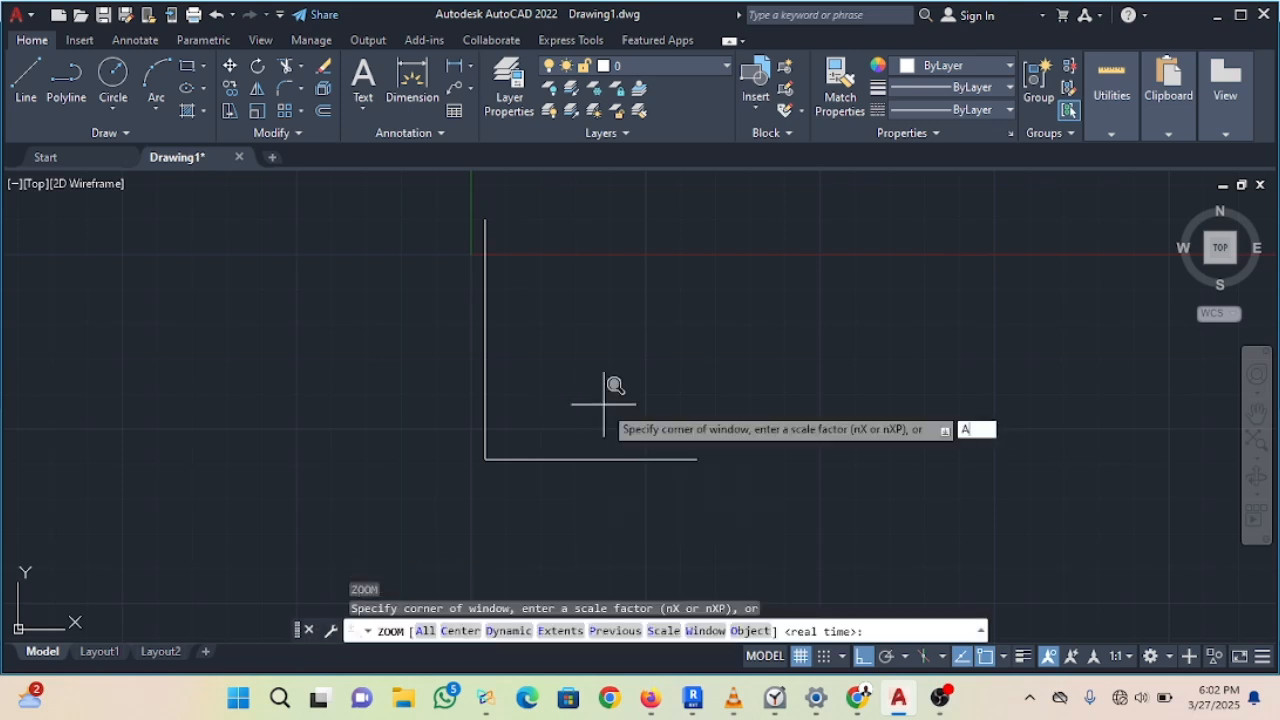
{"action": "key", "text": "Return"}
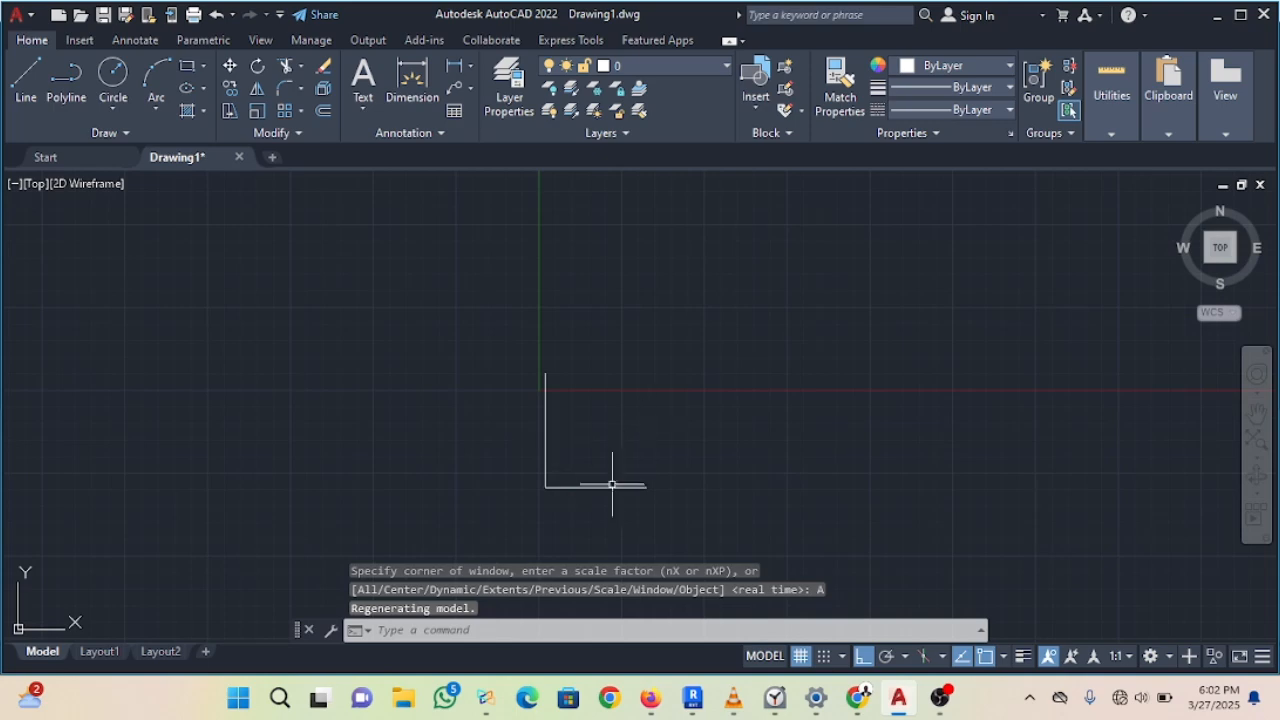
Step: Offset the vertical line 300 mm in the positive X direction with the Through option
{"action": "middle_click_drag", "start_coordinate": [565, 457], "coordinate": [520, 400]}
{"action": "scroll", "coordinate": [504, 382], "scroll_direction": "up", "scroll_amount": 4}
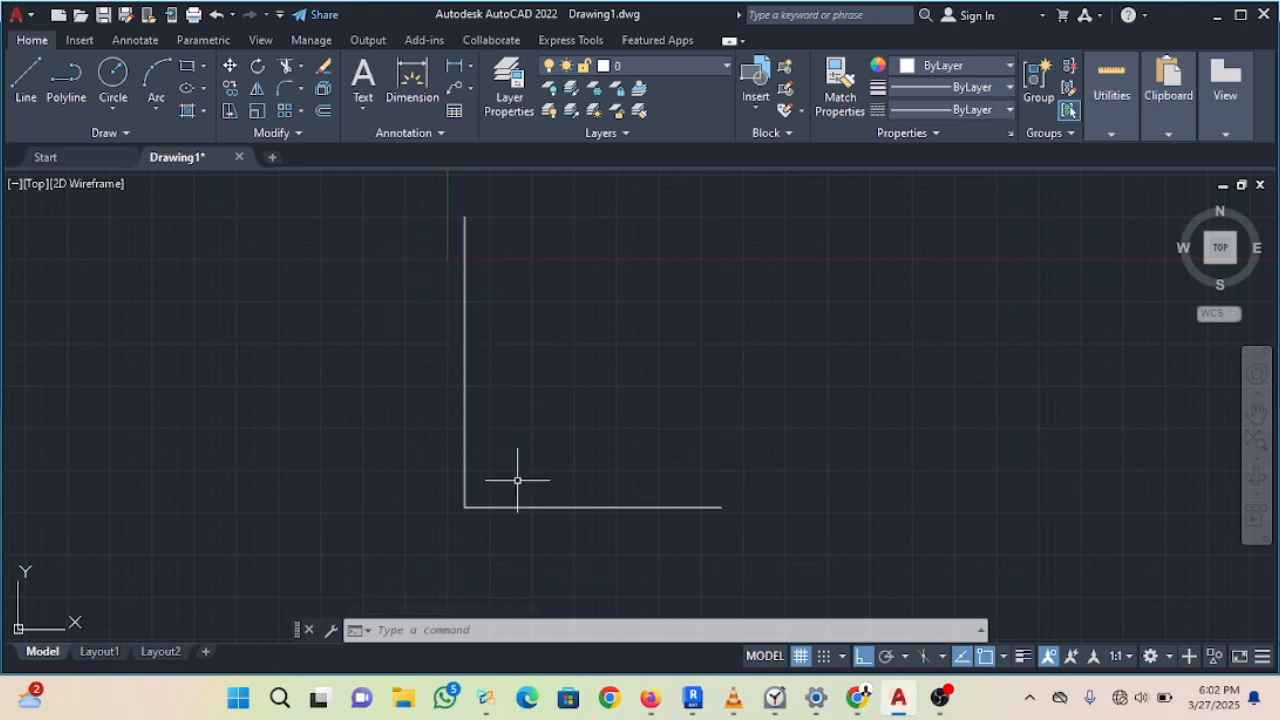
{"action": "scroll", "coordinate": [488, 365], "scroll_direction": "up", "scroll_amount": 2}
{"action": "scroll", "coordinate": [491, 363], "scroll_direction": "down", "scroll_amount": 4}
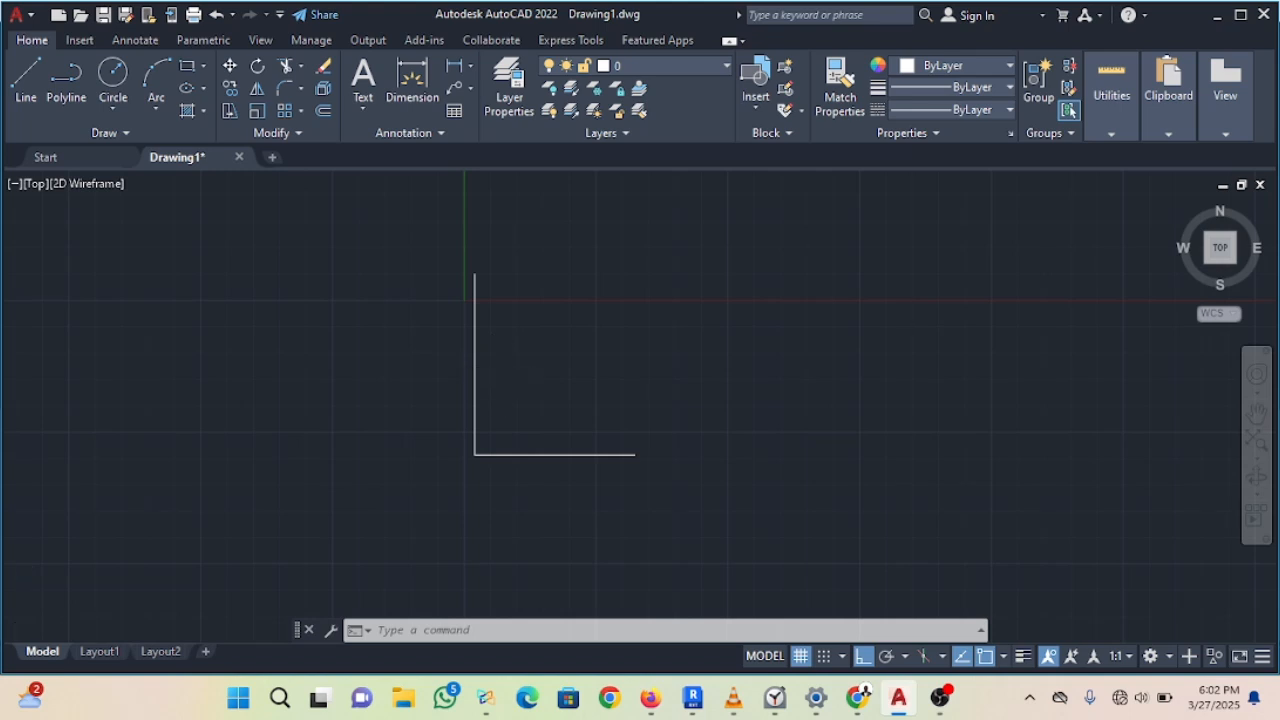
{"action": "scroll", "coordinate": [491, 363], "scroll_direction": "up", "scroll_amount": 2}
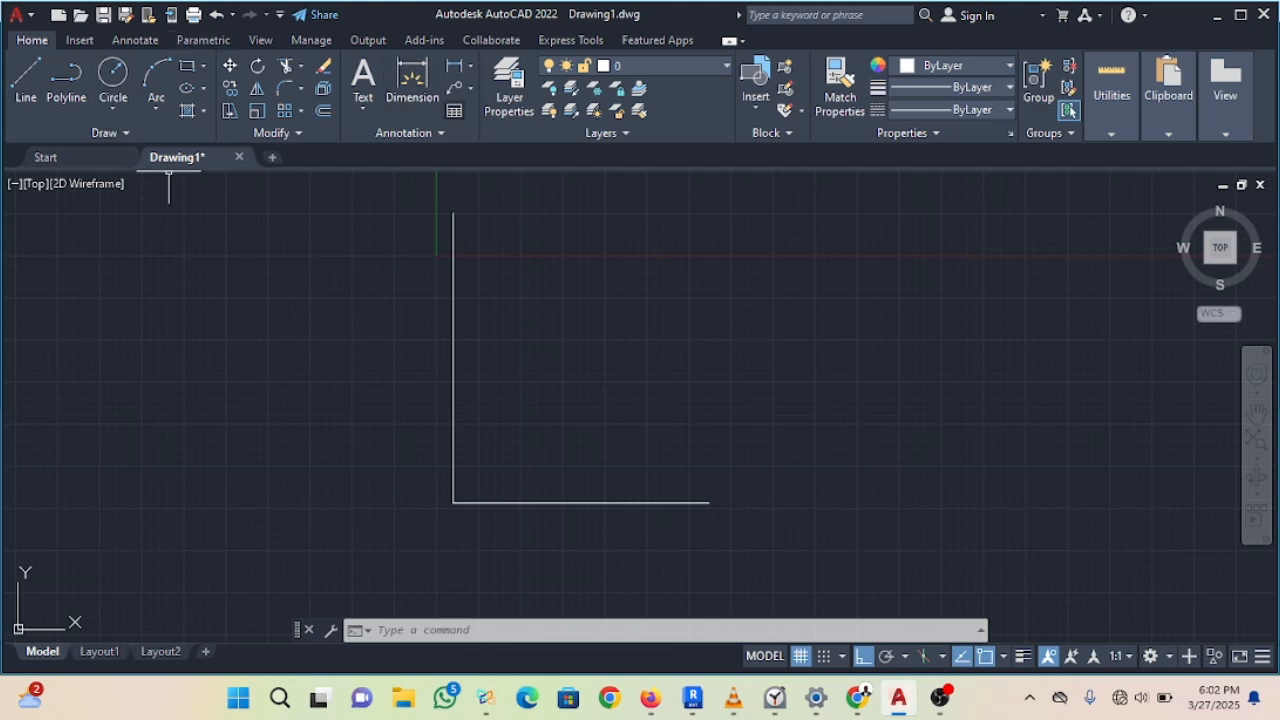
{"action": "type", "text": "o"}
{"action": "key", "text": "Return"}
{"action": "key", "text": "Return"}
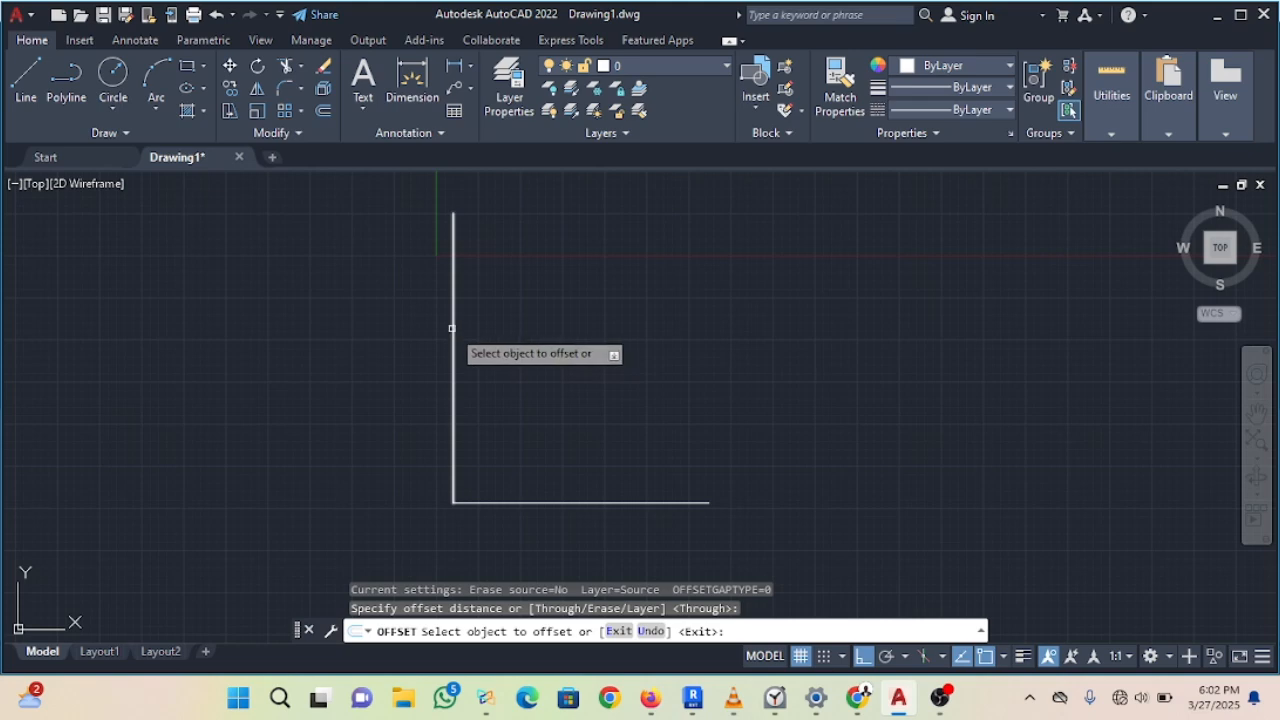
{"action": "left_click", "coordinate": [453, 327]}
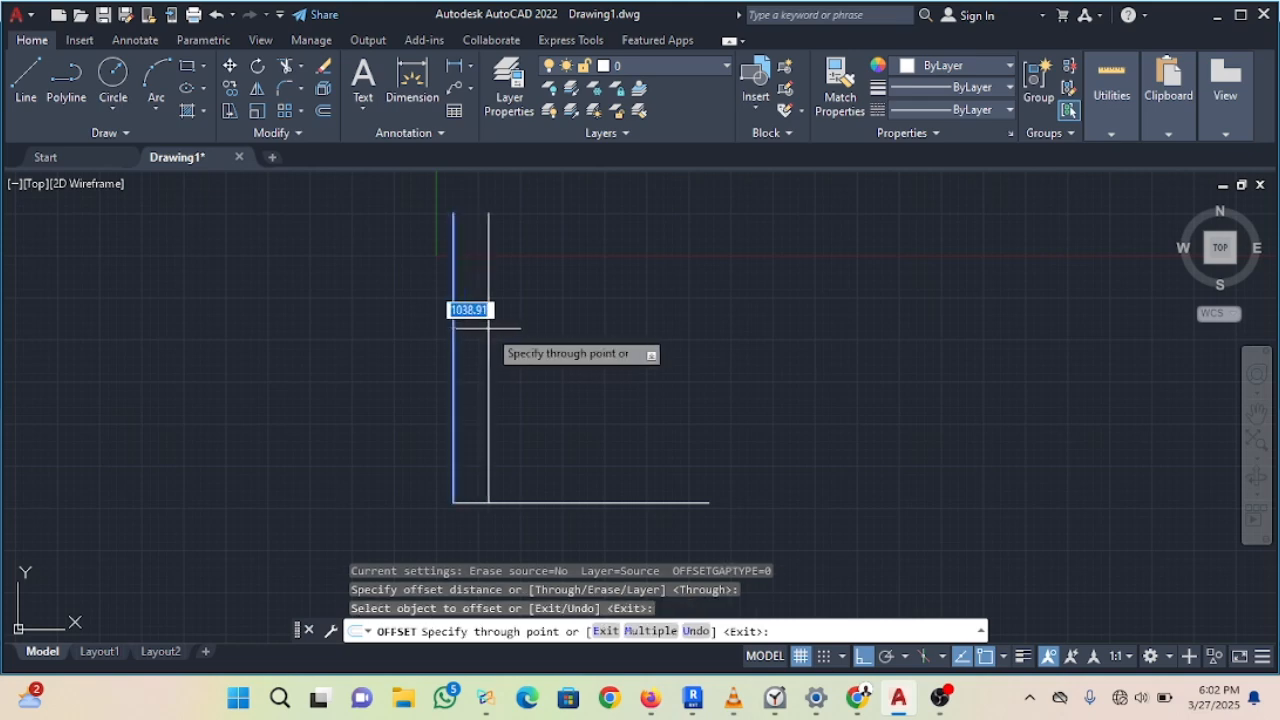
{"action": "key", "text": "Return"}
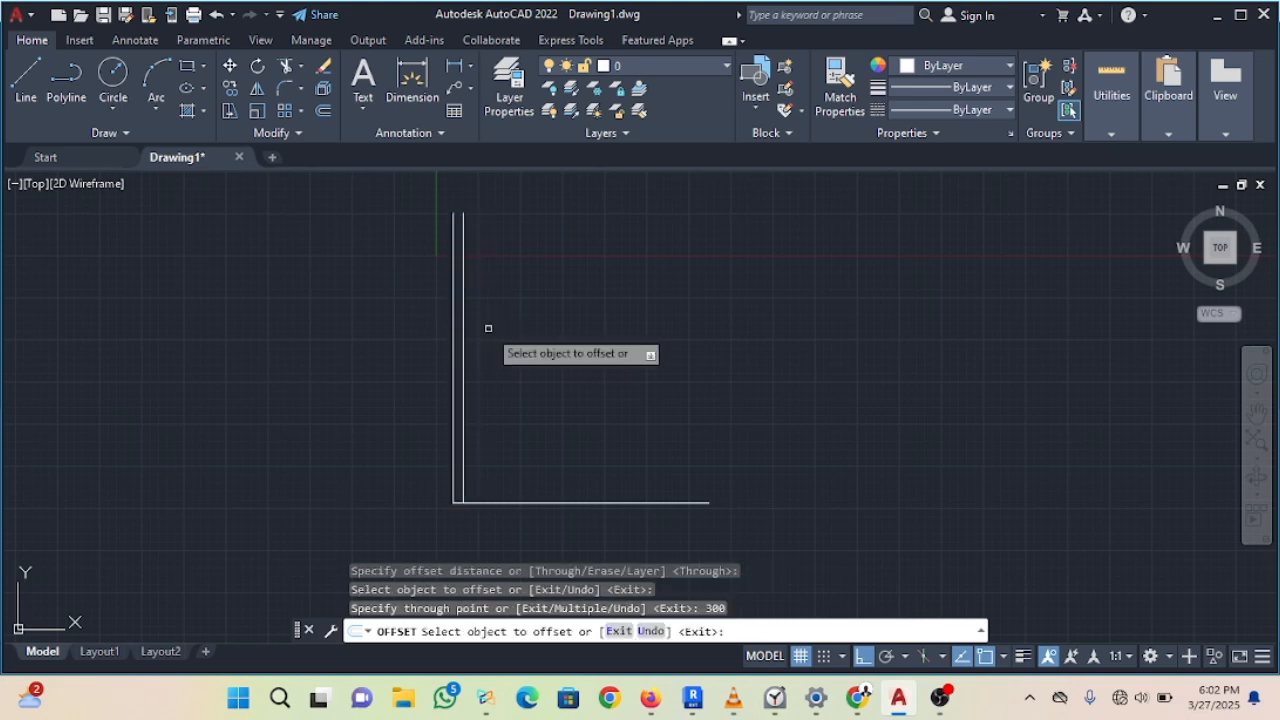
Step: Offset the bottom horizontal line 300 mm upward and finish the Offset command
{"action": "left_click", "coordinate": [578, 502]}
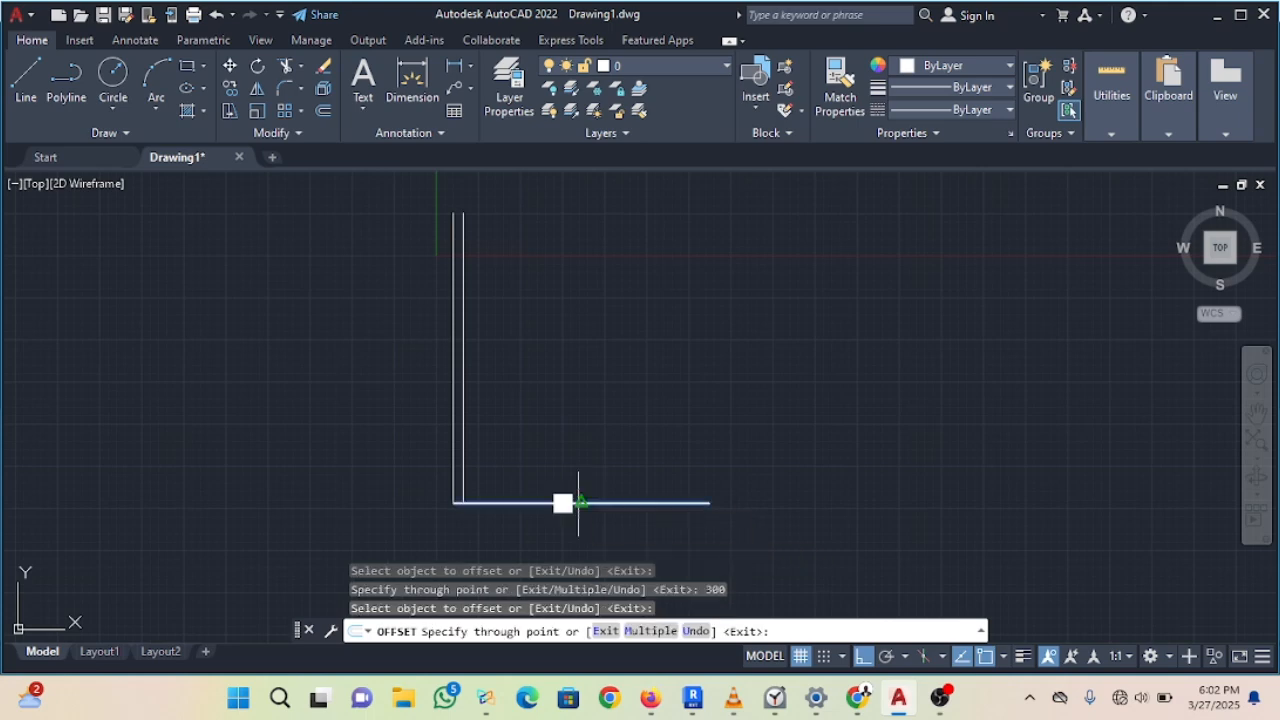
{"action": "type", "text": "30"}
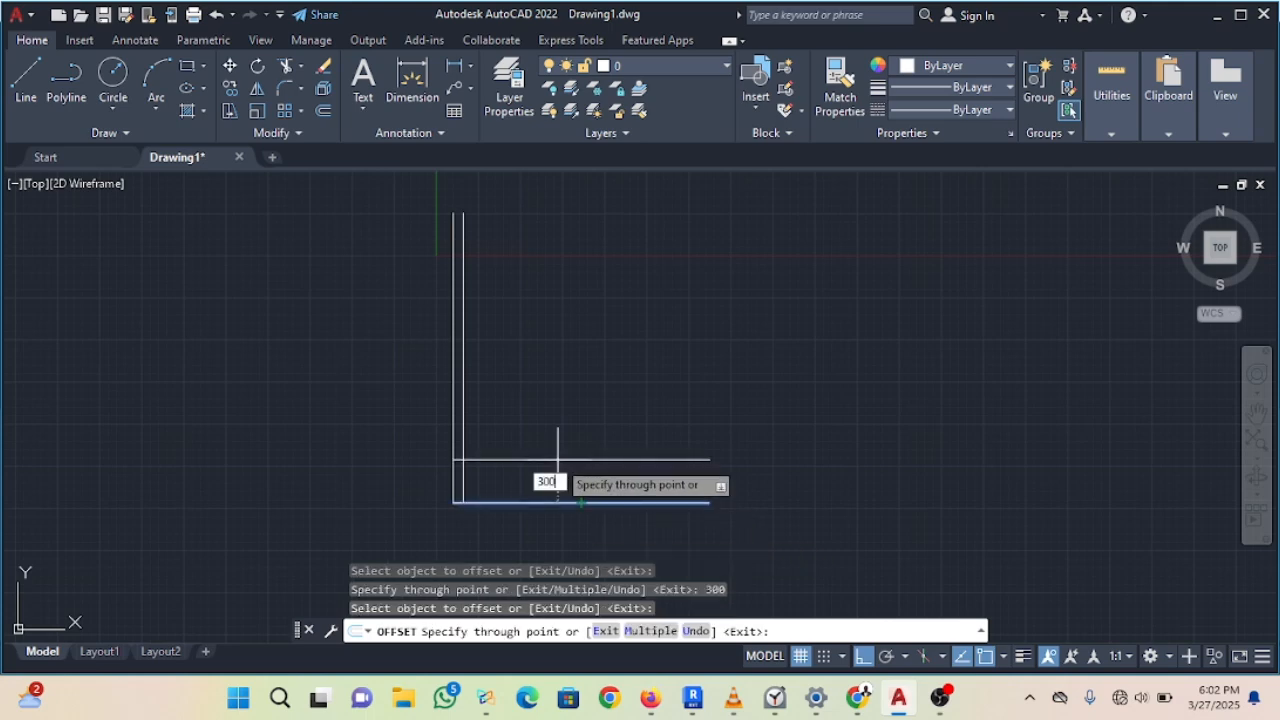
{"action": "type", "text": "0"}
{"action": "key", "text": "Return"}
{"action": "key", "text": "Escape"}
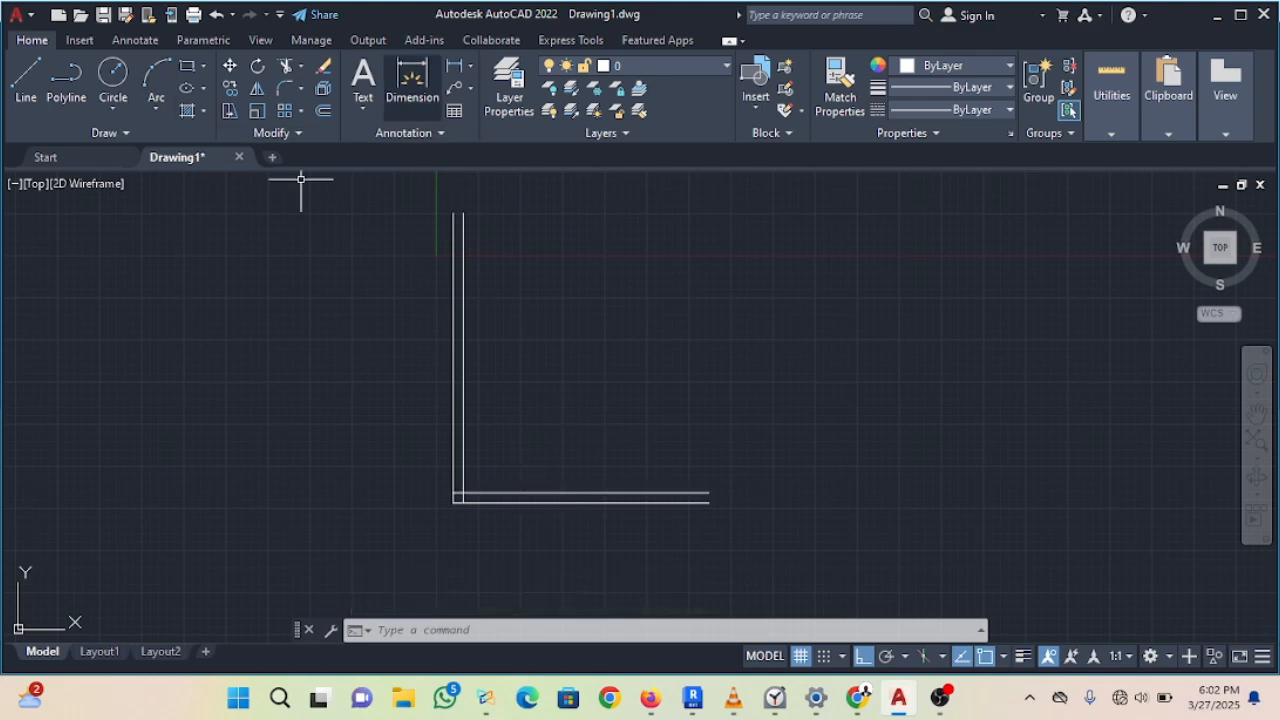
Step: Offset the inner bottom line 3000 mm upward, and offset the resulting line another 300 mm upward
{"action": "type", "text": "o"}
{"action": "key", "text": "Return"}
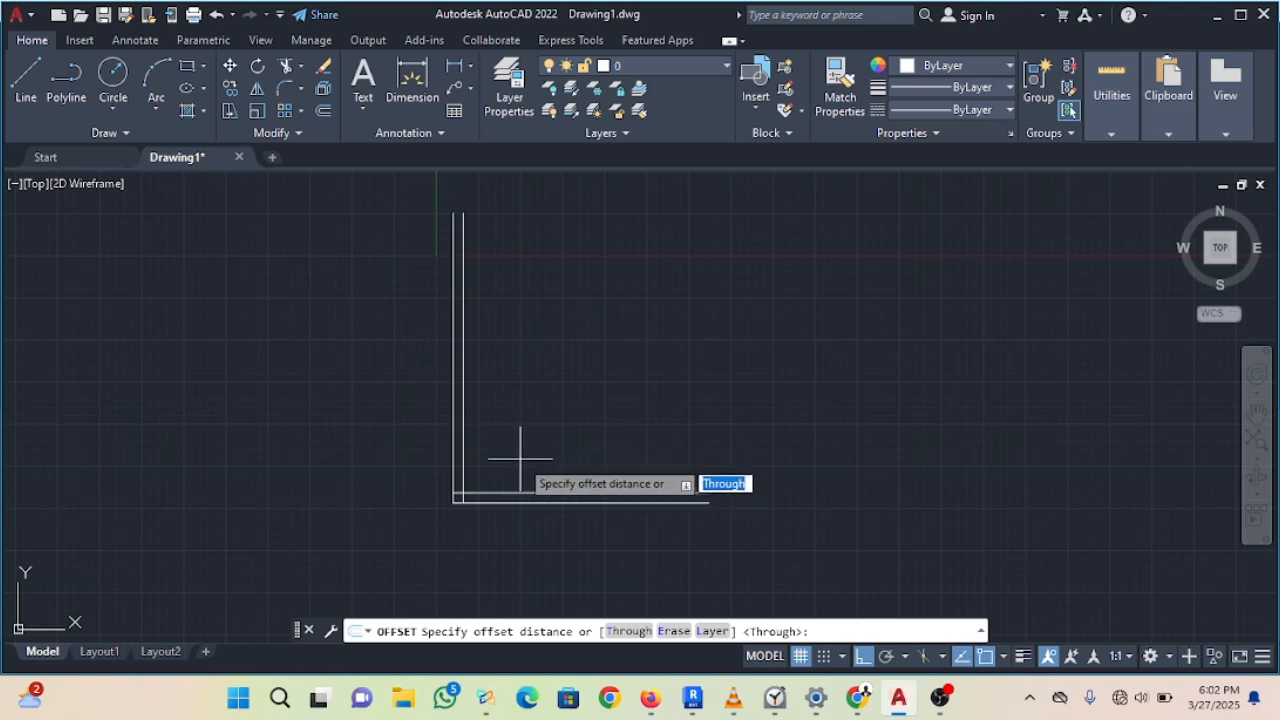
{"action": "key", "text": "Return"}
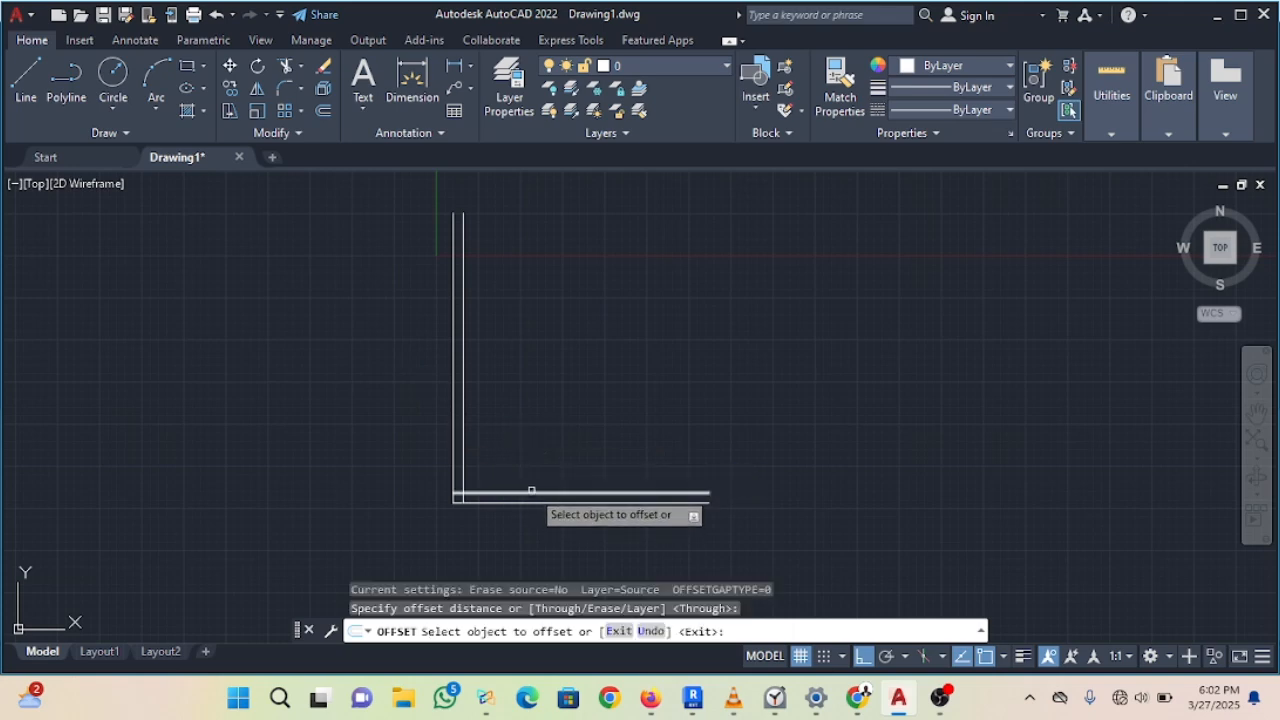
{"action": "left_click", "coordinate": [531, 426]}
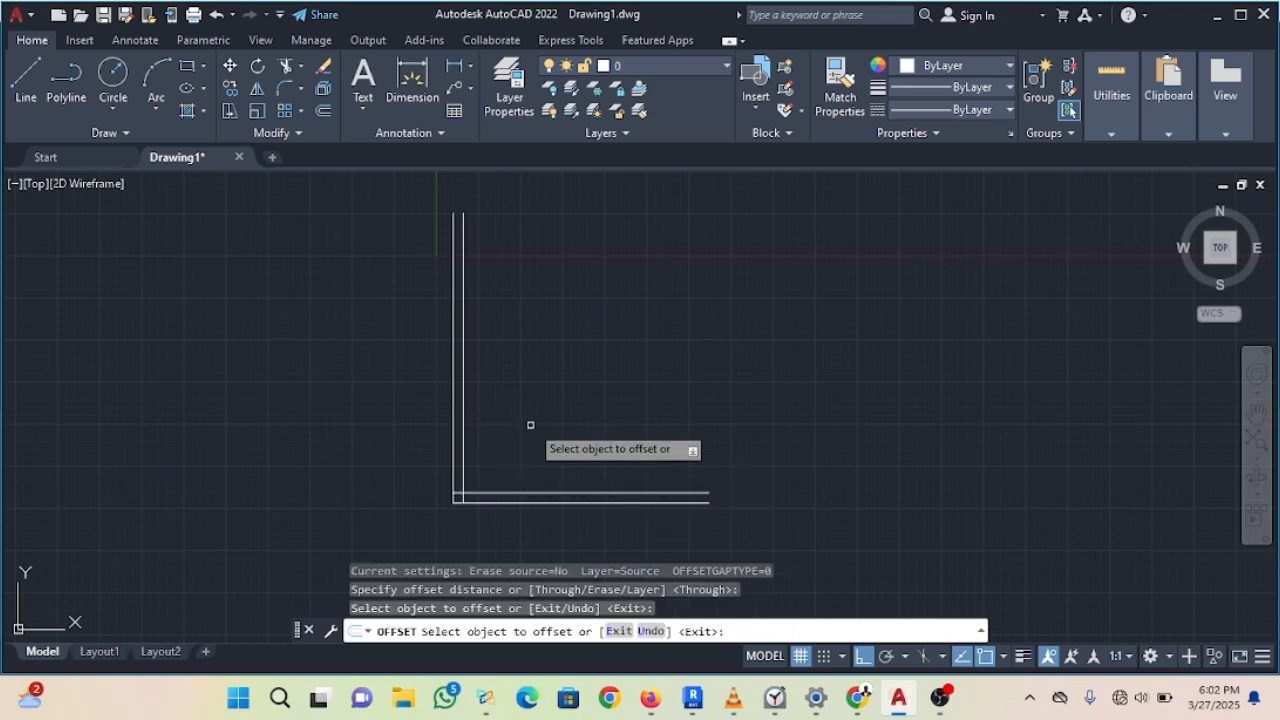
{"action": "double_click", "coordinate": [543, 496]}
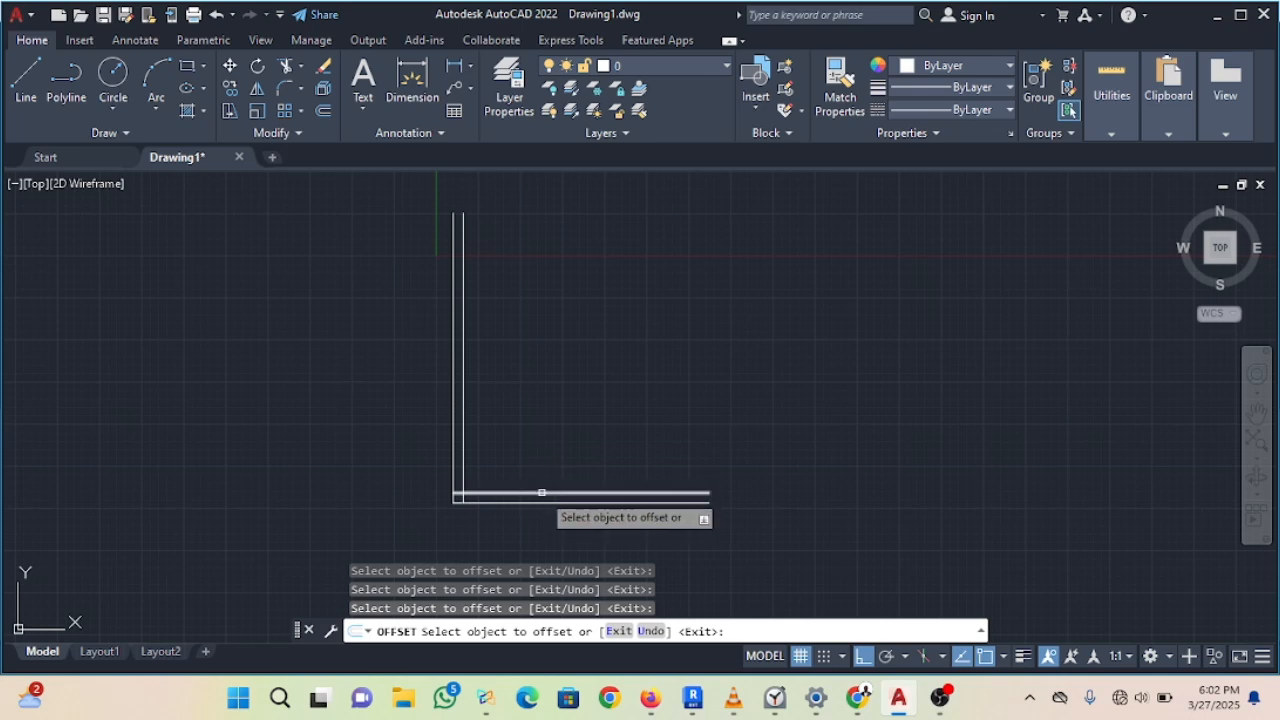
{"action": "left_click", "coordinate": [542, 494]}
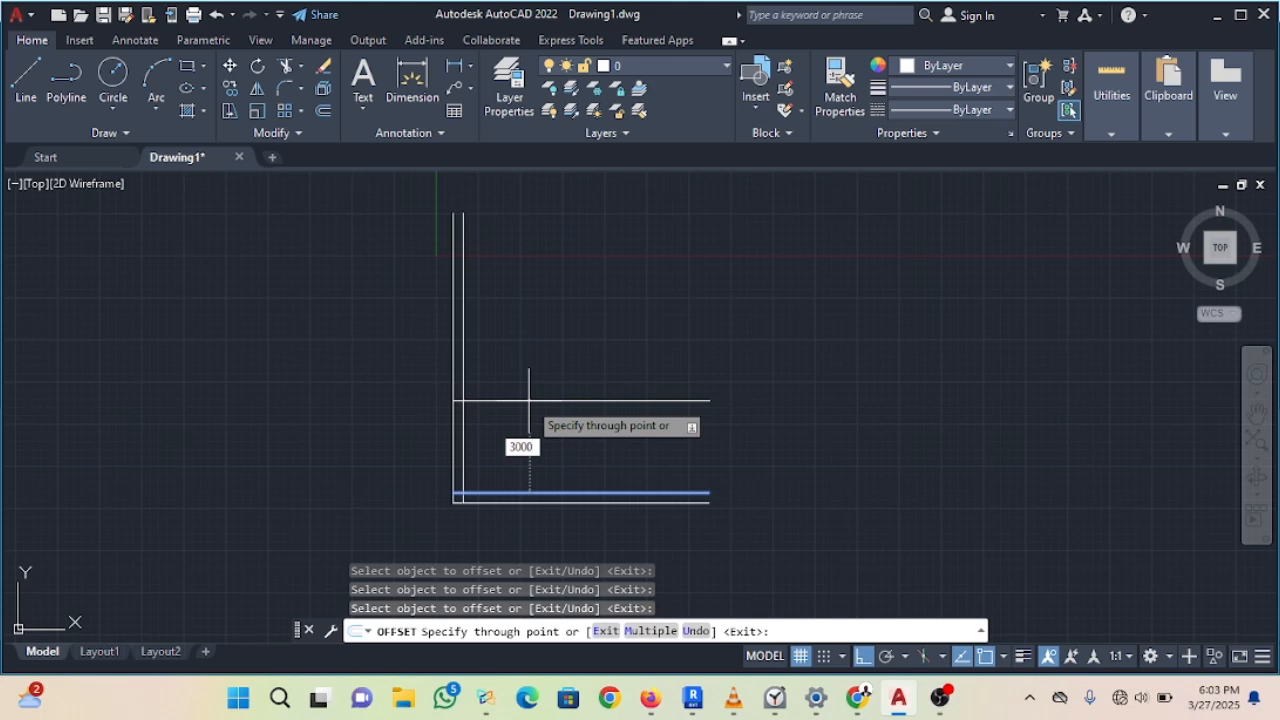
{"action": "key", "text": "Return"}
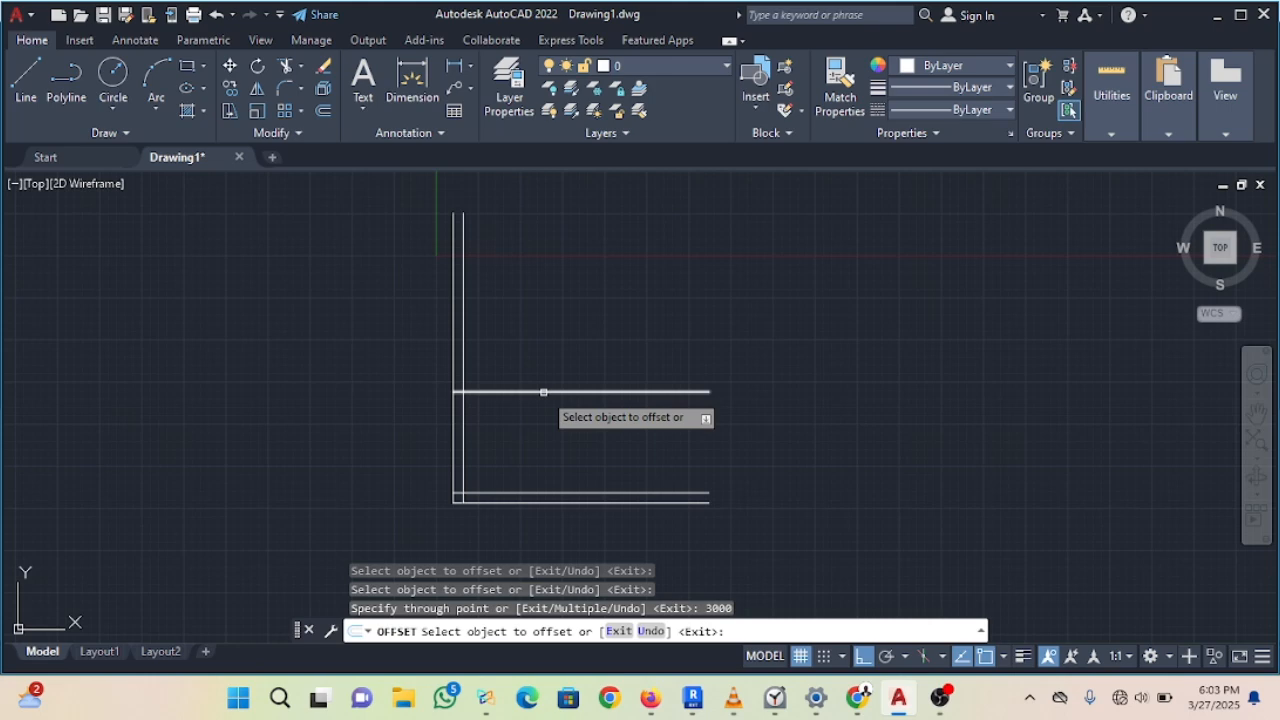
{"action": "left_click", "coordinate": [543, 392]}
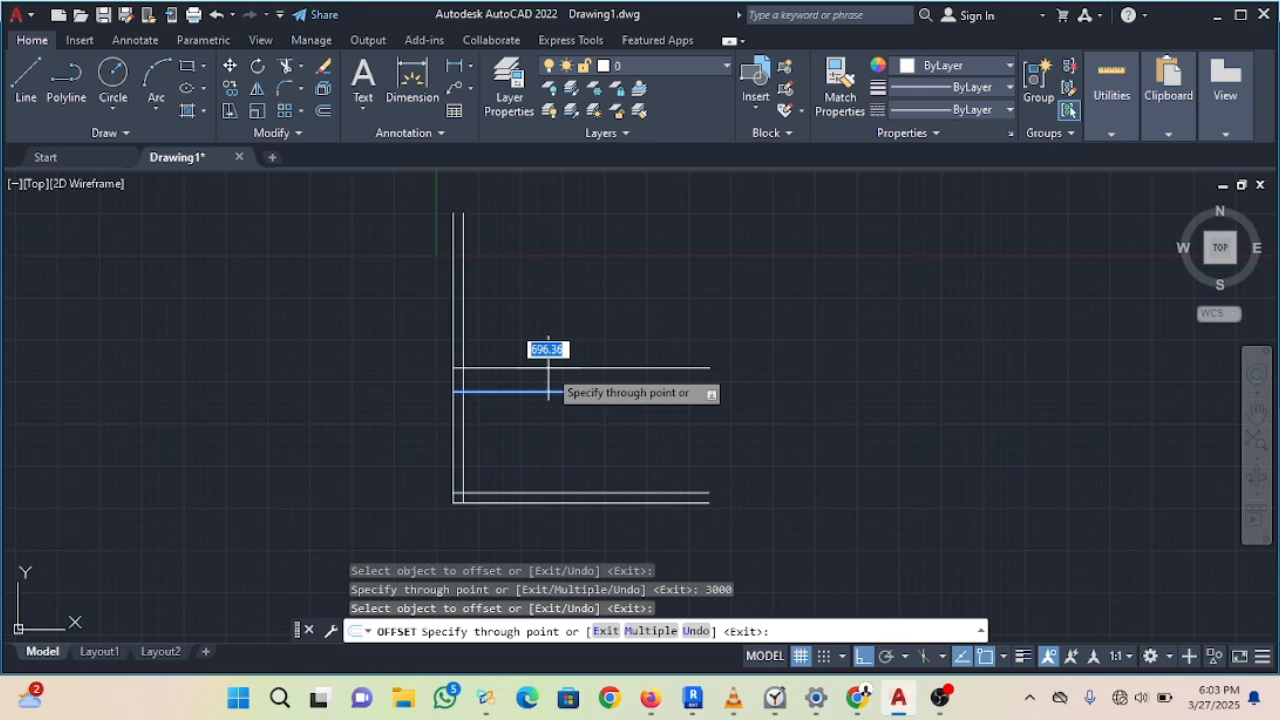
{"action": "type", "text": "300"}
{"action": "key", "text": "Return"}
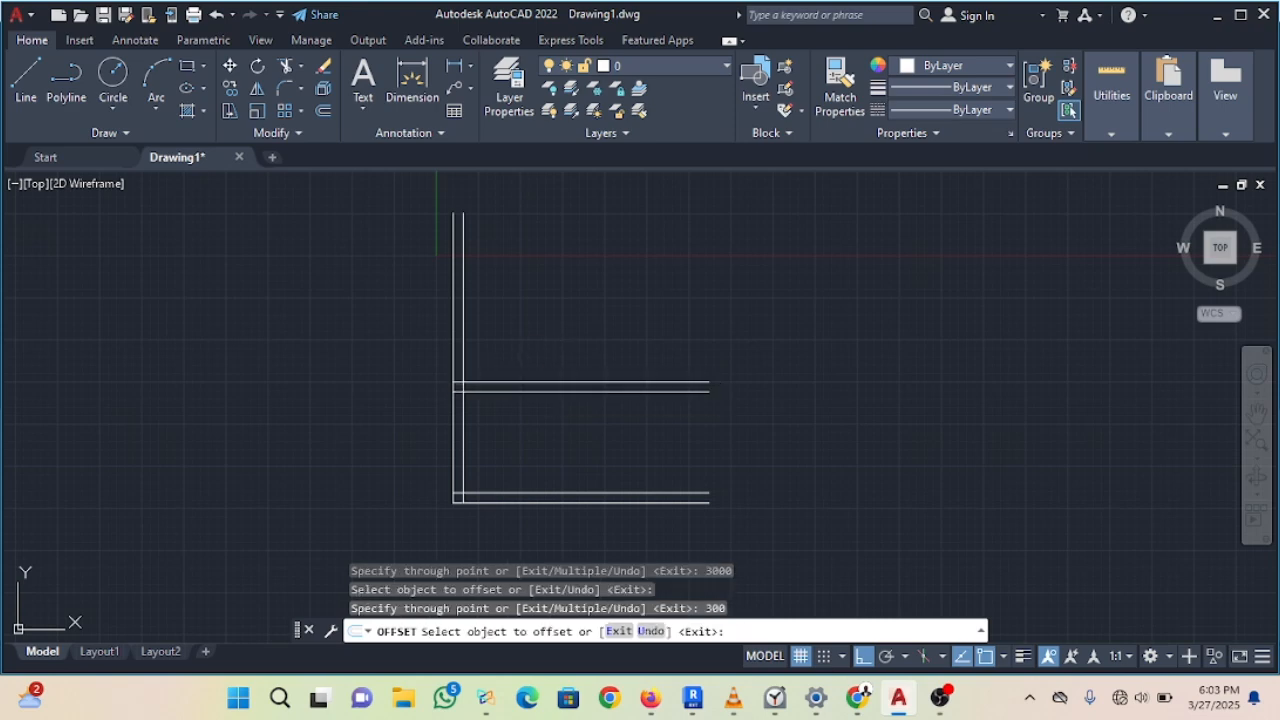
Step: Offset the upper line of the middle horizontal pair 4000 mm upward, and offset the resulting line another 300 mm upward
{"action": "left_click", "coordinate": [546, 383]}
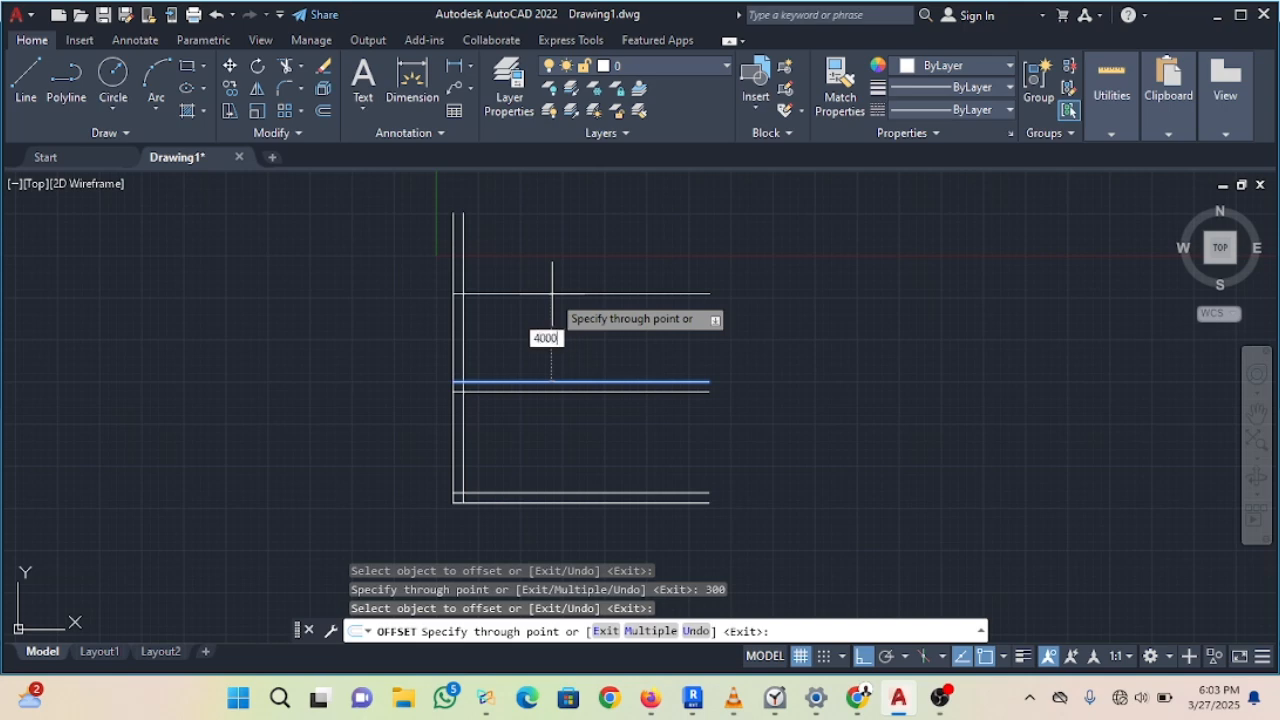
{"action": "key", "text": "Return"}
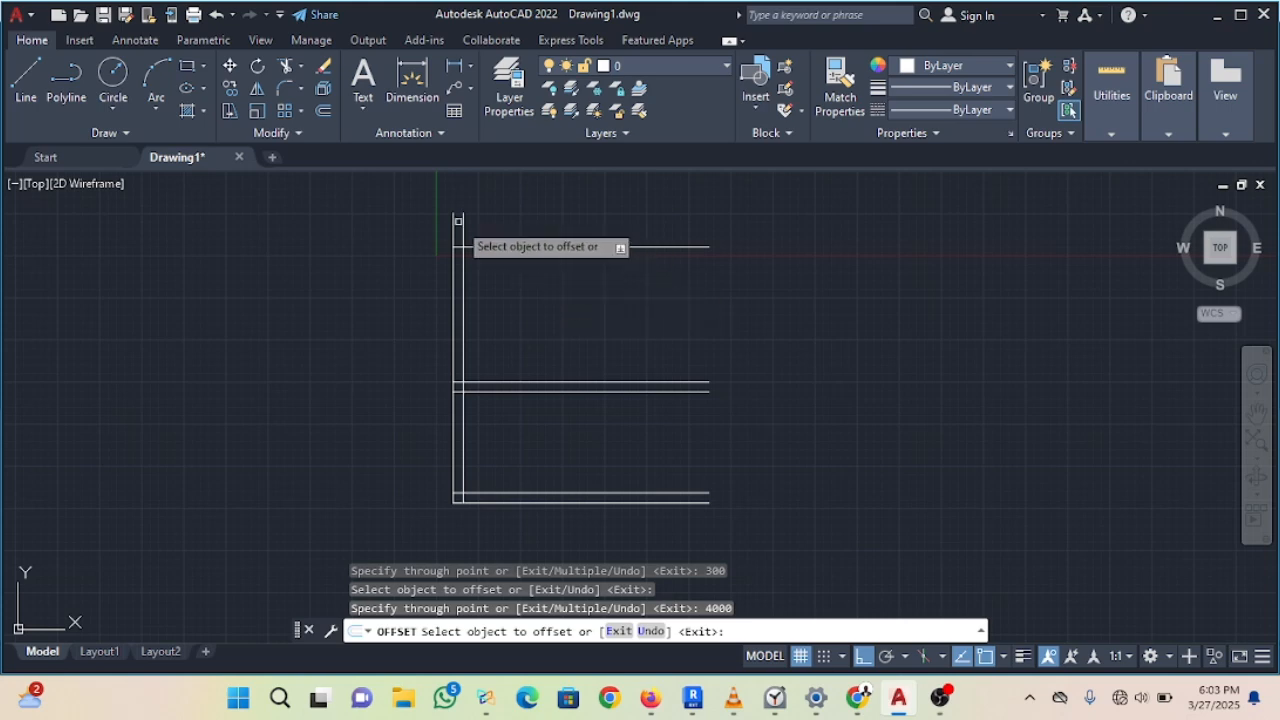
{"action": "left_click", "coordinate": [498, 246]}
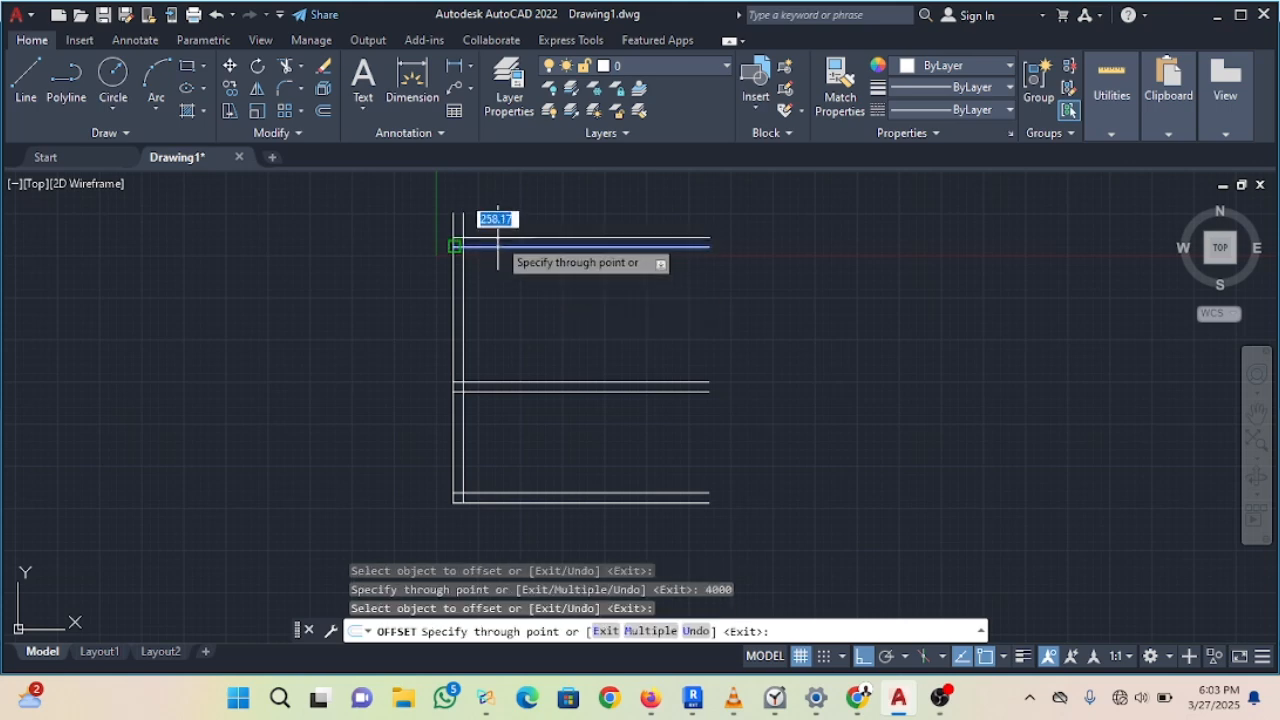
{"action": "type", "text": "300"}
{"action": "key", "text": "Return"}
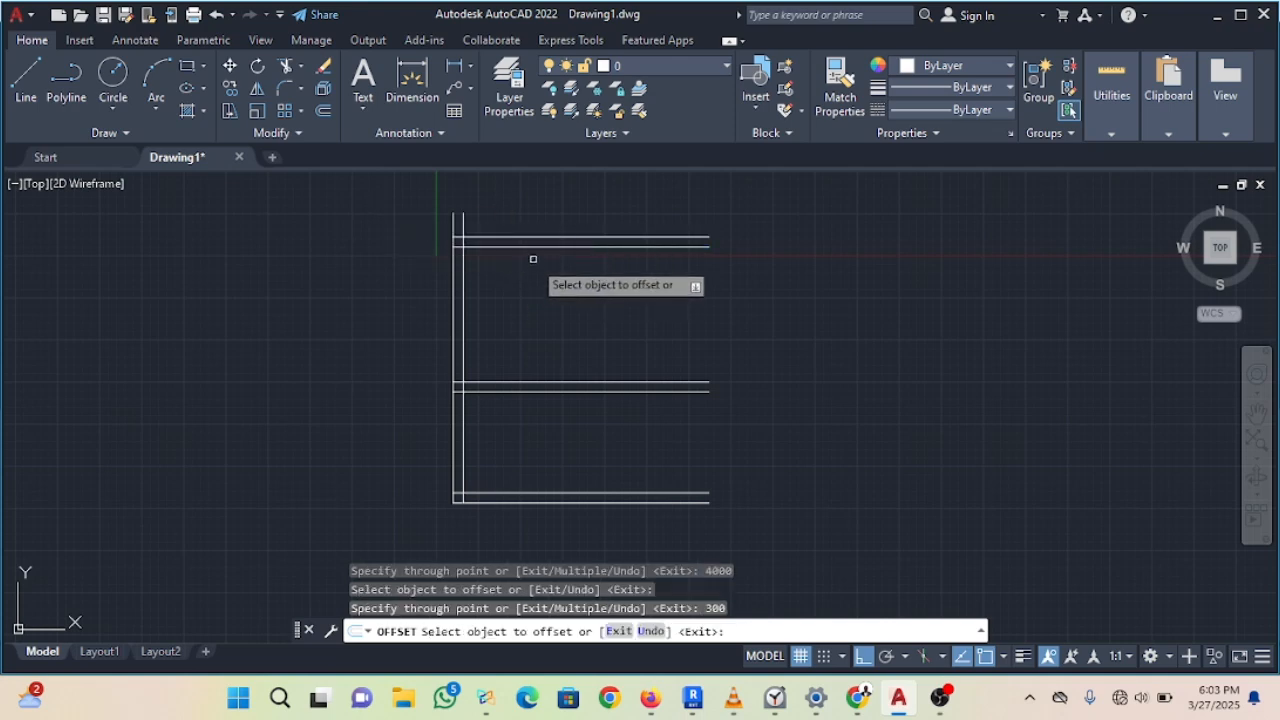
{"action": "scroll", "coordinate": [510, 244], "scroll_direction": "down", "scroll_amount": 1}
{"action": "scroll", "coordinate": [469, 317], "scroll_direction": "up", "scroll_amount": 1}
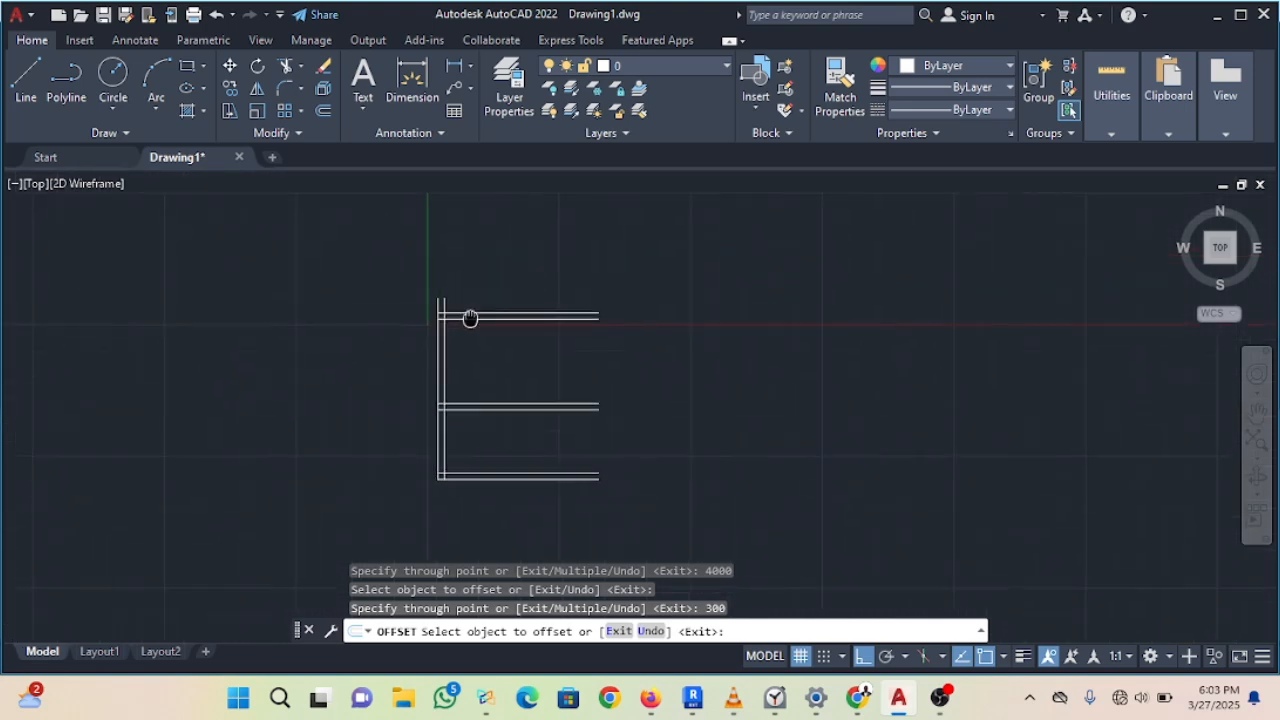
{"action": "scroll", "coordinate": [451, 374], "scroll_direction": "up", "scroll_amount": 1}
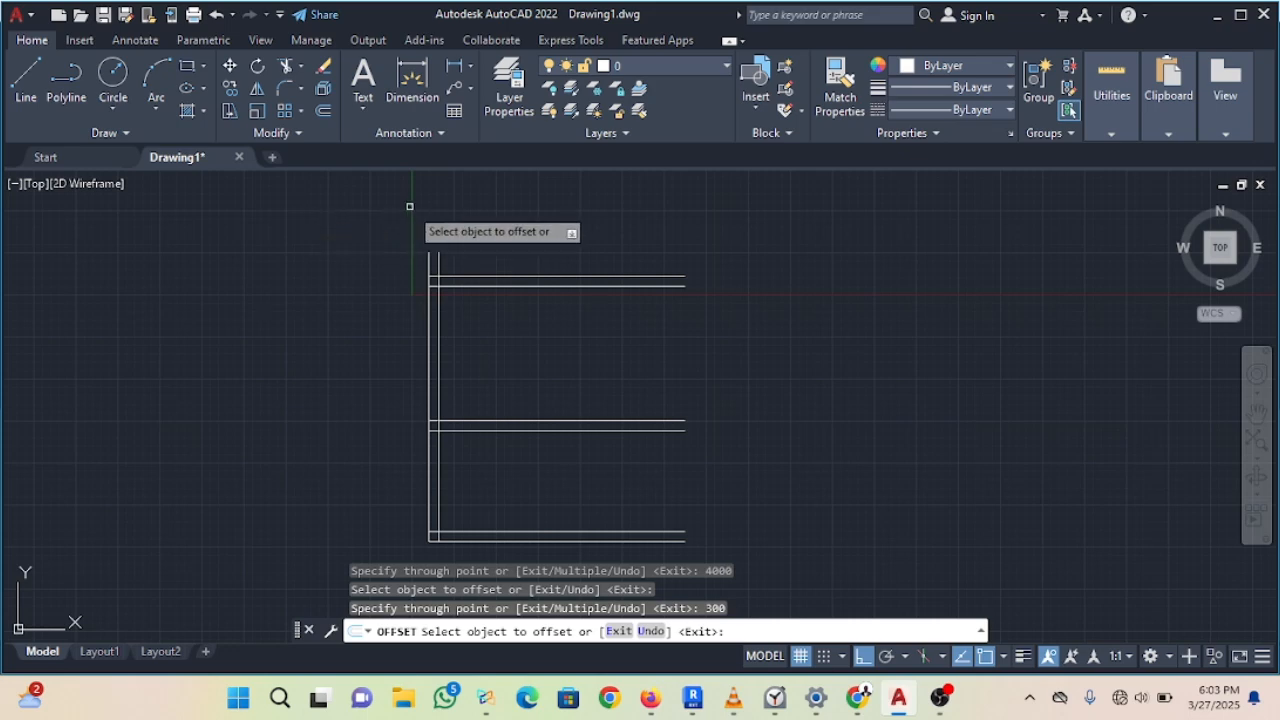
{"action": "key", "text": "Escape"}
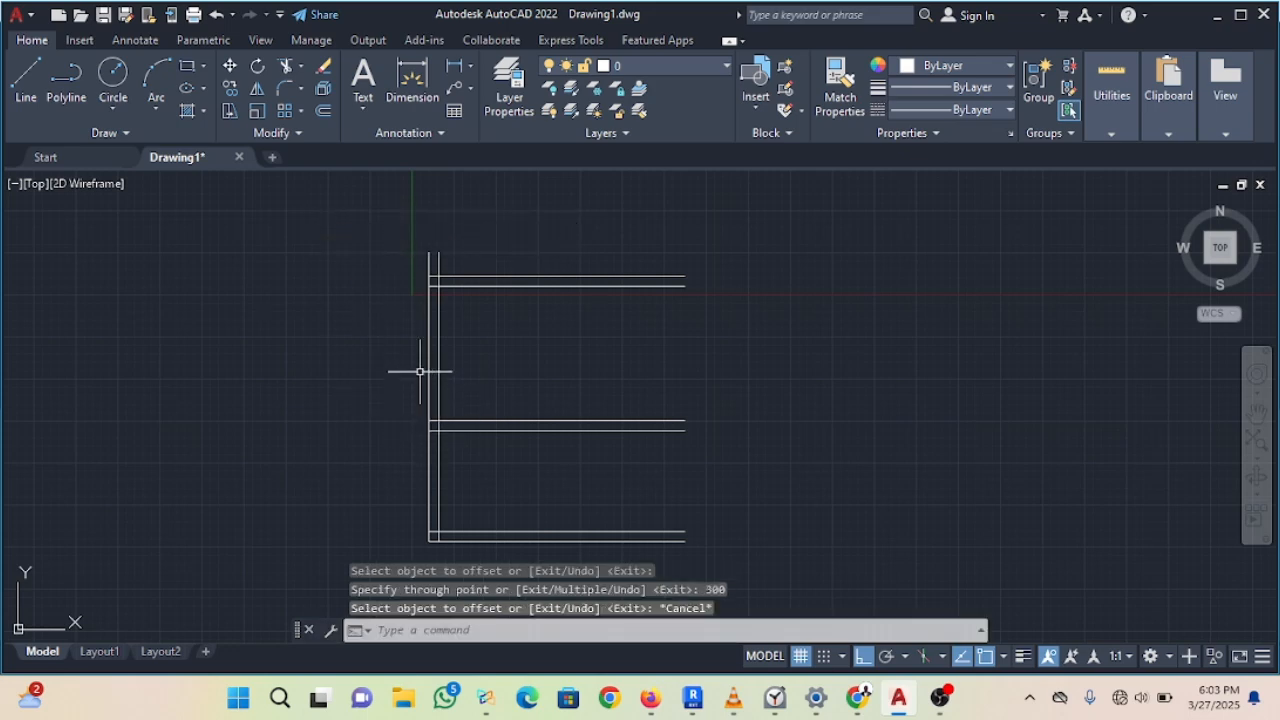
Step: Offset the inner vertical line 3600 mm in the positive X direction, and offset the resulting line another 300 mm the same way
{"action": "key", "text": "Return"}
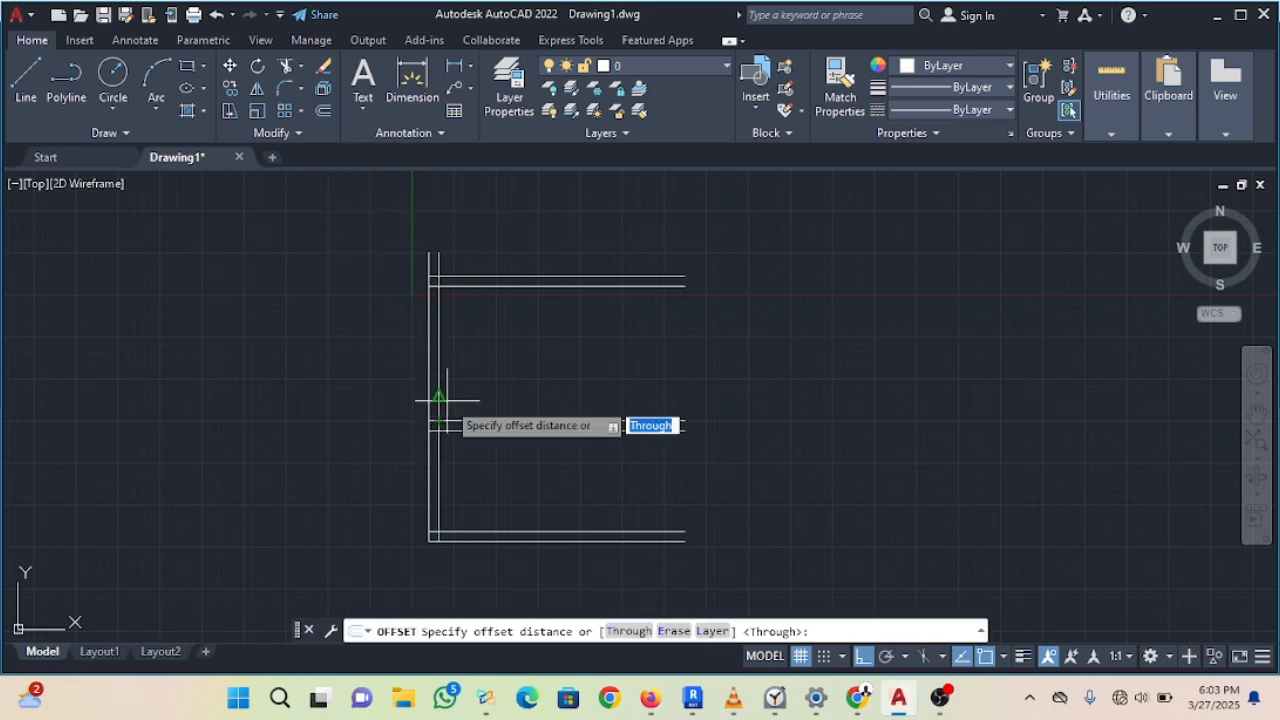
{"action": "key", "text": "Return"}
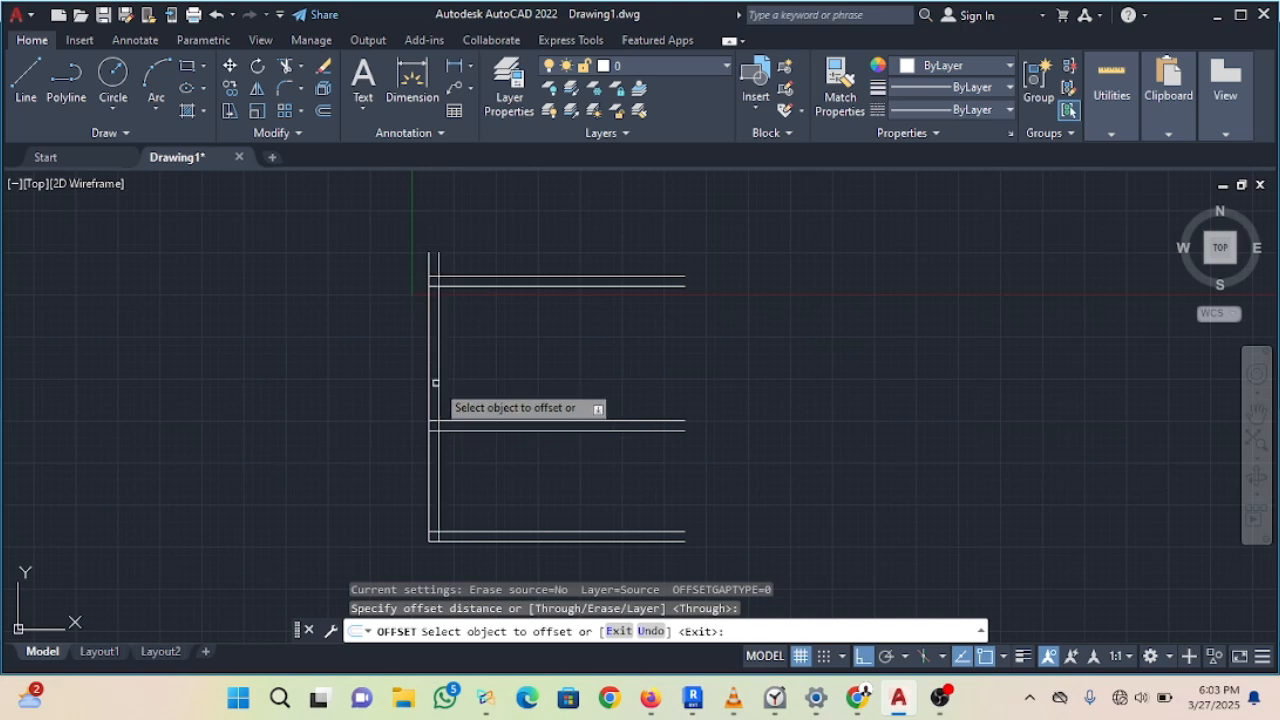
{"action": "left_click", "coordinate": [438, 385]}
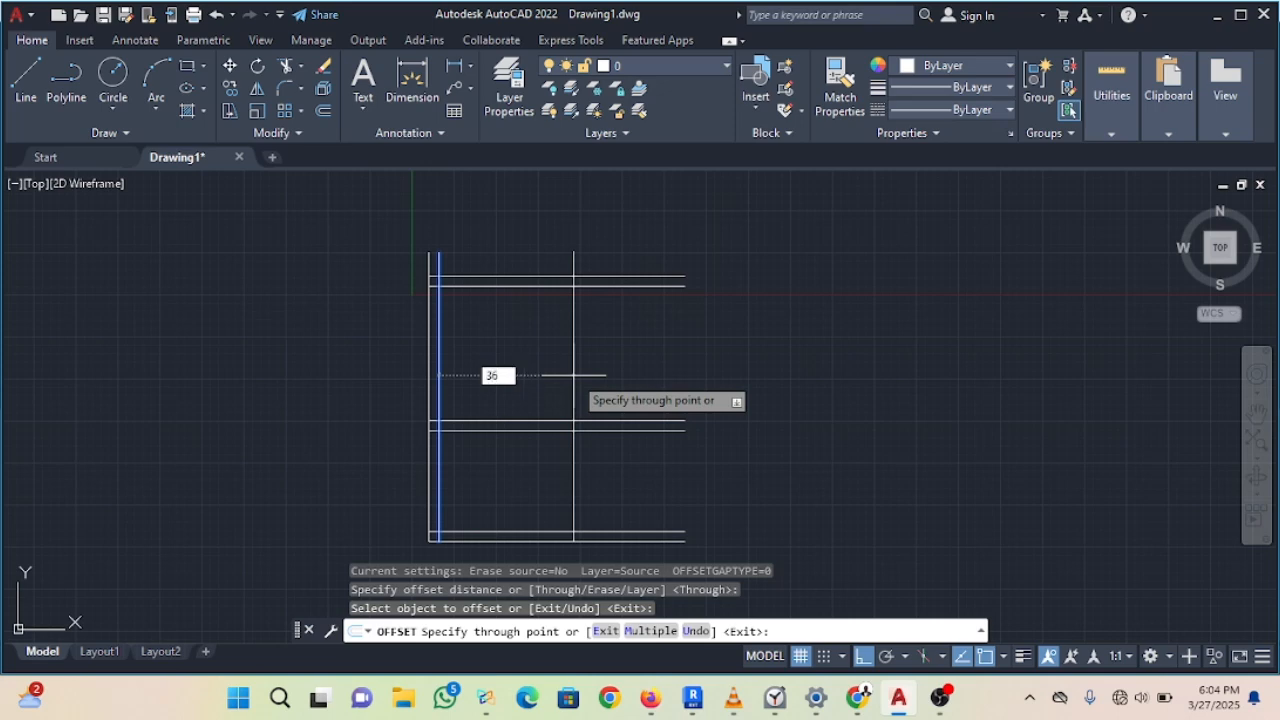
{"action": "key", "text": "Return"}
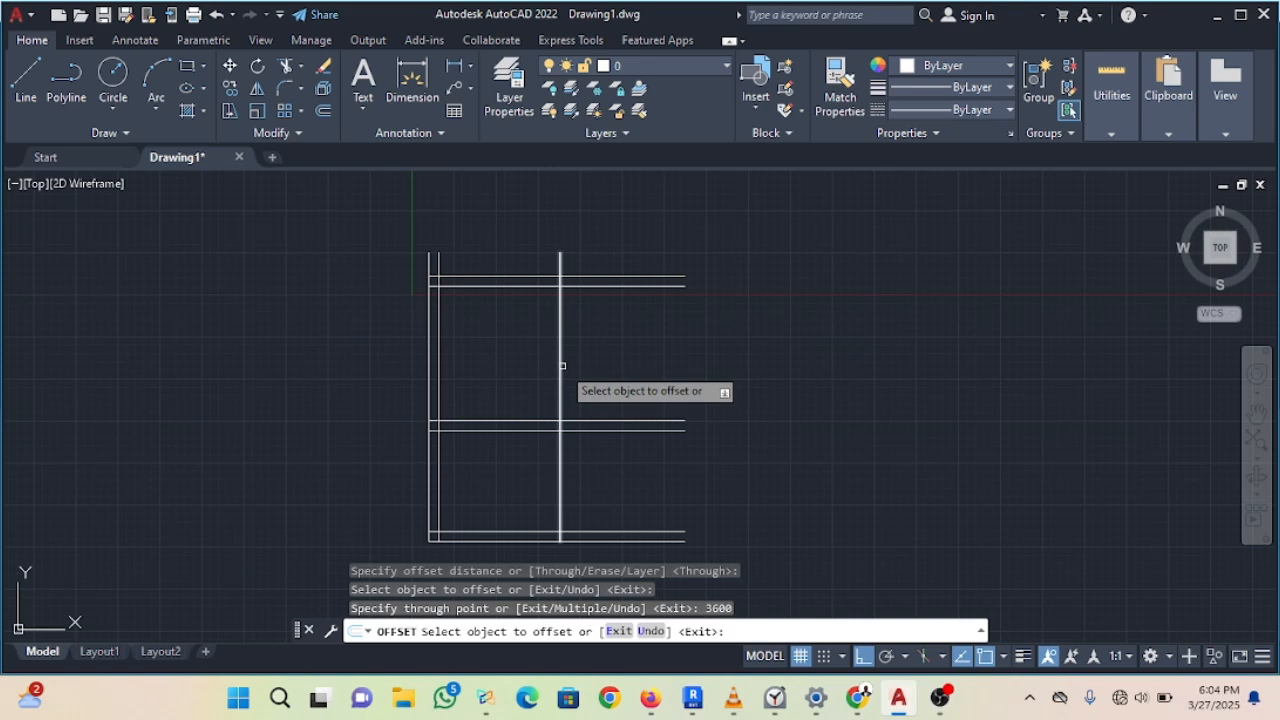
{"action": "left_click", "coordinate": [558, 360]}
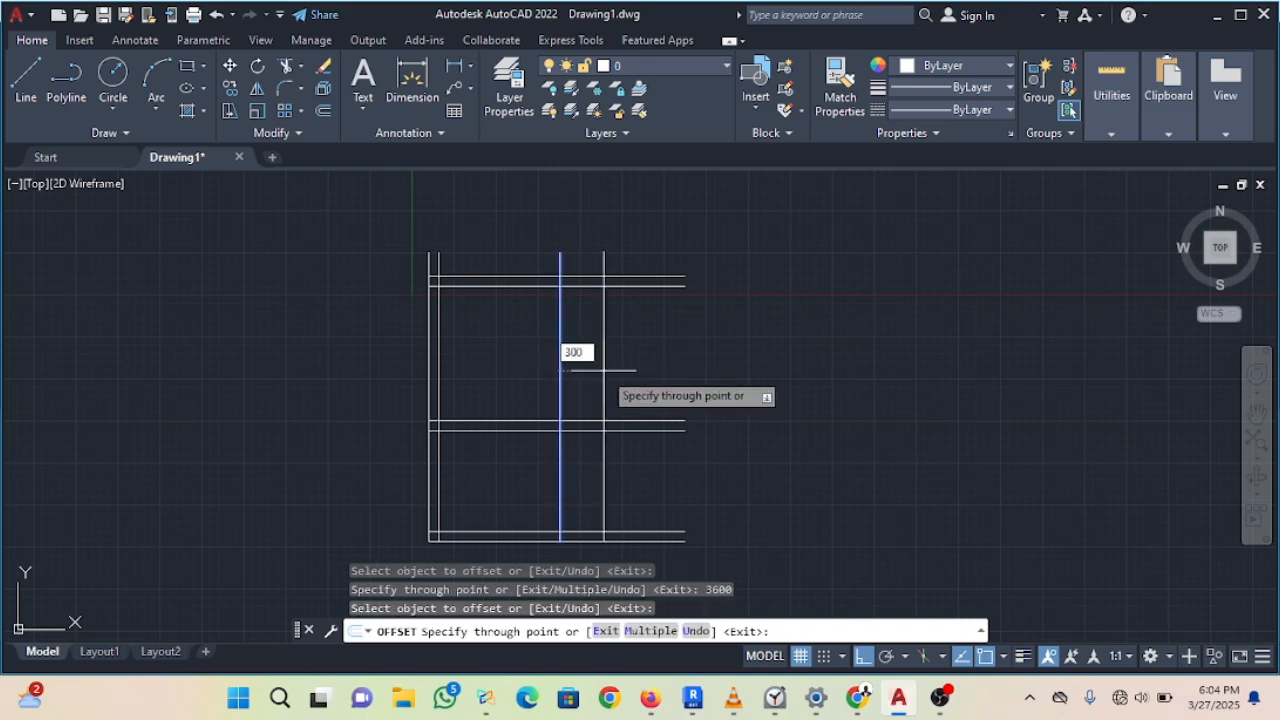
{"action": "type", "text": "300"}
{"action": "key", "text": "Return"}
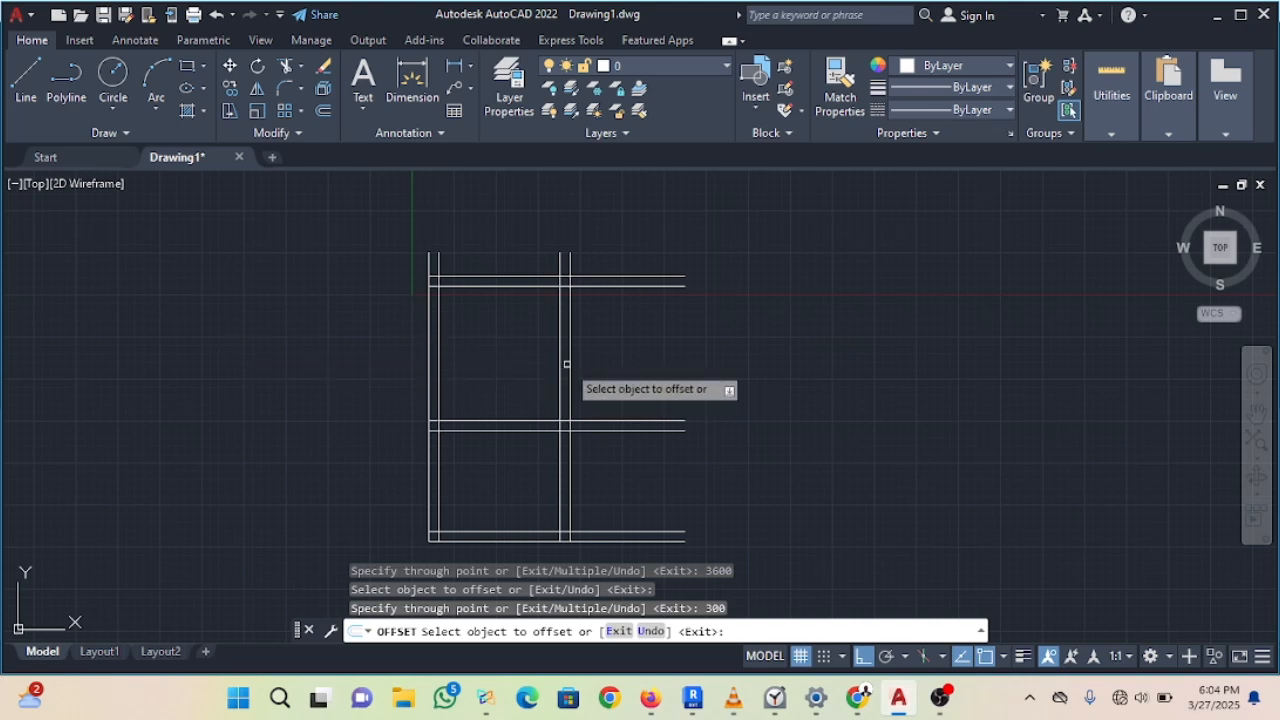
Step: Offset the right line of the middle vertical pair 4000 mm in the positive X direction, offset the resulting line another 300 mm, and finish Offset
{"action": "left_click", "coordinate": [572, 364]}
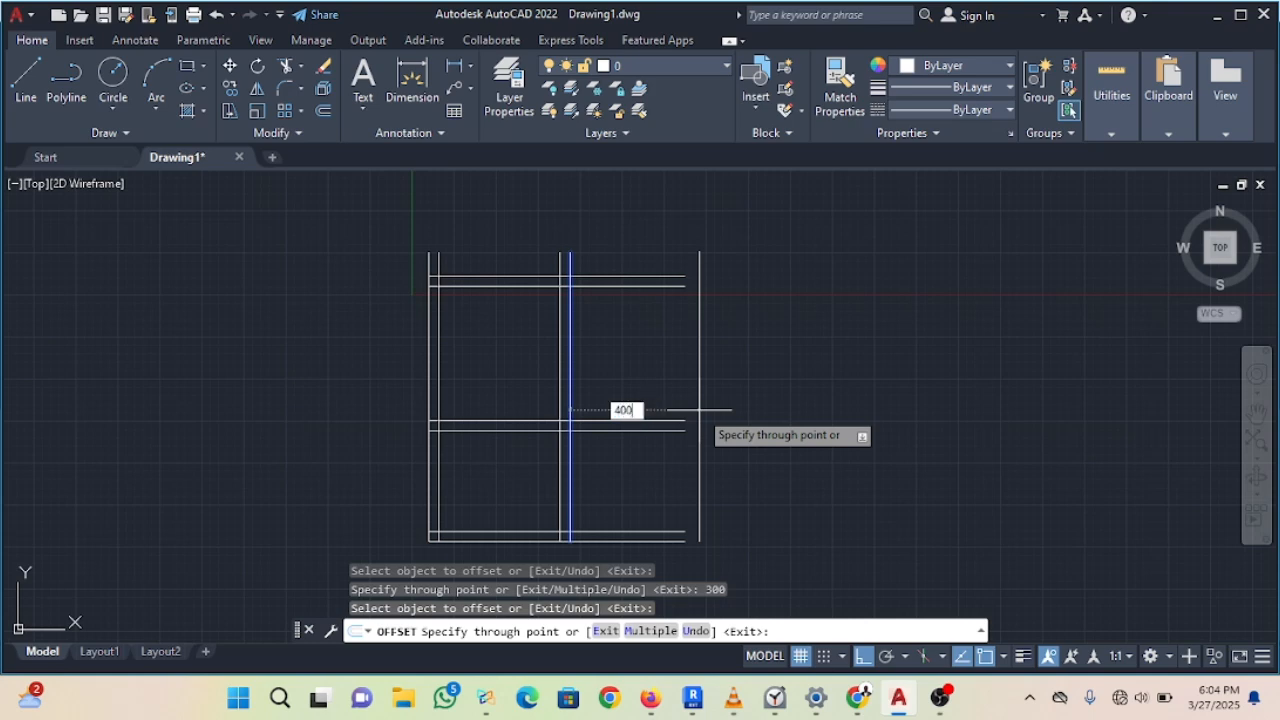
{"action": "key", "text": "Return"}
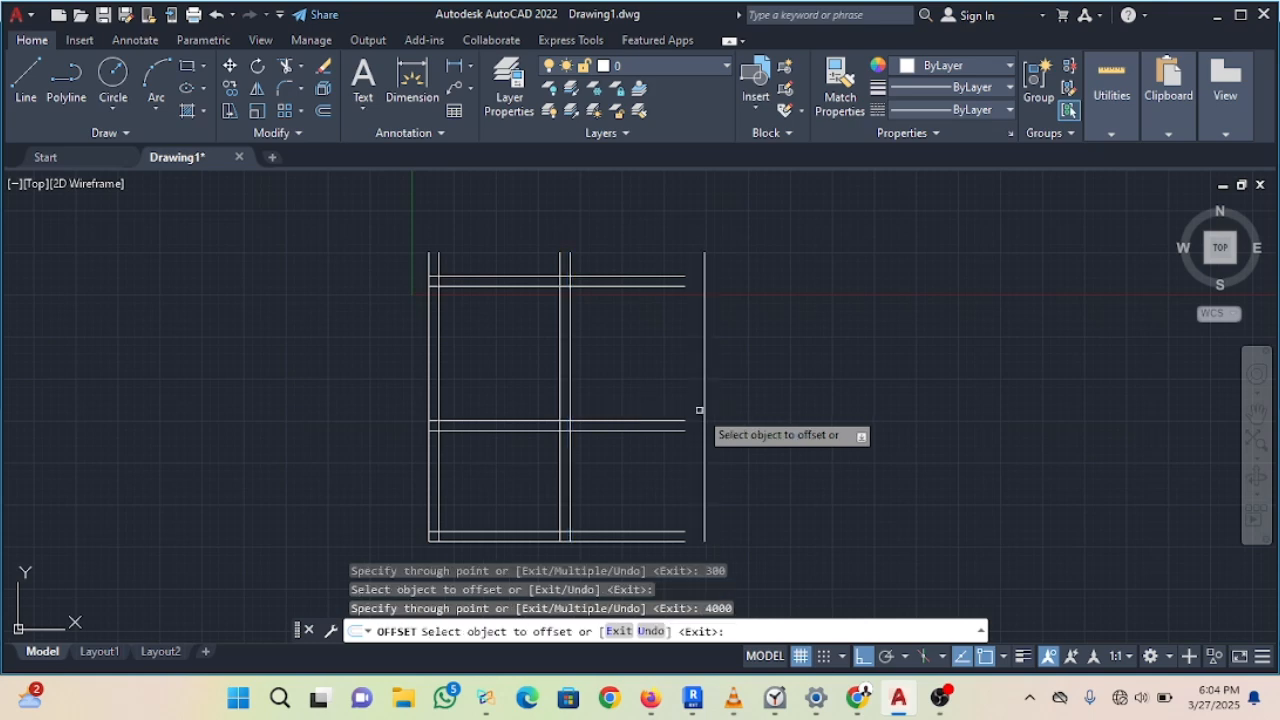
{"action": "left_click", "coordinate": [705, 404]}
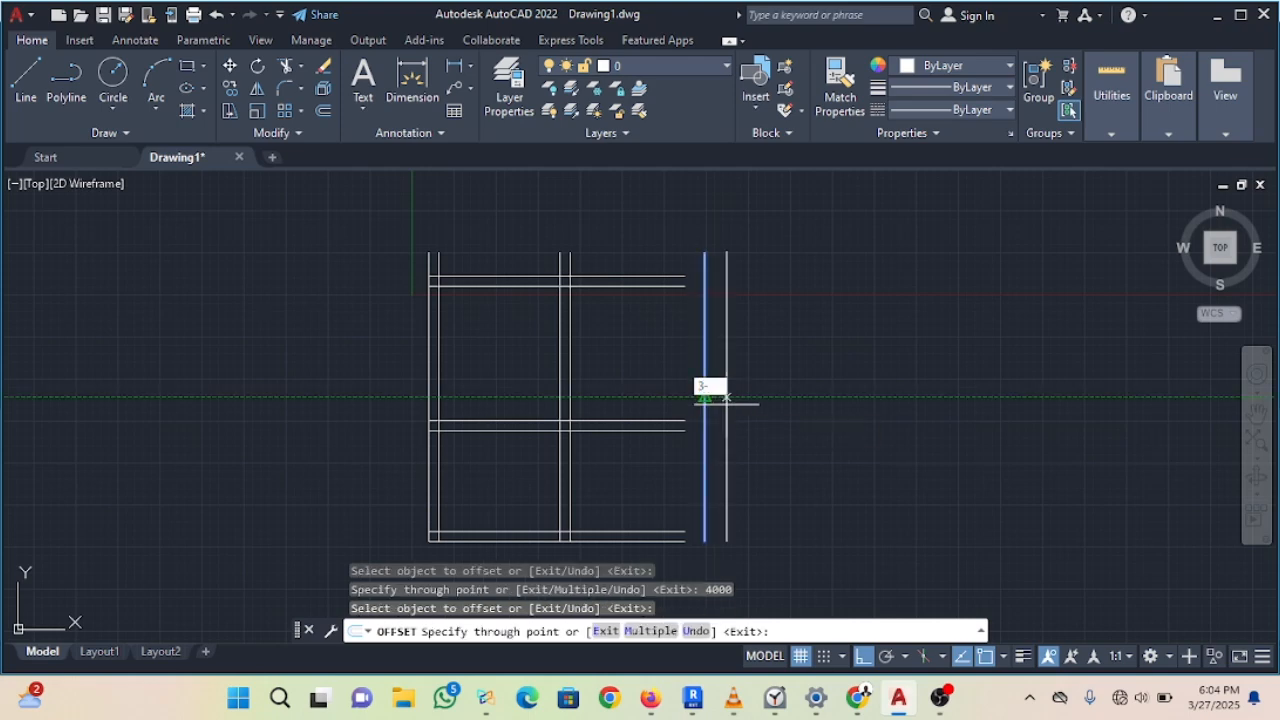
{"action": "type", "text": "300"}
{"action": "key", "text": "Return"}
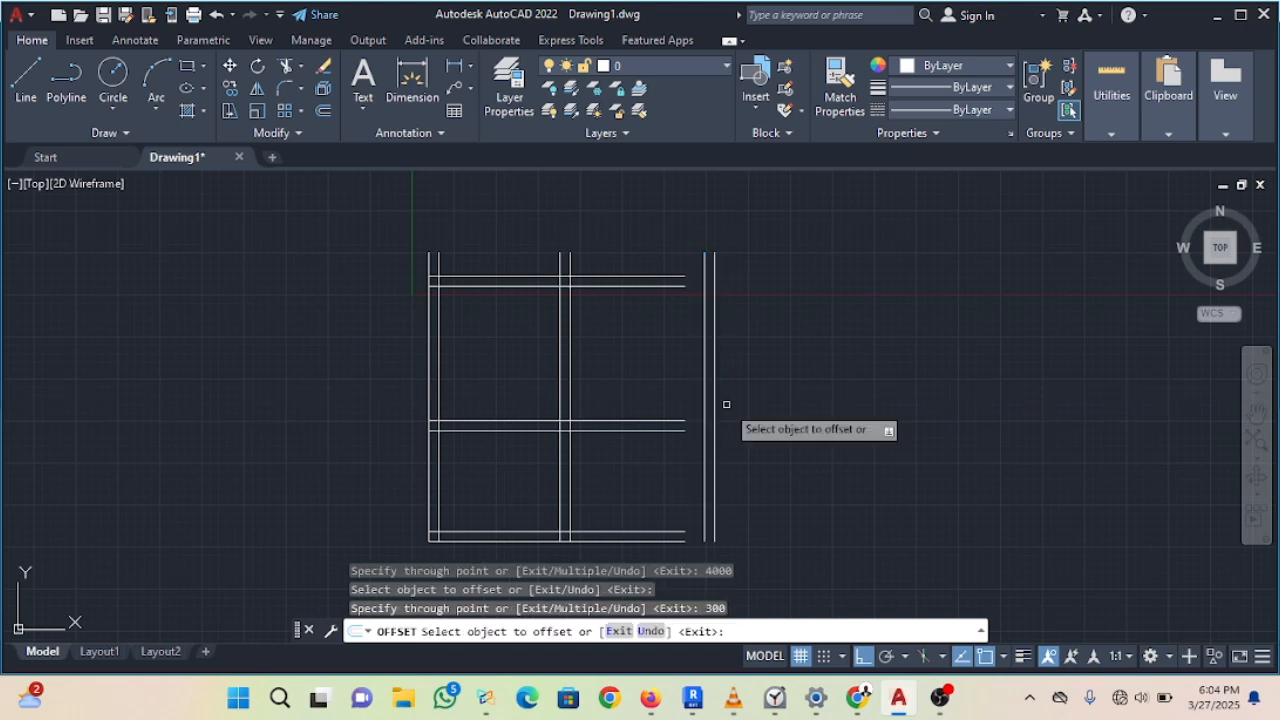
{"action": "key", "text": "Escape"}
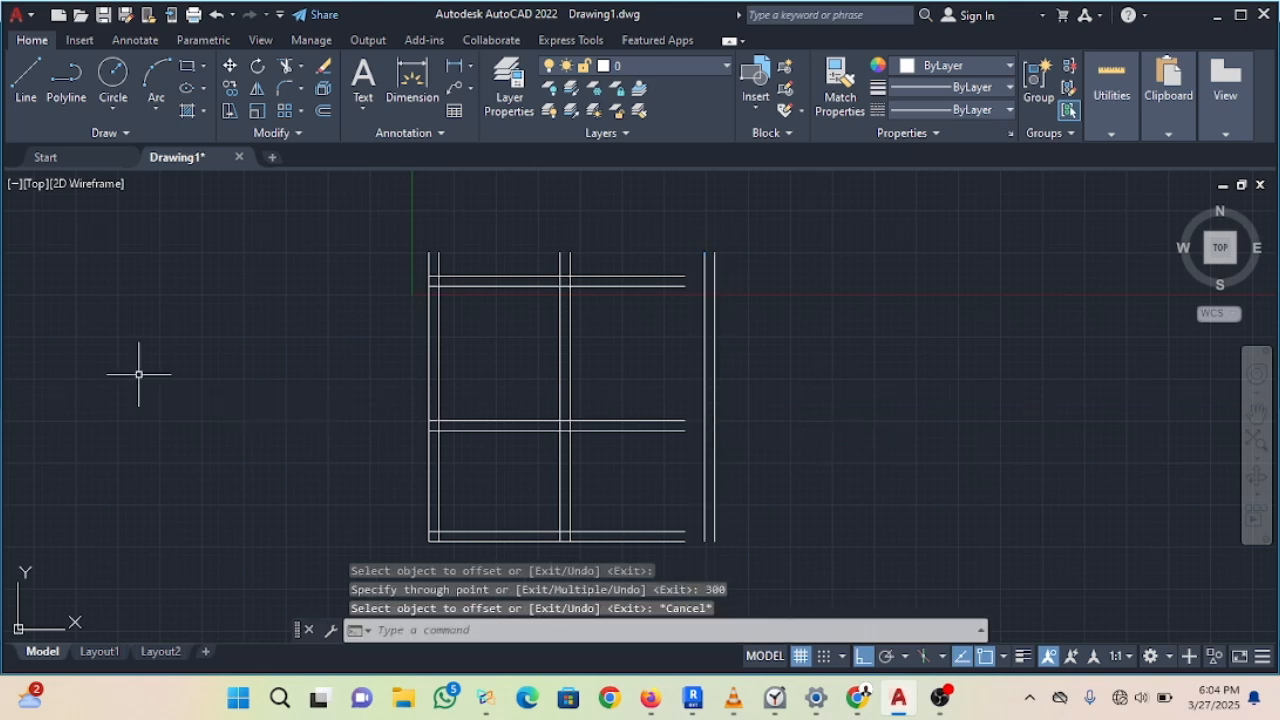
Step: Try to extend the top, middle and bottom horizontal wall lines to the new rightmost vertical pair
{"action": "middle_click_drag", "start_coordinate": [565, 545], "coordinate": [542, 493]}
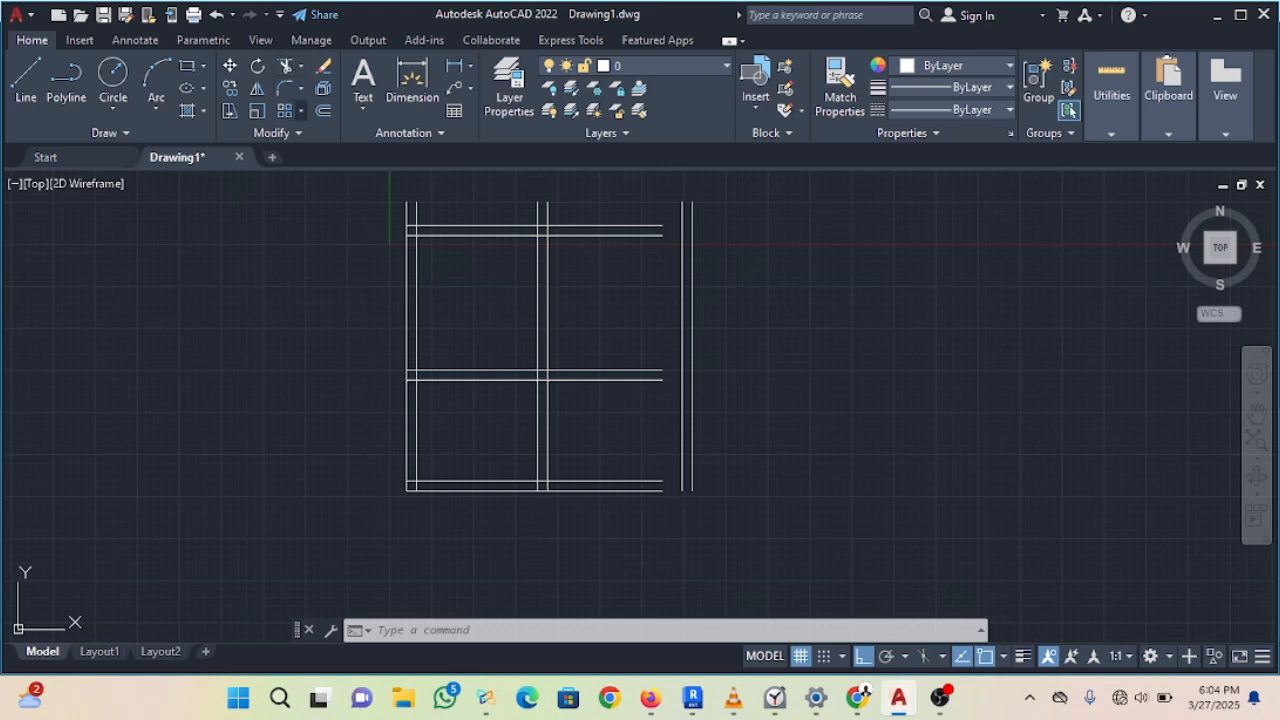
{"action": "left_click", "coordinate": [300, 66]}
{"action": "left_click", "coordinate": [318, 132]}
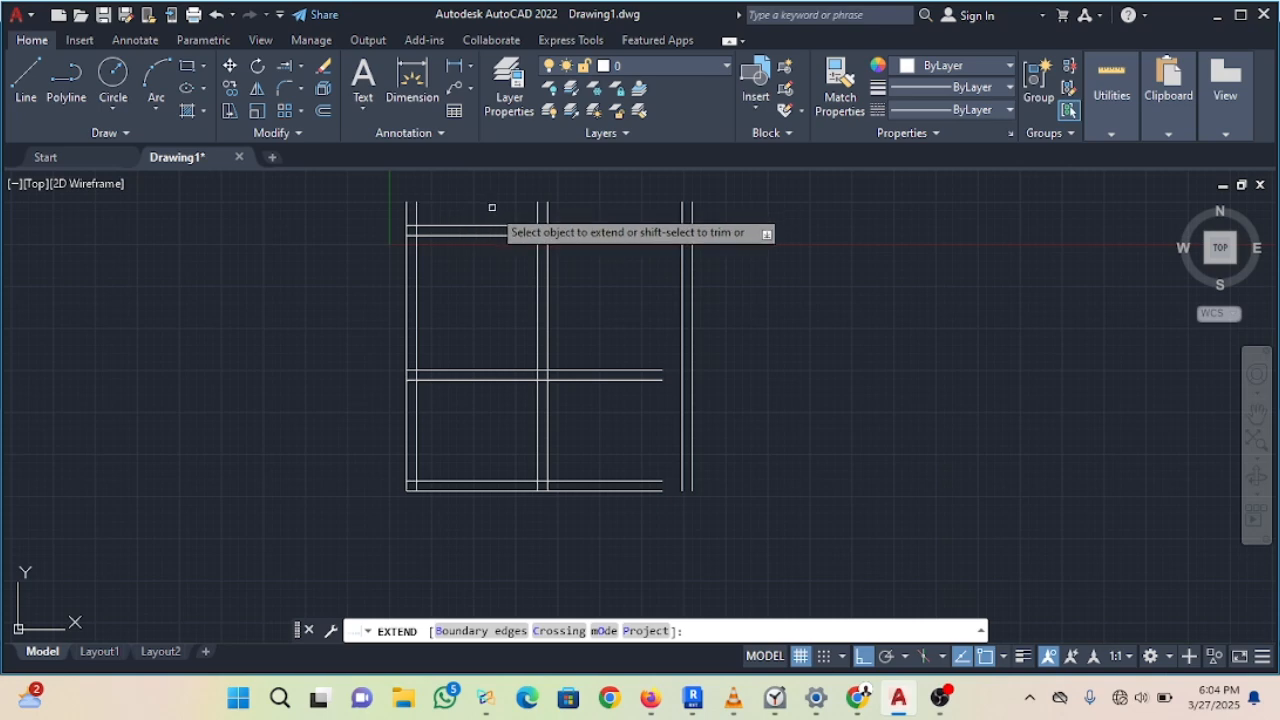
{"action": "left_click", "coordinate": [618, 226]}
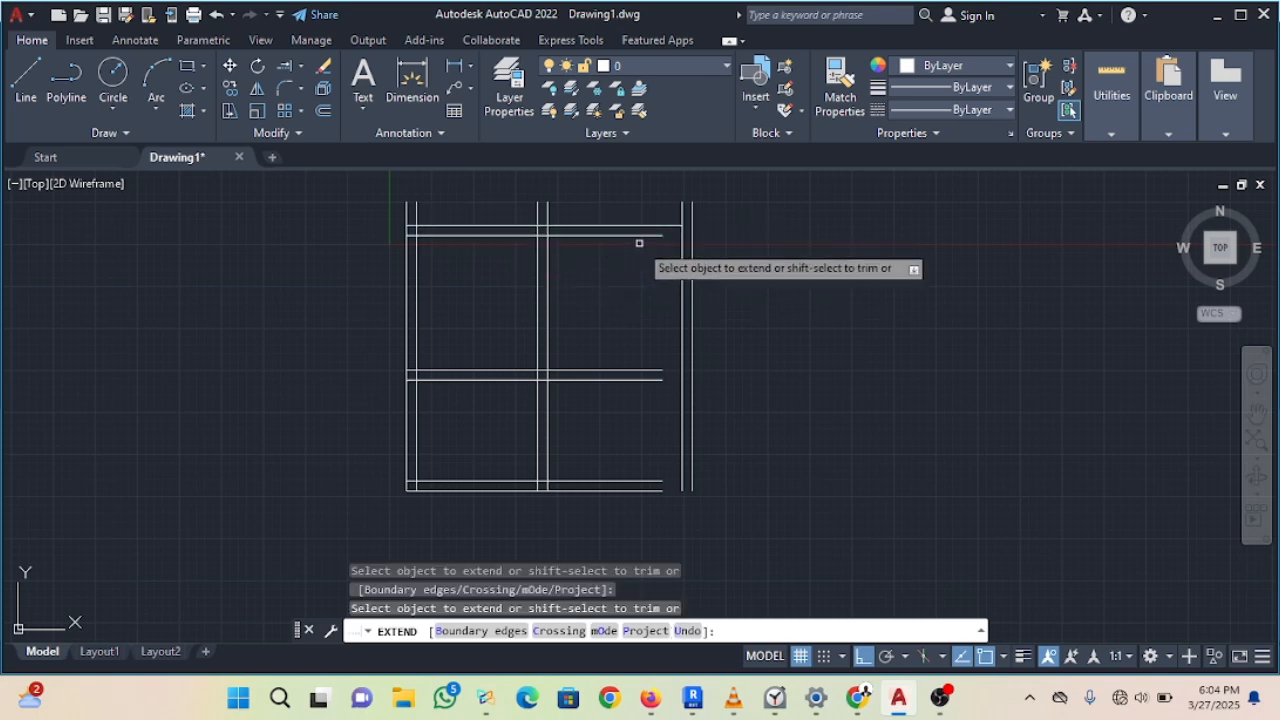
{"action": "left_click", "coordinate": [640, 238]}
{"action": "key", "text": "Return"}
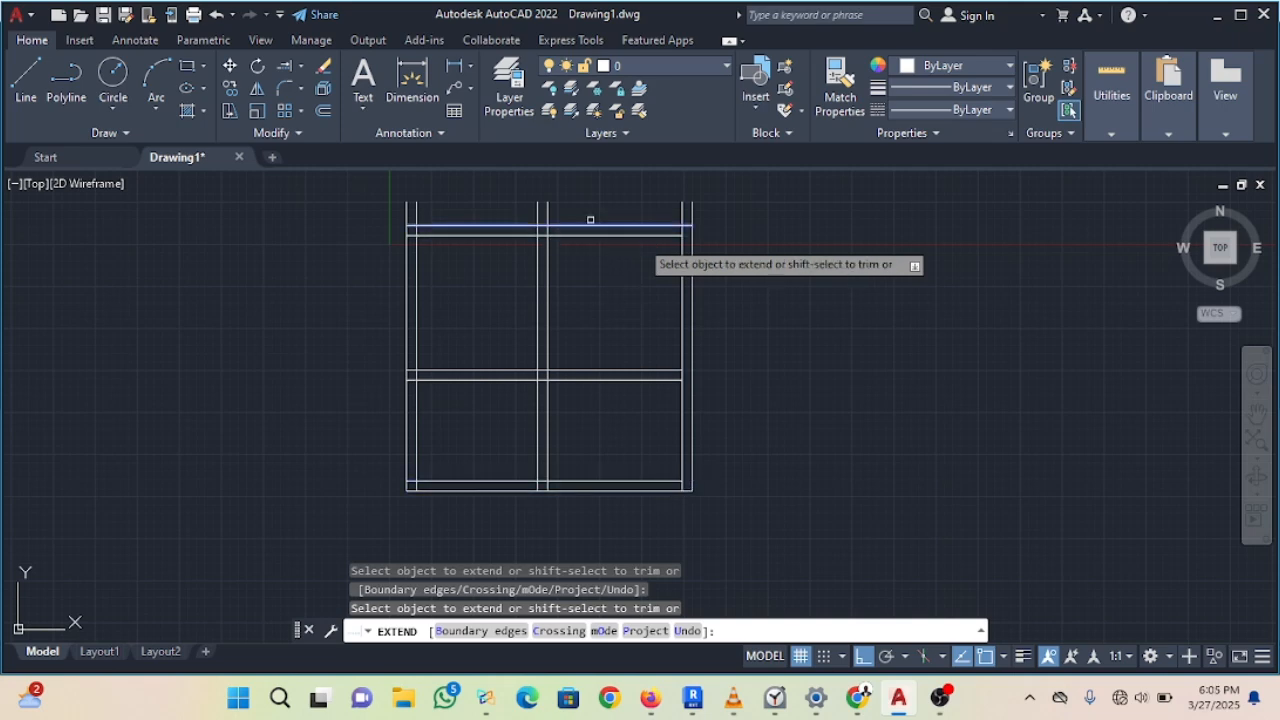
Step: Try to trim the vertical line ends projecting above the top wall, and undo the whole Extend operation
{"action": "mouse_move", "coordinate": [590, 219]}
{"action": "middle_mouse_down"}
{"action": "mouse_move", "coordinate": [566, 254]}
{"action": "mouse_move", "coordinate": [513, 281]}
{"action": "middle_mouse_up"}
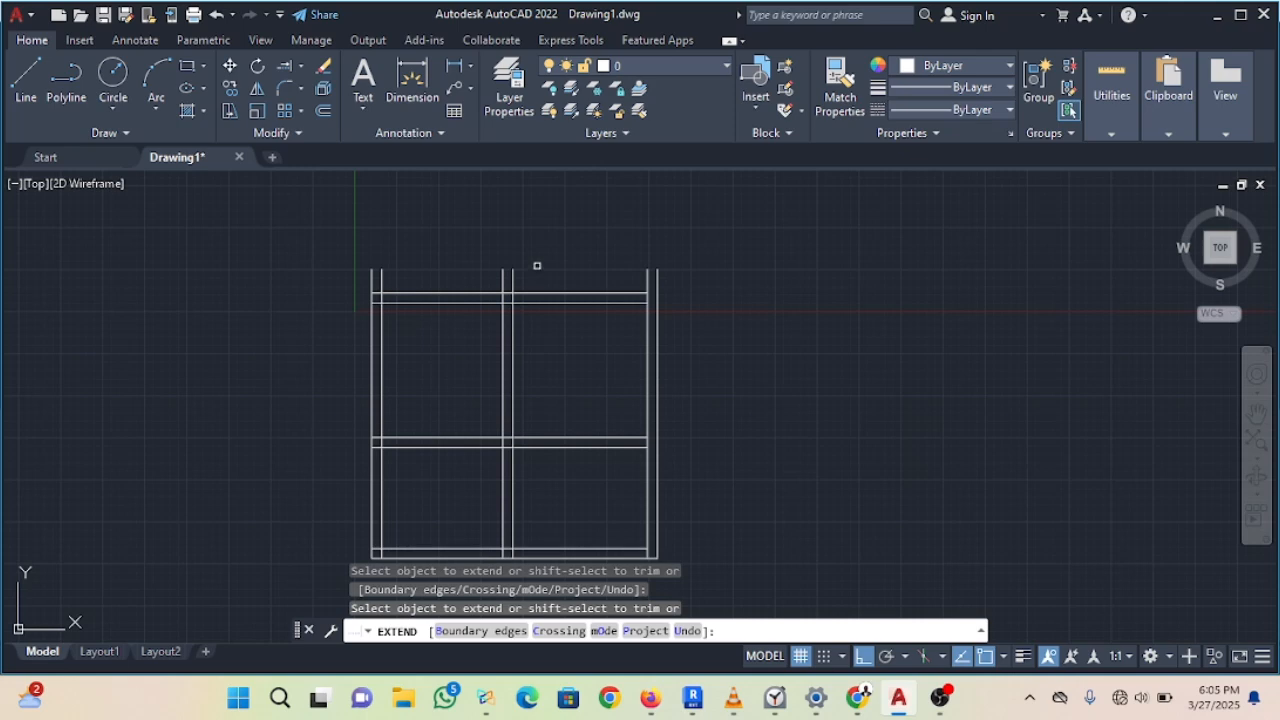
{"action": "scroll", "coordinate": [537, 266], "scroll_direction": "up", "scroll_amount": 2}
{"action": "left_click_drag", "start_coordinate": [530, 289], "coordinate": [421, 283]}
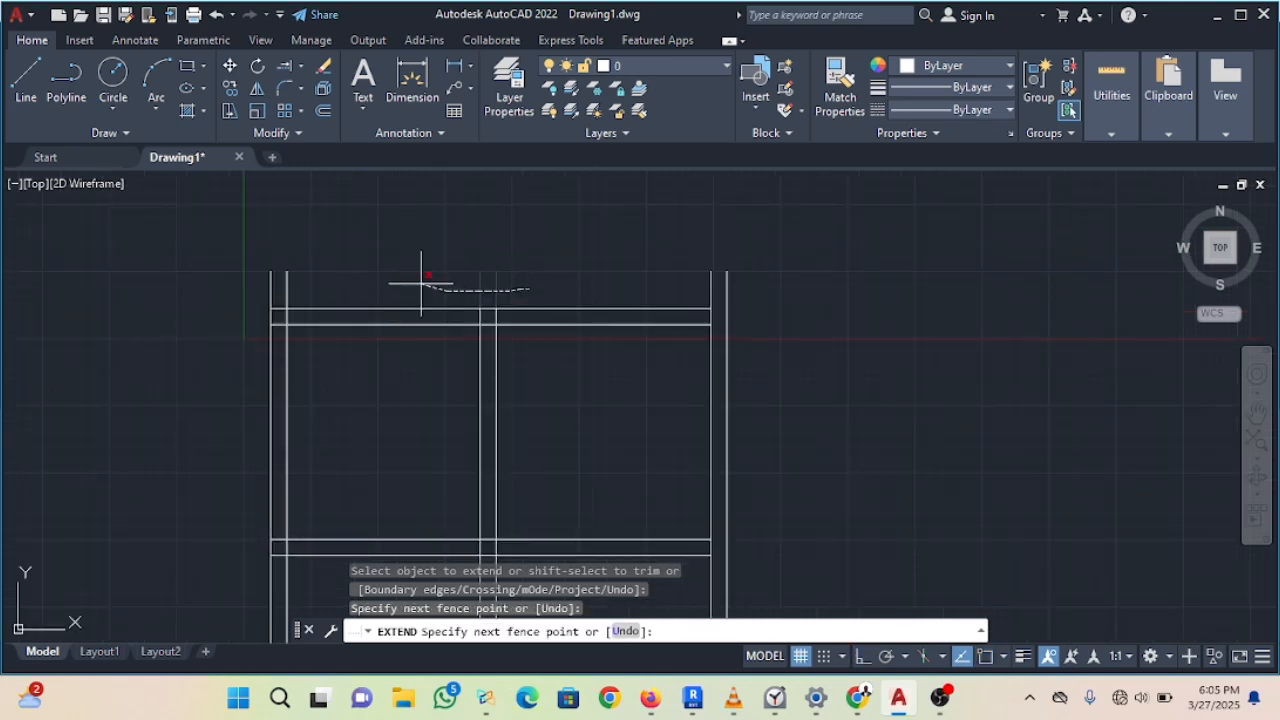
{"action": "left_click_drag", "start_coordinate": [237, 290], "coordinate": [240, 288]}
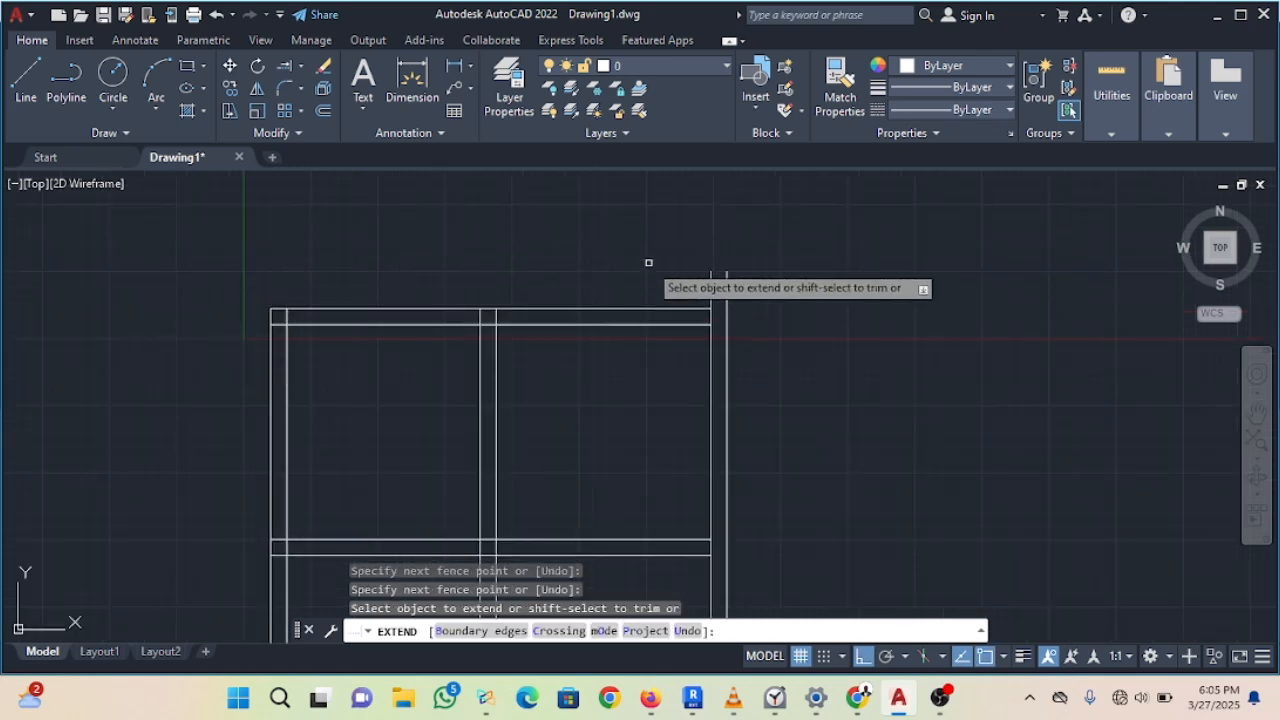
{"action": "left_click_drag", "start_coordinate": [654, 268], "coordinate": [749, 290]}
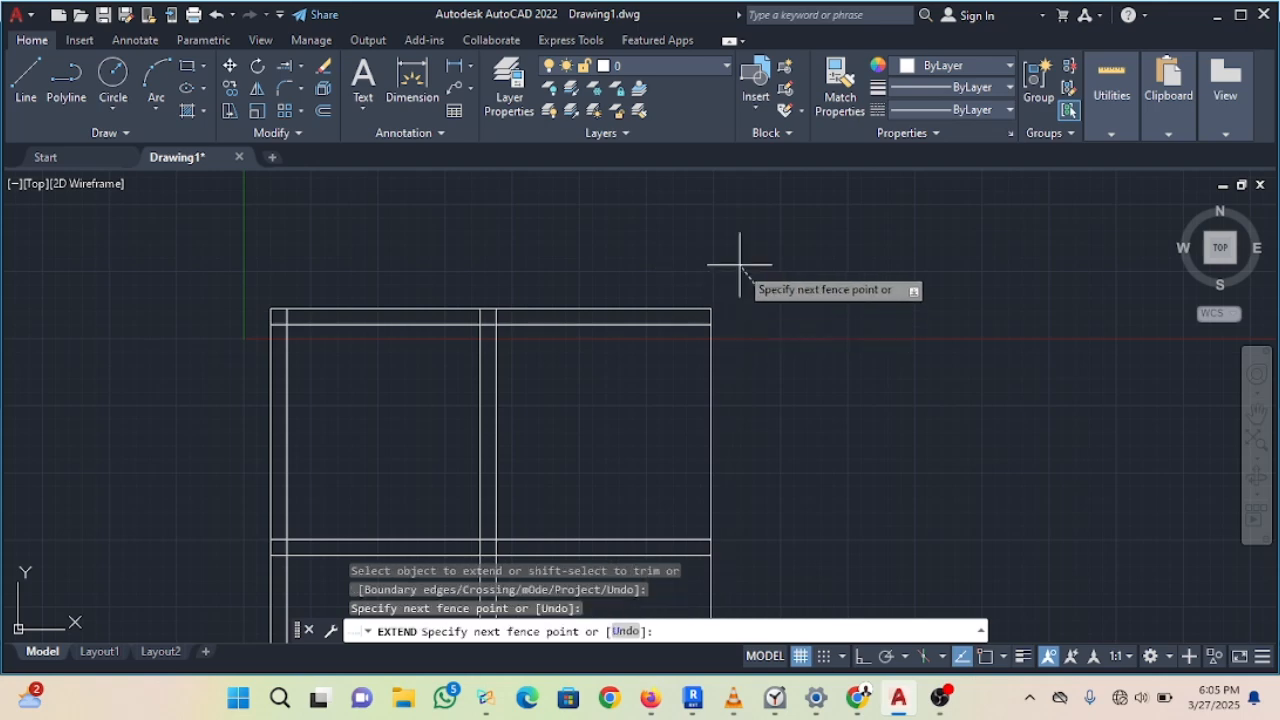
{"action": "key", "text": "Escape"}
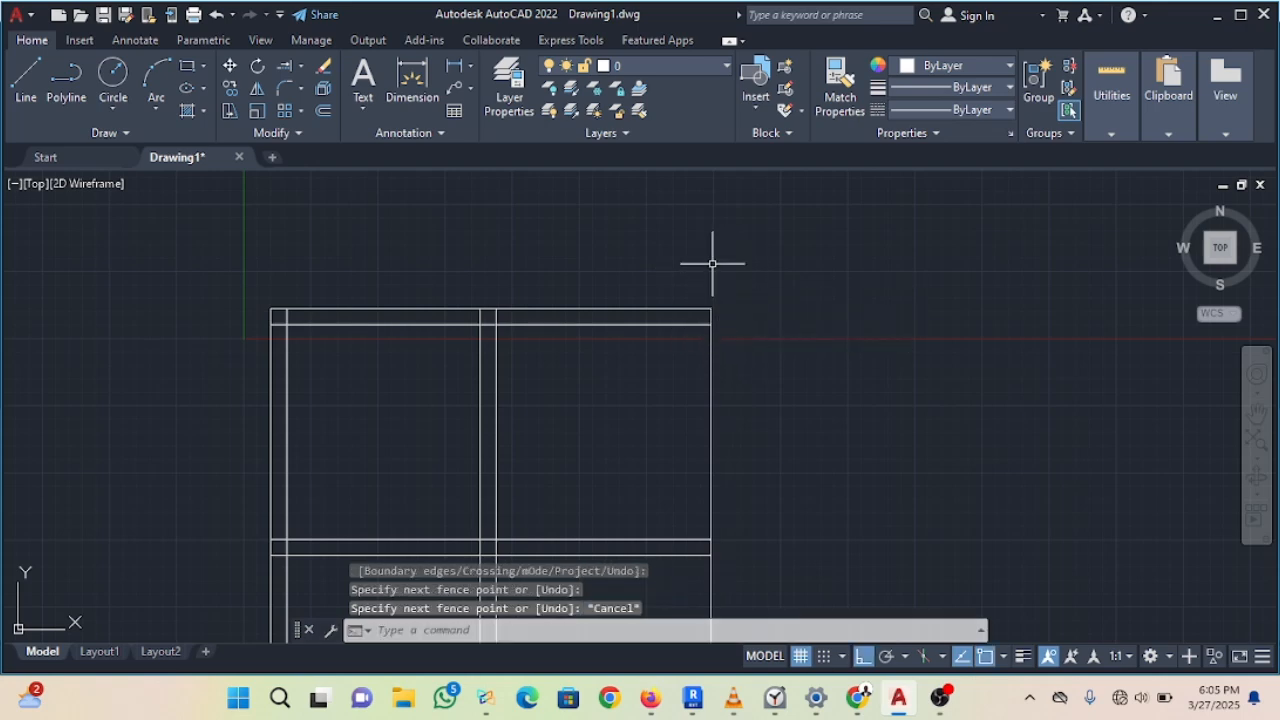
{"action": "key", "text": "ctrl+z"}
{"action": "middle_click_drag", "start_coordinate": [698, 311], "coordinate": [651, 397]}
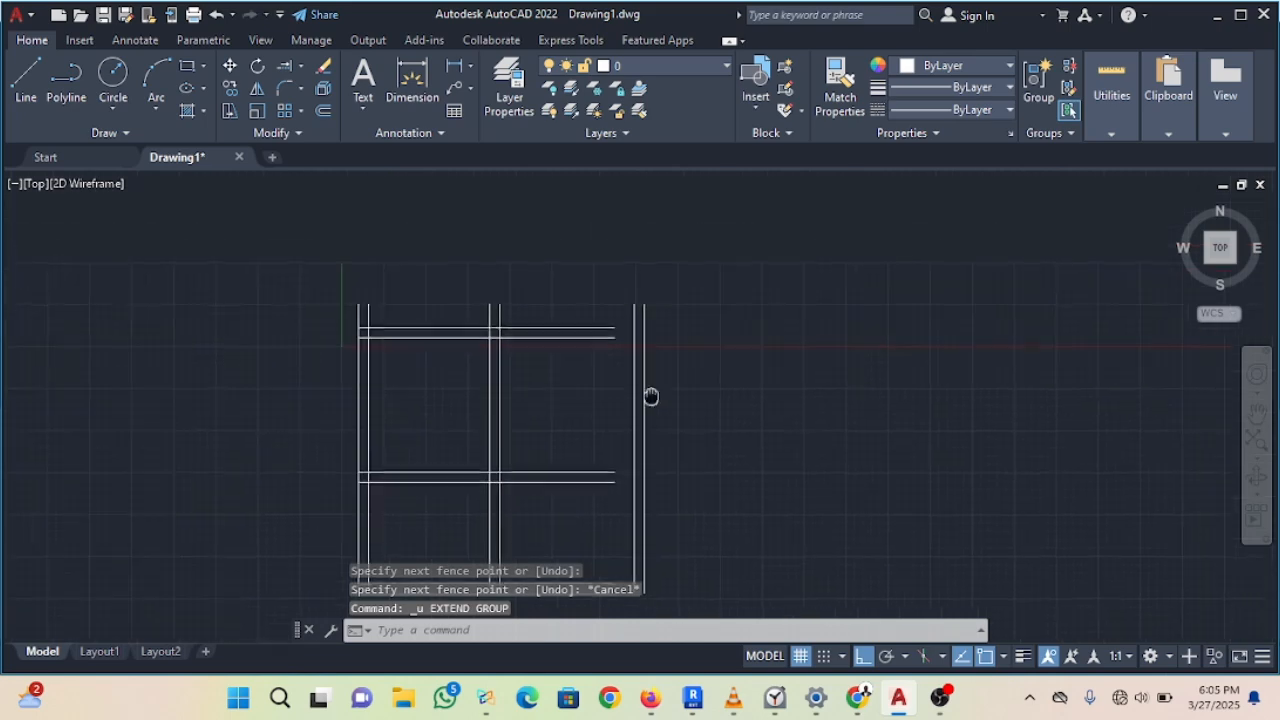
Step: Extend both lines of the top horizontal pair to the outermost right vertical line
{"action": "scroll", "coordinate": [614, 353], "scroll_direction": "up", "scroll_amount": 2}
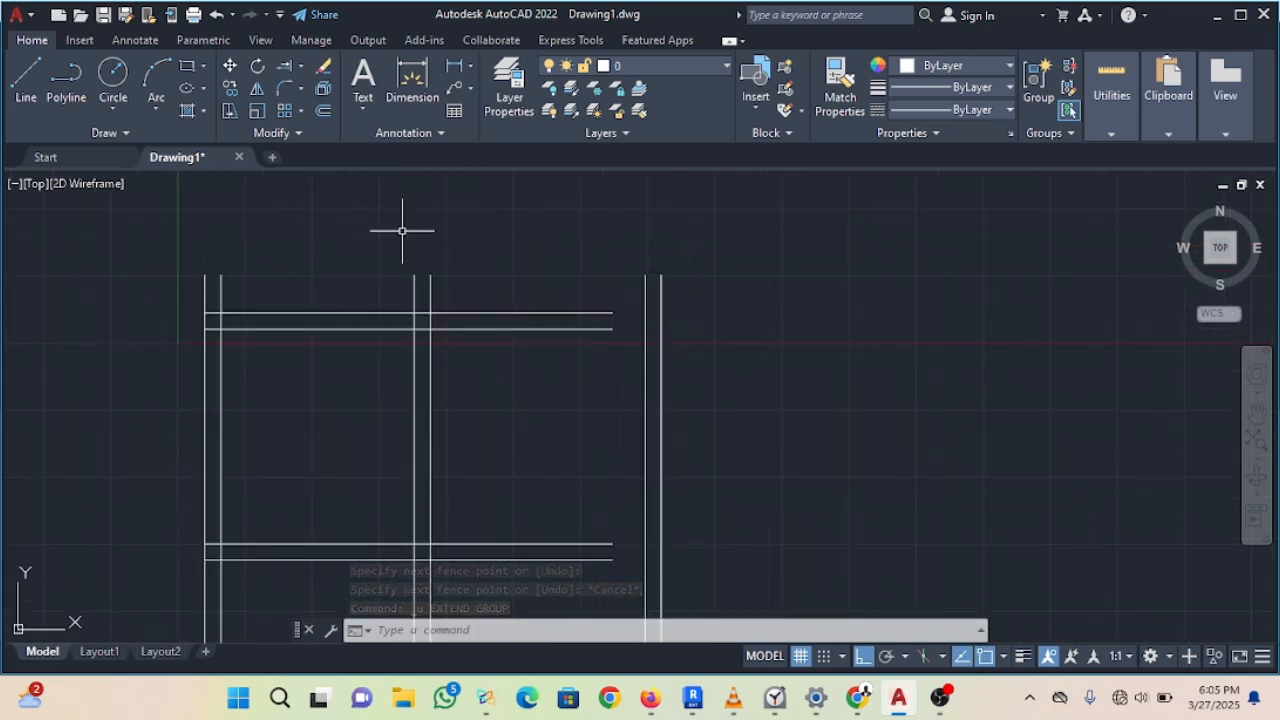
{"action": "key", "text": "Return"}
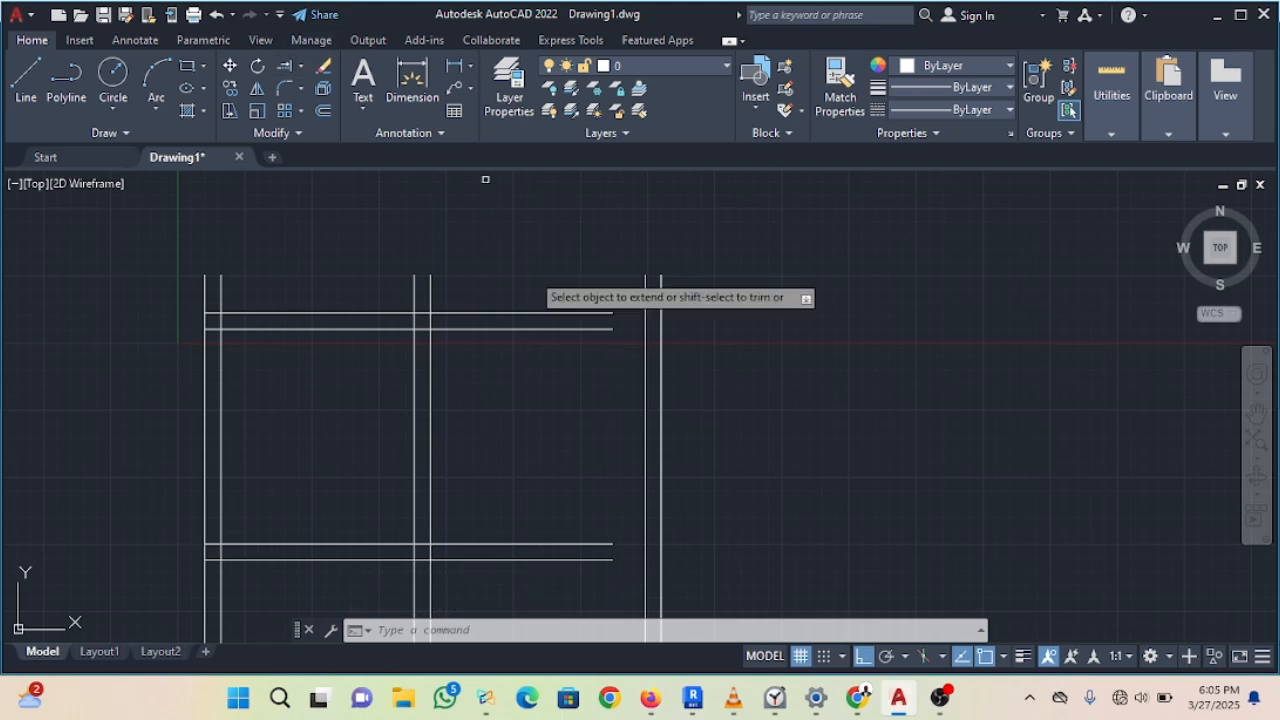
{"action": "left_click", "coordinate": [554, 312]}
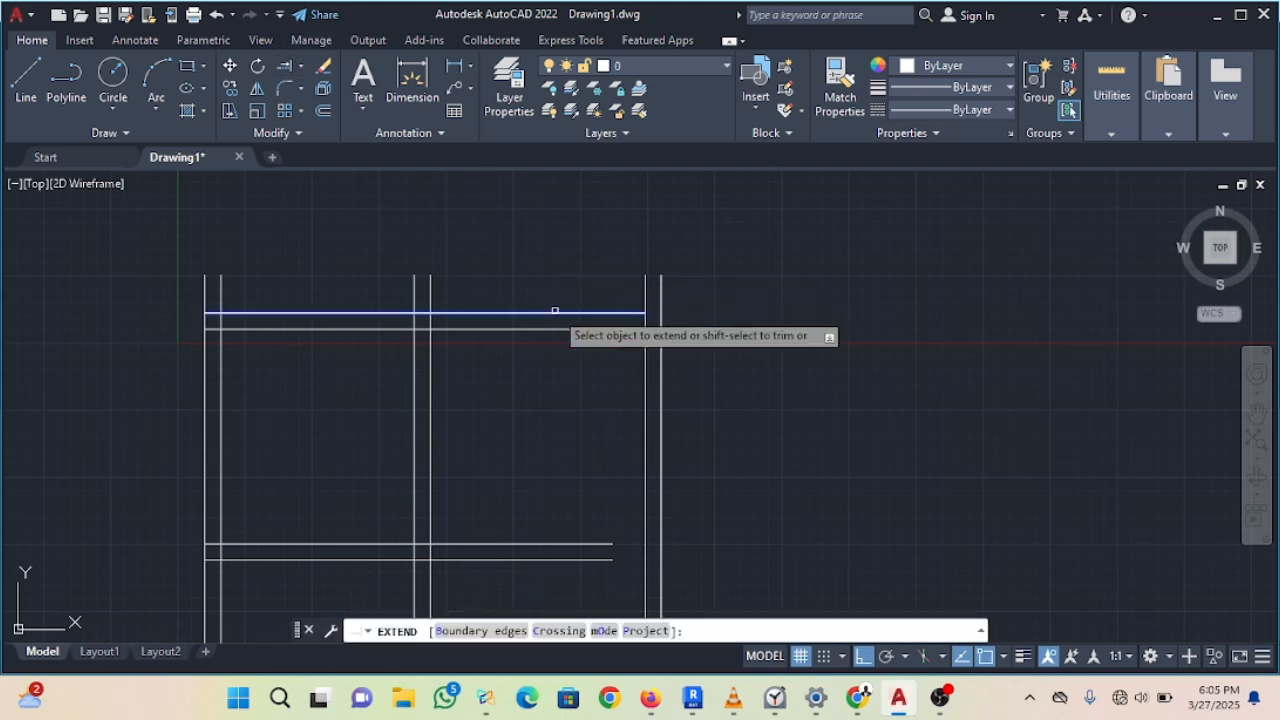
{"action": "left_click", "coordinate": [606, 312]}
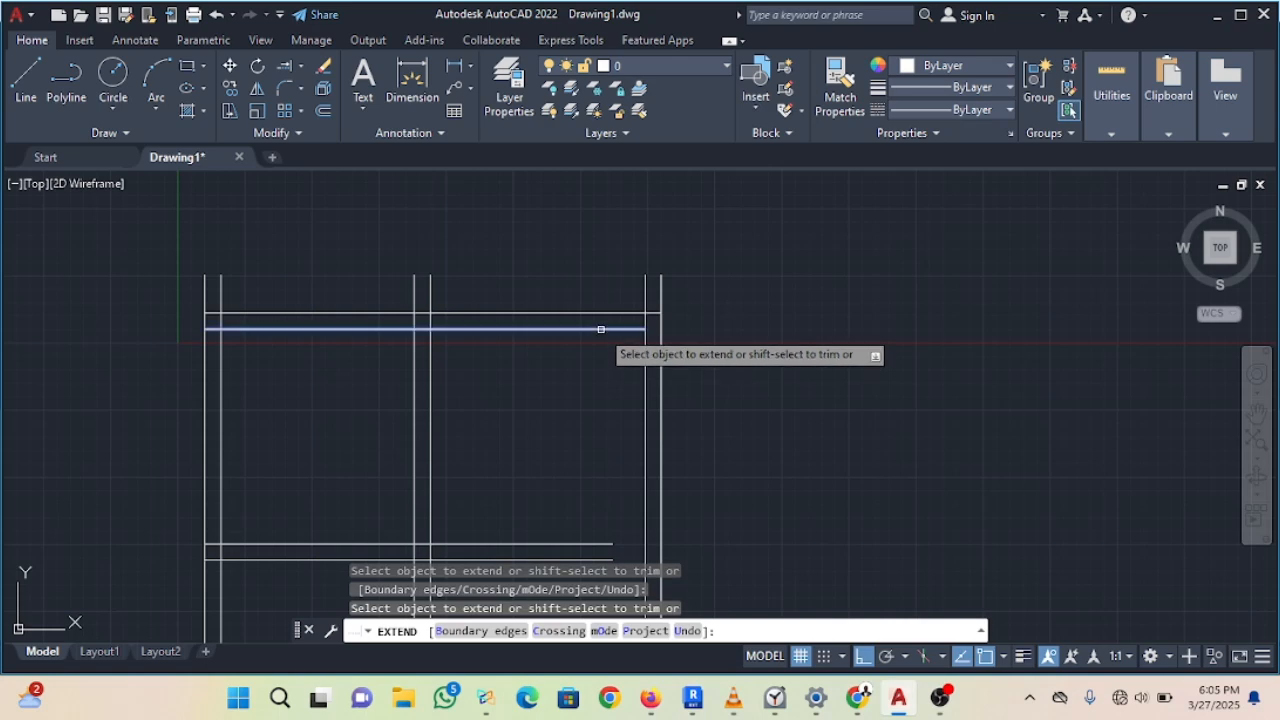
{"action": "left_click", "coordinate": [623, 328]}
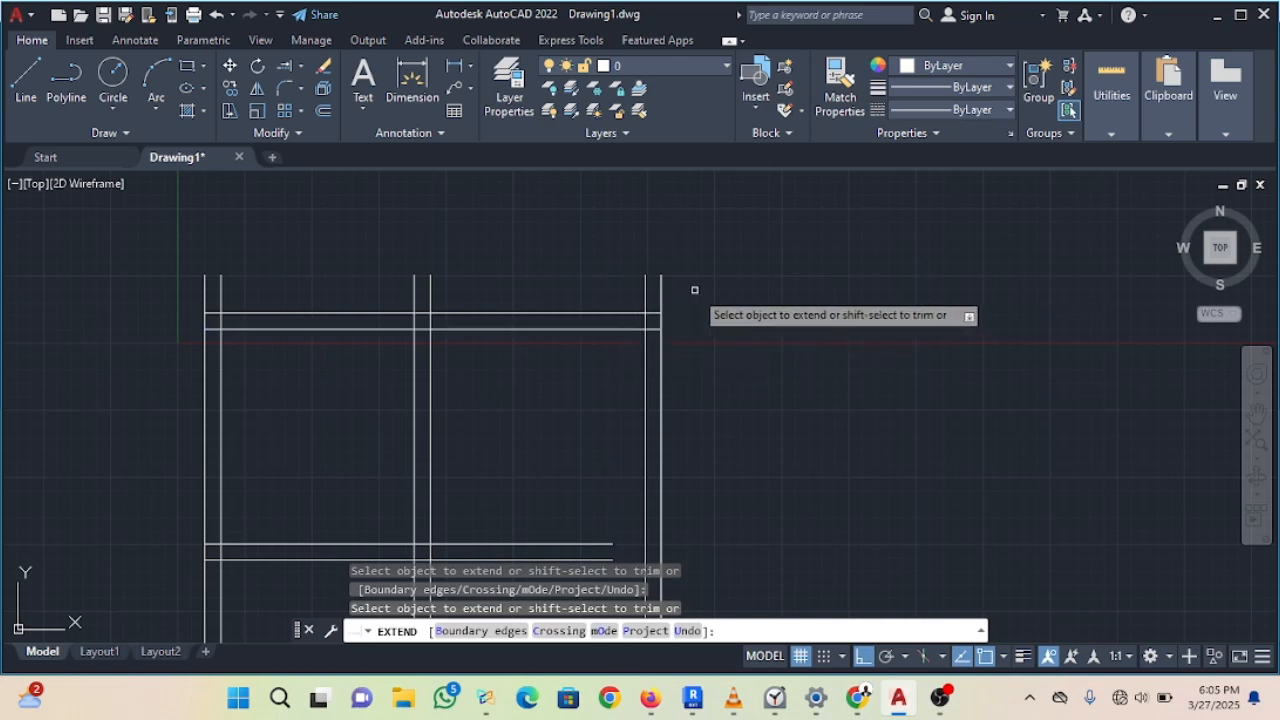
Step: Trim all the vertical line ends that project above the top horizontal wall line while still in the Extend command
{"action": "left_click", "coordinate": [654, 290]}
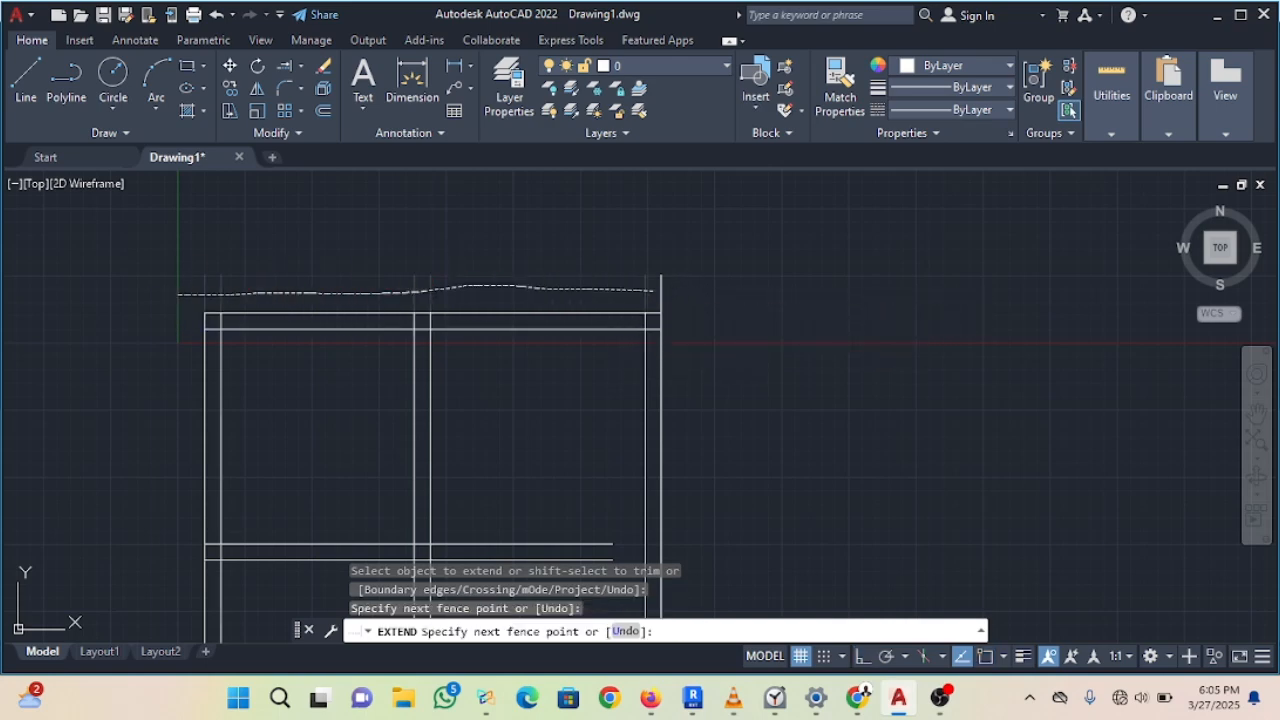
{"action": "key", "text": "Return"}
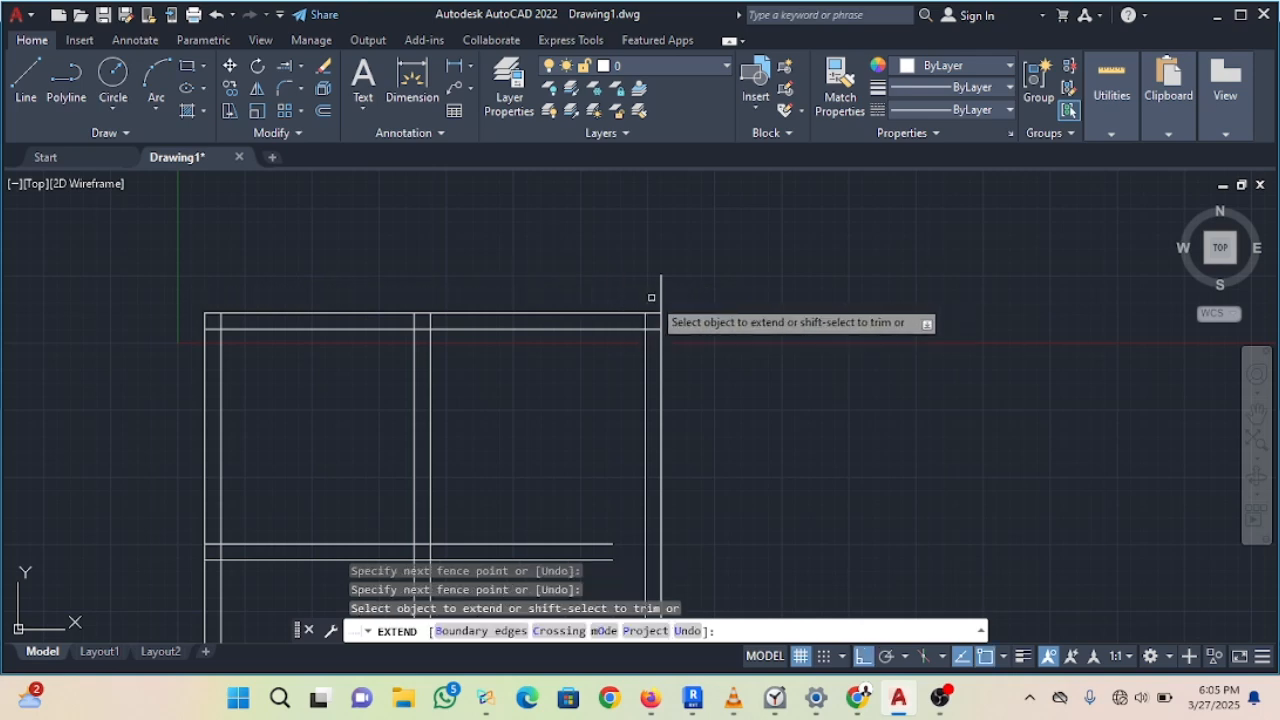
{"action": "left_click", "coordinate": [656, 295]}
{"action": "left_click", "coordinate": [691, 294]}
Step: Extend both lines of the bottom horizontal pair to the outermost right vertical line
{"action": "scroll", "coordinate": [691, 294], "scroll_direction": "down", "scroll_amount": 4}
{"action": "middle_click_drag", "start_coordinate": [668, 345], "coordinate": [587, 294]}
{"action": "scroll", "coordinate": [588, 294], "scroll_direction": "up", "scroll_amount": 4}
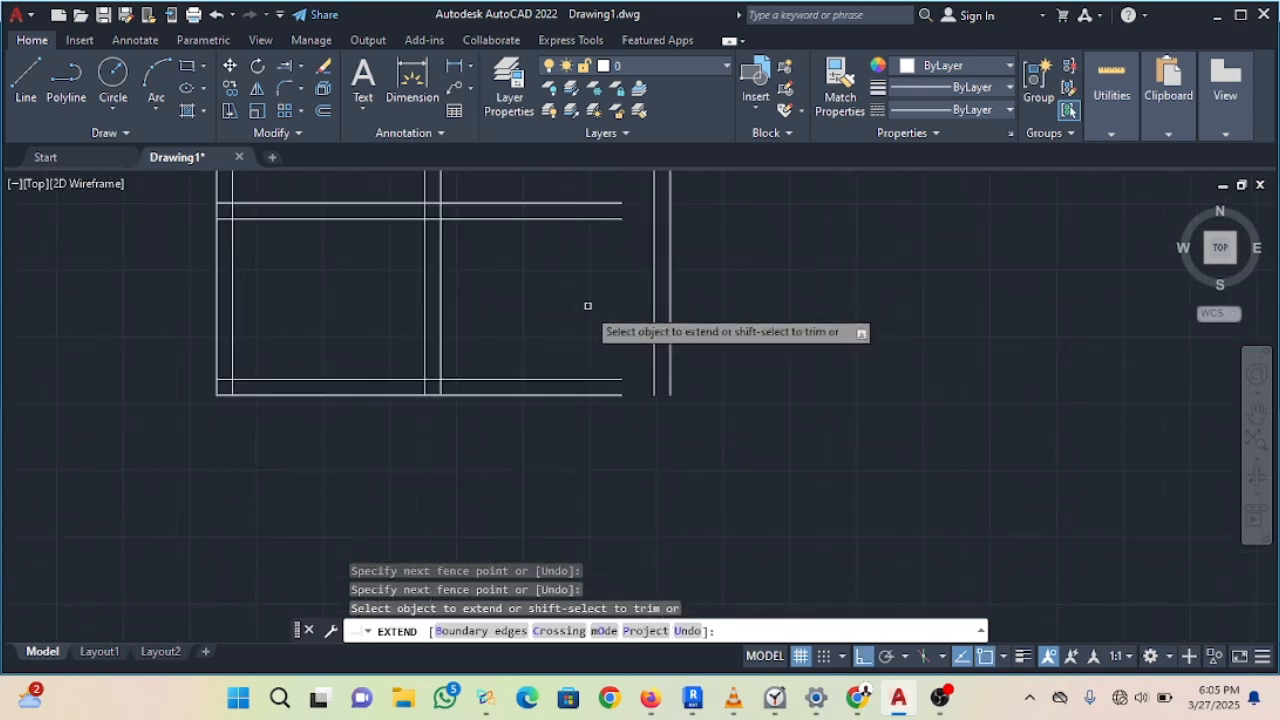
{"action": "scroll", "coordinate": [610, 388], "scroll_direction": "up", "scroll_amount": 2}
{"action": "left_click", "coordinate": [612, 371]}
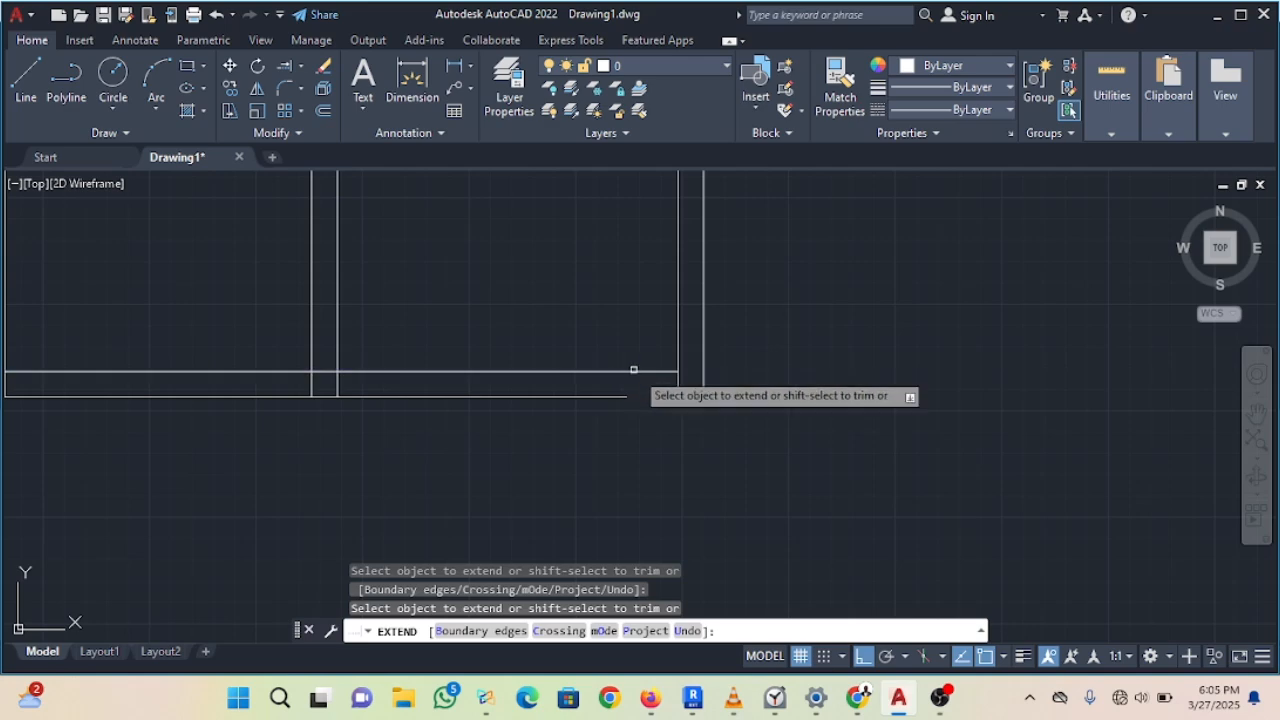
{"action": "left_click", "coordinate": [633, 369]}
{"action": "left_click", "coordinate": [612, 397]}
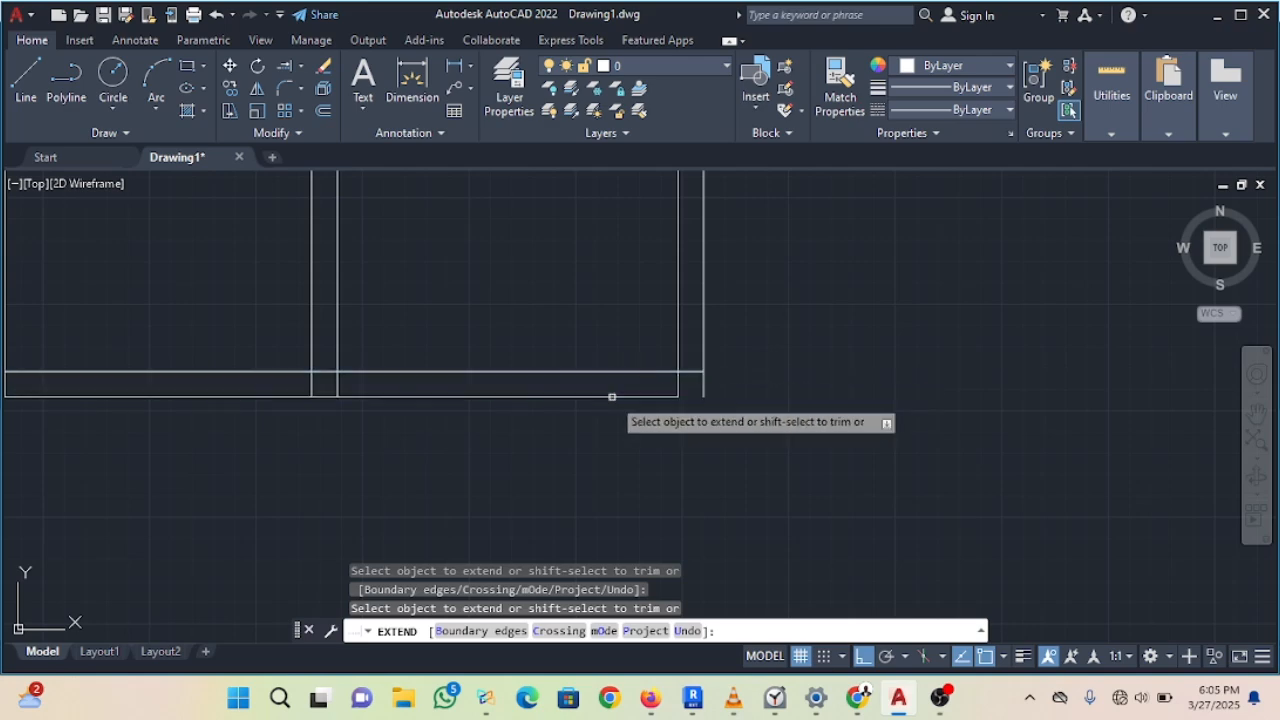
{"action": "left_click", "coordinate": [612, 397]}
Step: Extend both lines of the middle horizontal pair to the outermost right vertical line
{"action": "scroll", "coordinate": [614, 312], "scroll_direction": "down", "scroll_amount": 3}
{"action": "scroll", "coordinate": [591, 368], "scroll_direction": "up", "scroll_amount": 4}
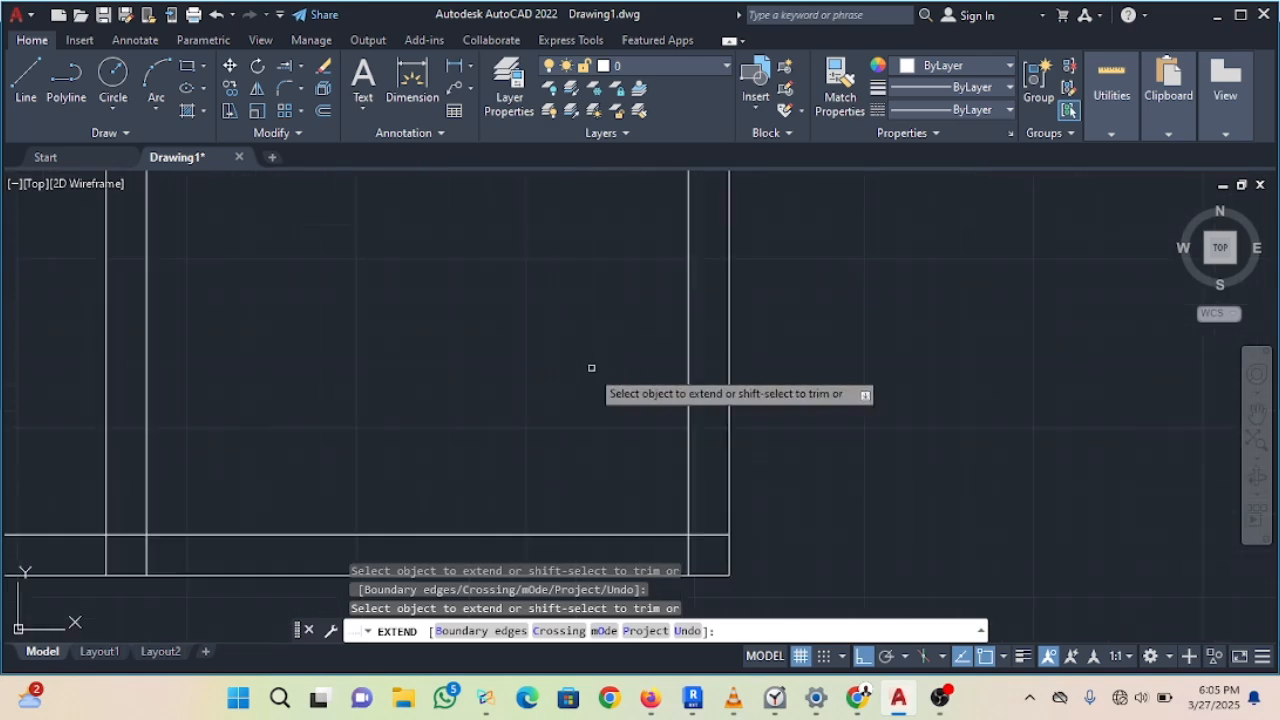
{"action": "scroll", "coordinate": [610, 254], "scroll_direction": "down", "scroll_amount": 4}
{"action": "middle_click_drag", "start_coordinate": [600, 249], "coordinate": [597, 360]}
{"action": "scroll", "coordinate": [590, 304], "scroll_direction": "up", "scroll_amount": 2}
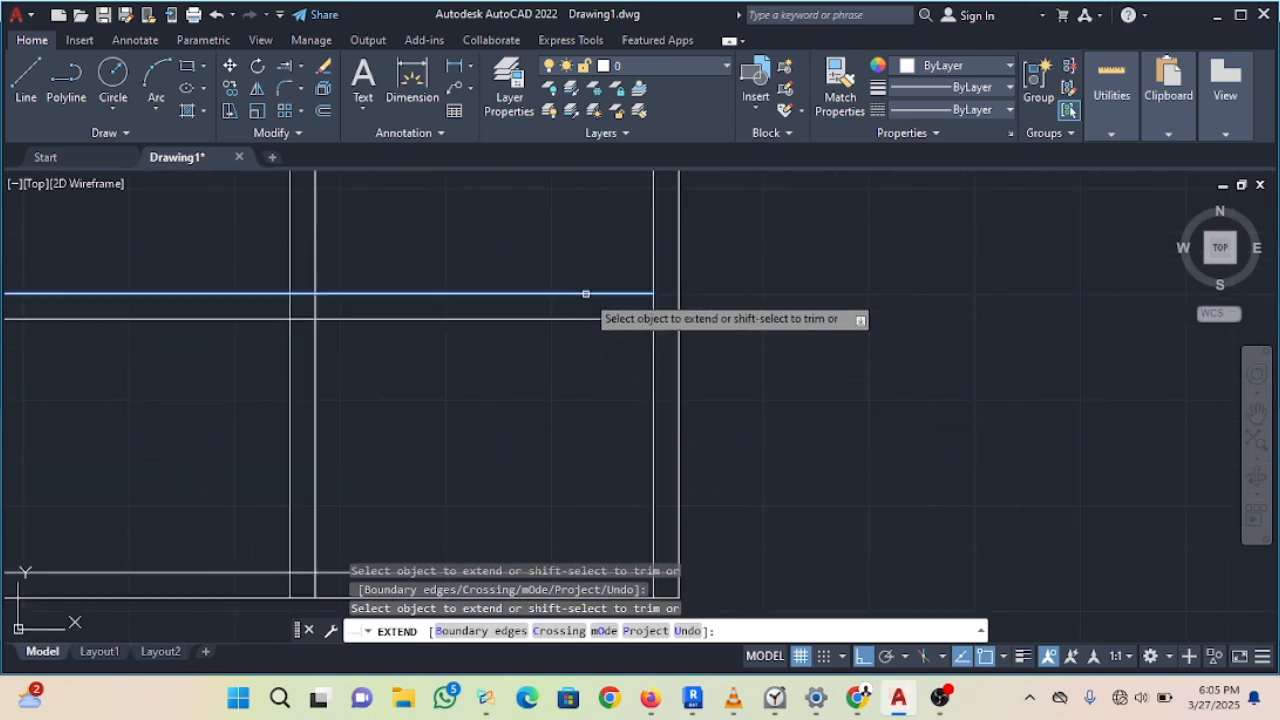
{"action": "left_click", "coordinate": [585, 294]}
{"action": "left_click", "coordinate": [584, 321]}
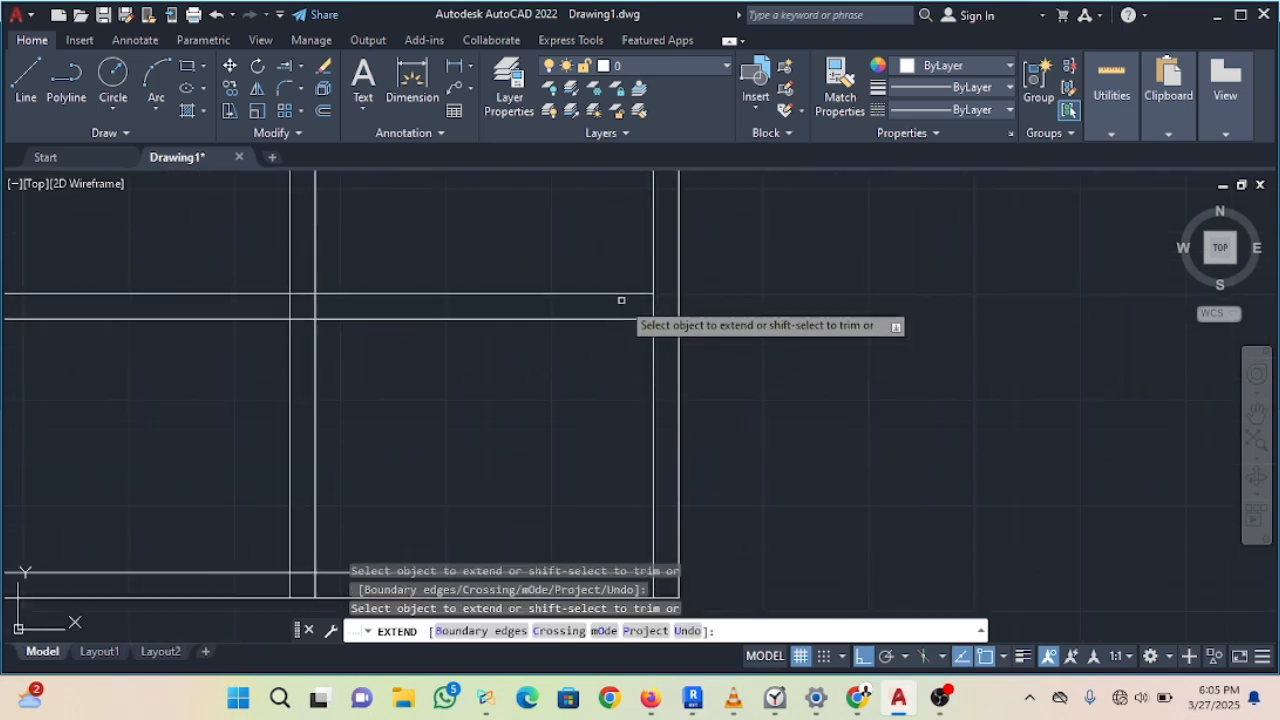
{"action": "left_click", "coordinate": [623, 294]}
Step: Examine the four-room wall layout, checking its corners and wall intersections
{"action": "scroll", "coordinate": [626, 321], "scroll_direction": "down", "scroll_amount": 5}
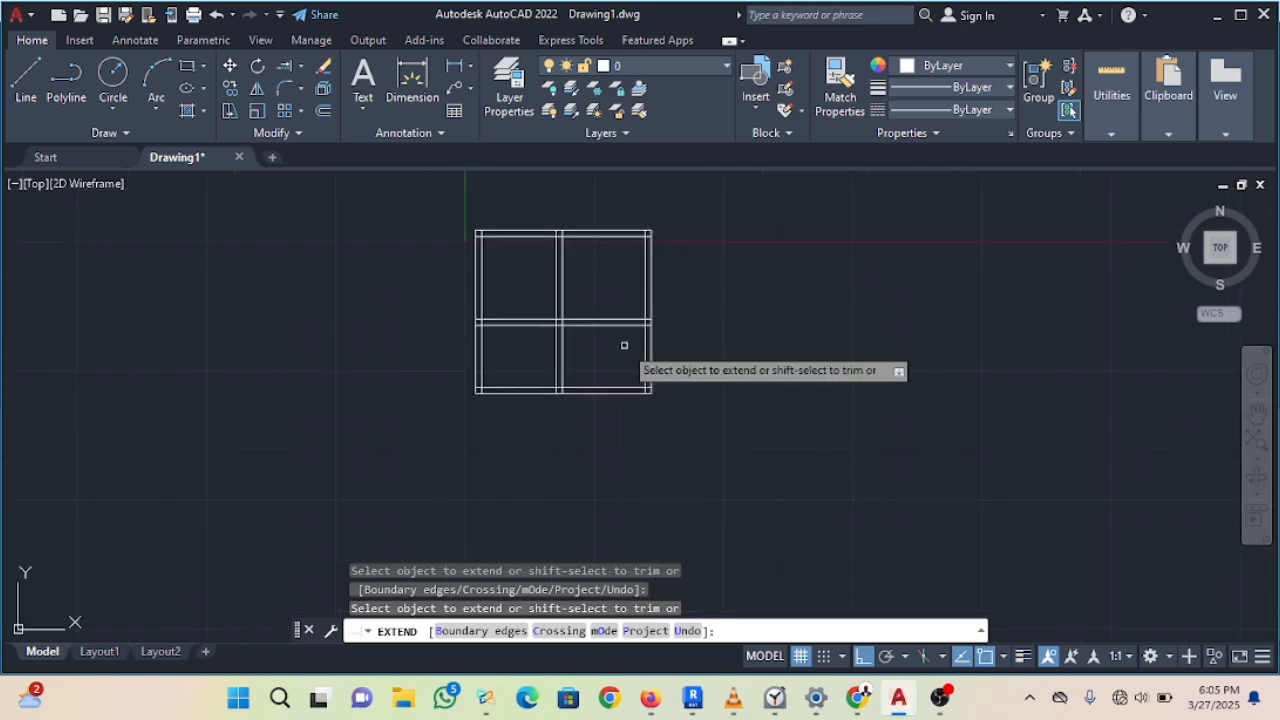
{"action": "mouse_move", "coordinate": [580, 300]}
{"action": "middle_mouse_down"}
{"action": "mouse_move", "coordinate": [565, 386]}
{"action": "mouse_move", "coordinate": [557, 280]}
{"action": "middle_mouse_up"}
{"action": "scroll", "coordinate": [565, 386], "scroll_direction": "up", "scroll_amount": 6}
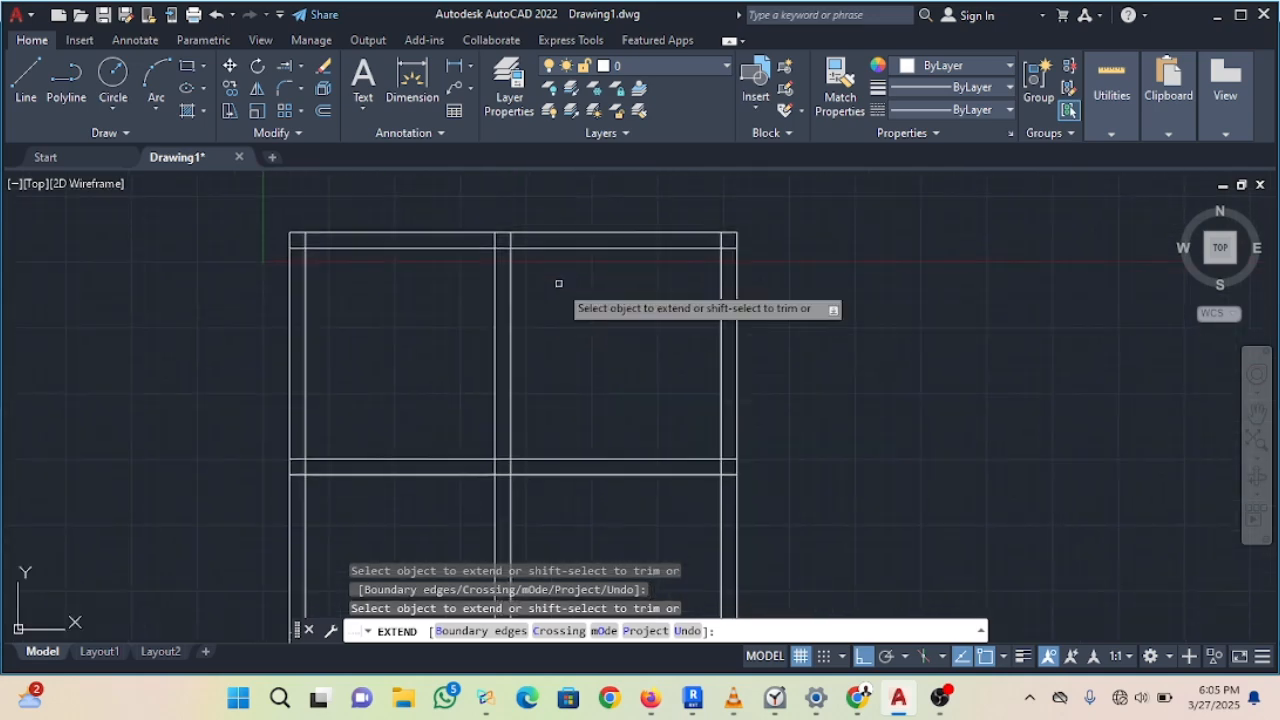
{"action": "middle_click_drag", "start_coordinate": [531, 420], "coordinate": [573, 380]}
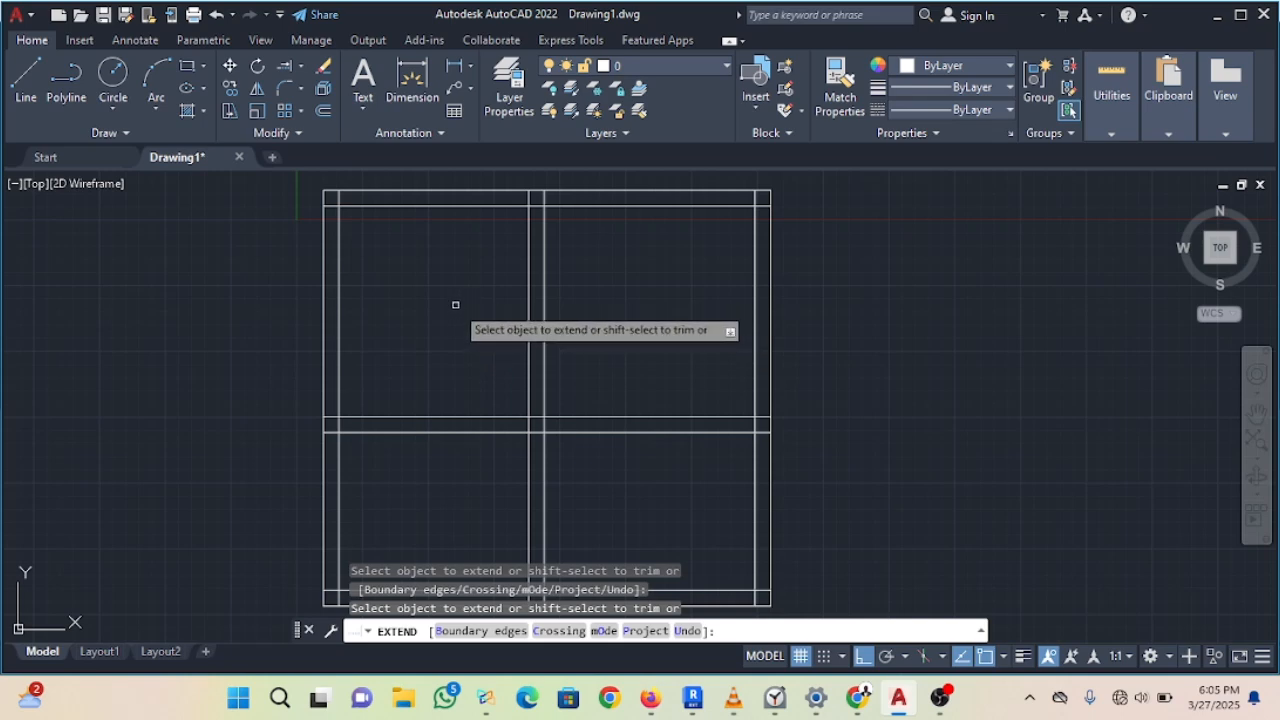
{"action": "middle_click_drag", "start_coordinate": [439, 450], "coordinate": [467, 321]}
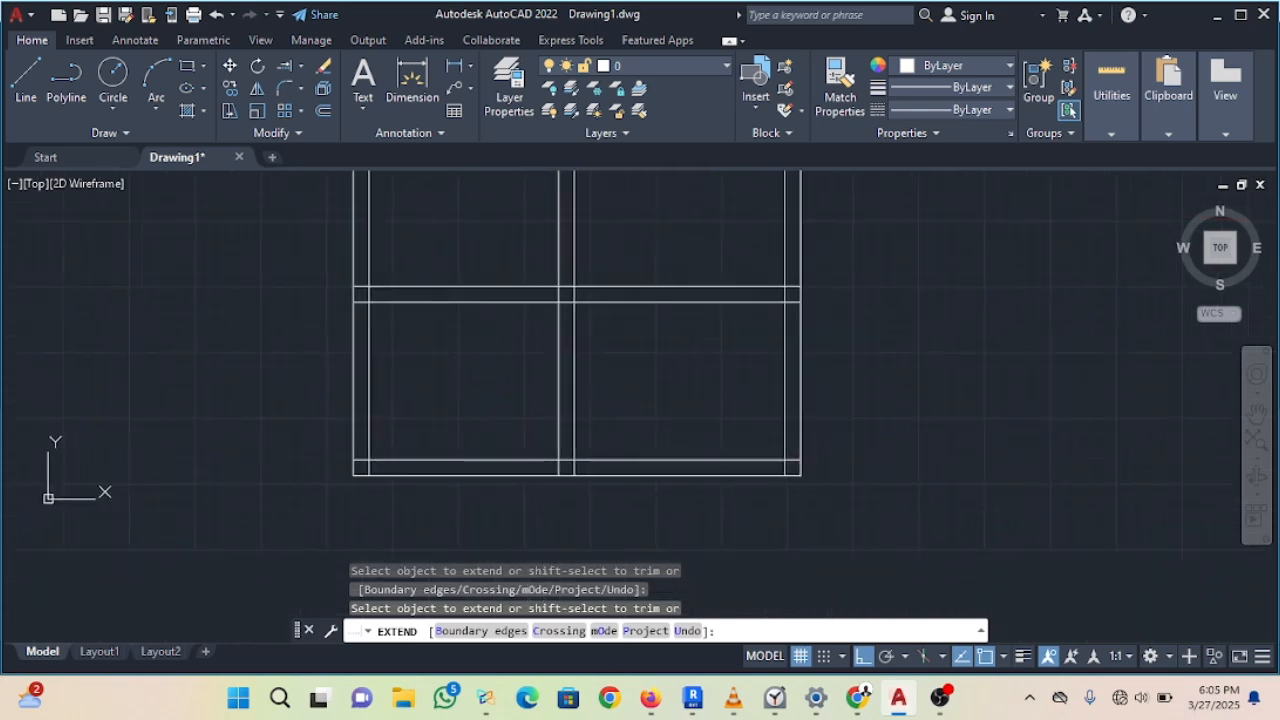
{"action": "middle_click_drag", "start_coordinate": [412, 228], "coordinate": [410, 345]}
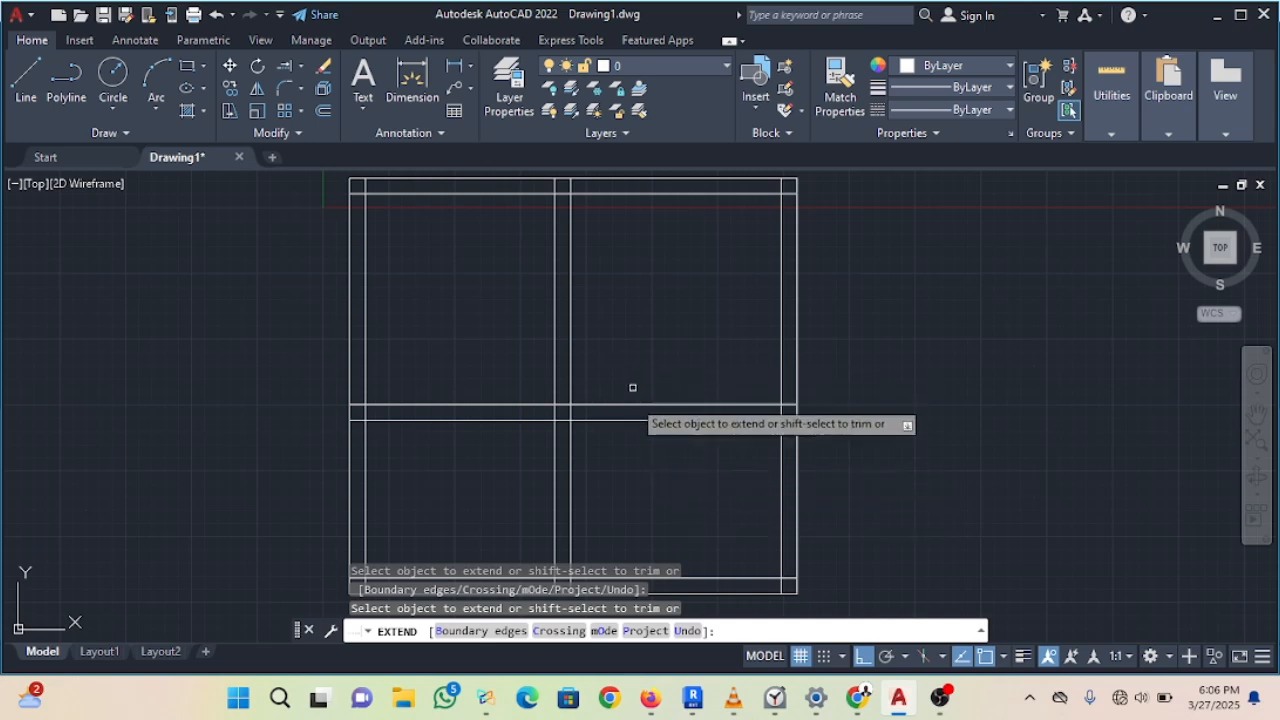
{"action": "scroll", "coordinate": [638, 366], "scroll_direction": "up", "scroll_amount": 4}
{"action": "scroll", "coordinate": [634, 357], "scroll_direction": "down", "scroll_amount": 6}
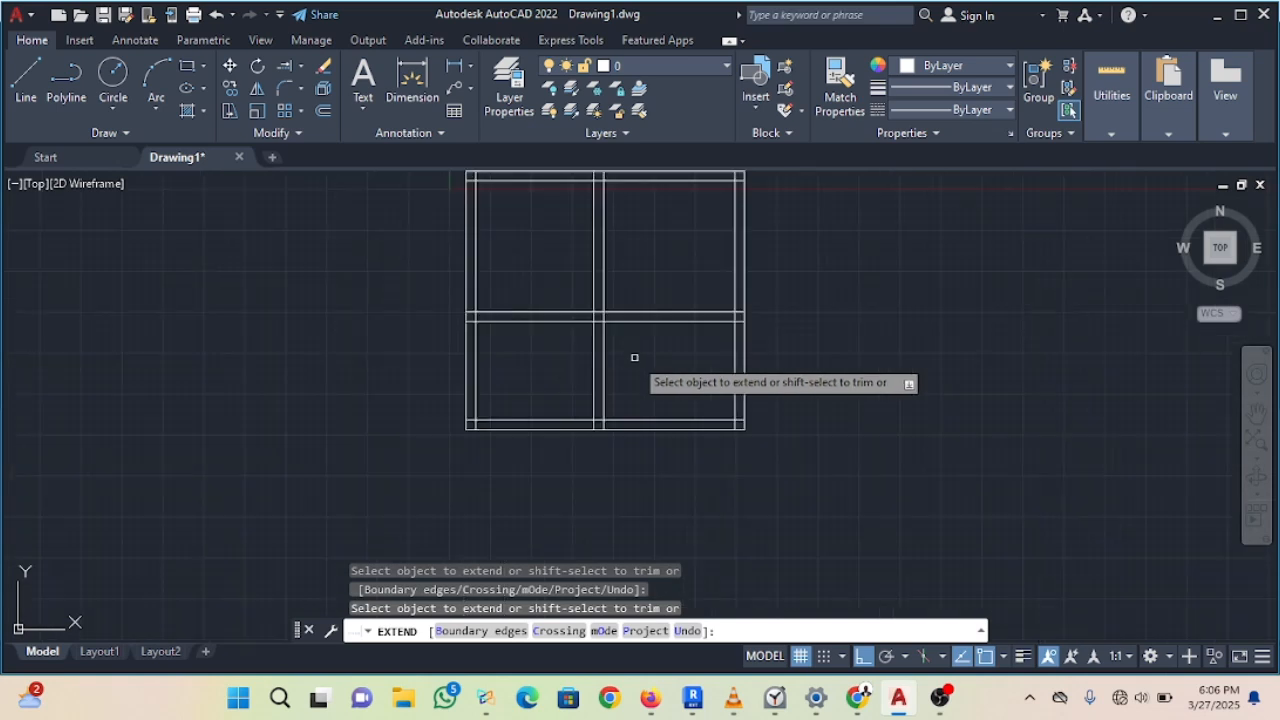
{"action": "scroll", "coordinate": [633, 358], "scroll_direction": "up", "scroll_amount": 4}
{"action": "scroll", "coordinate": [633, 358], "scroll_direction": "down", "scroll_amount": 3}
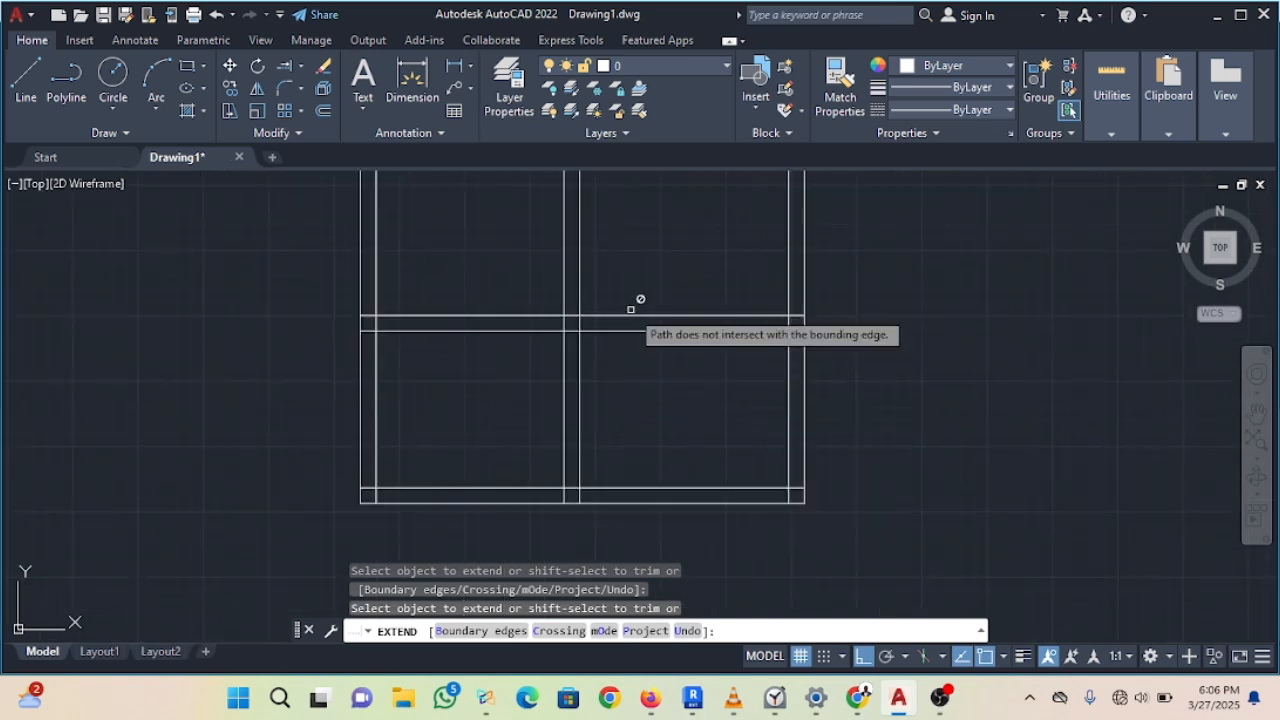
Step: Trim the middle and bottom horizontal wall pairs between the central and right vertical walls while still in the Extend command
{"action": "left_click", "coordinate": [627, 286]}
{"action": "left_click", "coordinate": [675, 410]}
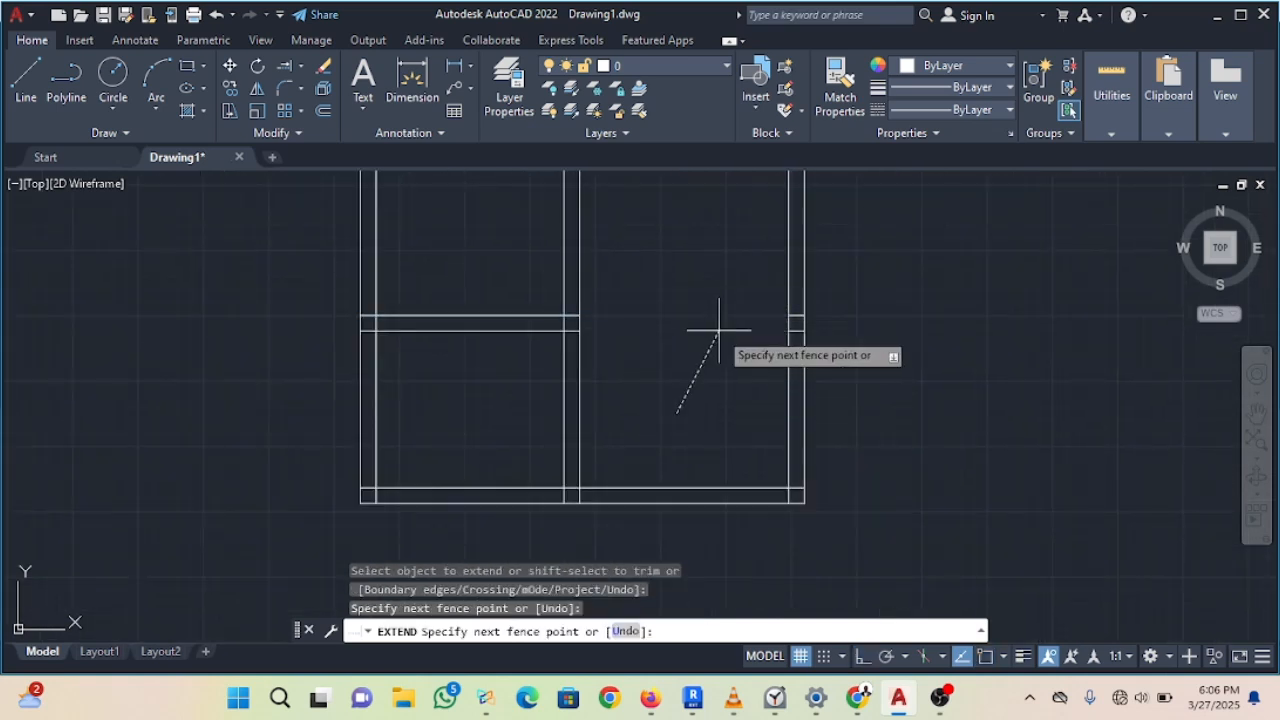
{"action": "left_click", "coordinate": [728, 425]}
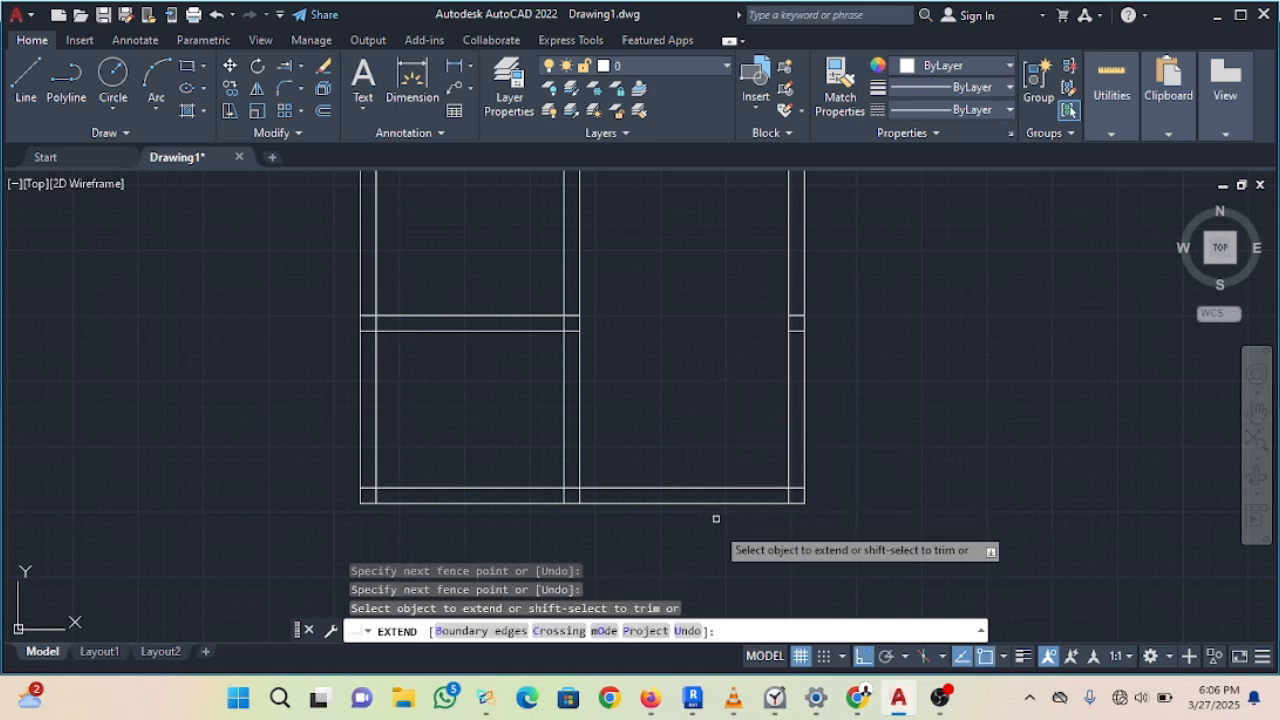
{"action": "left_click", "coordinate": [717, 540]}
{"action": "left_click", "coordinate": [704, 456], "text": "shift"}
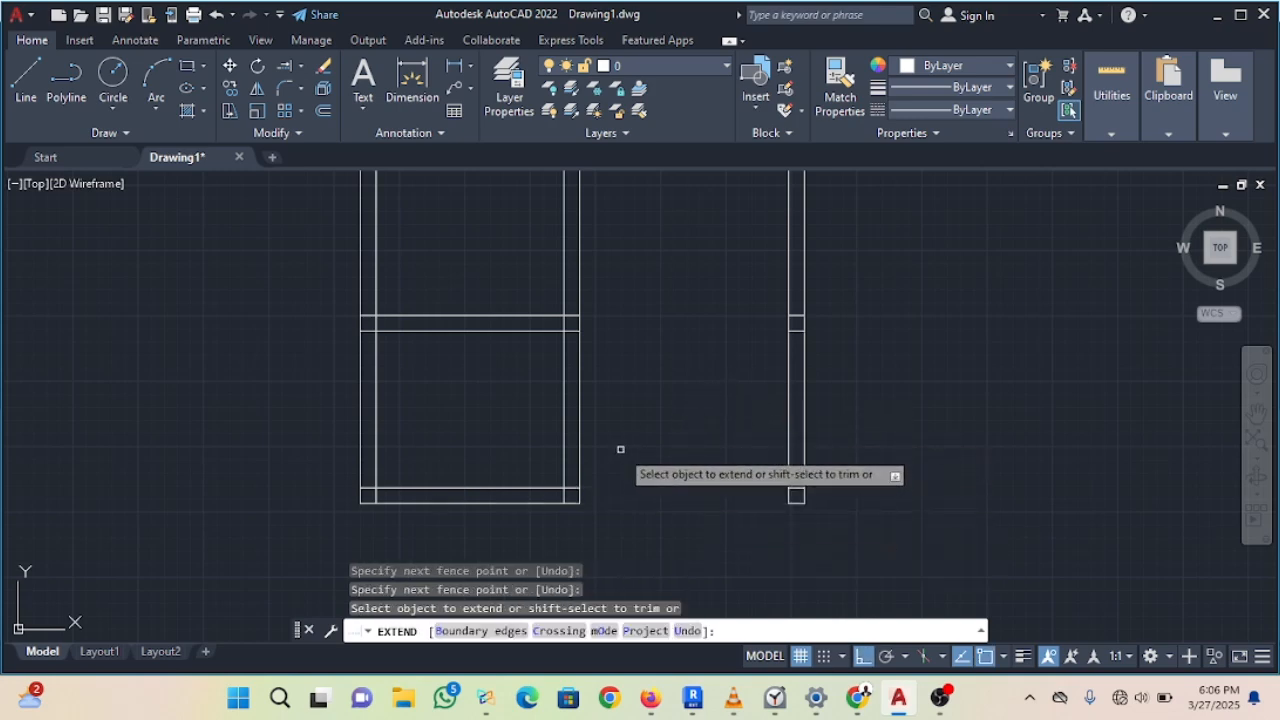
Step: Extend both lines of the middle horizontal pair from the central wall back to the outermost right vertical line
{"action": "mouse_move", "coordinate": [623, 432]}
{"action": "middle_mouse_down"}
{"action": "mouse_move", "coordinate": [613, 470]}
{"action": "mouse_move", "coordinate": [651, 562]}
{"action": "middle_mouse_up"}
{"action": "scroll", "coordinate": [637, 513], "scroll_direction": "up", "scroll_amount": 2}
{"action": "scroll", "coordinate": [637, 513], "scroll_direction": "down", "scroll_amount": 2}
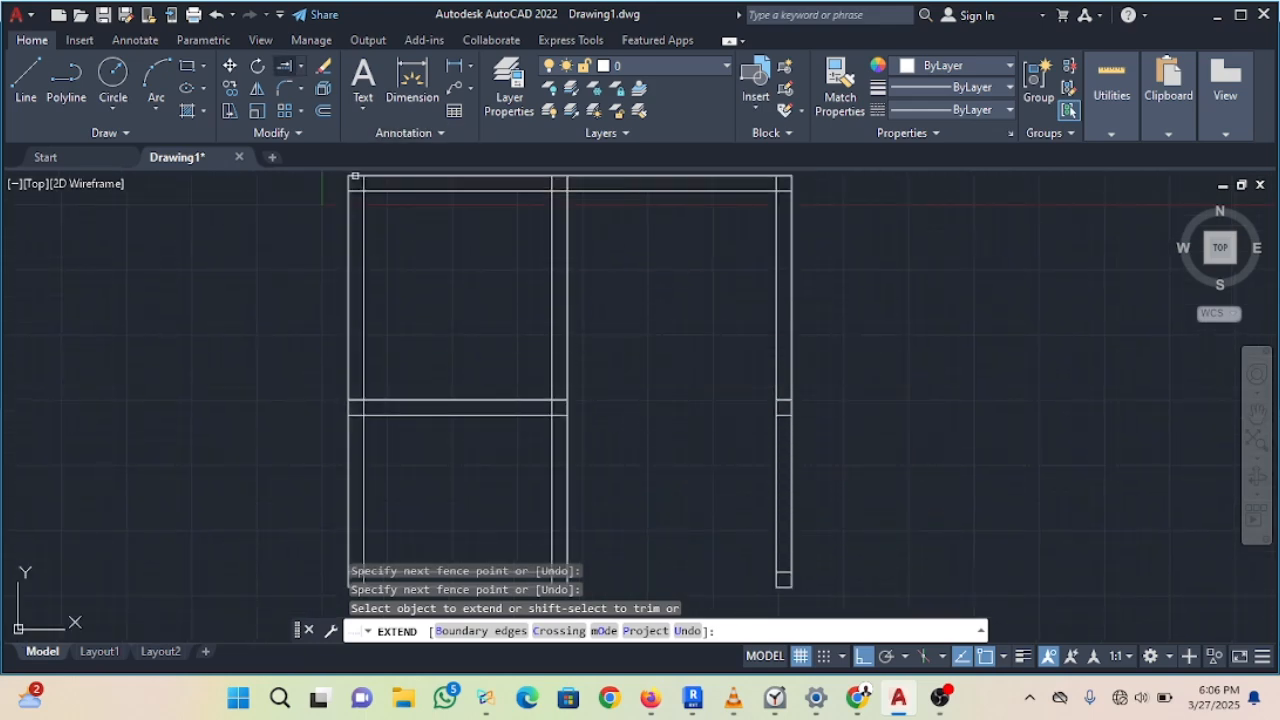
{"action": "left_click", "coordinate": [564, 399]}
{"action": "mouse_move", "coordinate": [564, 398]}
{"action": "left_mouse_down"}
{"action": "mouse_move", "coordinate": [551, 400]}
{"action": "mouse_move", "coordinate": [556, 415]}
{"action": "mouse_move", "coordinate": [657, 409]}
{"action": "left_mouse_up"}
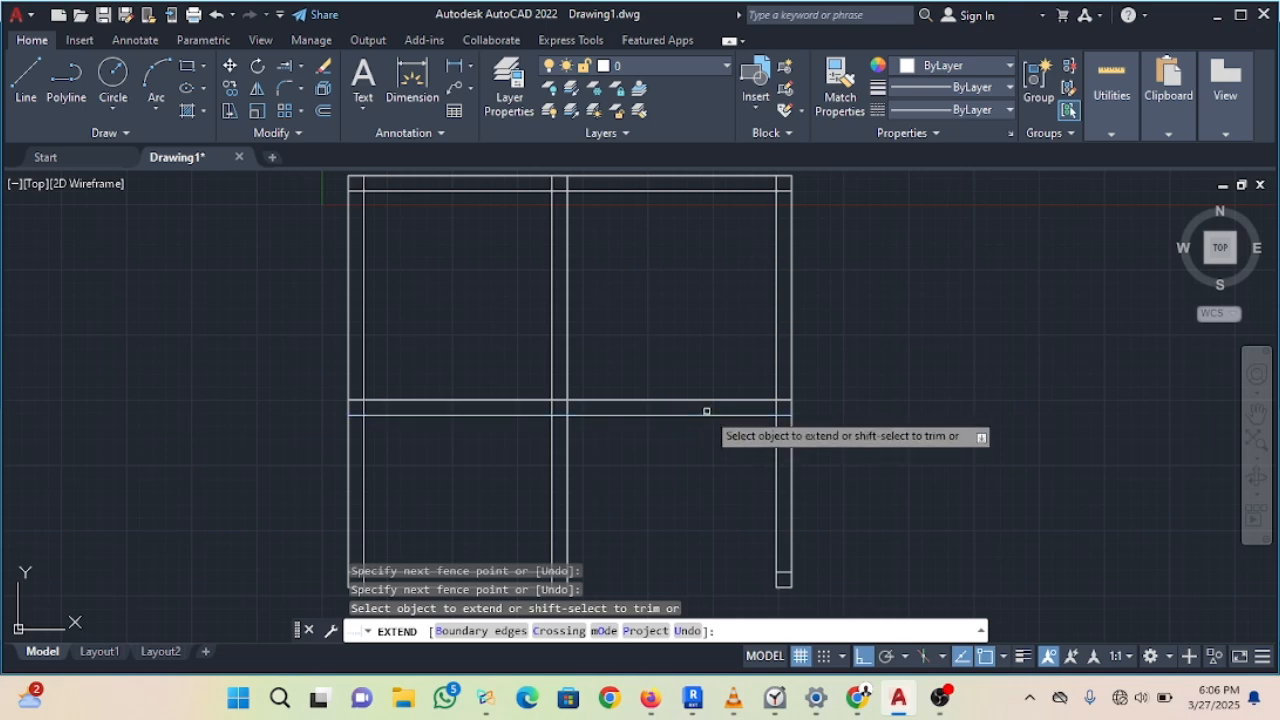
{"action": "key", "text": "Escape"}
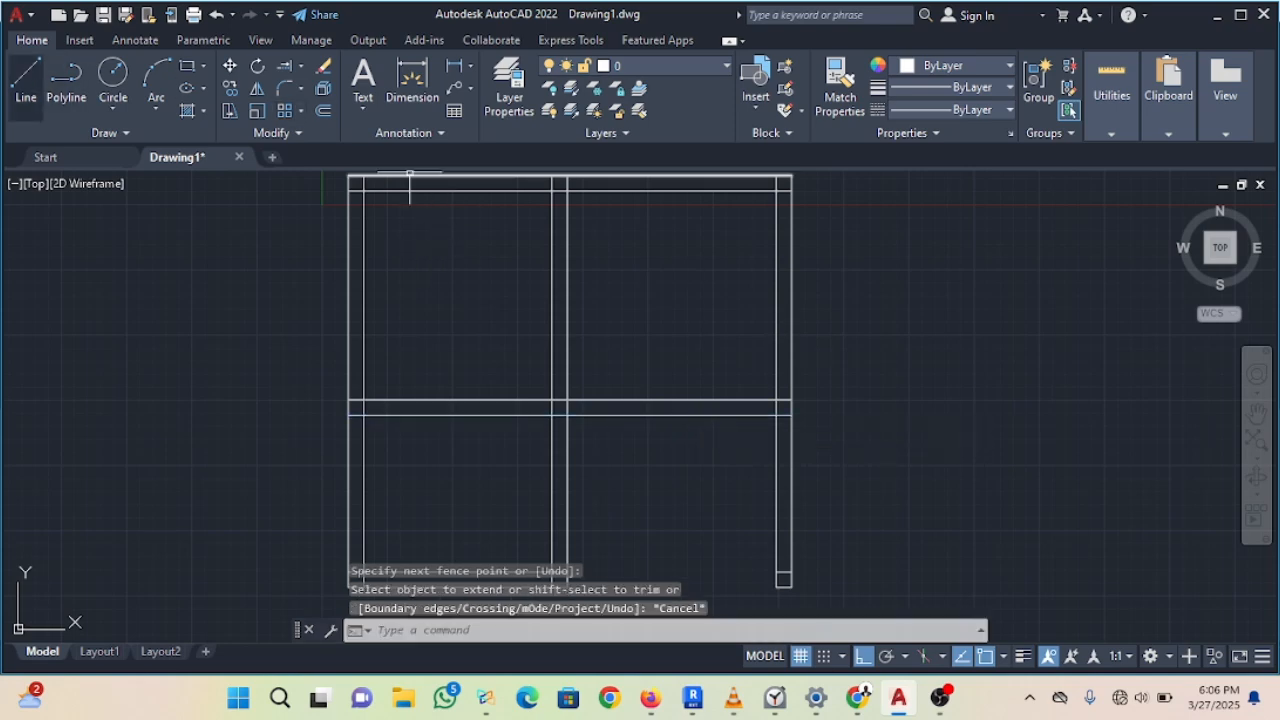
Step: Draw a 900 mm line rightward from the central wall just below the middle wall, continuing with a vertical line up across that wall
{"action": "type", "text": "l"}
{"action": "key", "text": "Return"}
{"action": "scroll", "coordinate": [662, 439], "scroll_direction": "up", "scroll_amount": 4}
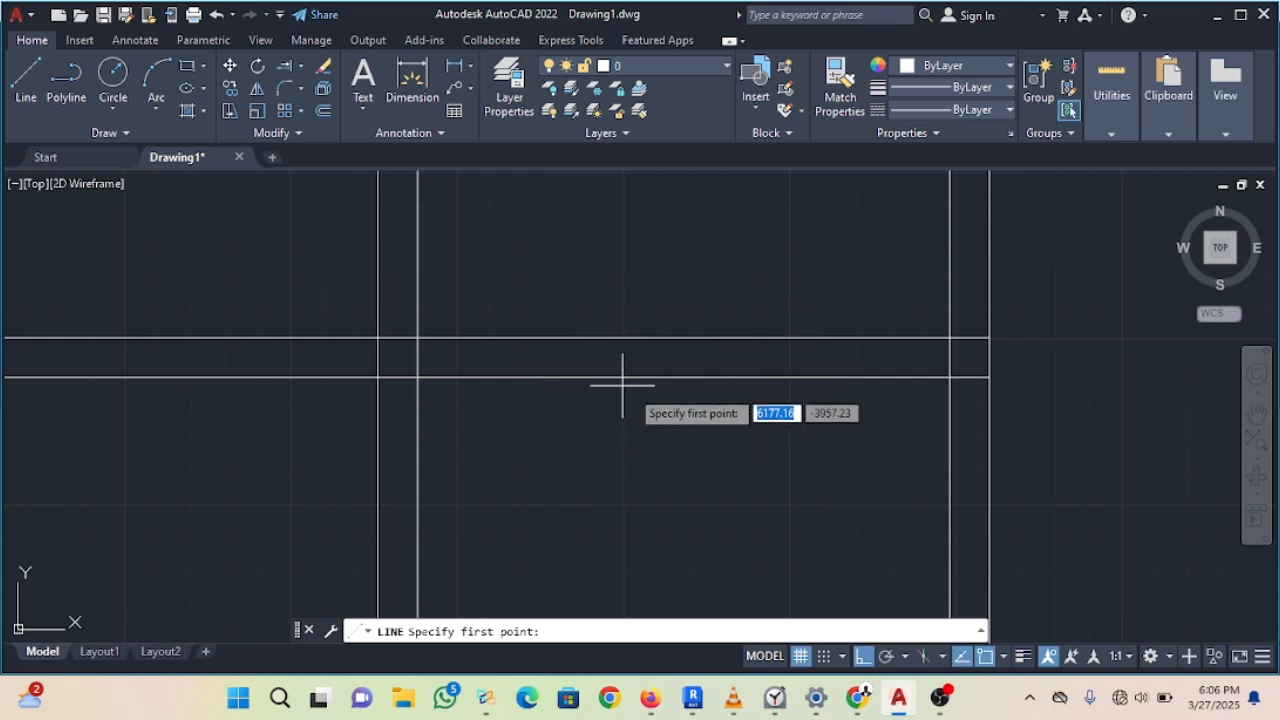
{"action": "scroll", "coordinate": [586, 317], "scroll_direction": "down", "scroll_amount": 2}
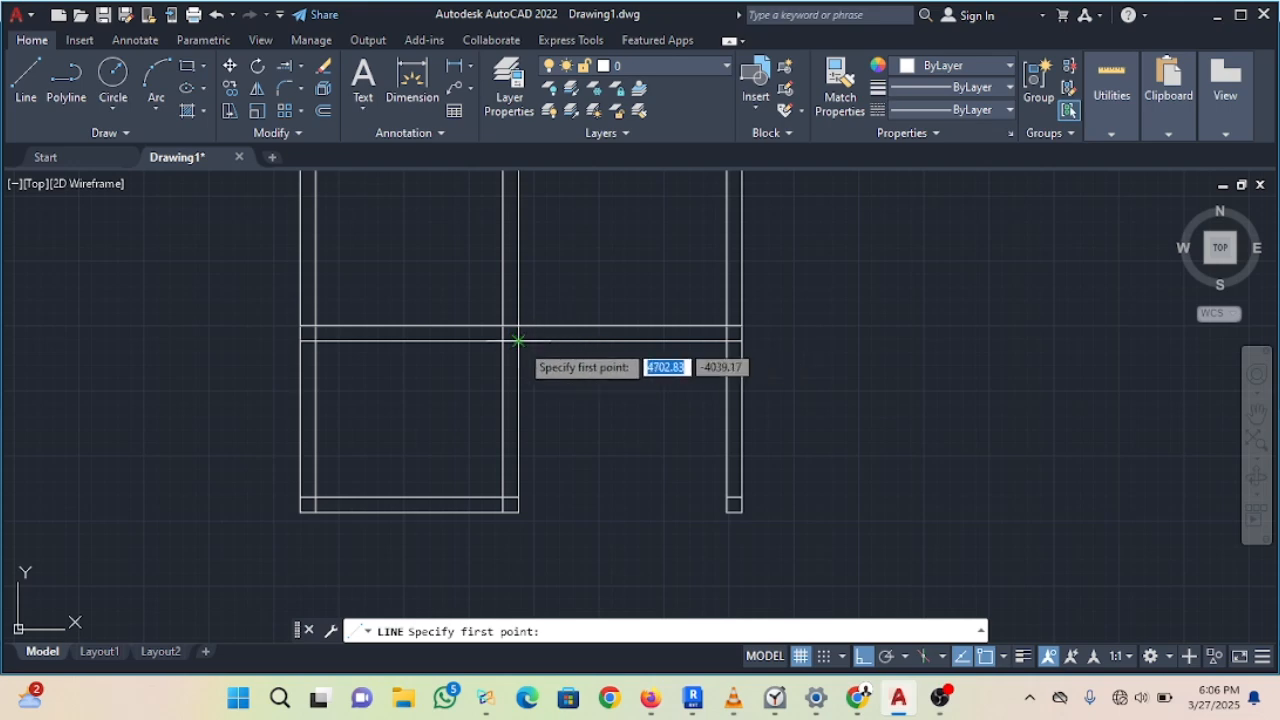
{"action": "scroll", "coordinate": [512, 334], "scroll_direction": "up", "scroll_amount": 2}
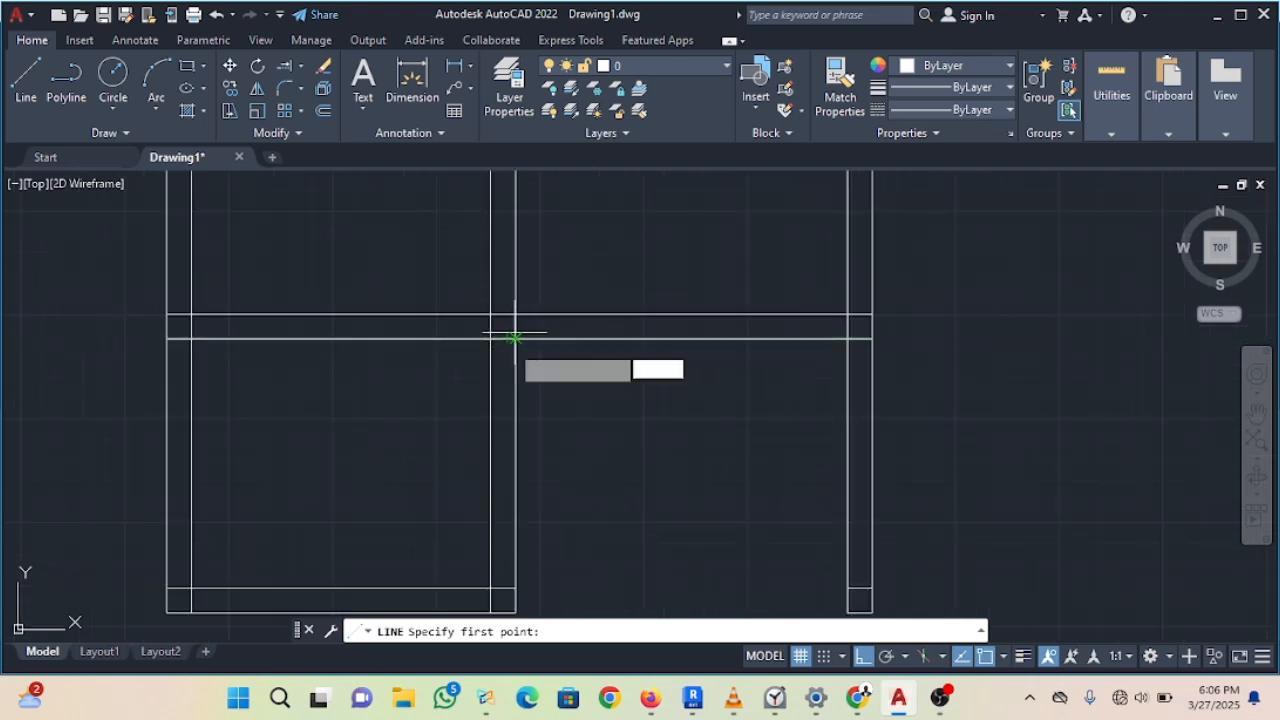
{"action": "left_click", "coordinate": [515, 402]}
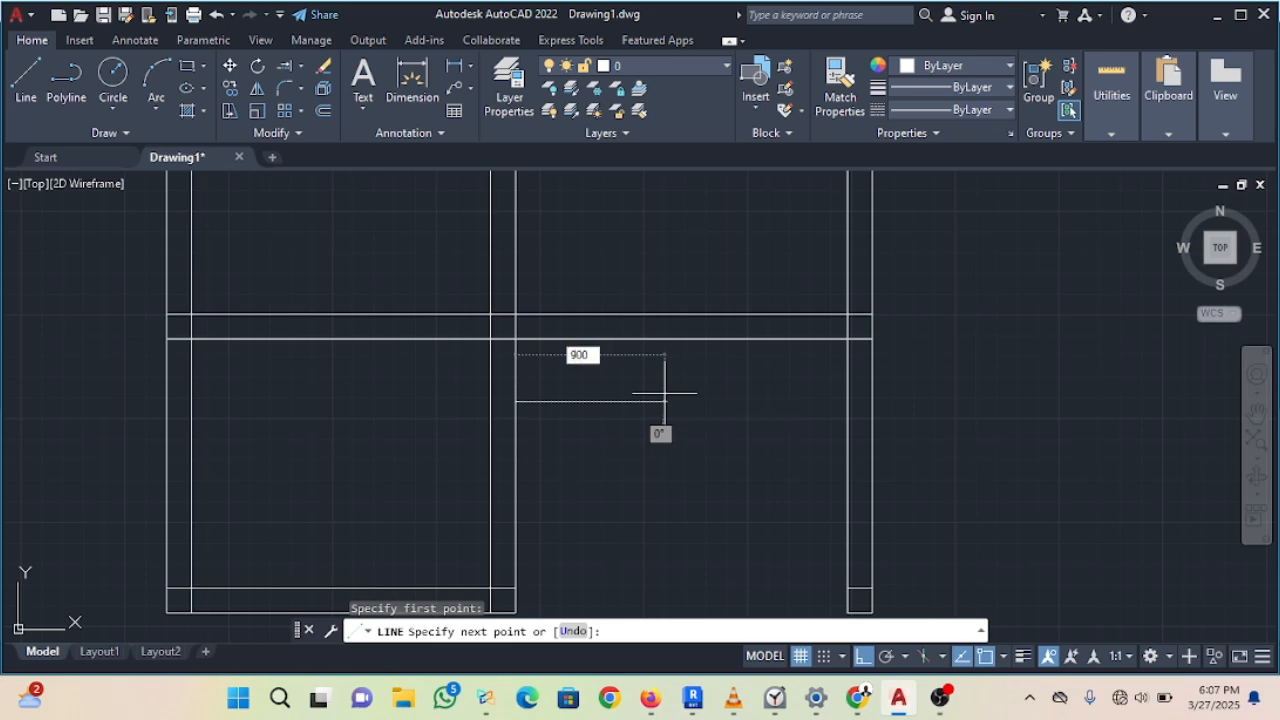
{"action": "key", "text": "Return"}
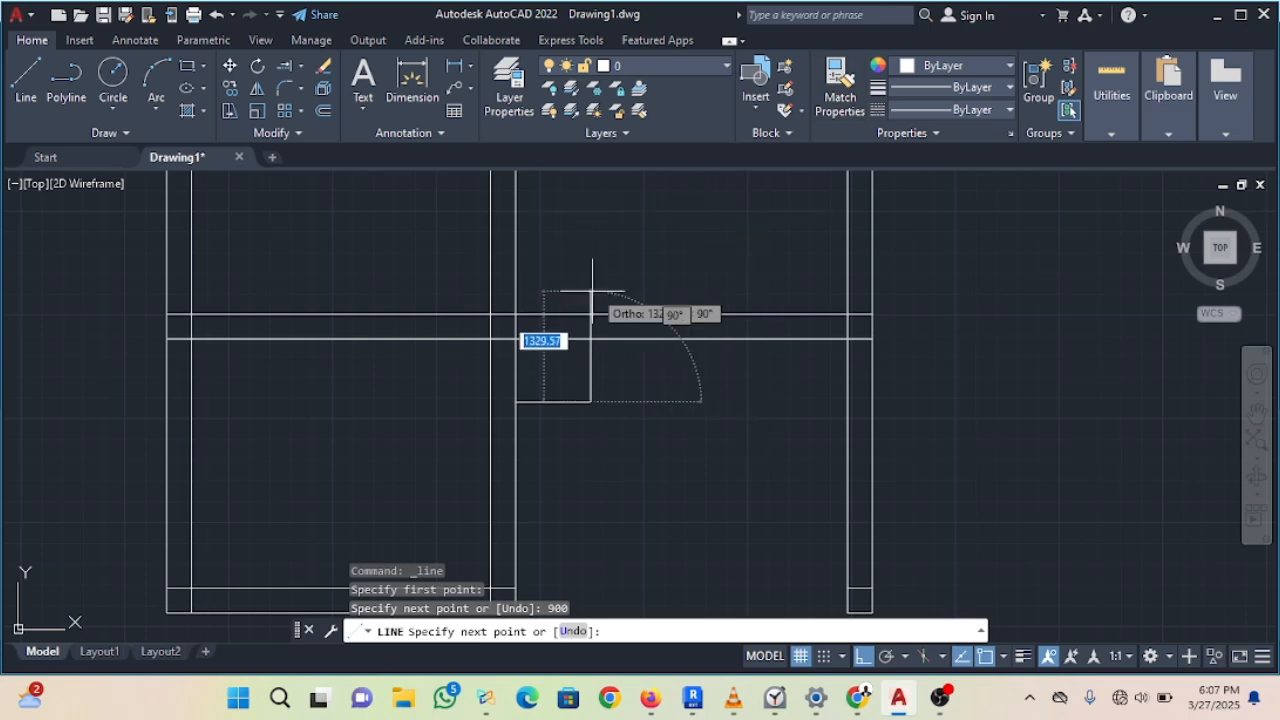
{"action": "left_click", "coordinate": [609, 247]}
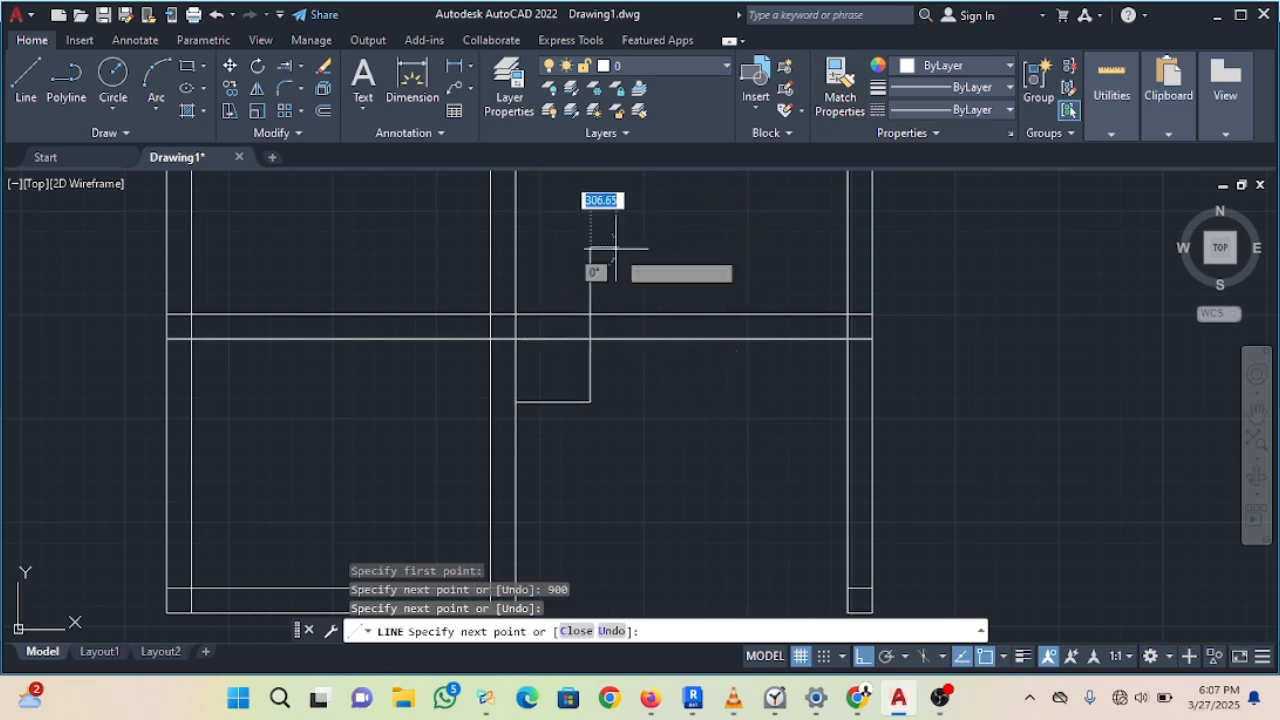
{"action": "key", "text": "Escape"}
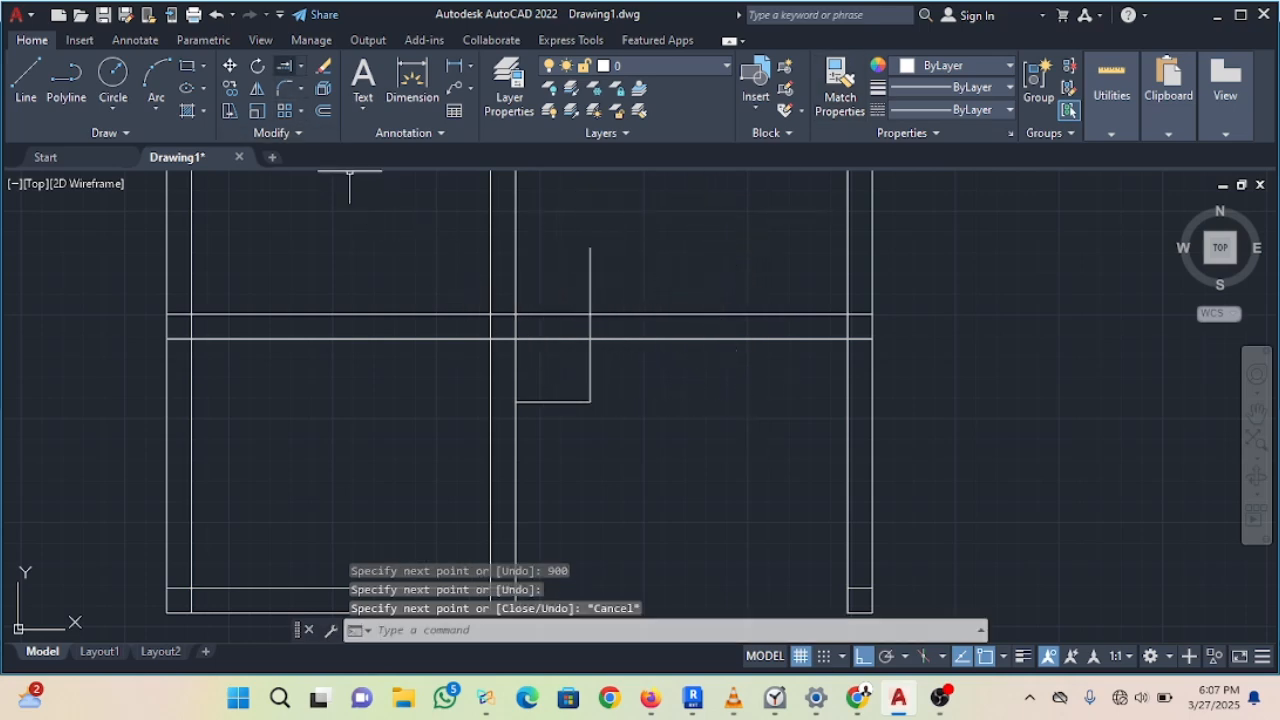
Step: Trim the middle wall lines inside the 900 mm opening and the excess guide lines, leaving only the wall's end cap
{"action": "left_click", "coordinate": [300, 66]}
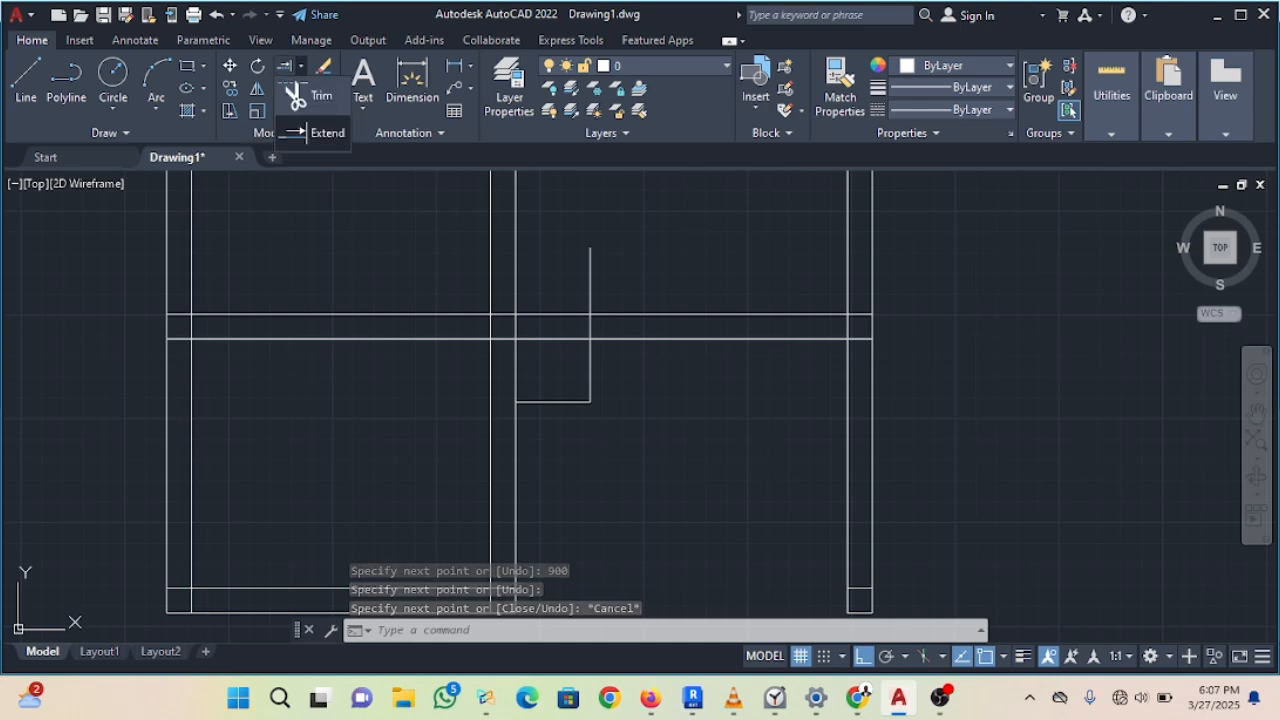
{"action": "left_click", "coordinate": [295, 92]}
{"action": "left_click", "coordinate": [531, 280]}
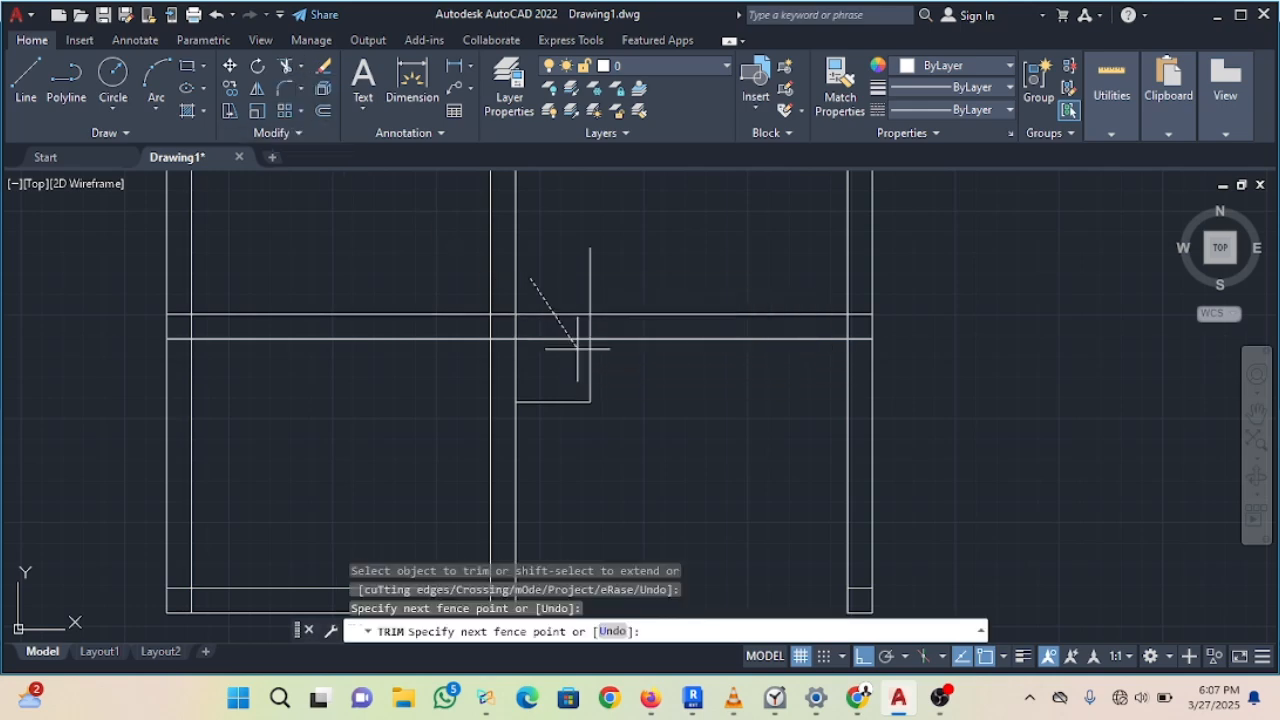
{"action": "left_click", "coordinate": [599, 377]}
{"action": "left_click", "coordinate": [532, 366]}
{"action": "left_click", "coordinate": [586, 454]}
{"action": "left_click", "coordinate": [568, 243]}
{"action": "left_click", "coordinate": [607, 279]}
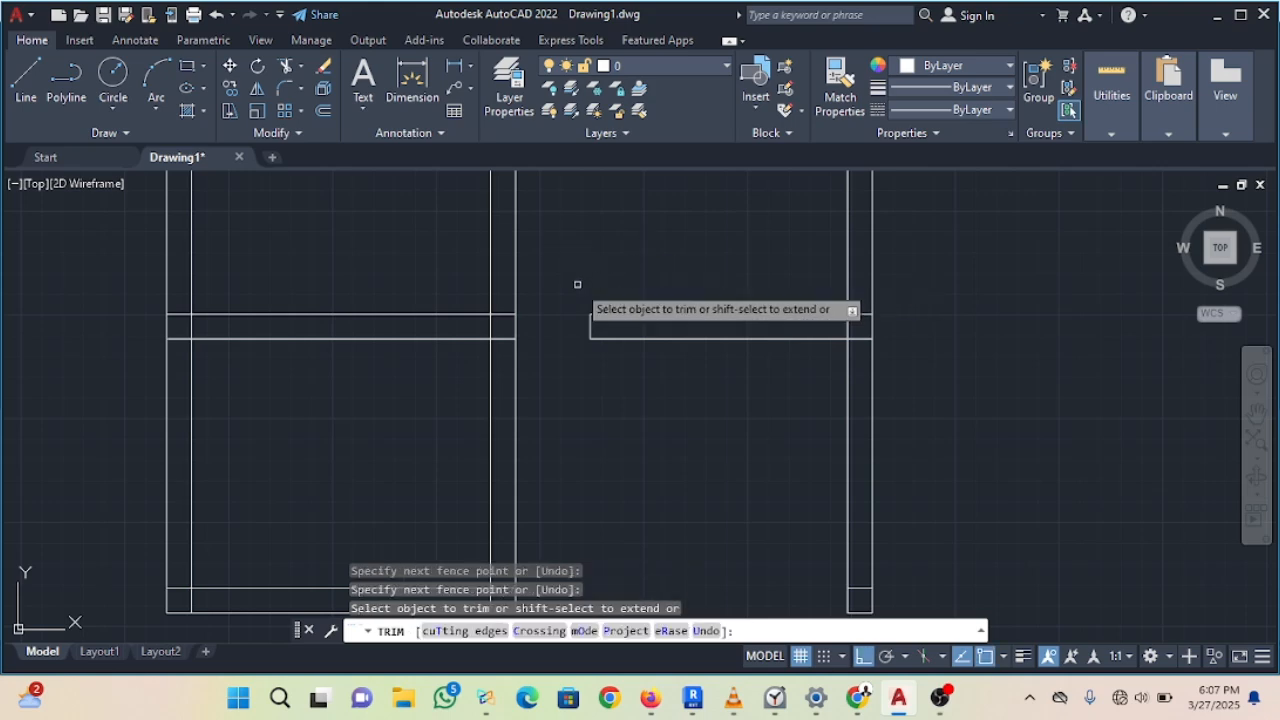
Step: Examine the opening beside the central wall and the surrounding room layout
{"action": "scroll", "coordinate": [563, 371], "scroll_direction": "up", "scroll_amount": 2}
{"action": "middle_click_drag", "start_coordinate": [563, 389], "coordinate": [603, 527]}
{"action": "right_click", "coordinate": [603, 527]}
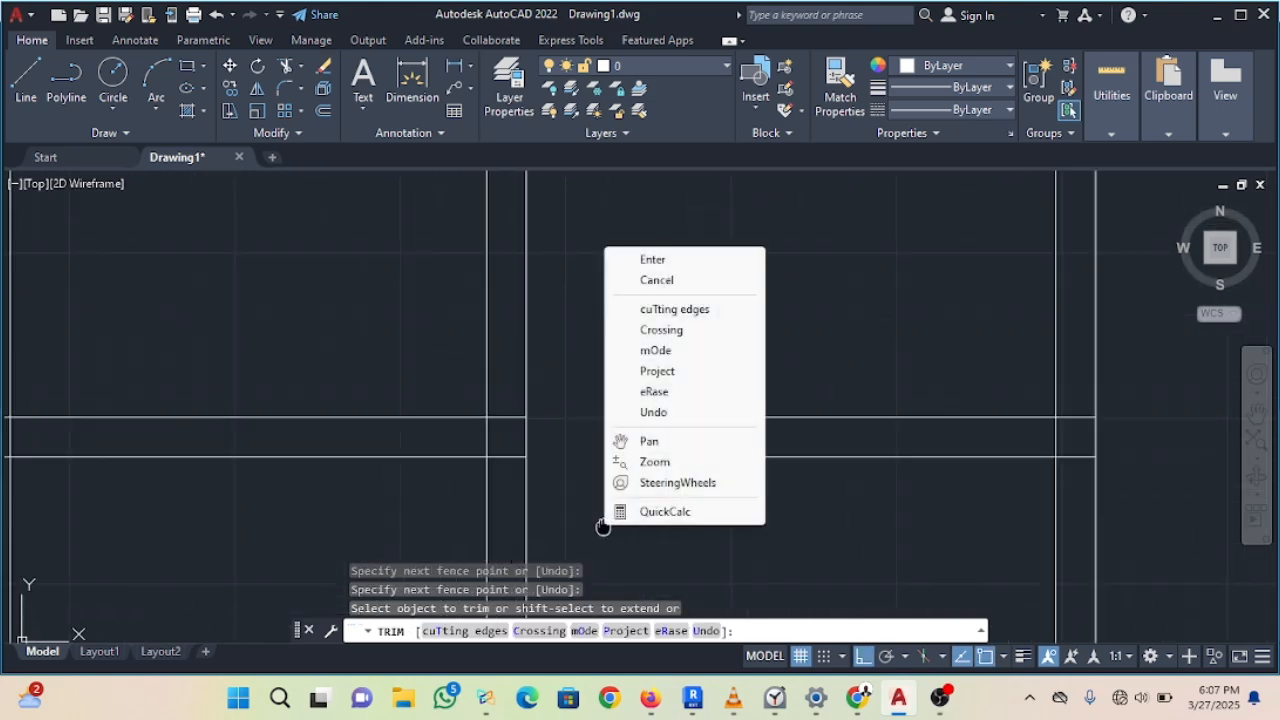
{"action": "right_click", "coordinate": [568, 360]}
{"action": "right_click", "coordinate": [619, 313]}
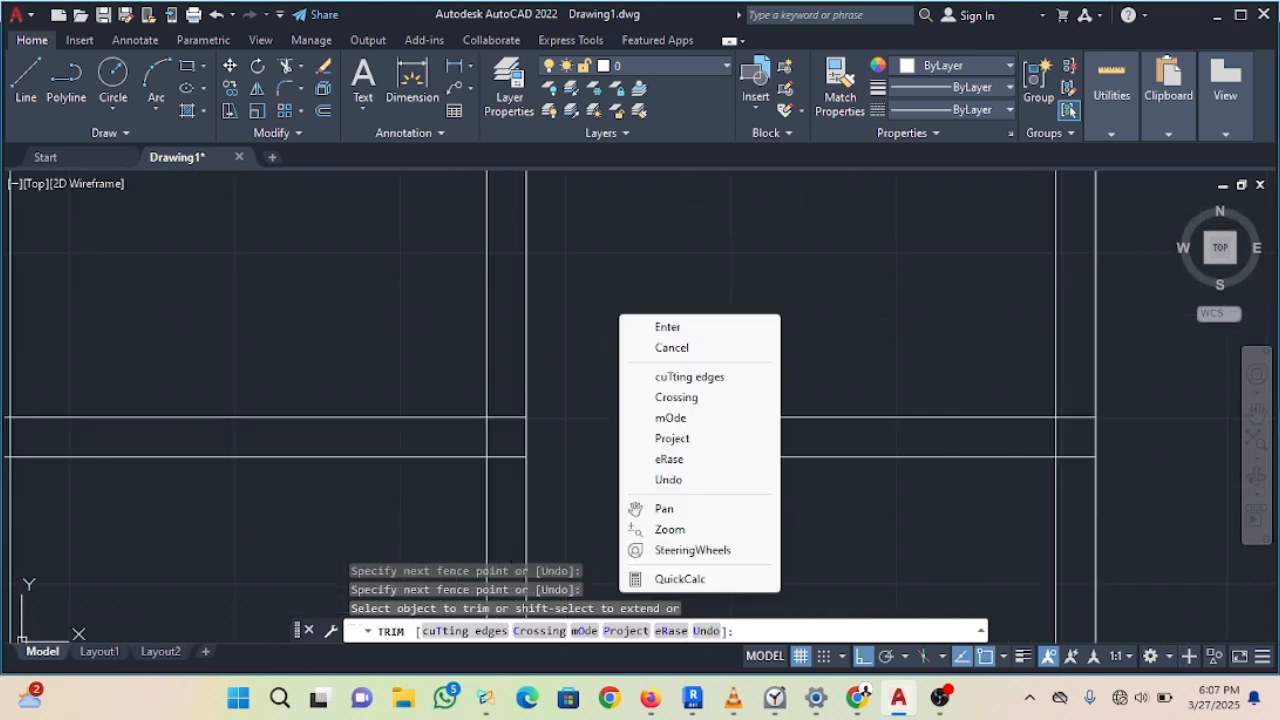
{"action": "right_click", "coordinate": [605, 296]}
{"action": "scroll", "coordinate": [595, 300], "scroll_direction": "down", "scroll_amount": 3}
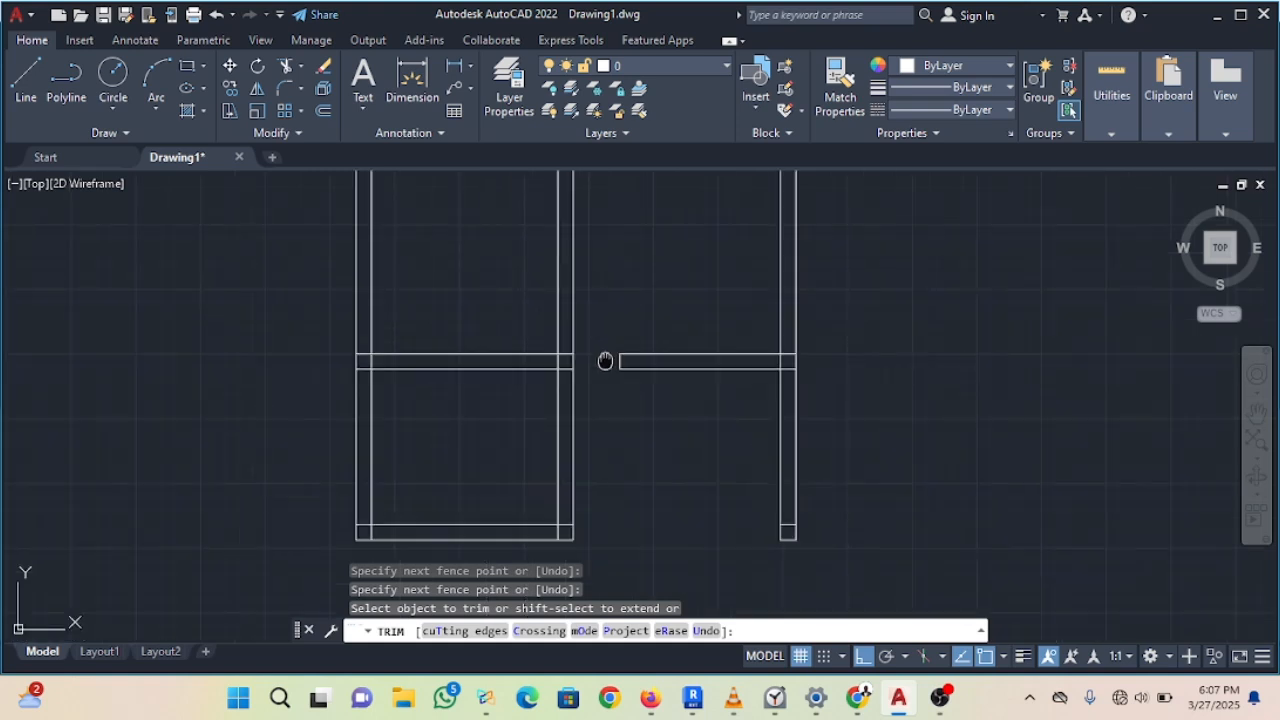
{"action": "scroll", "coordinate": [611, 413], "scroll_direction": "up", "scroll_amount": 4}
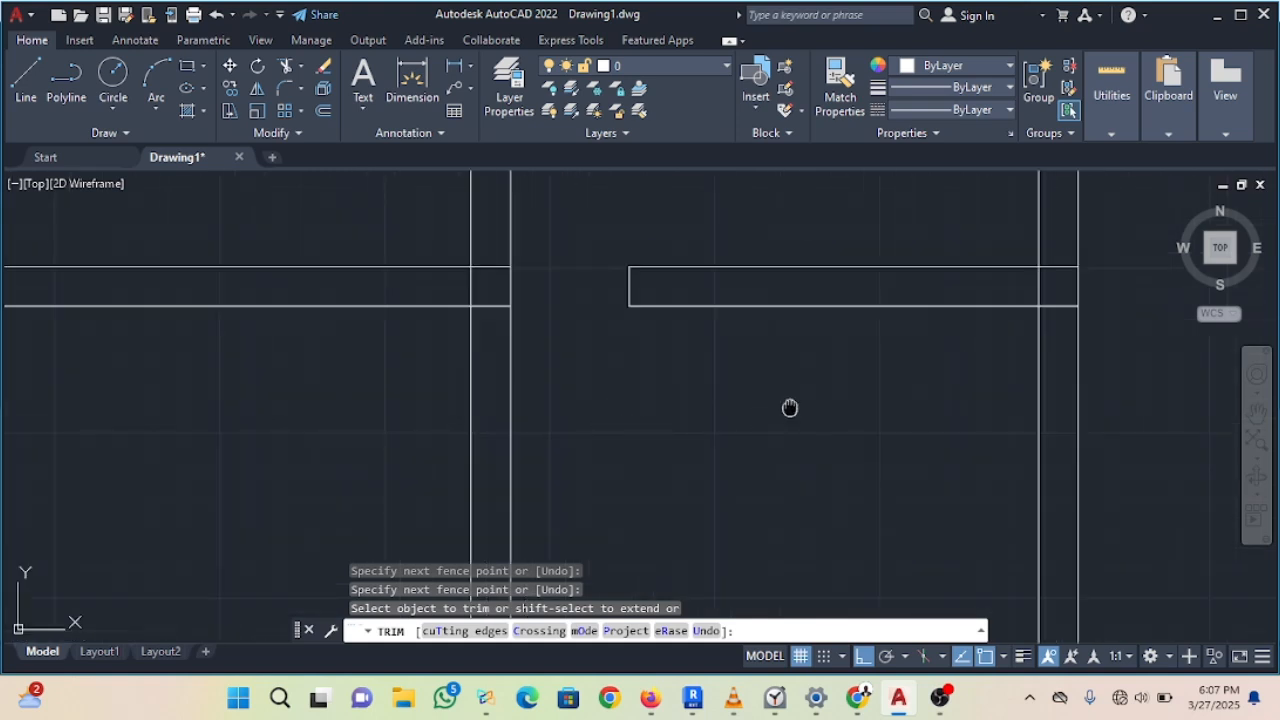
{"action": "scroll", "coordinate": [810, 373], "scroll_direction": "down", "scroll_amount": 2}
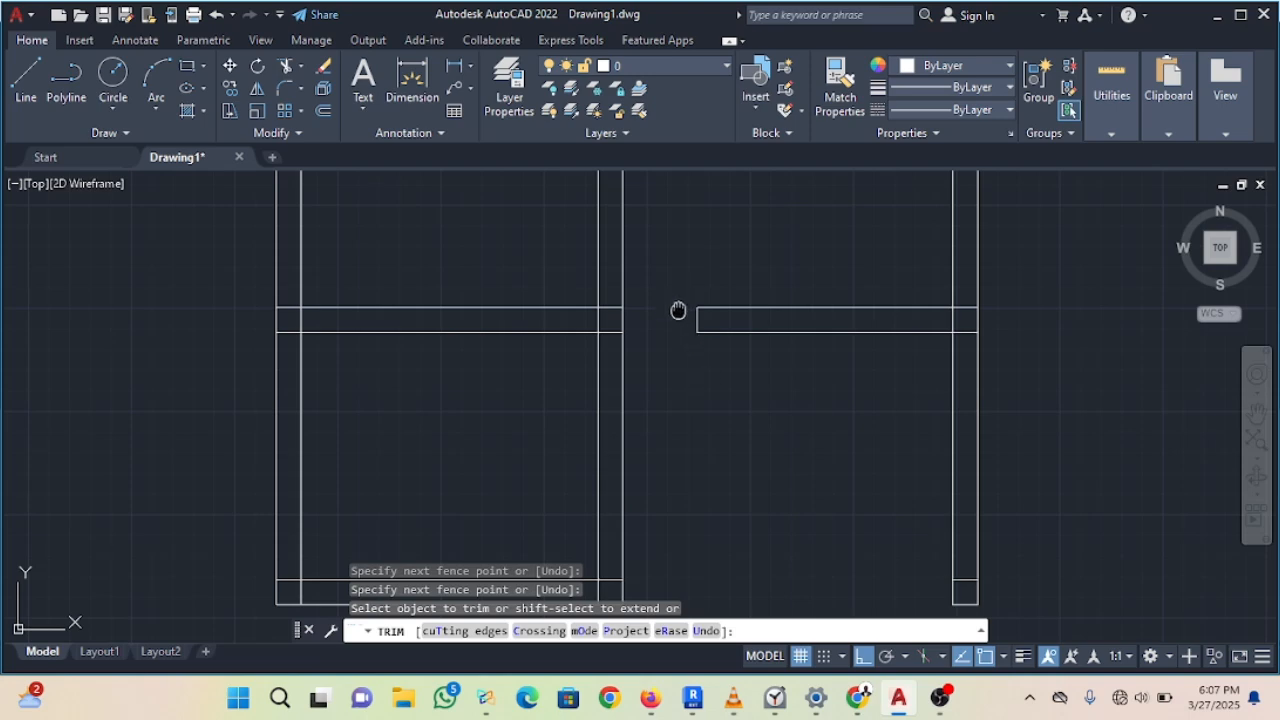
{"action": "scroll", "coordinate": [752, 432], "scroll_direction": "down", "scroll_amount": 2}
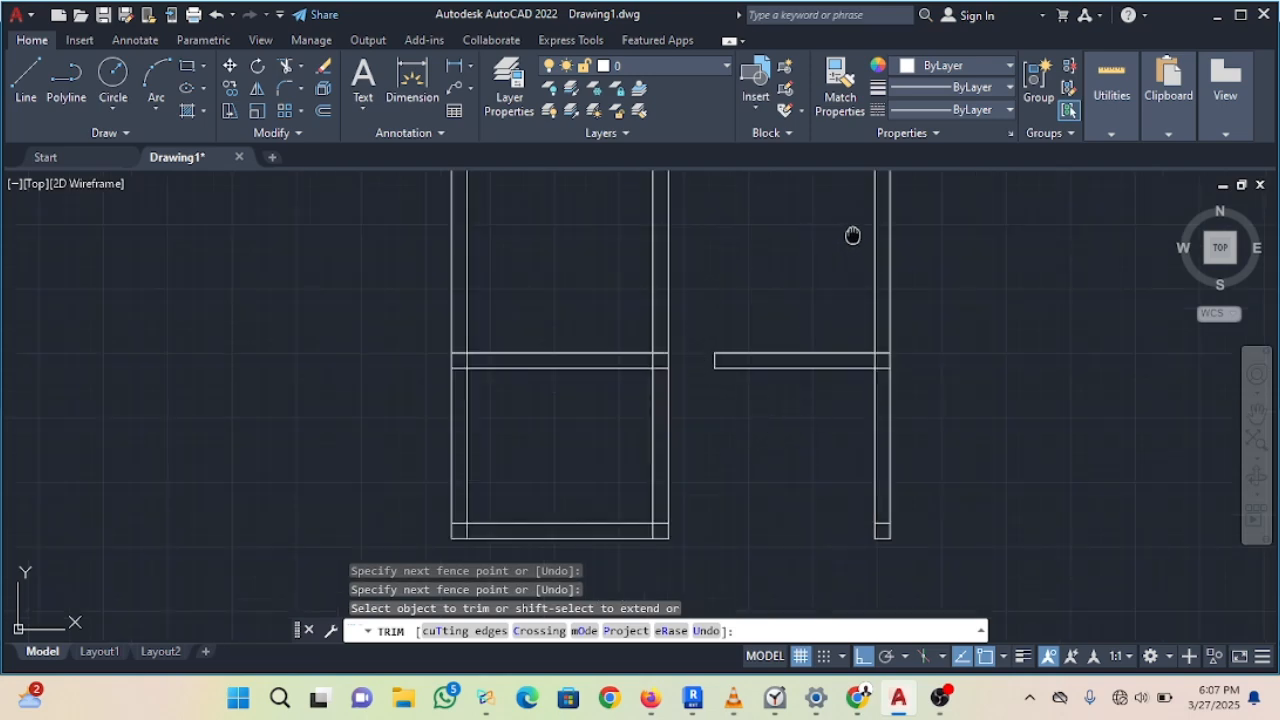
{"action": "scroll", "coordinate": [787, 245], "scroll_direction": "down", "scroll_amount": 2}
{"action": "middle_click_drag", "start_coordinate": [787, 245], "coordinate": [778, 409]}
{"action": "scroll", "coordinate": [772, 407], "scroll_direction": "up", "scroll_amount": 2}
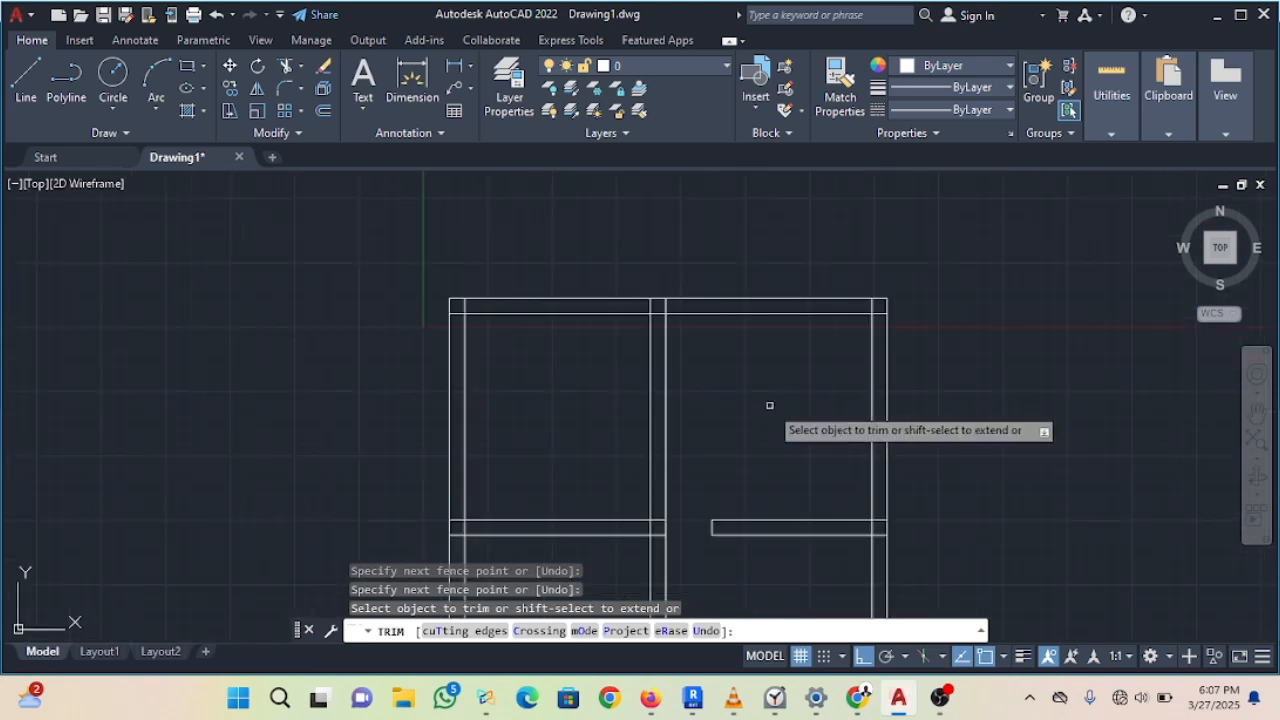
{"action": "middle_click_drag", "start_coordinate": [703, 446], "coordinate": [622, 410]}
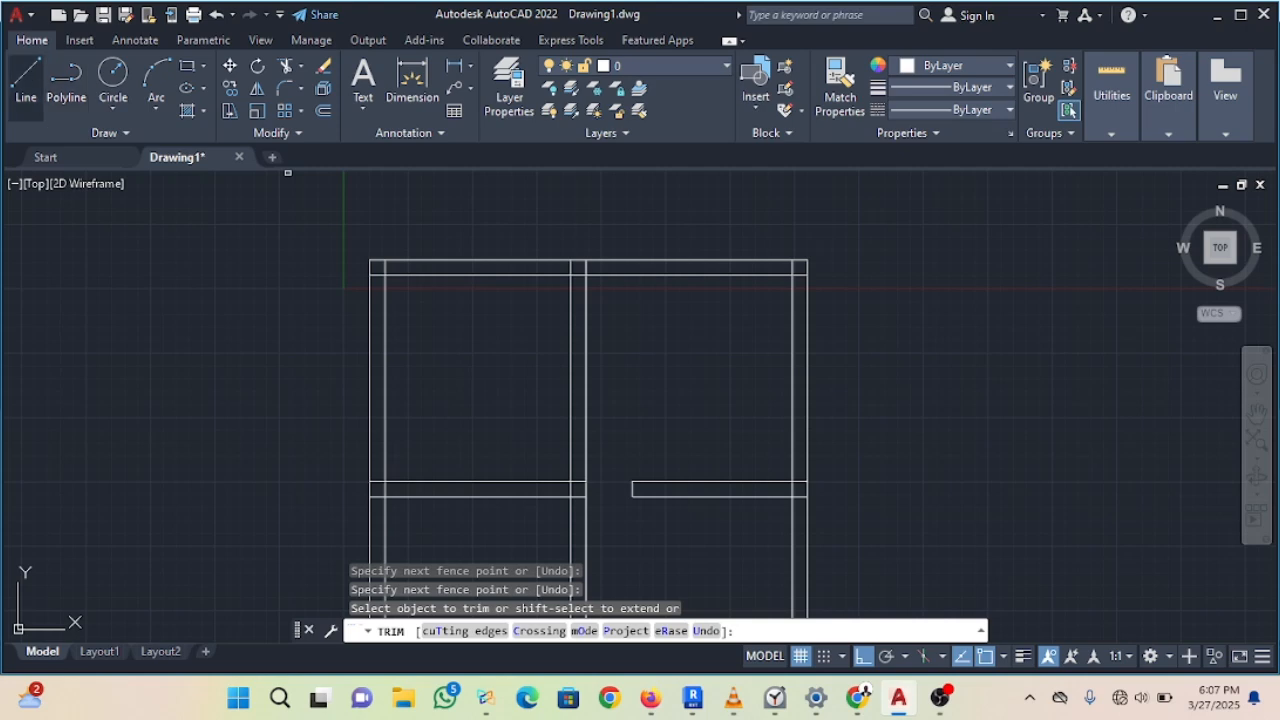
Step: Draw a 3100 mm line leftward from the right wall's inner face, 2000 mm above the middle wall, and continue down to that wall's end corner
{"action": "left_click", "coordinate": [26, 80]}
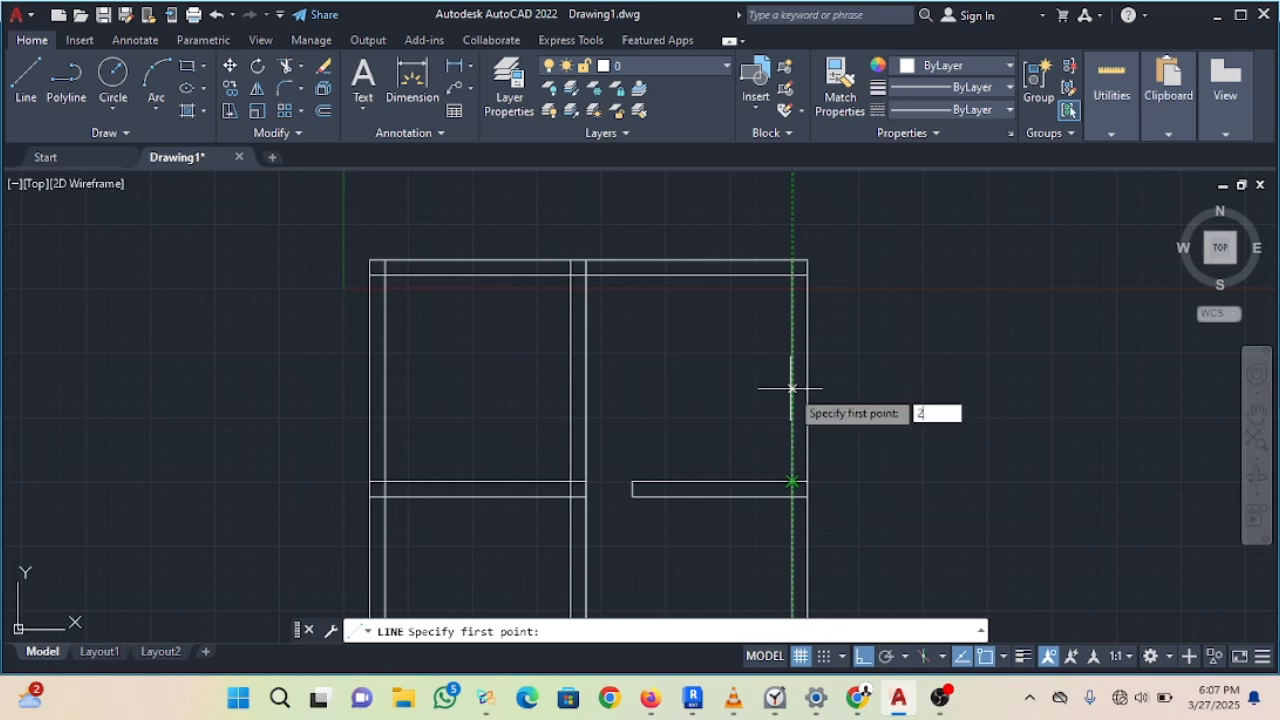
{"action": "key", "text": "Return"}
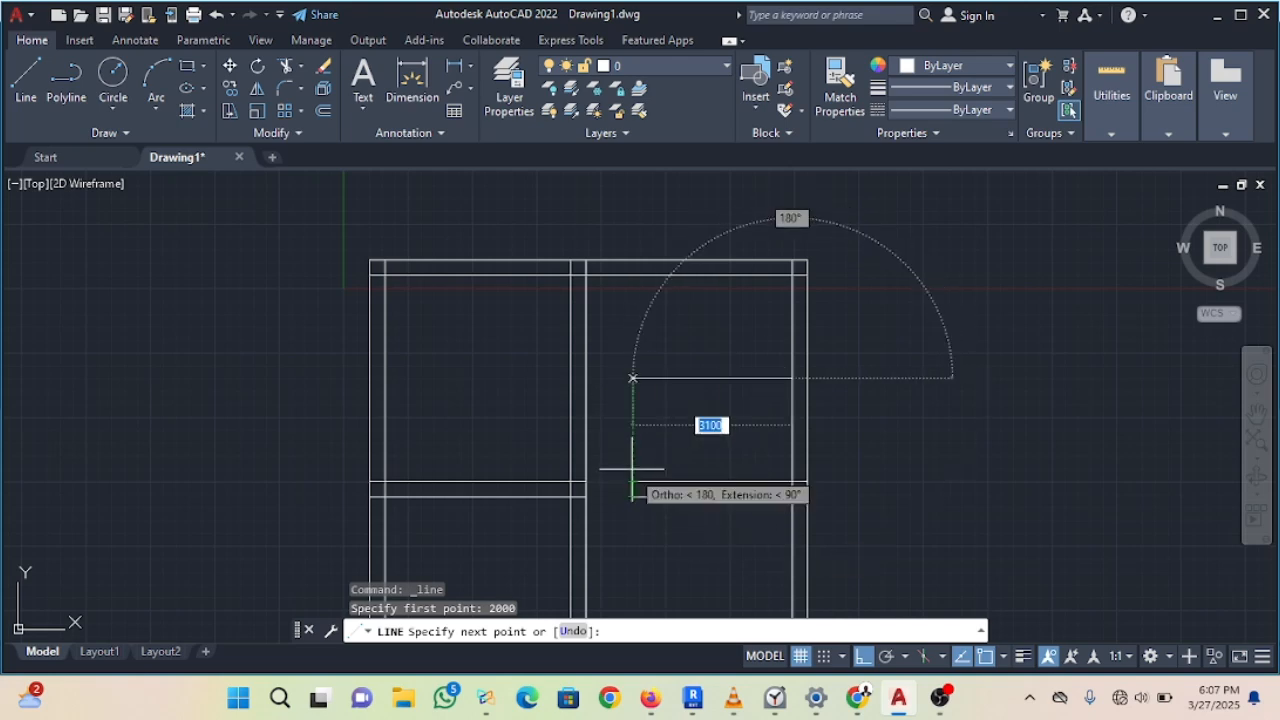
{"action": "left_click", "coordinate": [632, 378]}
{"action": "scroll", "coordinate": [628, 487], "scroll_direction": "up", "scroll_amount": 2}
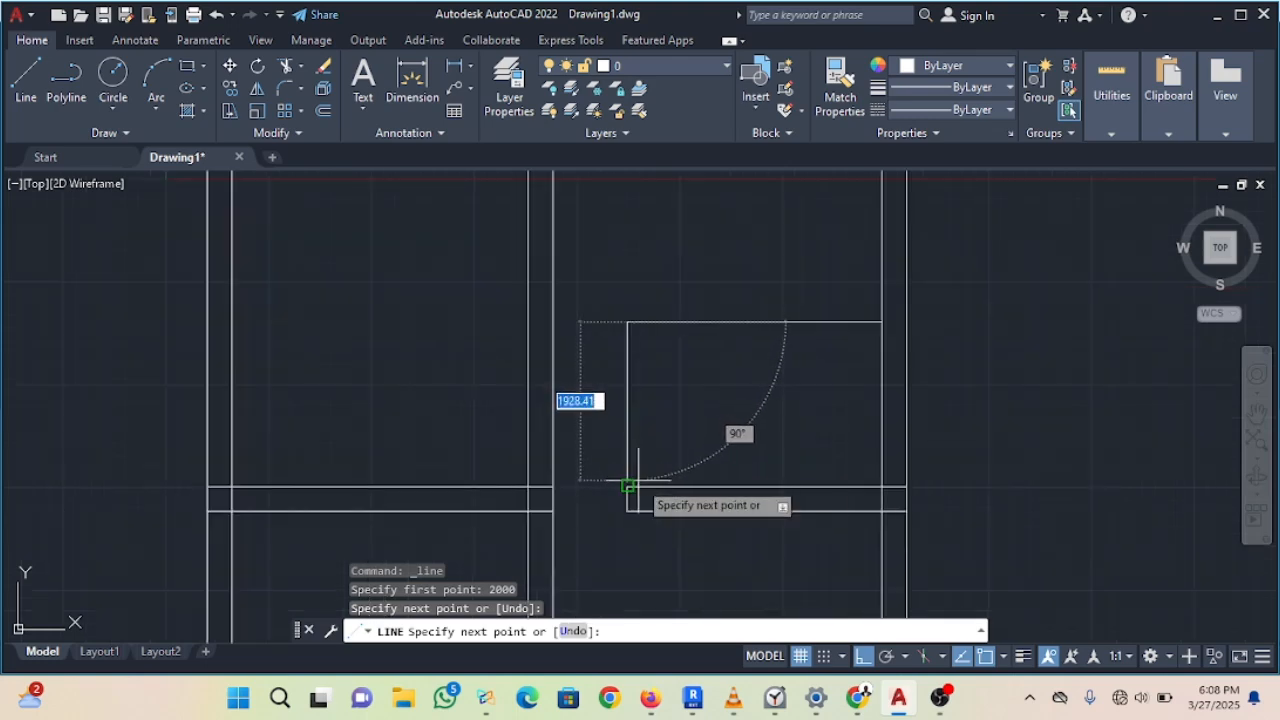
{"action": "left_click", "coordinate": [630, 486]}
{"action": "key", "text": "Escape"}
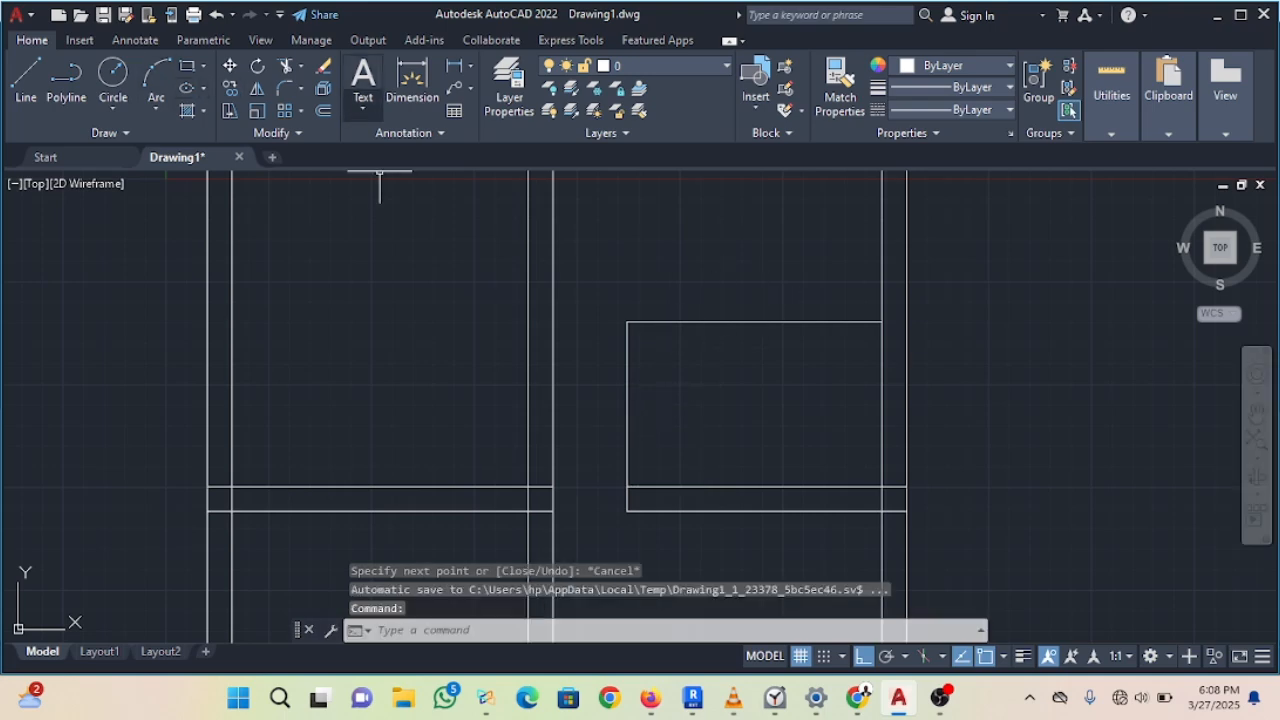
Step: Offset the small room's new horizontal and vertical lines 300 mm inward to give its walls thickness
{"action": "key", "text": "Return"}
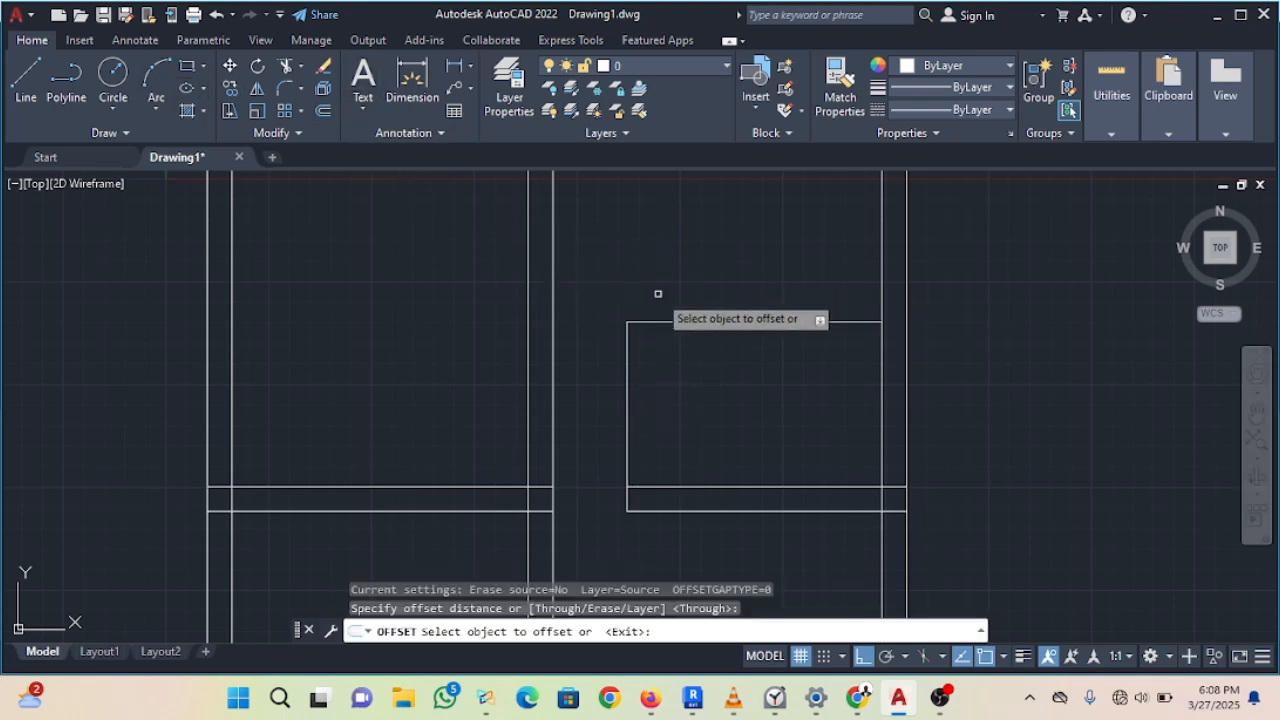
{"action": "left_click", "coordinate": [686, 323]}
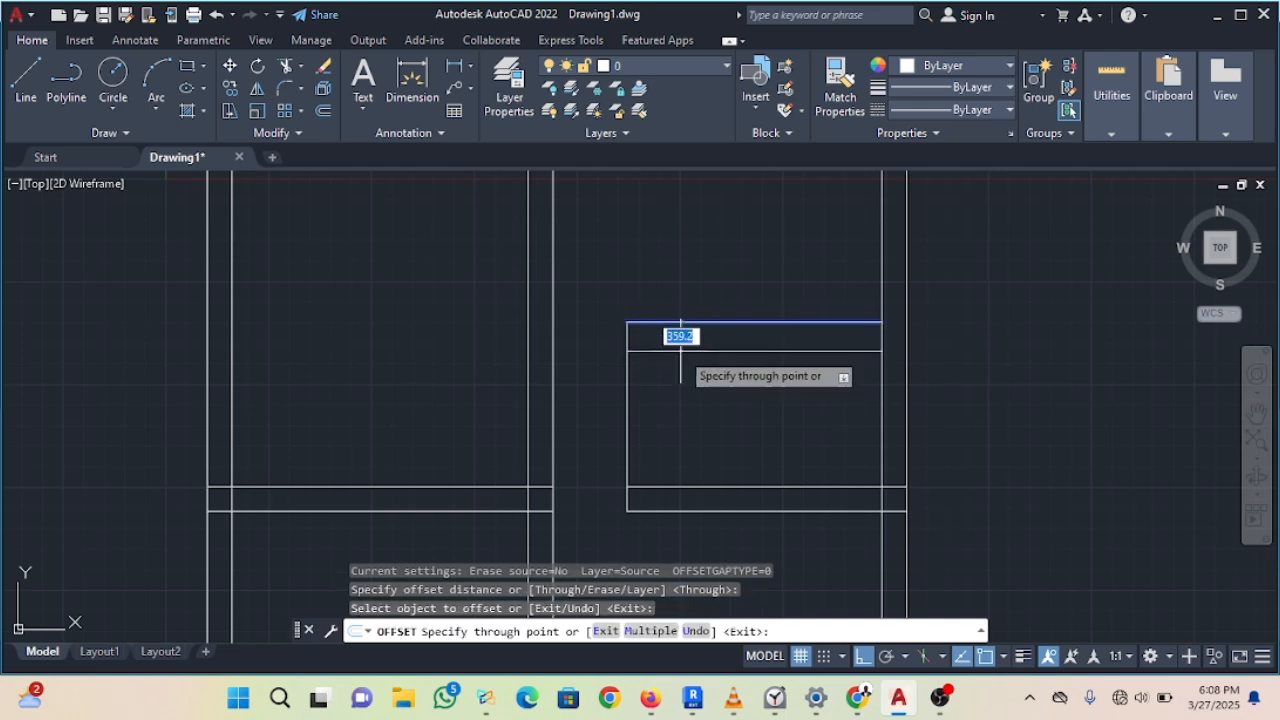
{"action": "type", "text": "300"}
{"action": "key", "text": "Return"}
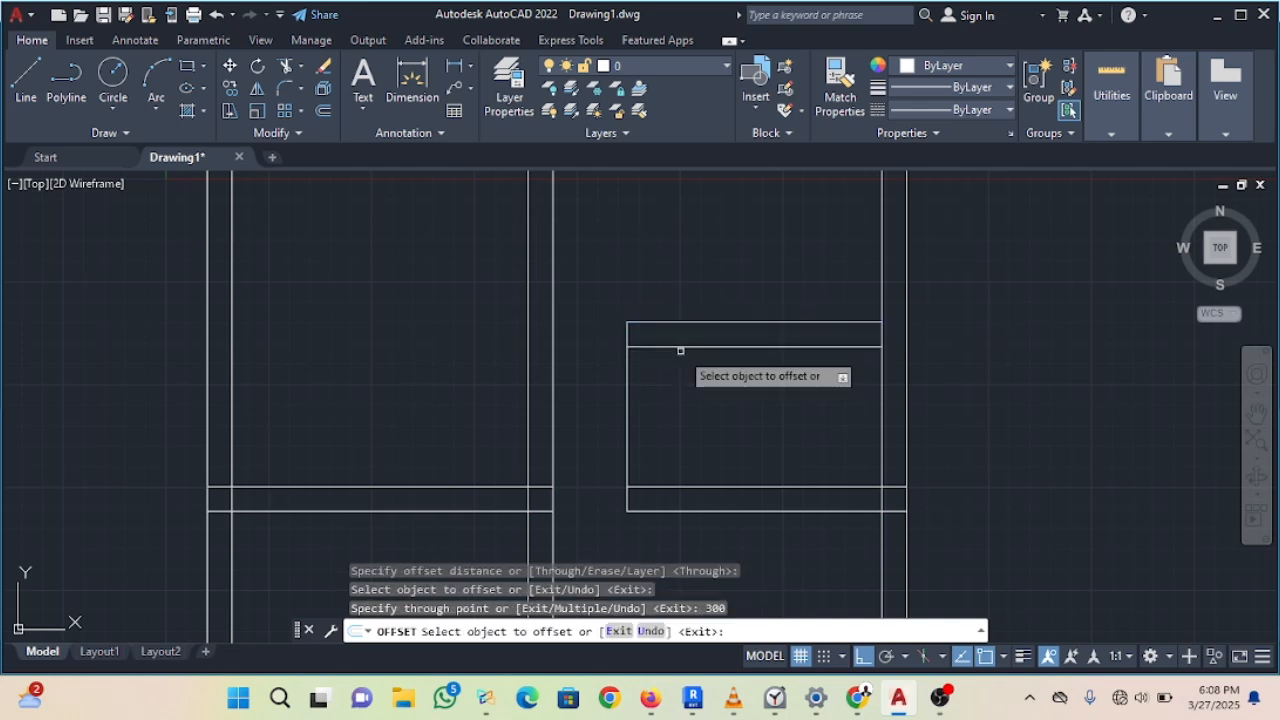
{"action": "left_click", "coordinate": [625, 388]}
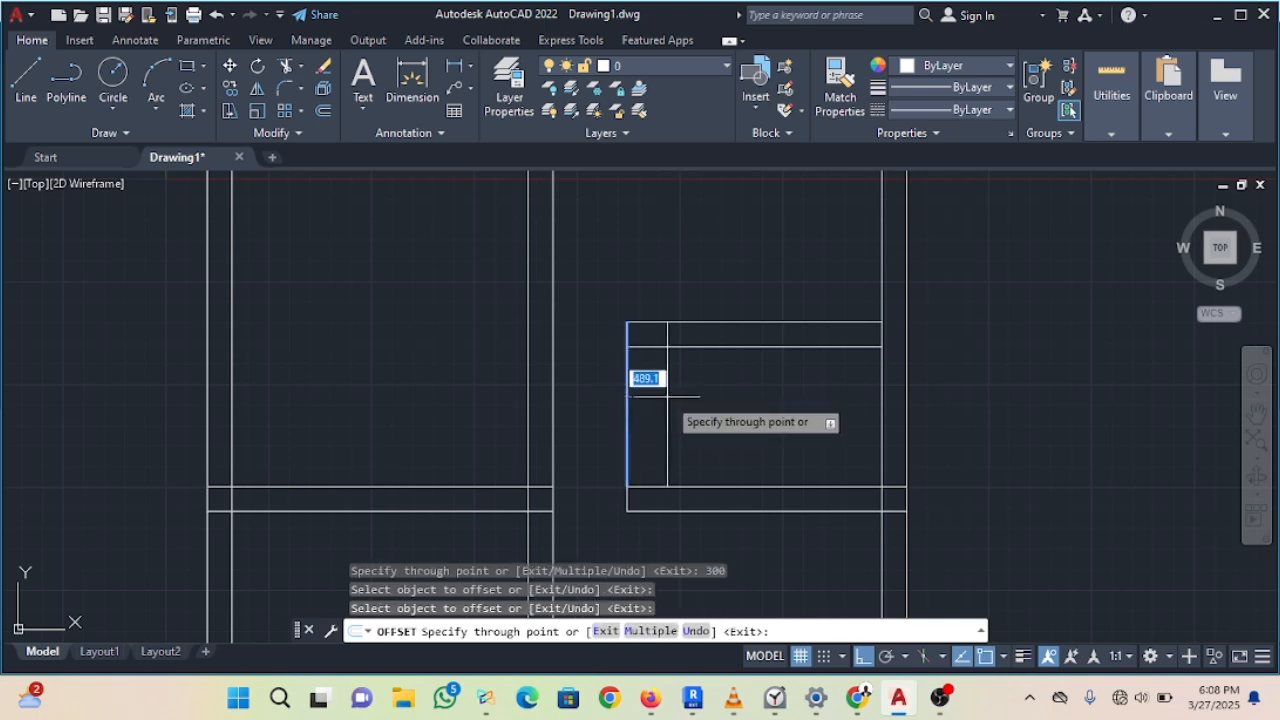
{"action": "type", "text": "300"}
{"action": "key", "text": "Return"}
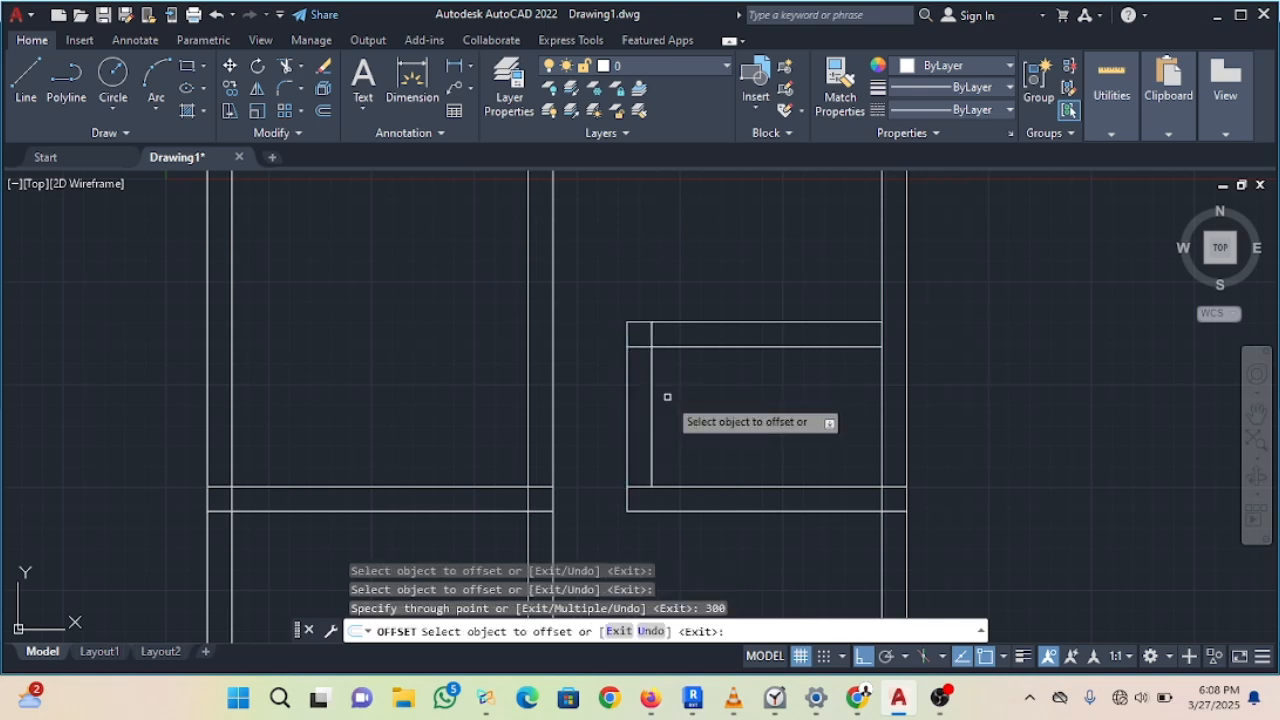
{"action": "key", "text": "Escape"}
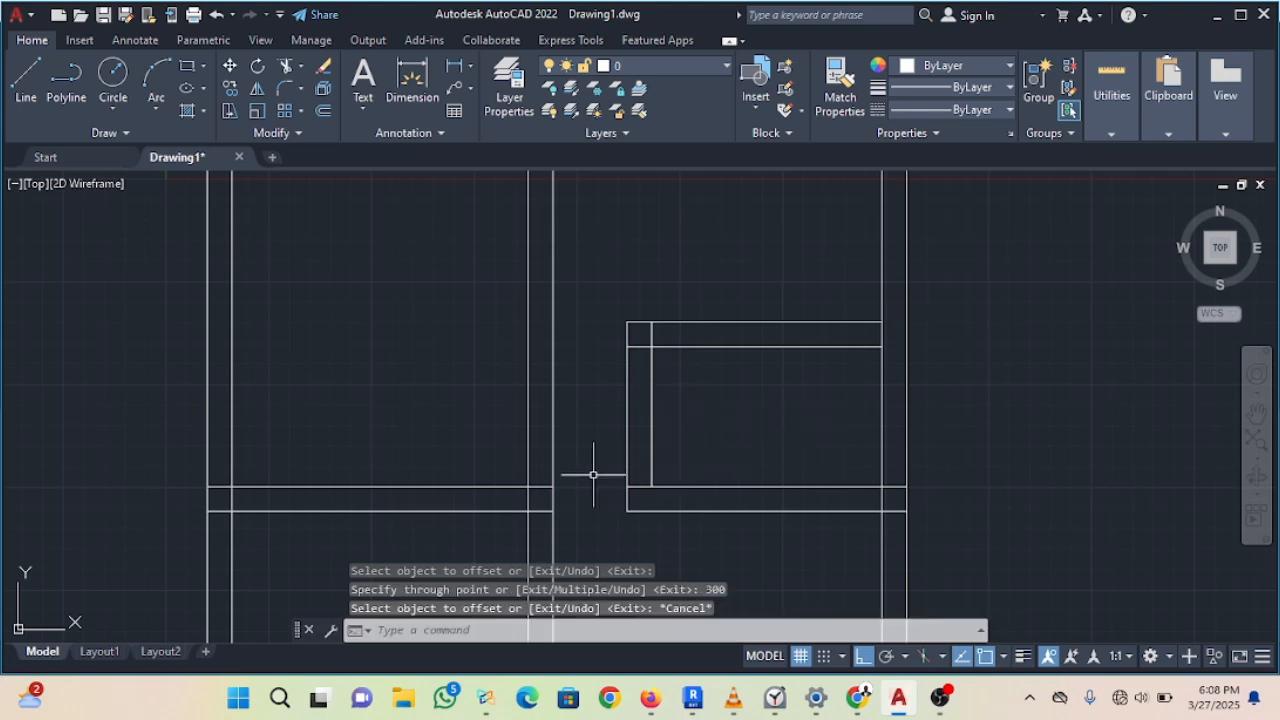
{"action": "scroll", "coordinate": [593, 475], "scroll_direction": "up", "scroll_amount": 2}
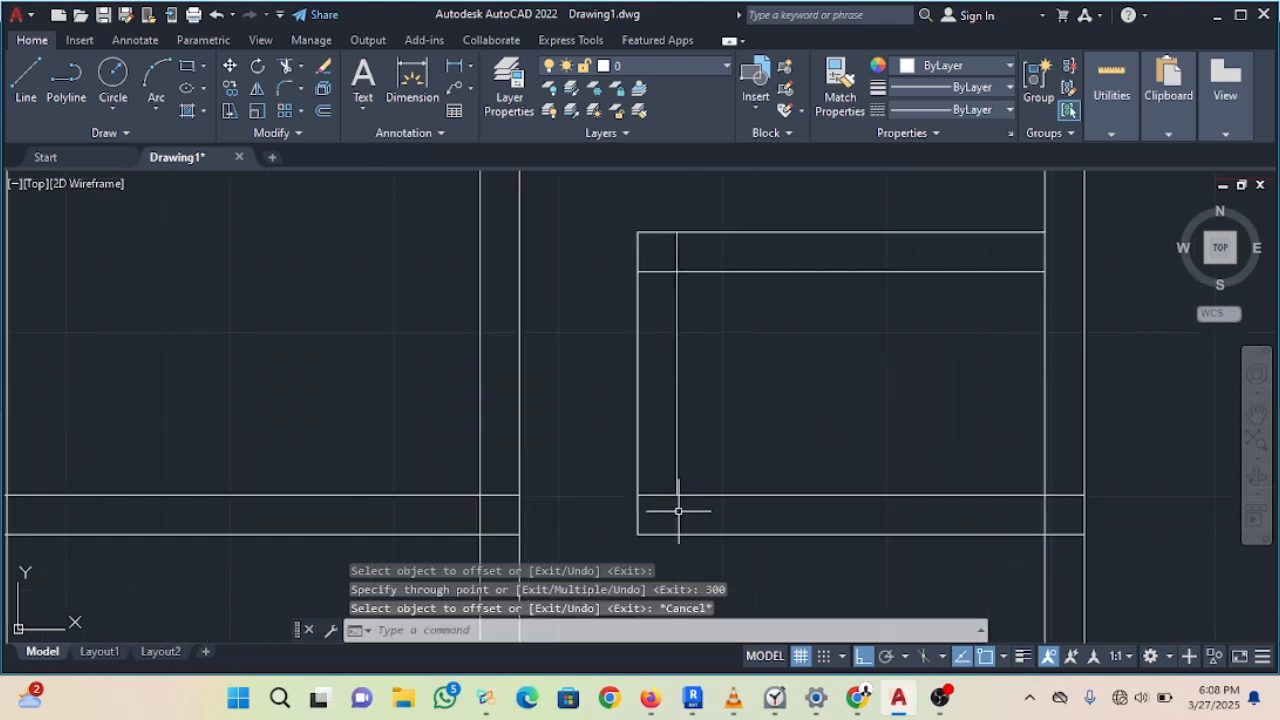
Step: Draw guide lines from the small room's inner left wall line: down below the lower wall, 900 mm right, and up across that wall
{"action": "scroll", "coordinate": [783, 536], "scroll_direction": "down", "scroll_amount": 3}
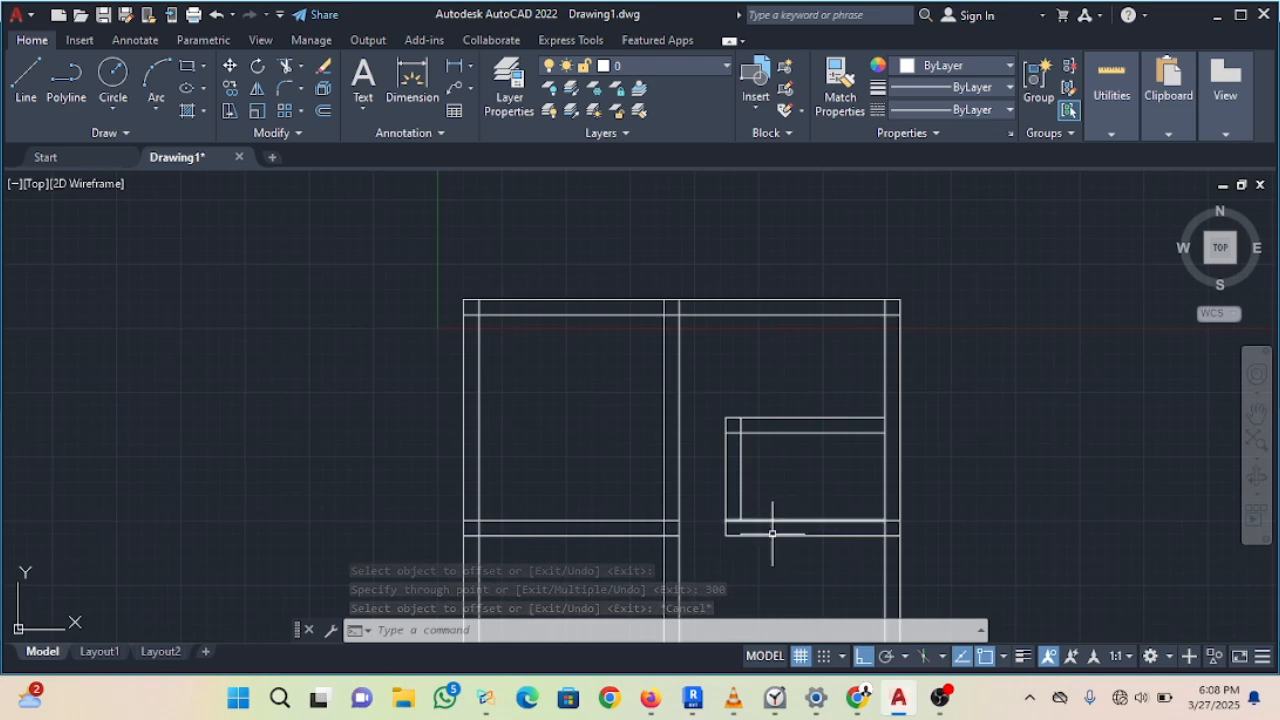
{"action": "scroll", "coordinate": [772, 554], "scroll_direction": "up", "scroll_amount": 2}
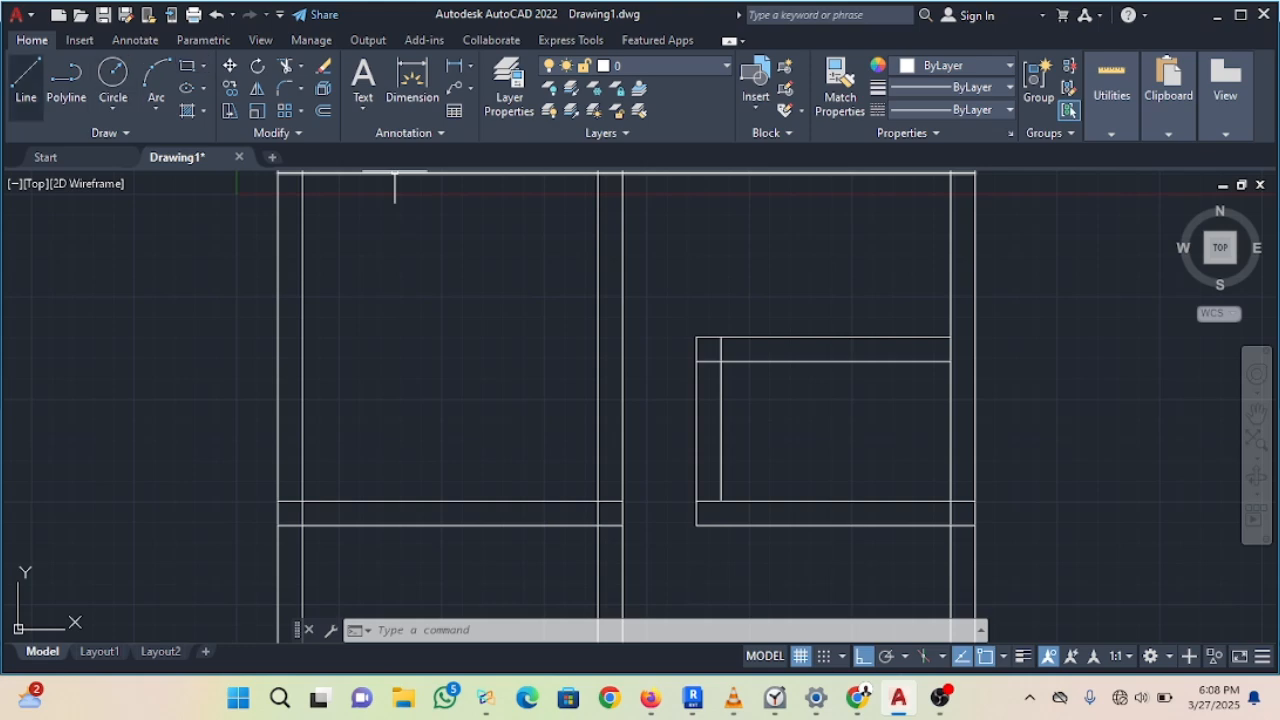
{"action": "left_click", "coordinate": [26, 80]}
{"action": "key", "text": "Escape"}
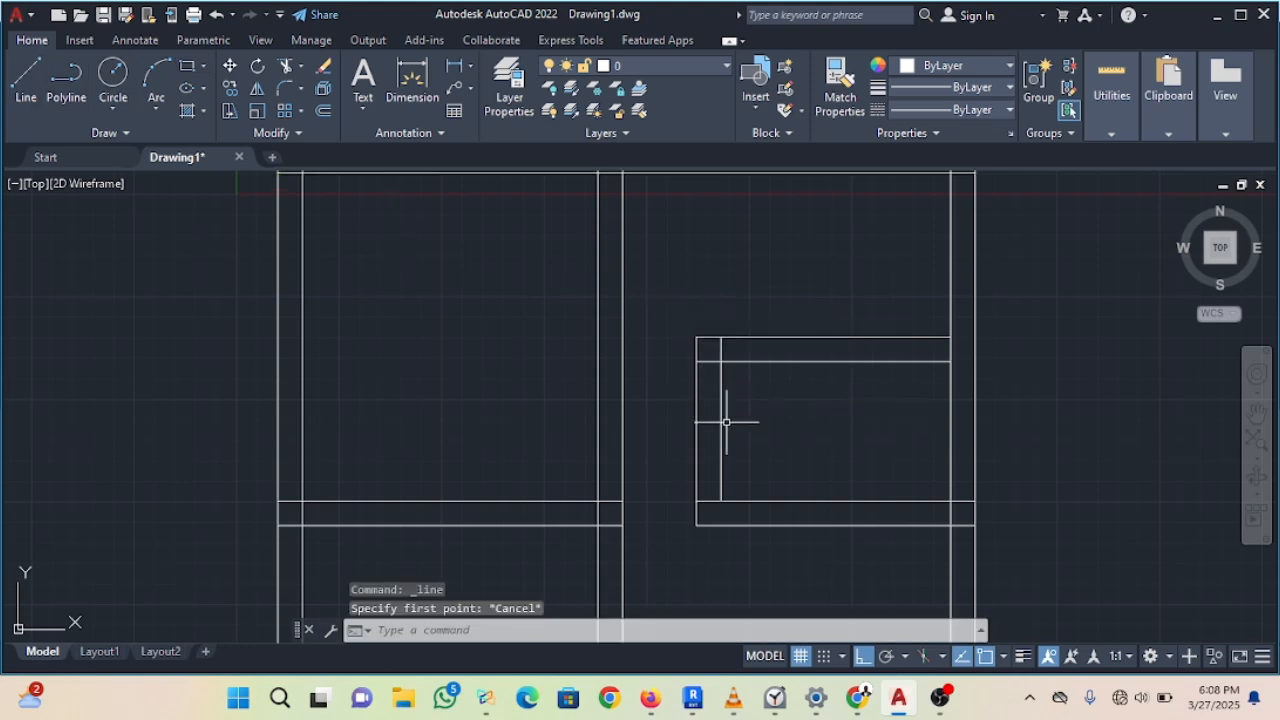
{"action": "key", "text": "space"}
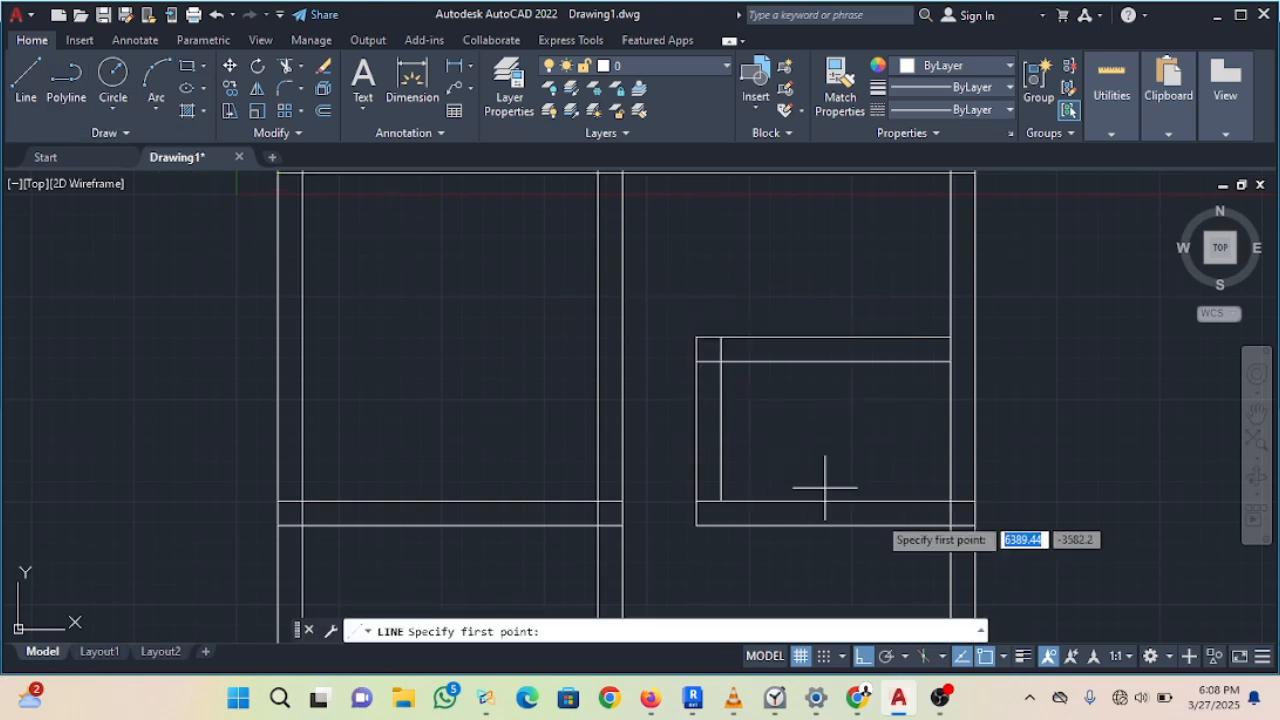
{"action": "middle_click_drag", "start_coordinate": [829, 491], "coordinate": [803, 426]}
{"action": "scroll", "coordinate": [786, 456], "scroll_direction": "up", "scroll_amount": 2}
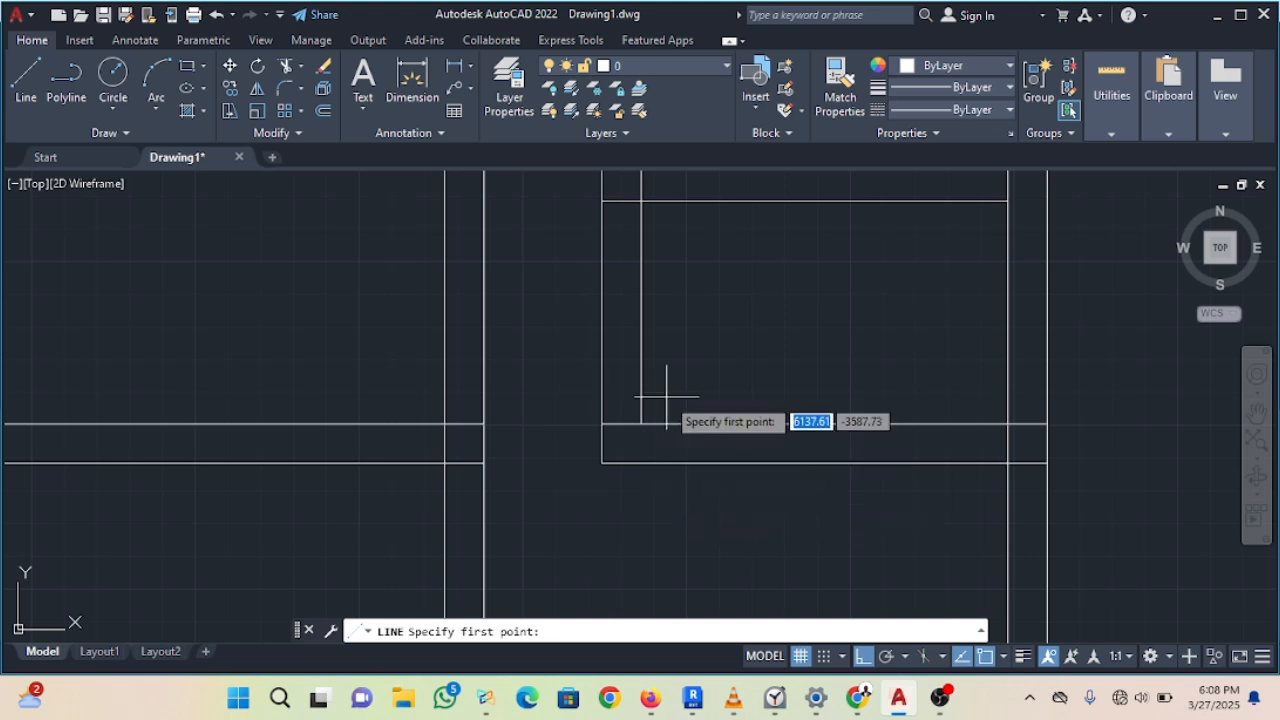
{"action": "left_click", "coordinate": [641, 462]}
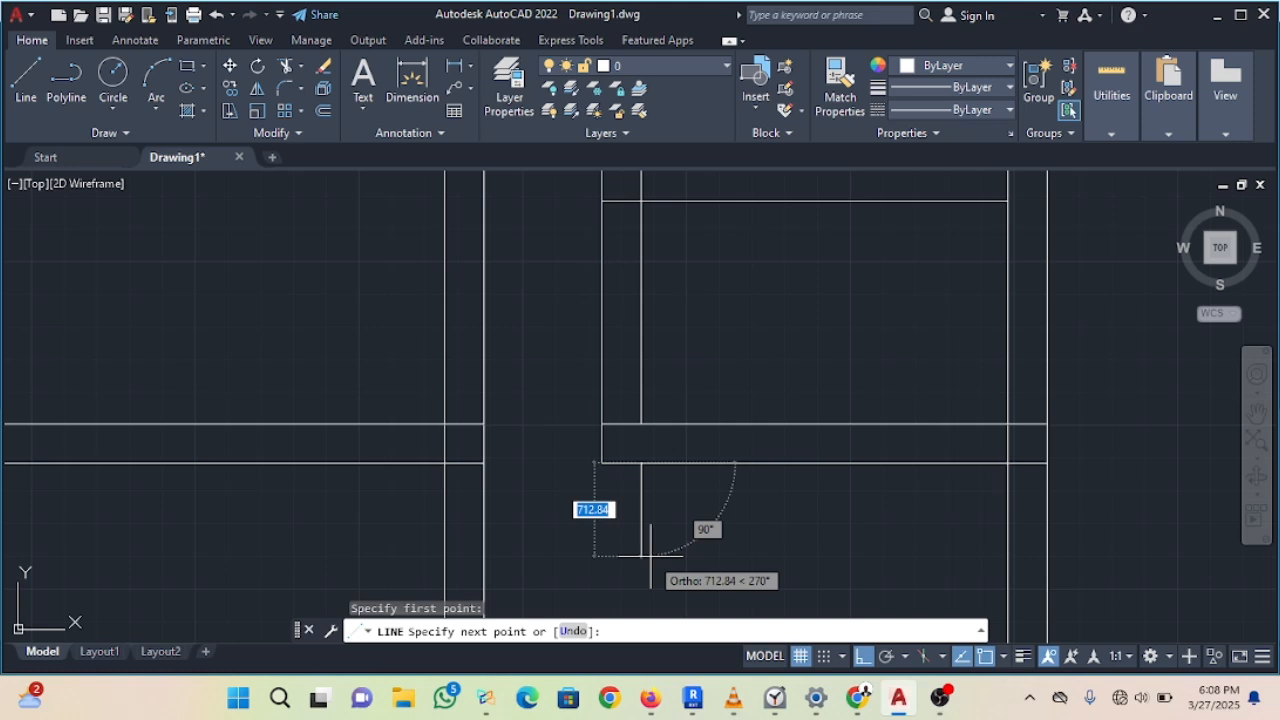
{"action": "left_click", "coordinate": [650, 555]}
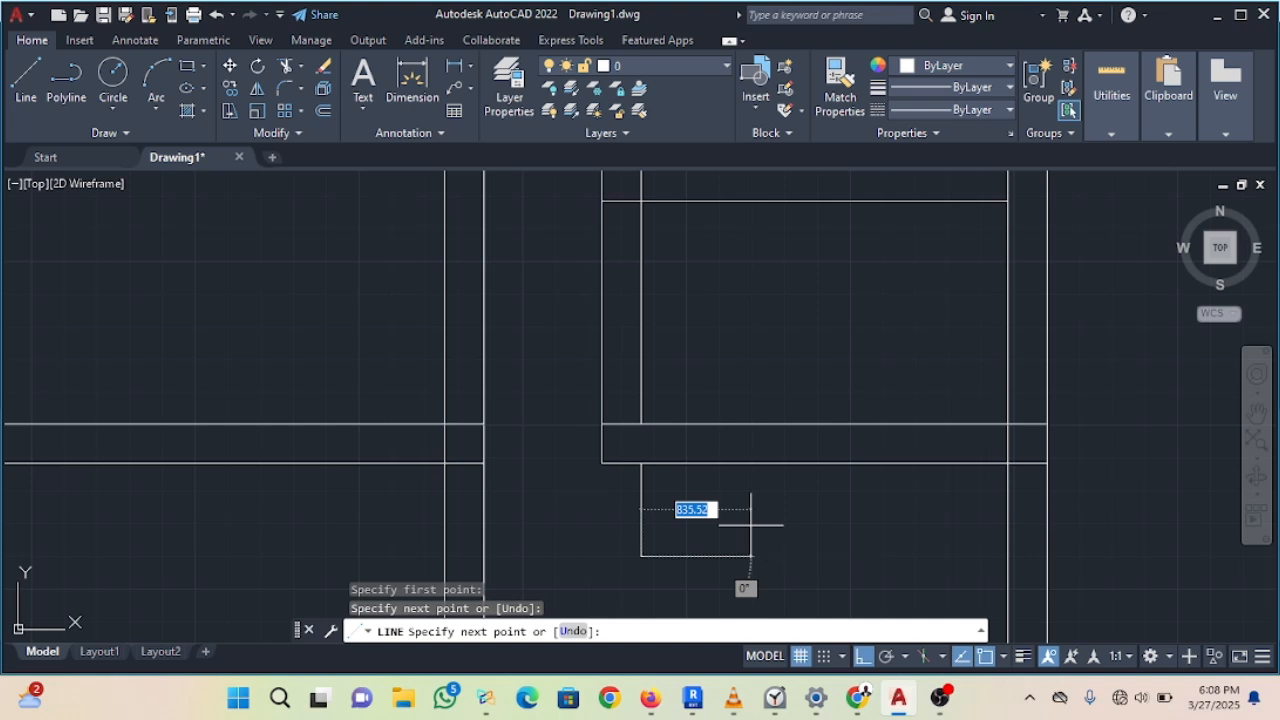
{"action": "type", "text": "900"}
{"action": "key", "text": "Return"}
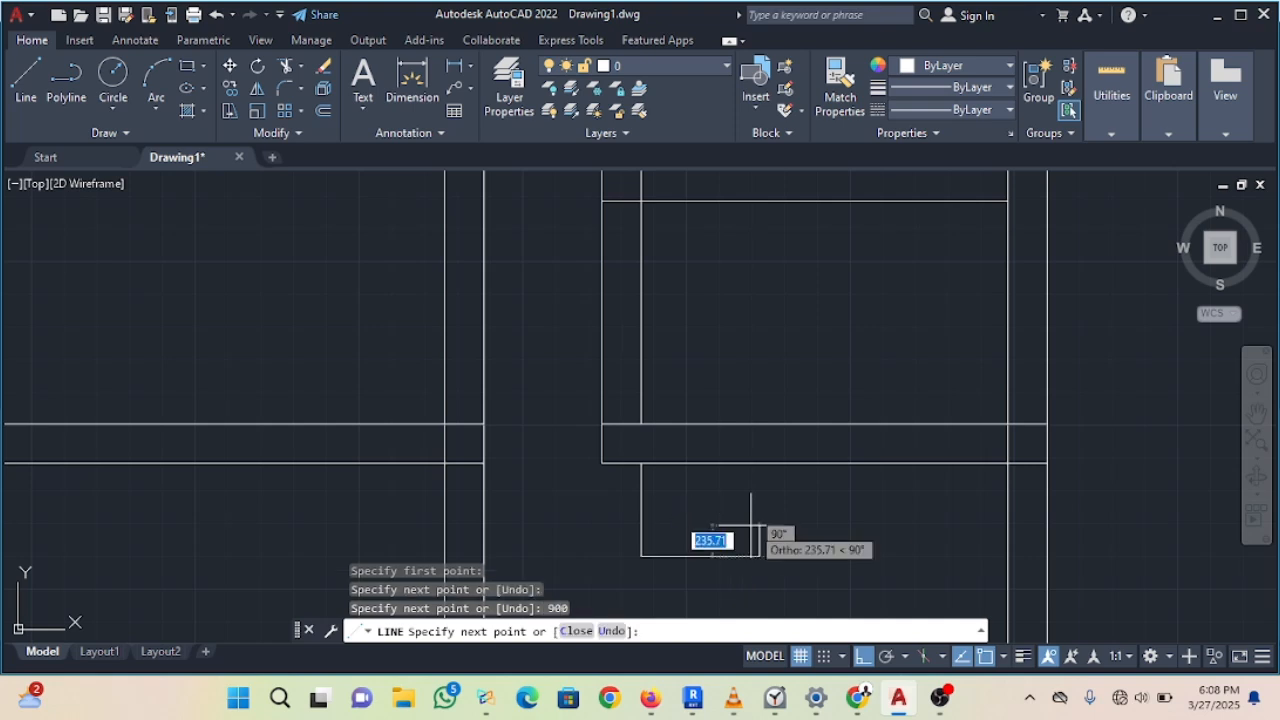
{"action": "left_click", "coordinate": [758, 370]}
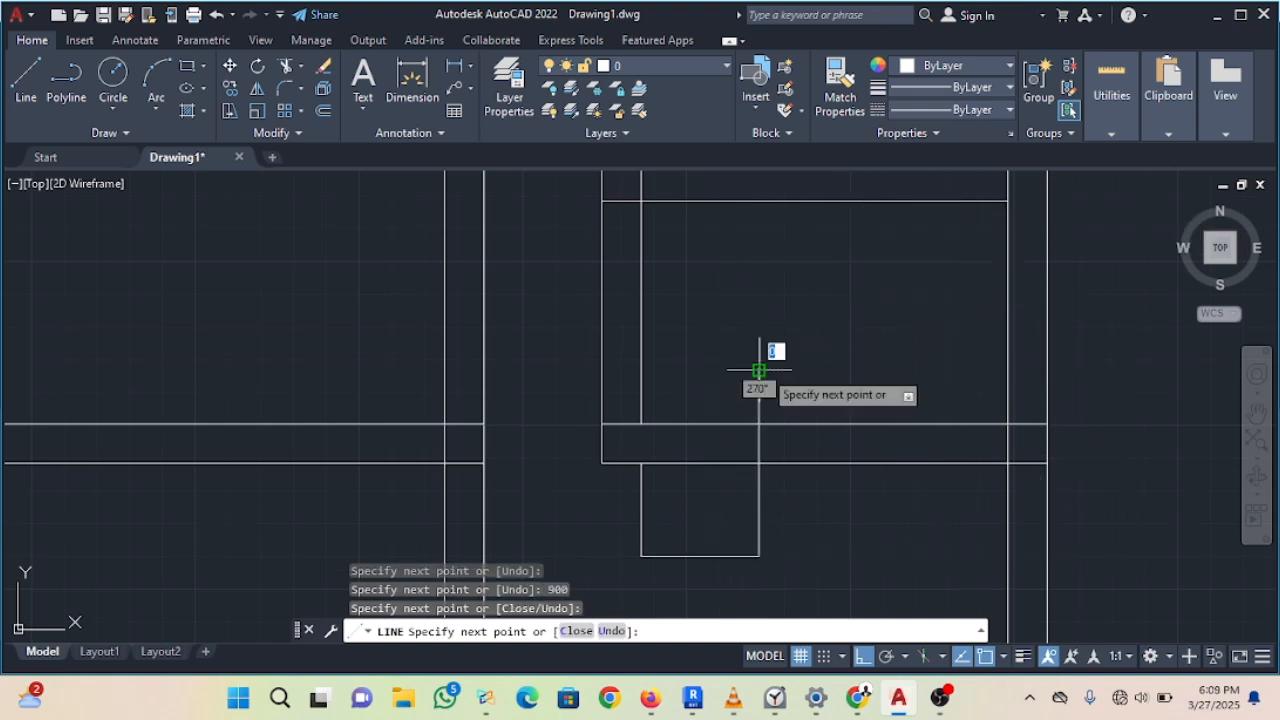
{"action": "key", "text": "Escape"}
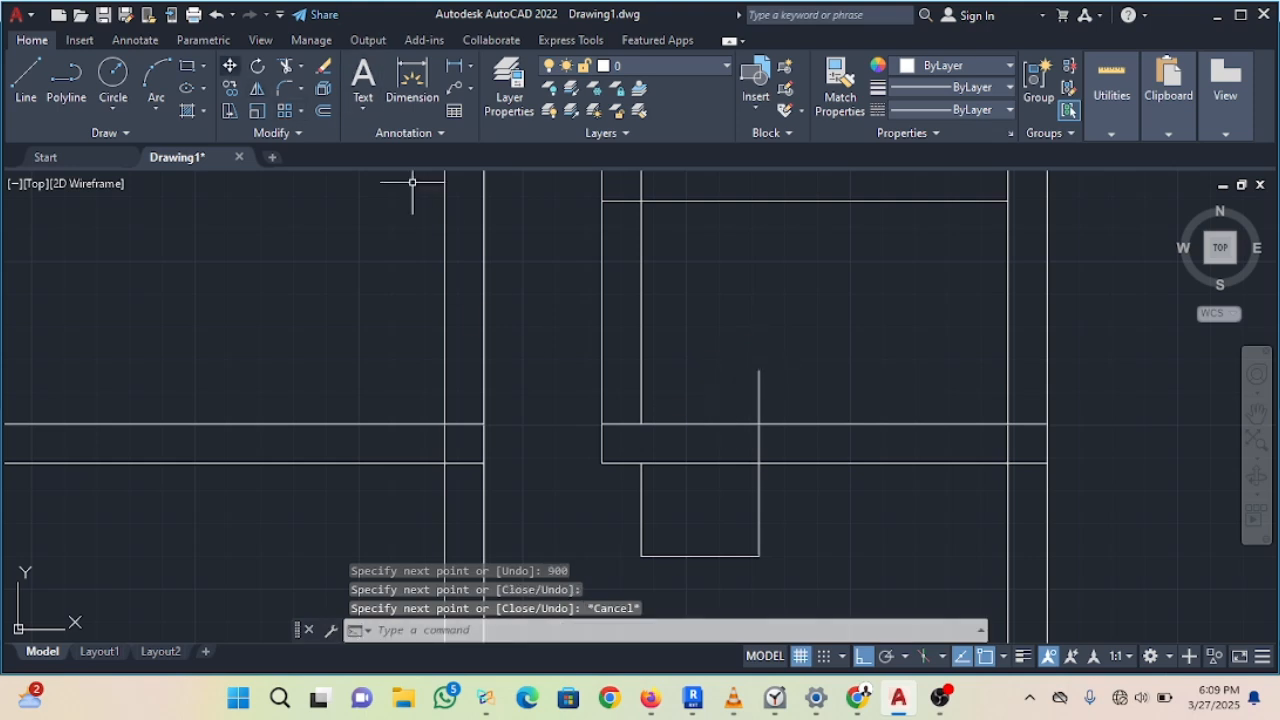
Step: Trim the small room's lower wall lines inside the 900 mm opening and remove the excess guide lines, leaving the wall's end cap
{"action": "left_click", "coordinate": [287, 66]}
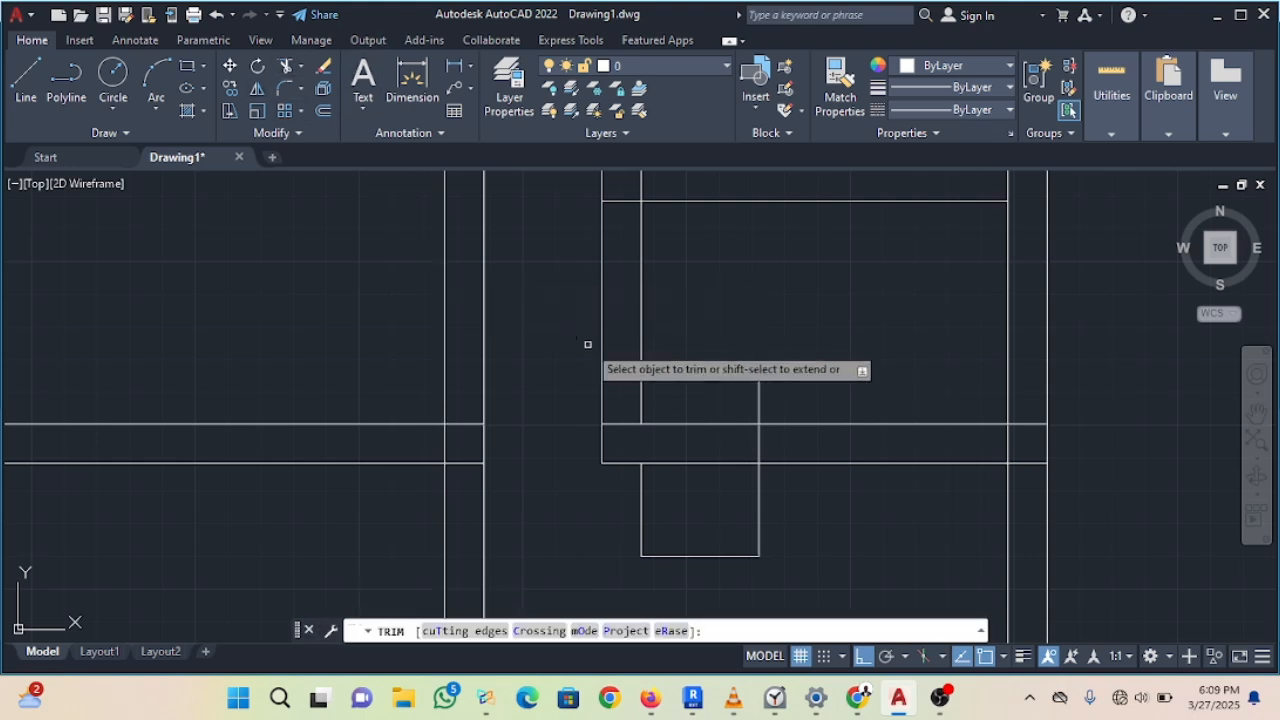
{"action": "left_click", "coordinate": [687, 382]}
{"action": "mouse_move", "coordinate": [616, 521]}
{"action": "left_mouse_down"}
{"action": "mouse_move", "coordinate": [674, 551]}
{"action": "mouse_move", "coordinate": [757, 557]}
{"action": "left_mouse_up"}
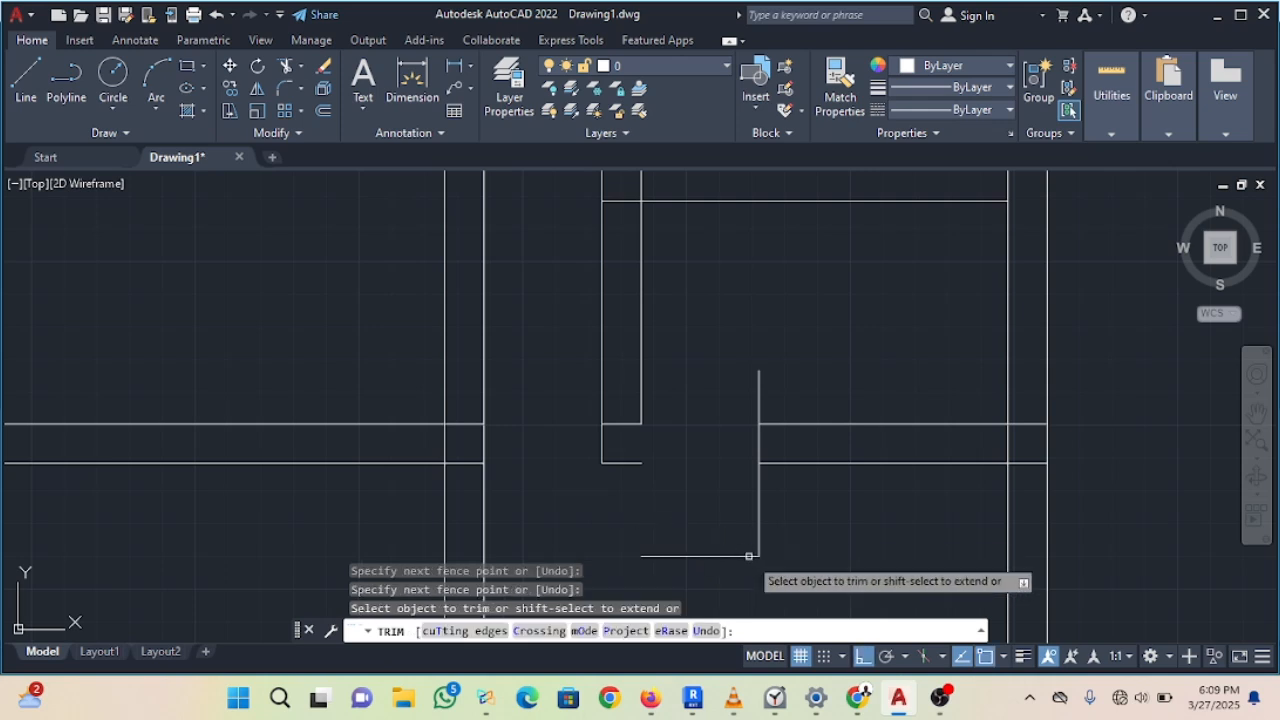
{"action": "left_click", "coordinate": [733, 394]}
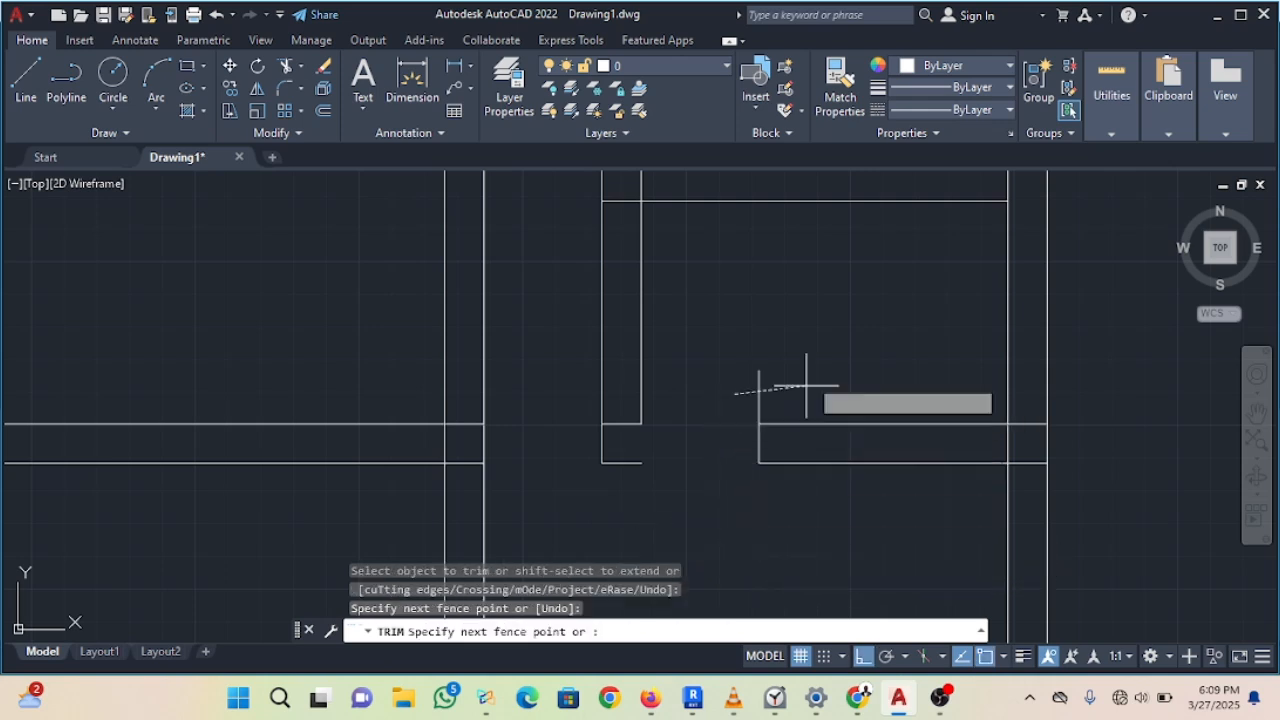
{"action": "left_click", "coordinate": [799, 372]}
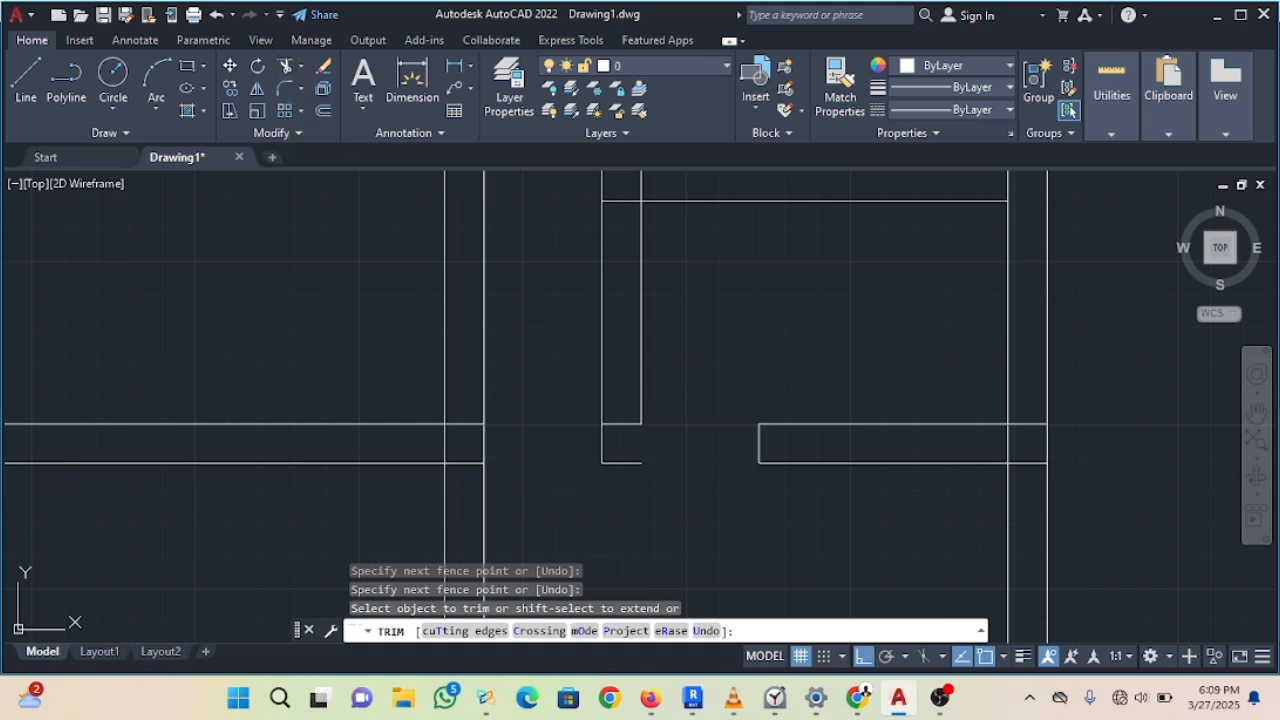
Step: Extend the inner line of the small room's left wall down to the lower wall's outer line
{"action": "left_click", "coordinate": [304, 117]}
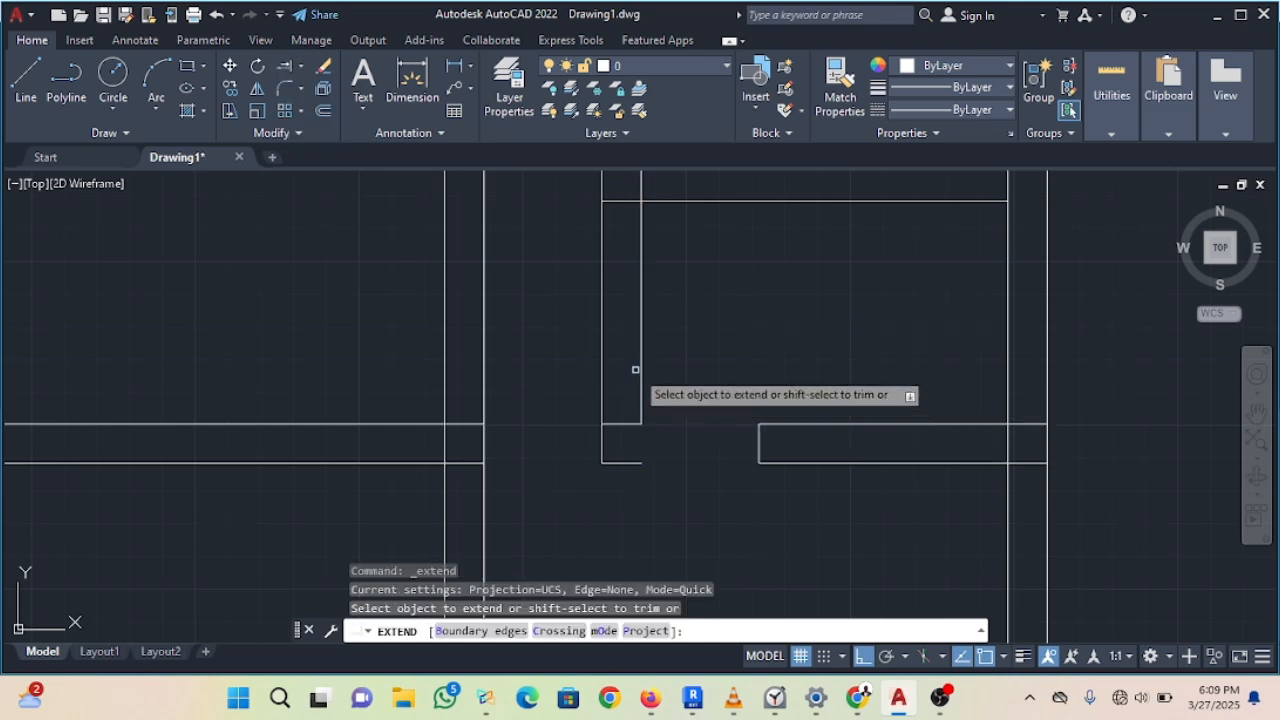
{"action": "left_click_drag", "start_coordinate": [635, 370], "coordinate": [642, 380]}
{"action": "key", "text": "Return"}
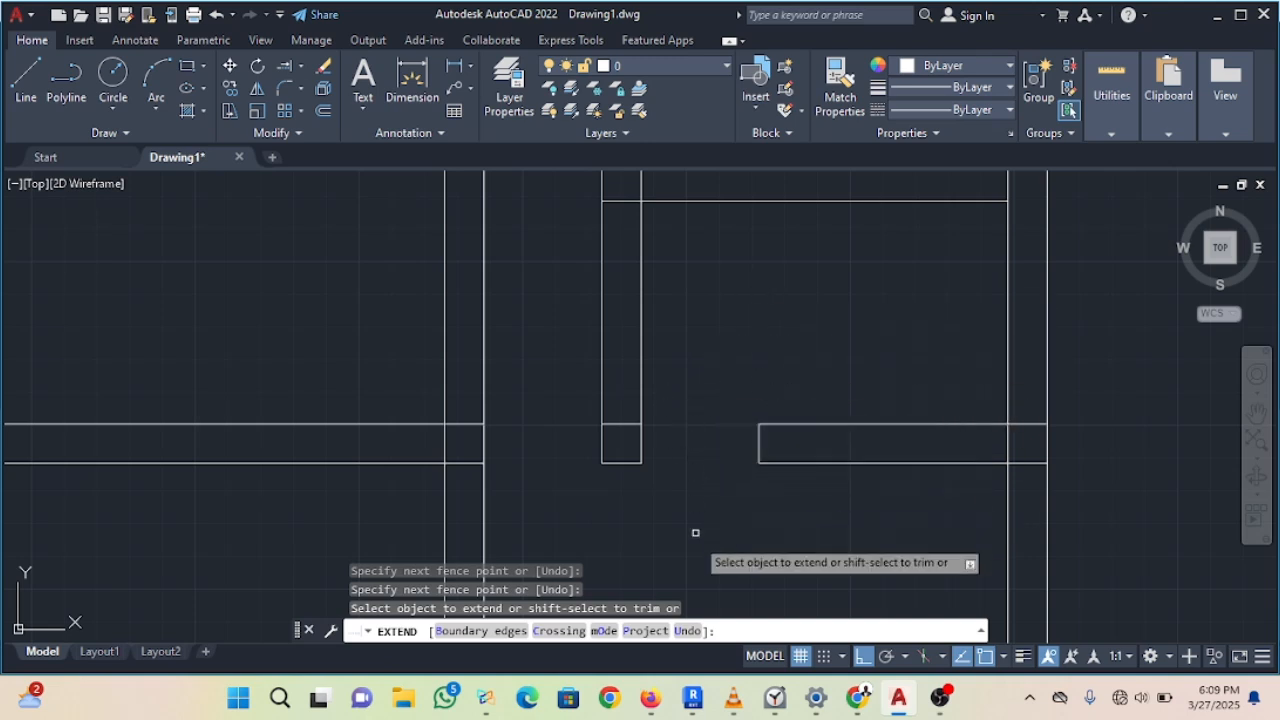
Step: Draw guide lines from the inner corner of the small room's left wall end: a short way right, 900 mm up, and left across the wall
{"action": "scroll", "coordinate": [796, 290], "scroll_direction": "down", "scroll_amount": 2}
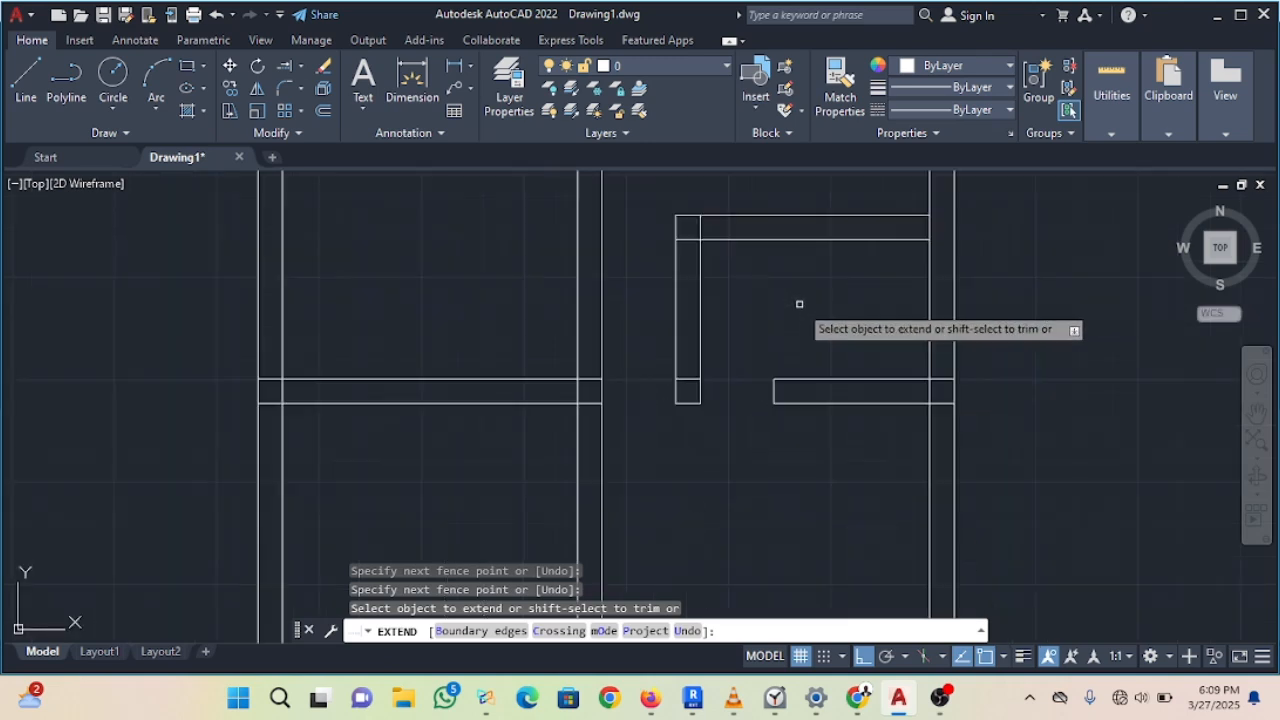
{"action": "scroll", "coordinate": [777, 314], "scroll_direction": "up", "scroll_amount": 2}
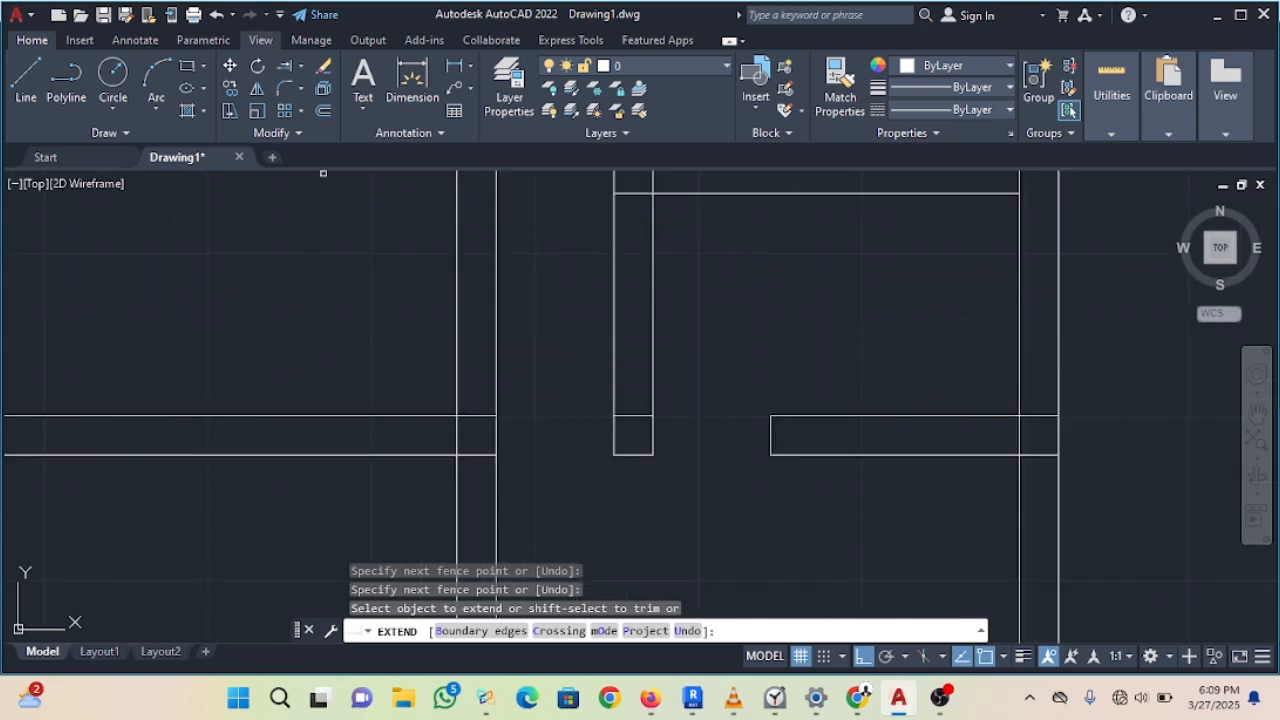
{"action": "left_click", "coordinate": [26, 80]}
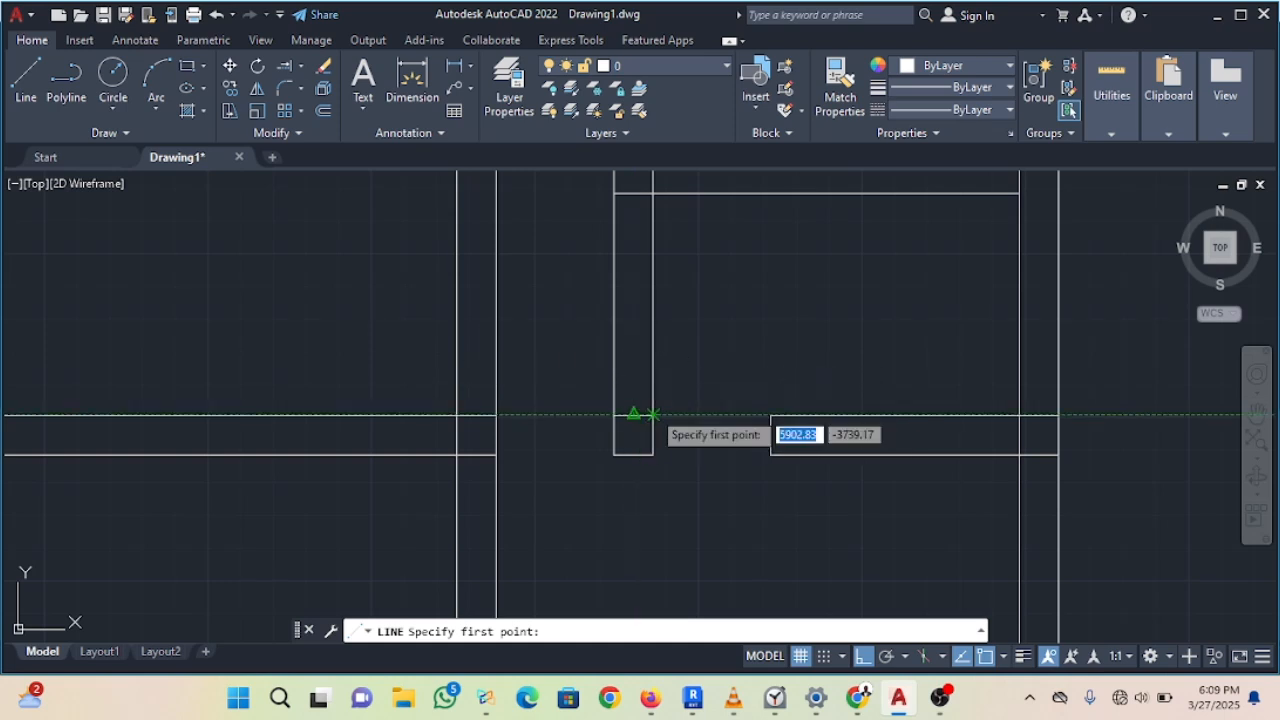
{"action": "left_click", "coordinate": [693, 415]}
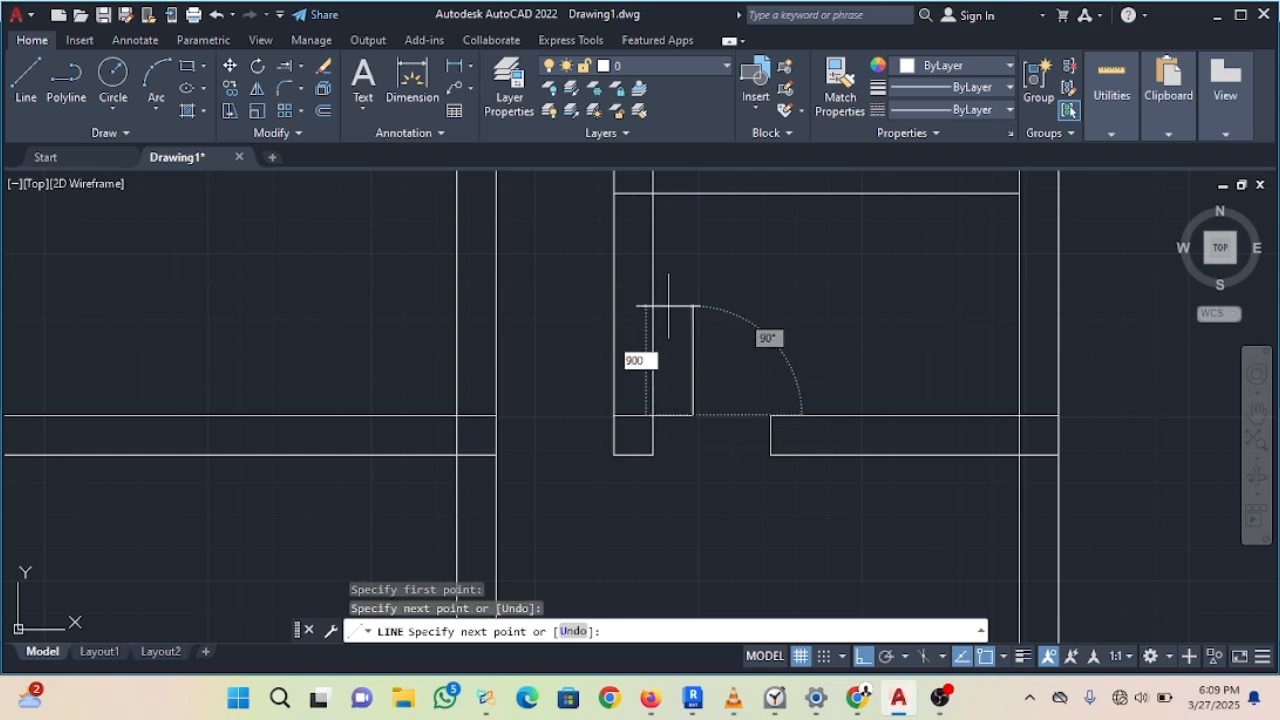
{"action": "key", "text": "Return"}
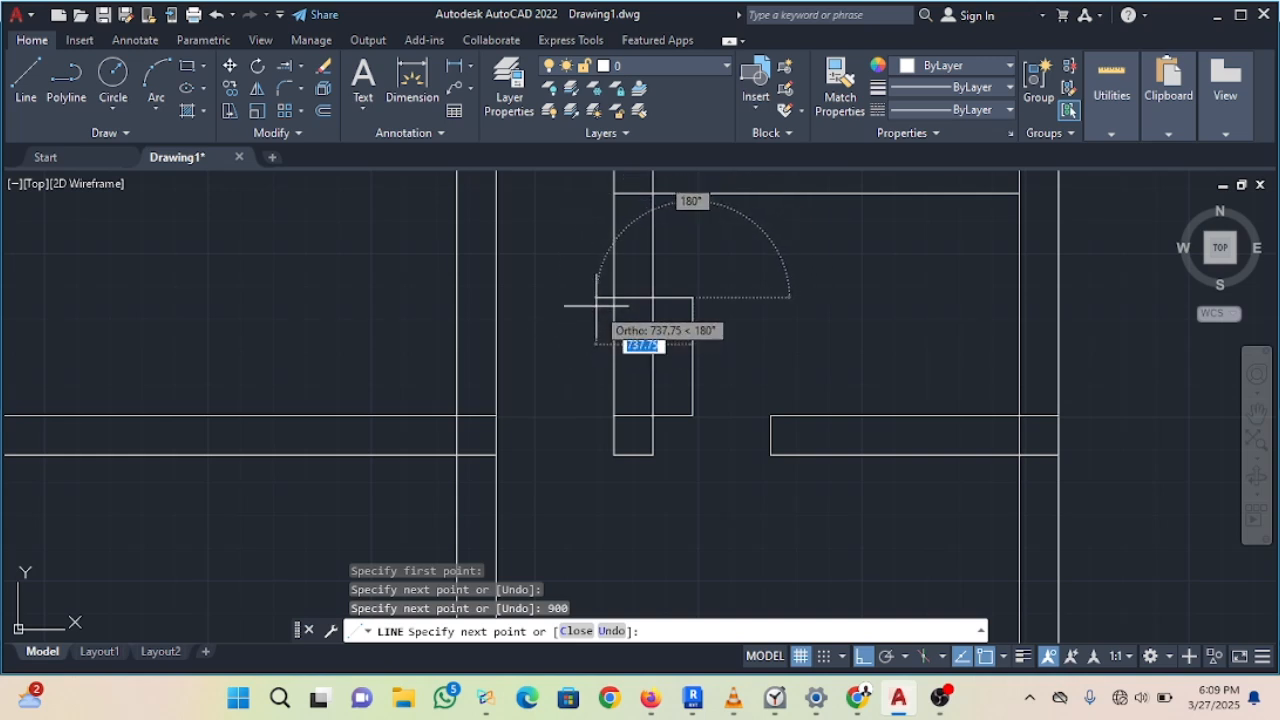
{"action": "key", "text": "Escape"}
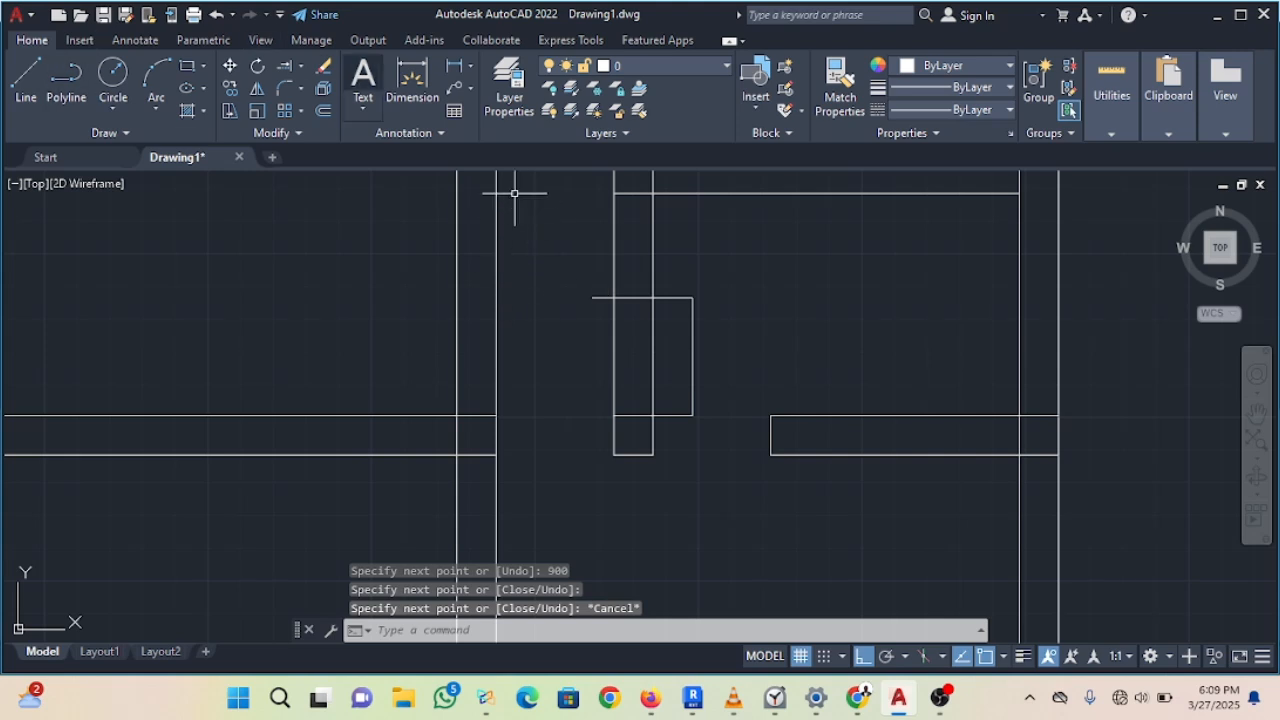
Step: Trim the small room's left wall lines inside the 900 mm opening and the excess guide lines, keeping the wall's end caps
{"action": "left_click", "coordinate": [300, 65]}
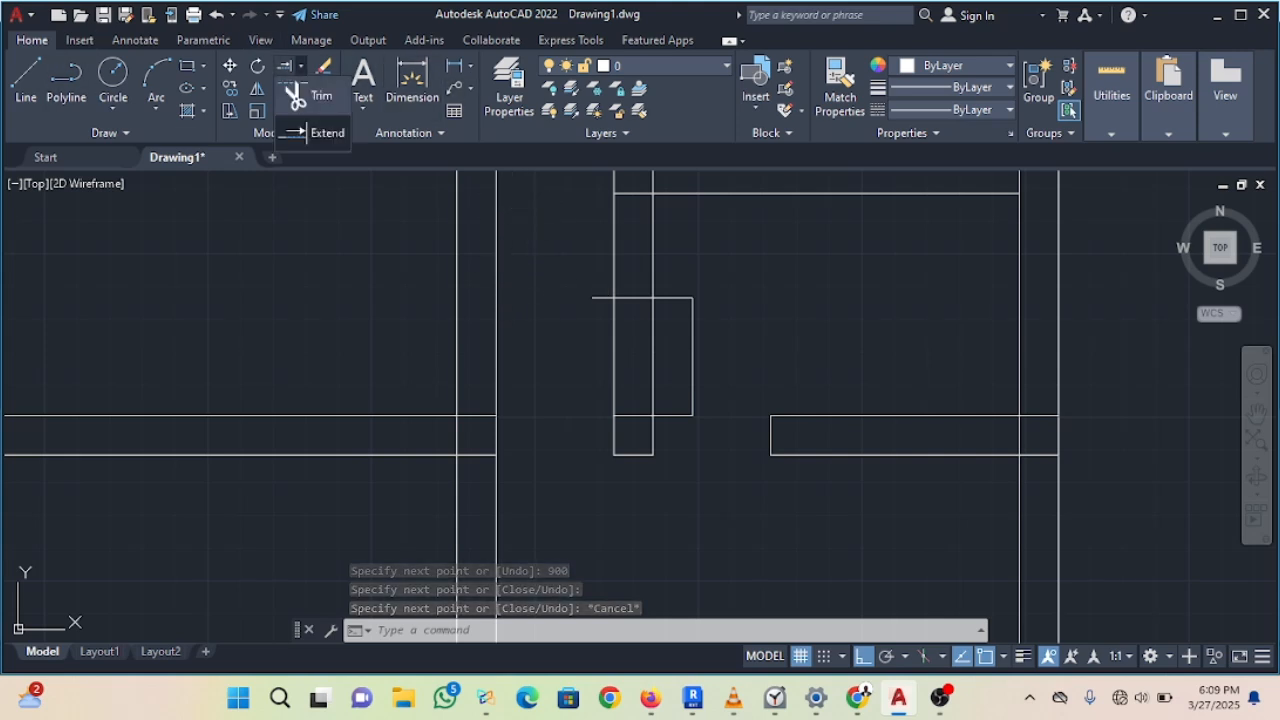
{"action": "left_click", "coordinate": [305, 97]}
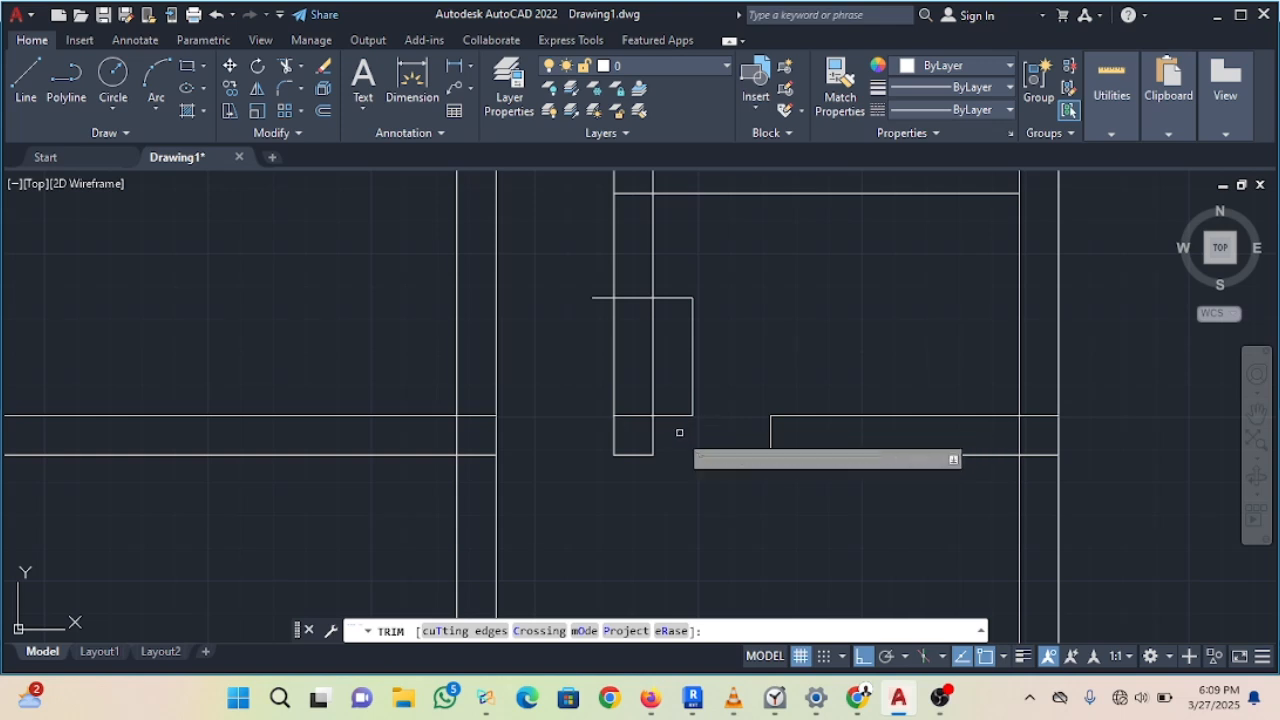
{"action": "mouse_move", "coordinate": [678, 432]}
{"action": "left_mouse_down"}
{"action": "mouse_move", "coordinate": [711, 338]}
{"action": "mouse_move", "coordinate": [532, 338]}
{"action": "mouse_move", "coordinate": [580, 287]}
{"action": "mouse_move", "coordinate": [607, 322]}
{"action": "left_mouse_up"}
{"action": "left_click_drag", "start_coordinate": [682, 272], "coordinate": [678, 300]}
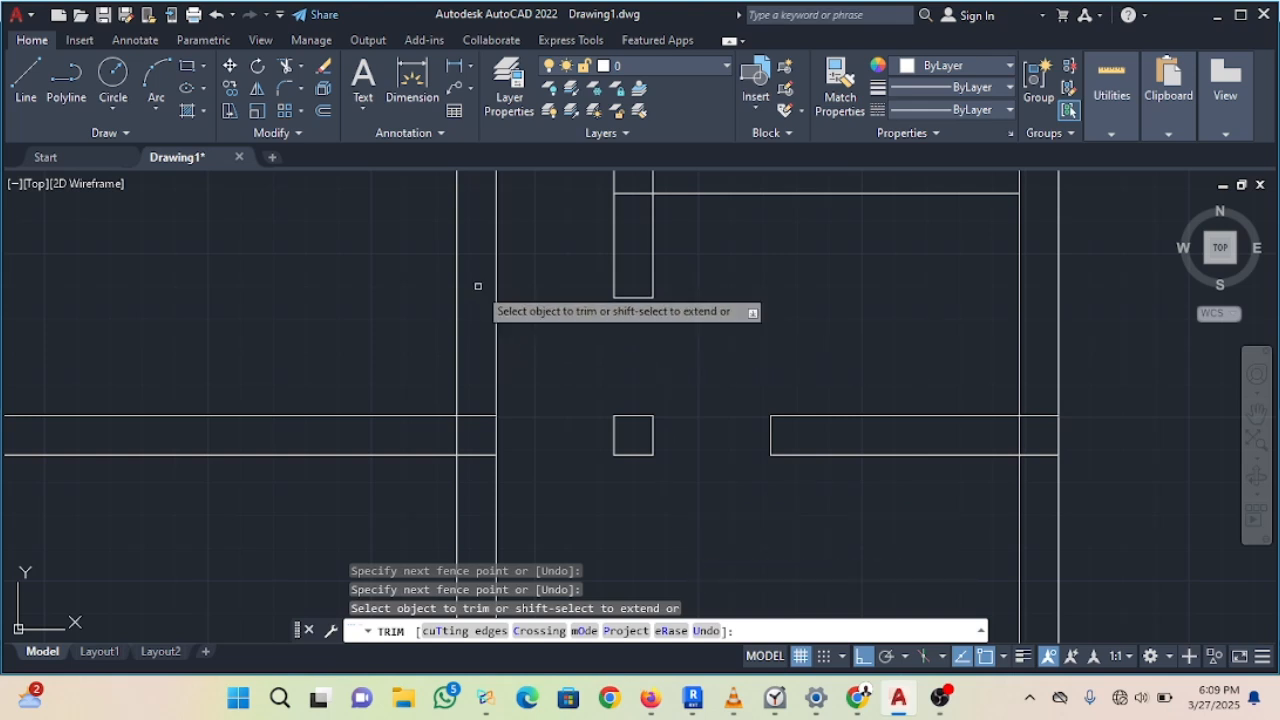
Step: Draw guide lines from the lower end of the central wall's right face, at the bottom wall's inner line: right, 900 mm up, and left across the wall
{"action": "scroll", "coordinate": [543, 363], "scroll_direction": "down", "scroll_amount": 4}
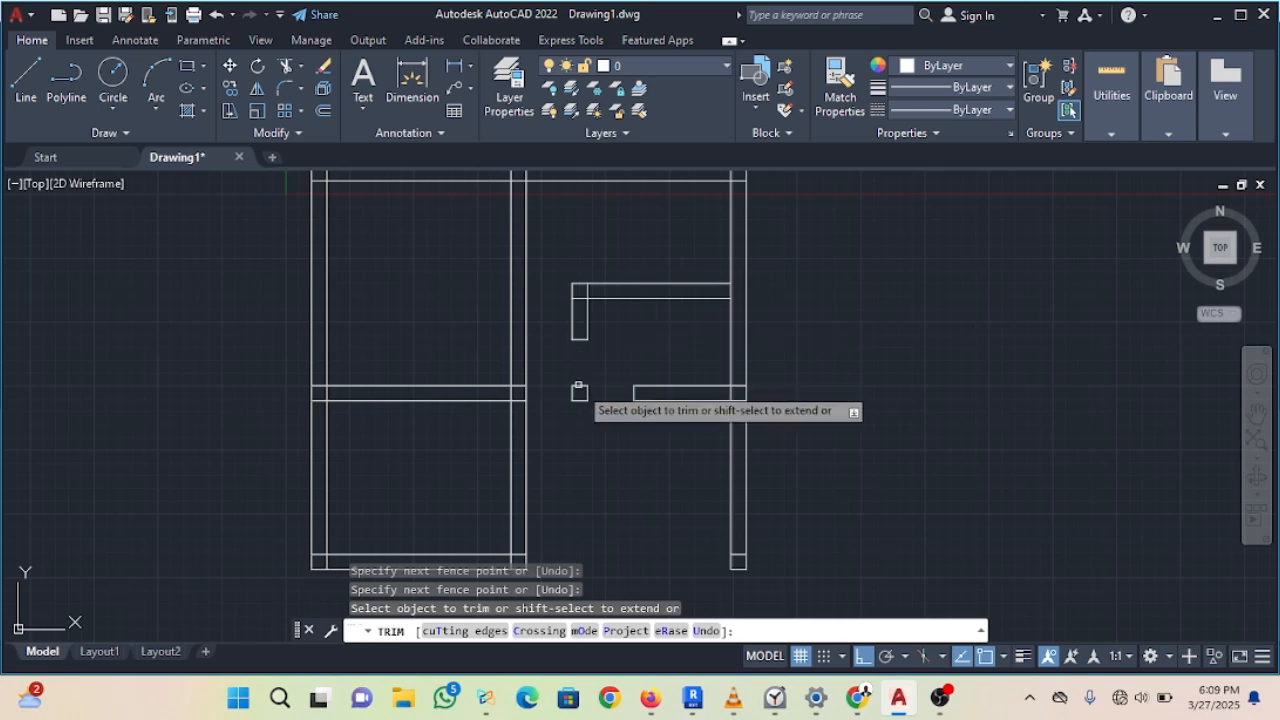
{"action": "scroll", "coordinate": [578, 452], "scroll_direction": "up", "scroll_amount": 2}
{"action": "scroll", "coordinate": [565, 468], "scroll_direction": "down", "scroll_amount": 4}
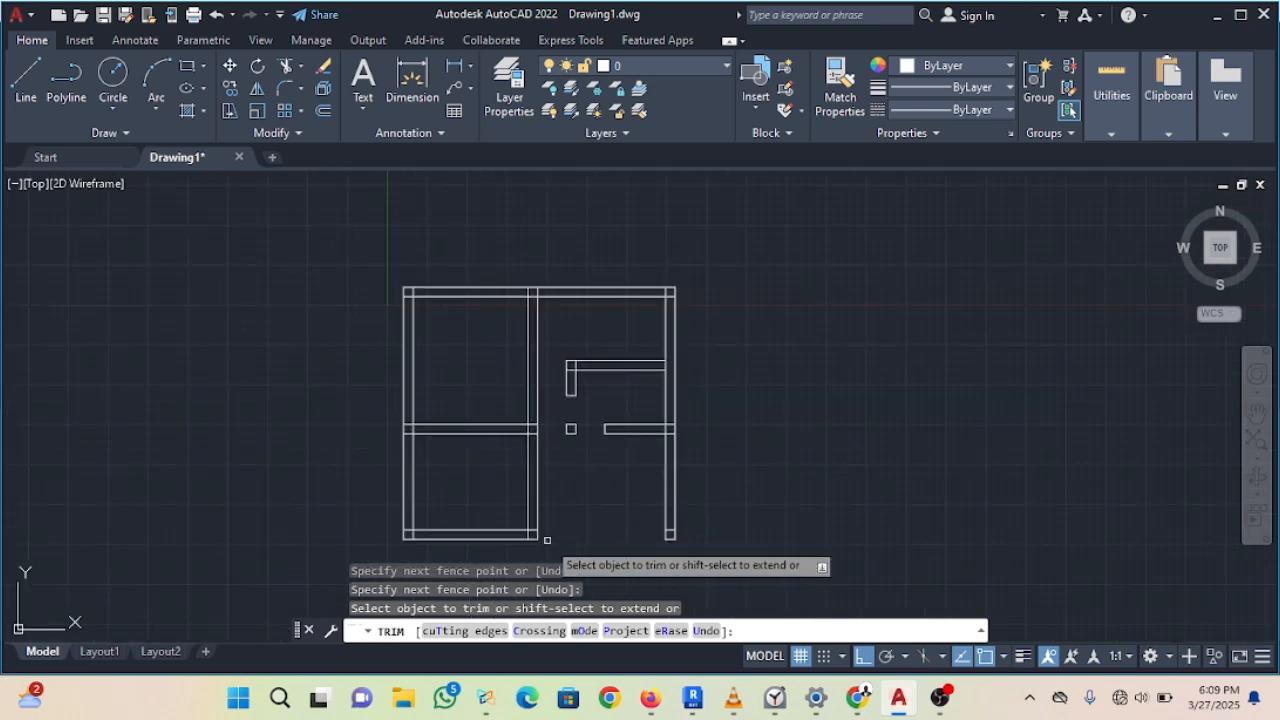
{"action": "scroll", "coordinate": [566, 450], "scroll_direction": "up", "scroll_amount": 4}
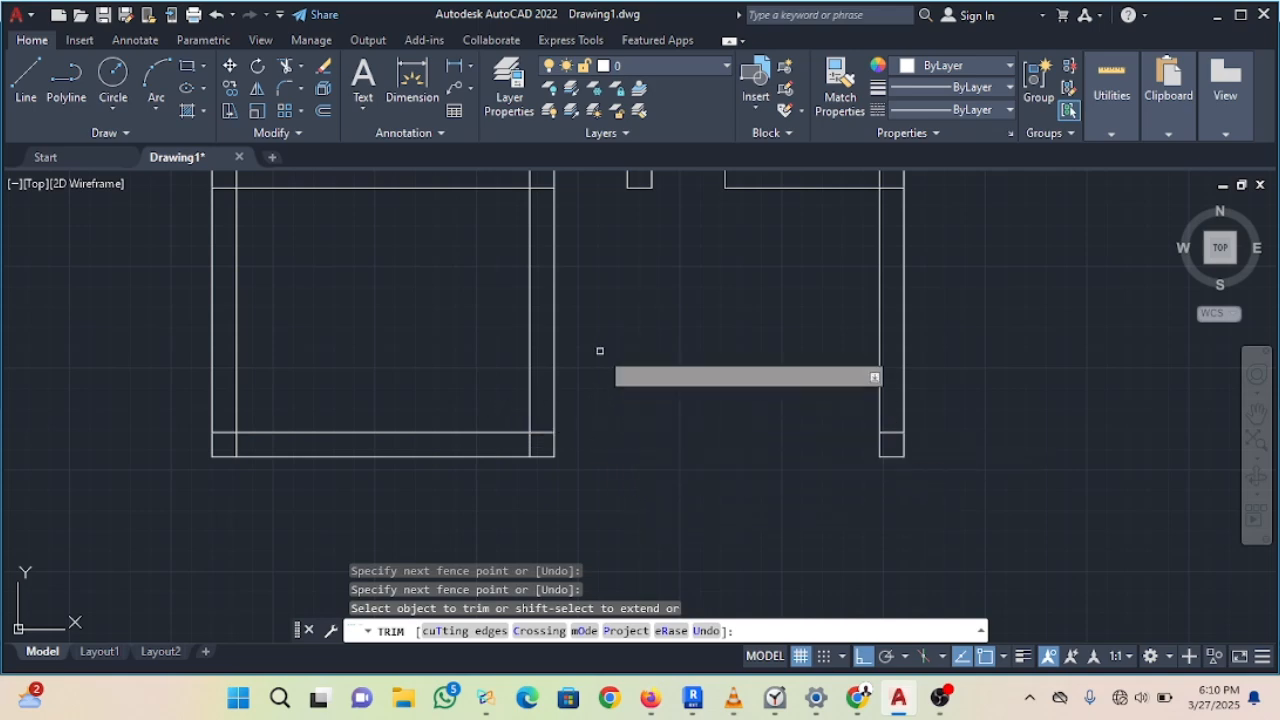
{"action": "scroll", "coordinate": [485, 355], "scroll_direction": "down", "scroll_amount": 2}
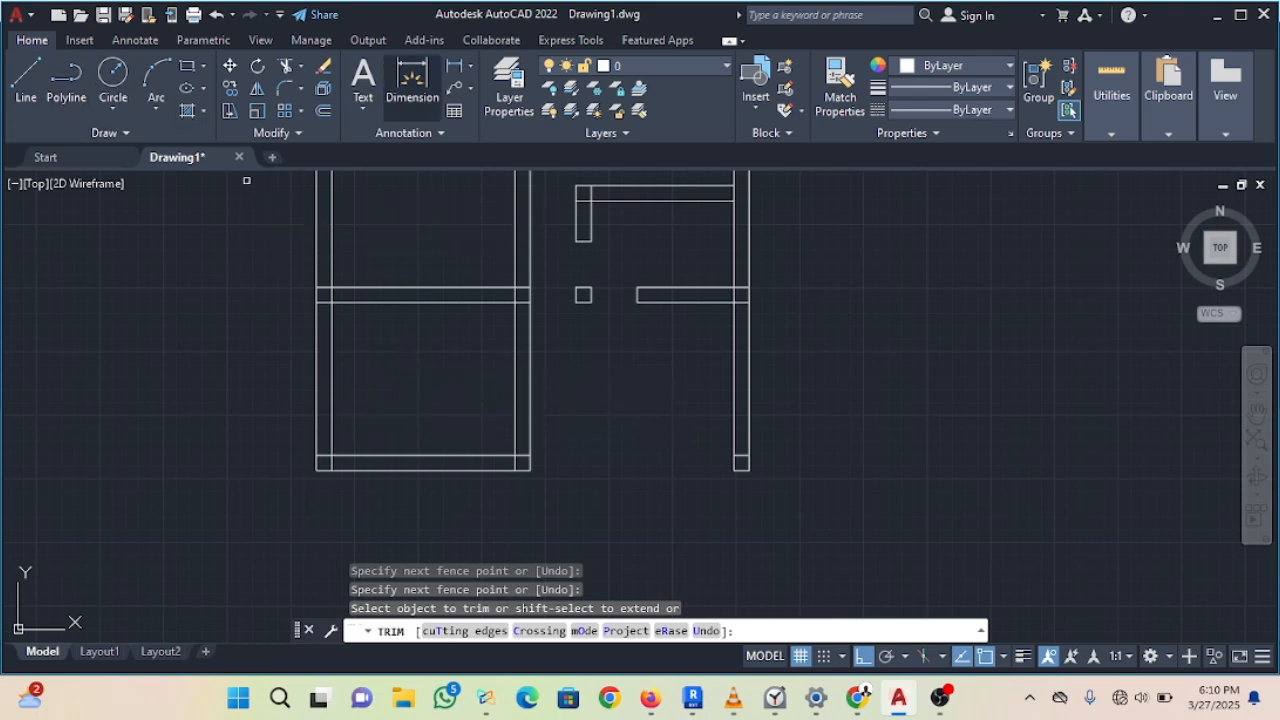
{"action": "left_click", "coordinate": [25, 85]}
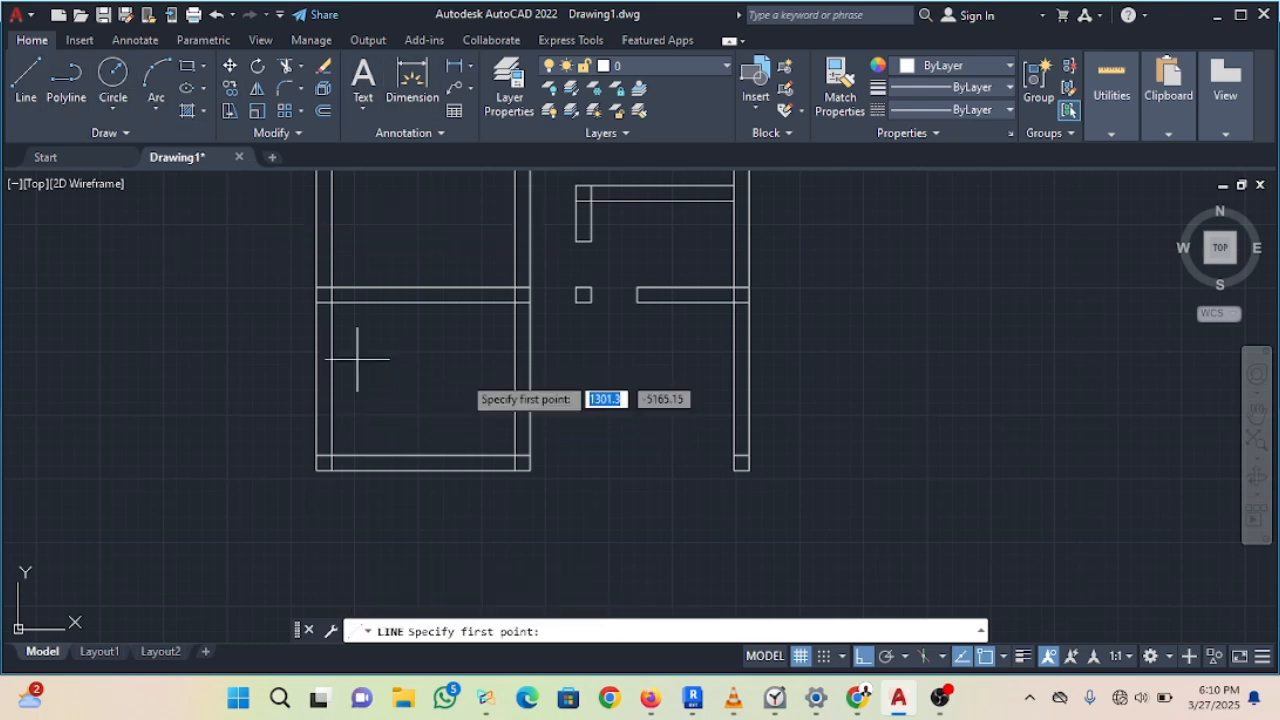
{"action": "scroll", "coordinate": [516, 448], "scroll_direction": "up", "scroll_amount": 6}
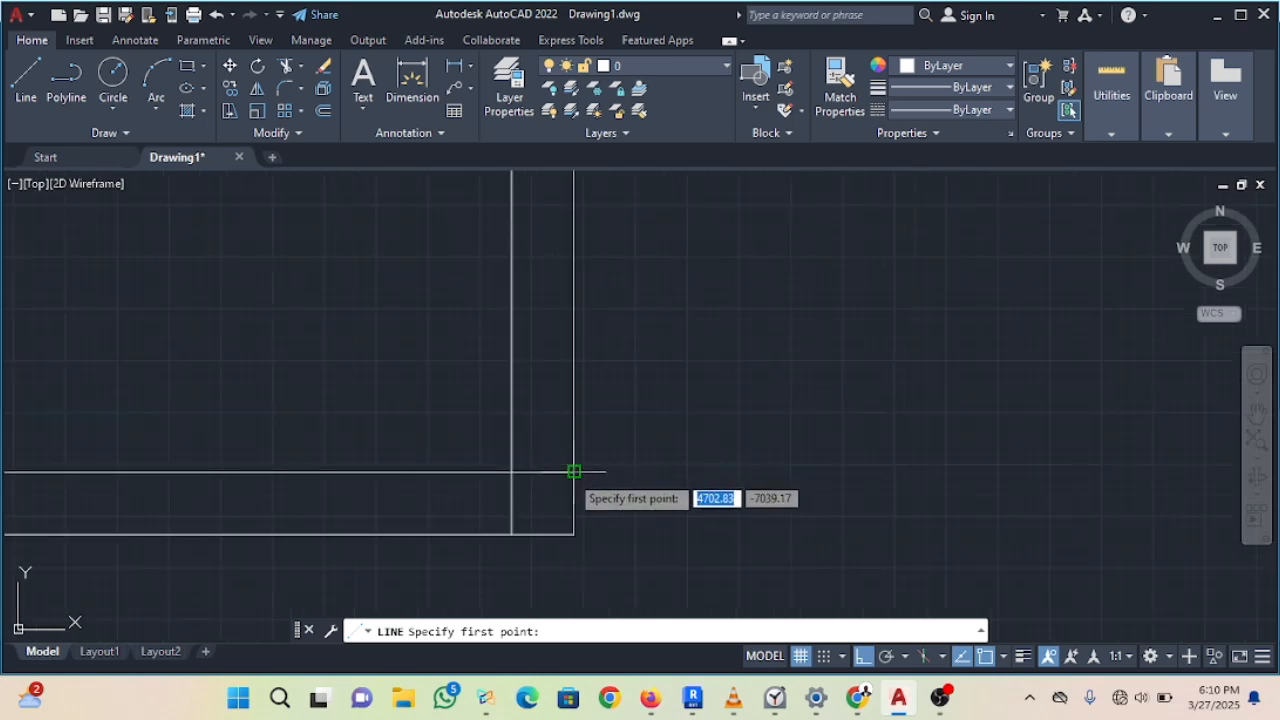
{"action": "left_click", "coordinate": [573, 471]}
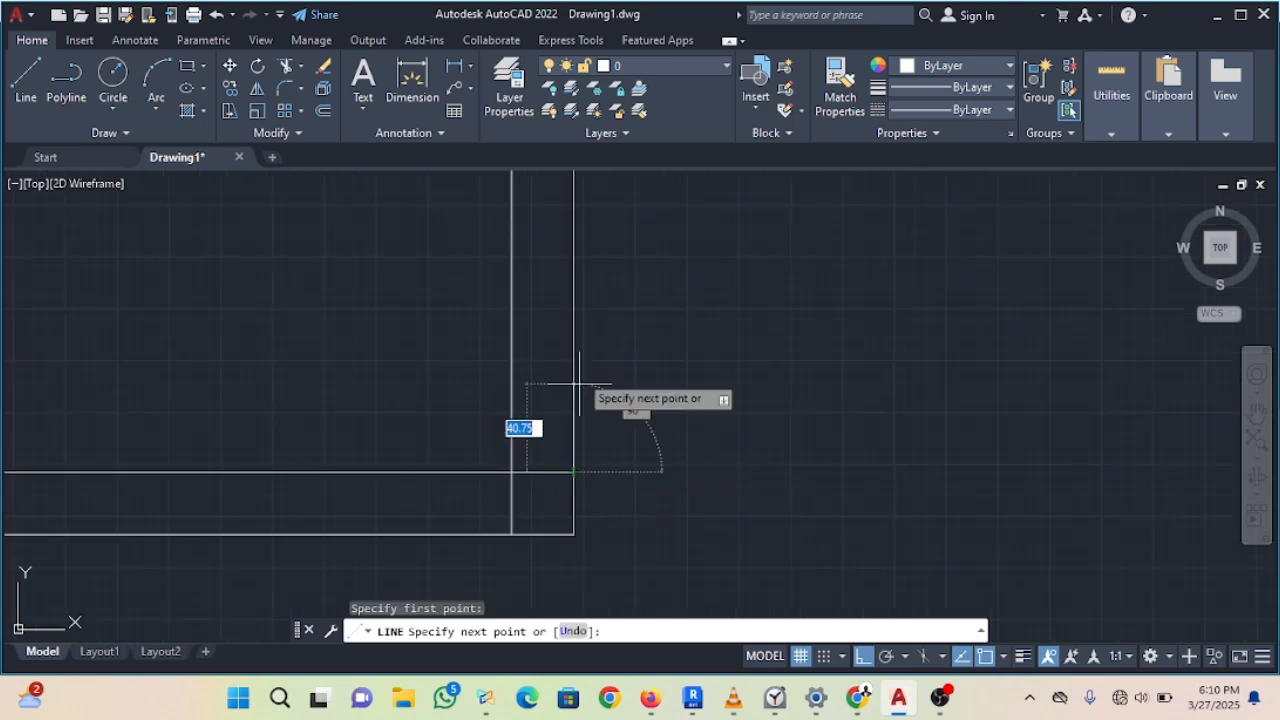
{"action": "left_click", "coordinate": [760, 472]}
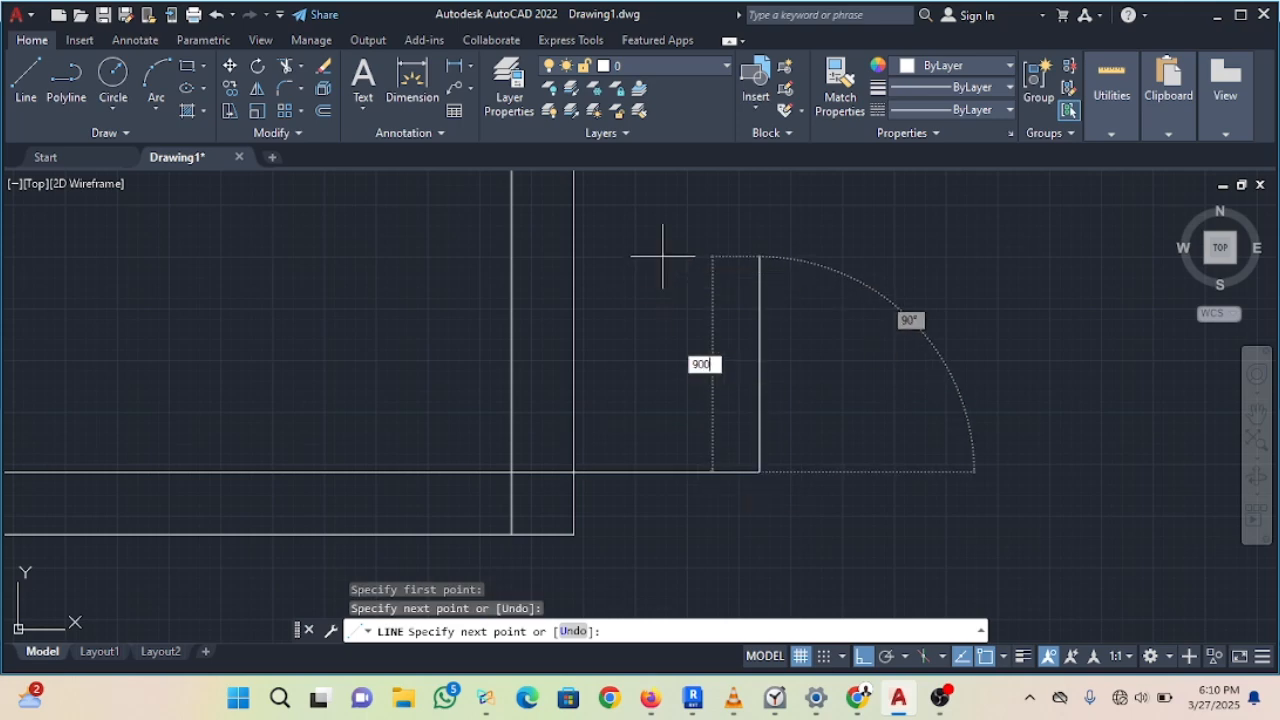
{"action": "type", "text": "900"}
{"action": "key", "text": "Return"}
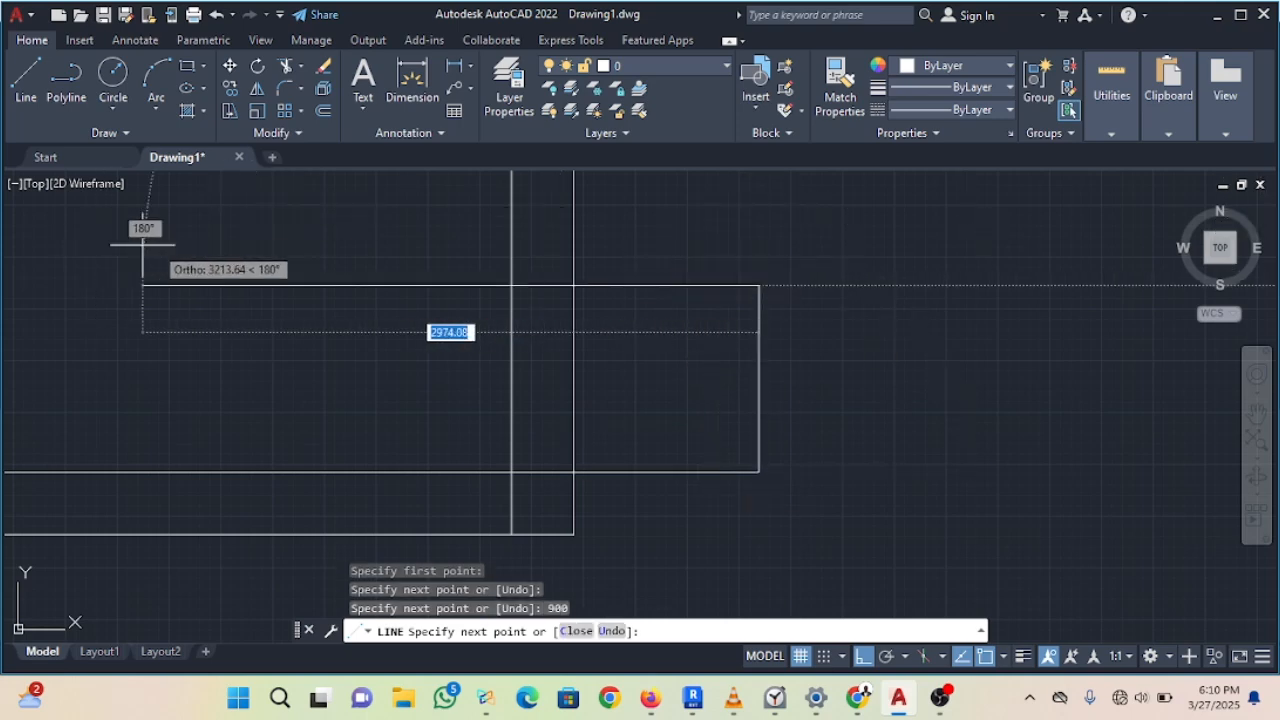
{"action": "left_click", "coordinate": [338, 246]}
{"action": "key", "text": "Escape"}
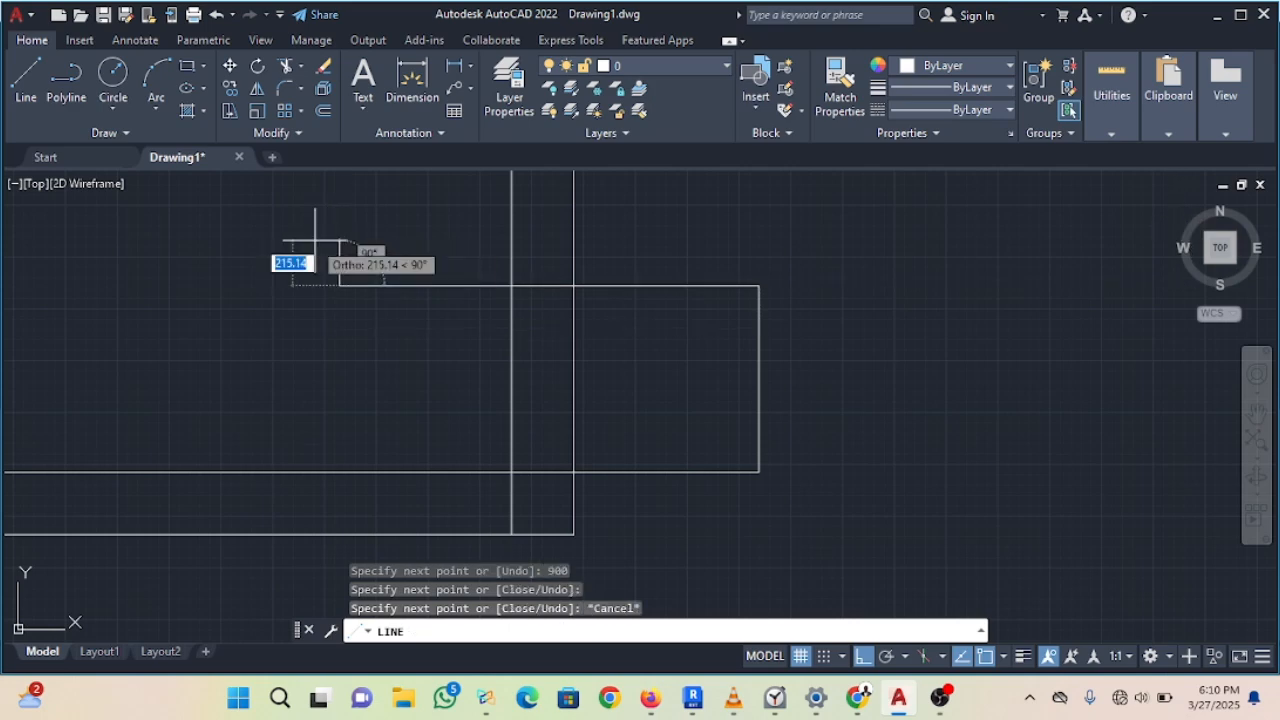
Step: Trim the middle wall between the guide lines above the bottom wall, removing the leftover guides to form a door opening
{"action": "key", "text": "Escape"}
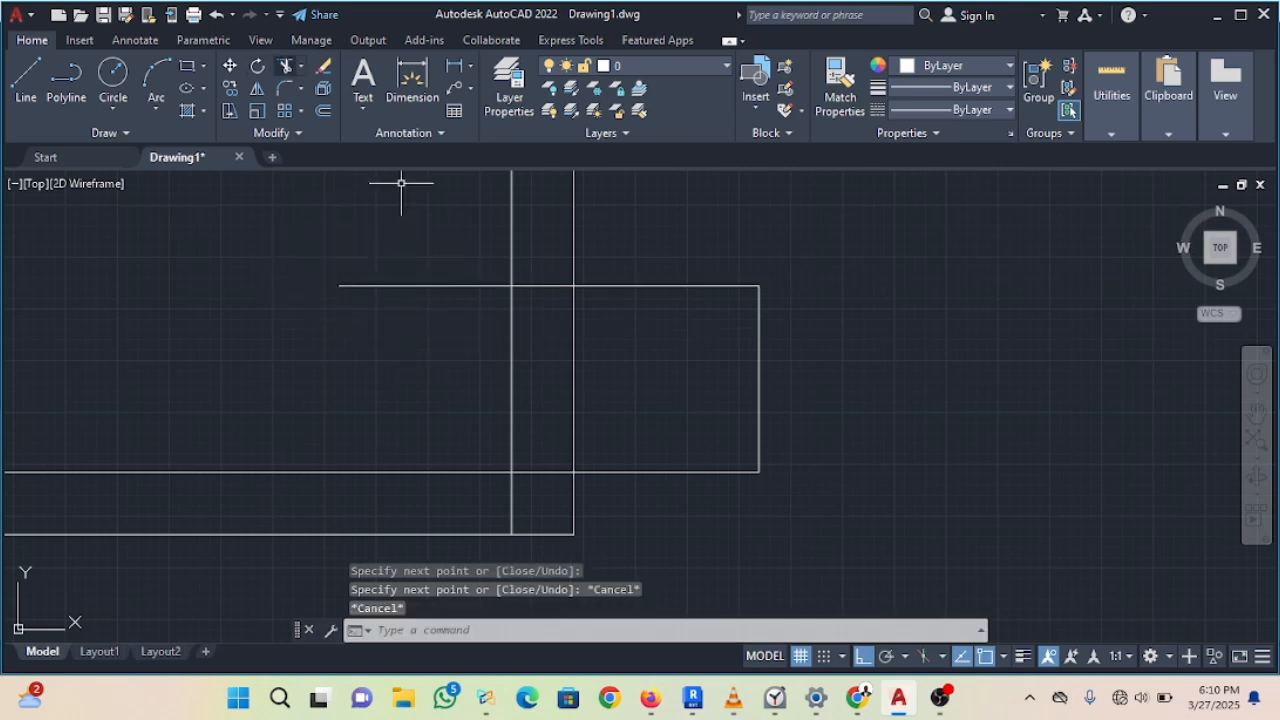
{"action": "type", "text": "tr"}
{"action": "key", "text": "Return"}
{"action": "mouse_move", "coordinate": [412, 268]}
{"action": "left_mouse_down"}
{"action": "mouse_move", "coordinate": [437, 300]}
{"action": "mouse_move", "coordinate": [671, 284]}
{"action": "left_mouse_up"}
{"action": "left_click_drag", "start_coordinate": [665, 444], "coordinate": [668, 448]}
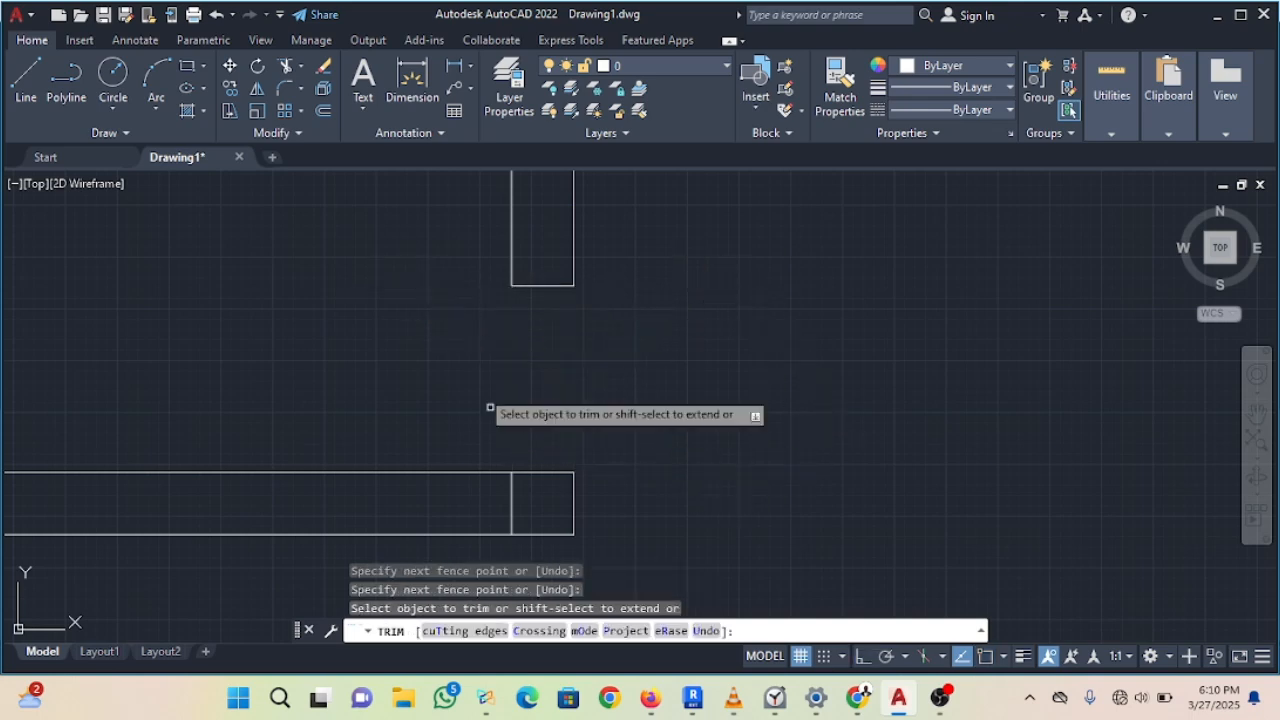
Step: Extend both lines of the bottom wall from the middle wall across to the right exterior wall
{"action": "scroll", "coordinate": [591, 336], "scroll_direction": "down", "scroll_amount": 2}
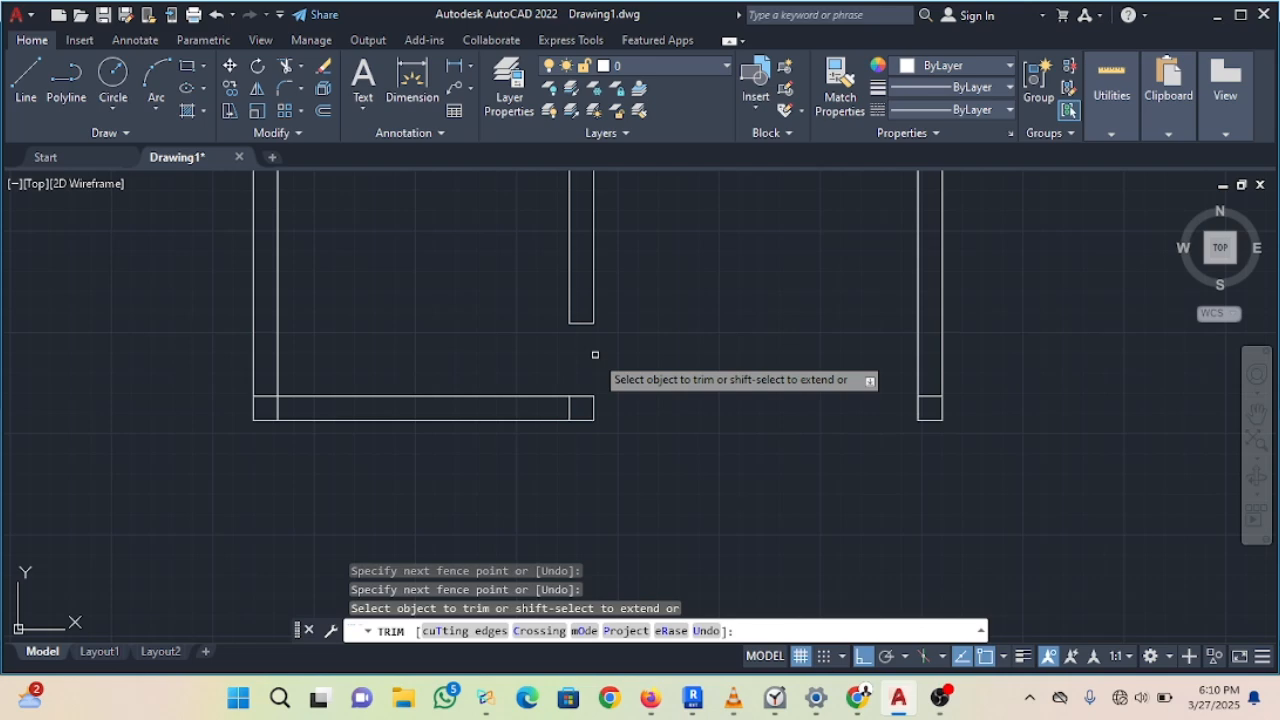
{"action": "scroll", "coordinate": [709, 283], "scroll_direction": "down", "scroll_amount": 2}
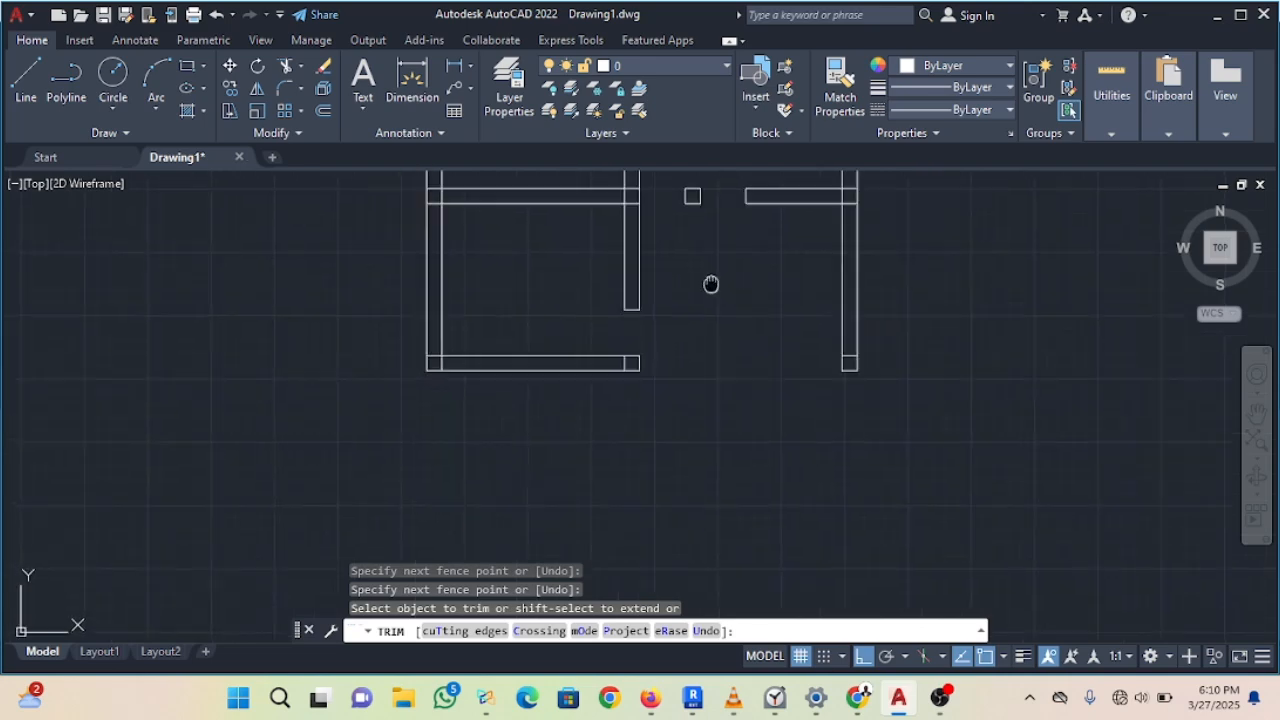
{"action": "middle_click_drag", "start_coordinate": [709, 283], "coordinate": [694, 406]}
{"action": "scroll", "coordinate": [626, 423], "scroll_direction": "up", "scroll_amount": 4}
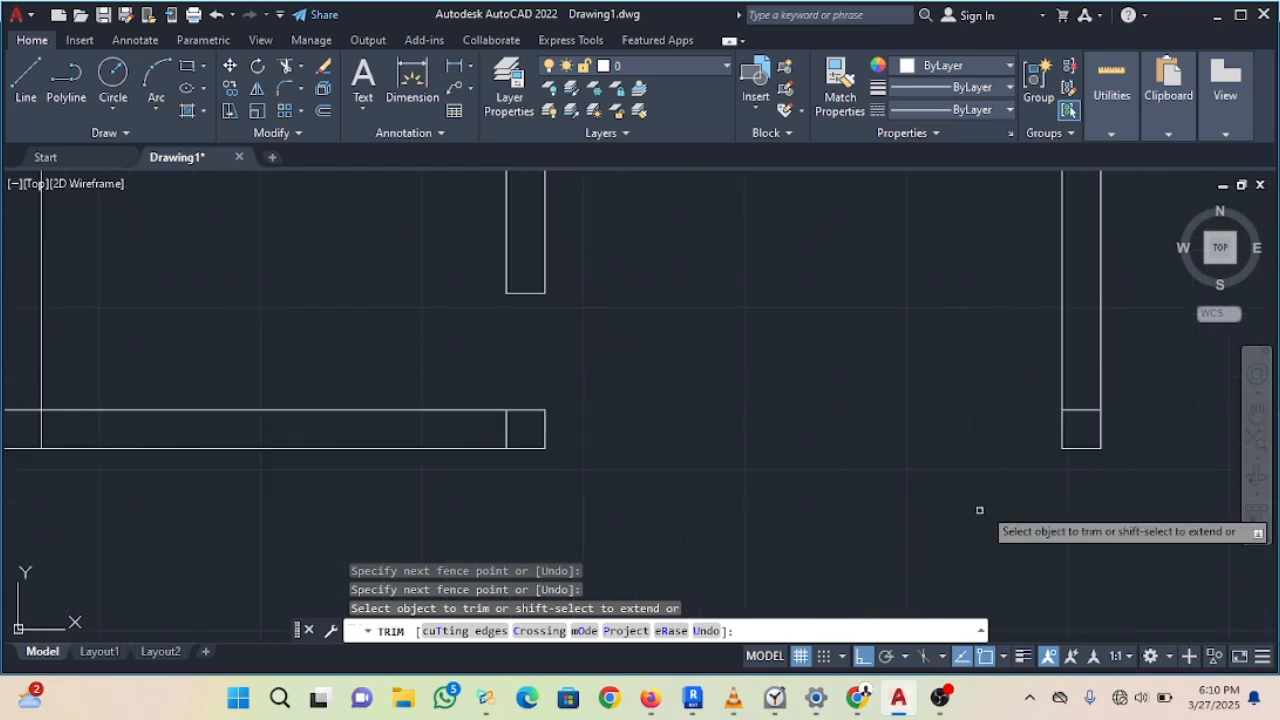
{"action": "left_click", "coordinate": [286, 66]}
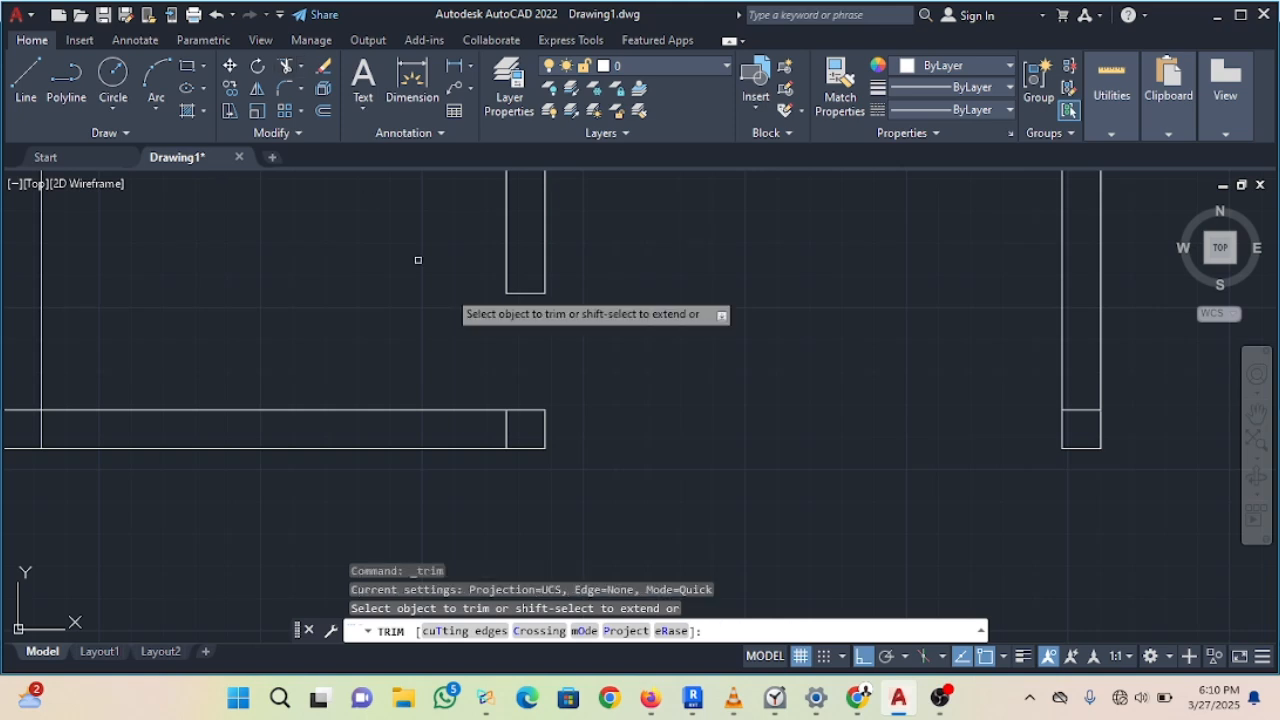
{"action": "left_click", "coordinate": [300, 66]}
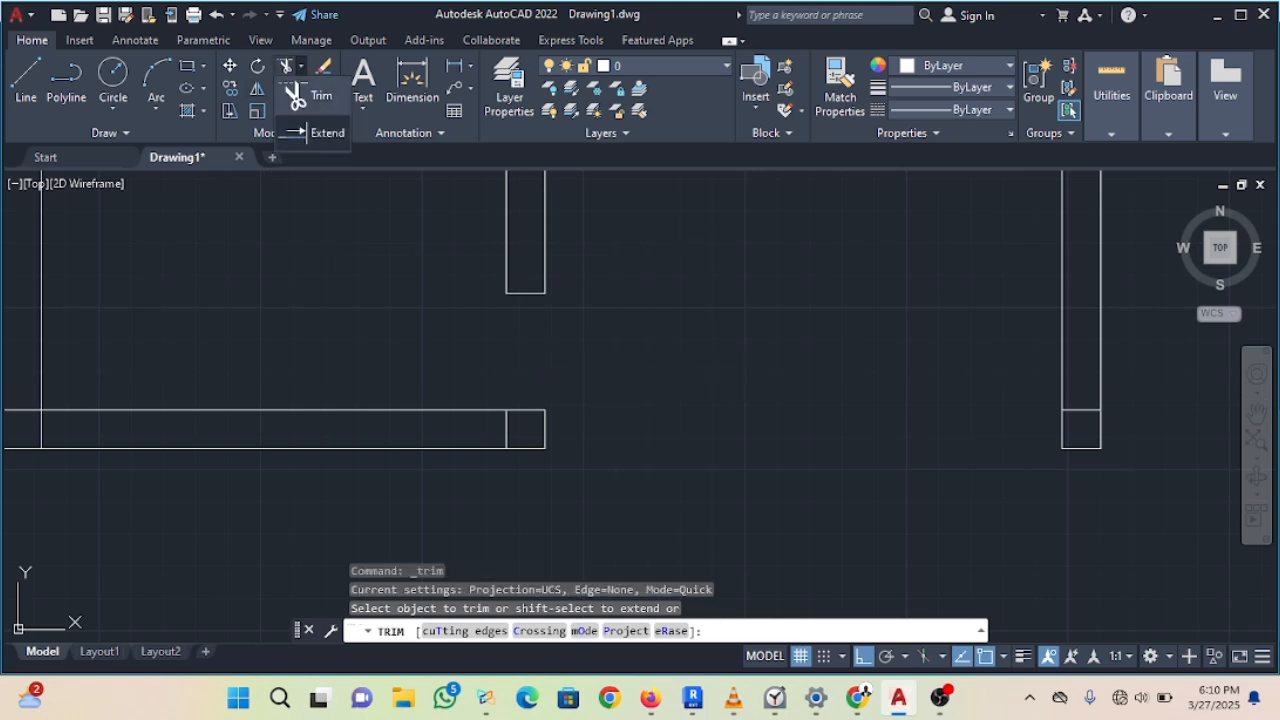
{"action": "left_click", "coordinate": [322, 129]}
{"action": "left_click", "coordinate": [538, 412]}
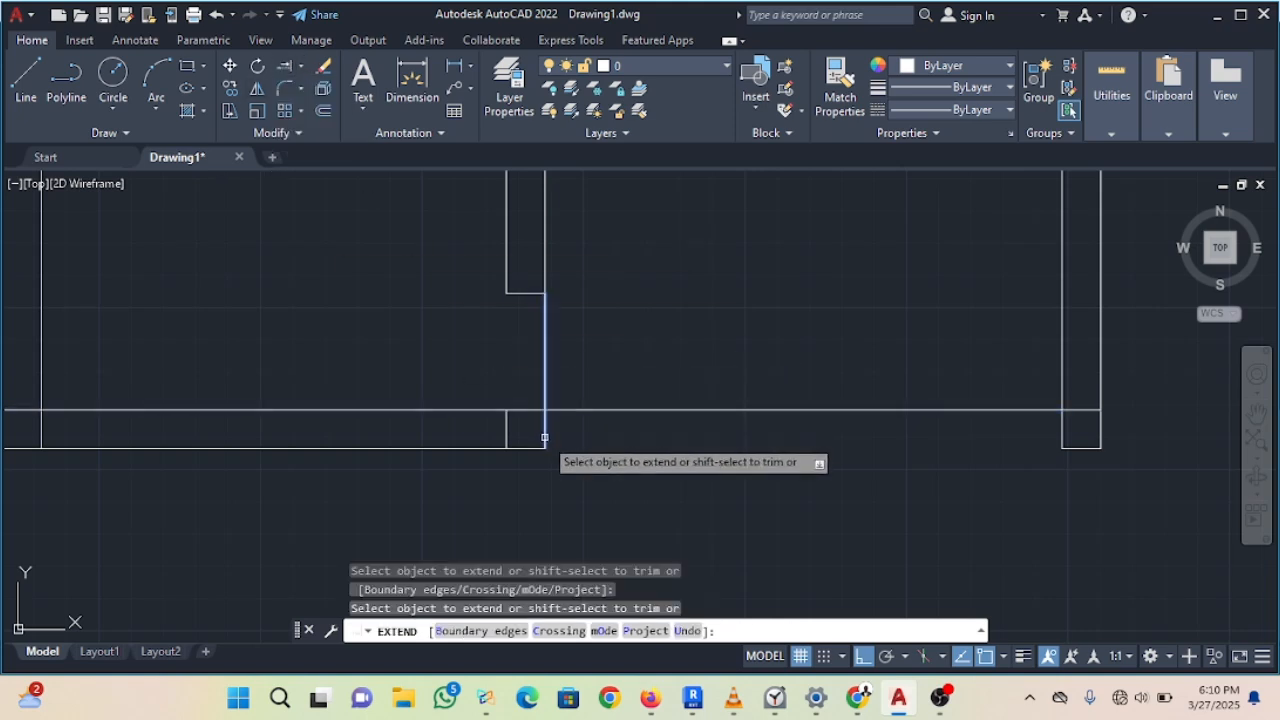
{"action": "left_click", "coordinate": [542, 449]}
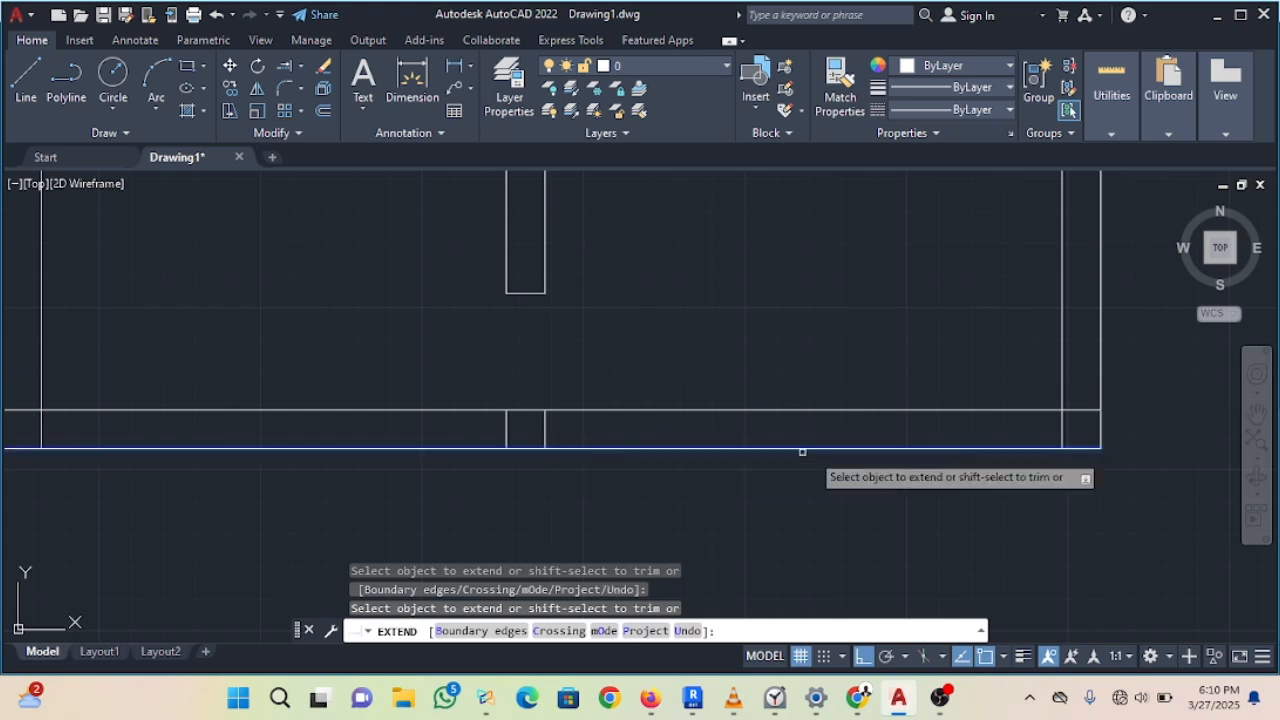
{"action": "key", "text": "Escape"}
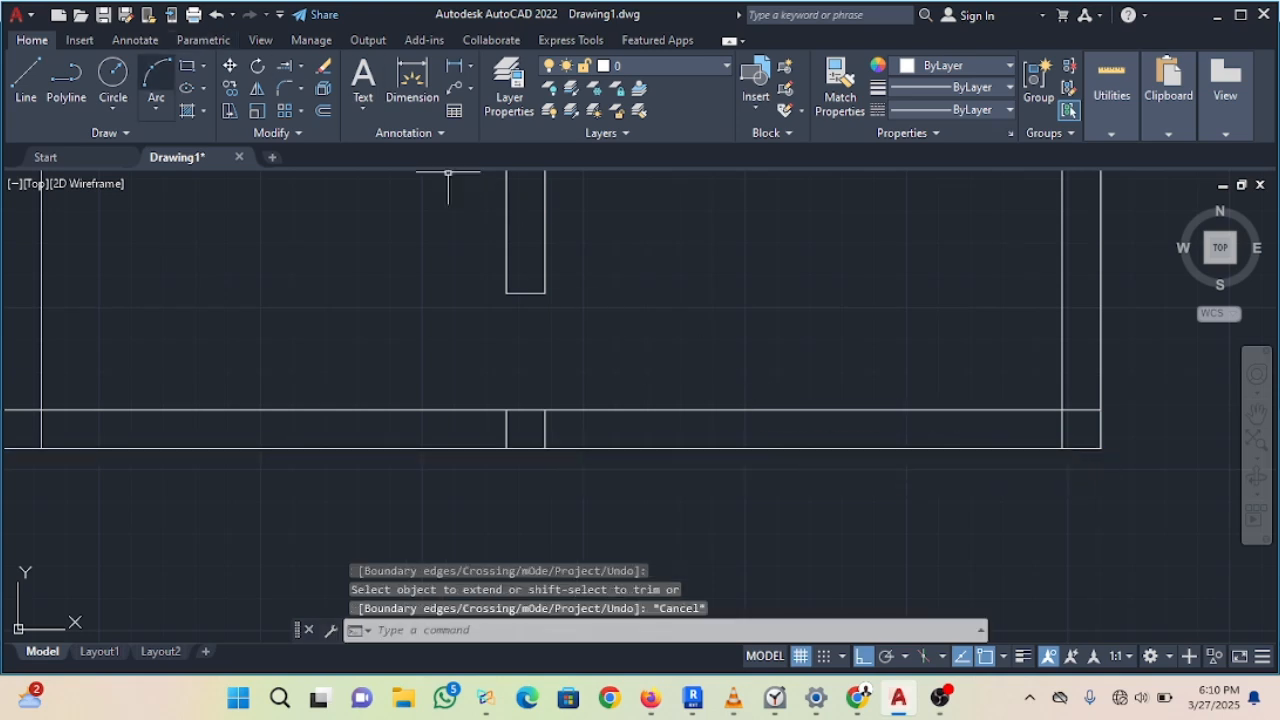
Step: Draw guide lines from the middle wall's bottom-right corner: about 712 down, 1650 to the right, then up across the bottom wall
{"action": "left_click", "coordinate": [25, 80]}
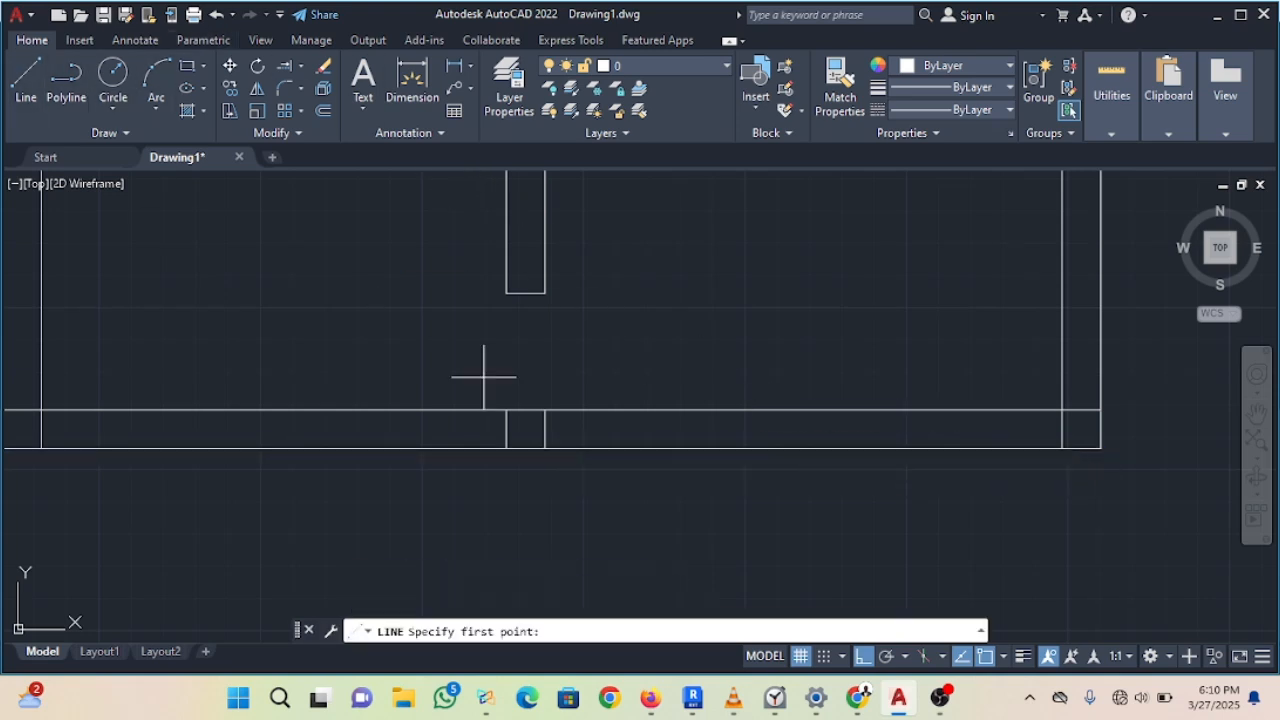
{"action": "left_click", "coordinate": [545, 447]}
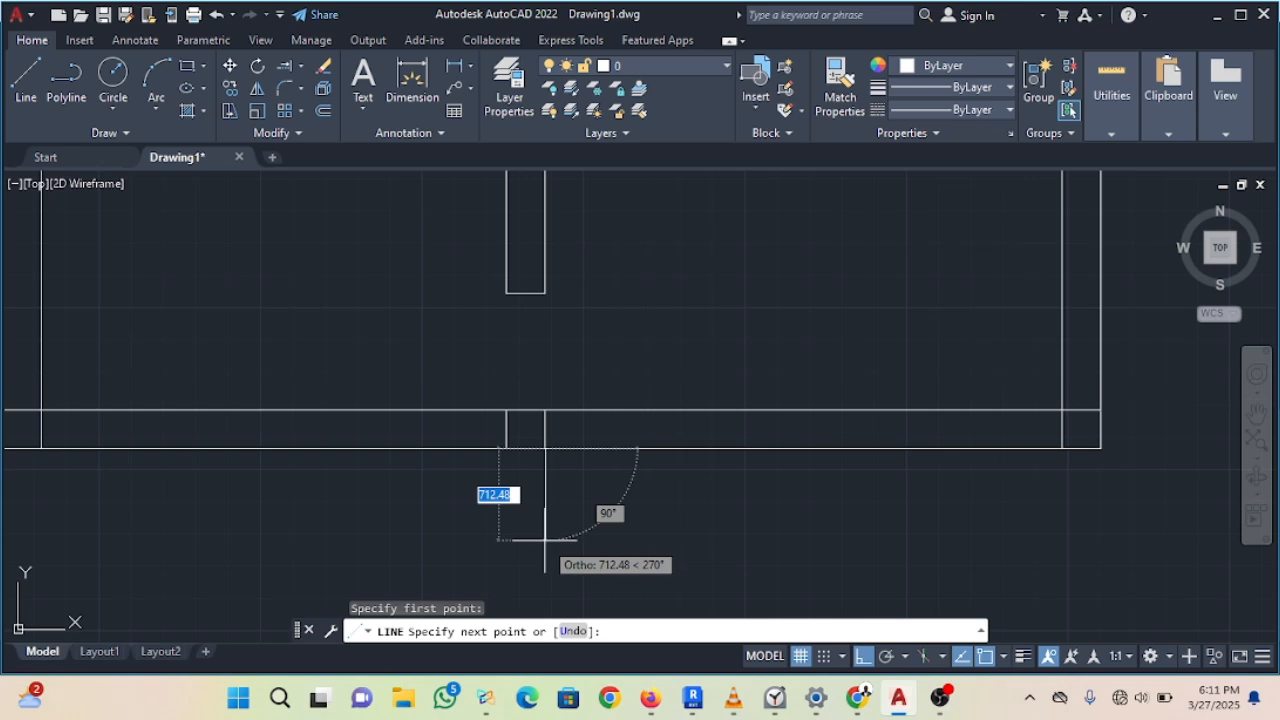
{"action": "left_click", "coordinate": [550, 540]}
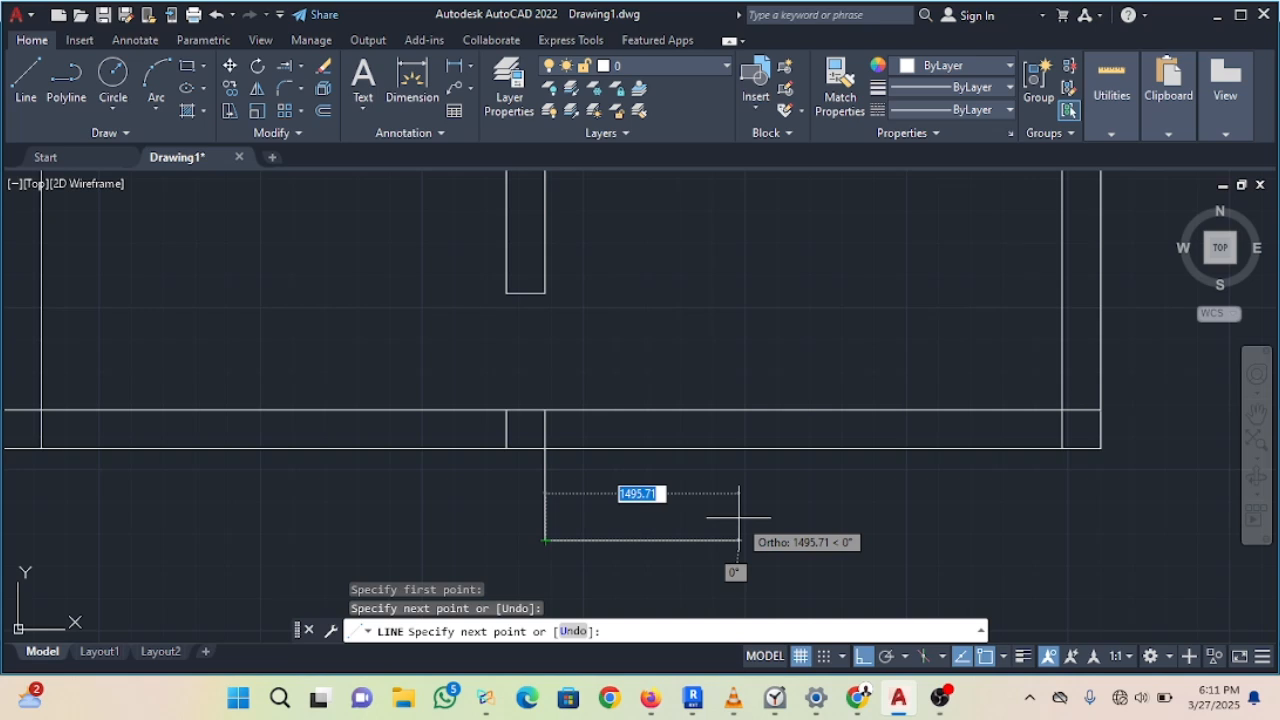
{"action": "type", "text": "1650"}
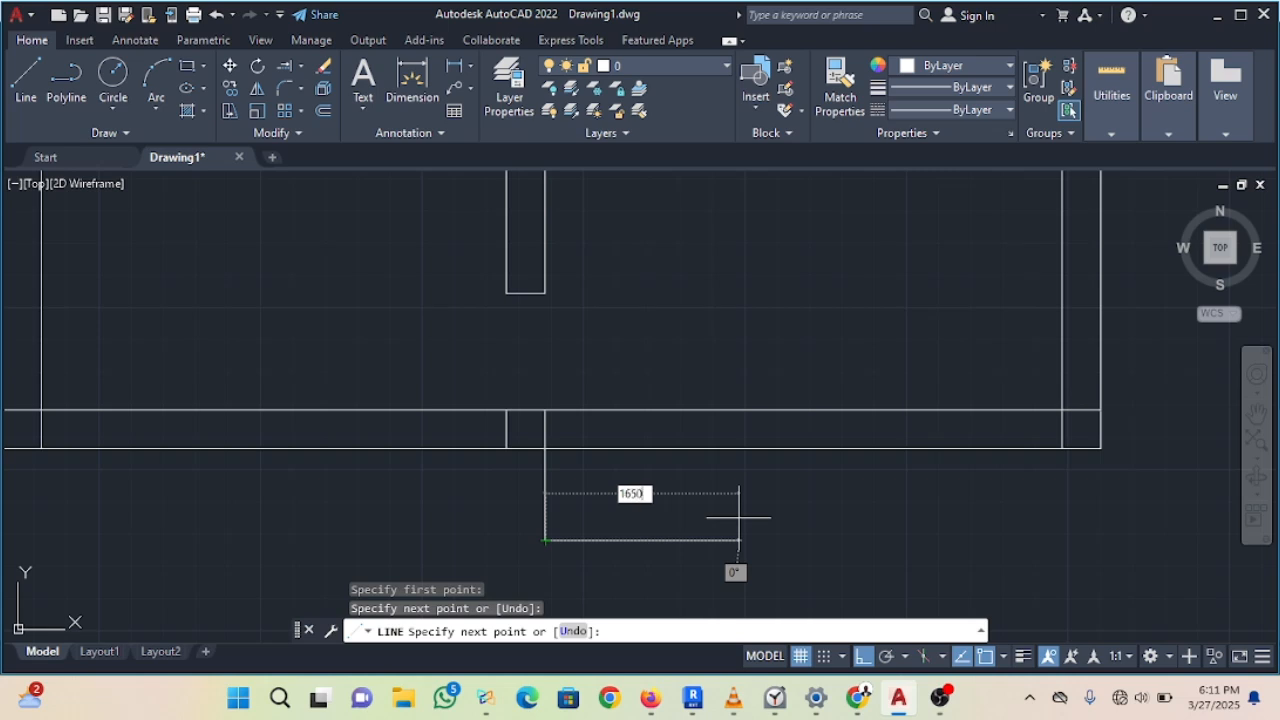
{"action": "key", "text": "Return"}
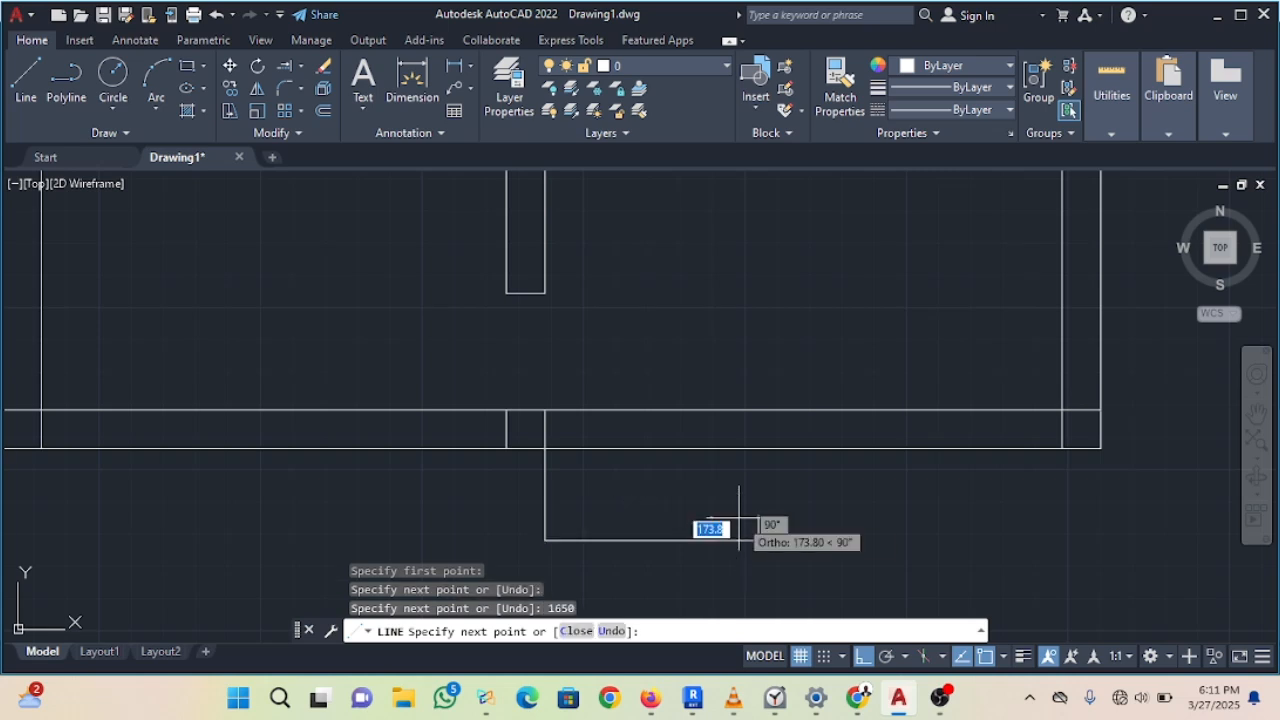
{"action": "left_click", "coordinate": [688, 314]}
{"action": "key", "text": "Escape"}
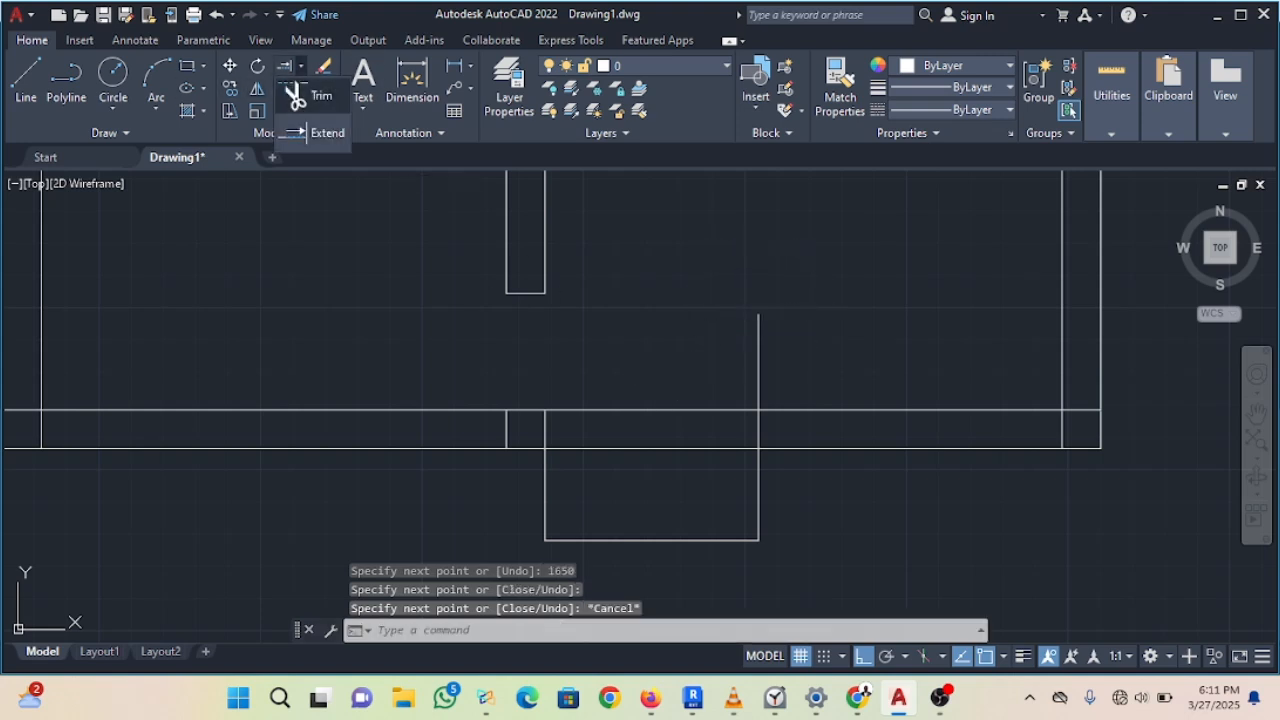
Step: Trim the bottom wall between the guides and remove the guide lines to leave an opening beside the middle wall
{"action": "left_click", "coordinate": [286, 66]}
{"action": "mouse_move", "coordinate": [608, 362]}
{"action": "left_mouse_down"}
{"action": "mouse_move", "coordinate": [526, 523]}
{"action": "mouse_move", "coordinate": [775, 560]}
{"action": "mouse_move", "coordinate": [711, 434]}
{"action": "mouse_move", "coordinate": [765, 345]}
{"action": "left_mouse_up"}
{"action": "left_click_drag", "start_coordinate": [677, 510], "coordinate": [697, 558]}
{"action": "scroll", "coordinate": [686, 522], "scroll_direction": "down", "scroll_amount": 3}
{"action": "scroll", "coordinate": [680, 500], "scroll_direction": "up", "scroll_amount": 2}
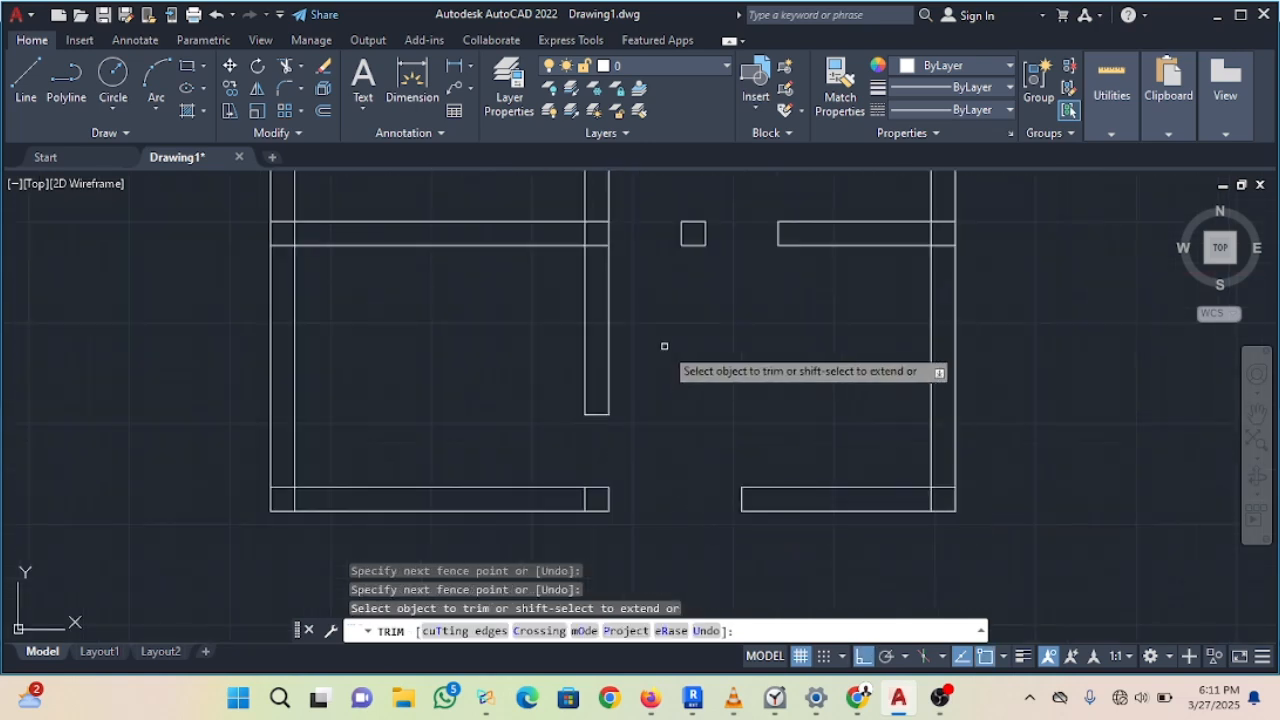
{"action": "key", "text": "Escape"}
Step: Examine the upper part of the floor plan around the L-shaped partition and its door openings
{"action": "mouse_move", "coordinate": [663, 349]}
{"action": "middle_mouse_down"}
{"action": "mouse_move", "coordinate": [664, 452]}
{"action": "mouse_move", "coordinate": [640, 502]}
{"action": "middle_mouse_up"}
{"action": "scroll", "coordinate": [649, 463], "scroll_direction": "up", "scroll_amount": 1}
{"action": "middle_click_drag", "start_coordinate": [691, 326], "coordinate": [680, 552]}
{"action": "middle_click_drag", "start_coordinate": [666, 351], "coordinate": [614, 449]}
{"action": "scroll", "coordinate": [630, 390], "scroll_direction": "down", "scroll_amount": 3}
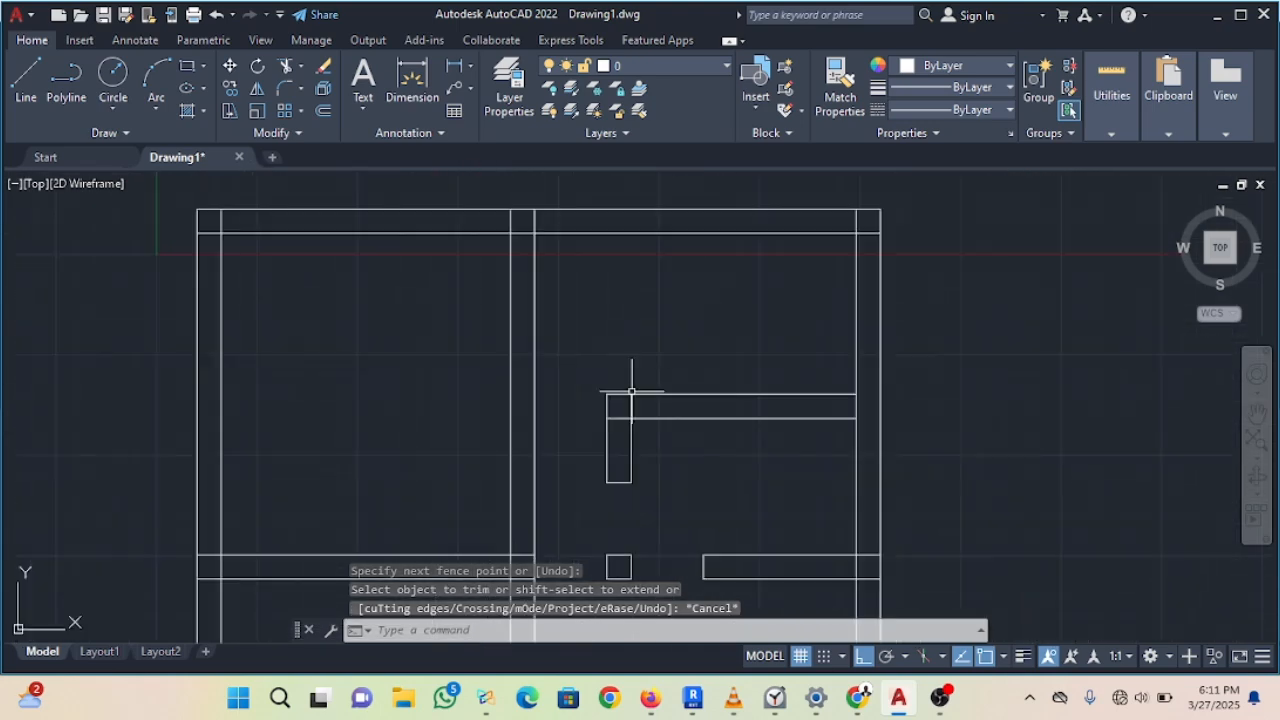
{"action": "scroll", "coordinate": [603, 507], "scroll_direction": "up", "scroll_amount": 2}
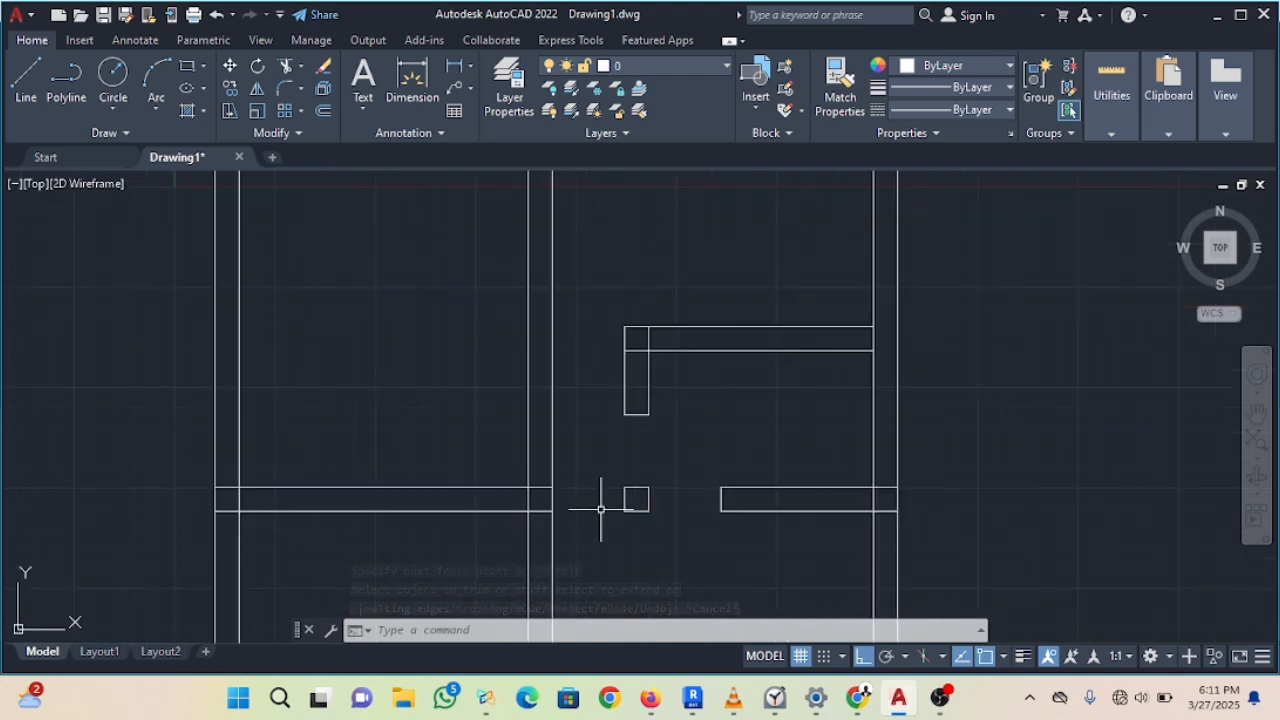
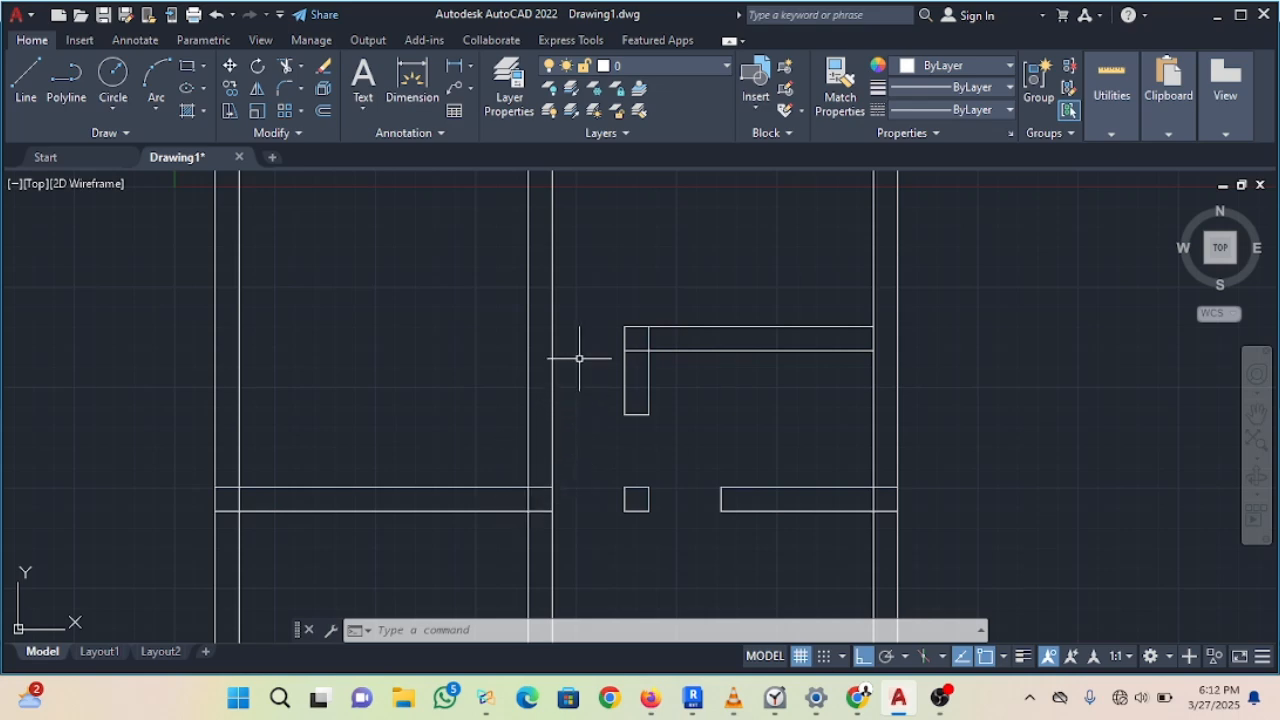
{"action": "scroll", "coordinate": [578, 358], "scroll_direction": "down", "scroll_amount": 2}
{"action": "middle_click_drag", "start_coordinate": [584, 336], "coordinate": [591, 410]}
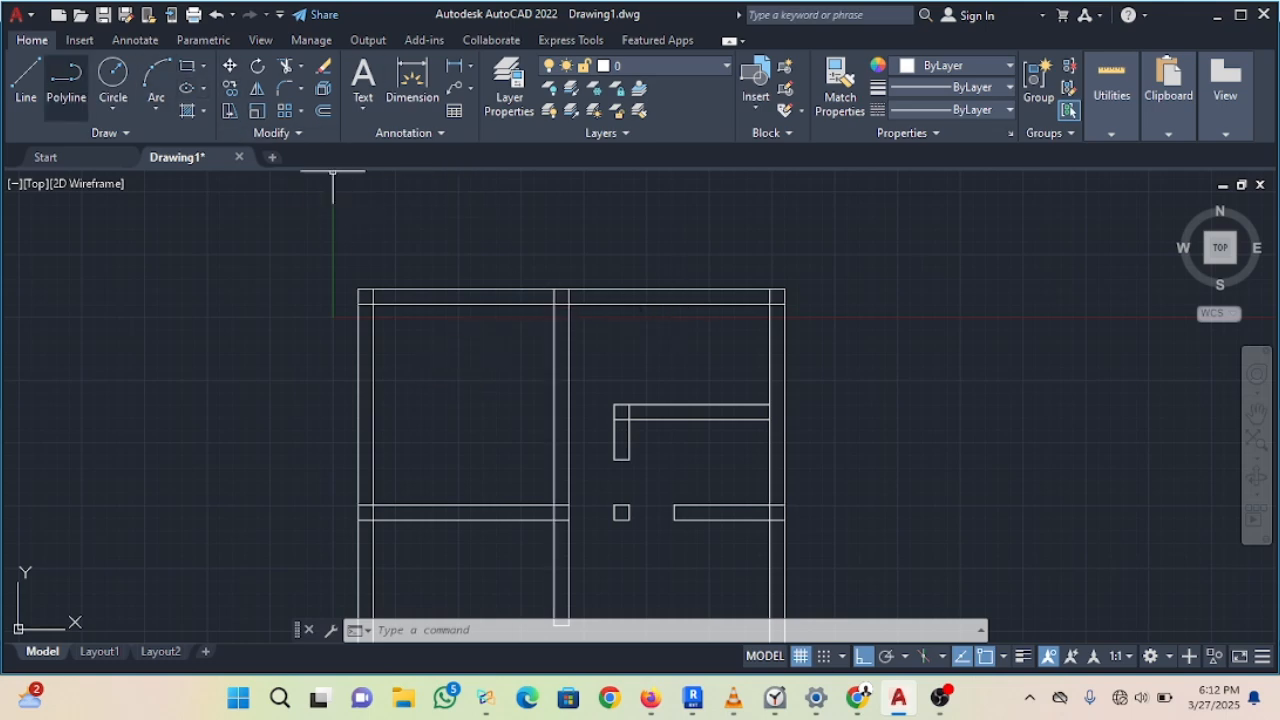
Step: Draw two vertical wall lines connecting the corner of the L-shaped partition to the inner face of the top wall
{"action": "left_click", "coordinate": [26, 80]}
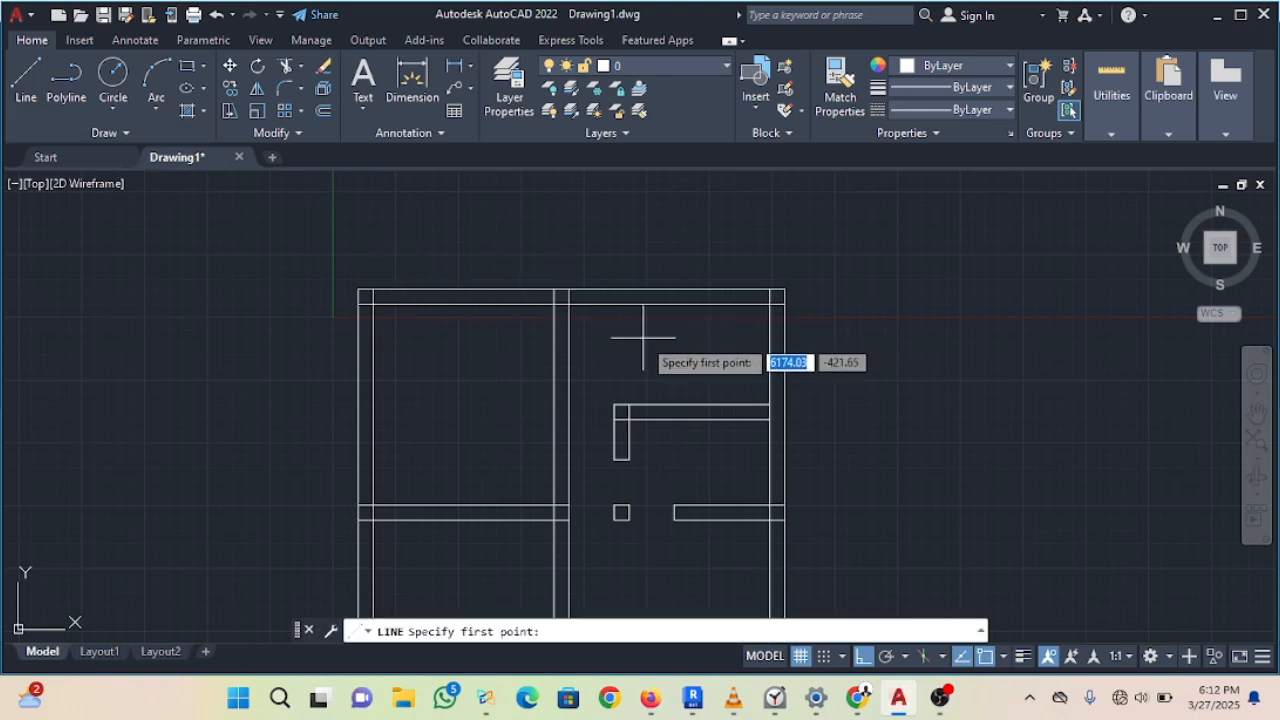
{"action": "scroll", "coordinate": [643, 337], "scroll_direction": "up", "scroll_amount": 2}
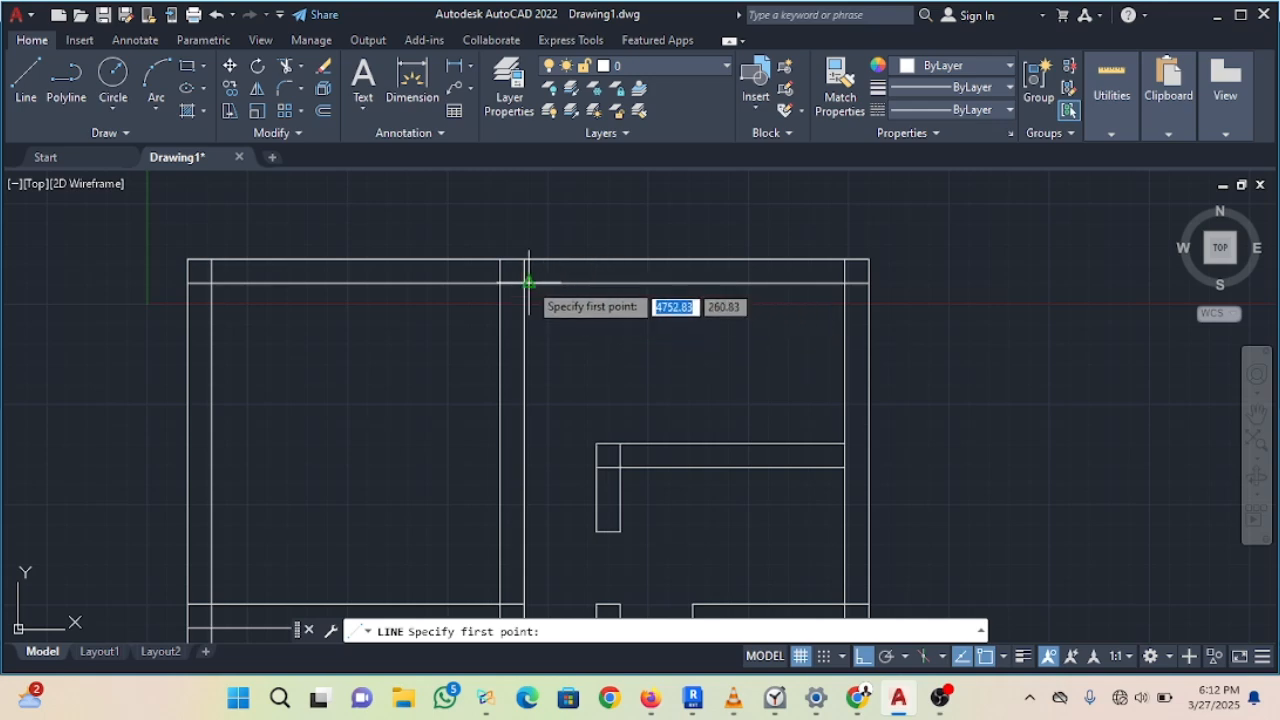
{"action": "left_click", "coordinate": [621, 284]}
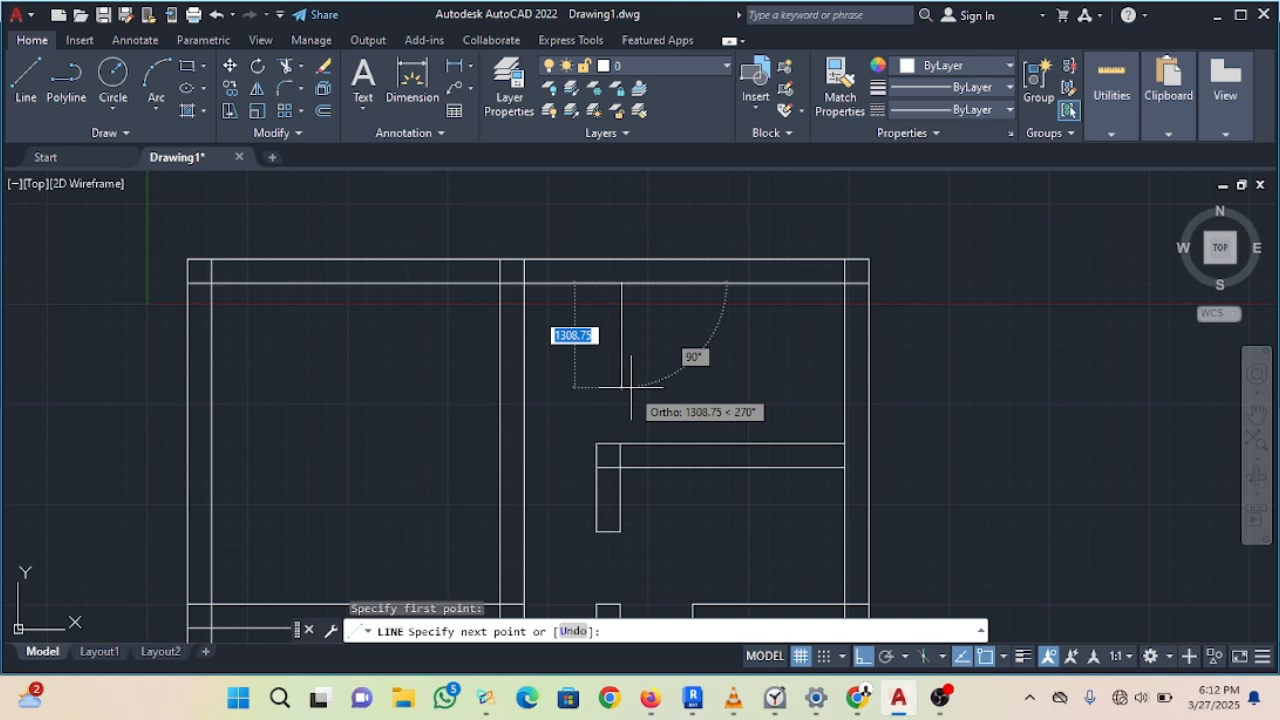
{"action": "left_click", "coordinate": [621, 443]}
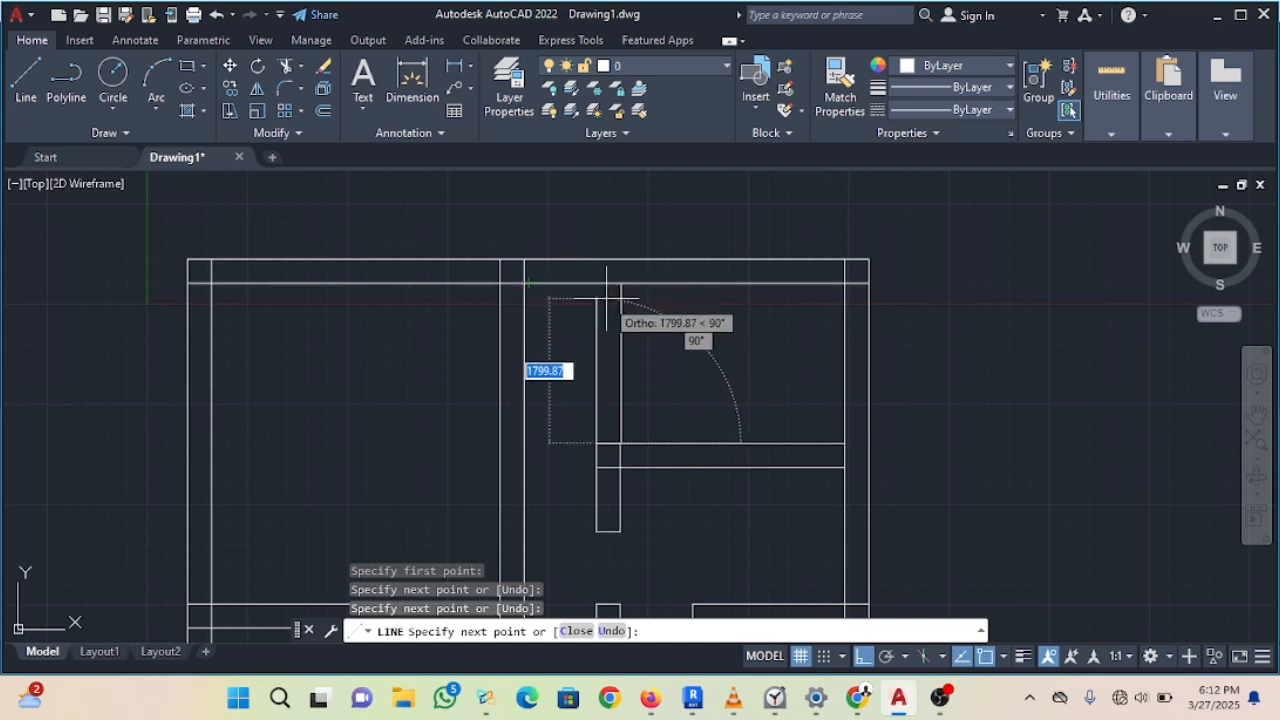
{"action": "left_click", "coordinate": [533, 283]}
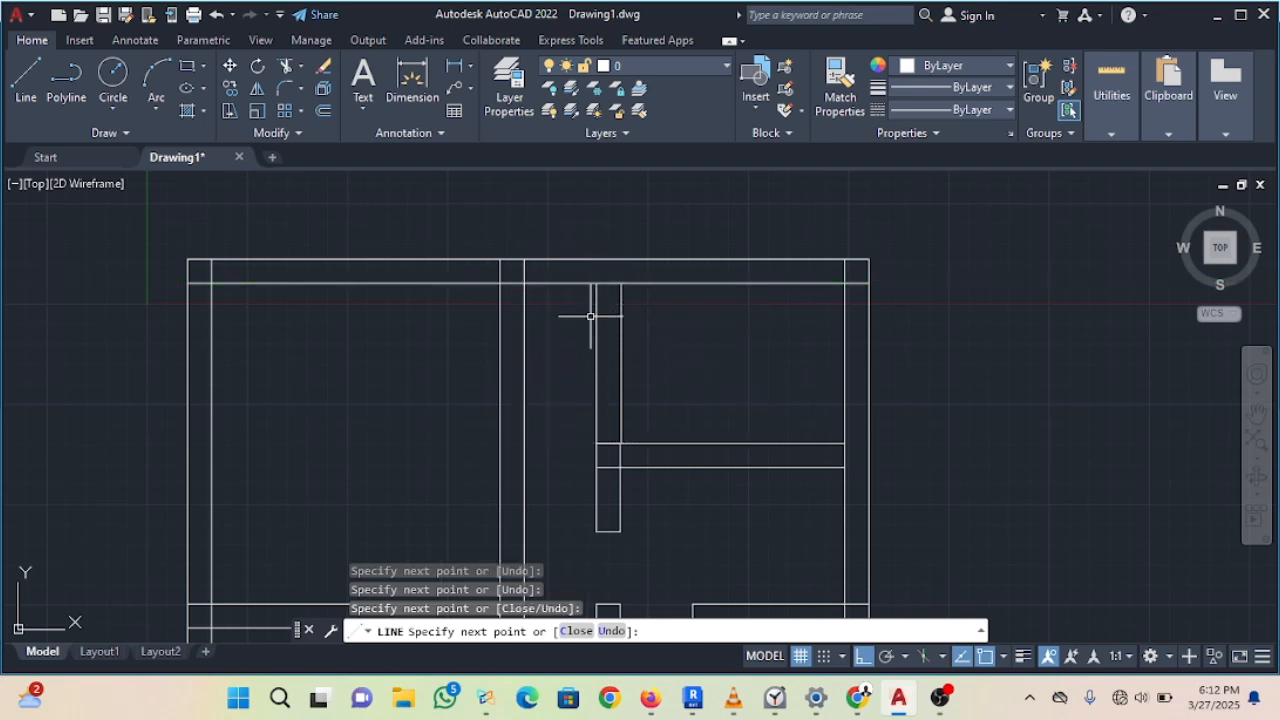
{"action": "key", "text": "Escape"}
Step: Inspect the new partition lines where they meet the L-shaped corner and delete the misaligned right-hand line
{"action": "scroll", "coordinate": [630, 400], "scroll_direction": "up", "scroll_amount": 5}
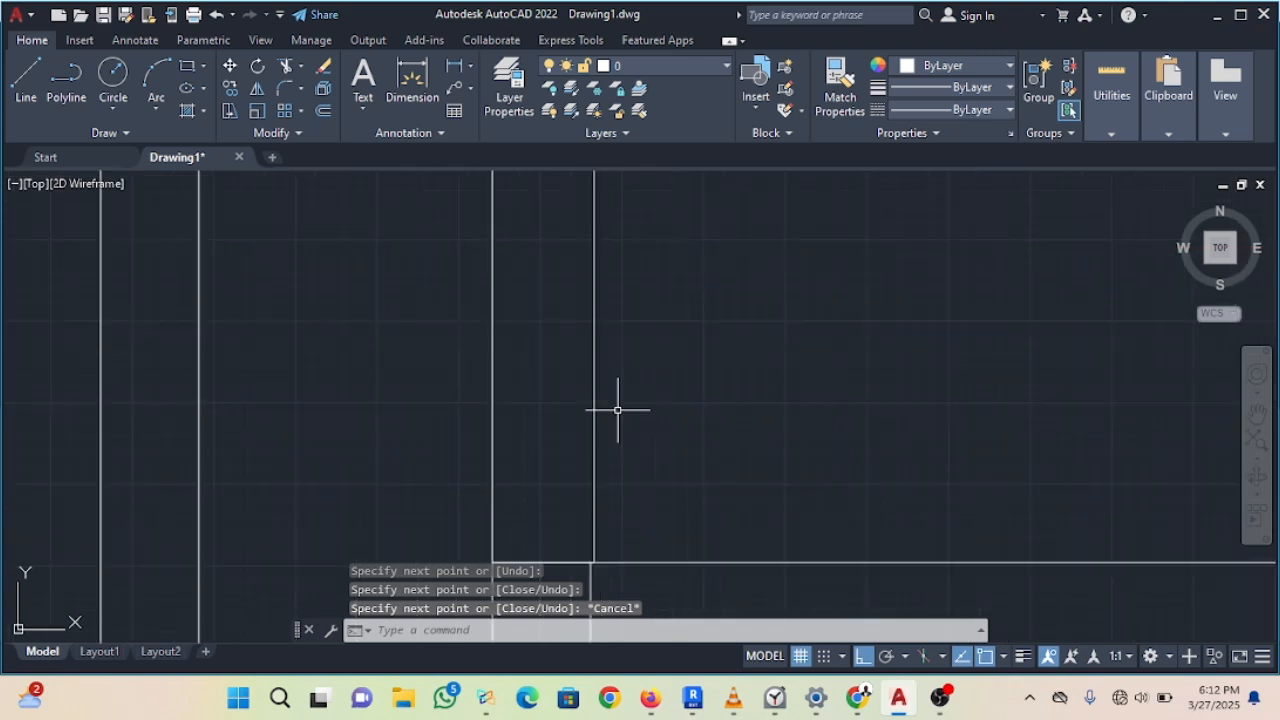
{"action": "scroll", "coordinate": [617, 409], "scroll_direction": "down", "scroll_amount": 5}
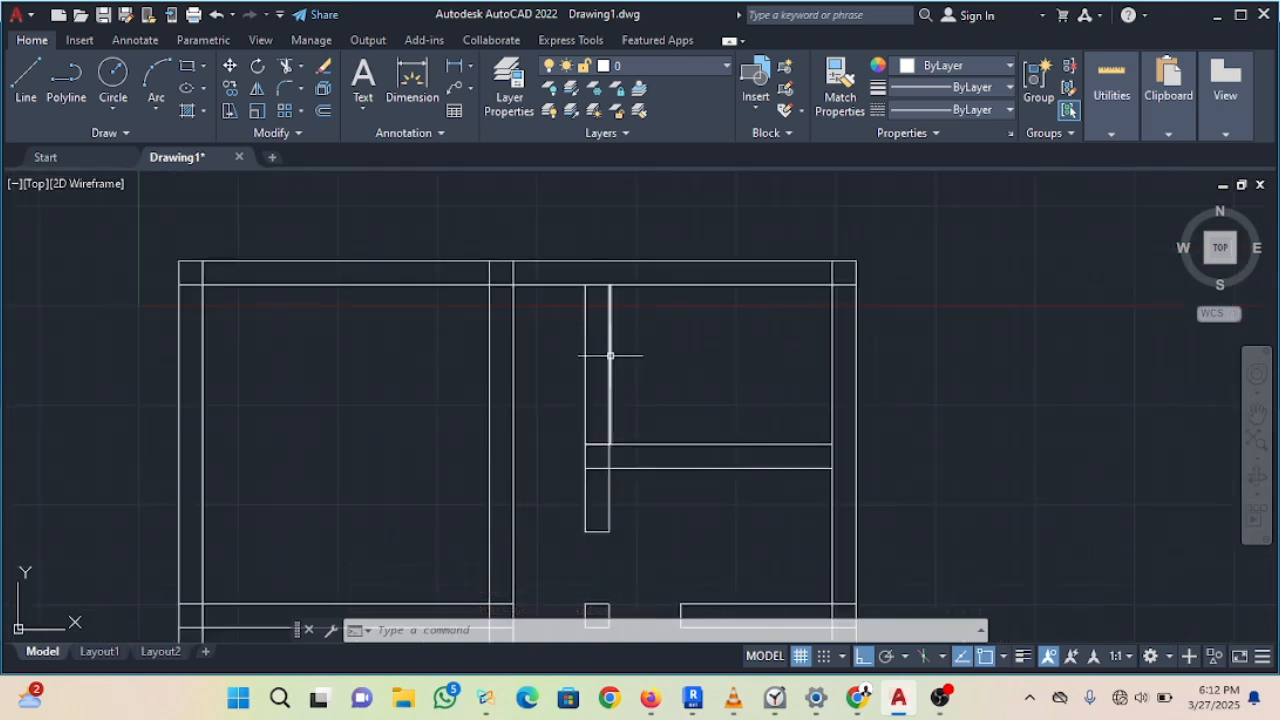
{"action": "scroll", "coordinate": [609, 355], "scroll_direction": "up", "scroll_amount": 4}
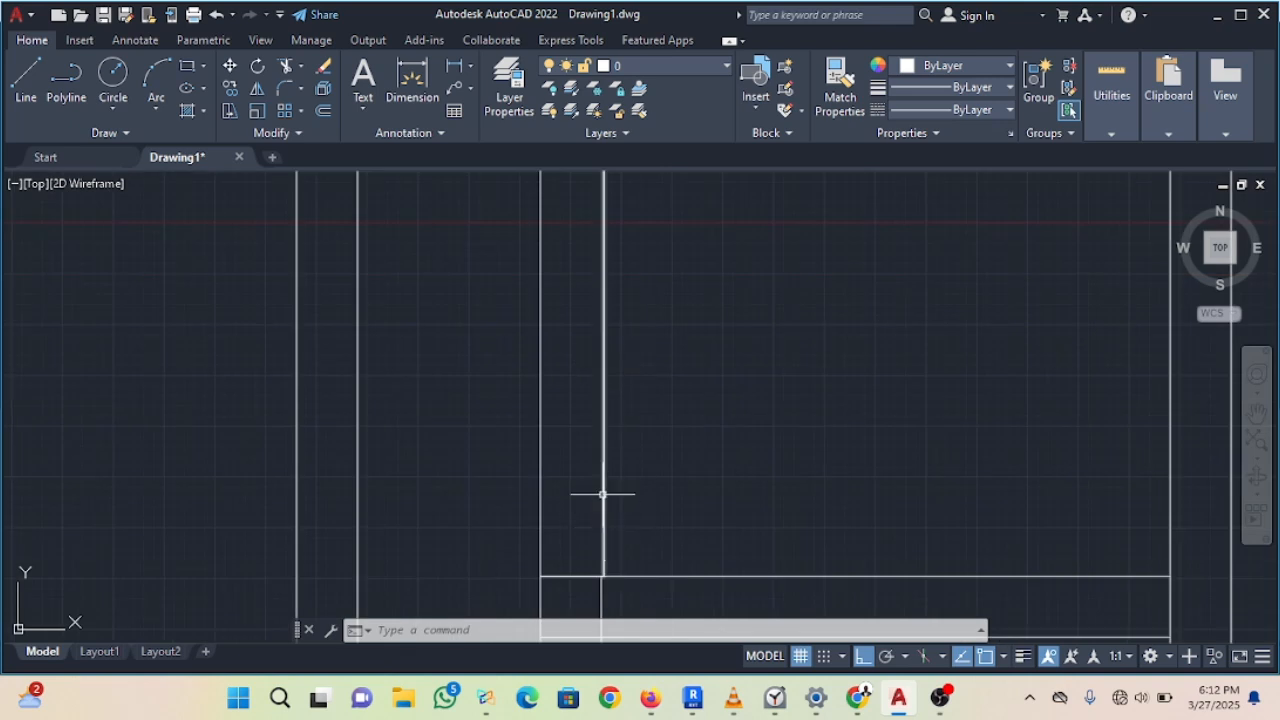
{"action": "left_click", "coordinate": [604, 334]}
{"action": "key", "text": "Delete"}
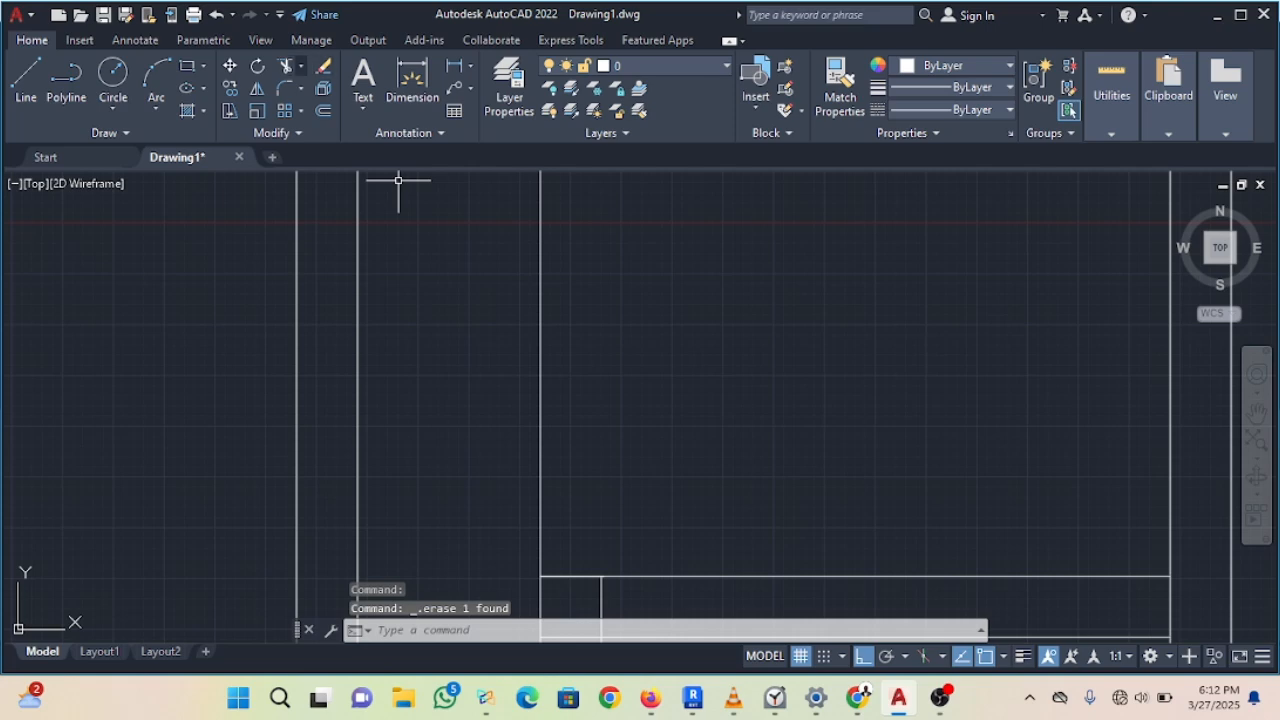
Step: Extend both vertical edges of the L-shaped partition up to the outer face of the top wall
{"action": "left_click", "coordinate": [300, 65]}
{"action": "left_click", "coordinate": [300, 108]}
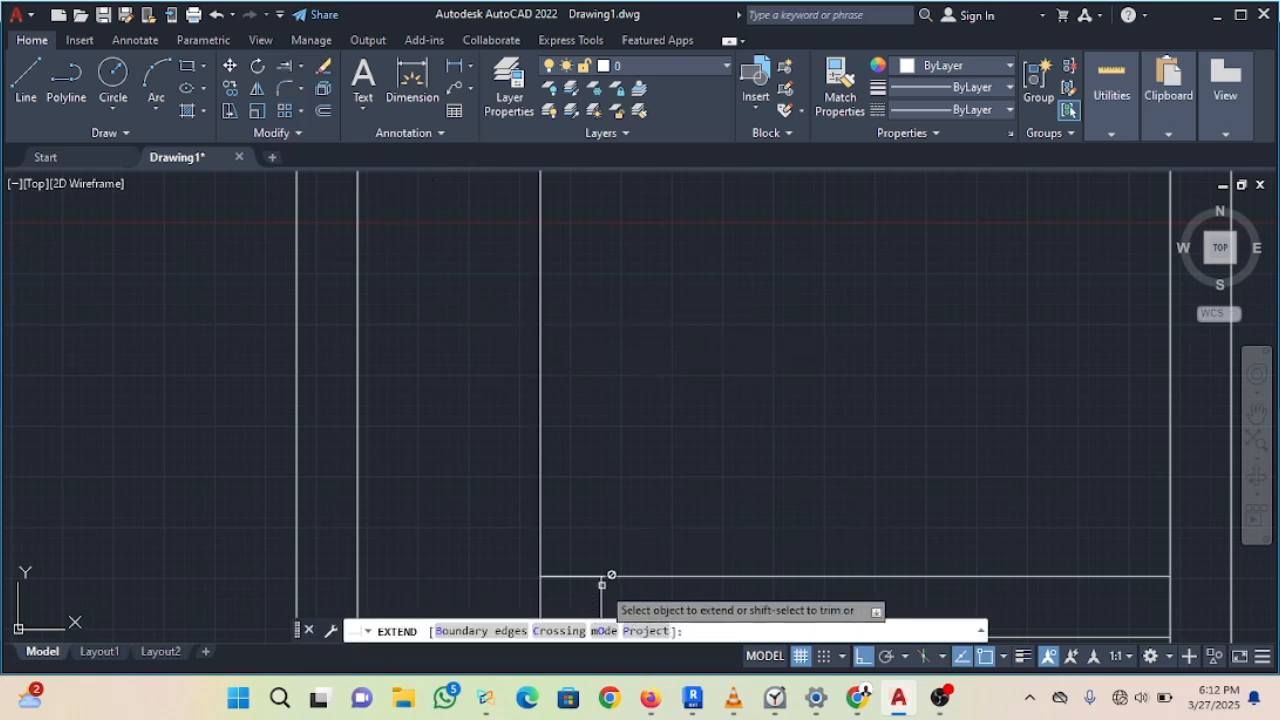
{"action": "scroll", "coordinate": [601, 585], "scroll_direction": "down", "scroll_amount": 3}
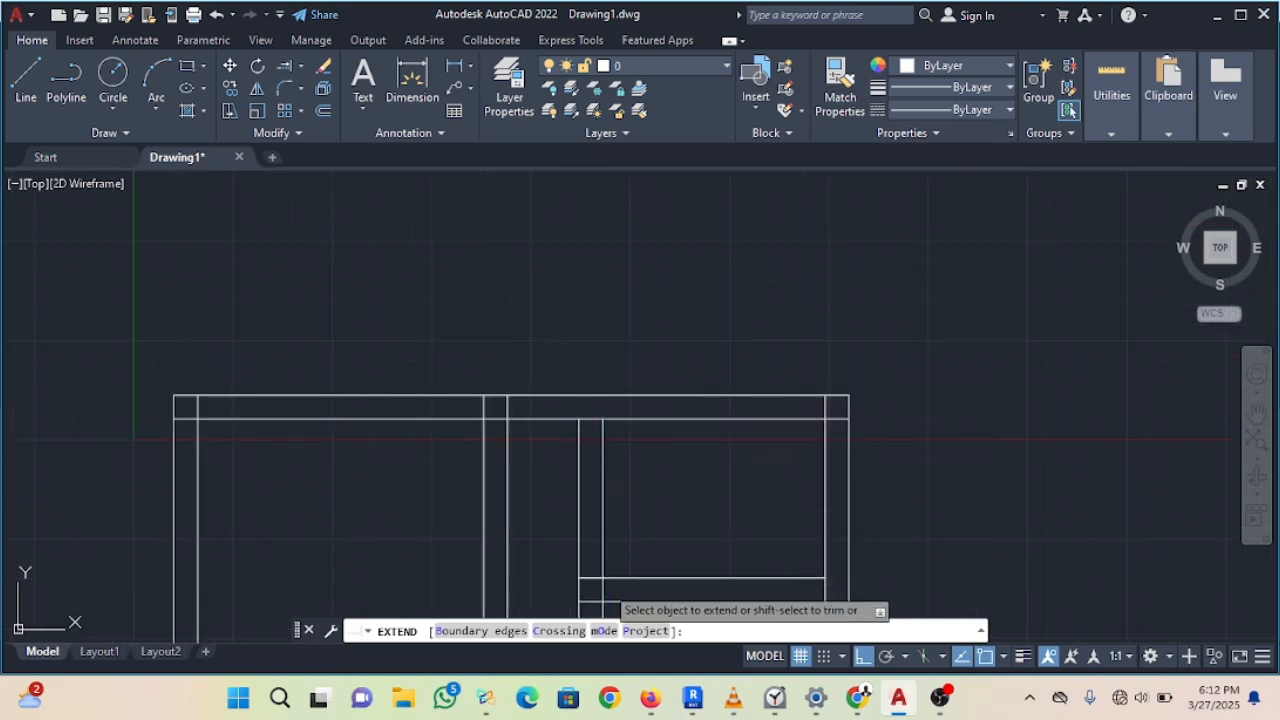
{"action": "left_click", "coordinate": [604, 600]}
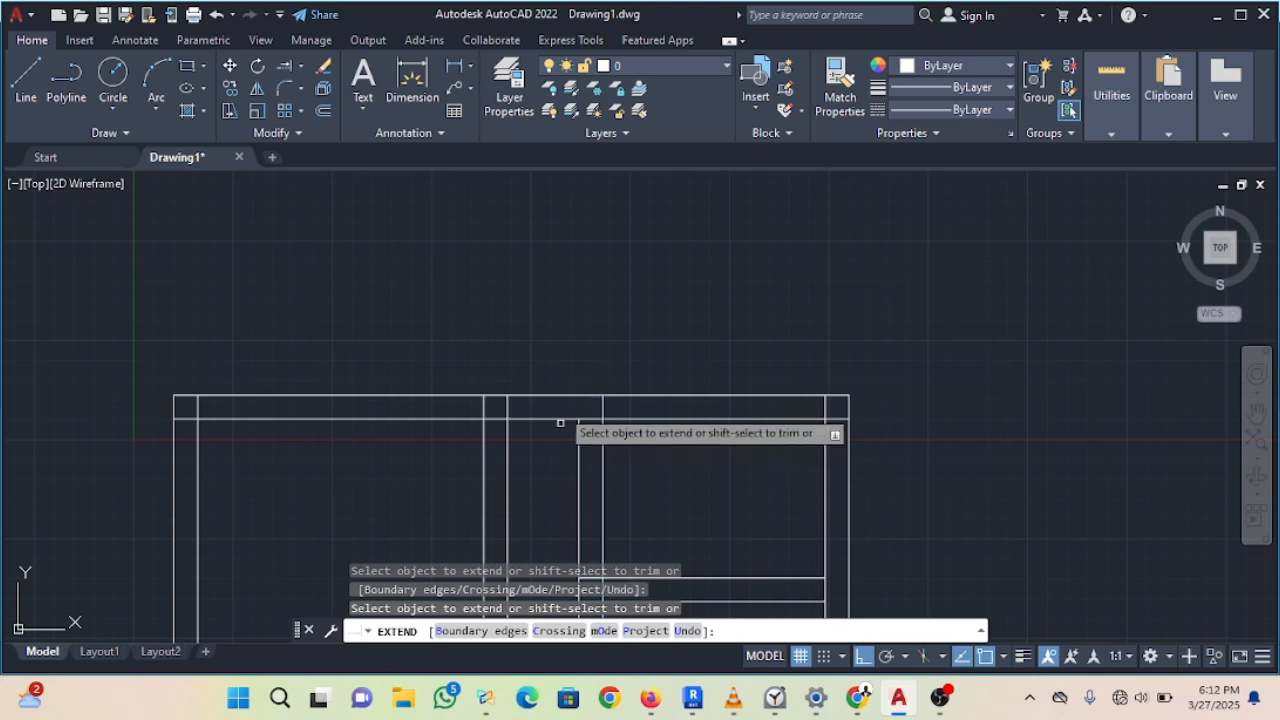
{"action": "left_click", "coordinate": [578, 441]}
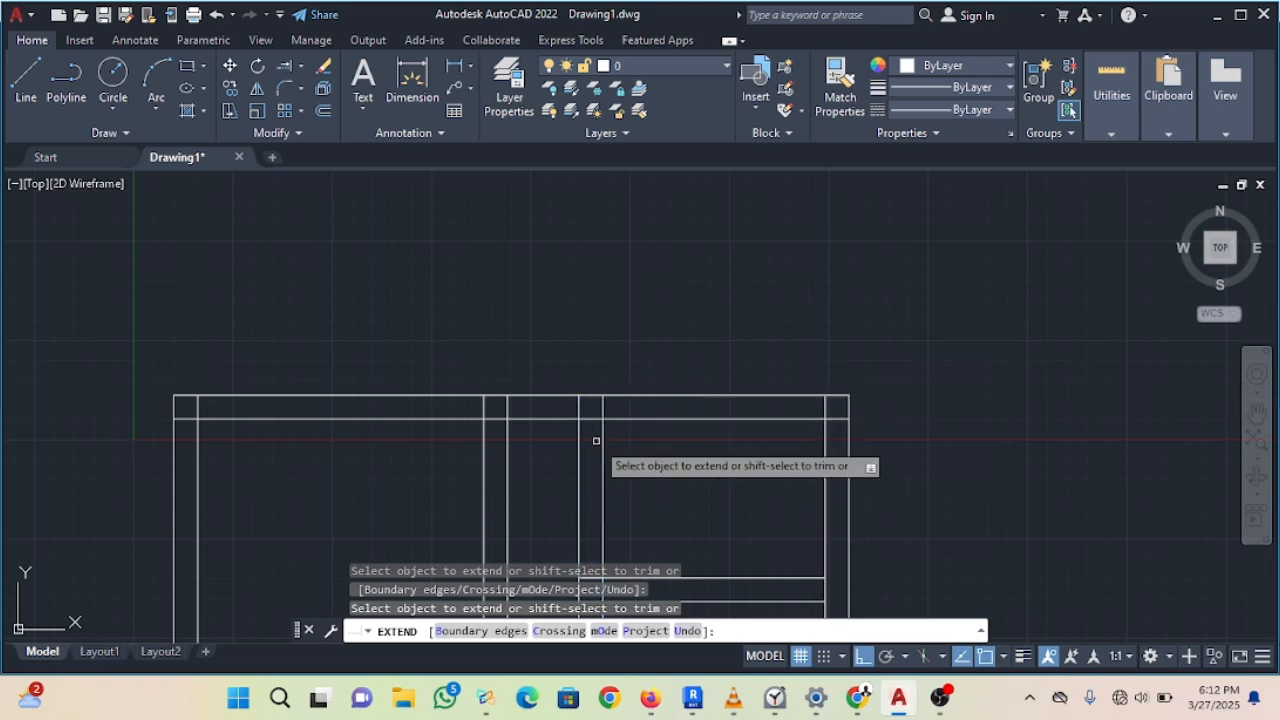
{"action": "key", "text": "Escape"}
{"action": "middle_click_drag", "start_coordinate": [598, 454], "coordinate": [595, 362]}
{"action": "scroll", "coordinate": [585, 434], "scroll_direction": "up", "scroll_amount": 6}
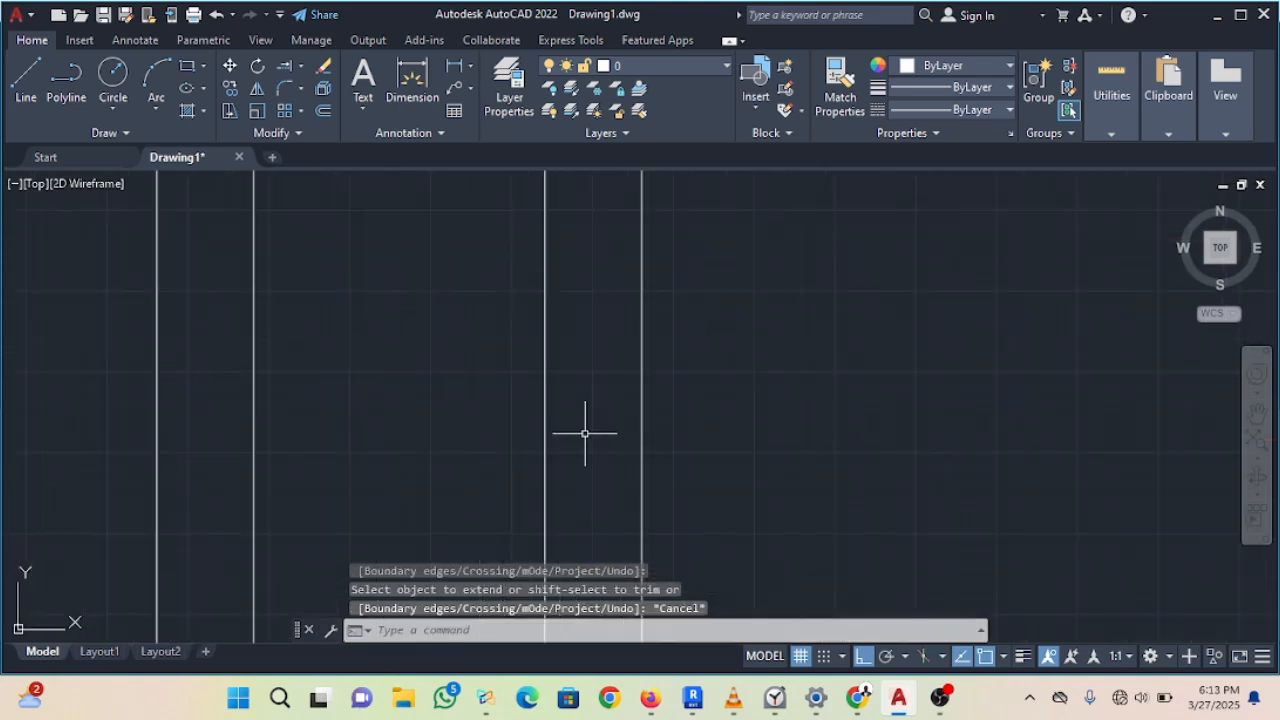
Step: Delete the short line overlapping the left edge of the L-shaped partition above its horizontal arm
{"action": "middle_click_drag", "start_coordinate": [583, 434], "coordinate": [584, 325]}
{"action": "scroll", "coordinate": [584, 325], "scroll_direction": "up", "scroll_amount": 4}
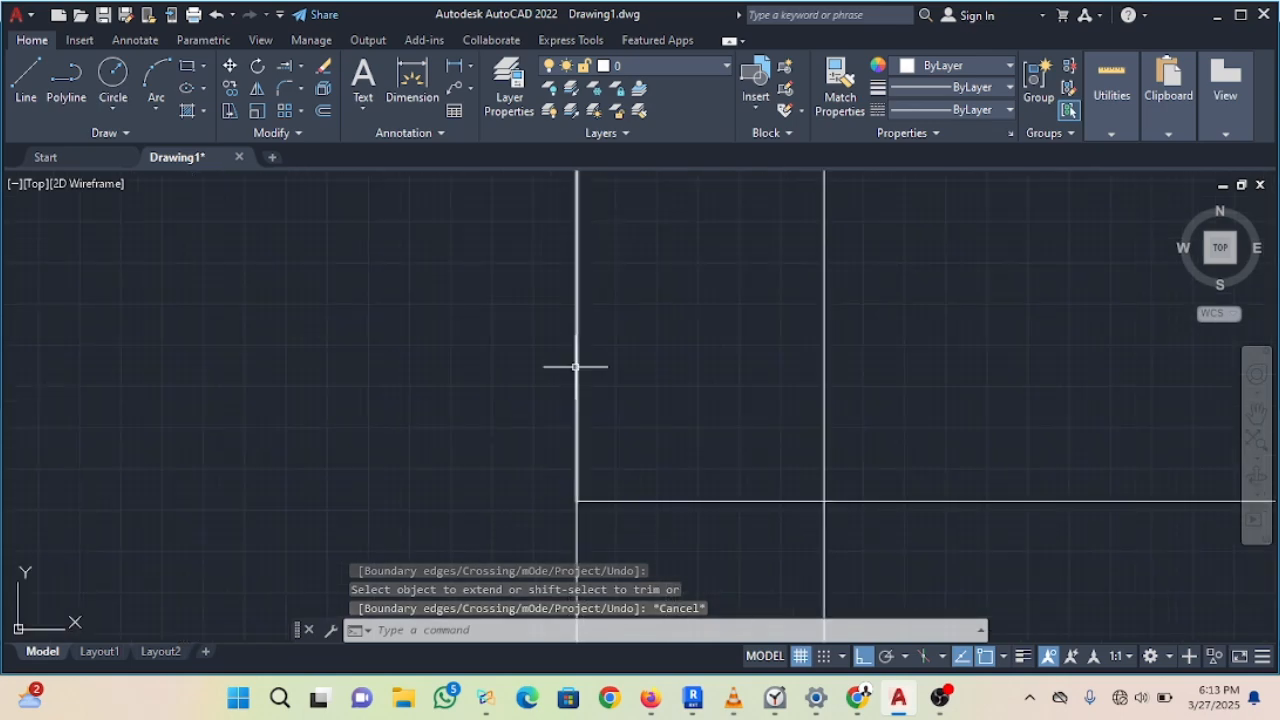
{"action": "left_click", "coordinate": [577, 362]}
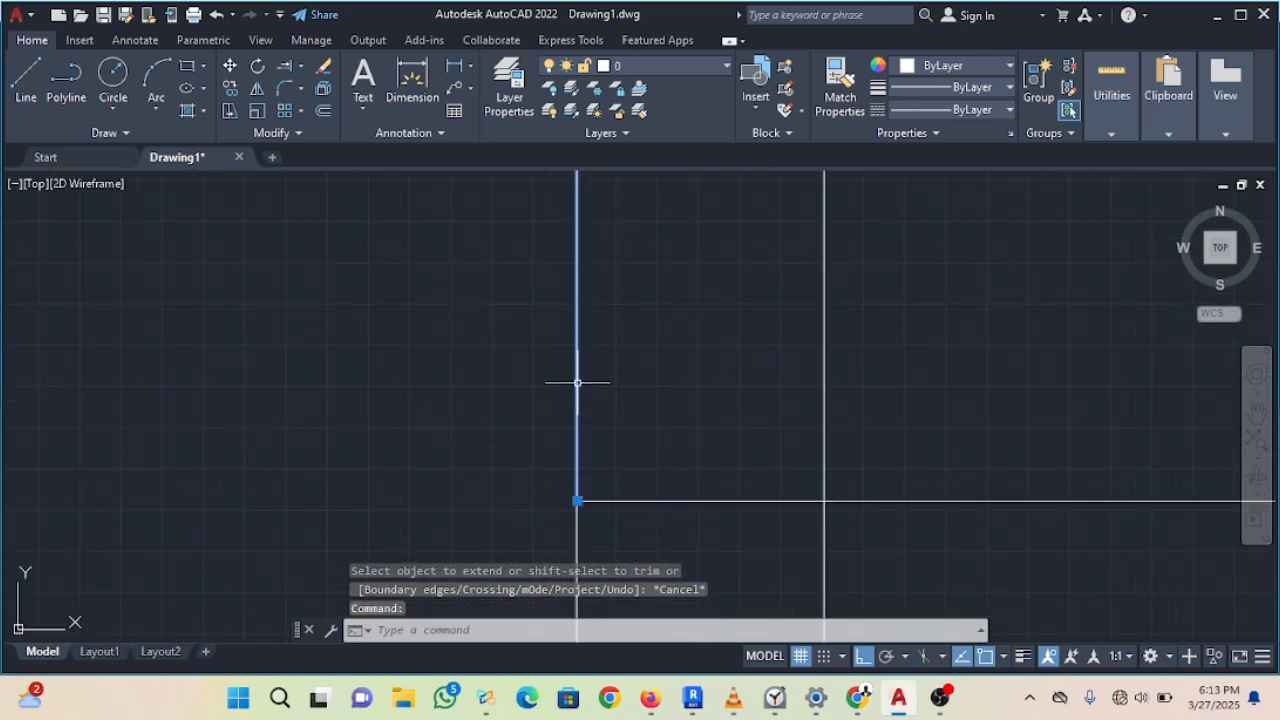
{"action": "key", "text": "Delete"}
Step: Extend the left edge of the L-shaped partition up to the outer face of the top wall
{"action": "type", "text": "ex"}
{"action": "key", "text": "Return"}
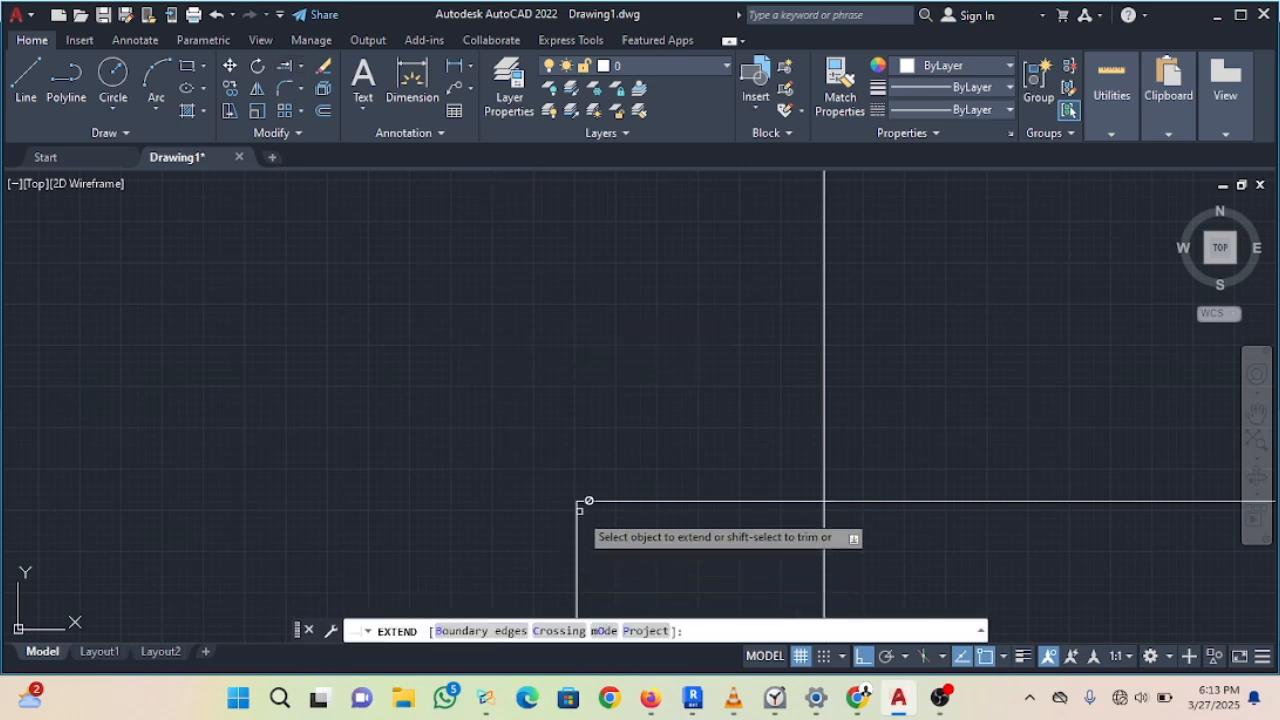
{"action": "scroll", "coordinate": [580, 508], "scroll_direction": "down", "scroll_amount": 3}
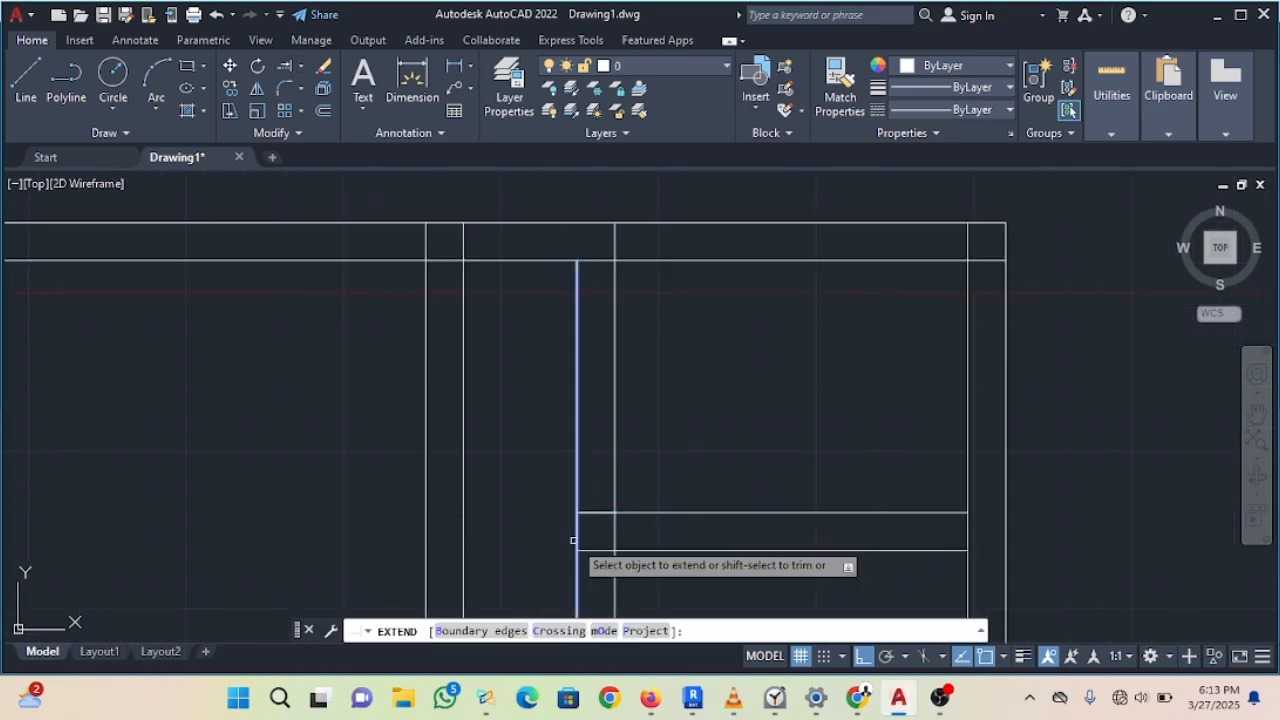
{"action": "left_click", "coordinate": [576, 540]}
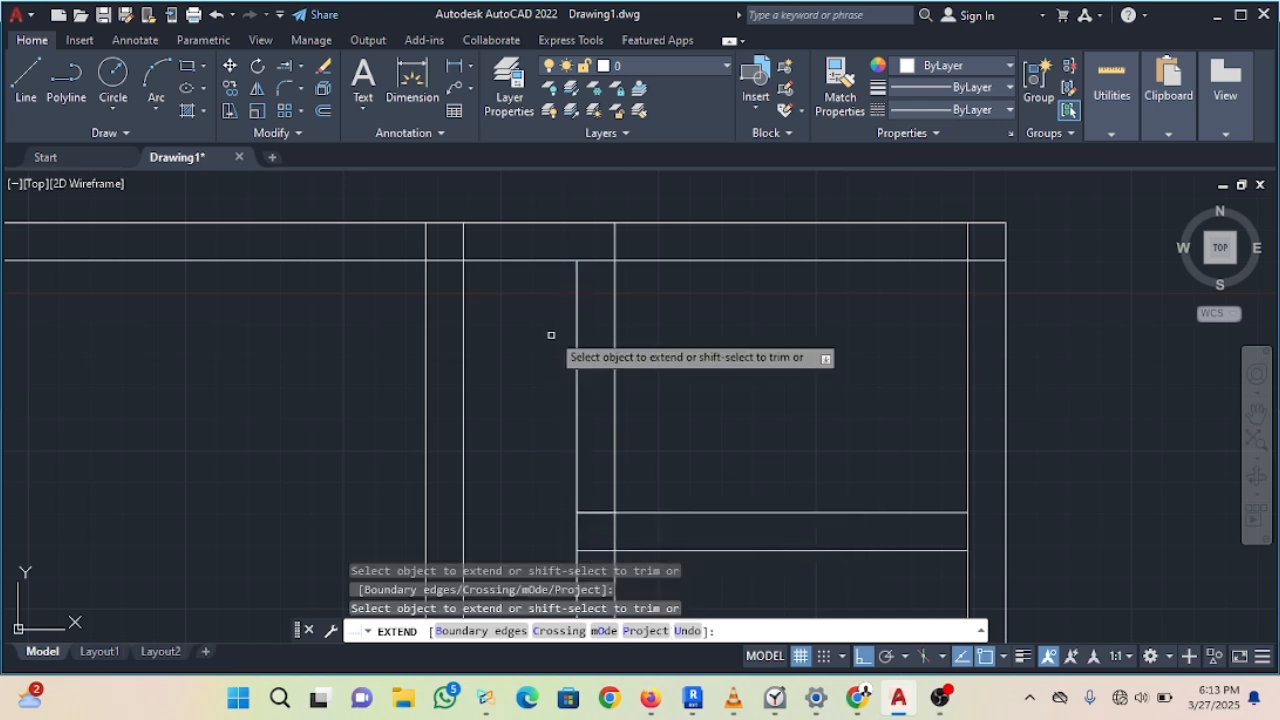
{"action": "left_click", "coordinate": [578, 276]}
{"action": "key", "text": "Escape"}
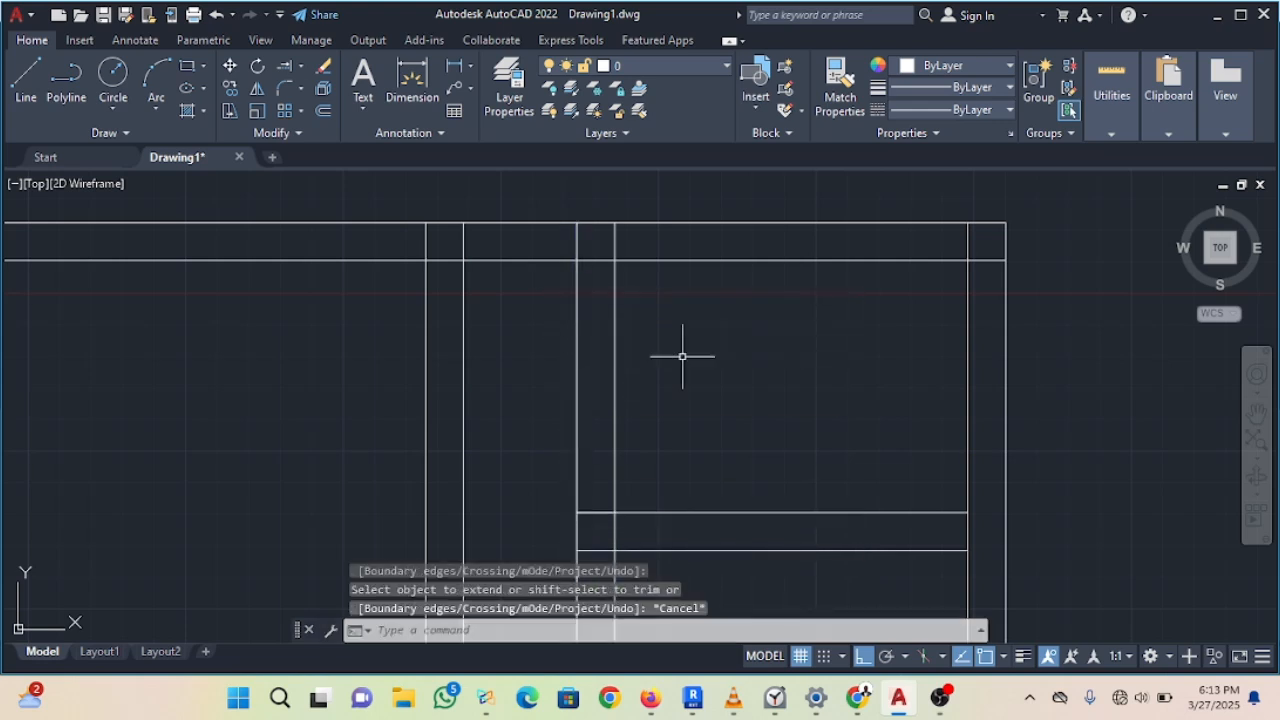
Step: Offset the upper line of the horizontal partition arm upward by 300
{"action": "scroll", "coordinate": [665, 391], "scroll_direction": "down", "scroll_amount": 2}
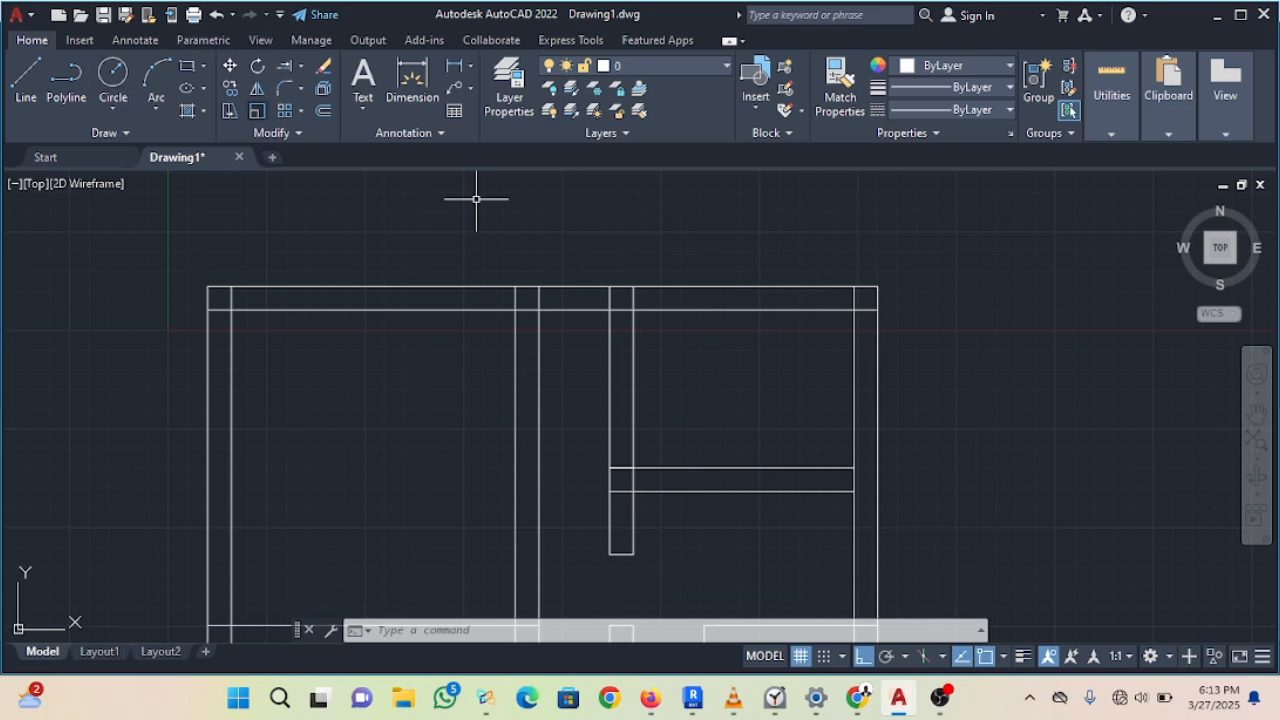
{"action": "type", "text": "o"}
{"action": "key", "text": "Return"}
{"action": "key", "text": "Return"}
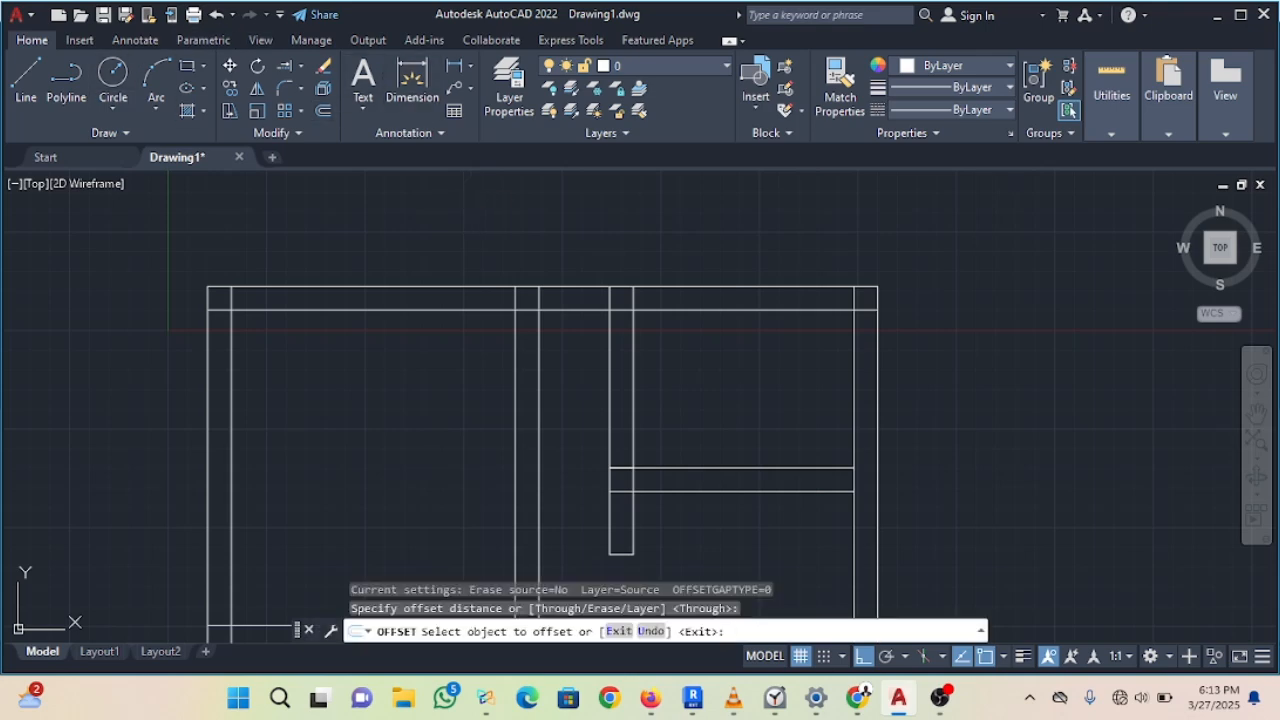
{"action": "left_click", "coordinate": [708, 467]}
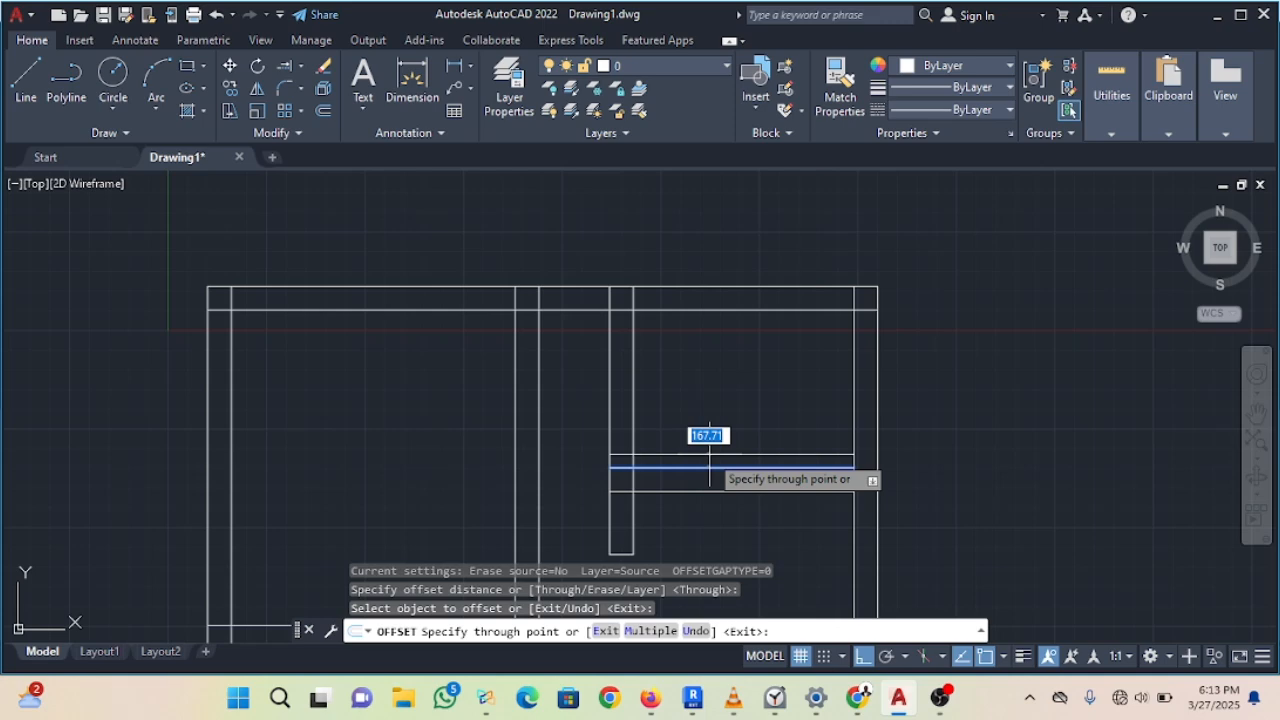
{"action": "type", "text": "300"}
{"action": "key", "text": "Return"}
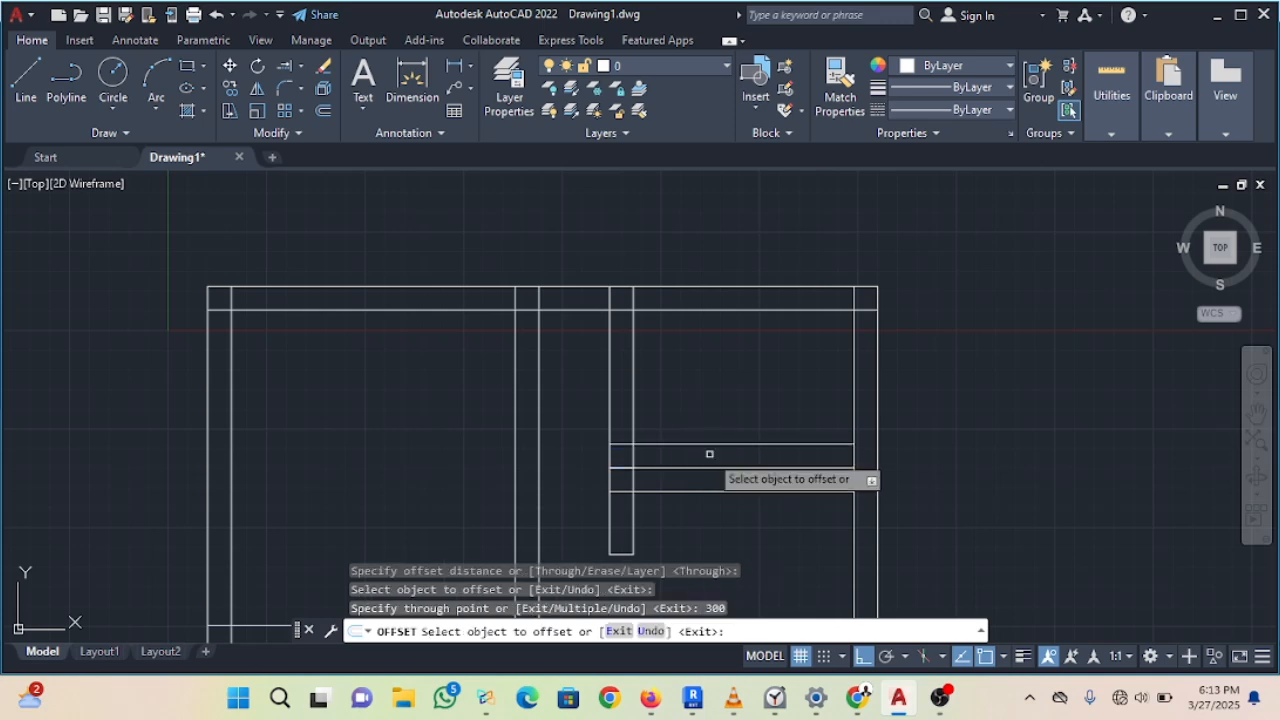
{"action": "key", "text": "Escape"}
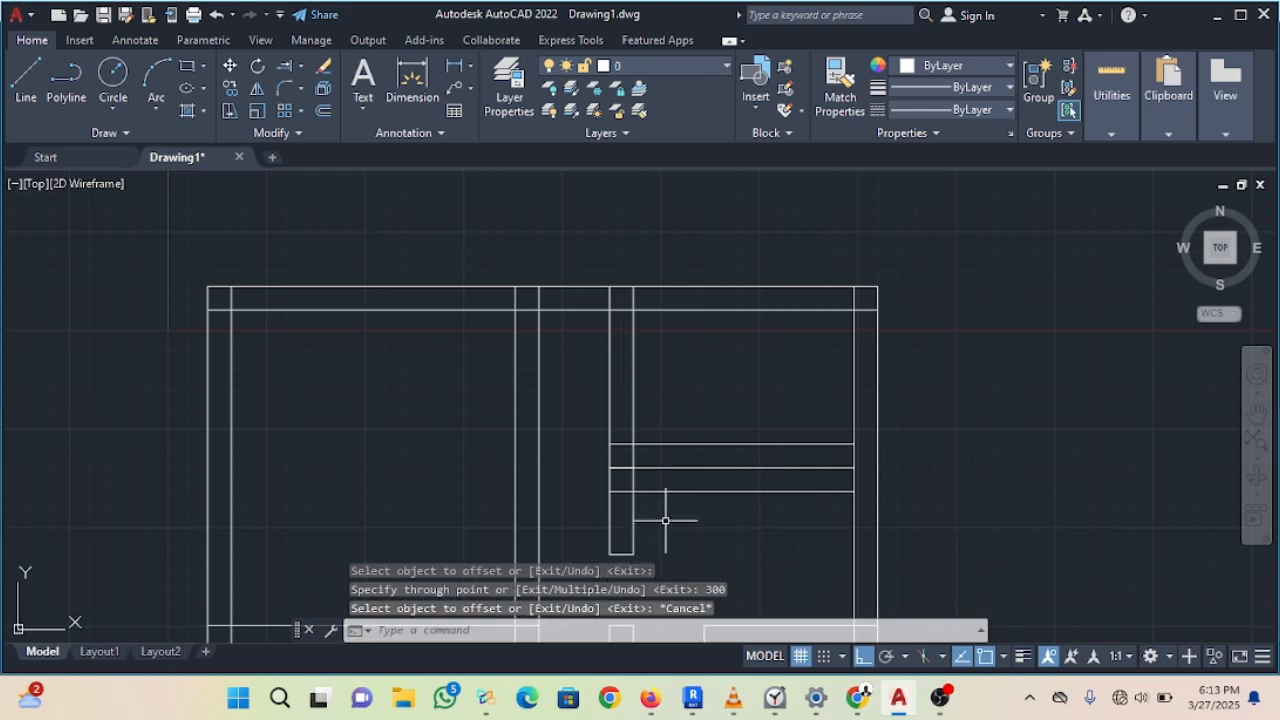
Step: Delete the lowest of the three horizontal partition lines, leaving a double-line wall
{"action": "left_click", "coordinate": [682, 492]}
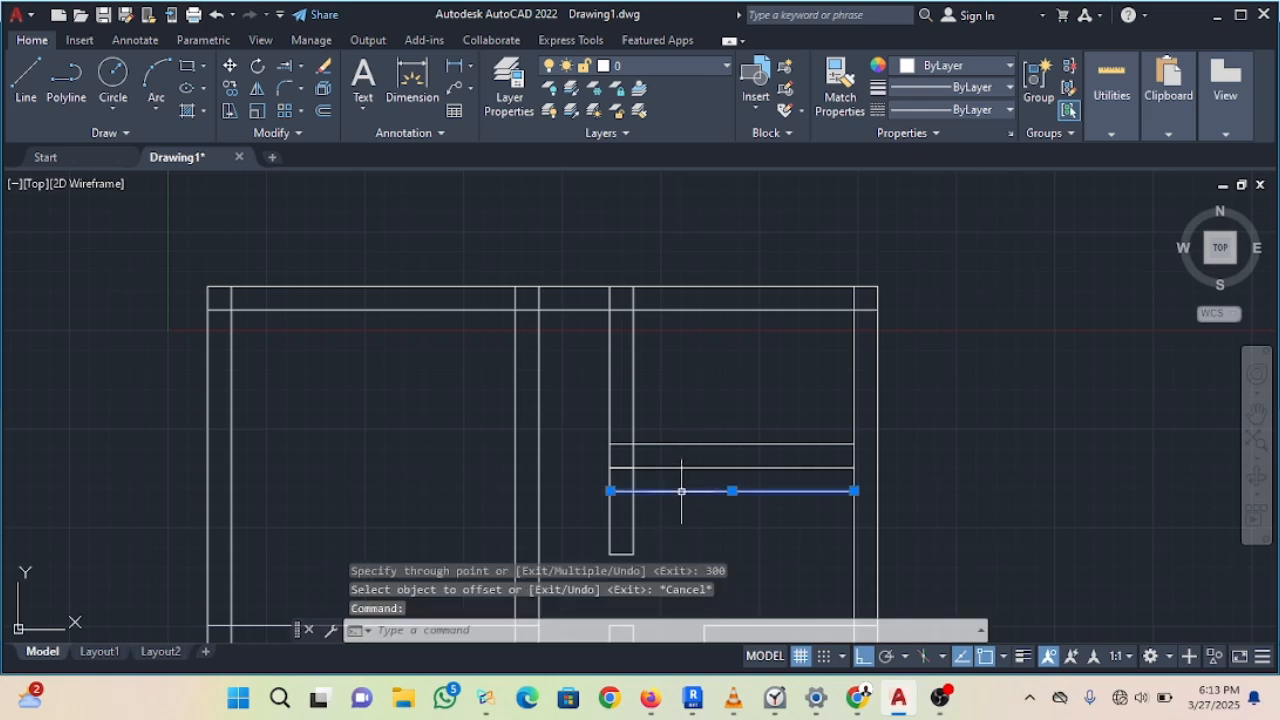
{"action": "key", "text": "Delete"}
{"action": "scroll", "coordinate": [642, 482], "scroll_direction": "down", "scroll_amount": 1}
{"action": "middle_click_drag", "start_coordinate": [642, 482], "coordinate": [631, 344]}
{"action": "scroll", "coordinate": [631, 344], "scroll_direction": "up", "scroll_amount": 1}
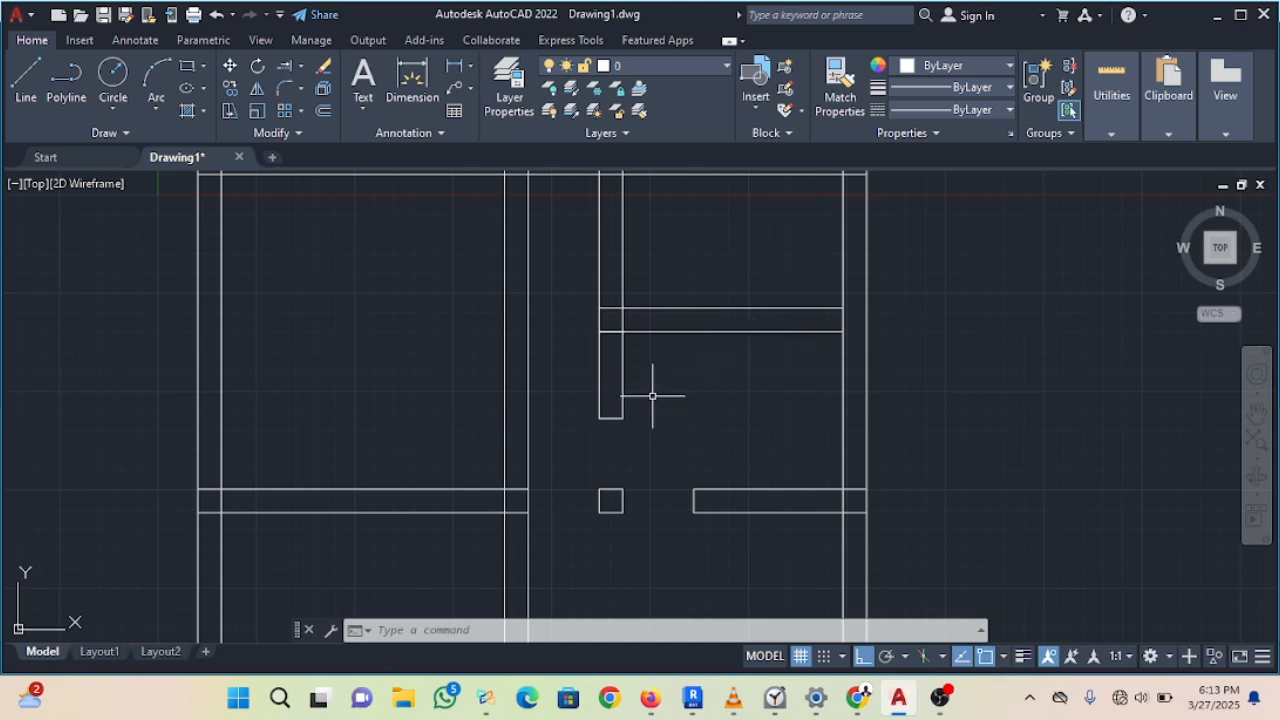
Step: Draw guide lines for a 750 door opening across the vertical partition, starting from the upper-left corner of its horizontal arm
{"action": "scroll", "coordinate": [685, 520], "scroll_direction": "down", "scroll_amount": 2}
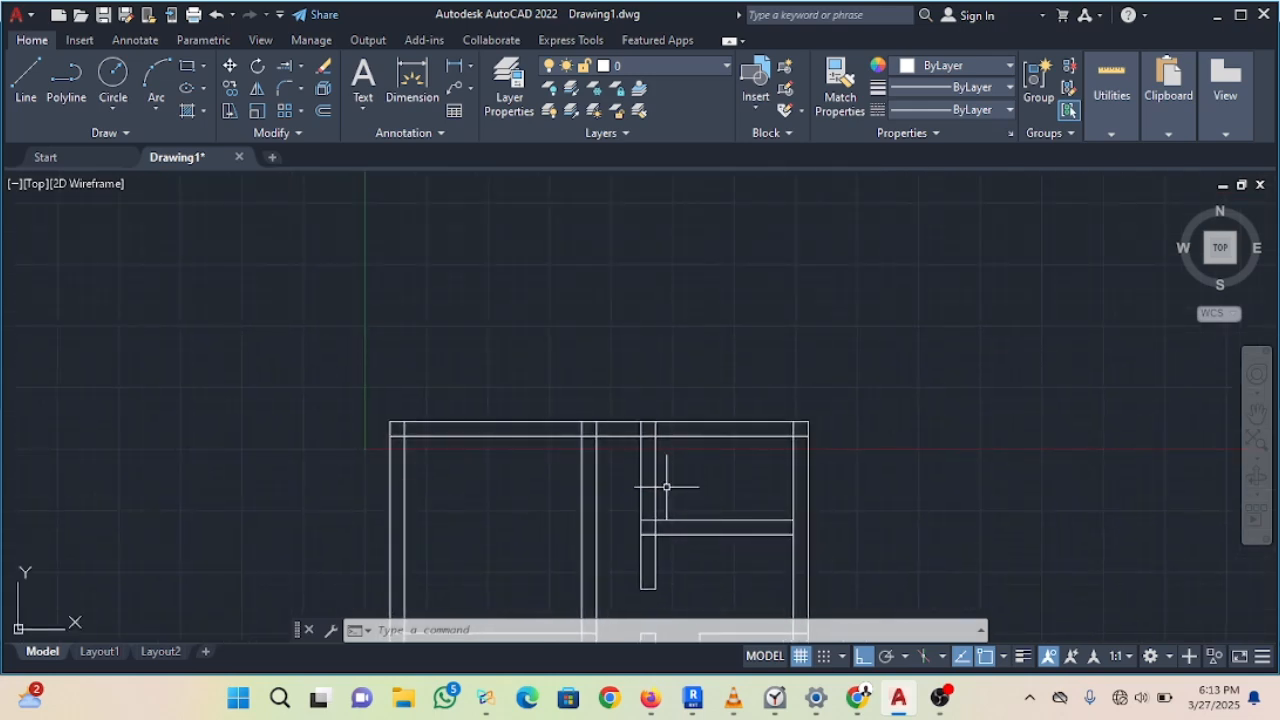
{"action": "scroll", "coordinate": [675, 459], "scroll_direction": "up", "scroll_amount": 2}
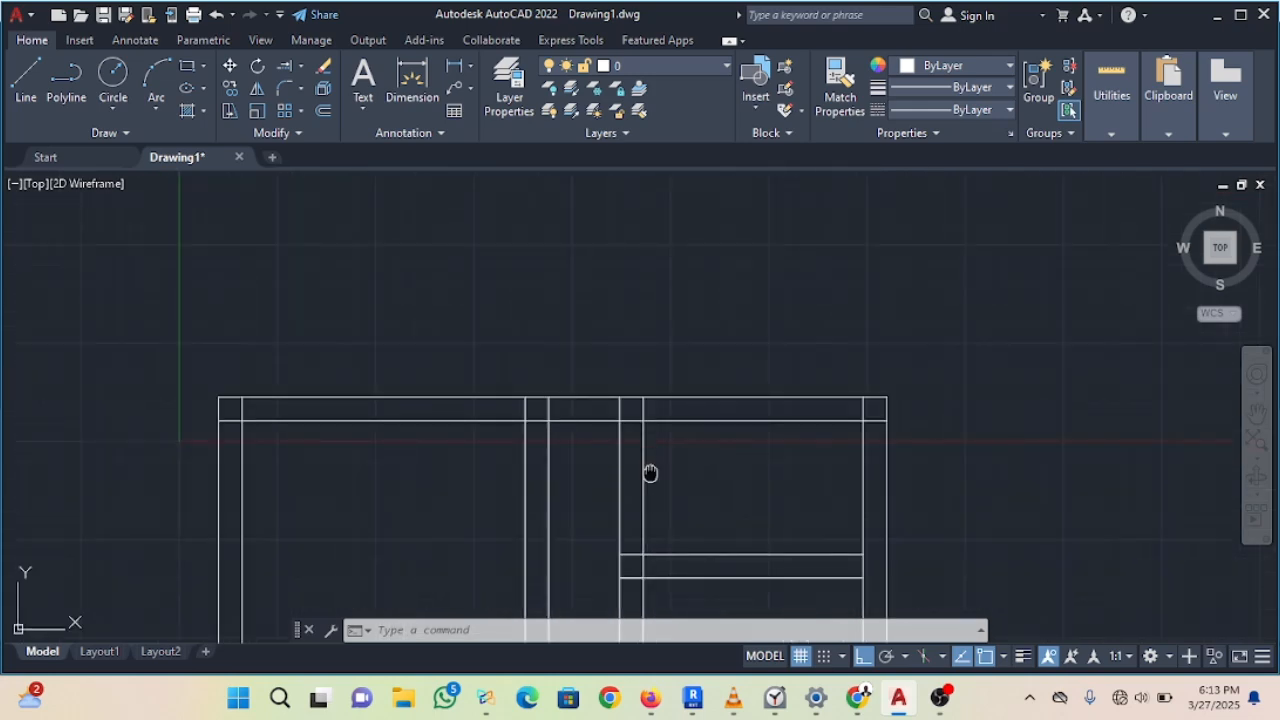
{"action": "middle_click_drag", "start_coordinate": [650, 473], "coordinate": [650, 390]}
{"action": "scroll", "coordinate": [650, 390], "scroll_direction": "up", "scroll_amount": 2}
{"action": "left_click", "coordinate": [26, 80]}
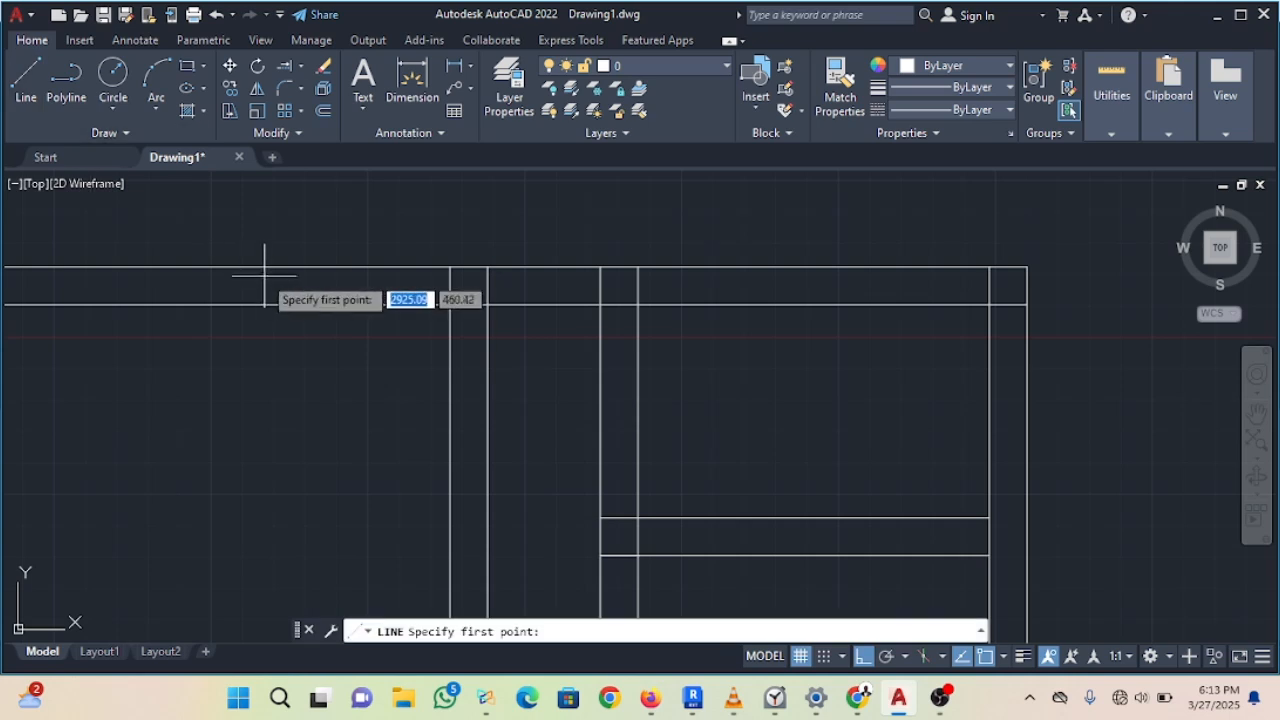
{"action": "key", "text": "Escape"}
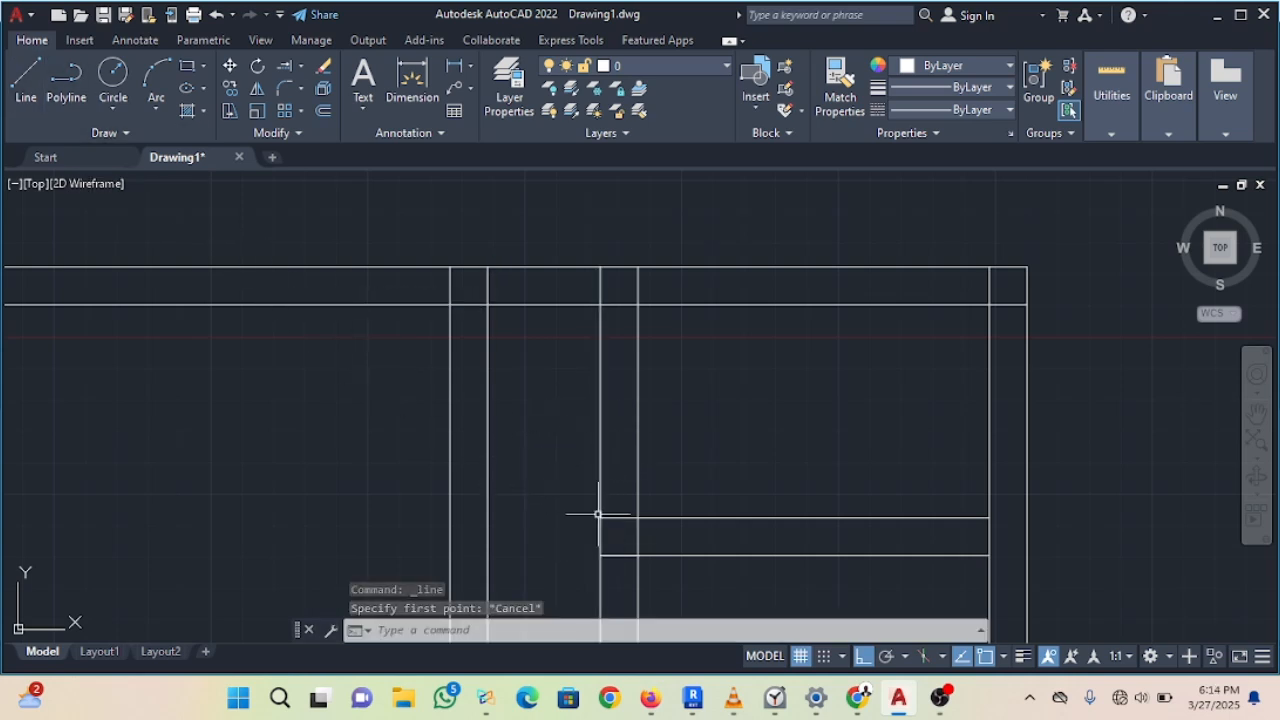
{"action": "left_click", "coordinate": [26, 78]}
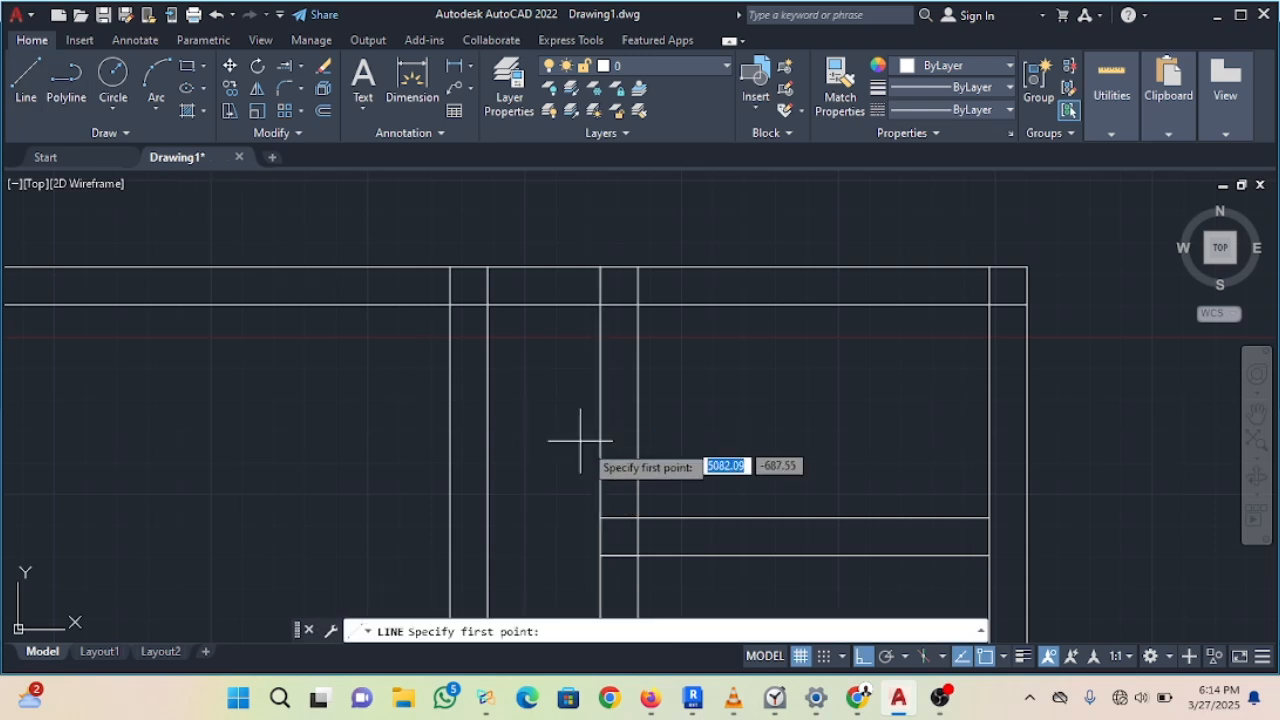
{"action": "left_click", "coordinate": [600, 517]}
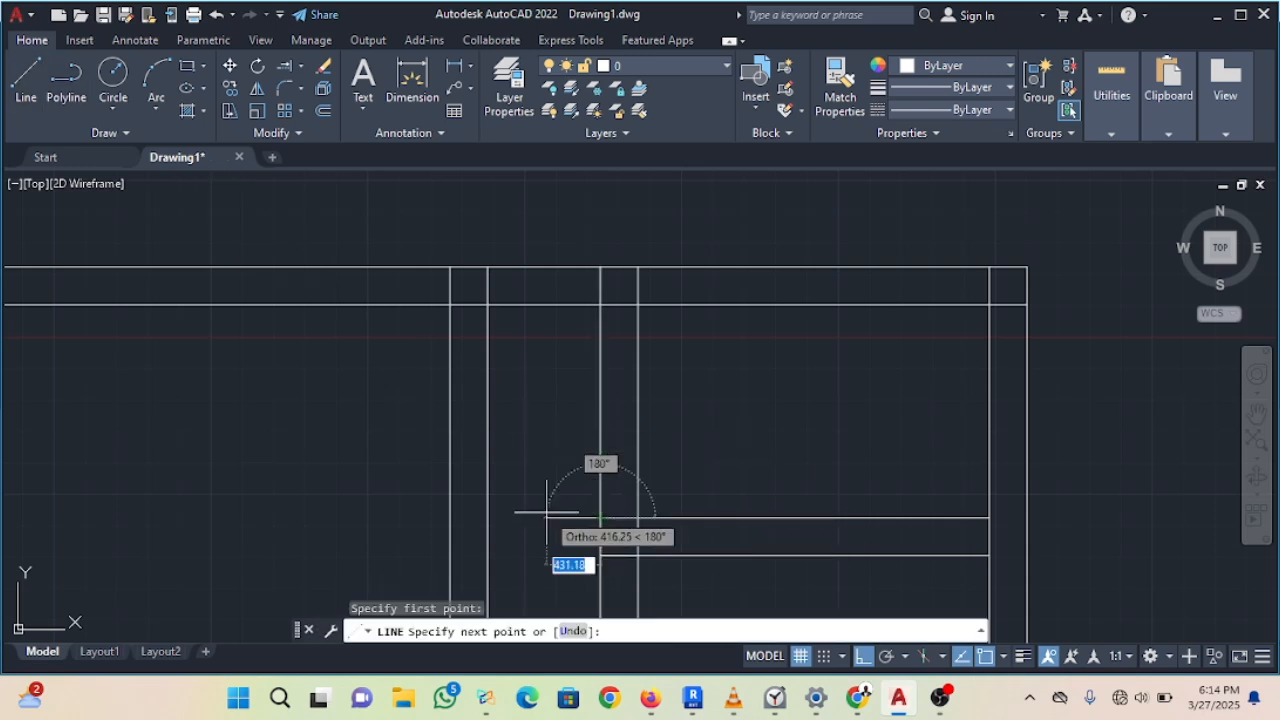
{"action": "left_click", "coordinate": [545, 517]}
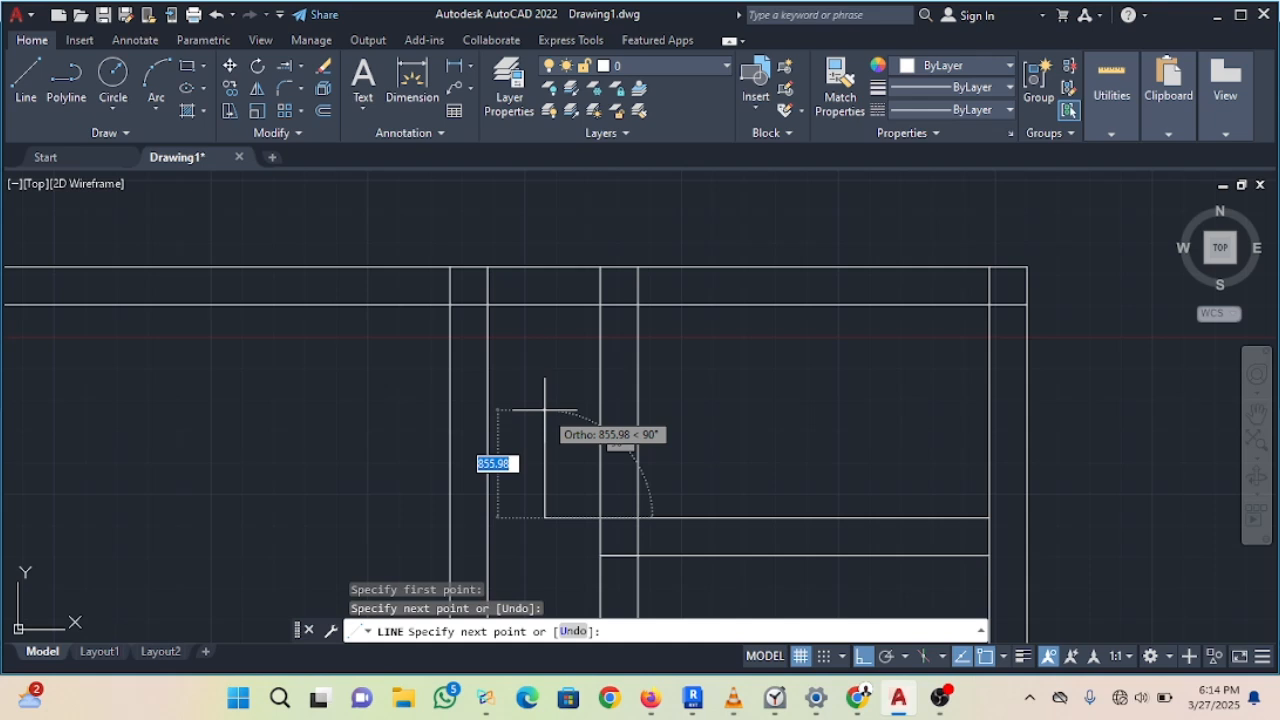
{"action": "key", "text": "BackSpace"}
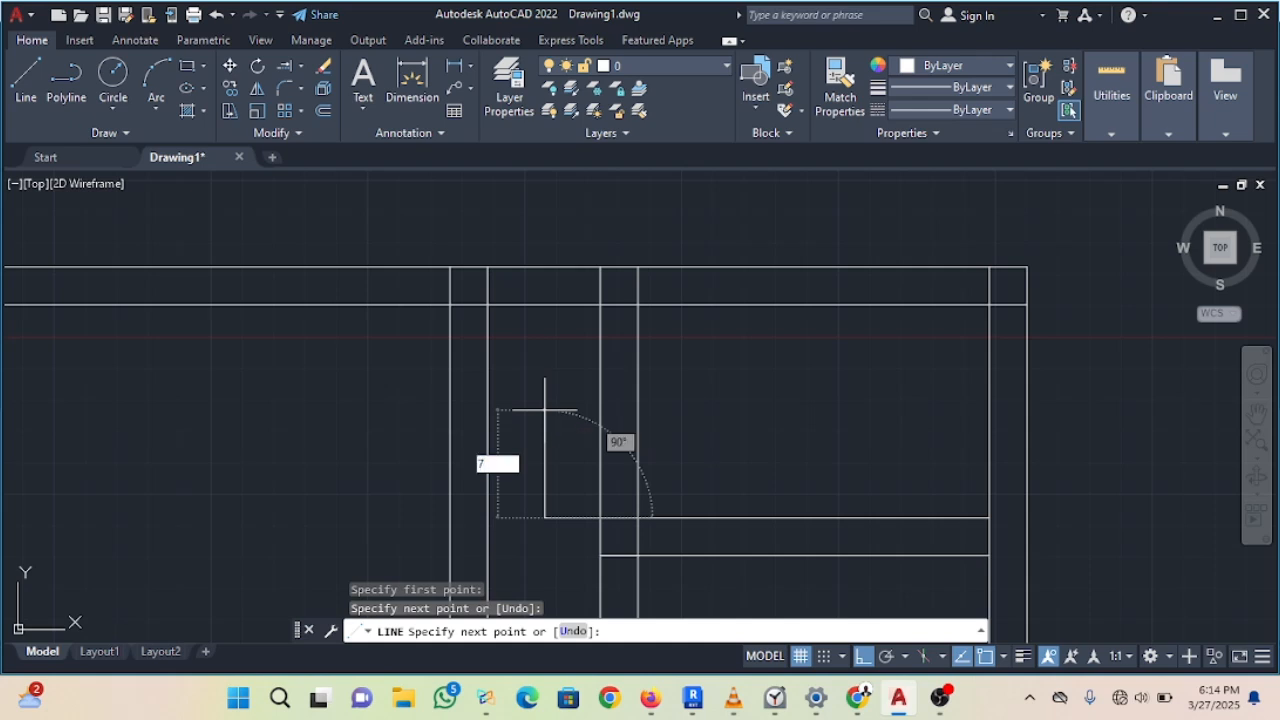
{"action": "key", "text": "Return"}
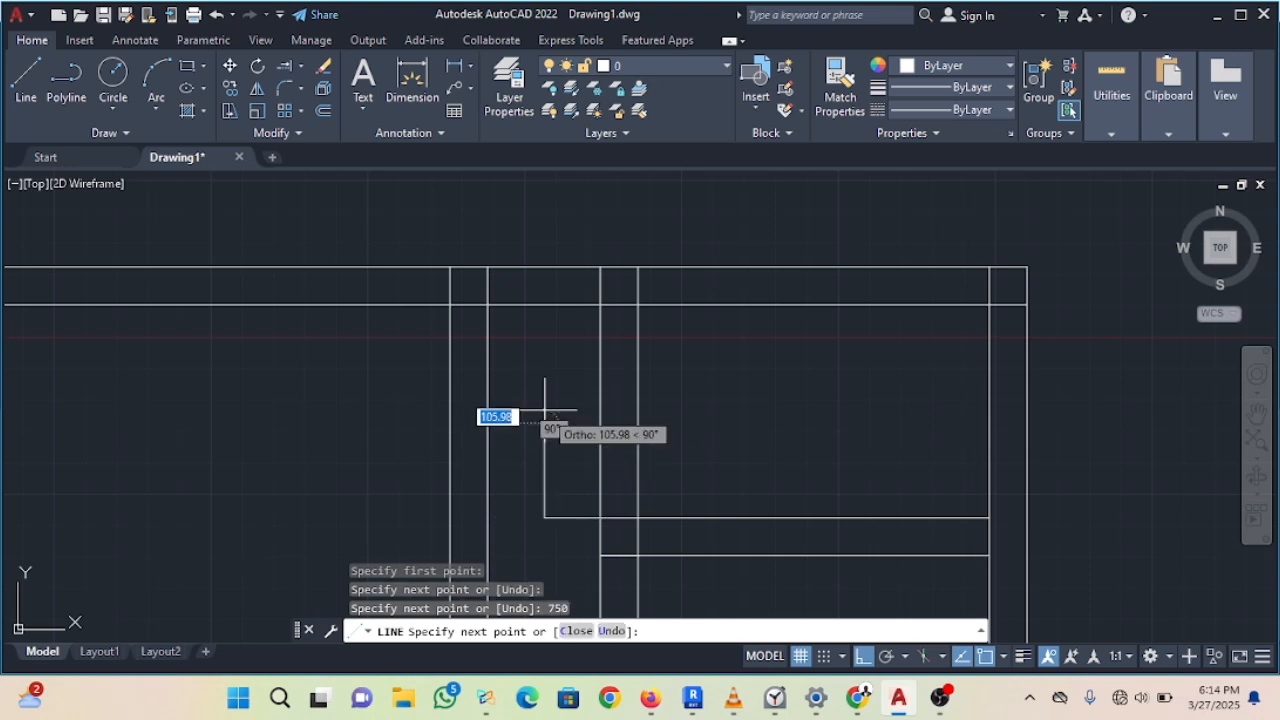
{"action": "left_click", "coordinate": [760, 424]}
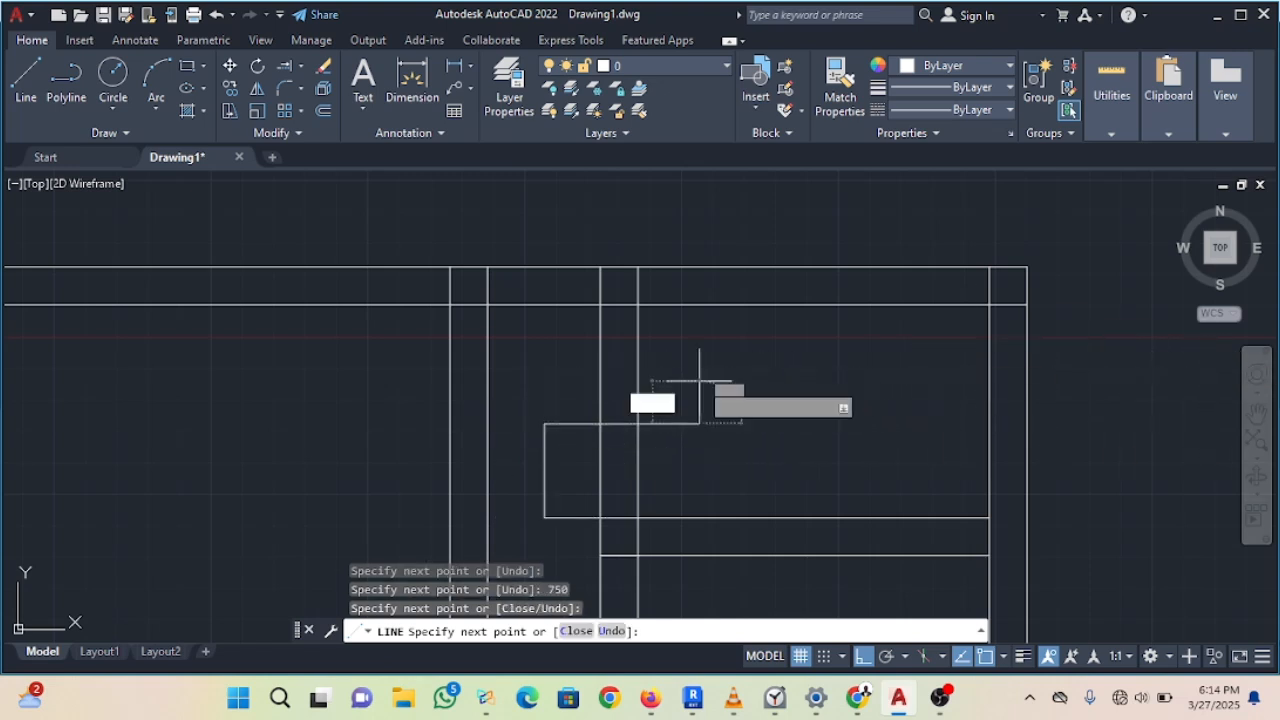
{"action": "key", "text": "Escape"}
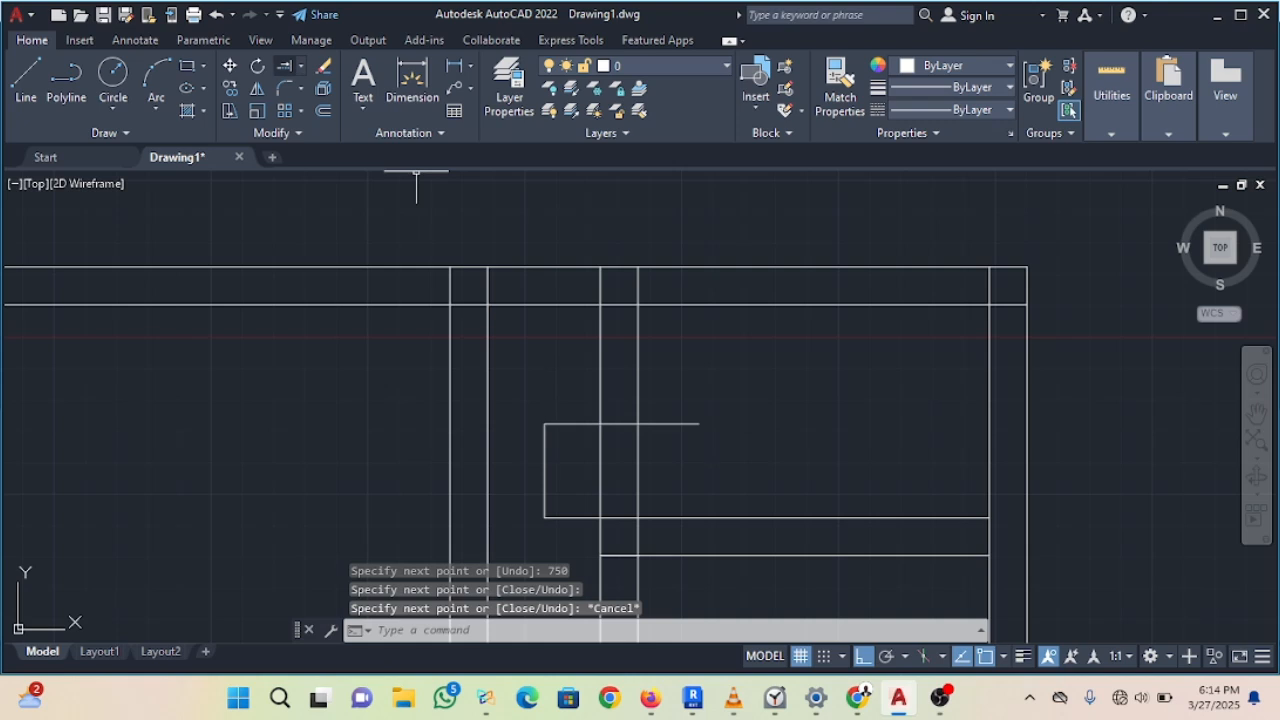
Step: Trim the vertical partition lines and the excess guide lines to cut the 750 door opening above the horizontal arm
{"action": "left_click", "coordinate": [300, 66]}
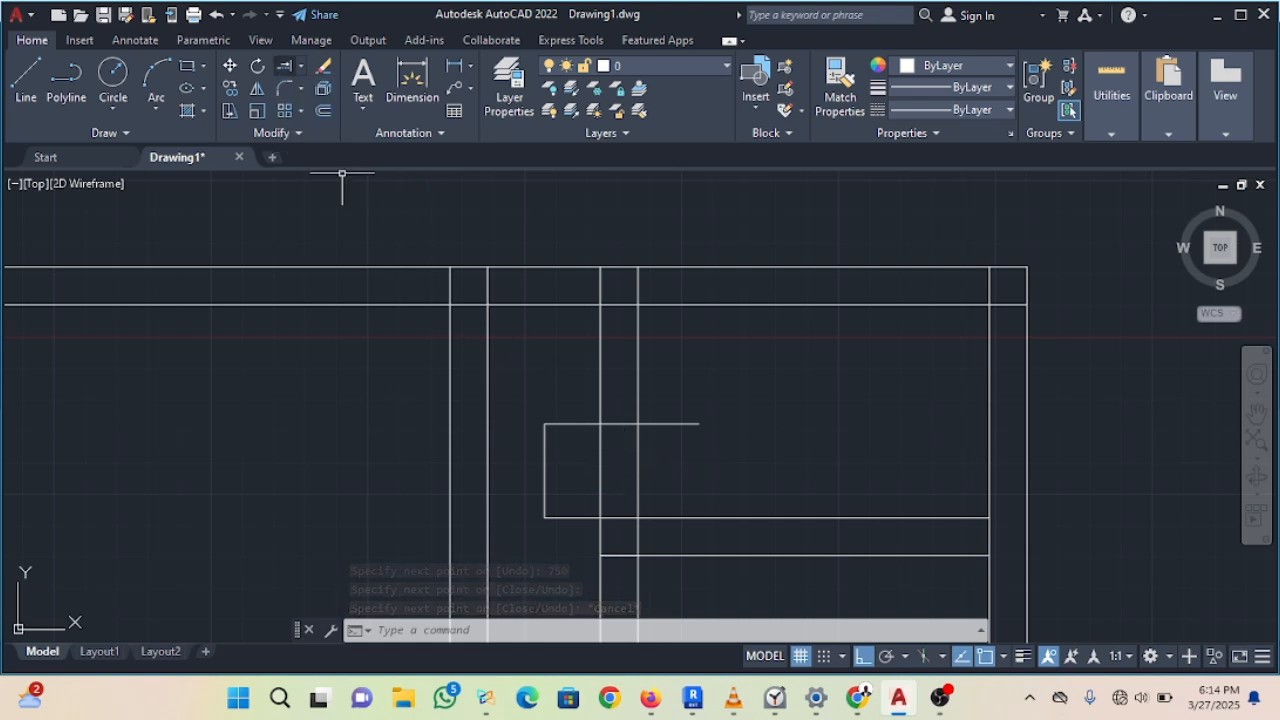
{"action": "left_click", "coordinate": [285, 66]}
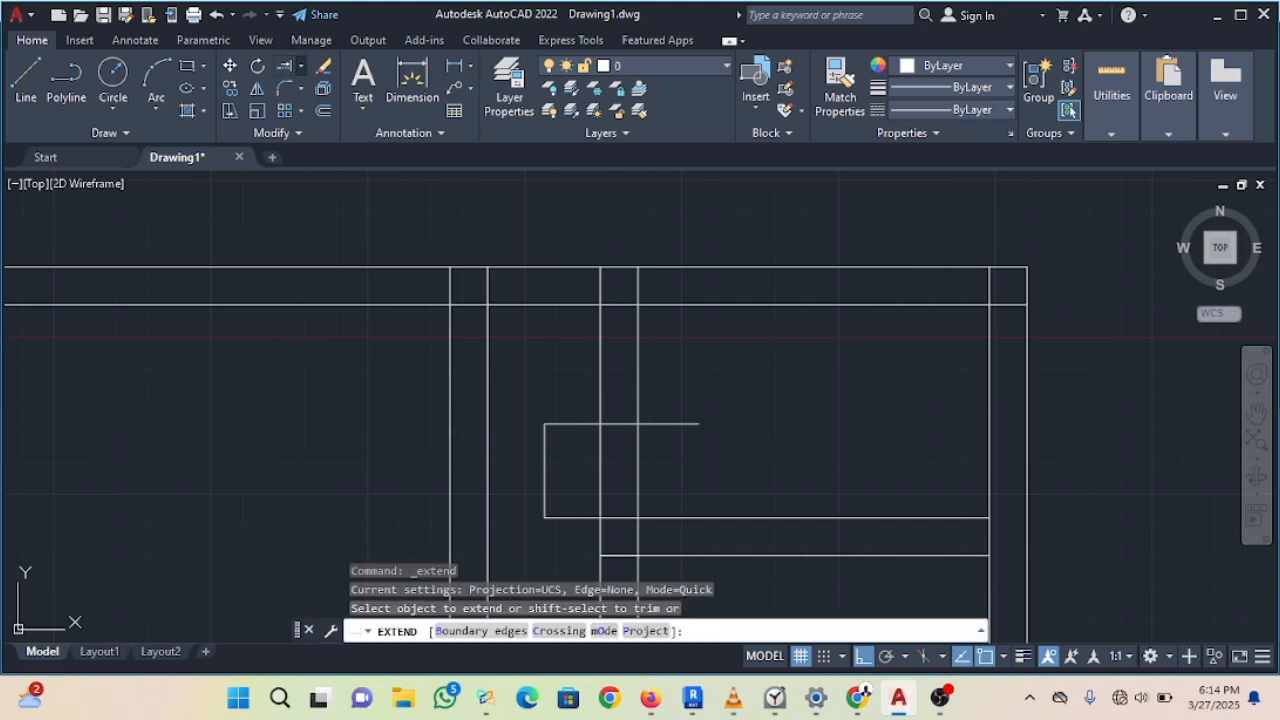
{"action": "left_click", "coordinate": [300, 66]}
{"action": "left_click", "coordinate": [305, 94]}
{"action": "left_click_drag", "start_coordinate": [698, 384], "coordinate": [640, 465]}
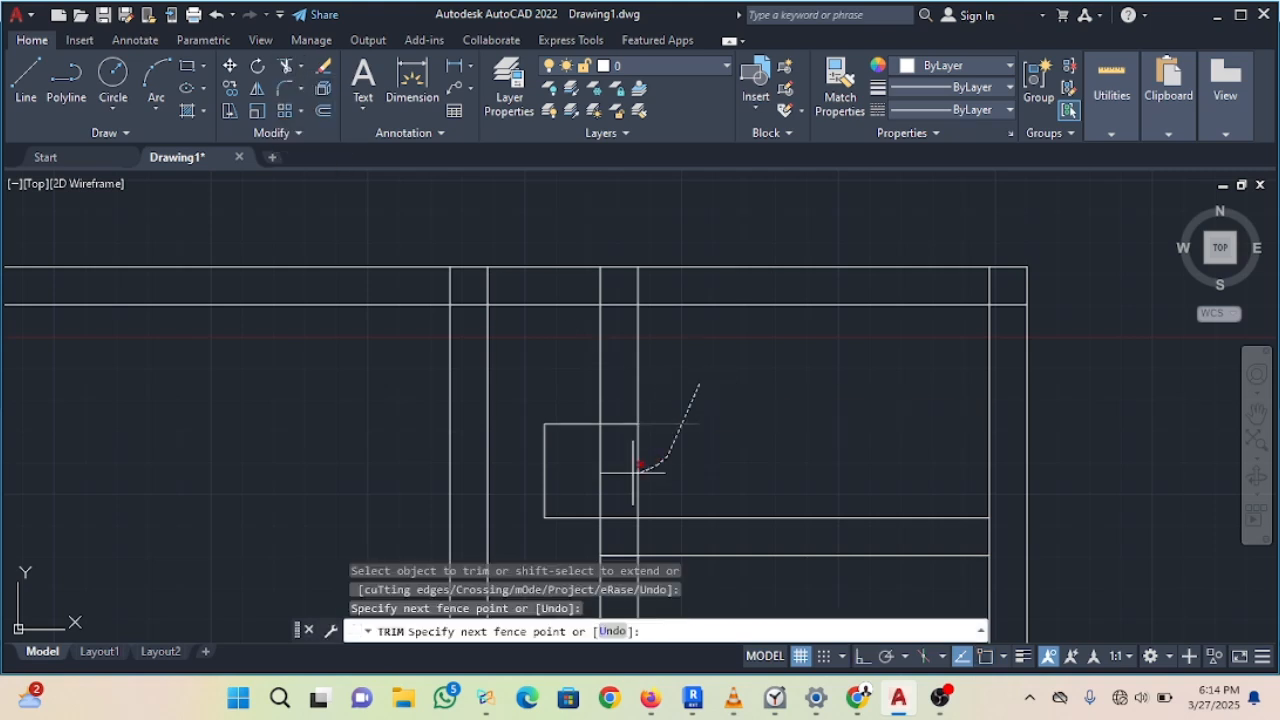
{"action": "left_click_drag", "start_coordinate": [543, 385], "coordinate": [548, 392]}
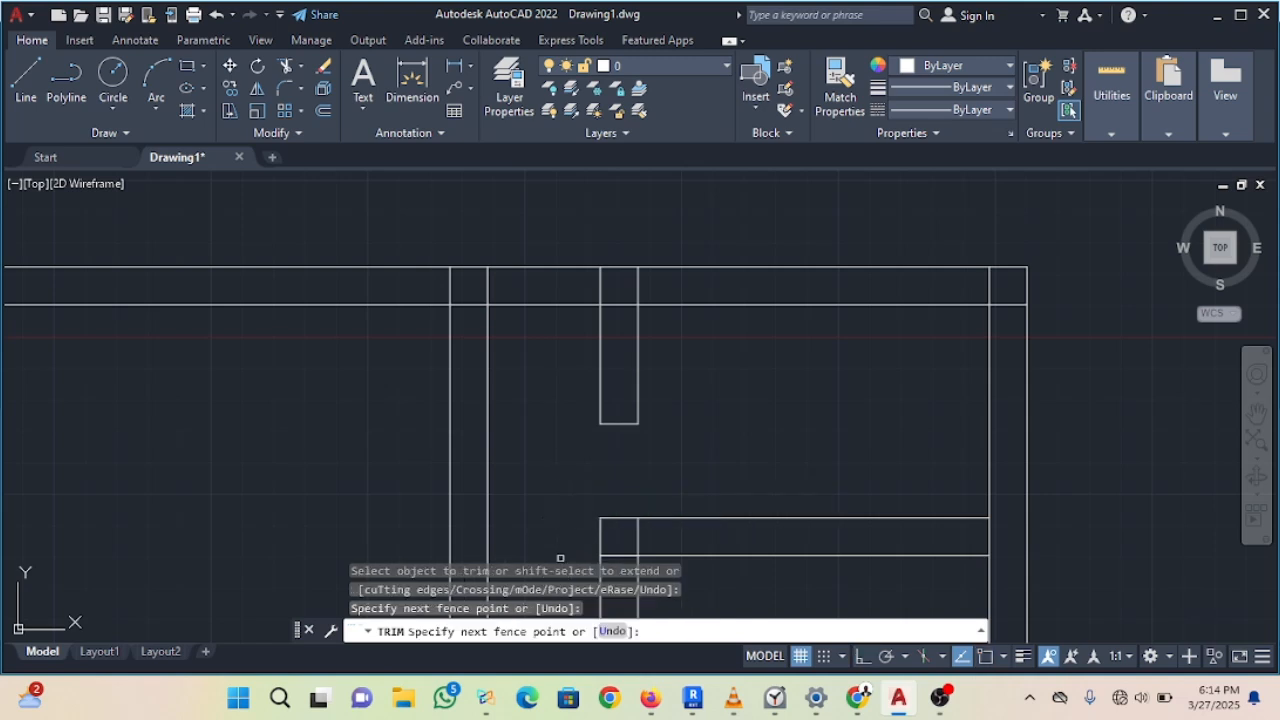
{"action": "key", "text": "Escape"}
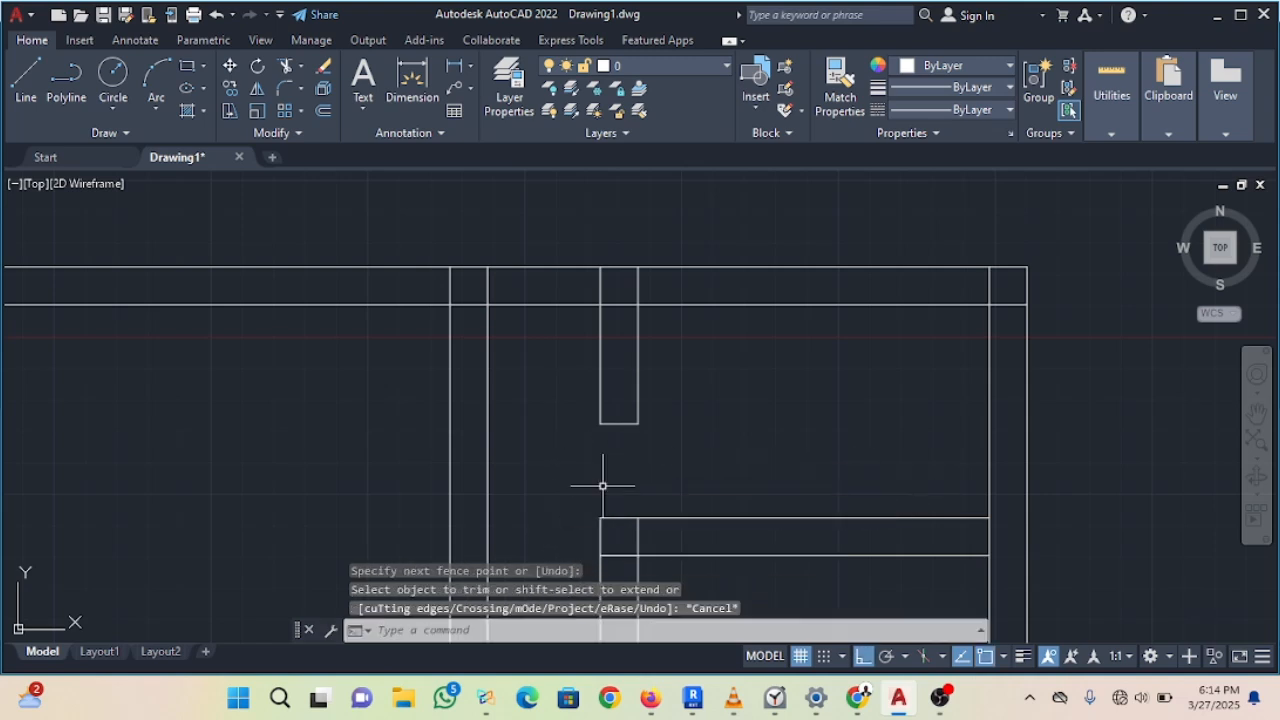
Step: Draw guide lines for a 900 door opening across the middle vertical wall, starting at the upper face of the left horizontal wall
{"action": "scroll", "coordinate": [678, 459], "scroll_direction": "down", "scroll_amount": 2}
{"action": "scroll", "coordinate": [678, 459], "scroll_direction": "up", "scroll_amount": 2}
{"action": "middle_click_drag", "start_coordinate": [678, 459], "coordinate": [682, 310]}
{"action": "scroll", "coordinate": [669, 321], "scroll_direction": "down", "scroll_amount": 4}
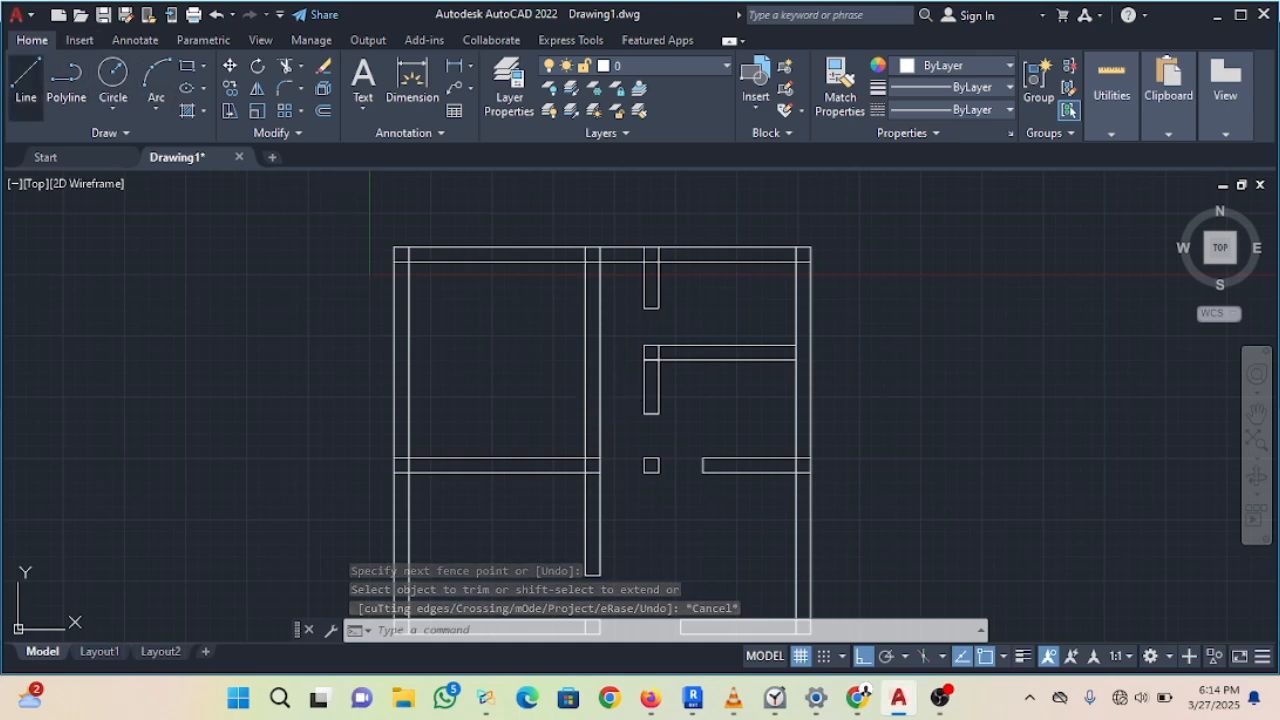
{"action": "left_click", "coordinate": [26, 78]}
{"action": "scroll", "coordinate": [605, 450], "scroll_direction": "up", "scroll_amount": 5}
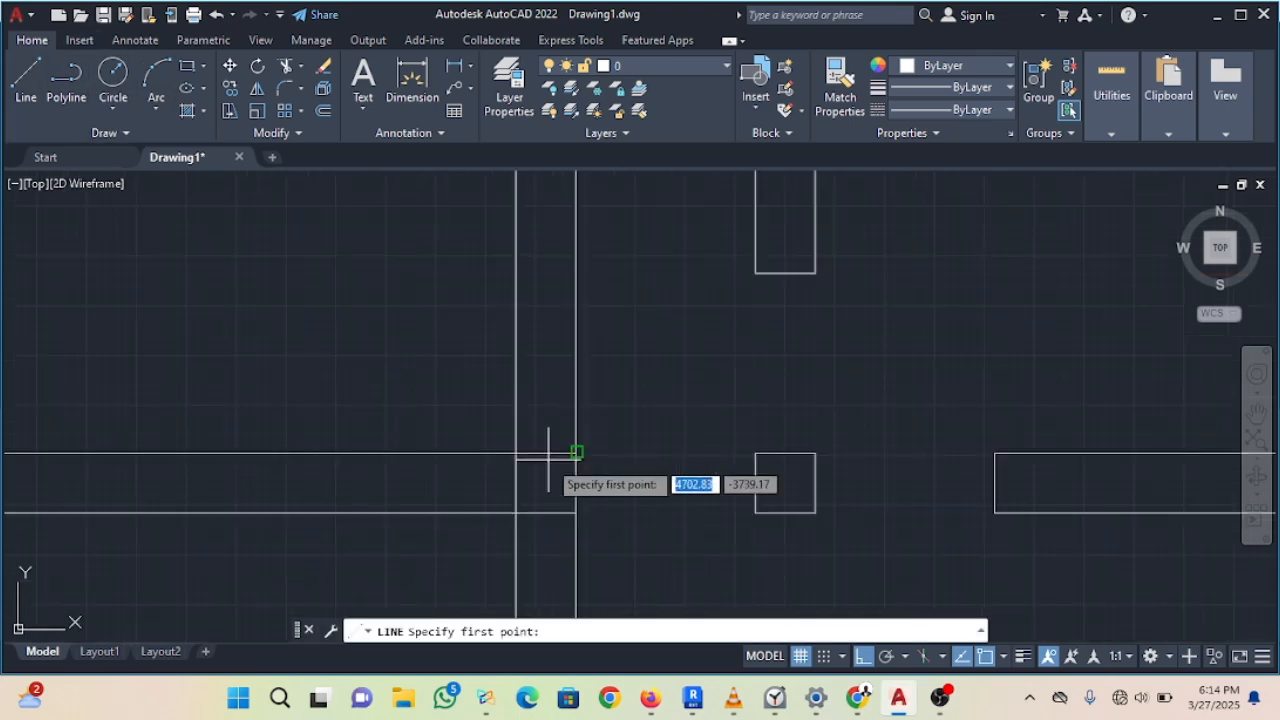
{"action": "left_click", "coordinate": [576, 452]}
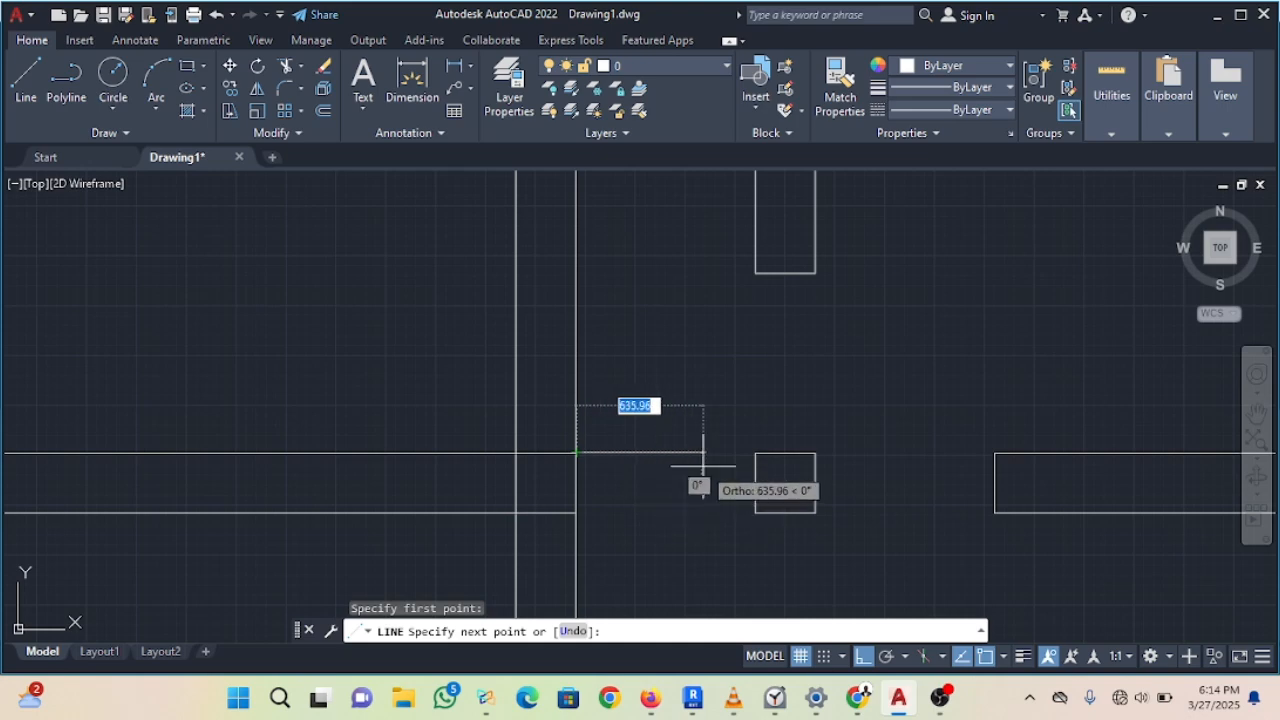
{"action": "left_click", "coordinate": [684, 452]}
{"action": "type", "text": "9"}
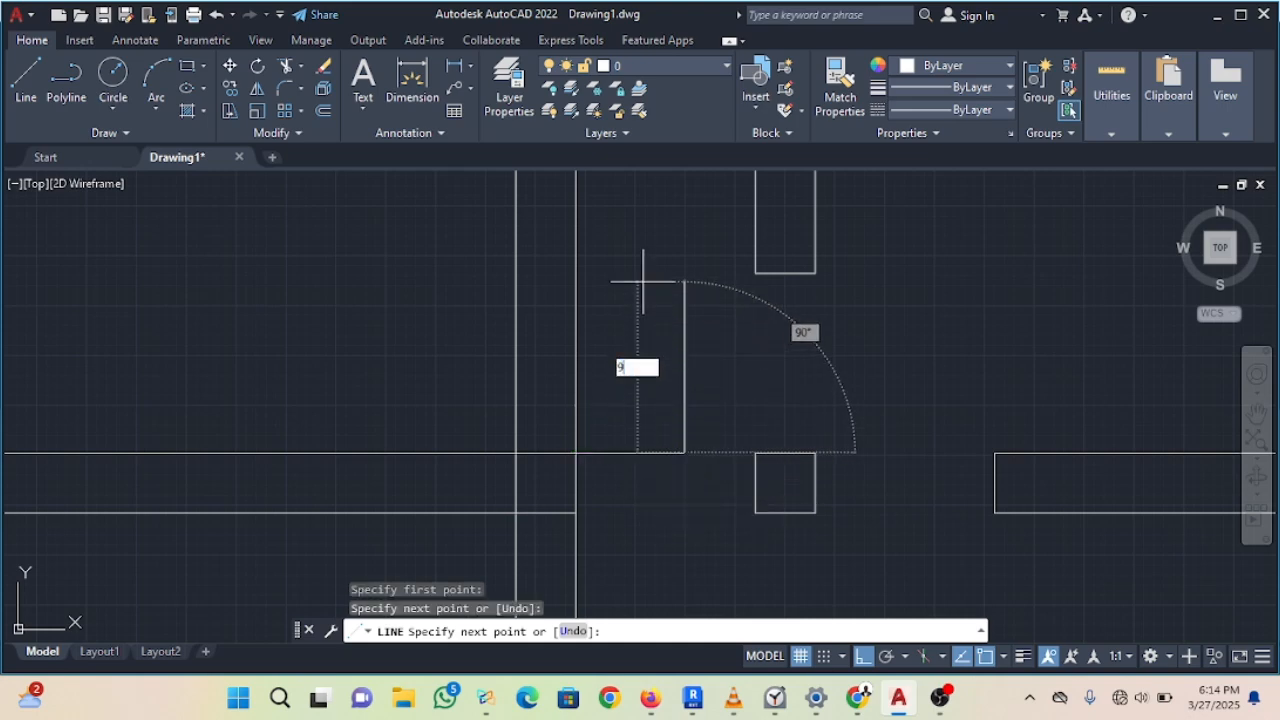
{"action": "type", "text": "00"}
{"action": "key", "text": "Return"}
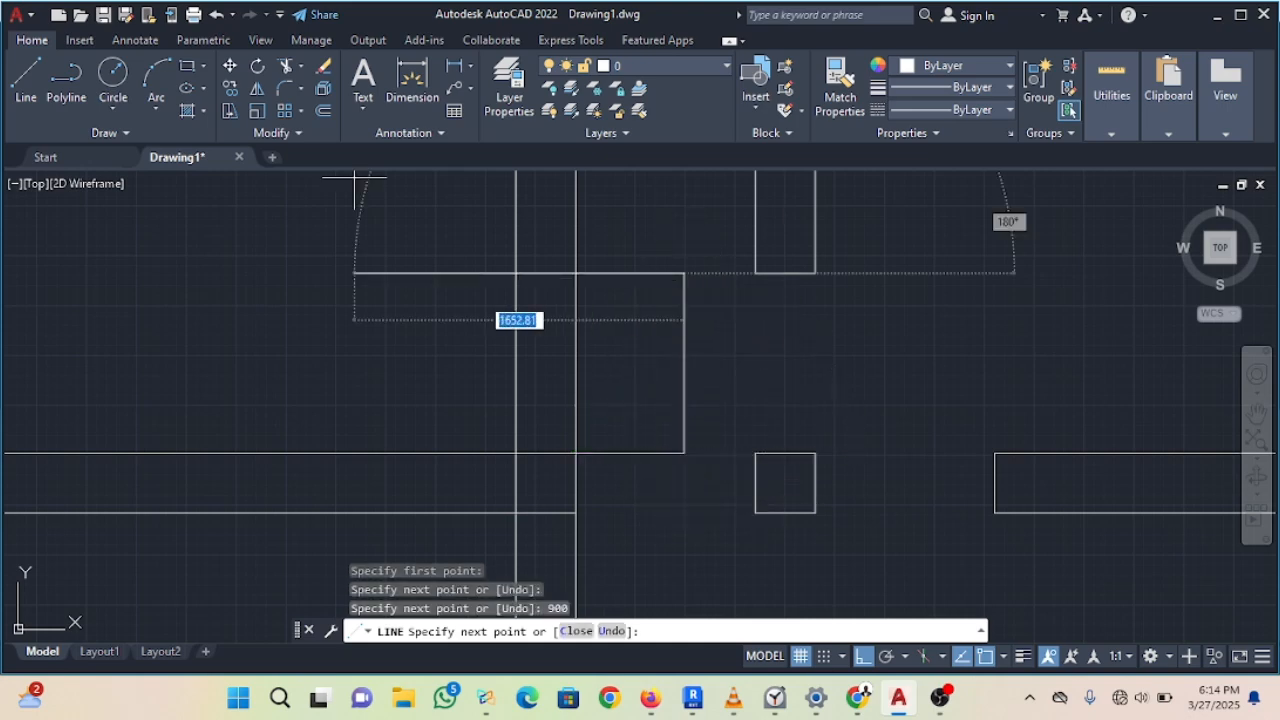
{"action": "left_click", "coordinate": [411, 211]}
{"action": "key", "text": "Escape"}
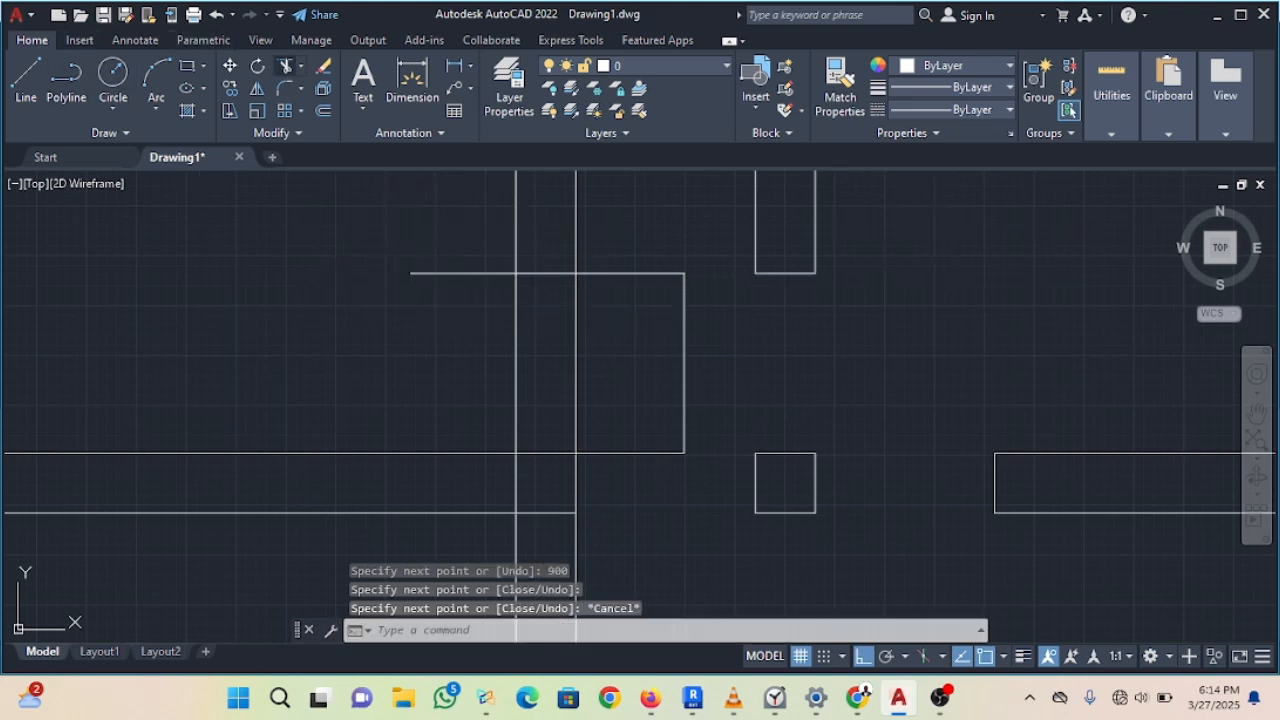
Step: Trim the middle vertical wall lines and the excess guide lines to cut the 900 door opening above the left horizontal wall
{"action": "left_click", "coordinate": [286, 66]}
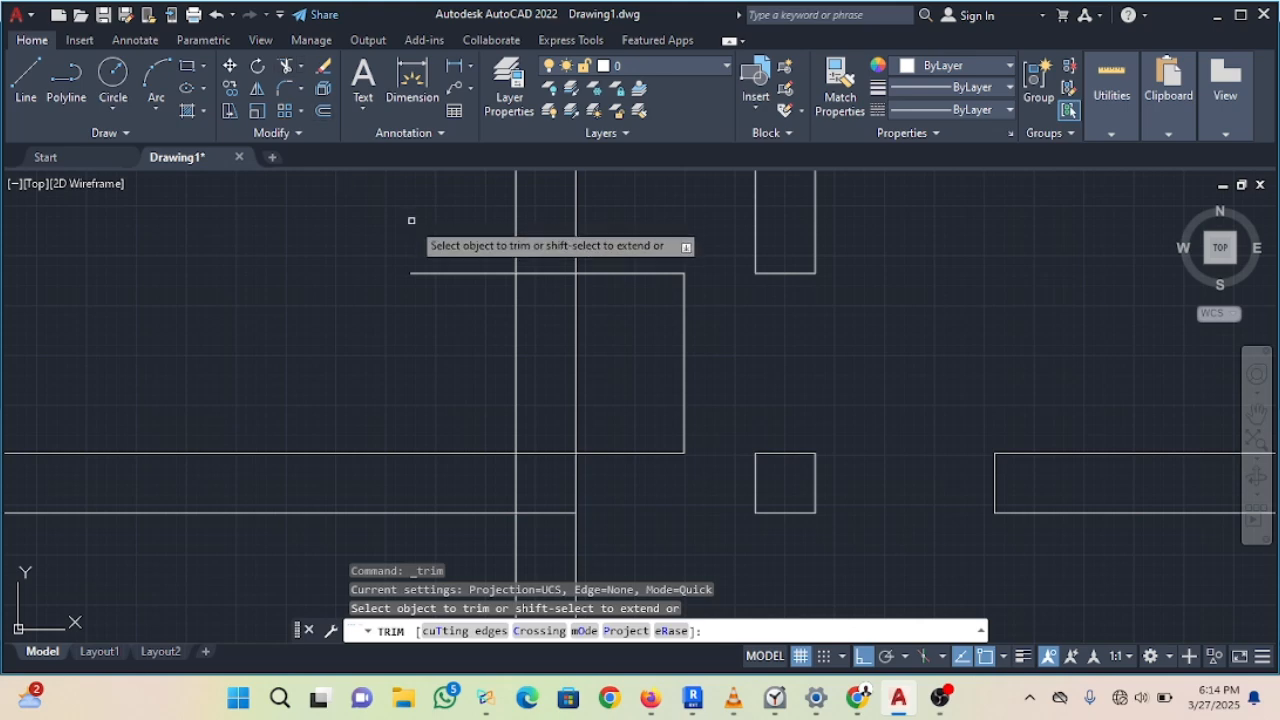
{"action": "left_click_drag", "start_coordinate": [450, 252], "coordinate": [637, 283]}
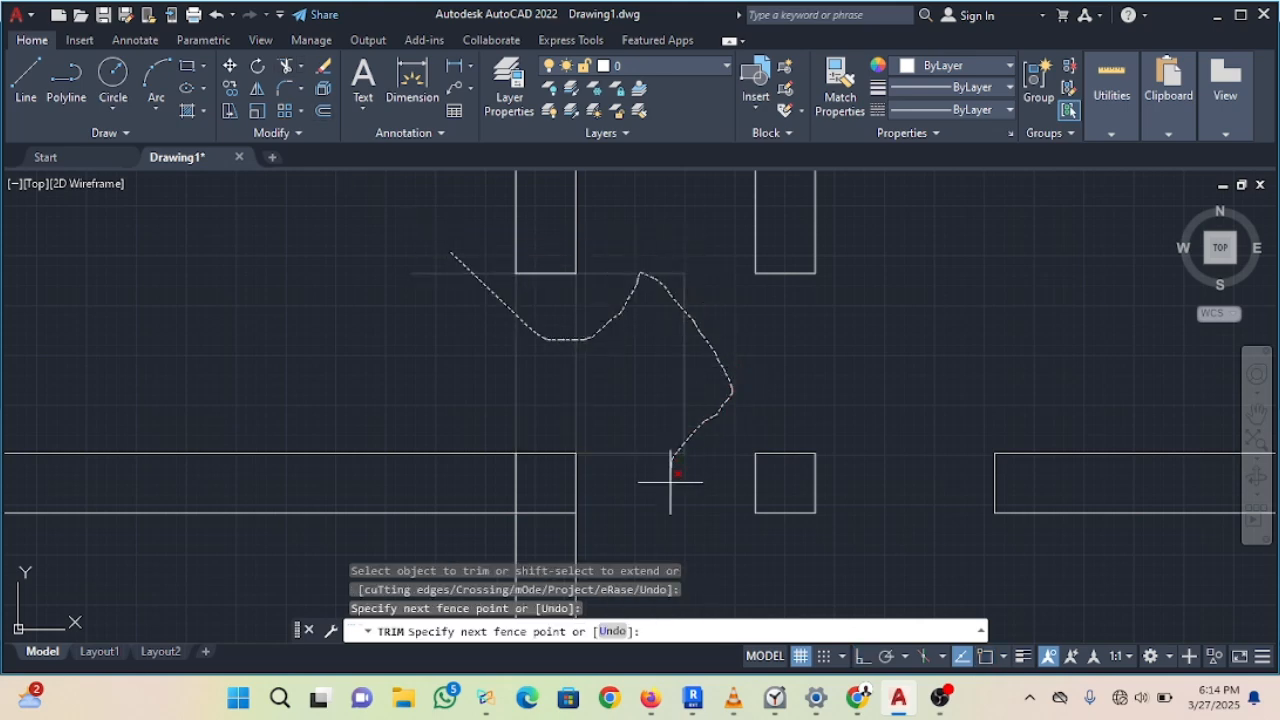
{"action": "left_click_drag", "start_coordinate": [670, 482], "coordinate": [634, 406]}
{"action": "scroll", "coordinate": [623, 385], "scroll_direction": "down", "scroll_amount": 5}
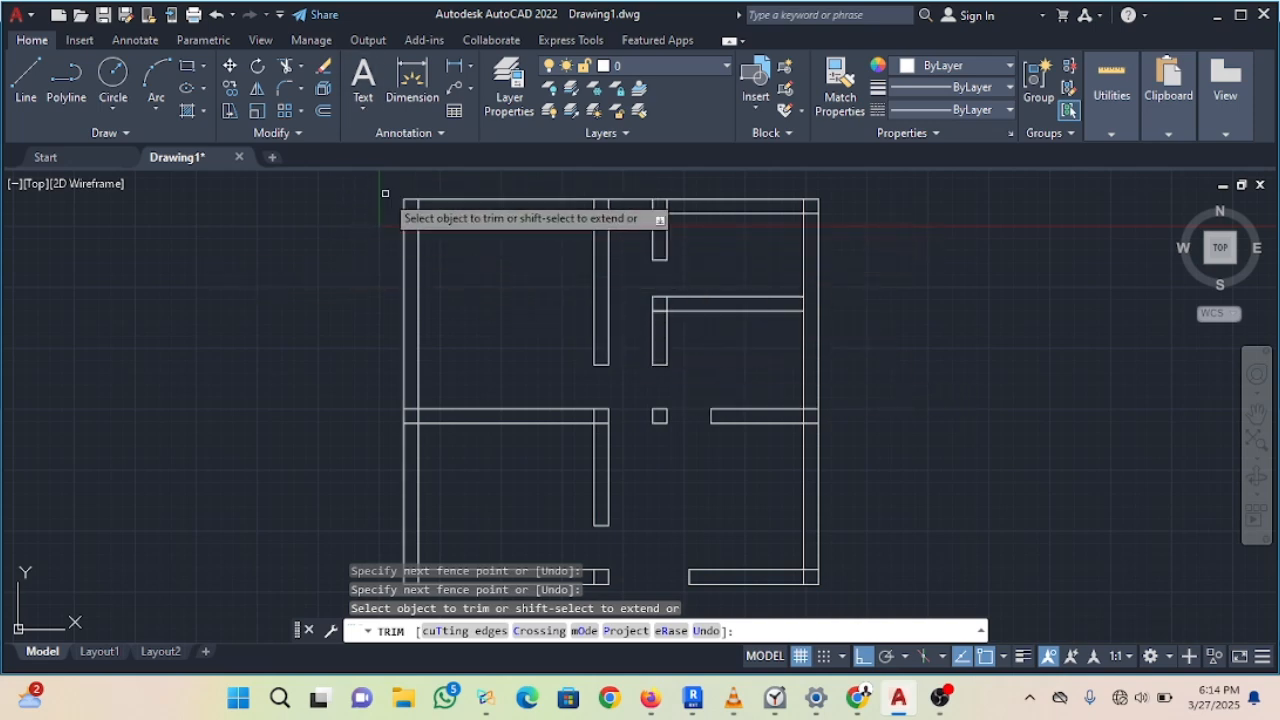
Step: Trim the overlapping line ends at the upper-left outer corner to leave a clean double-line wall corner
{"action": "middle_click_drag", "start_coordinate": [389, 193], "coordinate": [366, 446]}
{"action": "scroll", "coordinate": [366, 446], "scroll_direction": "up", "scroll_amount": 1}
{"action": "middle_click_drag", "start_coordinate": [389, 488], "coordinate": [401, 298]}
{"action": "scroll", "coordinate": [402, 296], "scroll_direction": "up", "scroll_amount": 1}
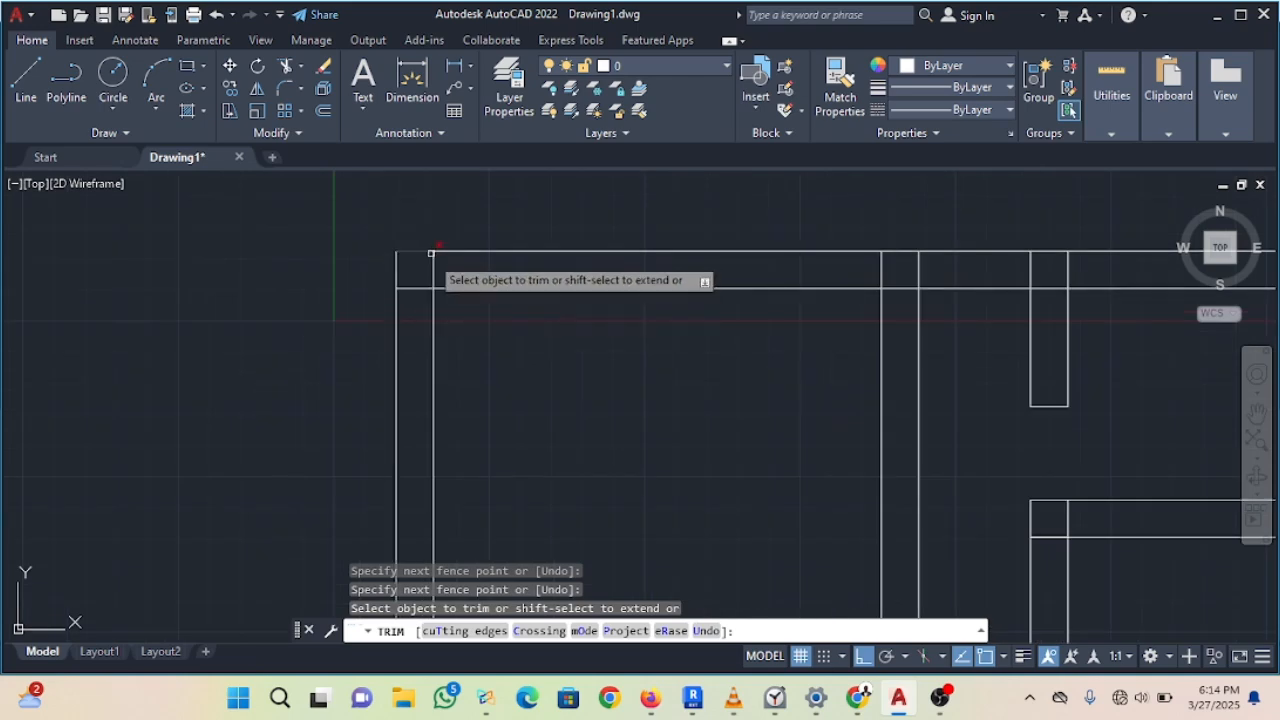
{"action": "scroll", "coordinate": [418, 296], "scroll_direction": "up", "scroll_amount": 3}
{"action": "left_click_drag", "start_coordinate": [523, 212], "coordinate": [411, 283]}
{"action": "scroll", "coordinate": [411, 283], "scroll_direction": "down", "scroll_amount": 3}
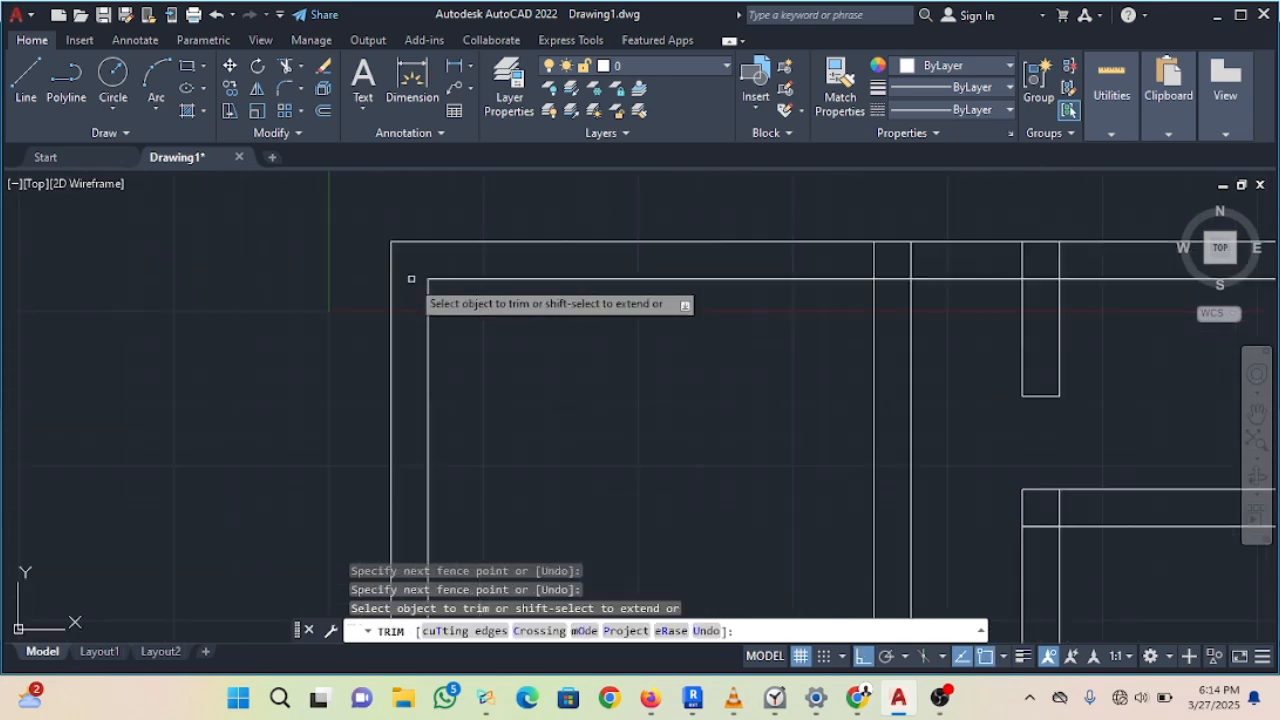
Step: Trim the crossing lines where the two vertical partitions meet the top exterior wall, opening both T-junctions
{"action": "middle_click_drag", "start_coordinate": [726, 259], "coordinate": [77, 382]}
{"action": "middle_click_drag", "start_coordinate": [157, 409], "coordinate": [349, 344]}
{"action": "scroll", "coordinate": [349, 344], "scroll_direction": "up", "scroll_amount": 2}
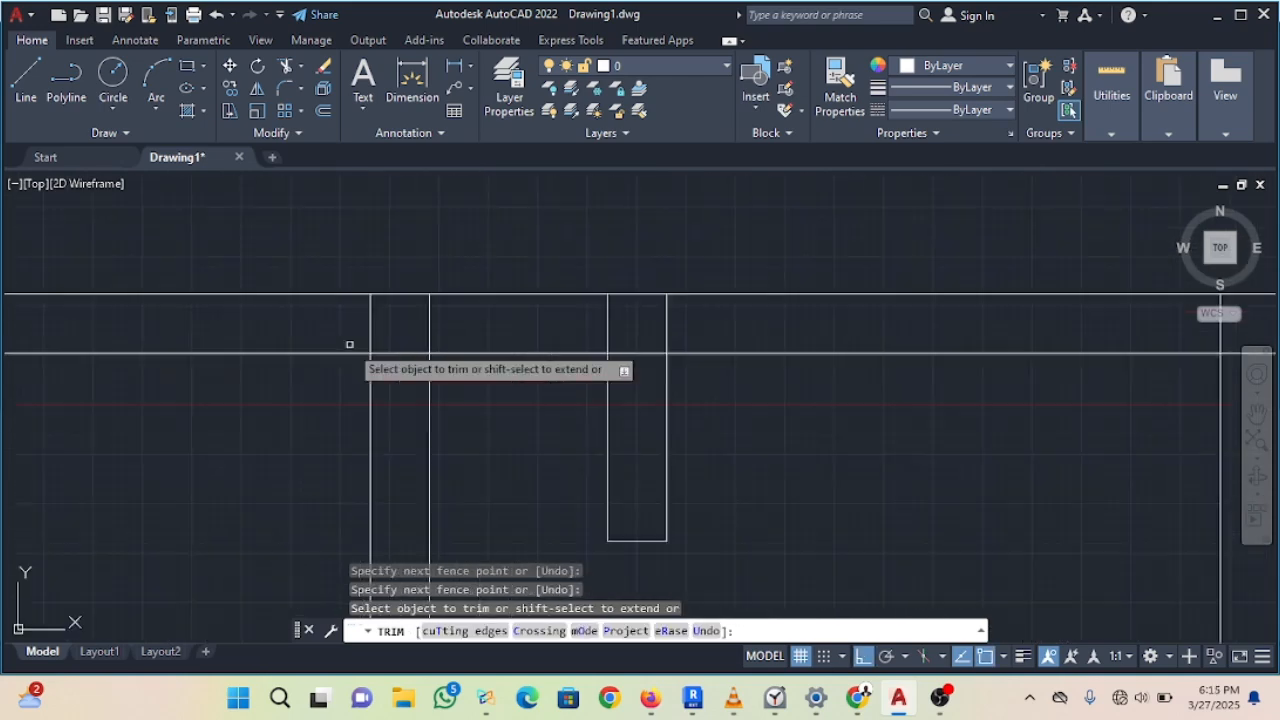
{"action": "scroll", "coordinate": [349, 344], "scroll_direction": "up", "scroll_amount": 2}
{"action": "mouse_move", "coordinate": [349, 306]}
{"action": "left_mouse_down"}
{"action": "mouse_move", "coordinate": [506, 294]}
{"action": "mouse_move", "coordinate": [409, 384]}
{"action": "left_mouse_up"}
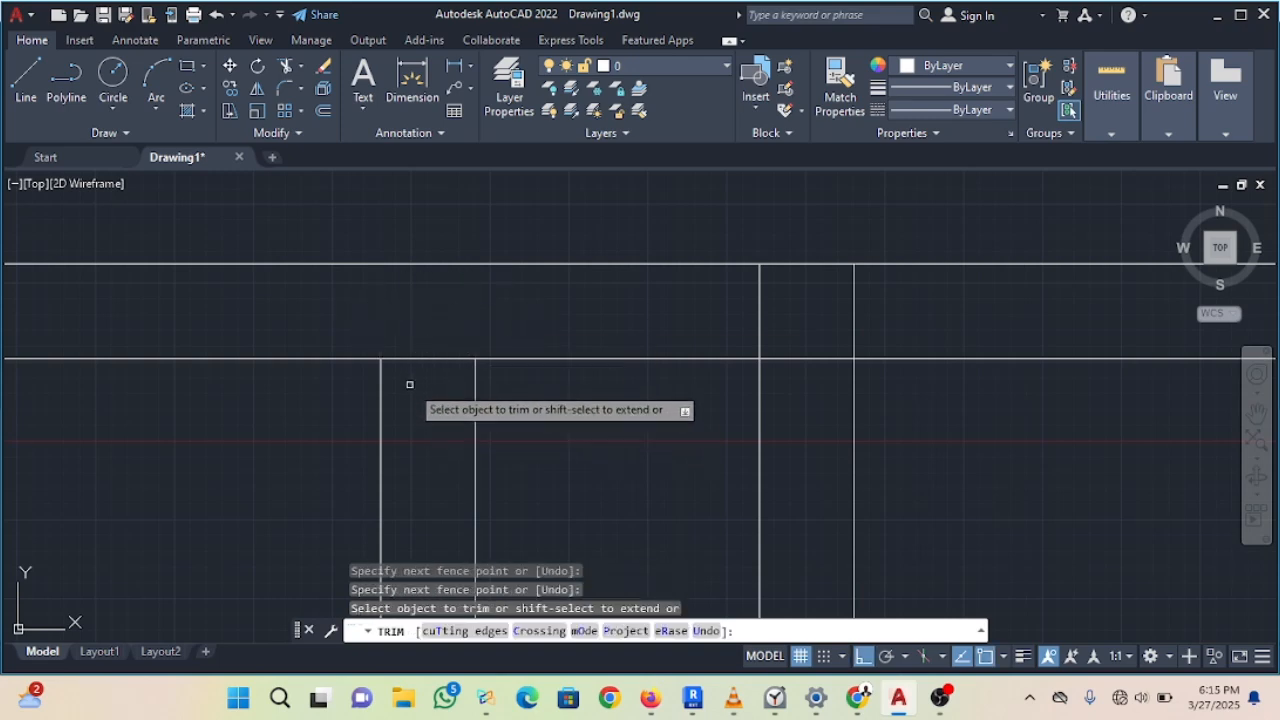
{"action": "left_click", "coordinate": [418, 357]}
{"action": "left_click_drag", "start_coordinate": [653, 301], "coordinate": [800, 289]}
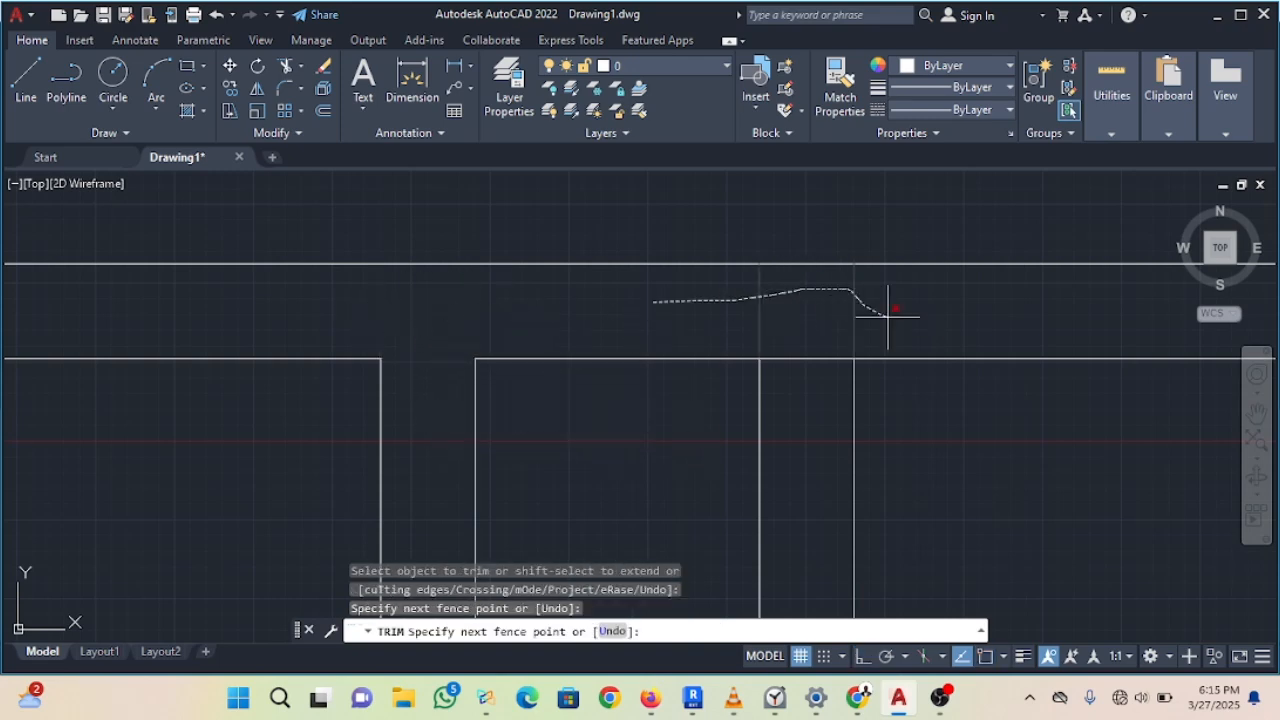
{"action": "left_click_drag", "start_coordinate": [888, 317], "coordinate": [888, 318]}
{"action": "left_click", "coordinate": [812, 359]}
Step: Trim the overlapping line ends at the upper-right outer corner of the exterior wall
{"action": "scroll", "coordinate": [793, 417], "scroll_direction": "down", "scroll_amount": 6}
{"action": "middle_click_drag", "start_coordinate": [805, 446], "coordinate": [73, 417]}
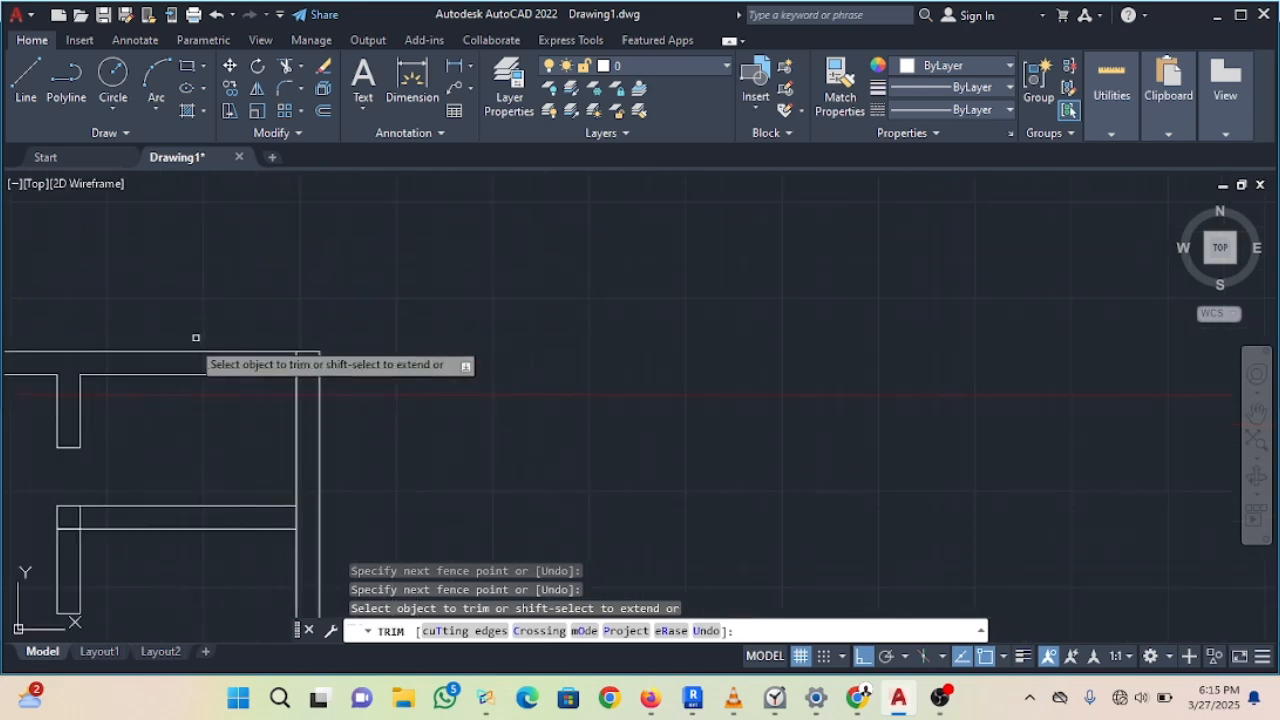
{"action": "scroll", "coordinate": [285, 383], "scroll_direction": "up", "scroll_amount": 4}
{"action": "mouse_move", "coordinate": [292, 308]}
{"action": "left_mouse_down"}
{"action": "mouse_move", "coordinate": [340, 360]}
{"action": "mouse_move", "coordinate": [337, 419]}
{"action": "left_mouse_up"}
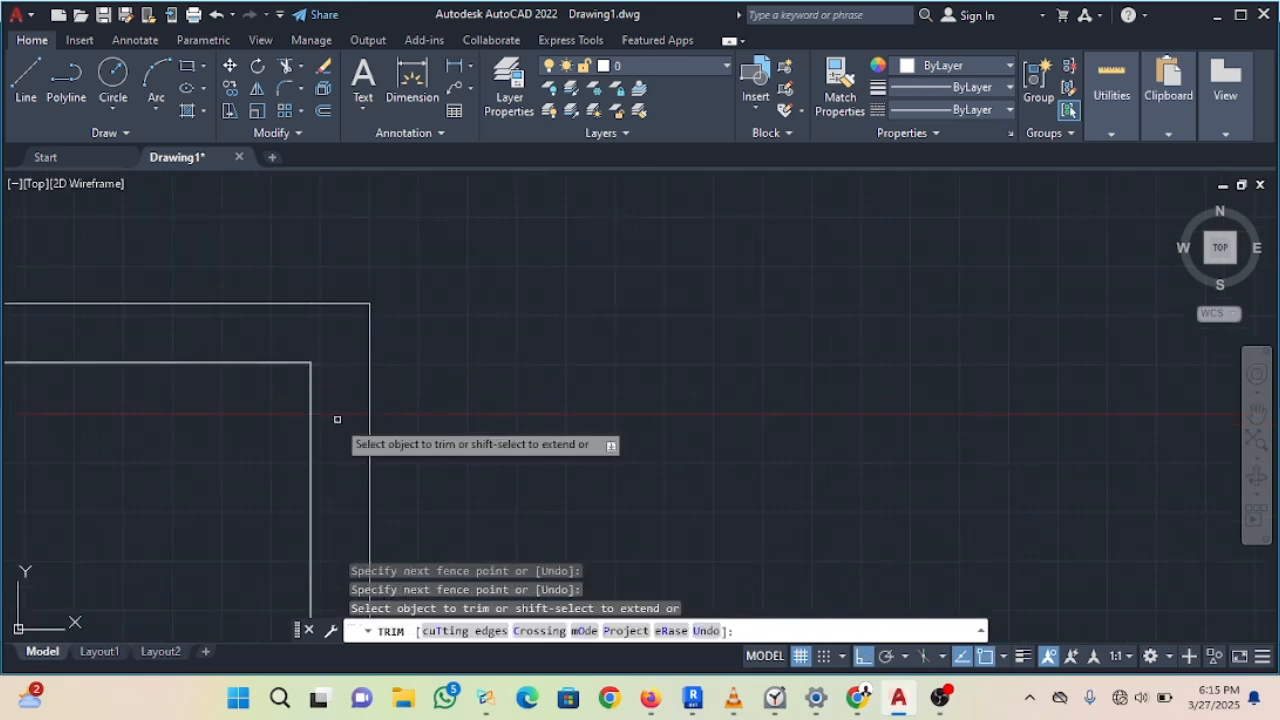
Step: Trim the overlapping lines inside the corner where the upper-right horizontal partition meets its vertical partition
{"action": "scroll", "coordinate": [337, 419], "scroll_direction": "down", "scroll_amount": 8}
{"action": "middle_click_drag", "start_coordinate": [337, 419], "coordinate": [385, 208]}
{"action": "scroll", "coordinate": [363, 267], "scroll_direction": "up", "scroll_amount": 2}
{"action": "scroll", "coordinate": [251, 305], "scroll_direction": "up", "scroll_amount": 4}
{"action": "mouse_move", "coordinate": [254, 260]}
{"action": "middle_mouse_down"}
{"action": "mouse_move", "coordinate": [273, 308]}
{"action": "mouse_move", "coordinate": [357, 387]}
{"action": "middle_mouse_up"}
{"action": "left_click_drag", "start_coordinate": [374, 297], "coordinate": [342, 342]}
{"action": "scroll", "coordinate": [342, 343], "scroll_direction": "down", "scroll_amount": 6}
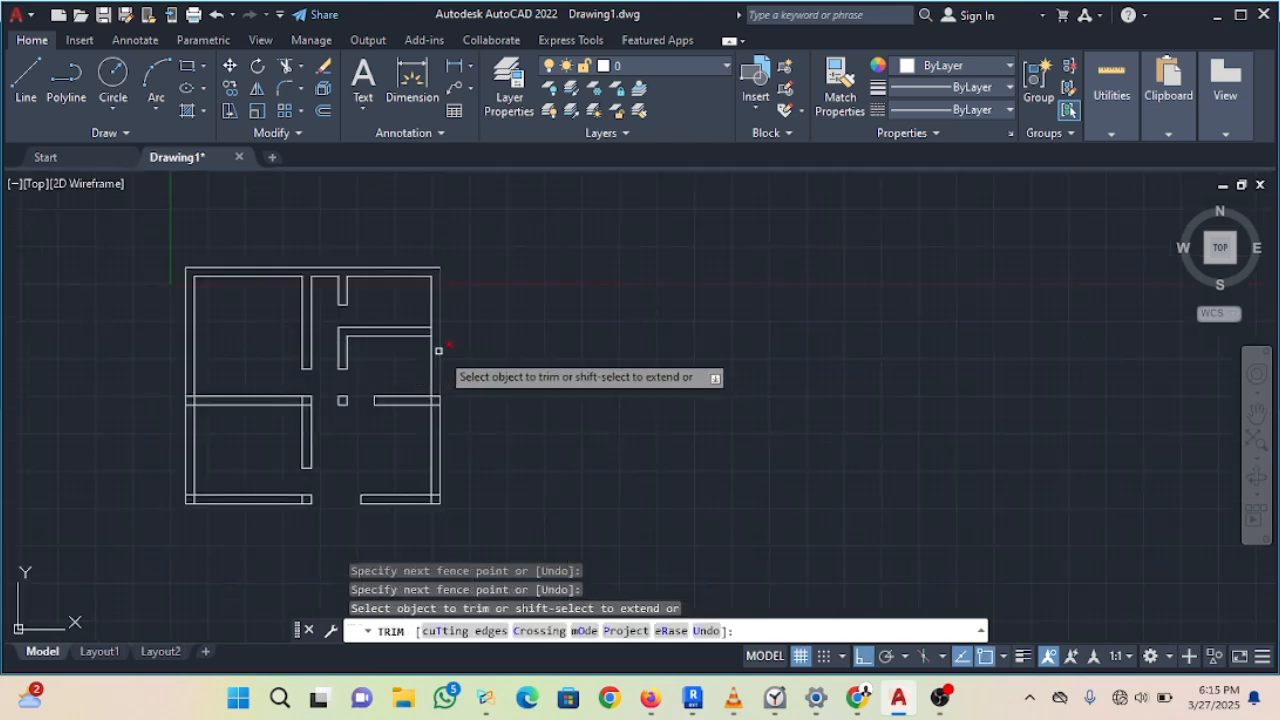
Step: Trim the crossing lines where the two right-hand horizontal partitions meet the right exterior wall
{"action": "scroll", "coordinate": [438, 350], "scroll_direction": "up", "scroll_amount": 5}
{"action": "left_click_drag", "start_coordinate": [362, 297], "coordinate": [400, 297]}
{"action": "scroll", "coordinate": [400, 297], "scroll_direction": "down", "scroll_amount": 5}
{"action": "scroll", "coordinate": [400, 337], "scroll_direction": "up", "scroll_amount": 8}
{"action": "mouse_move", "coordinate": [398, 202]}
{"action": "left_mouse_down"}
{"action": "mouse_move", "coordinate": [393, 258]}
{"action": "mouse_move", "coordinate": [438, 276]}
{"action": "left_mouse_up"}
{"action": "scroll", "coordinate": [374, 400], "scroll_direction": "down", "scroll_amount": 4}
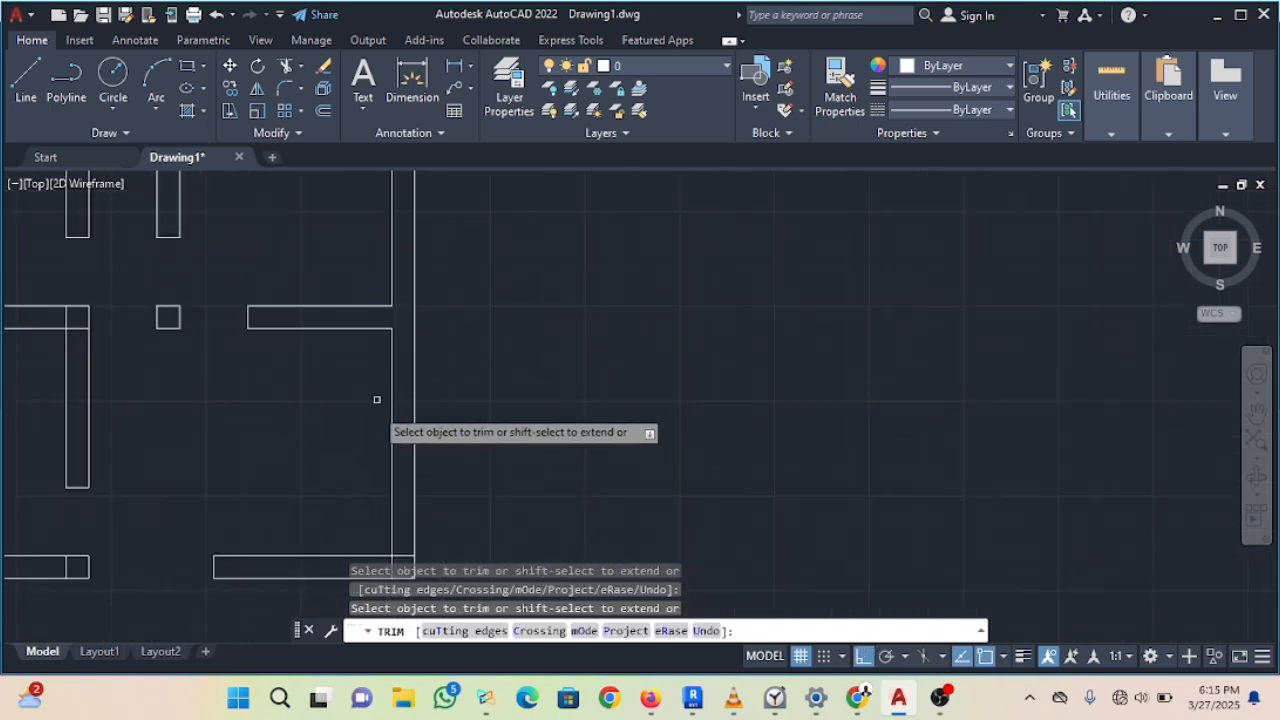
Step: Trim the overlapping line ends at the lower-right outer corner of the exterior wall
{"action": "scroll", "coordinate": [426, 406], "scroll_direction": "up", "scroll_amount": 6}
{"action": "mouse_move", "coordinate": [523, 311]}
{"action": "left_mouse_down"}
{"action": "mouse_move", "coordinate": [483, 386]}
{"action": "mouse_move", "coordinate": [428, 393]}
{"action": "left_mouse_up"}
{"action": "scroll", "coordinate": [429, 403], "scroll_direction": "down", "scroll_amount": 8}
Step: Trim the leftover lines in the bottom wall's left segment, beside the entrance opening and at the lower-left outer corner
{"action": "middle_click_drag", "start_coordinate": [238, 414], "coordinate": [556, 400]}
{"action": "scroll", "coordinate": [550, 401], "scroll_direction": "up", "scroll_amount": 7}
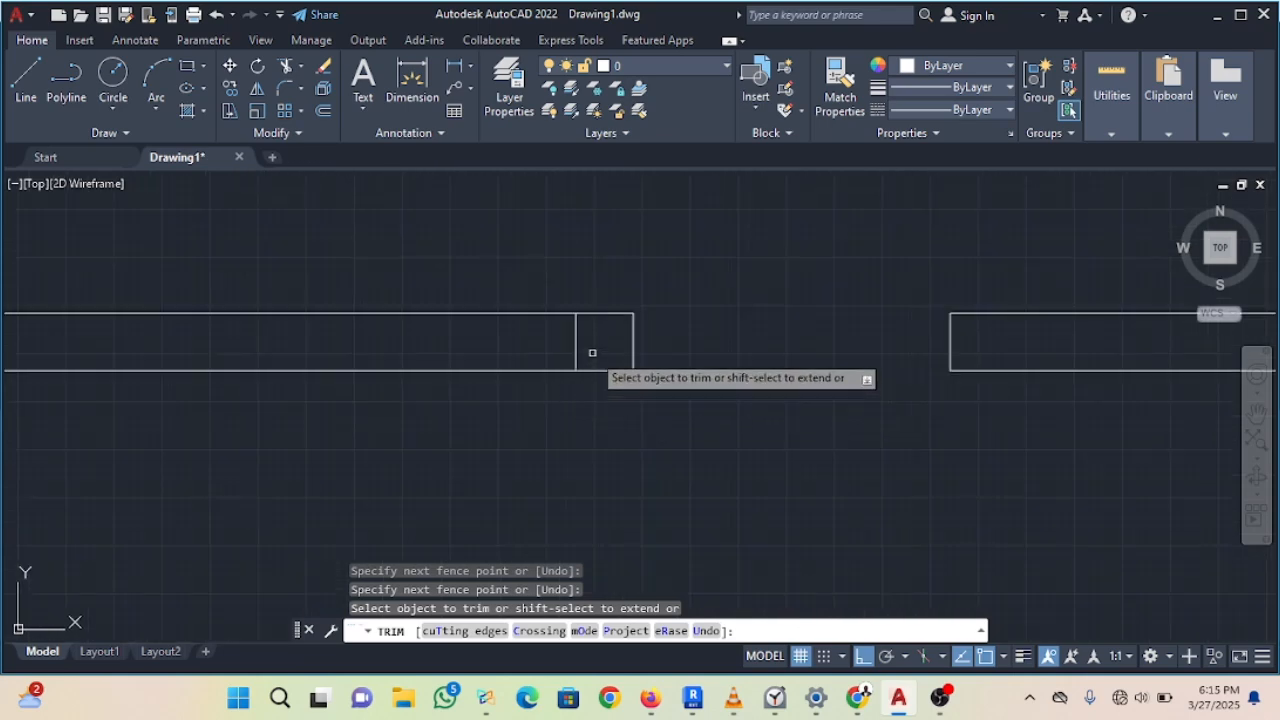
{"action": "left_click_drag", "start_coordinate": [588, 350], "coordinate": [440, 338]}
{"action": "scroll", "coordinate": [438, 337], "scroll_direction": "down", "scroll_amount": 5}
{"action": "middle_click_drag", "start_coordinate": [330, 366], "coordinate": [552, 426]}
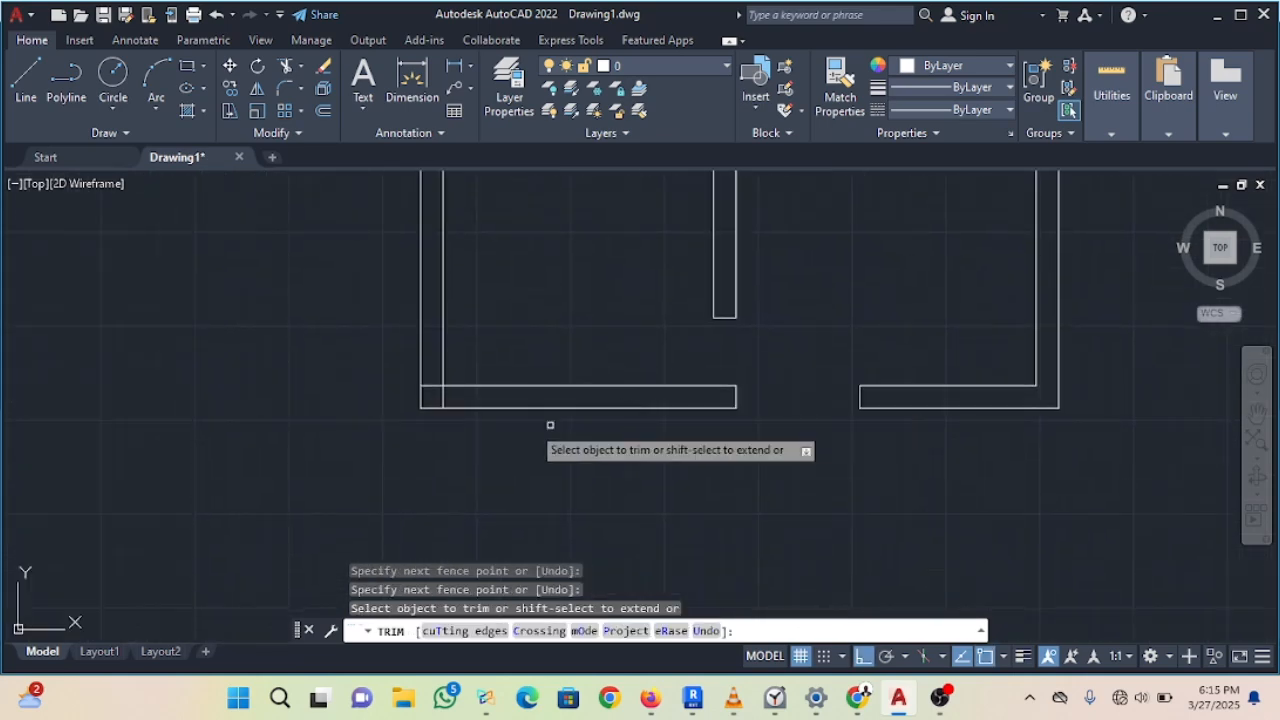
{"action": "scroll", "coordinate": [397, 392], "scroll_direction": "up", "scroll_amount": 5}
{"action": "mouse_move", "coordinate": [487, 362]}
{"action": "left_mouse_down"}
{"action": "mouse_move", "coordinate": [529, 434]}
{"action": "mouse_move", "coordinate": [554, 417]}
{"action": "left_mouse_up"}
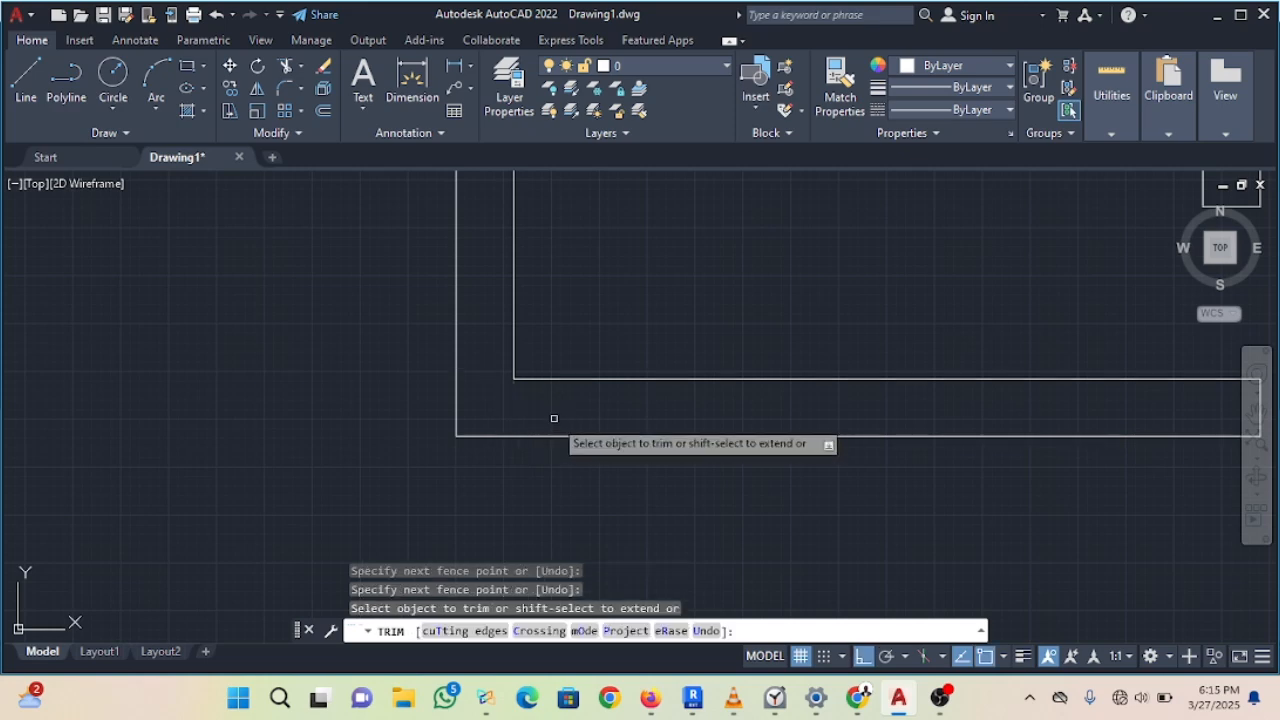
{"action": "scroll", "coordinate": [513, 421], "scroll_direction": "down", "scroll_amount": 4}
Step: Trim the crossing lines where the left horizontal partition meets the left exterior wall
{"action": "scroll", "coordinate": [513, 421], "scroll_direction": "down", "scroll_amount": 2}
{"action": "scroll", "coordinate": [557, 414], "scroll_direction": "up", "scroll_amount": 7}
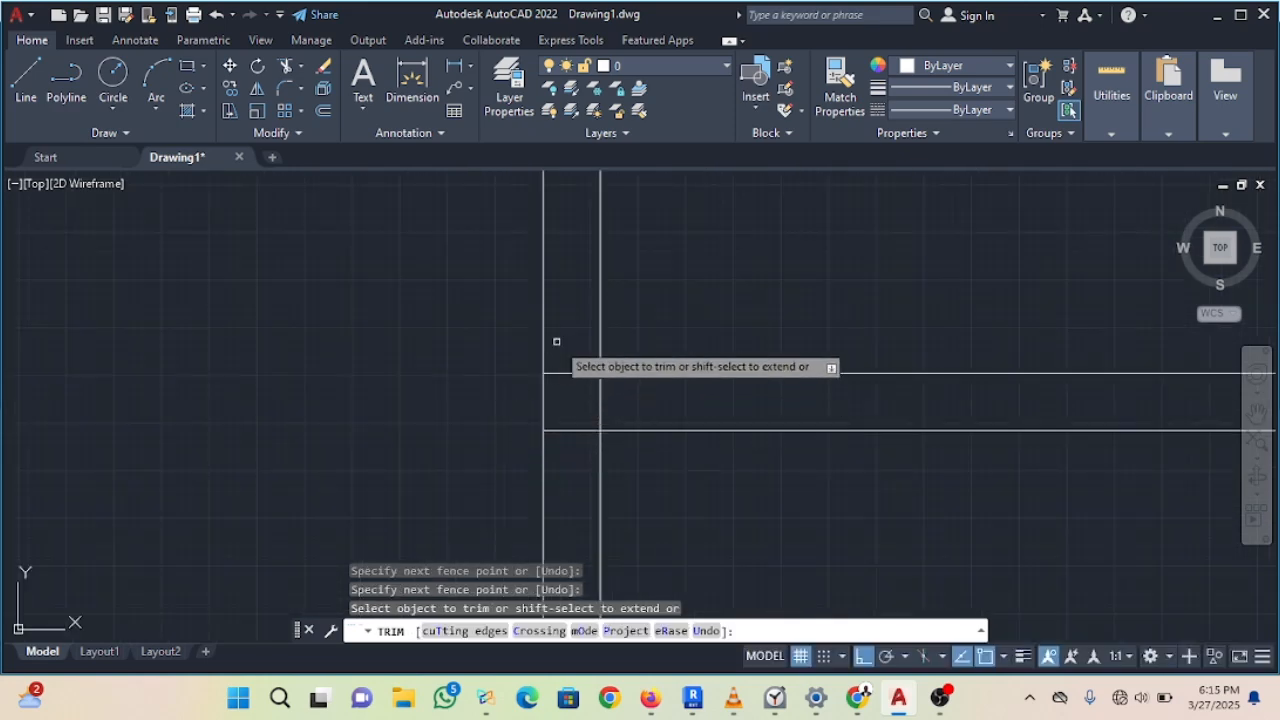
{"action": "mouse_move", "coordinate": [561, 347]}
{"action": "left_mouse_down"}
{"action": "mouse_move", "coordinate": [570, 440]}
{"action": "mouse_move", "coordinate": [571, 403]}
{"action": "left_mouse_up"}
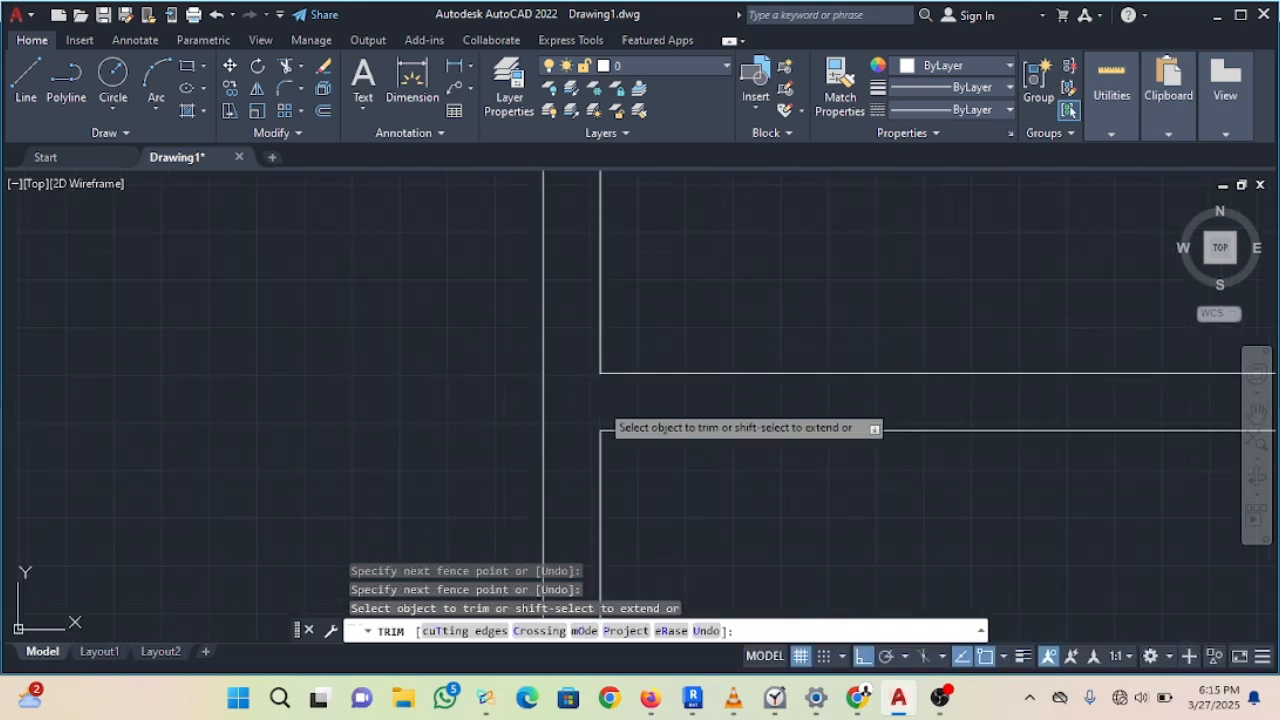
{"action": "scroll", "coordinate": [600, 403], "scroll_direction": "down", "scroll_amount": 2}
{"action": "scroll", "coordinate": [566, 466], "scroll_direction": "down", "scroll_amount": 3}
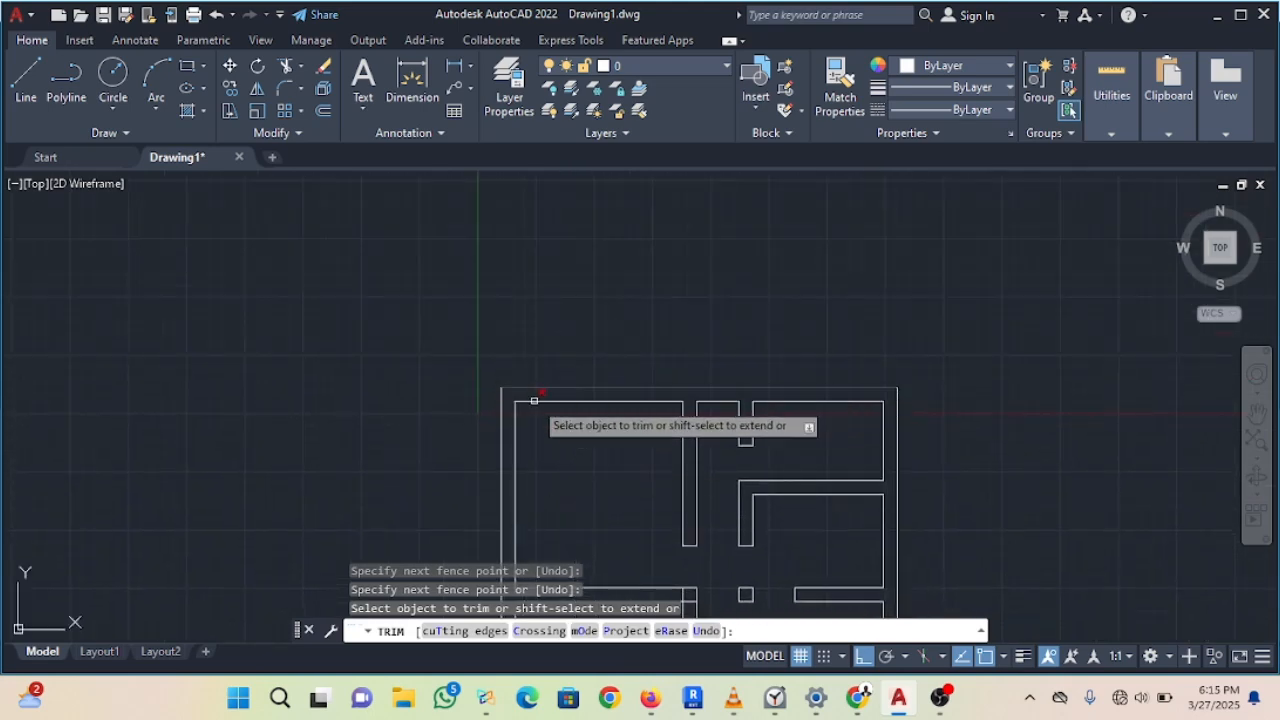
{"action": "scroll", "coordinate": [600, 403], "scroll_direction": "down", "scroll_amount": 2}
{"action": "key", "text": "Escape"}
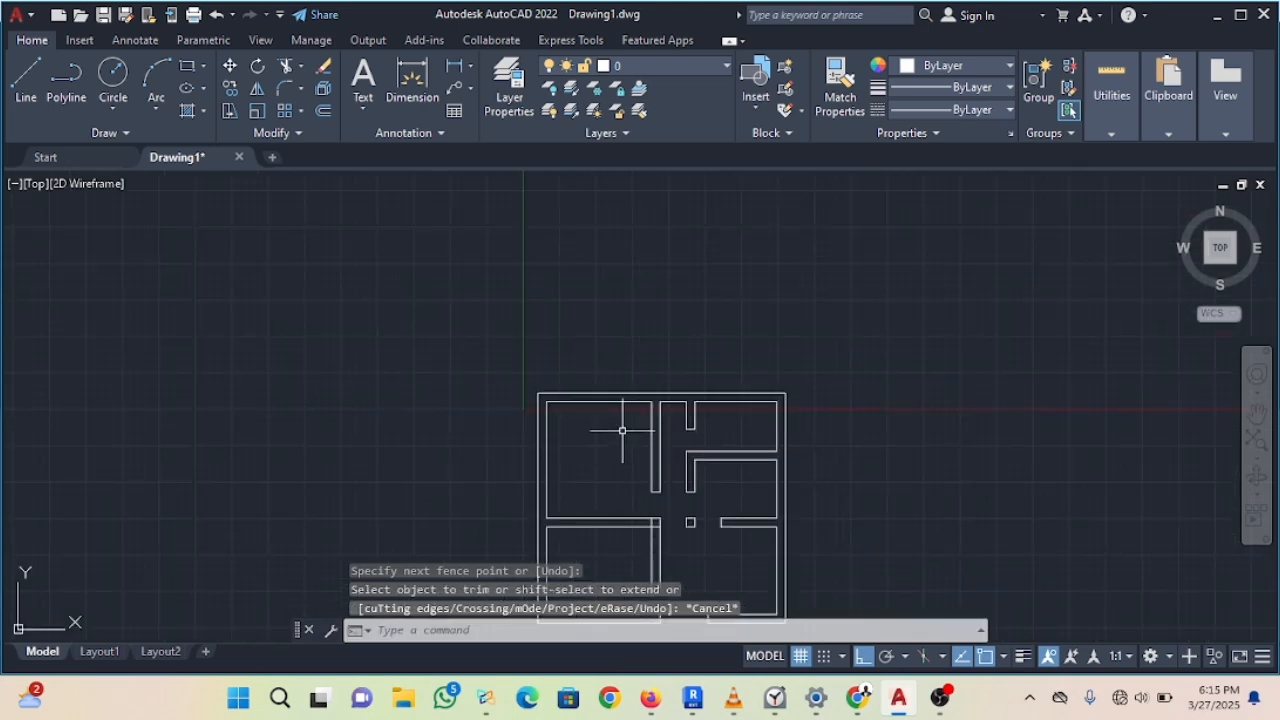
Step: Trim the overlapping lines where the left horizontal partition meets the lower middle vertical wall
{"action": "middle_click_drag", "start_coordinate": [622, 430], "coordinate": [625, 334]}
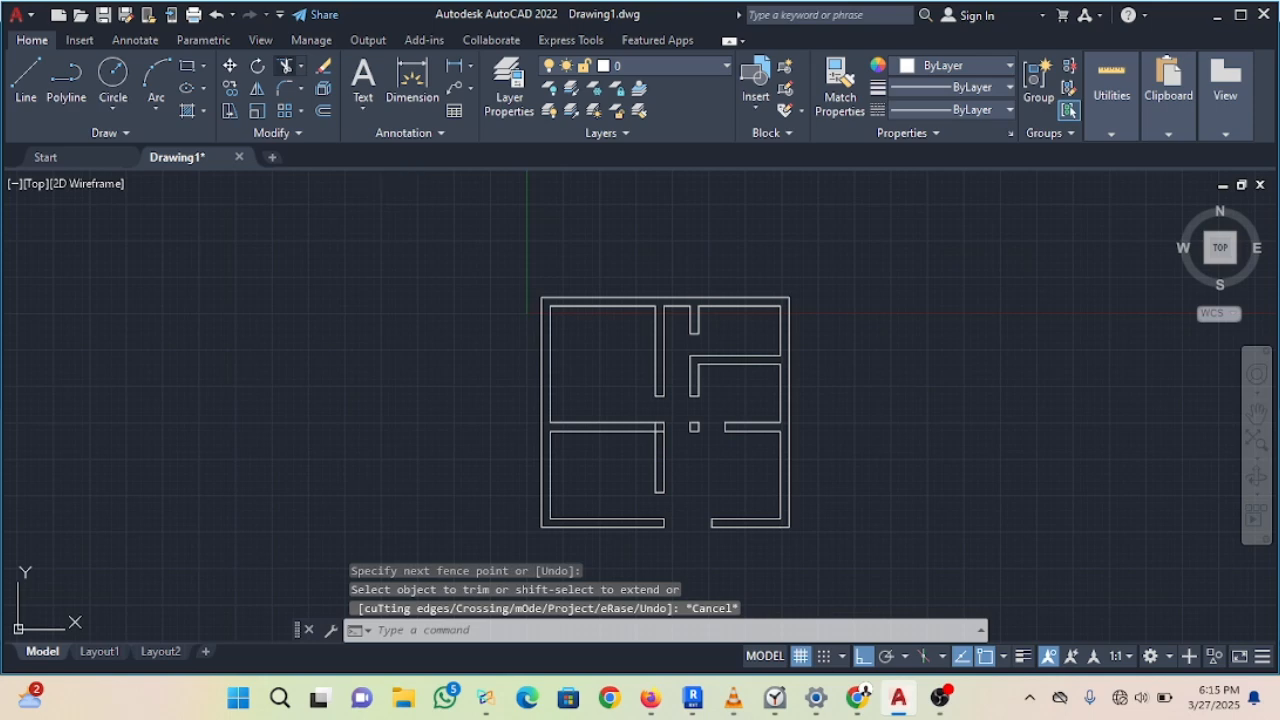
{"action": "scroll", "coordinate": [660, 432], "scroll_direction": "up", "scroll_amount": 6}
{"action": "key", "text": "Return"}
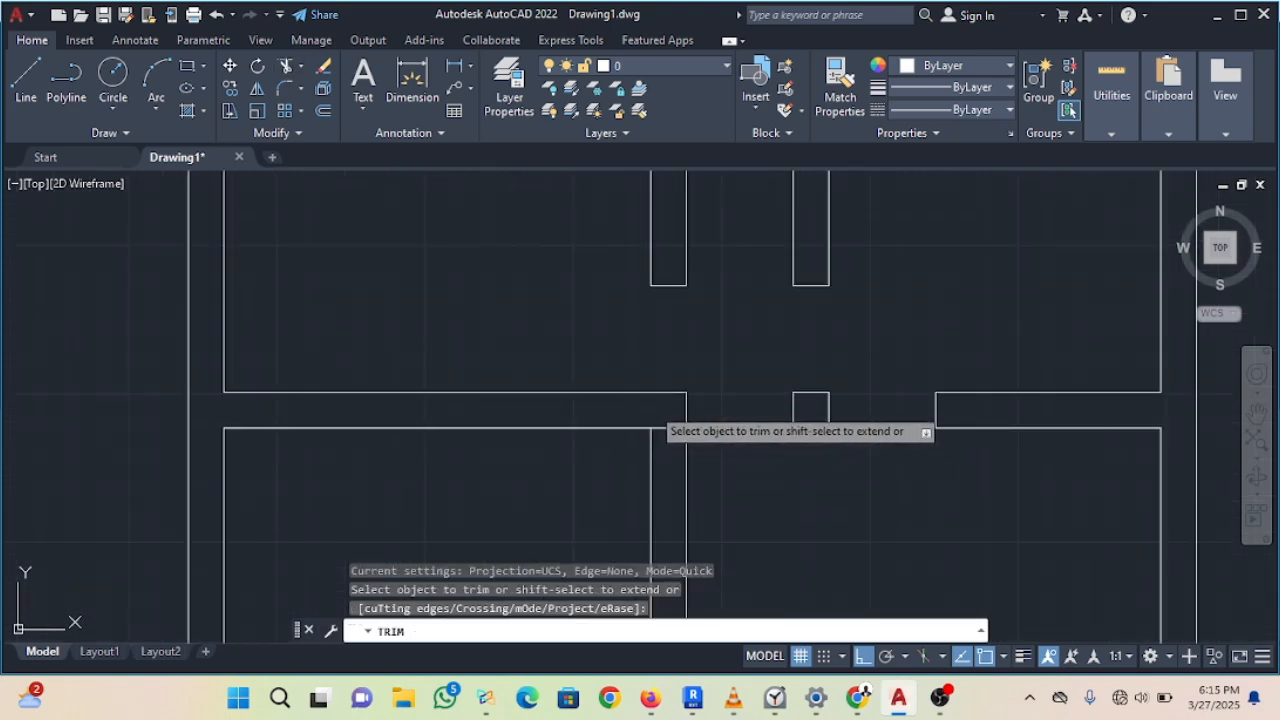
{"action": "left_click_drag", "start_coordinate": [667, 437], "coordinate": [666, 423]}
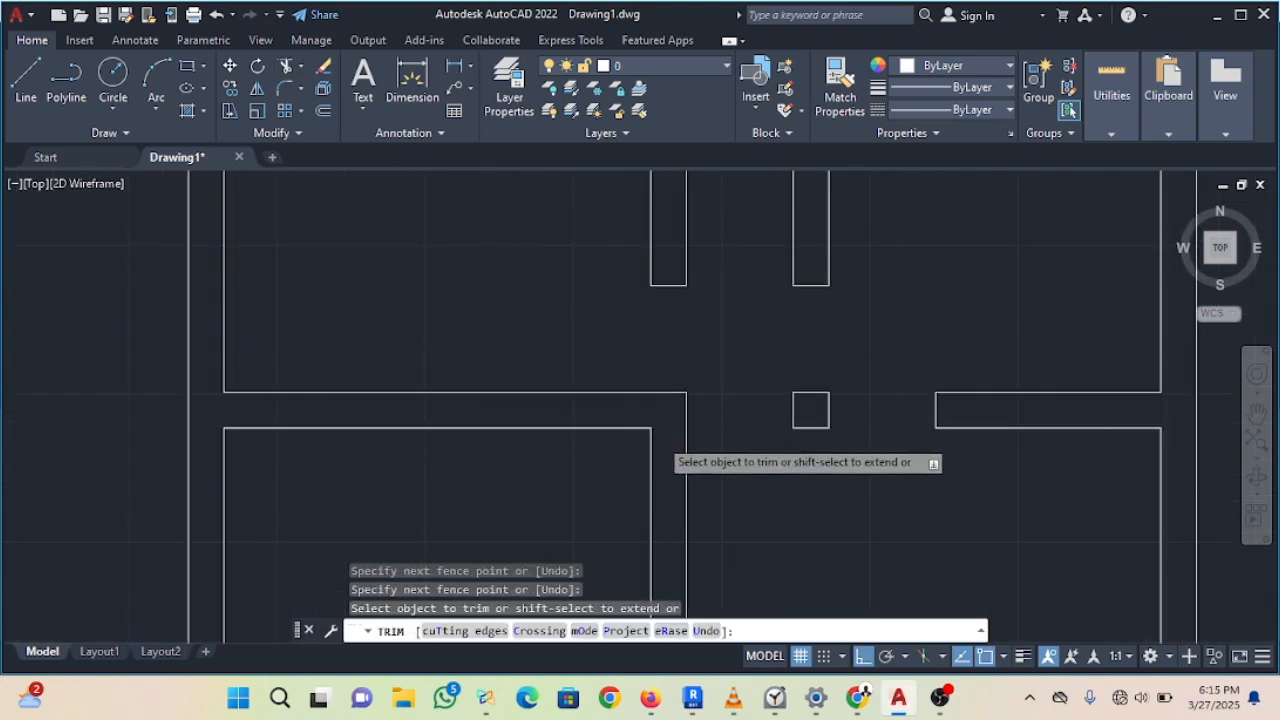
{"action": "scroll", "coordinate": [658, 438], "scroll_direction": "down", "scroll_amount": 2}
{"action": "key", "text": "Escape"}
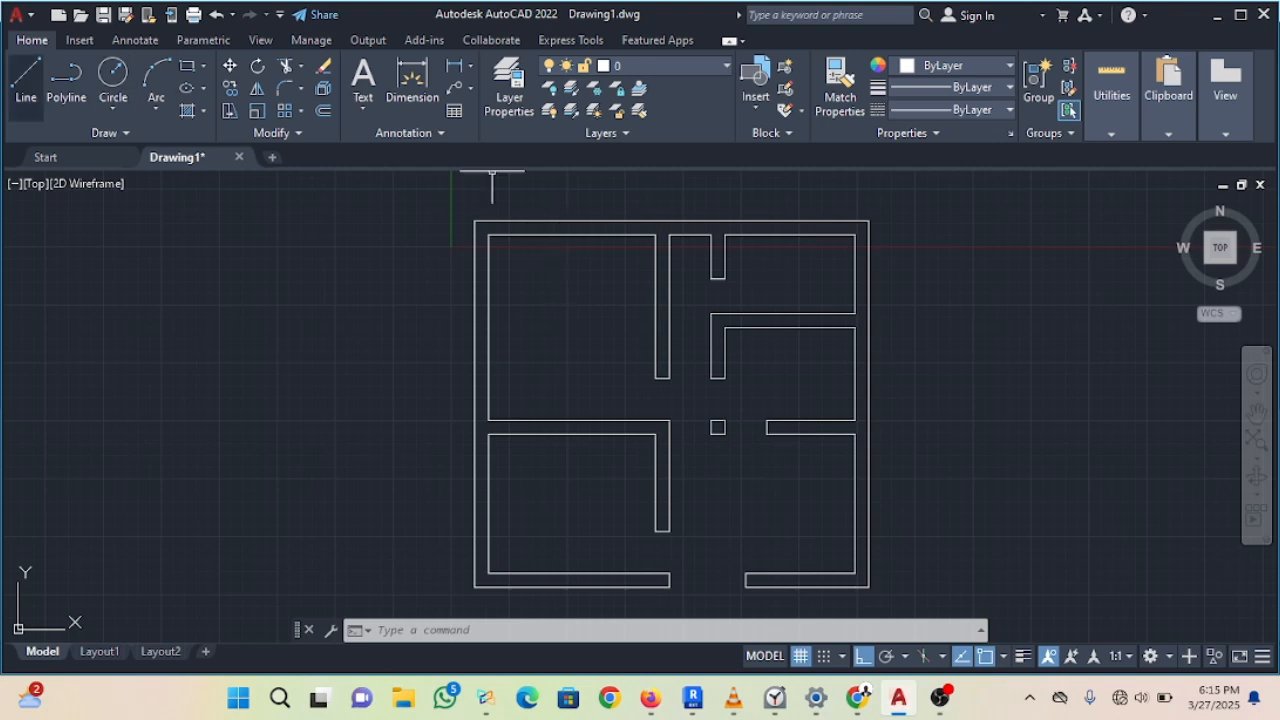
{"action": "left_click", "coordinate": [26, 85]}
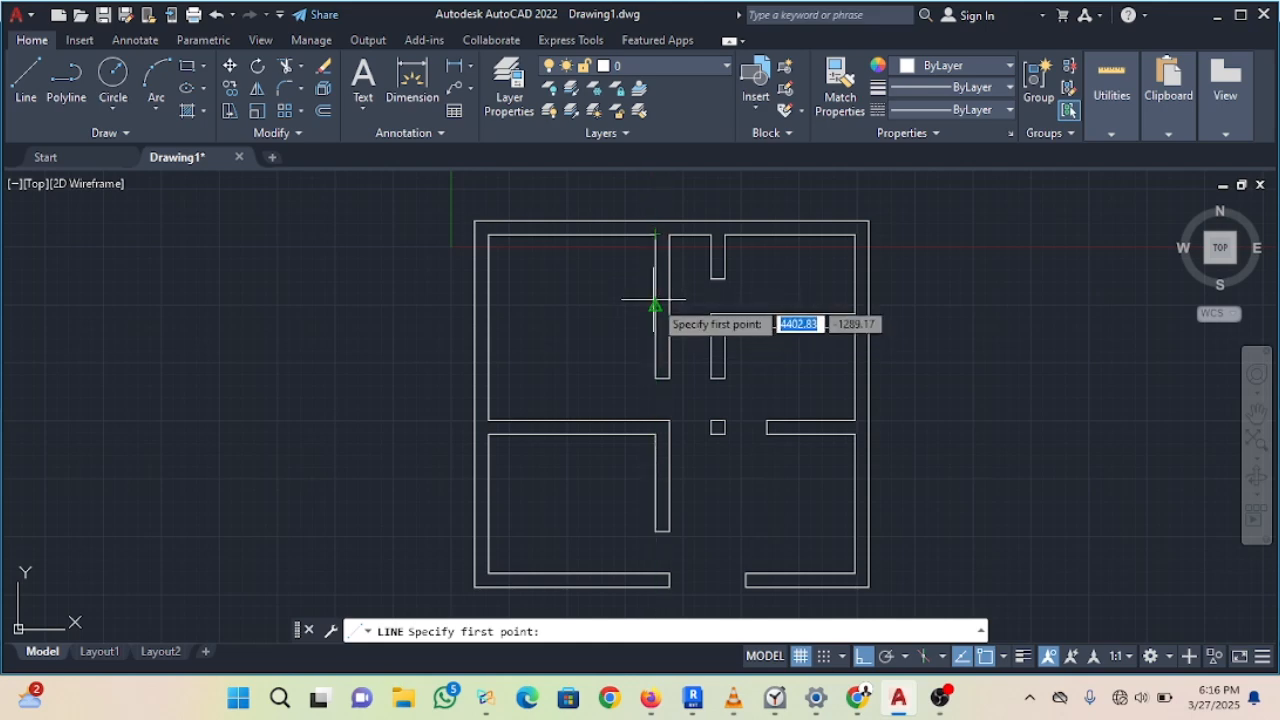
{"action": "type", "text": "1"}
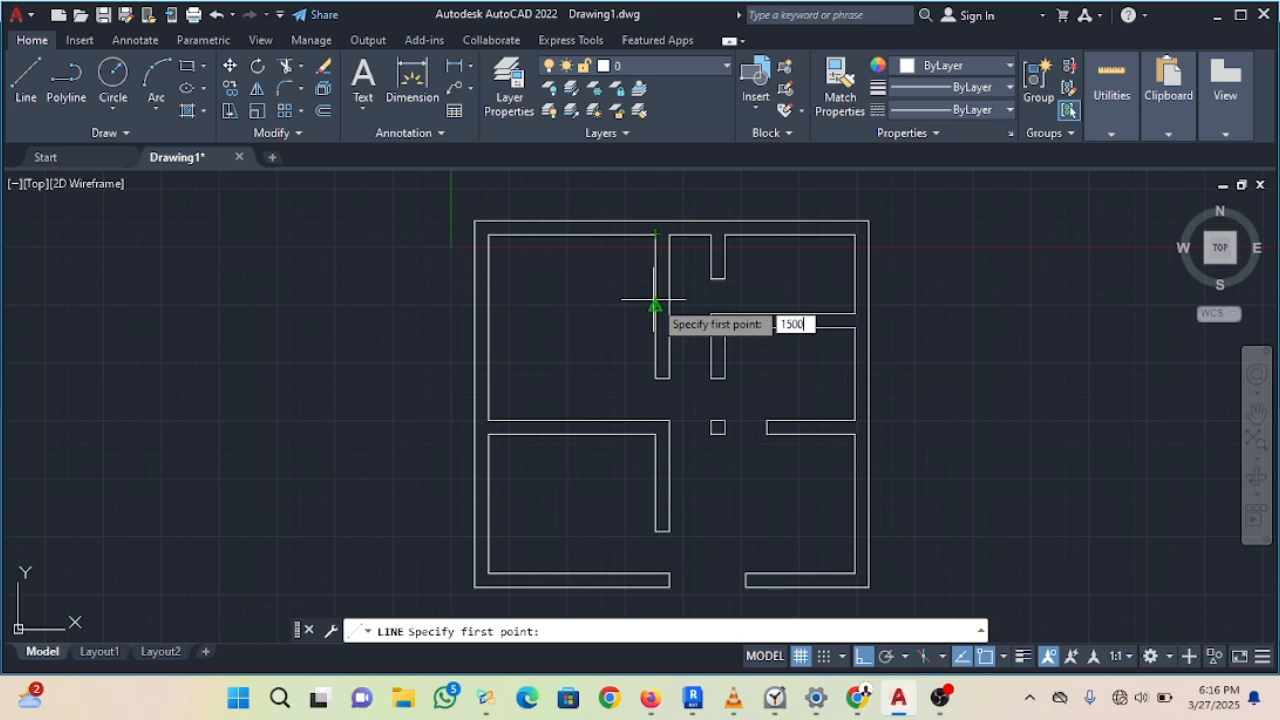
{"action": "type", "text": "500"}
{"action": "key", "text": "Return"}
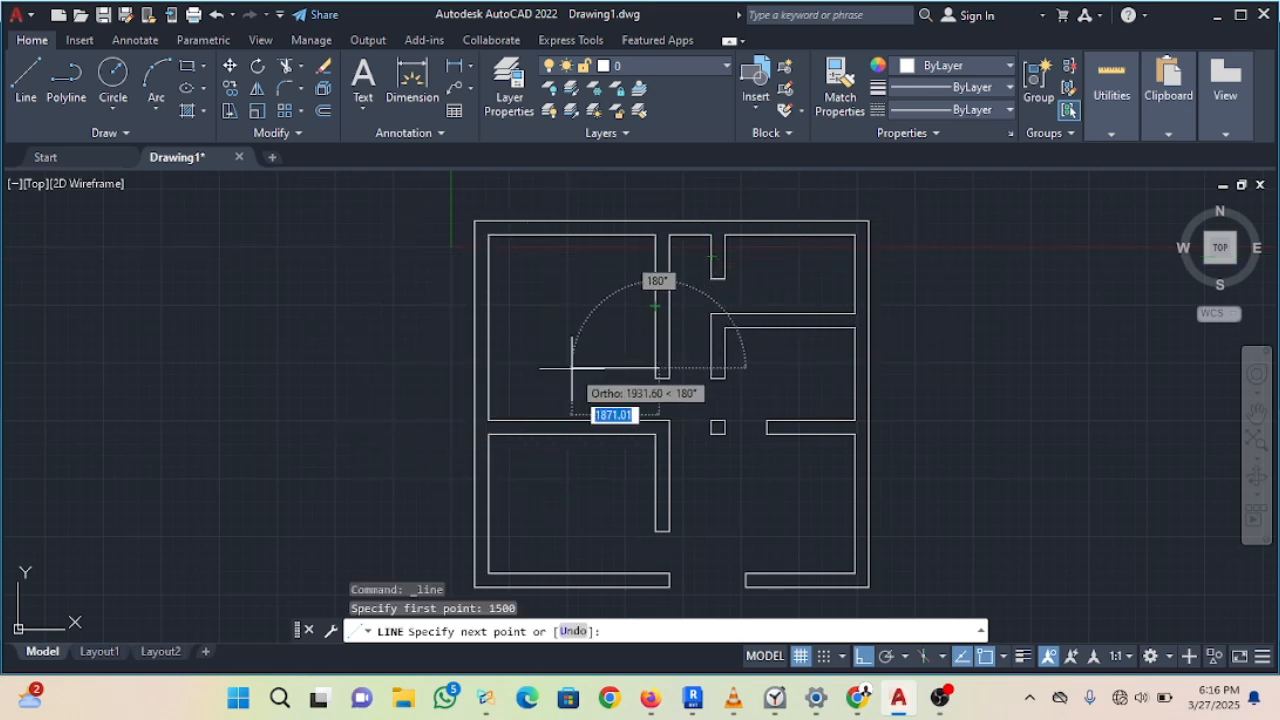
{"action": "scroll", "coordinate": [572, 368], "scroll_direction": "up", "scroll_amount": 2}
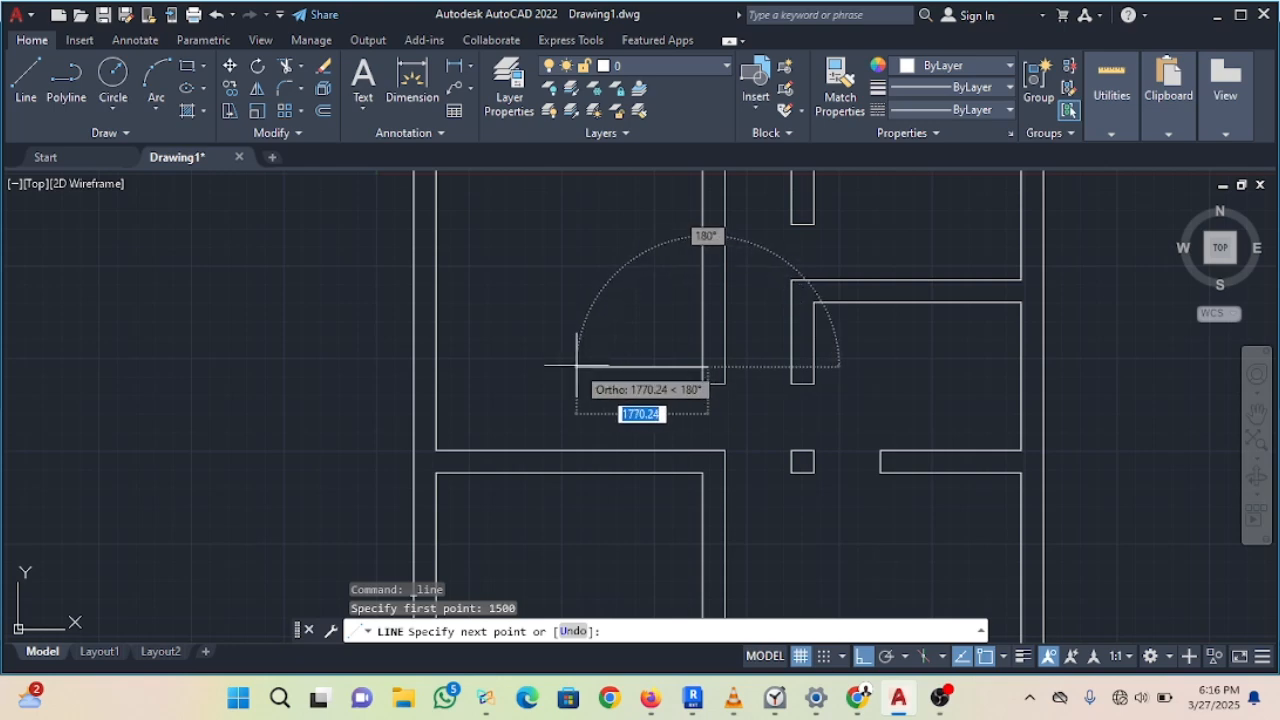
{"action": "type", "text": "100"}
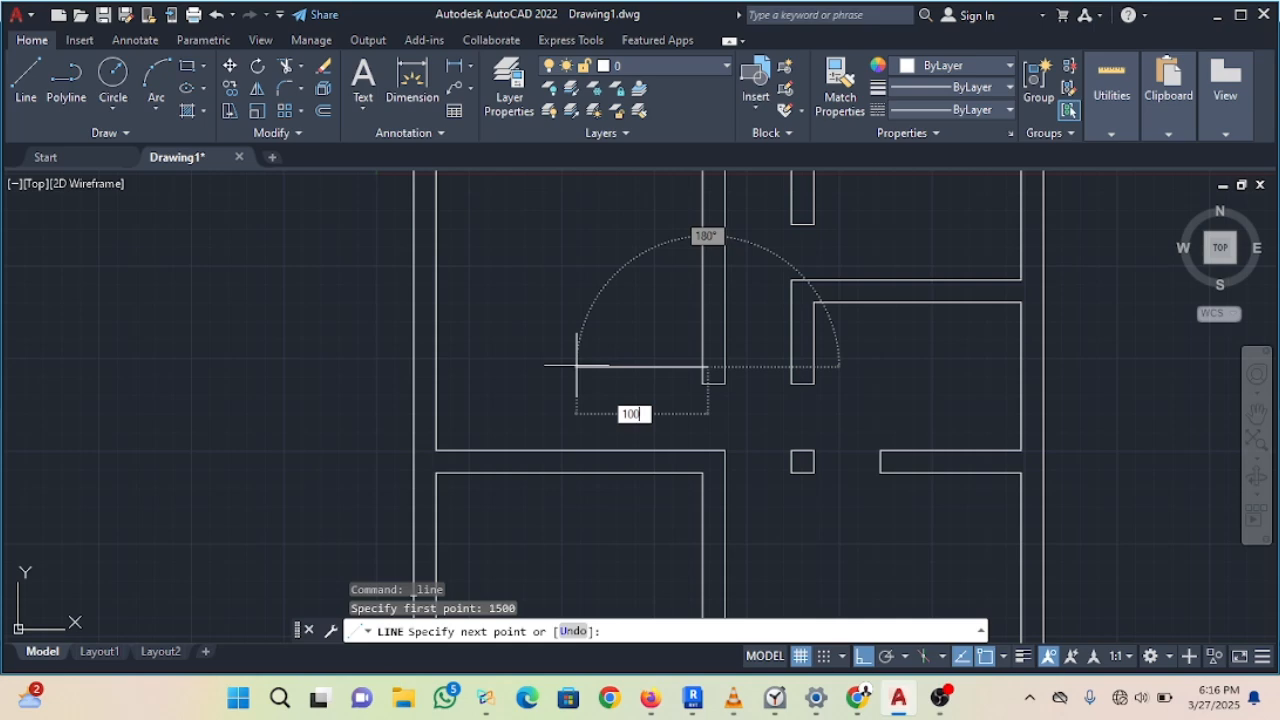
{"action": "key", "text": "Escape"}
{"action": "key", "text": "Escape"}
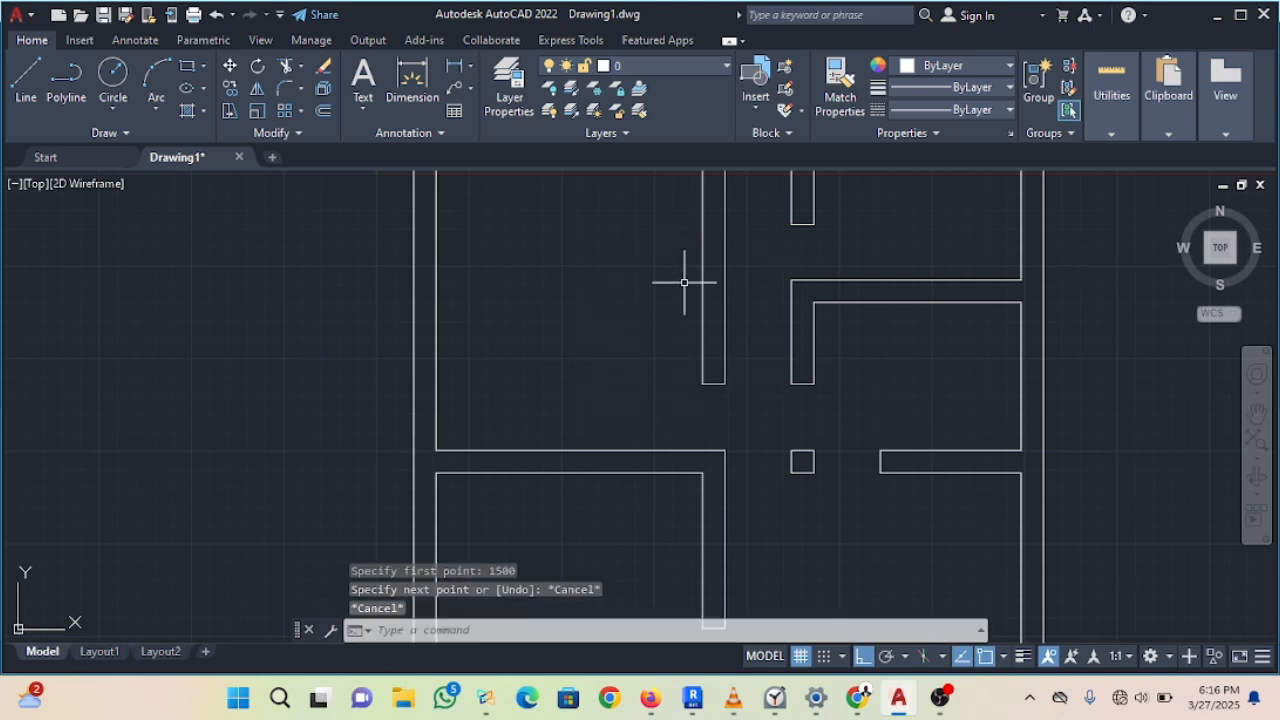
Step: Draw a line starting 1200 below the upper-left room's top-right inner corner, running 1000 left and then up to the top wall
{"action": "middle_click_drag", "start_coordinate": [684, 282], "coordinate": [641, 528]}
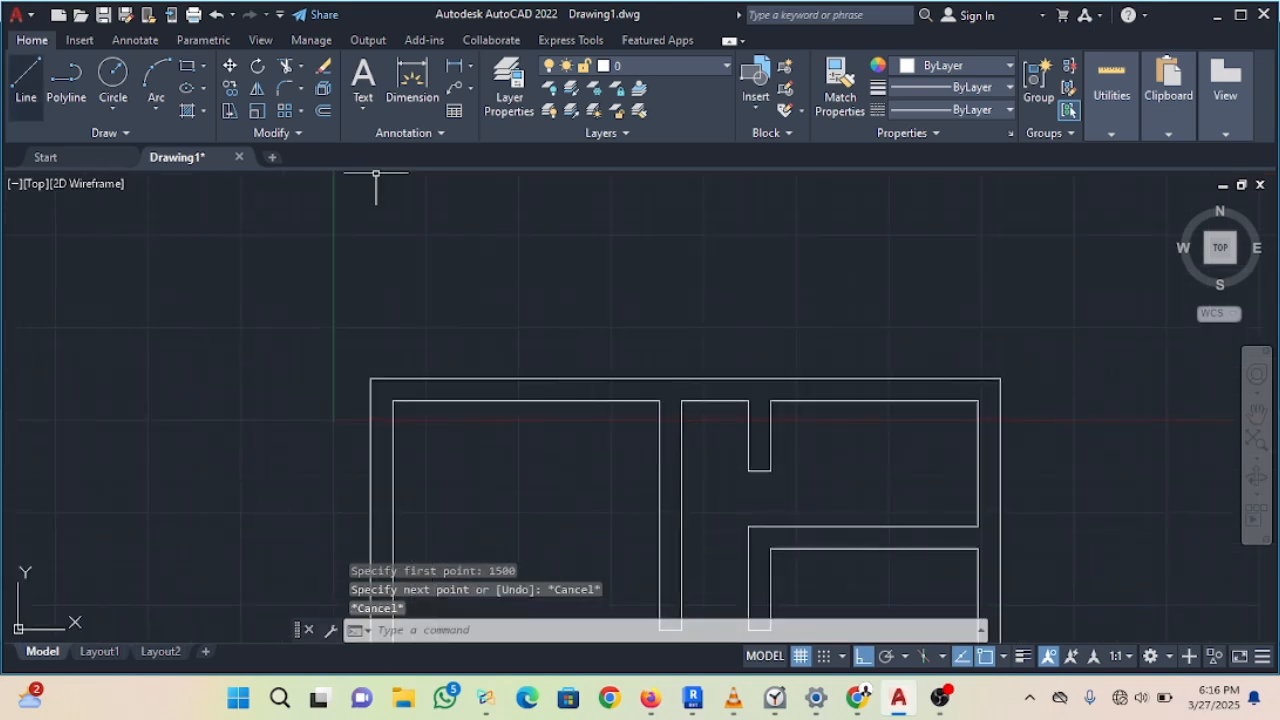
{"action": "key", "text": "Return"}
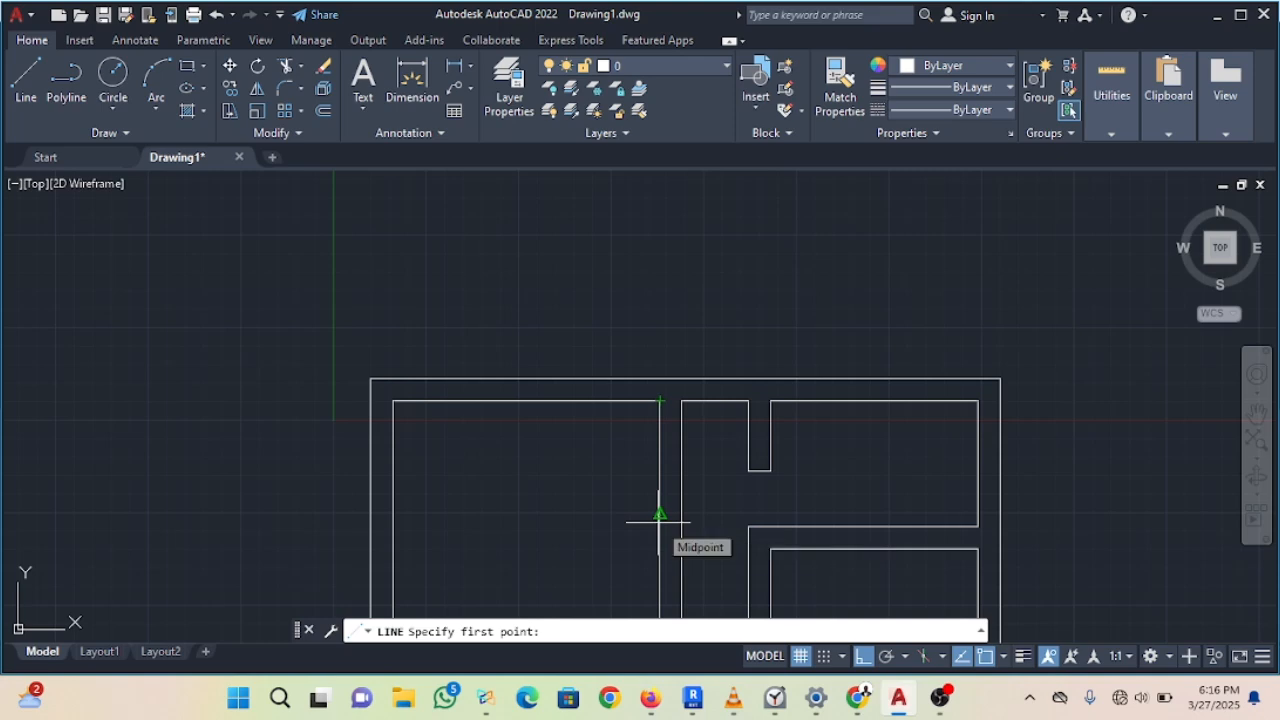
{"action": "type", "text": "1"}
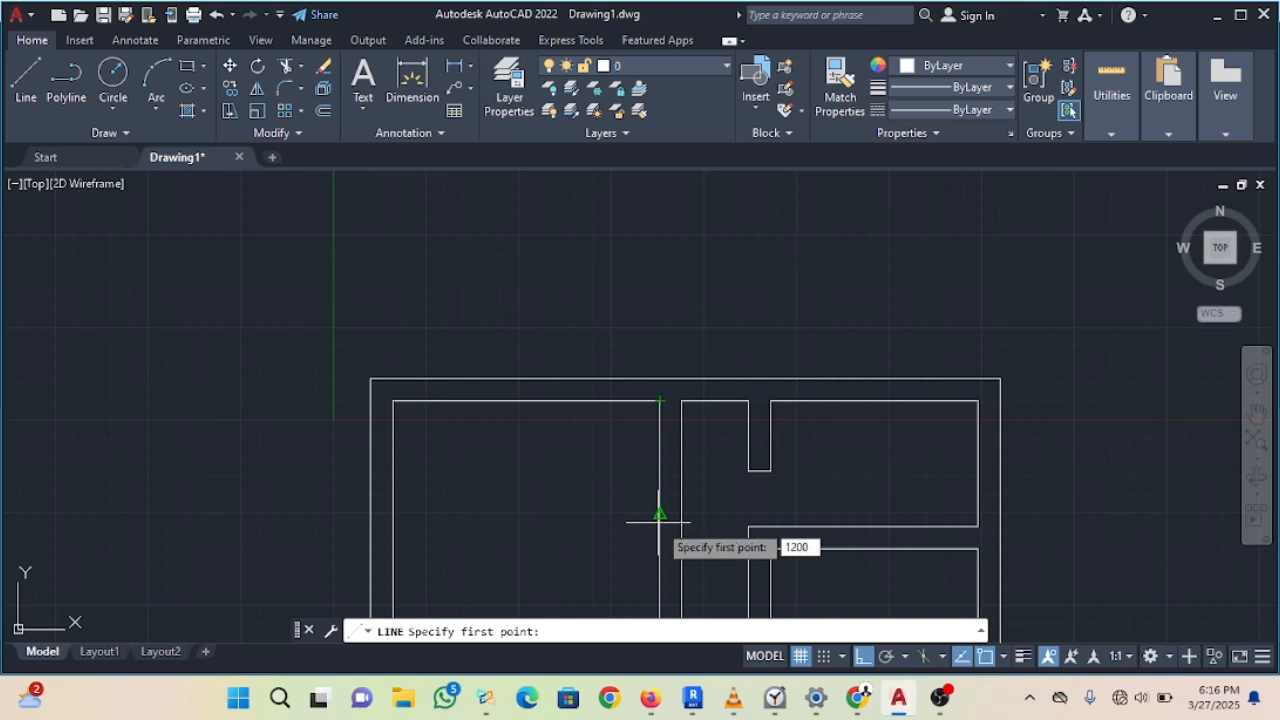
{"action": "type", "text": "200"}
{"action": "key", "text": "Return"}
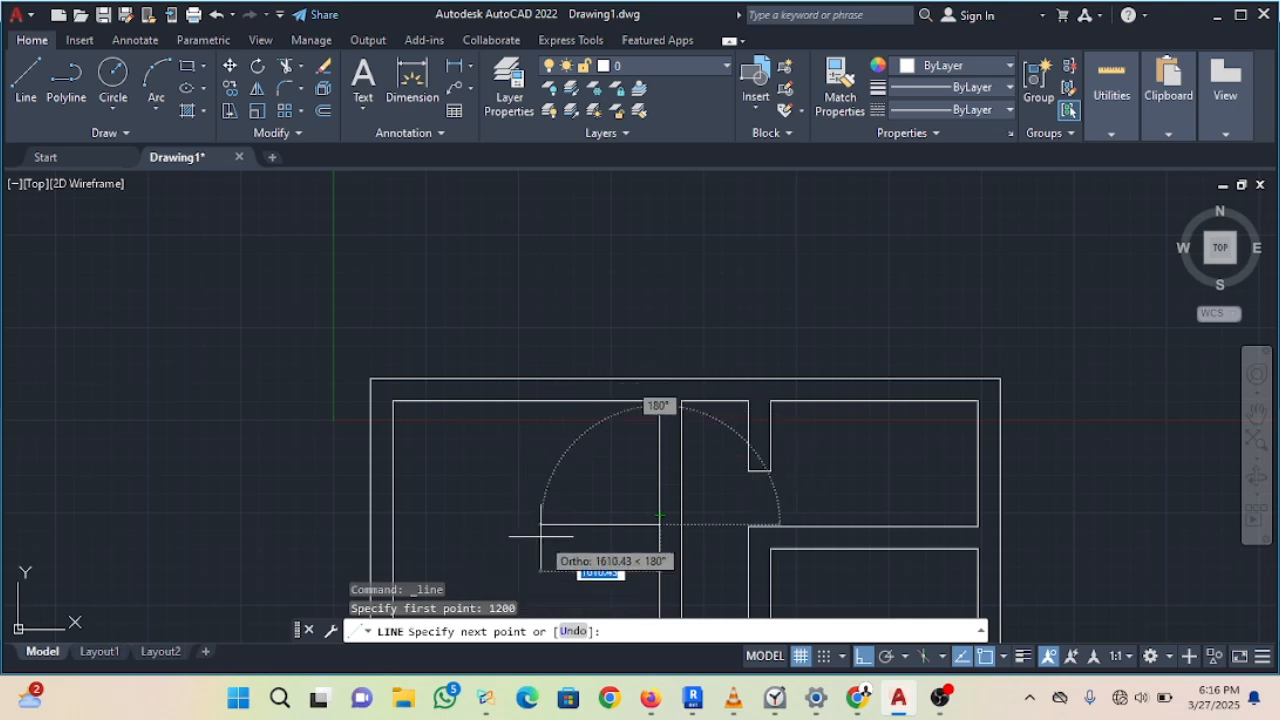
{"action": "type", "text": "1"}
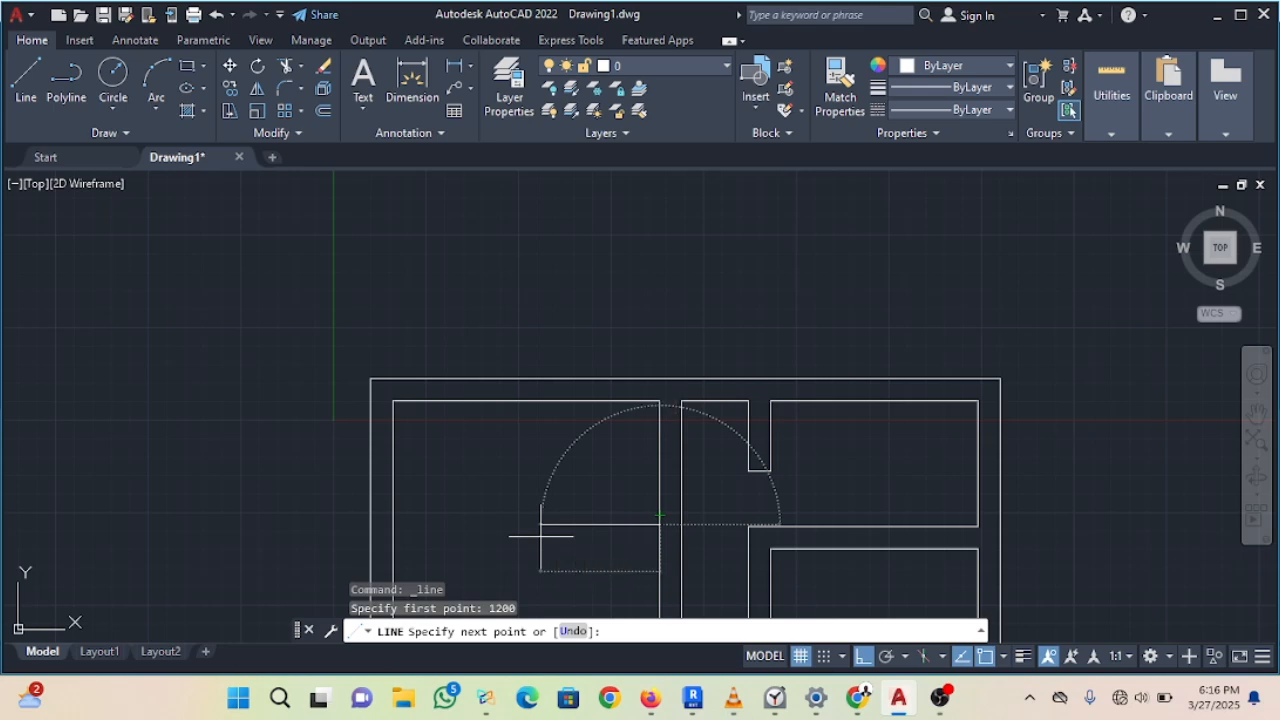
{"action": "key", "text": "Return"}
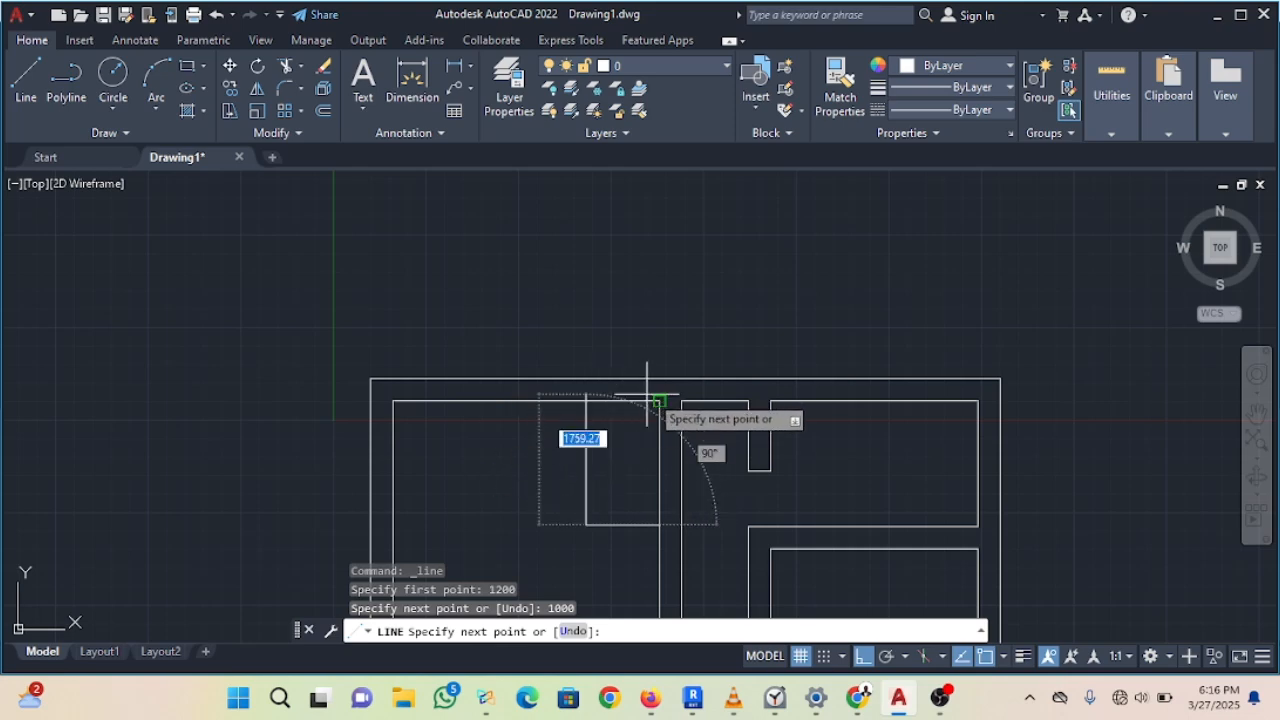
{"action": "left_click", "coordinate": [587, 400]}
{"action": "key", "text": "Escape"}
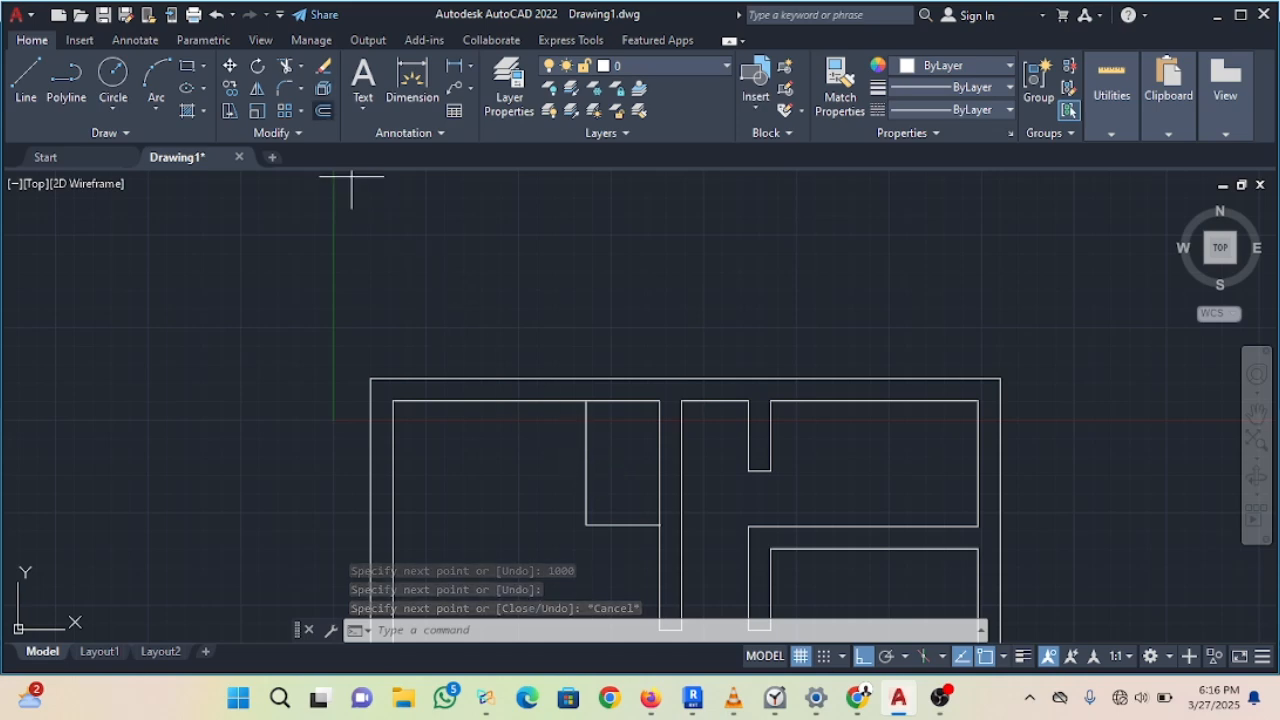
Step: Offset the vertical and horizontal lines of the small enclosure 150 outward to form double-line walls
{"action": "type", "text": "o"}
{"action": "key", "text": "Return"}
{"action": "key", "text": "Return"}
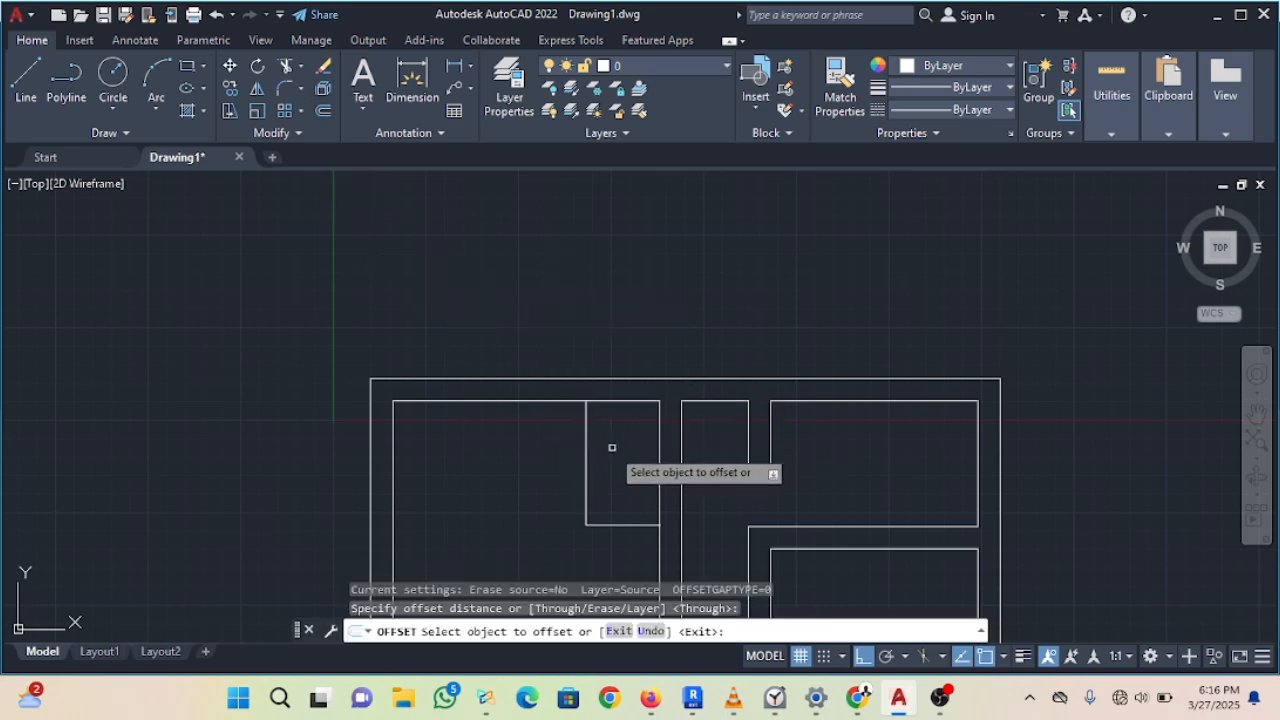
{"action": "left_click", "coordinate": [565, 465]}
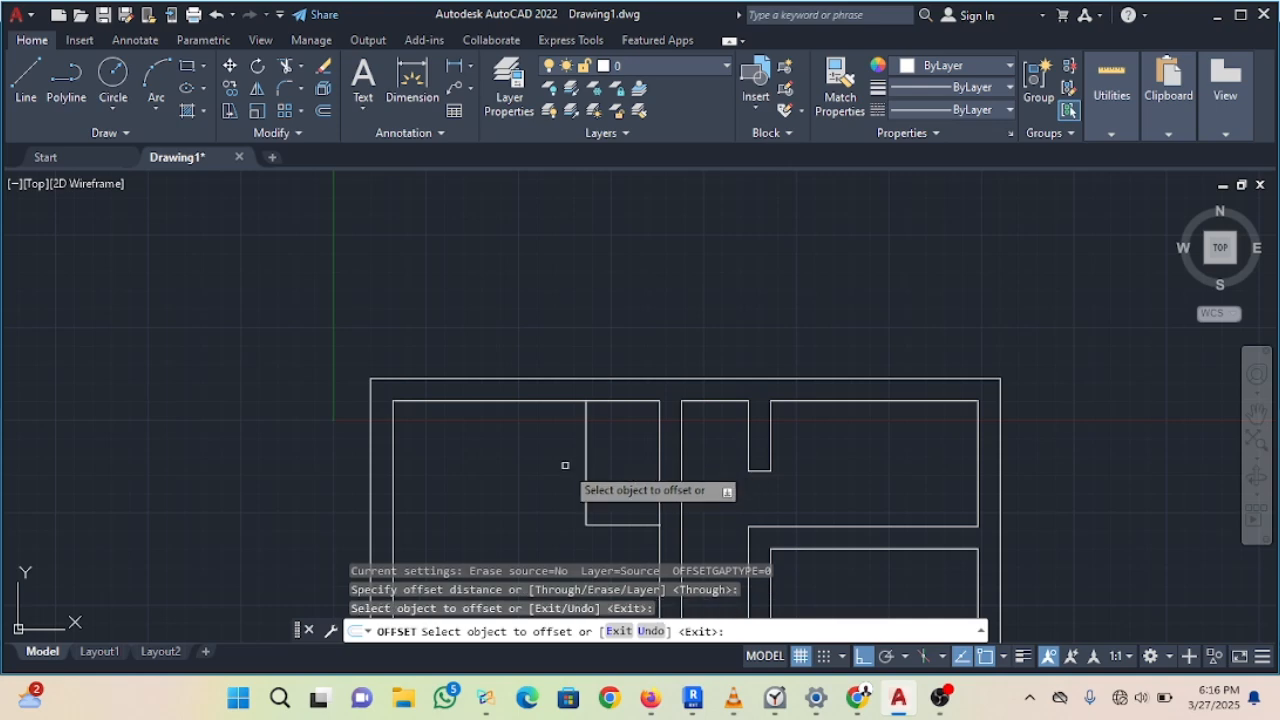
{"action": "left_click", "coordinate": [586, 460]}
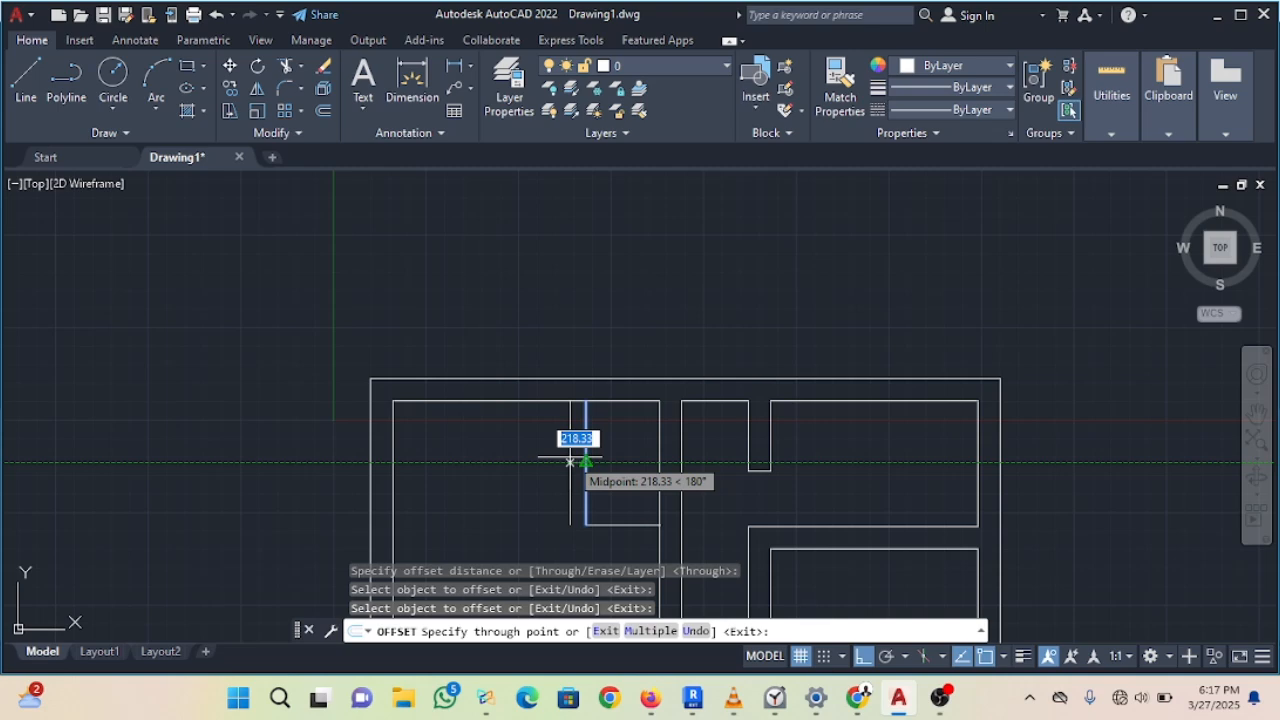
{"action": "type", "text": "2"}
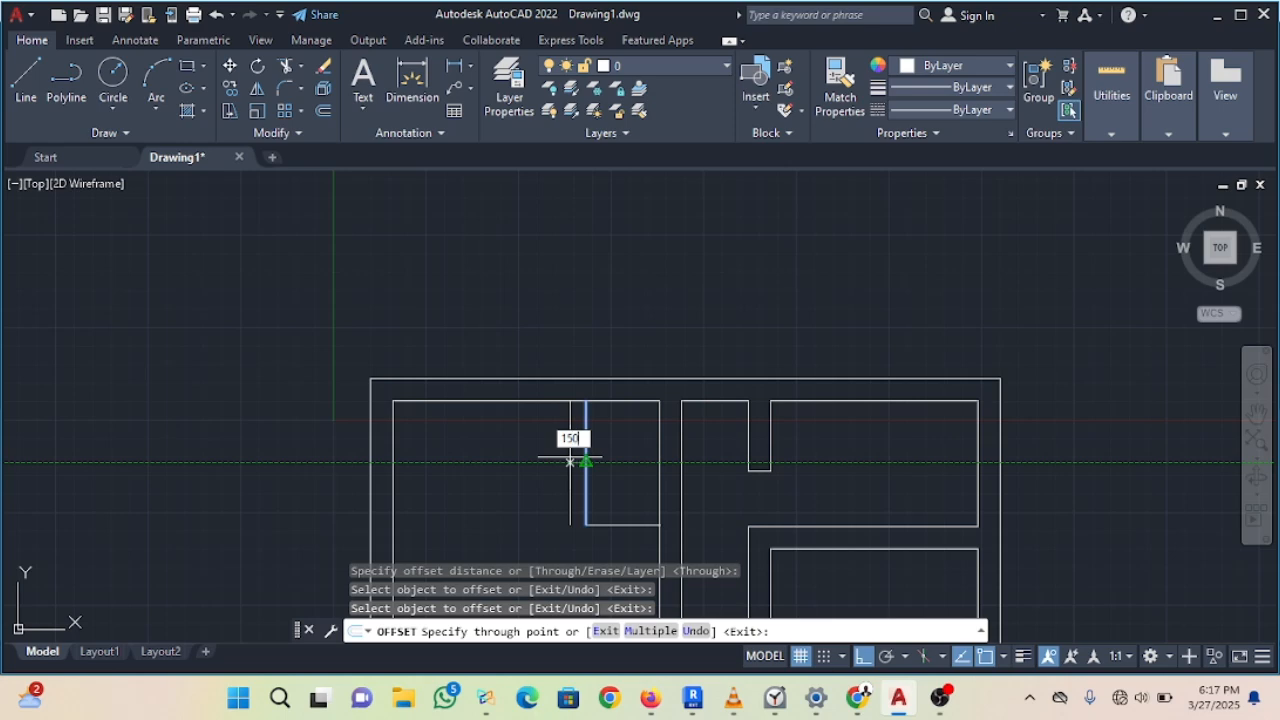
{"action": "key", "text": "Return"}
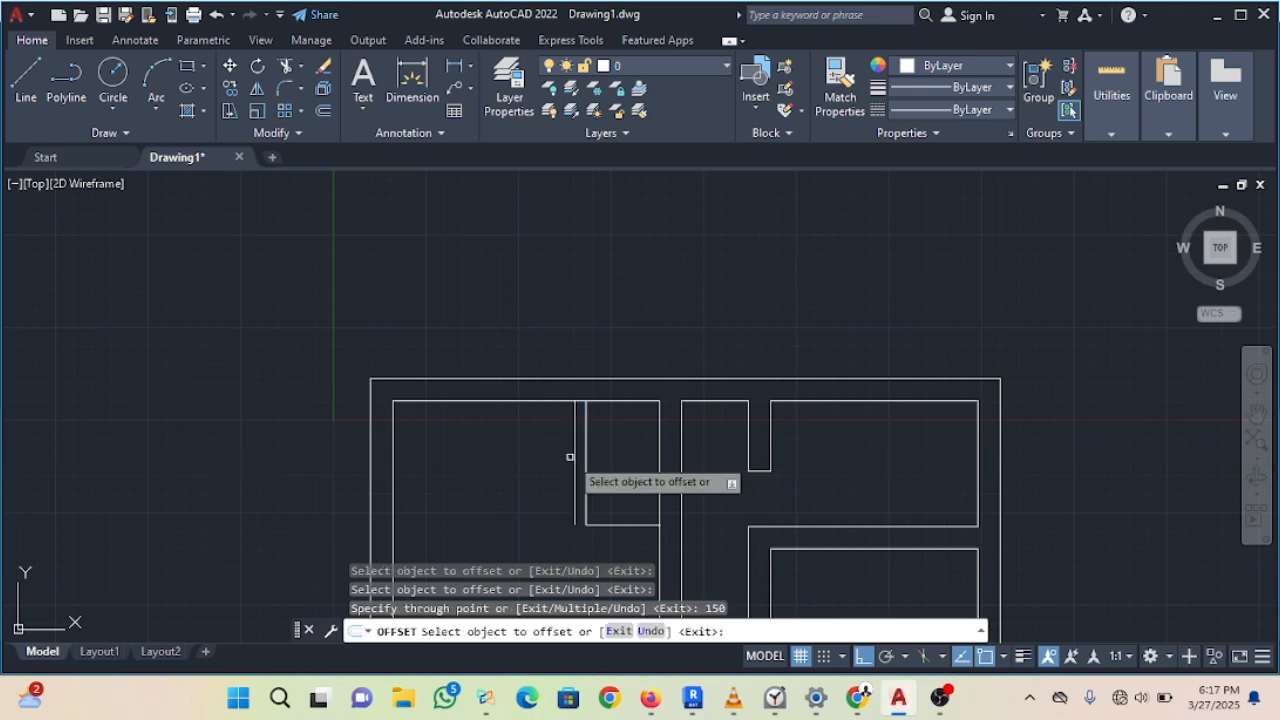
{"action": "left_click", "coordinate": [621, 524]}
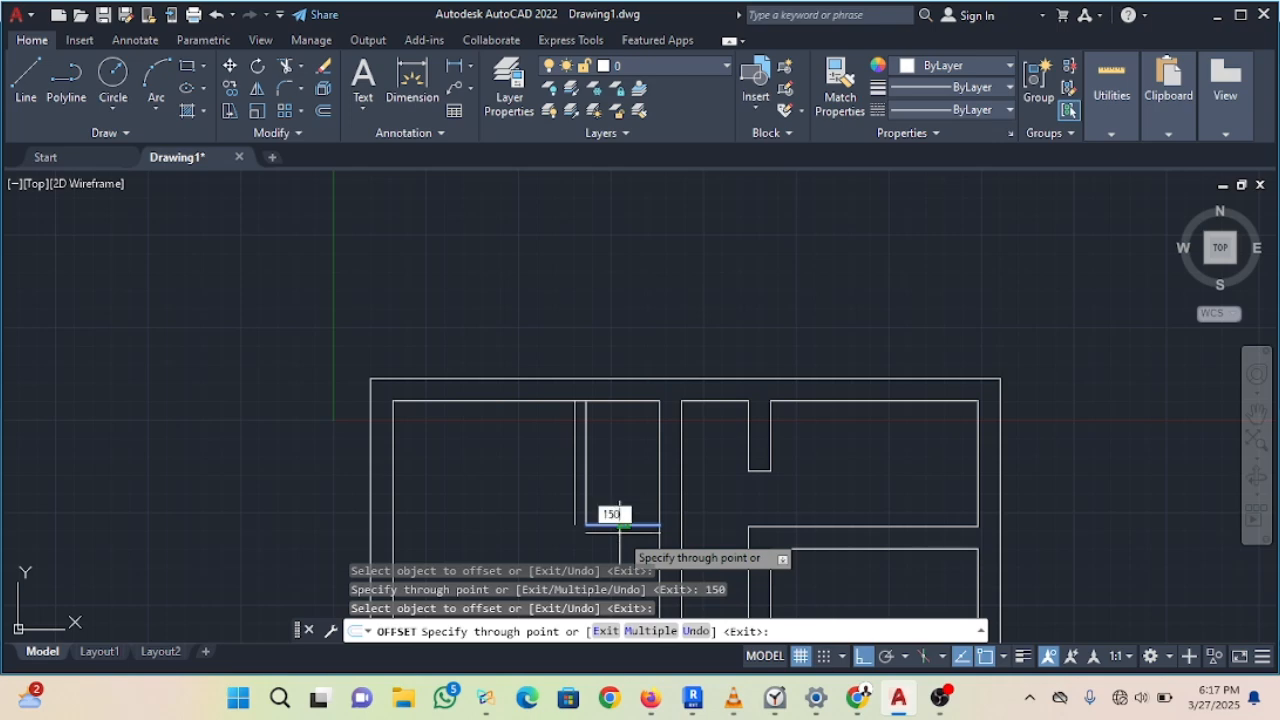
{"action": "key", "text": "Return"}
{"action": "scroll", "coordinate": [565, 488], "scroll_direction": "up", "scroll_amount": 2}
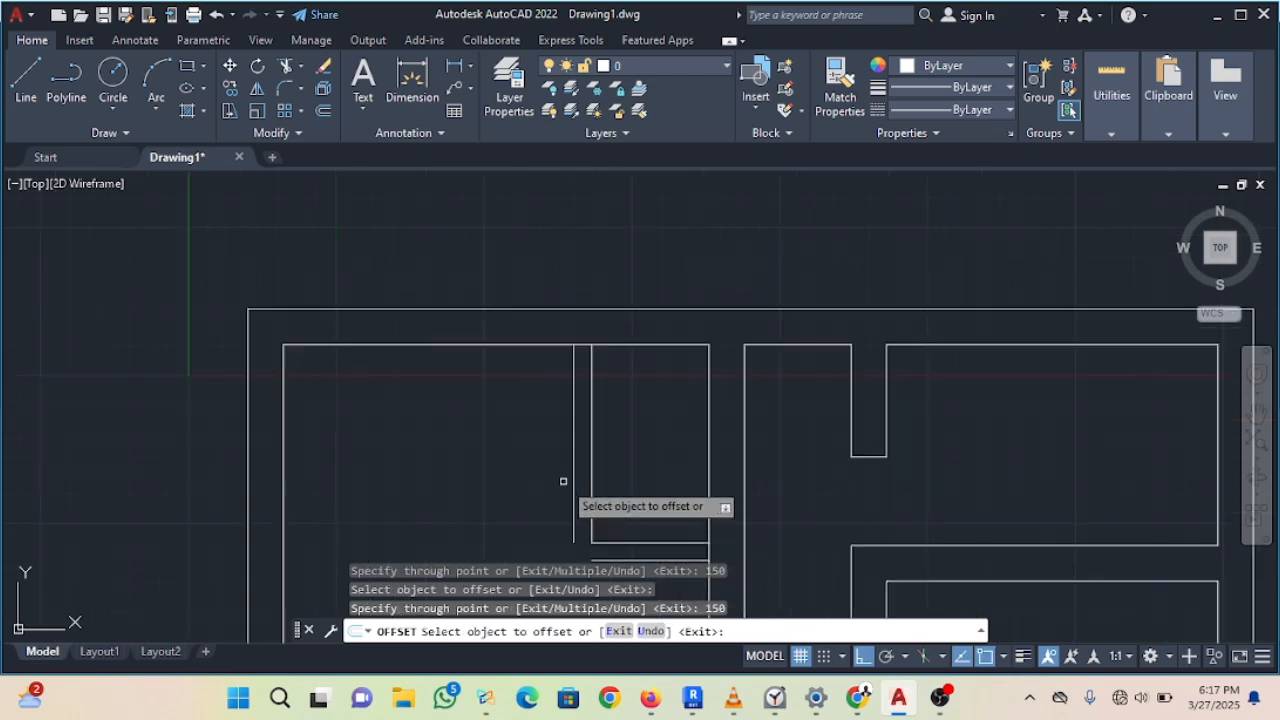
{"action": "middle_click_drag", "start_coordinate": [576, 578], "coordinate": [563, 427]}
{"action": "key", "text": "Escape"}
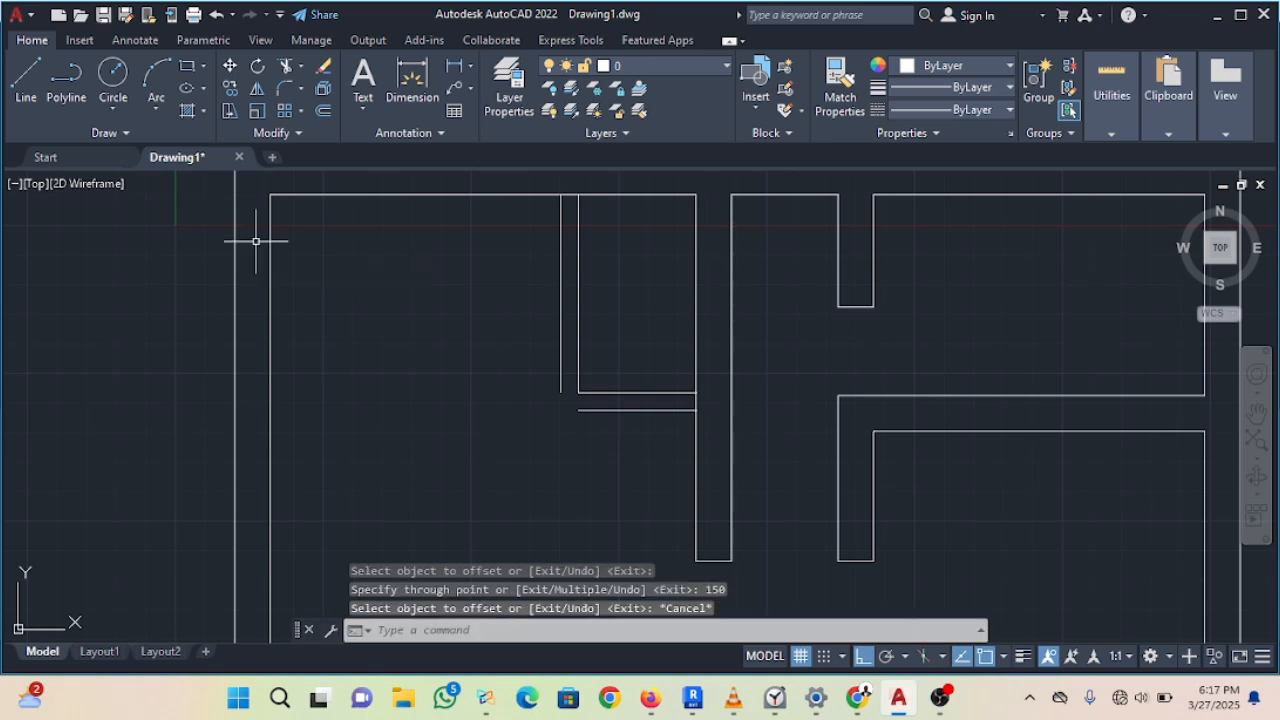
Step: Fillet the two offset lines into a closed outer corner at the small enclosure's lower left
{"action": "type", "text": "f"}
{"action": "key", "text": "Return"}
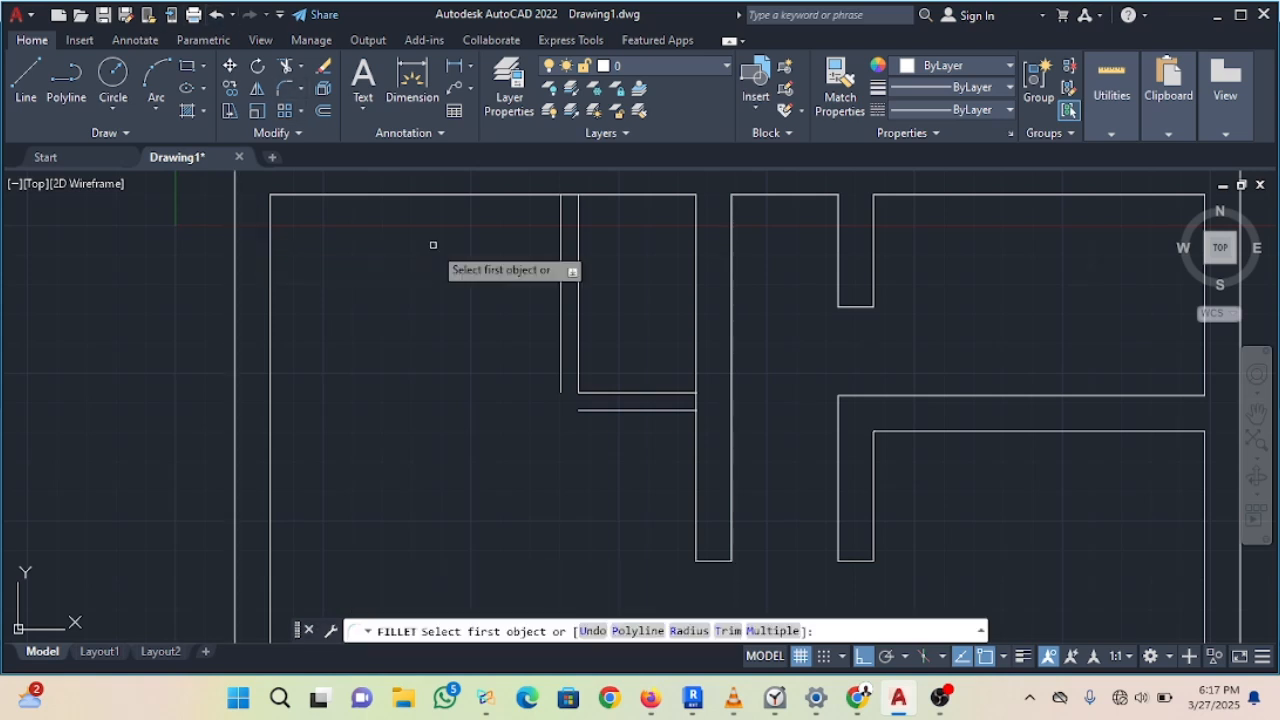
{"action": "left_click", "coordinate": [562, 365]}
{"action": "left_click", "coordinate": [603, 409]}
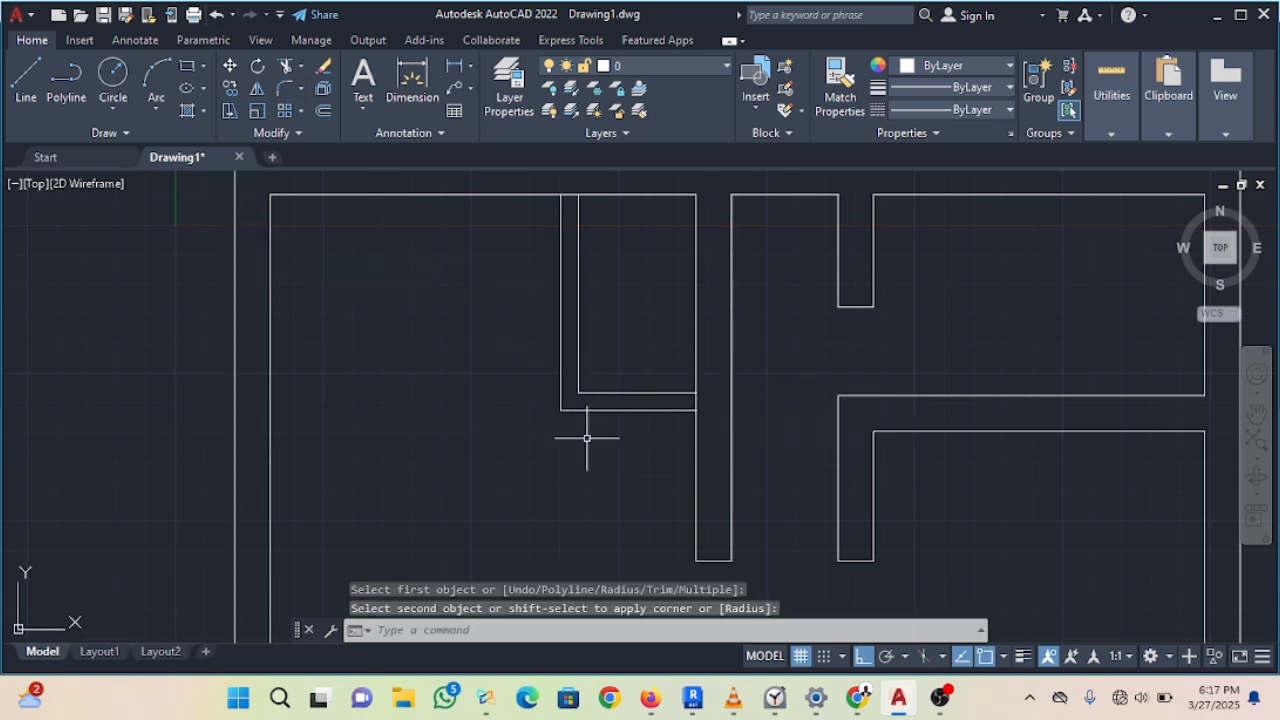
{"action": "key", "text": "Escape"}
{"action": "scroll", "coordinate": [603, 384], "scroll_direction": "down", "scroll_amount": 4}
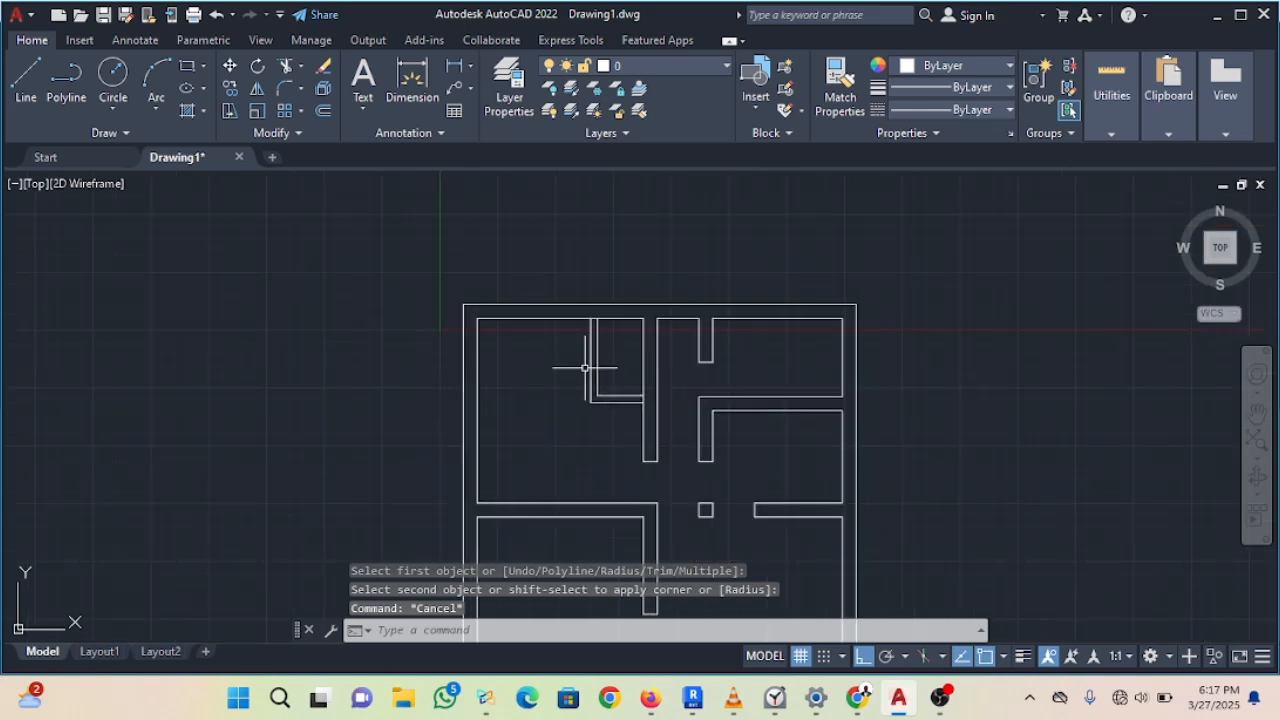
Step: Draw a short line leftward from the enclosure's outer wall line, level with its inner corner, followed by a 750 line upward
{"action": "scroll", "coordinate": [586, 368], "scroll_direction": "up", "scroll_amount": 4}
{"action": "type", "text": "l"}
{"action": "key", "text": "Return"}
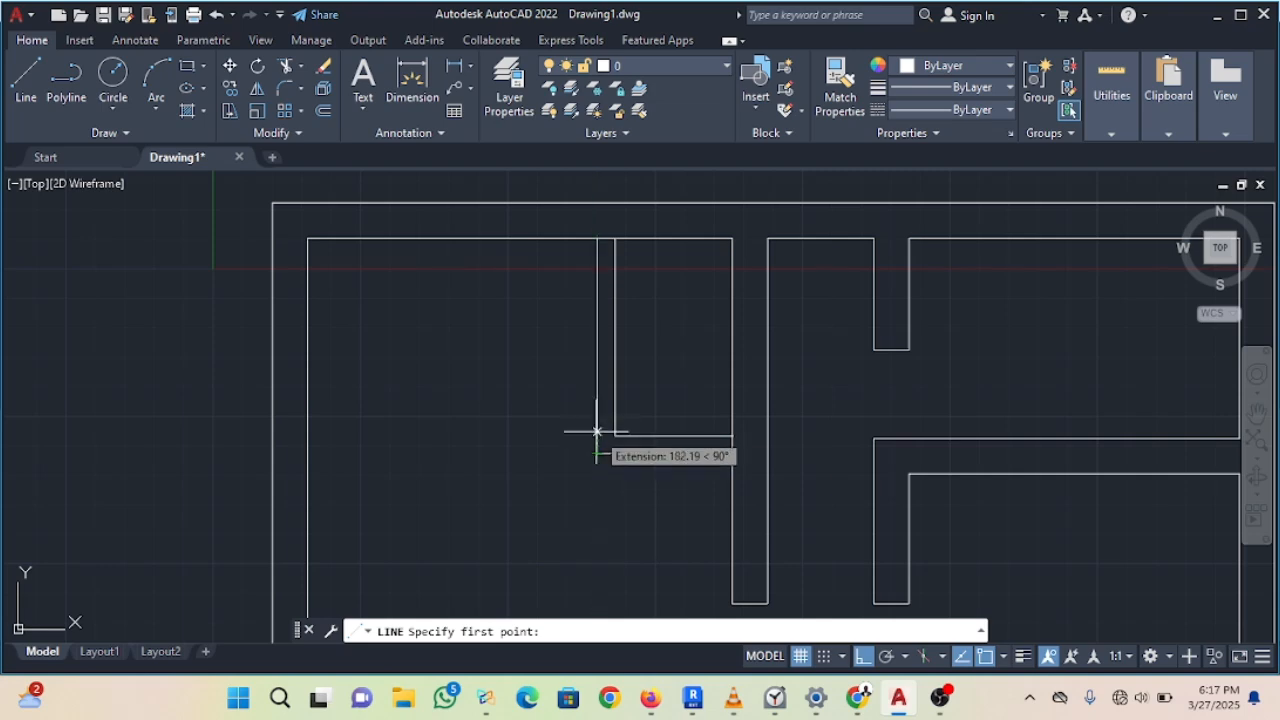
{"action": "scroll", "coordinate": [596, 432], "scroll_direction": "up", "scroll_amount": 5}
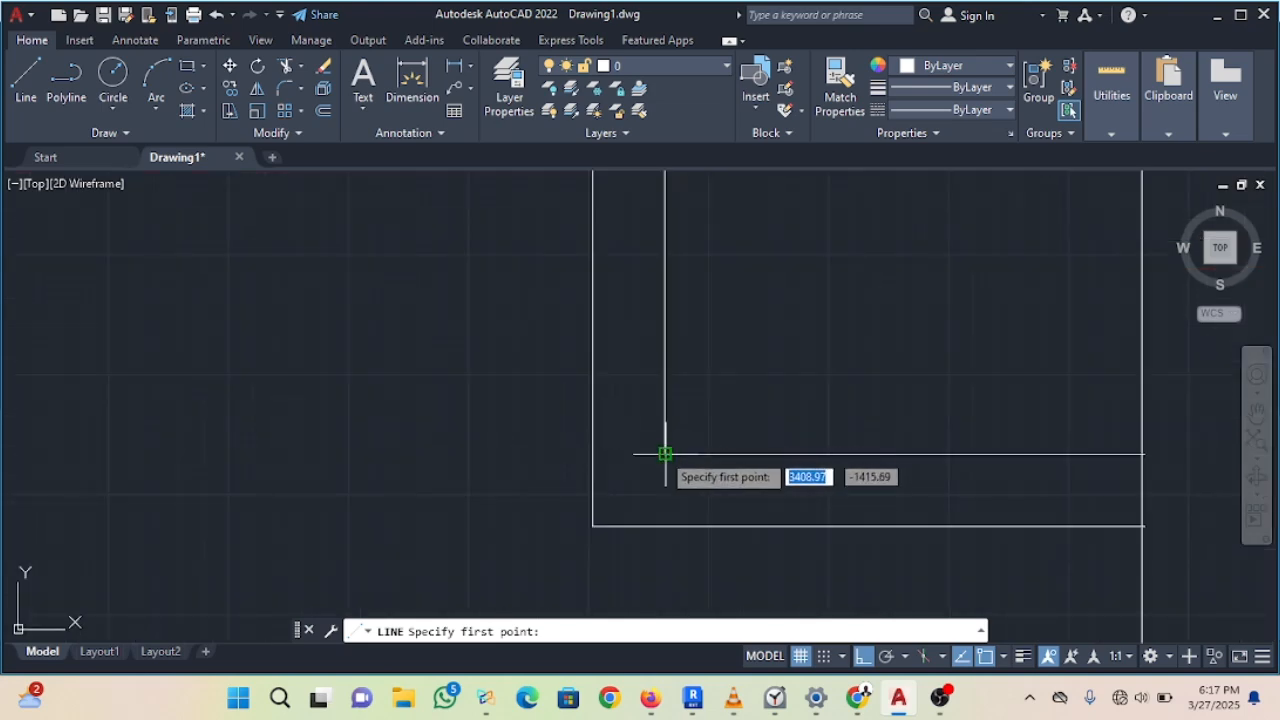
{"action": "left_click", "coordinate": [594, 454]}
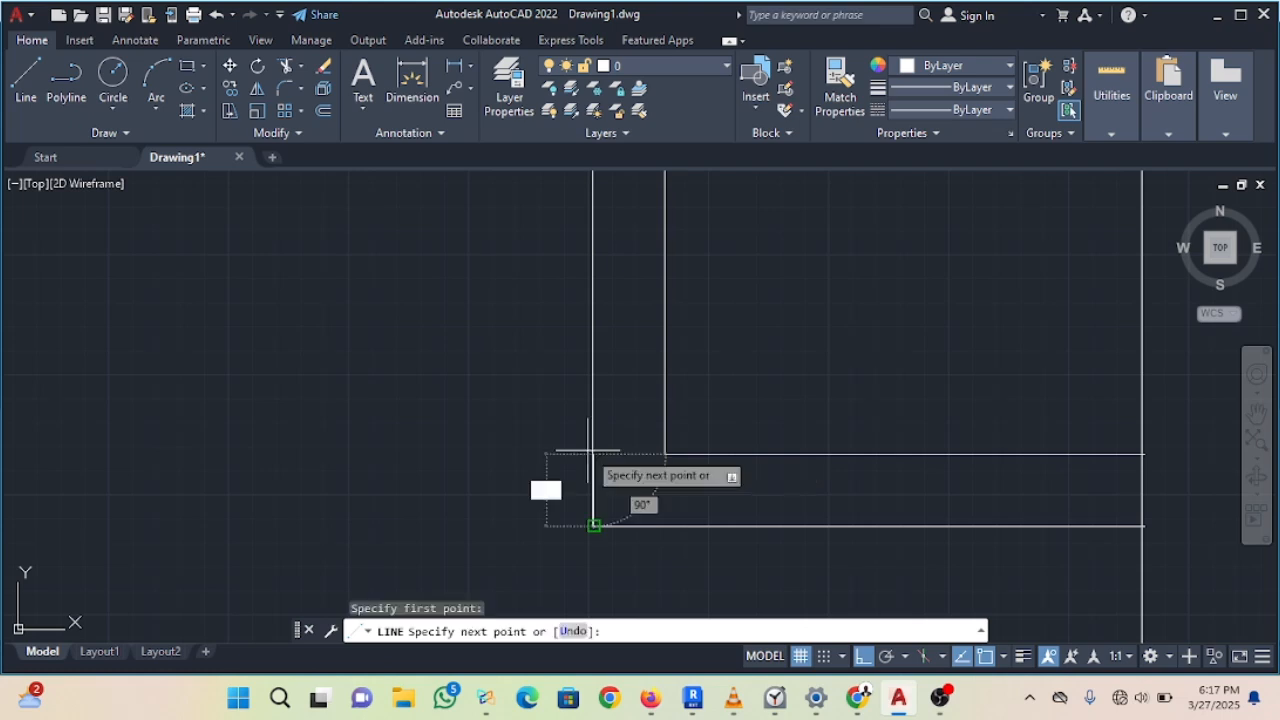
{"action": "left_click", "coordinate": [484, 439]}
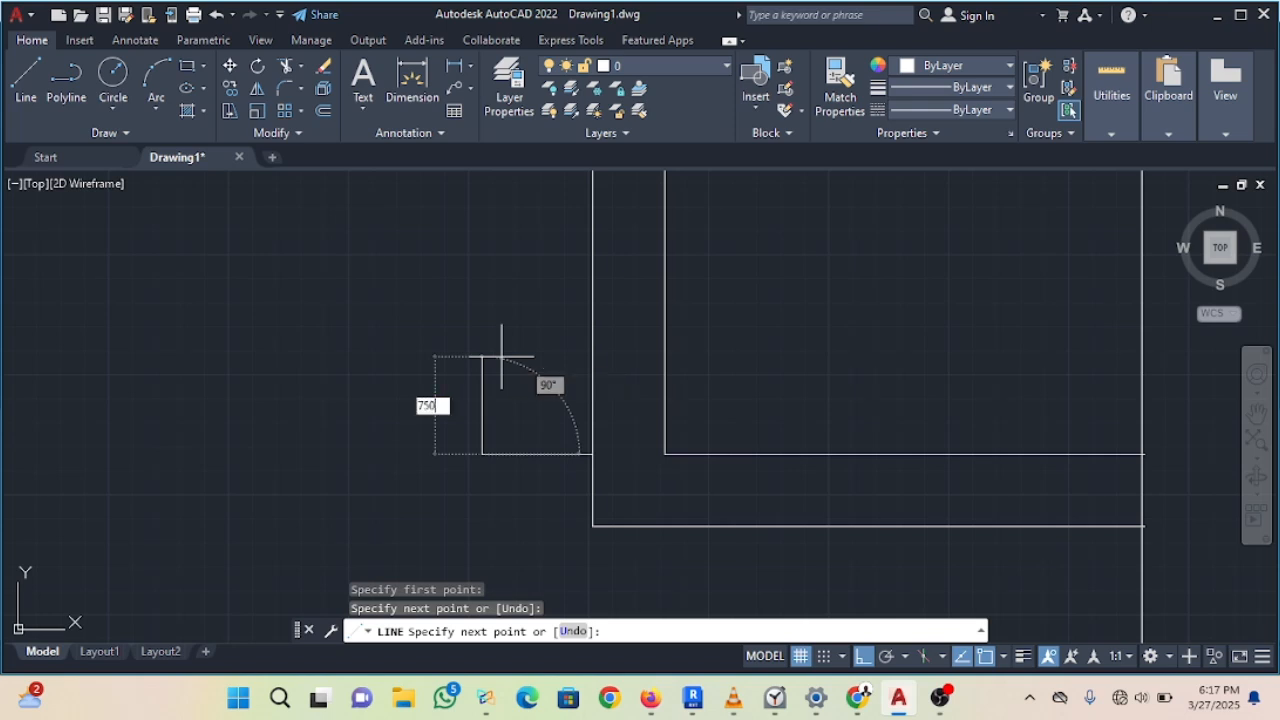
{"action": "key", "text": "Return"}
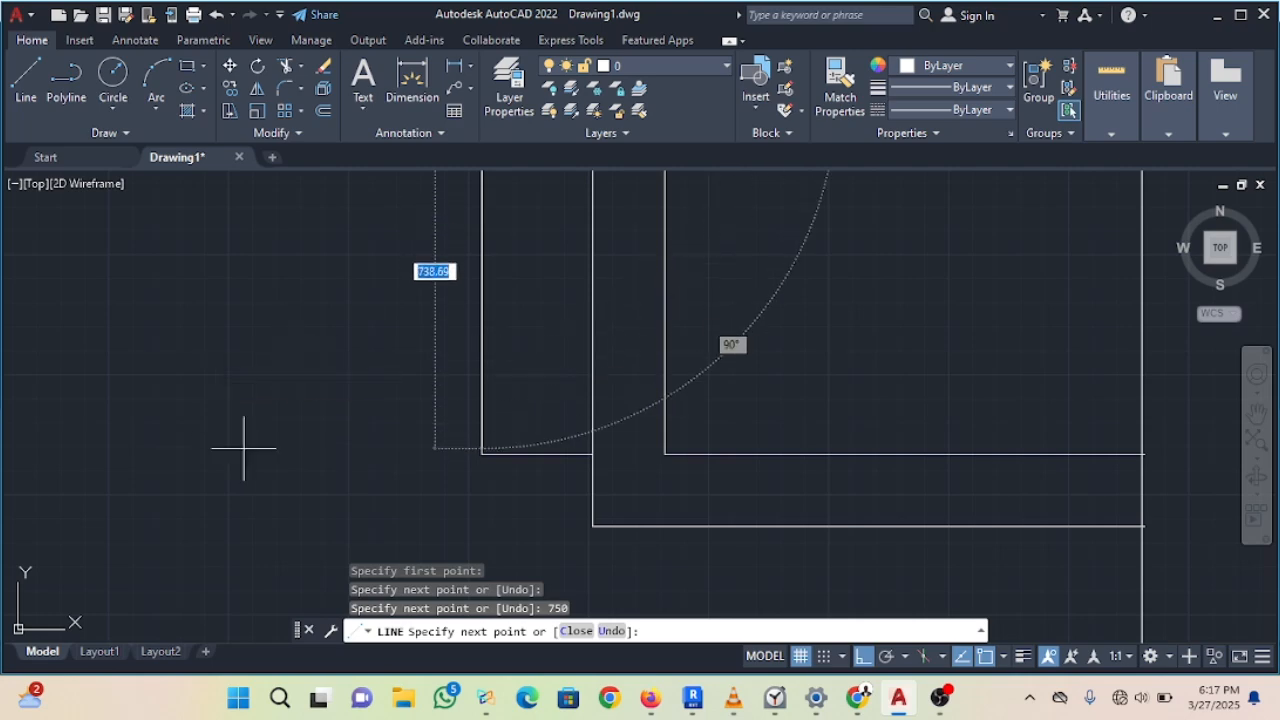
{"action": "scroll", "coordinate": [491, 409], "scroll_direction": "down", "scroll_amount": 5}
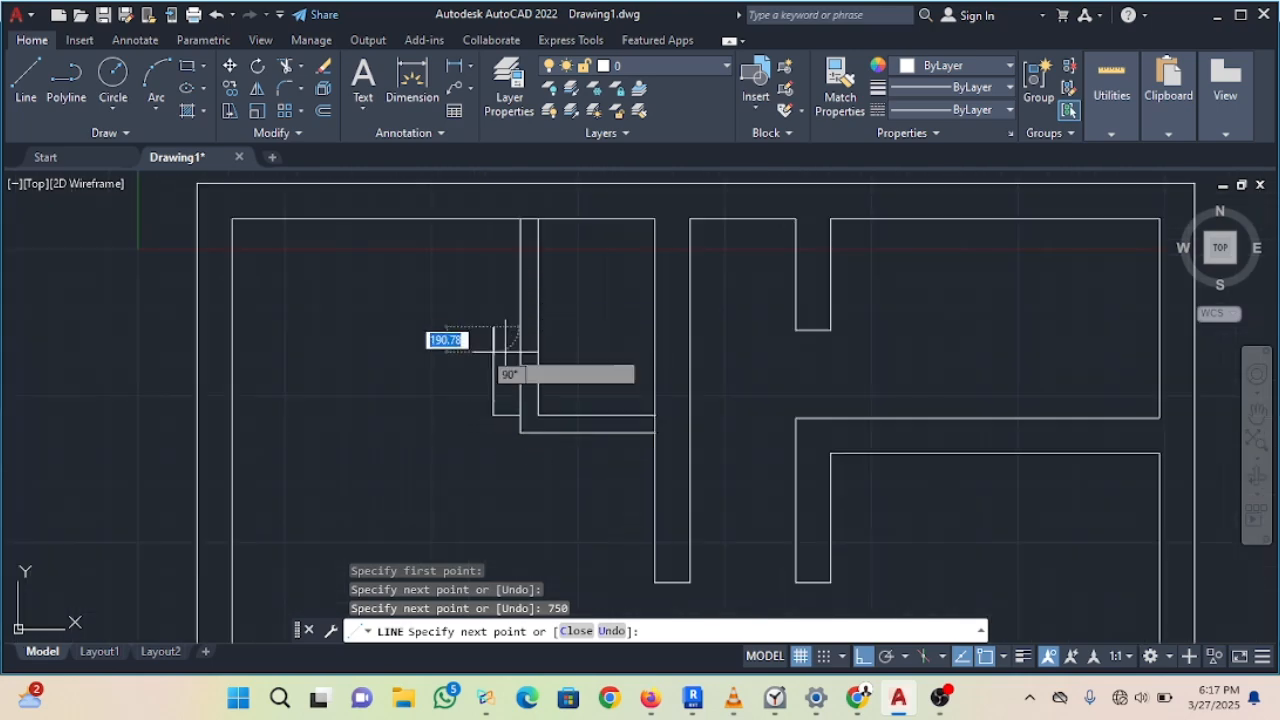
{"action": "scroll", "coordinate": [487, 345], "scroll_direction": "up", "scroll_amount": 2}
{"action": "key", "text": "Escape"}
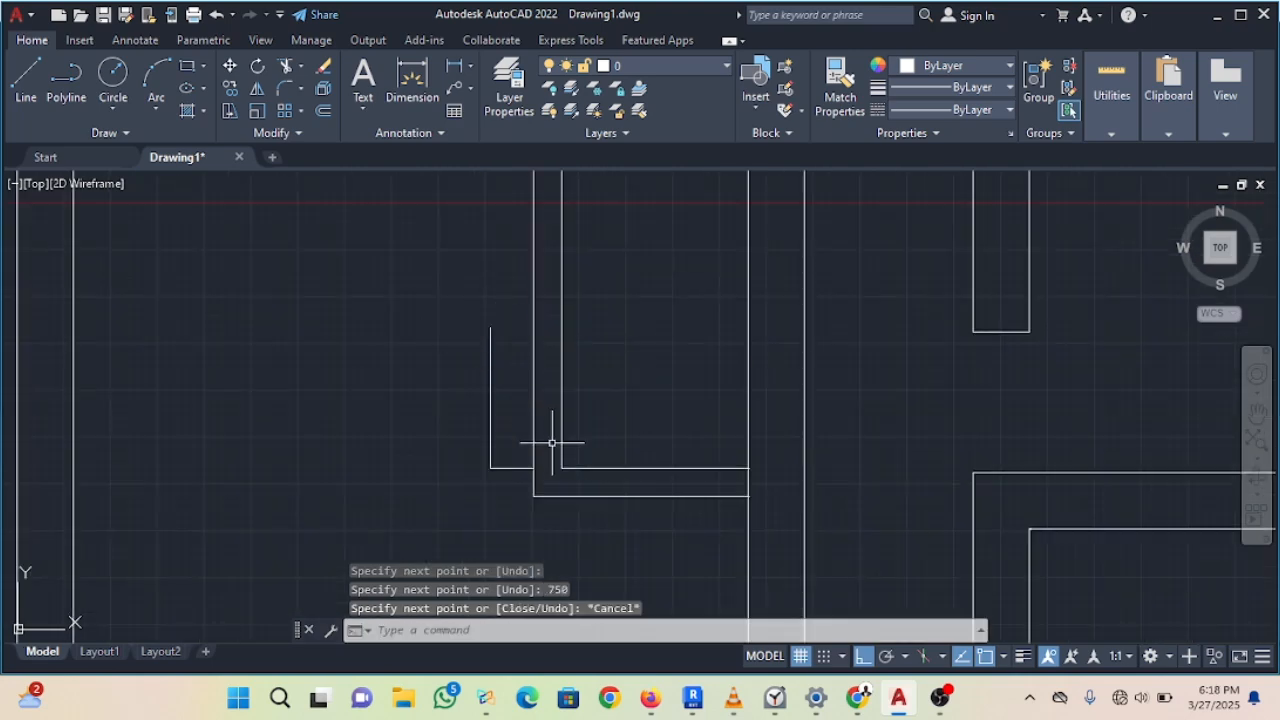
Step: Erase the 750 vertical line and the short horizontal line beside the small enclosure's left wall
{"action": "left_click", "coordinate": [480, 386]}
{"action": "left_click", "coordinate": [494, 429]}
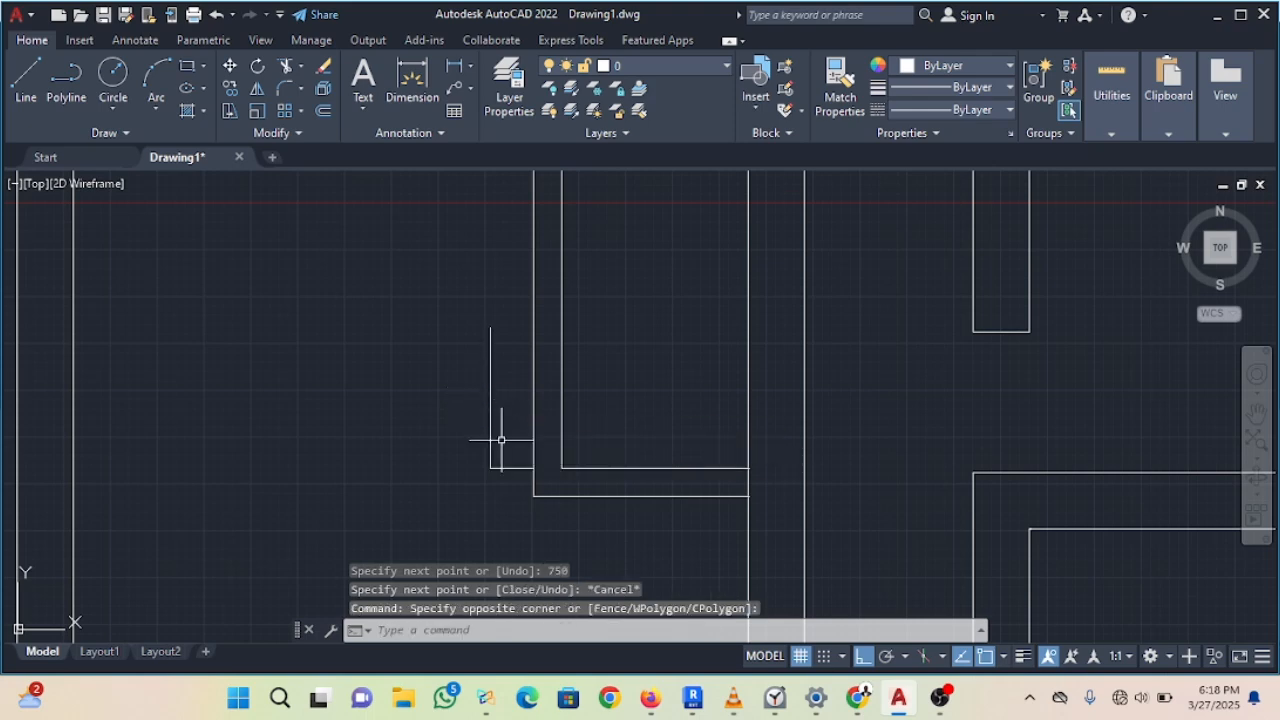
{"action": "left_click", "coordinate": [501, 440]}
{"action": "left_click", "coordinate": [483, 424]}
{"action": "key", "text": "Delete"}
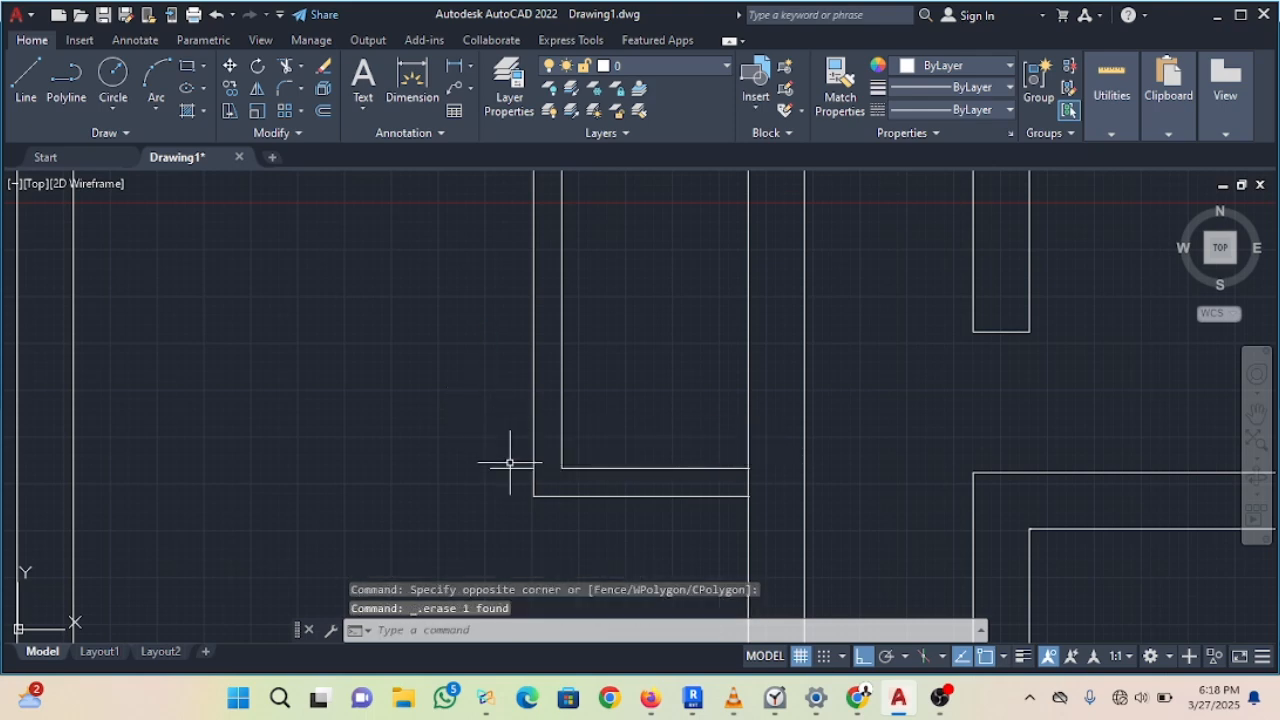
{"action": "left_click", "coordinate": [506, 468]}
{"action": "key", "text": "Delete"}
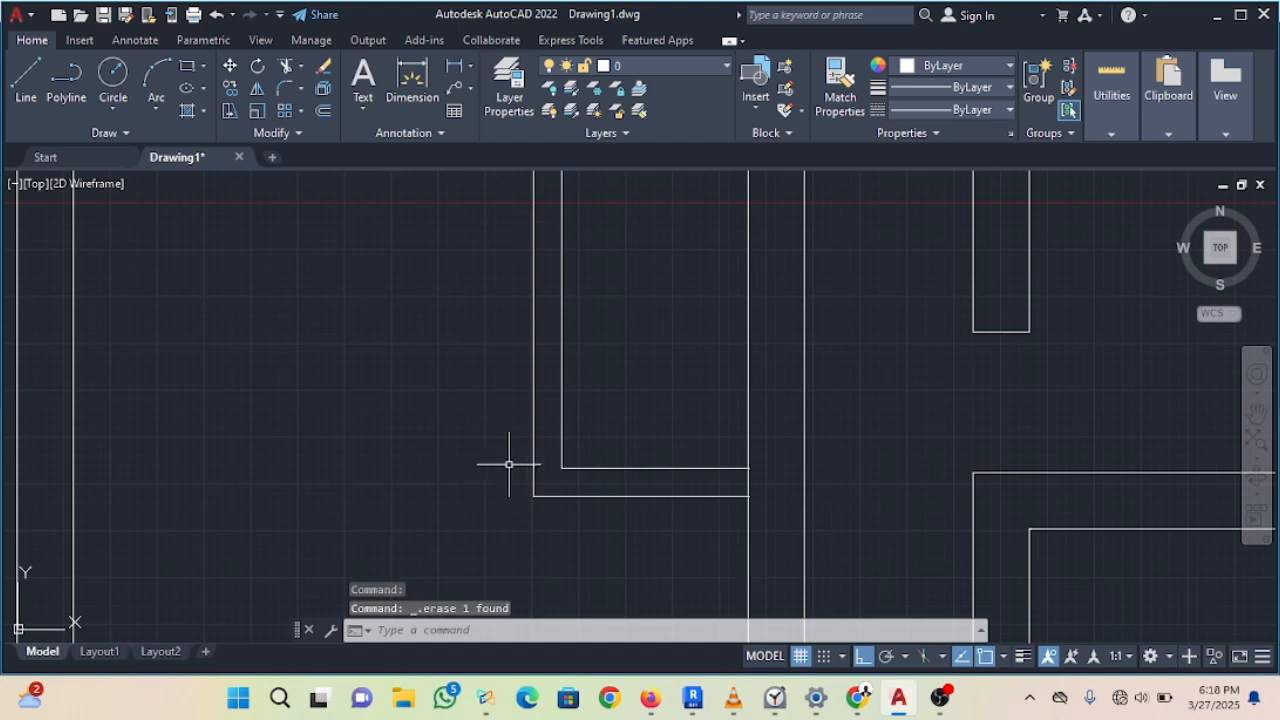
Step: Draw a short line leftward from the enclosure's outer wall line level with its inner corner, 750 upward, and rightward across both wall lines
{"action": "scroll", "coordinate": [506, 426], "scroll_direction": "up", "scroll_amount": 2}
{"action": "left_click", "coordinate": [26, 78]}
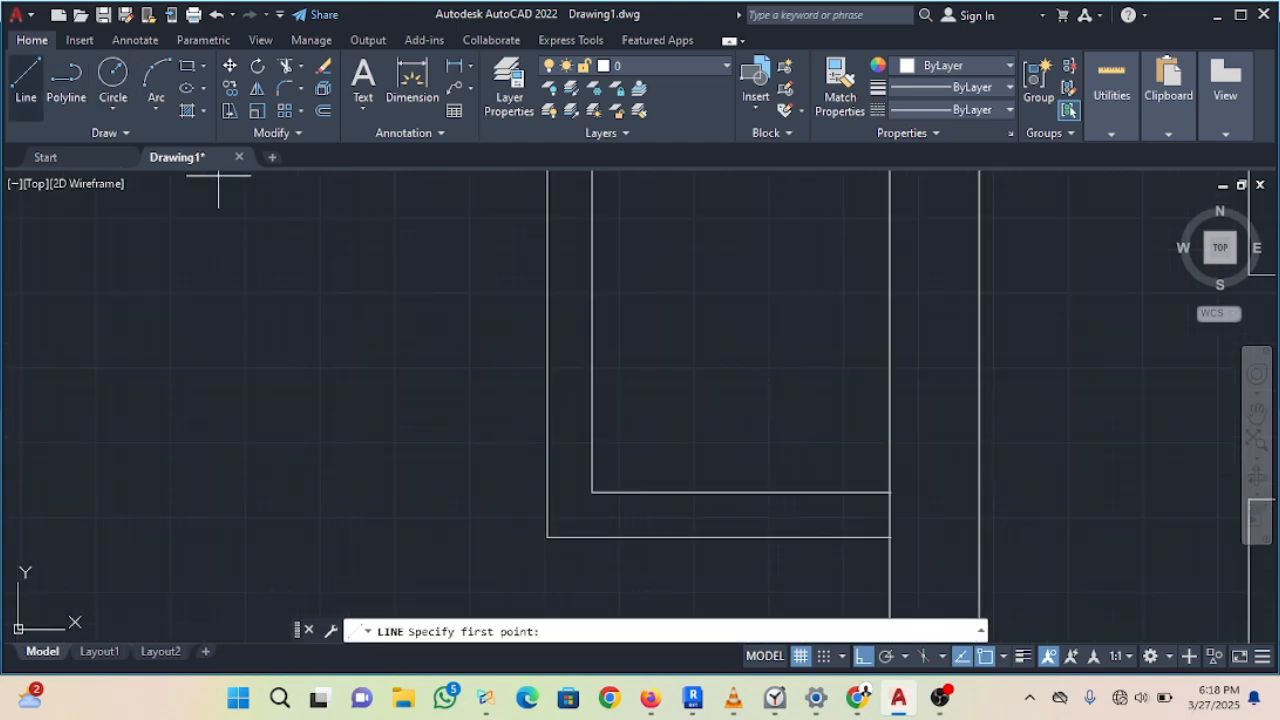
{"action": "left_click", "coordinate": [26, 78]}
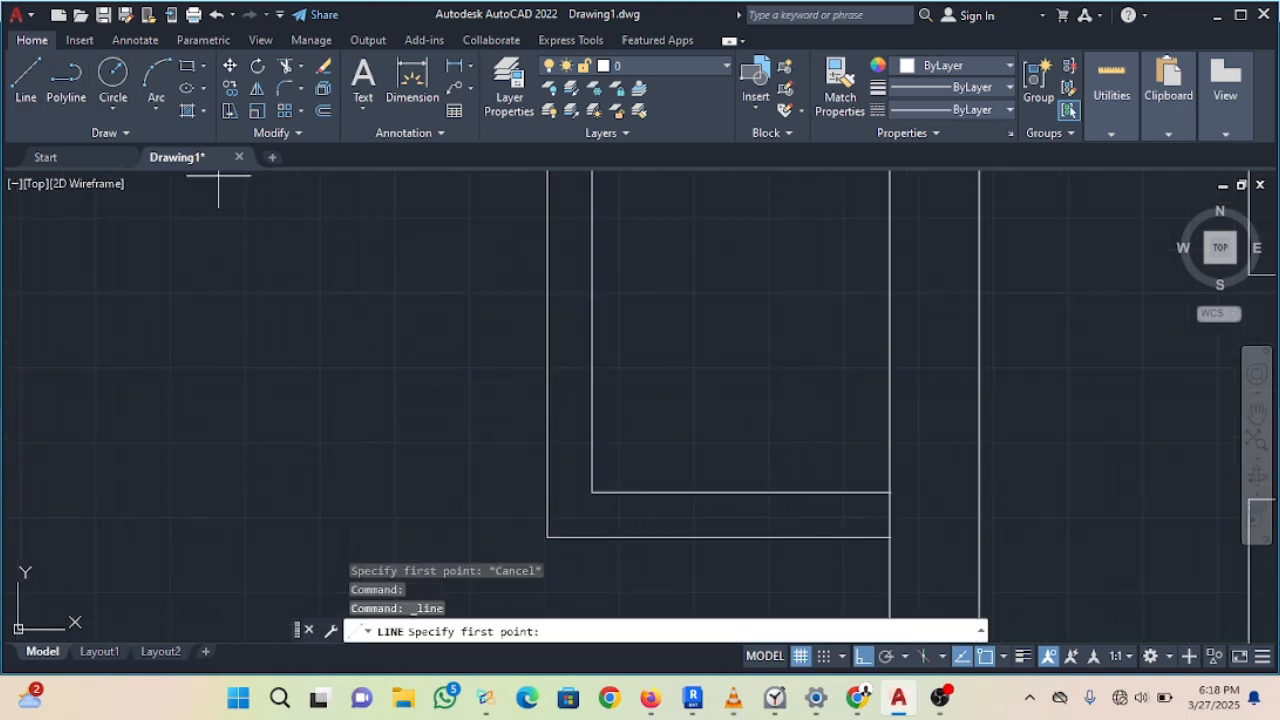
{"action": "left_click", "coordinate": [547, 492]}
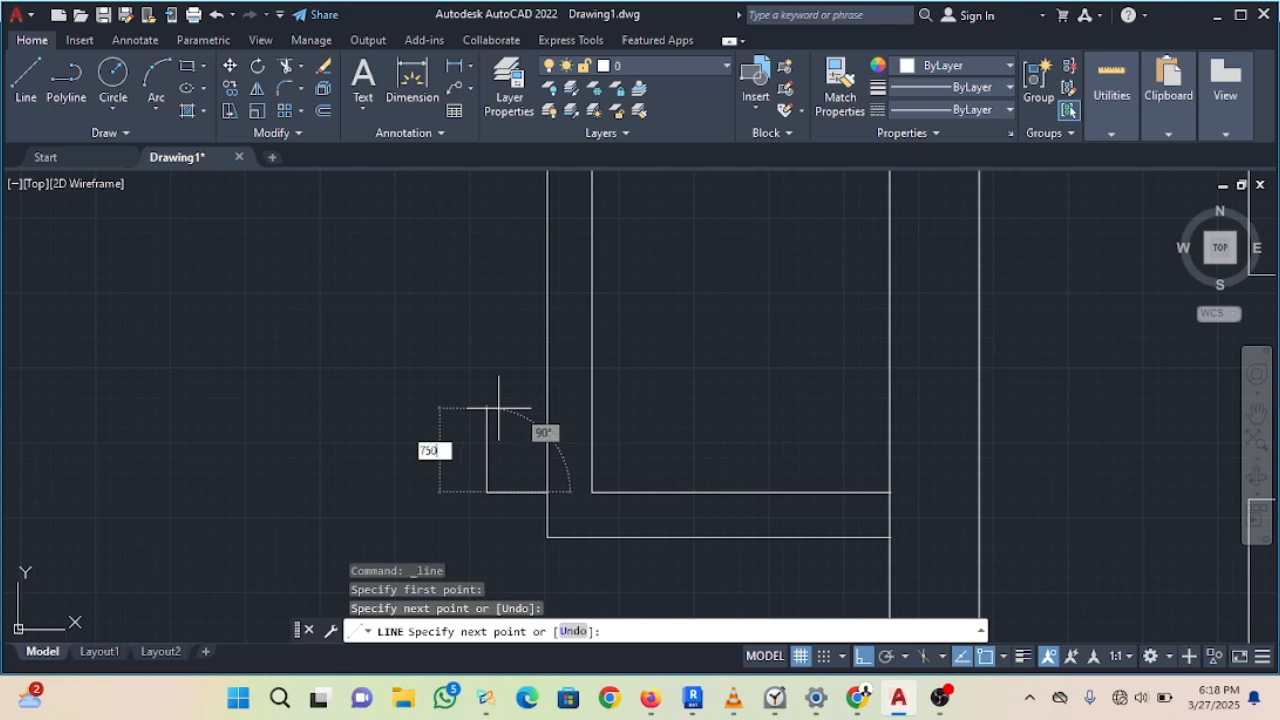
{"action": "key", "text": "Return"}
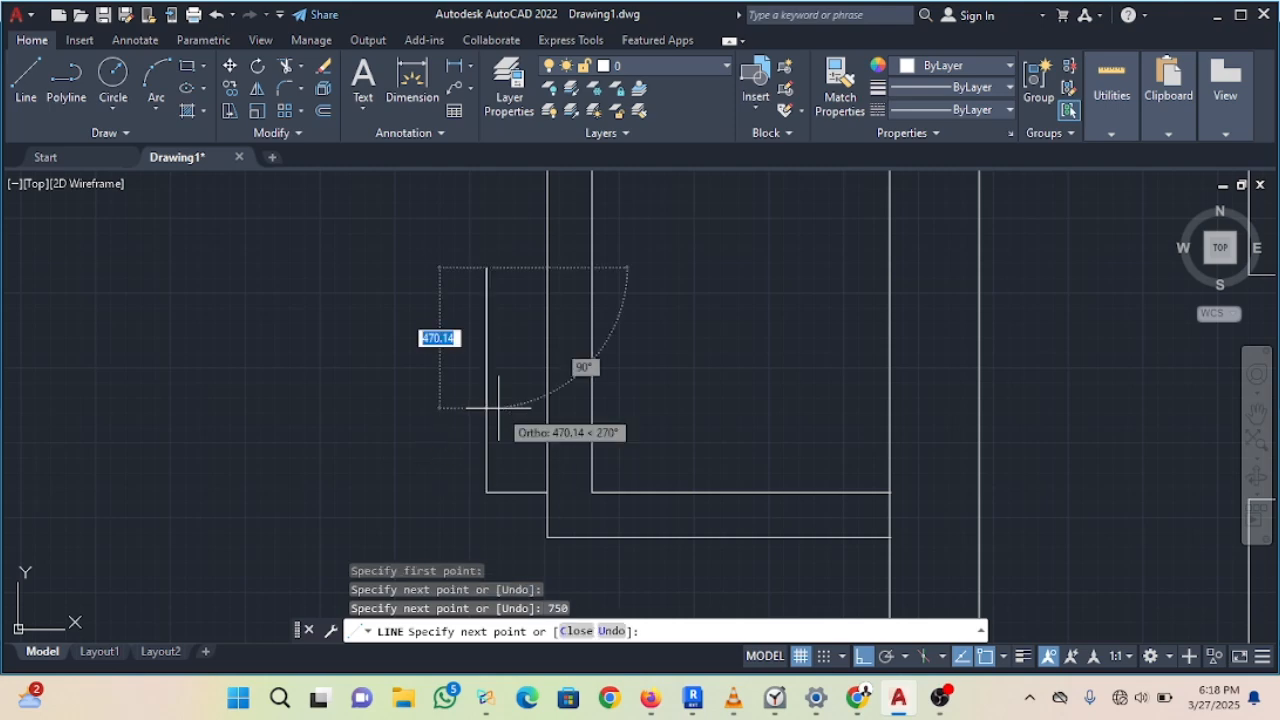
{"action": "scroll", "coordinate": [498, 407], "scroll_direction": "down", "scroll_amount": 5}
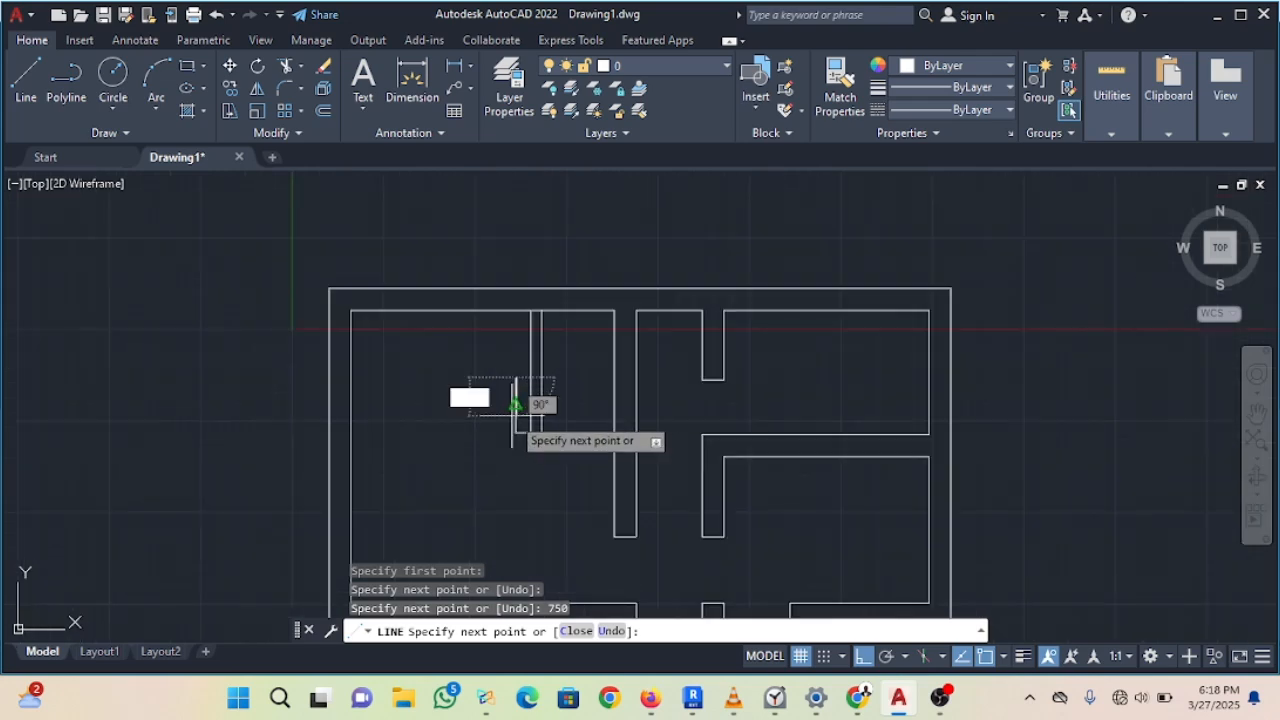
{"action": "scroll", "coordinate": [516, 405], "scroll_direction": "up", "scroll_amount": 2}
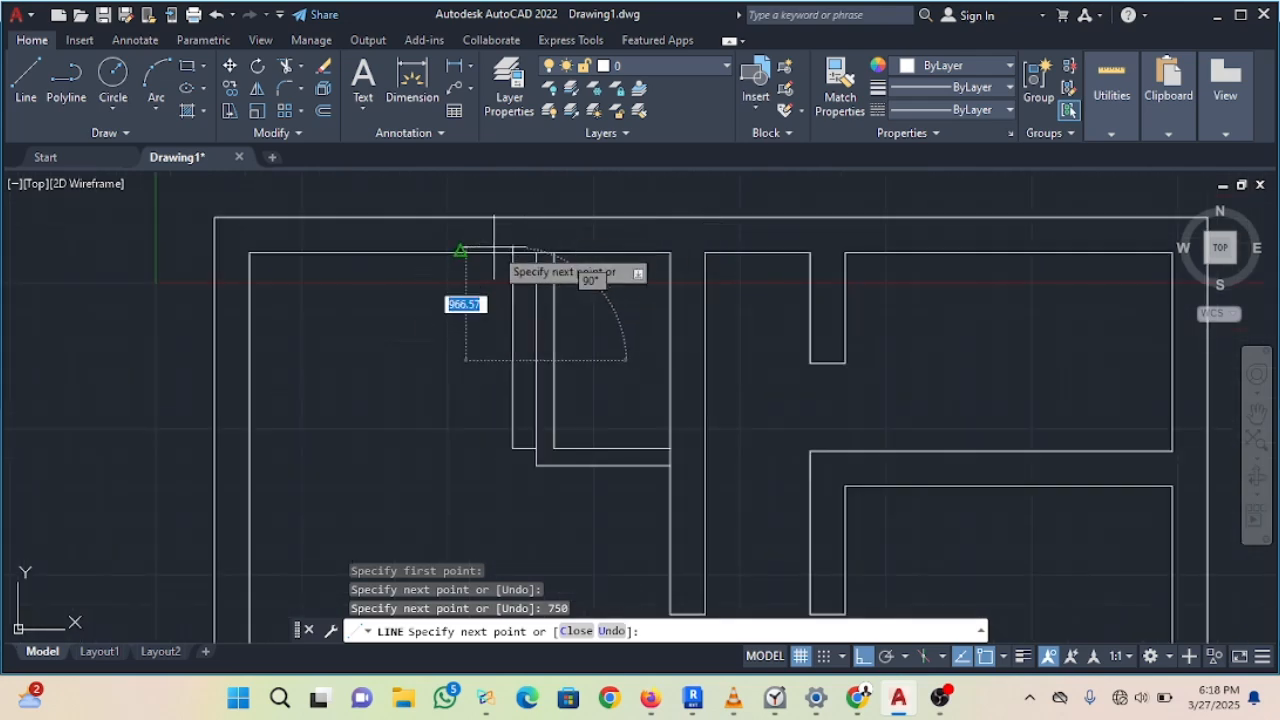
{"action": "scroll", "coordinate": [569, 372], "scroll_direction": "up", "scroll_amount": 2}
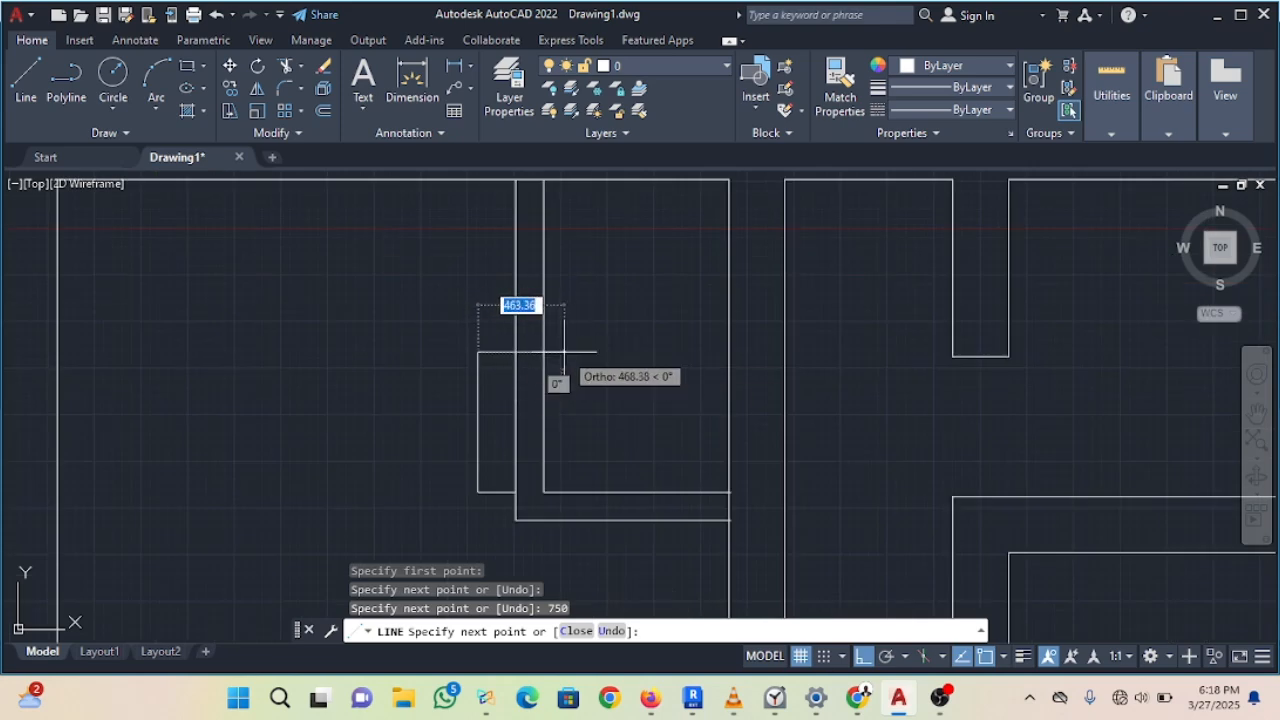
{"action": "left_click", "coordinate": [565, 355]}
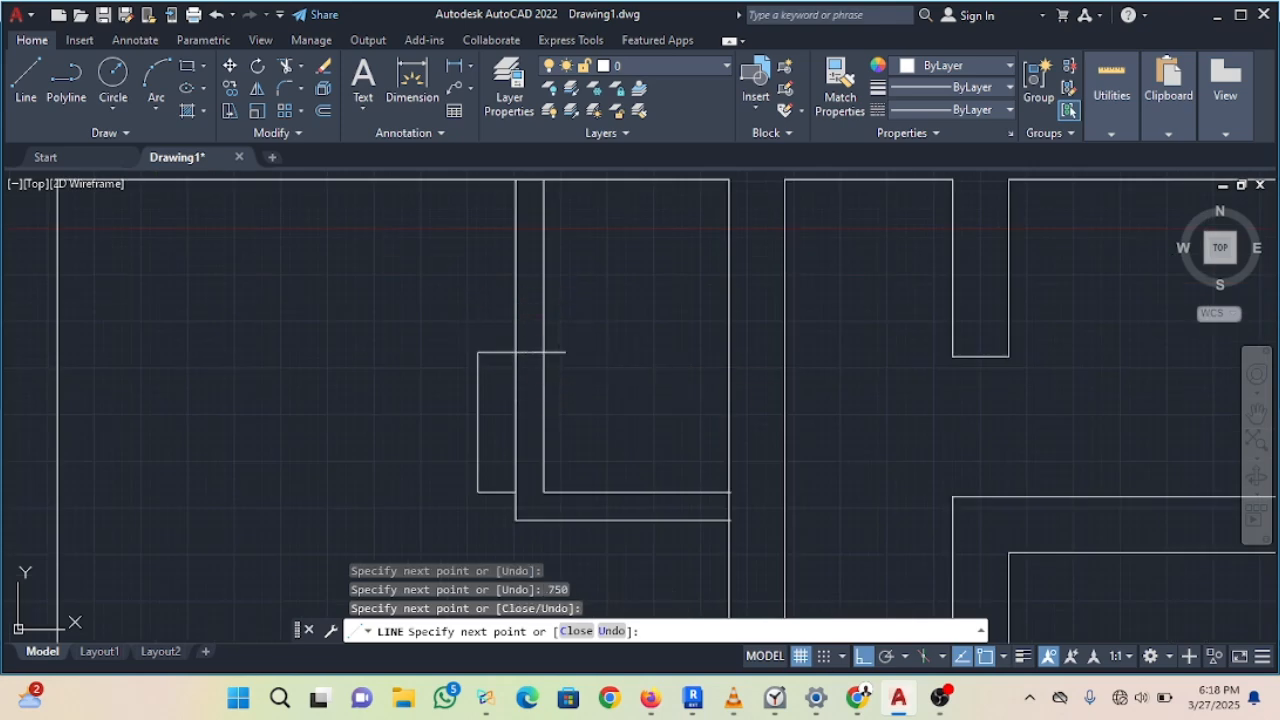
{"action": "key", "text": "Escape"}
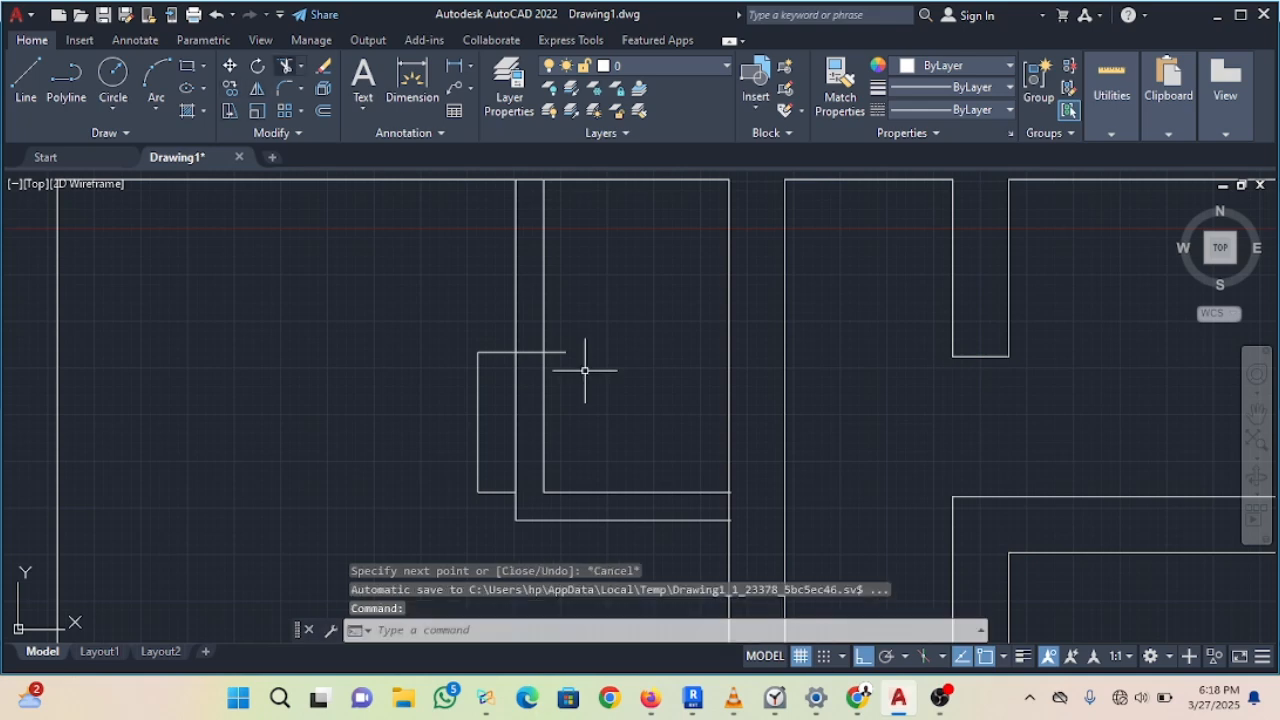
Step: Trim the enclosure's left wall to form the door opening and remove the leftover construction lines on both sides of it
{"action": "left_click", "coordinate": [286, 65]}
{"action": "mouse_move", "coordinate": [480, 325]}
{"action": "left_mouse_down"}
{"action": "mouse_move", "coordinate": [503, 437]}
{"action": "mouse_move", "coordinate": [589, 380]}
{"action": "left_mouse_up"}
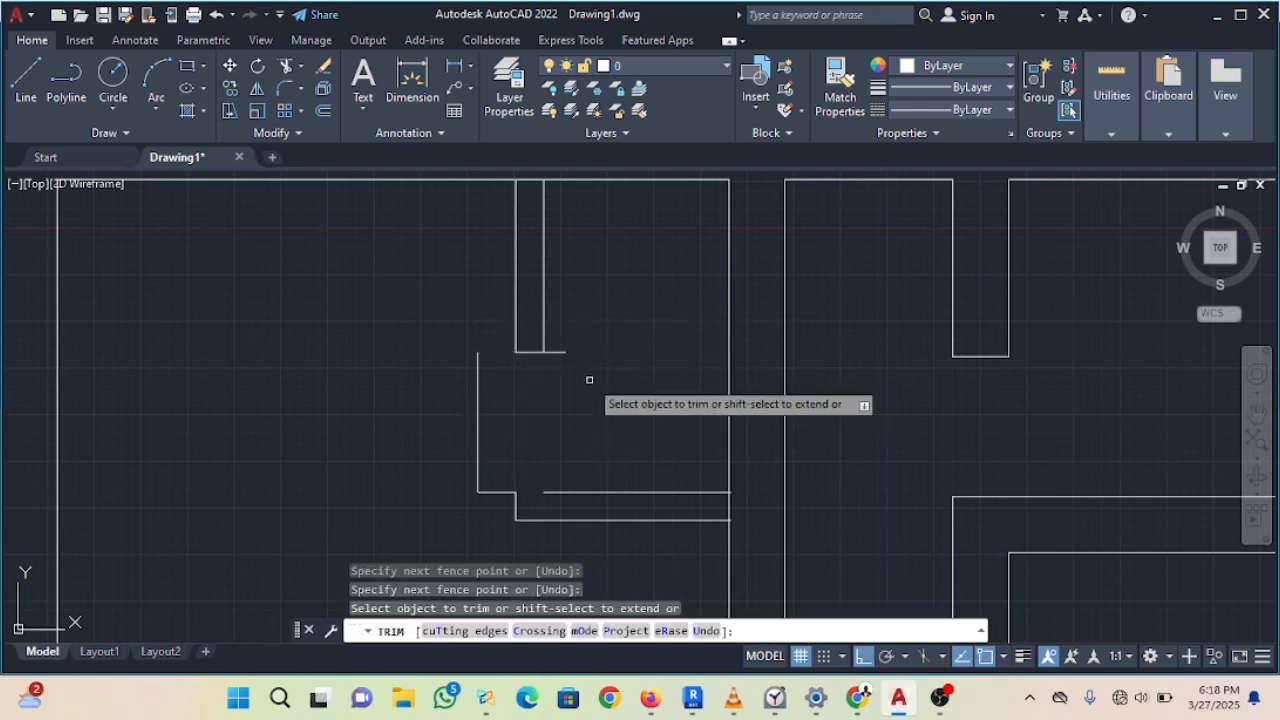
{"action": "left_click_drag", "start_coordinate": [566, 332], "coordinate": [540, 372]}
{"action": "left_click_drag", "start_coordinate": [448, 434], "coordinate": [499, 426]}
{"action": "left_click_drag", "start_coordinate": [494, 486], "coordinate": [490, 506]}
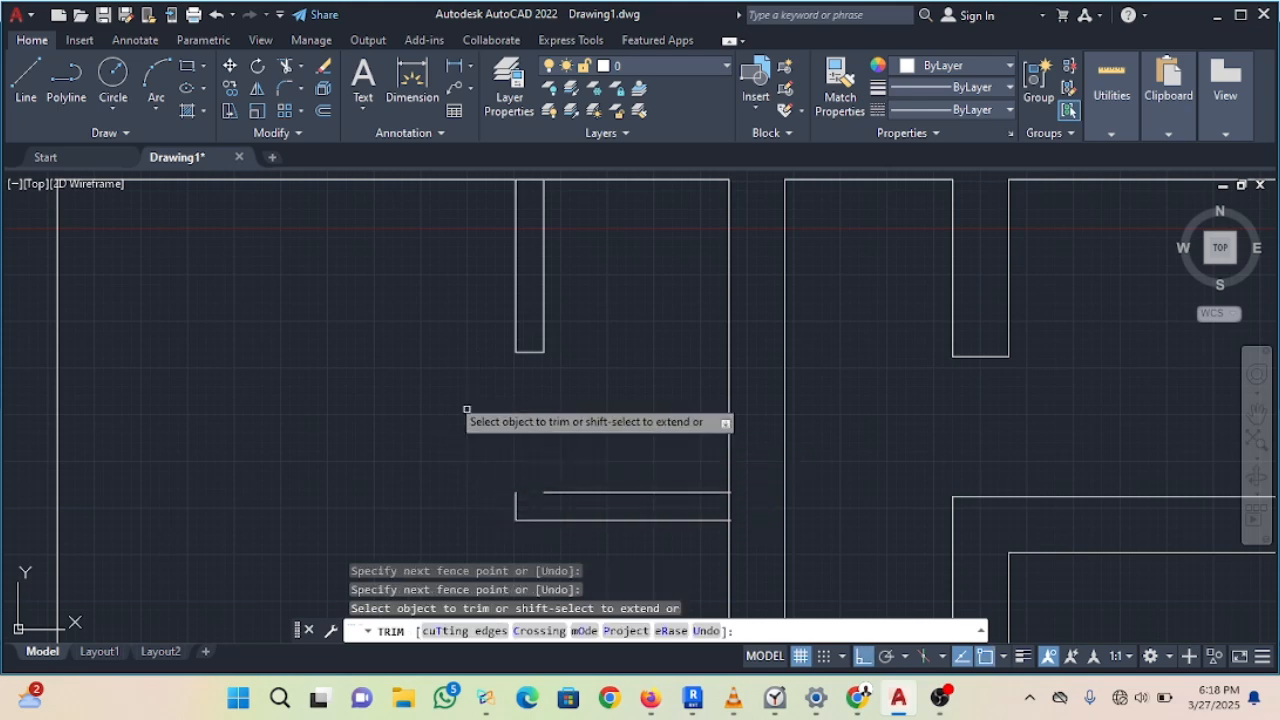
Step: Extend the enclosure's lower inner wall line leftward to the short end line, closing the wall stub below the opening
{"action": "left_click", "coordinate": [300, 66]}
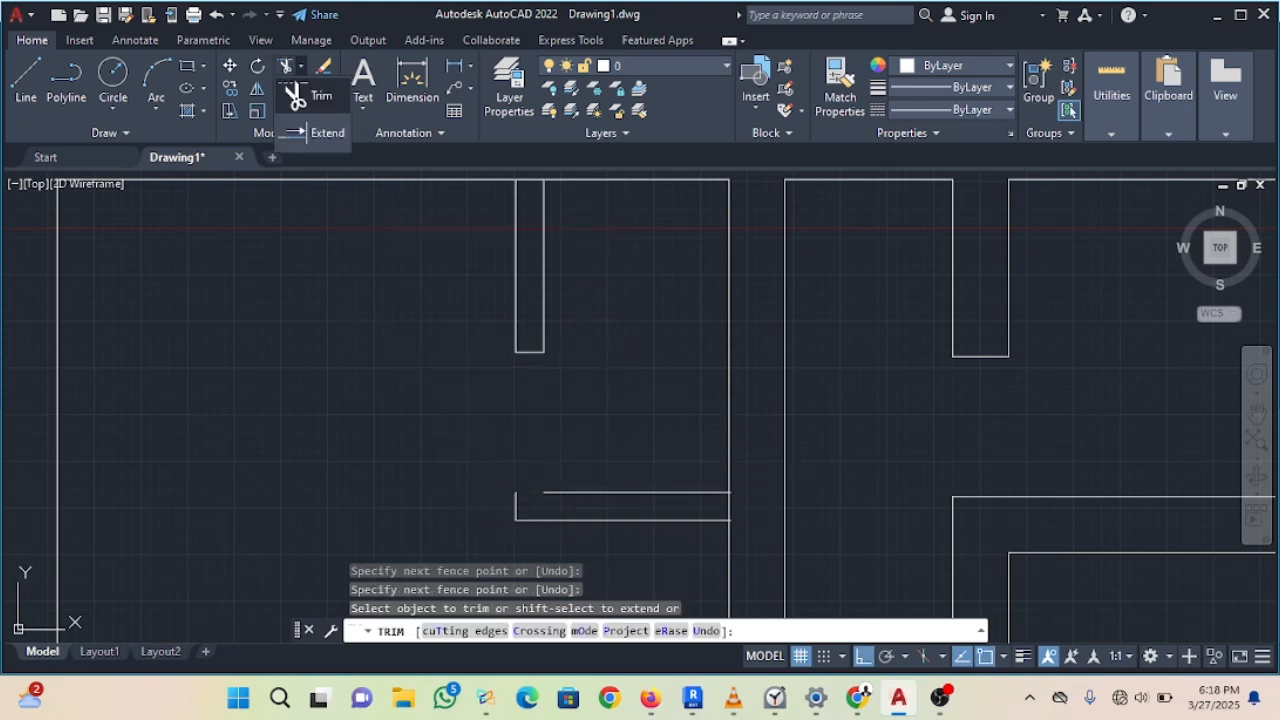
{"action": "left_click", "coordinate": [290, 127]}
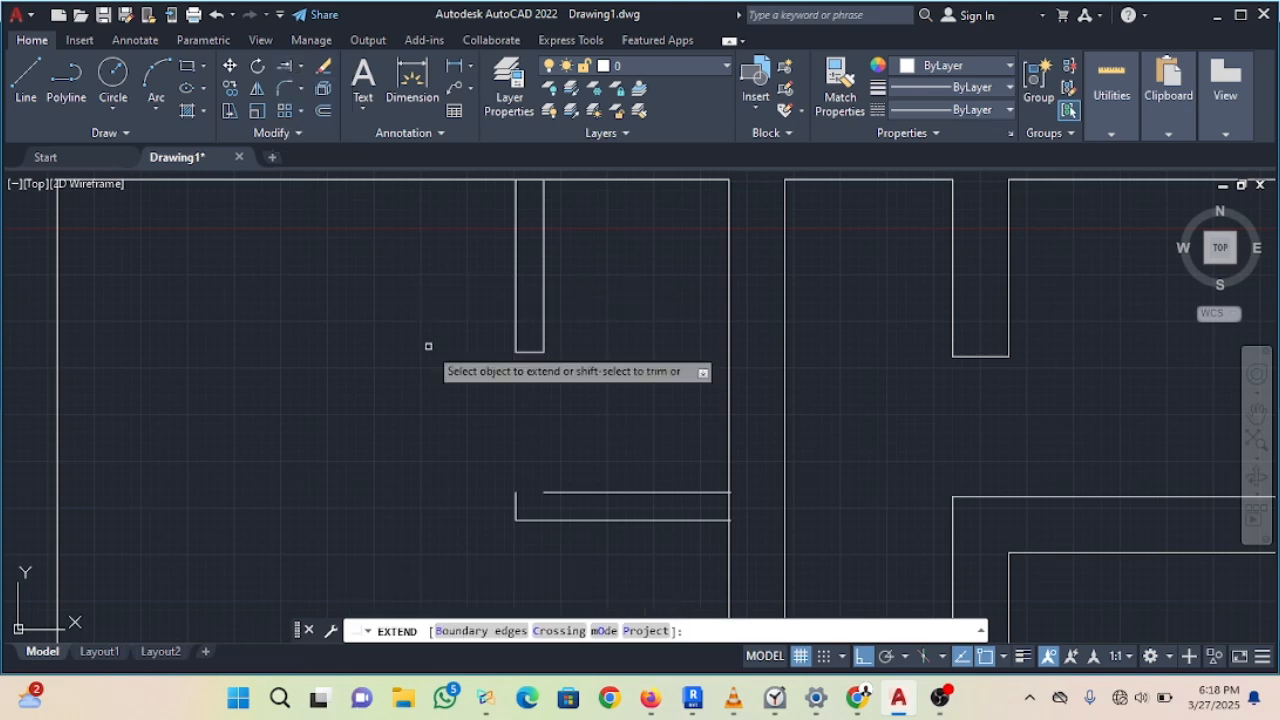
{"action": "left_click", "coordinate": [575, 492]}
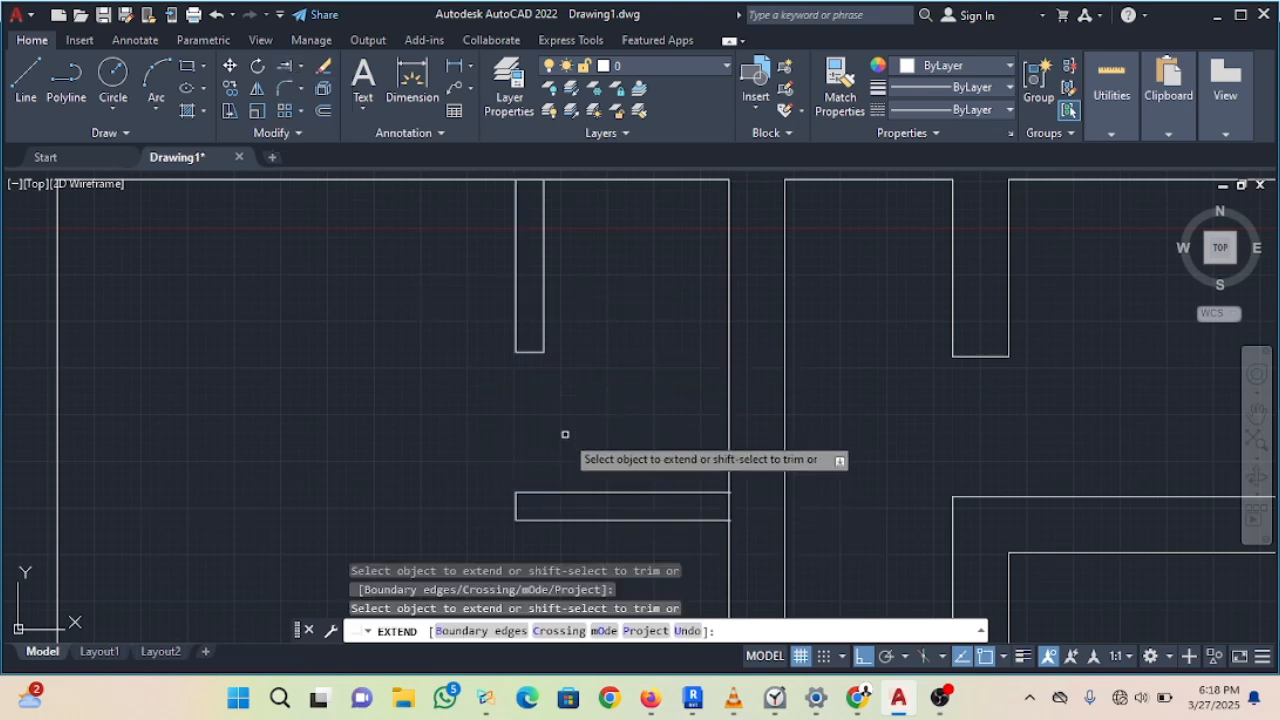
{"action": "scroll", "coordinate": [531, 436], "scroll_direction": "down", "scroll_amount": 2}
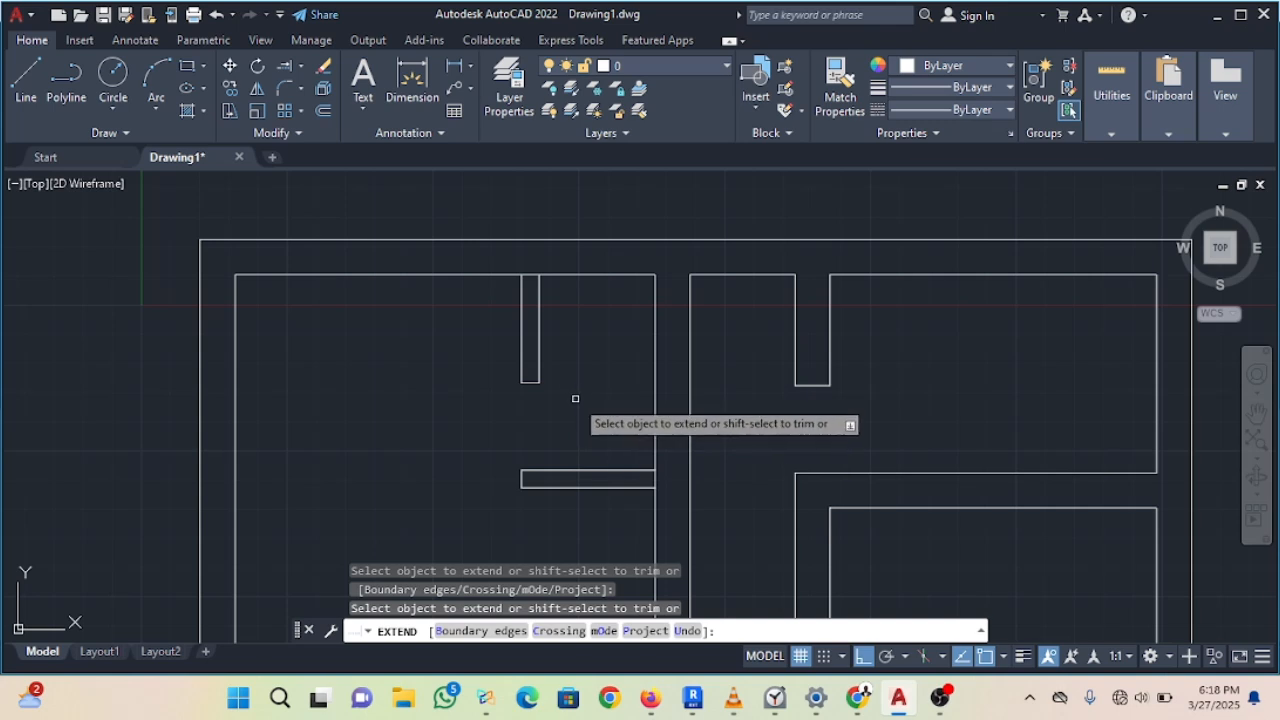
{"action": "key", "text": "Escape"}
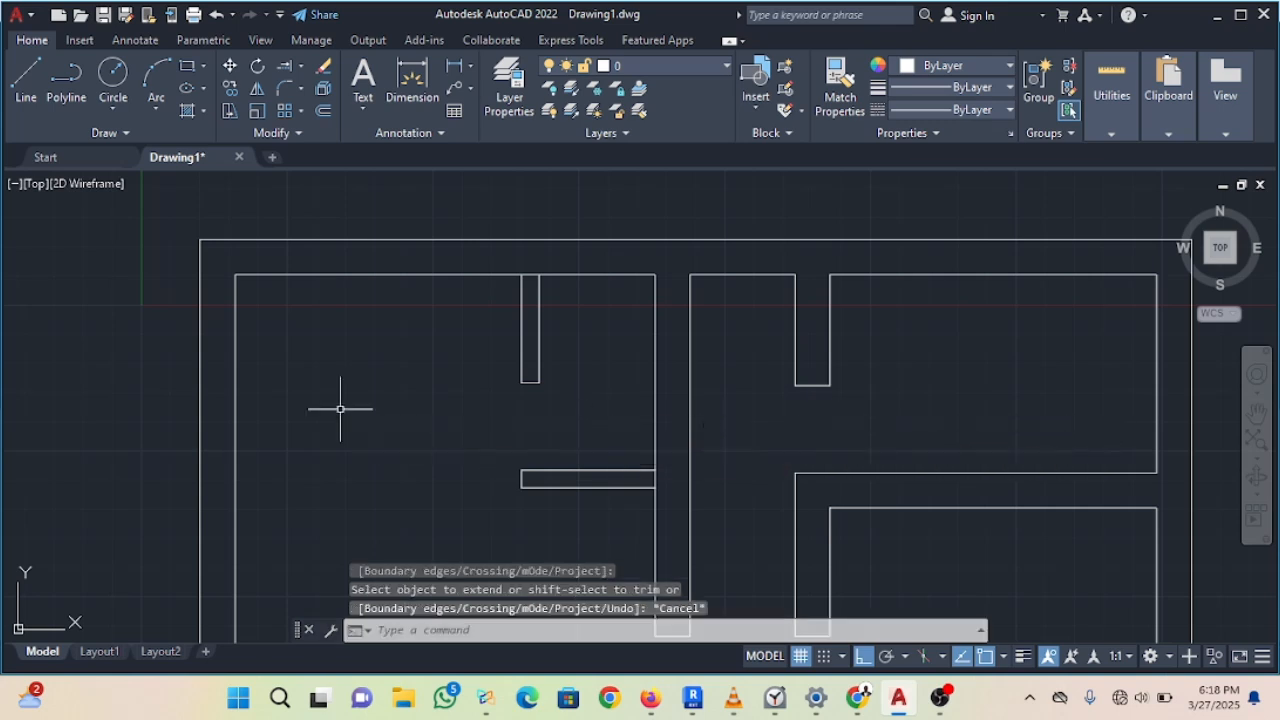
Step: Measure the door opening of the upper-right room, from the hanging wall stub down to the wall corner below
{"action": "left_click", "coordinate": [1110, 95]}
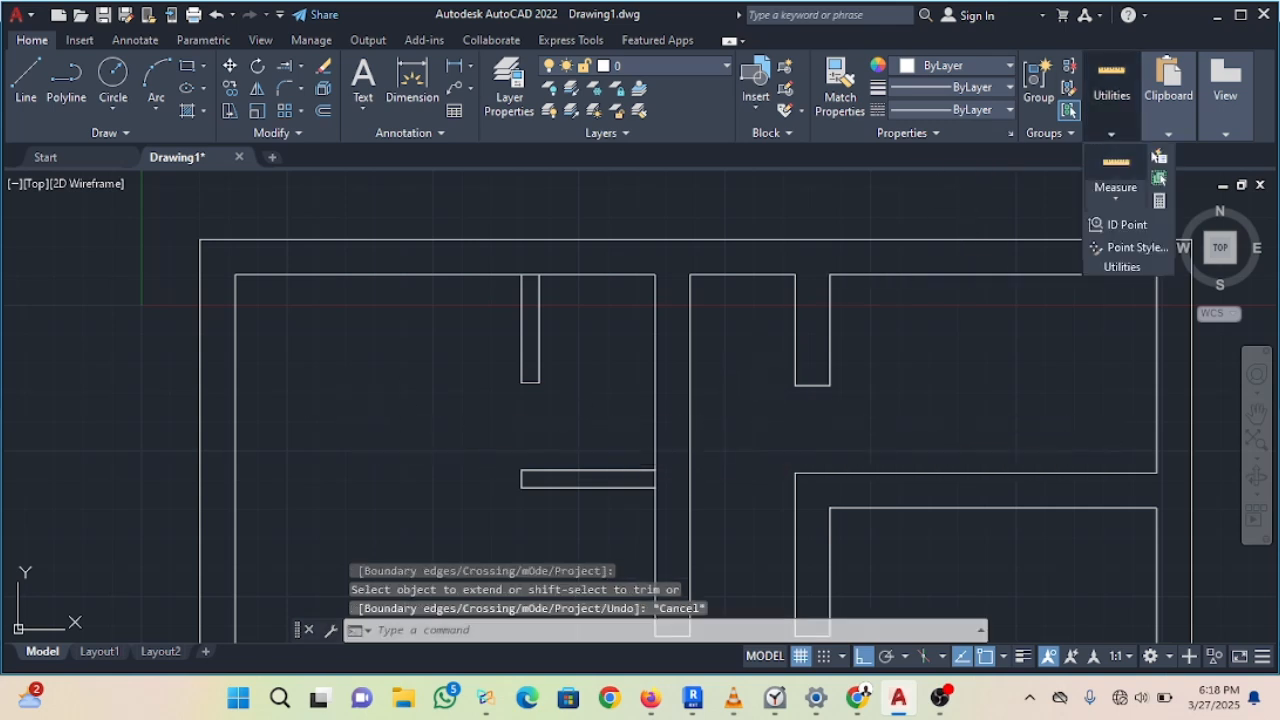
{"action": "left_click", "coordinate": [1115, 190]}
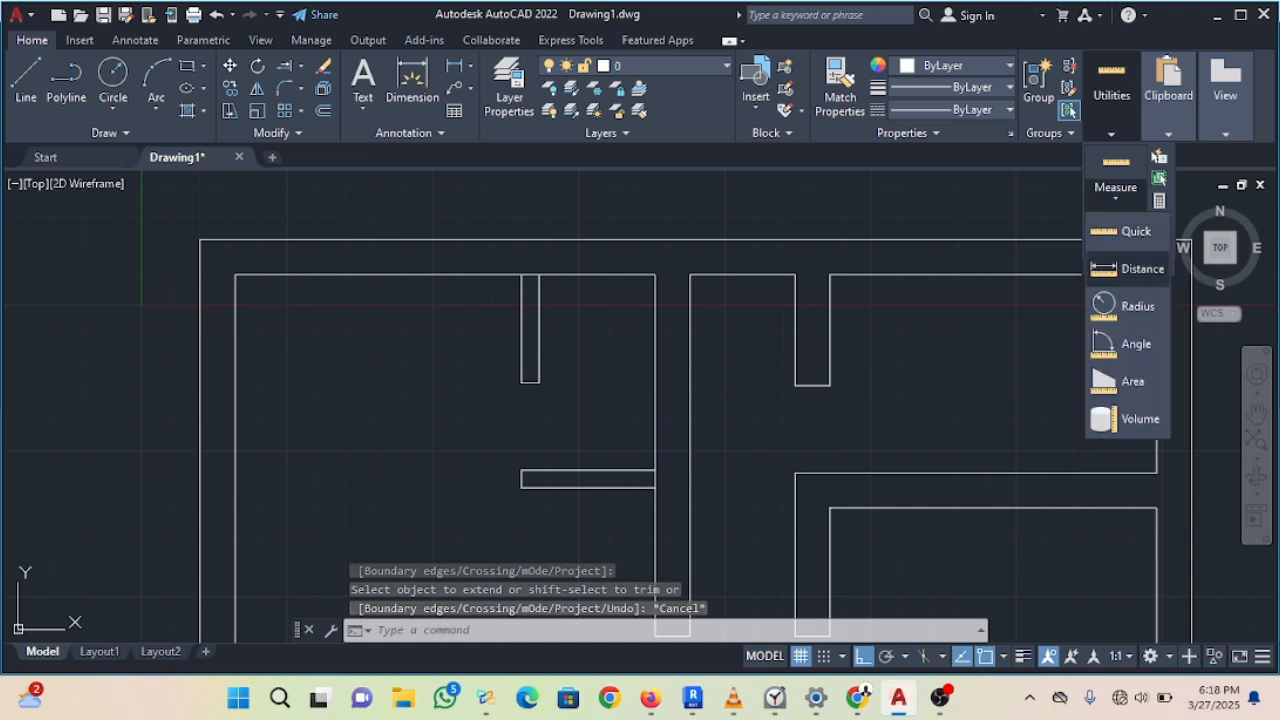
{"action": "left_click", "coordinate": [1125, 266]}
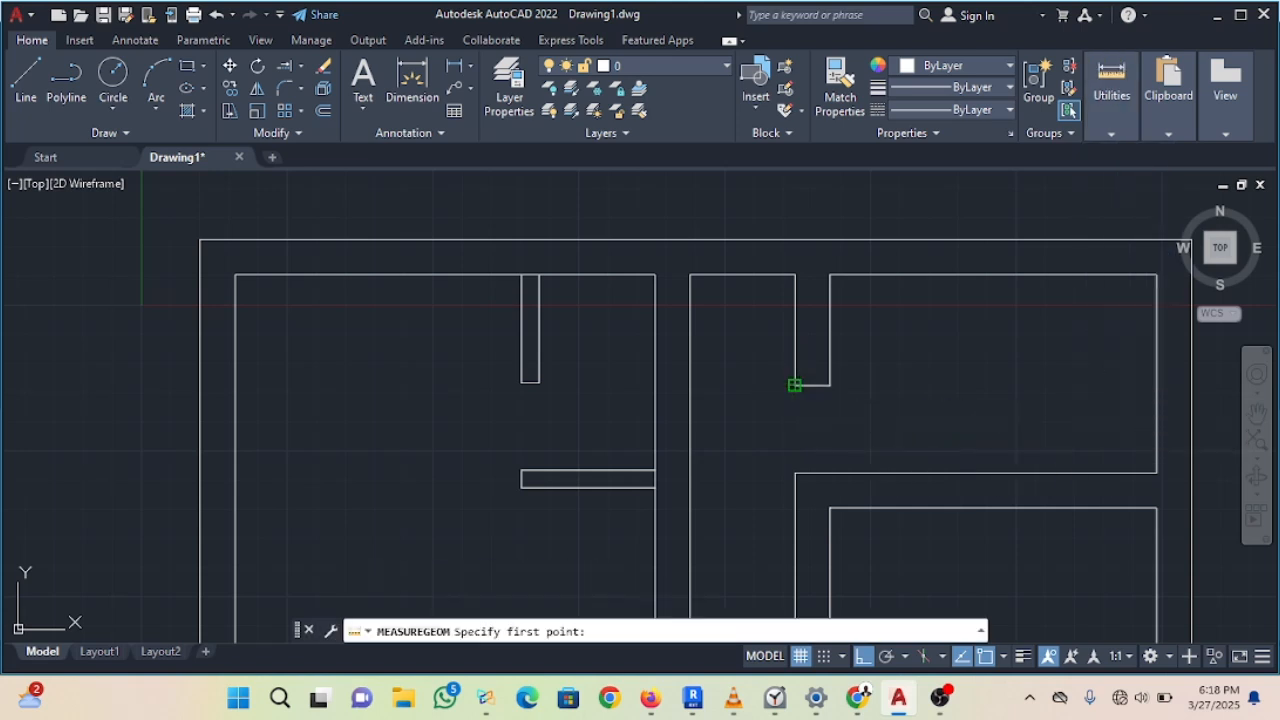
{"action": "left_click", "coordinate": [795, 385]}
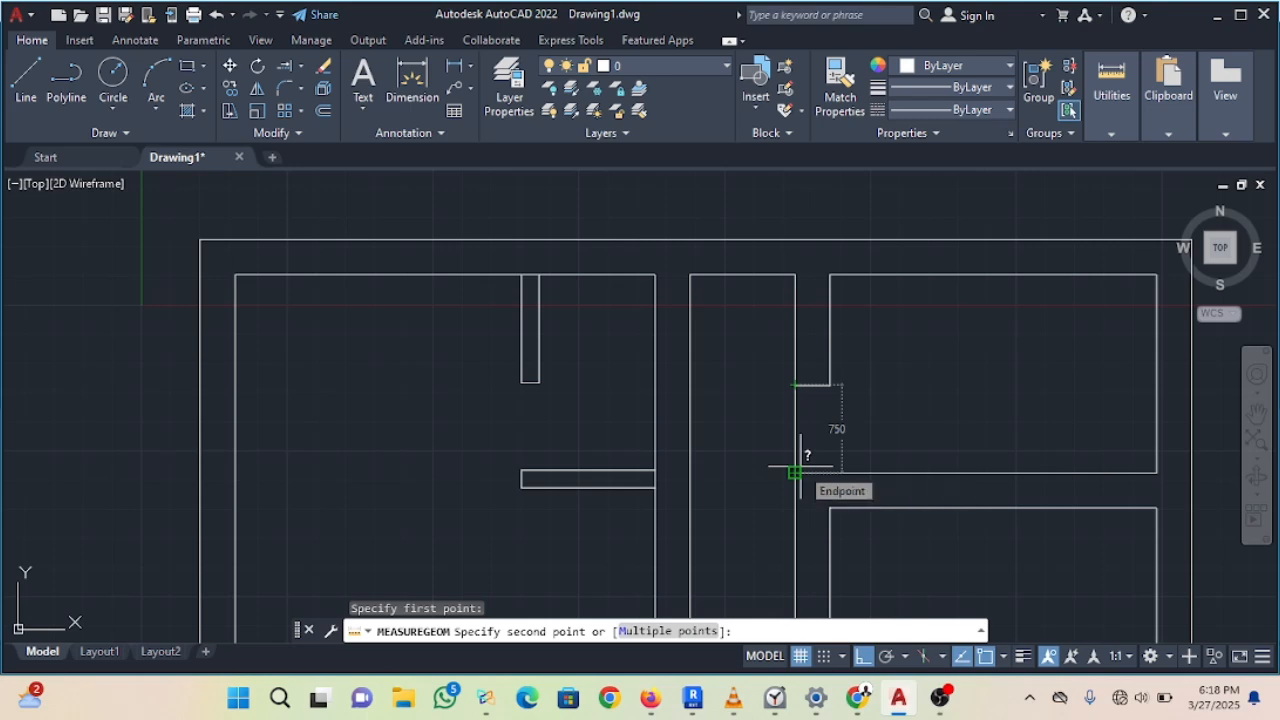
{"action": "key", "text": "Escape"}
{"action": "scroll", "coordinate": [817, 410], "scroll_direction": "up", "scroll_amount": 4}
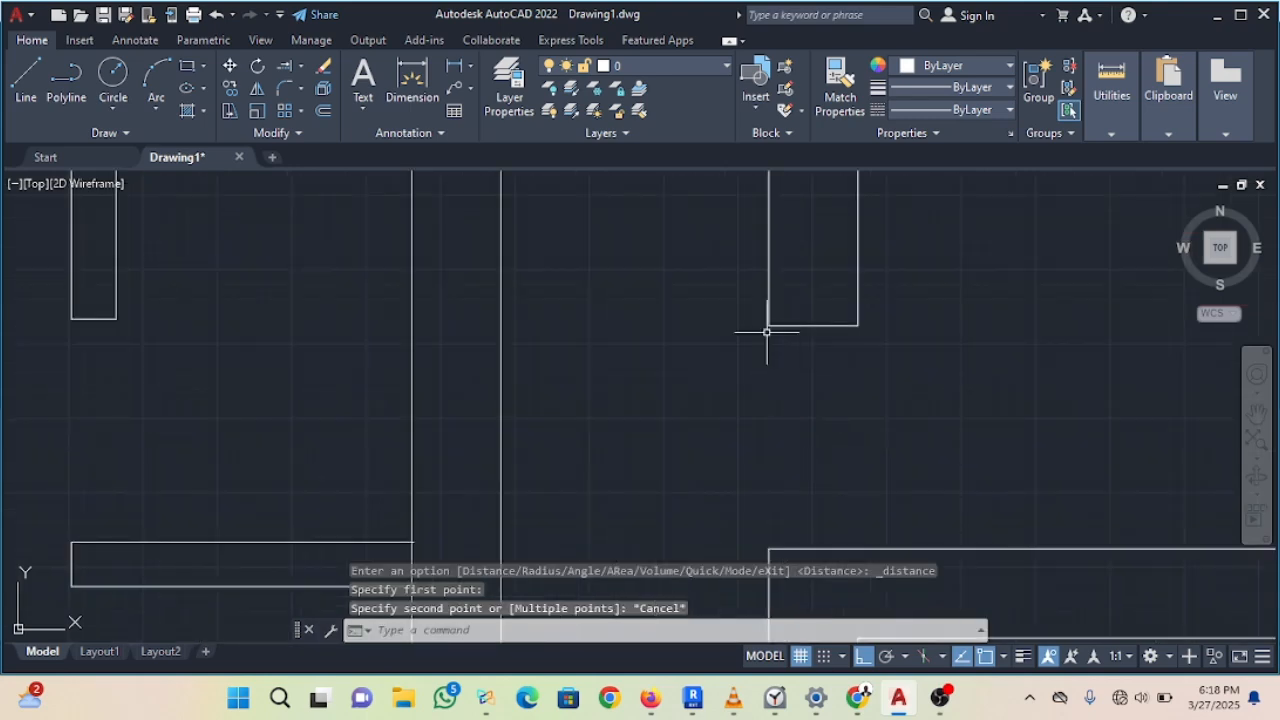
{"action": "scroll", "coordinate": [347, 345], "scroll_direction": "down", "scroll_amount": 4}
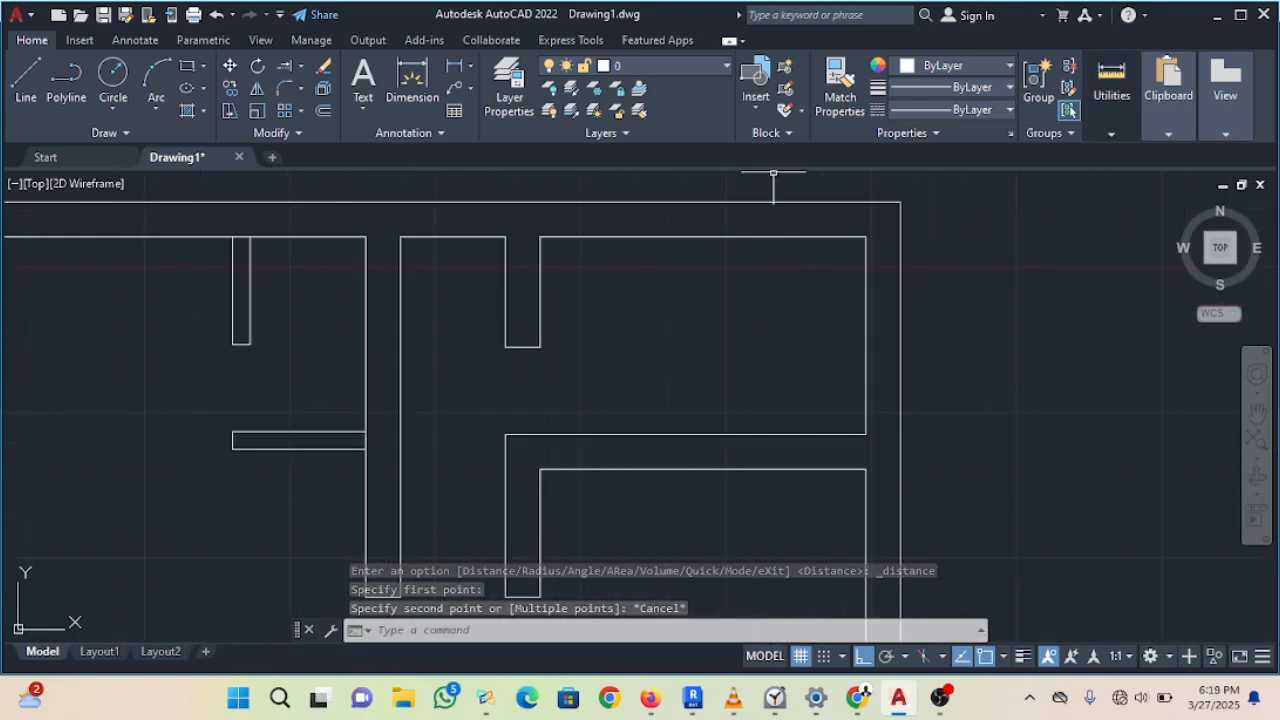
Step: Measure the small enclosure's door opening between the upper and lower wall stubs
{"action": "mouse_move", "coordinate": [1111, 95]}
{"action": "left_click", "coordinate": [1115, 197]}
{"action": "left_click", "coordinate": [1128, 266]}
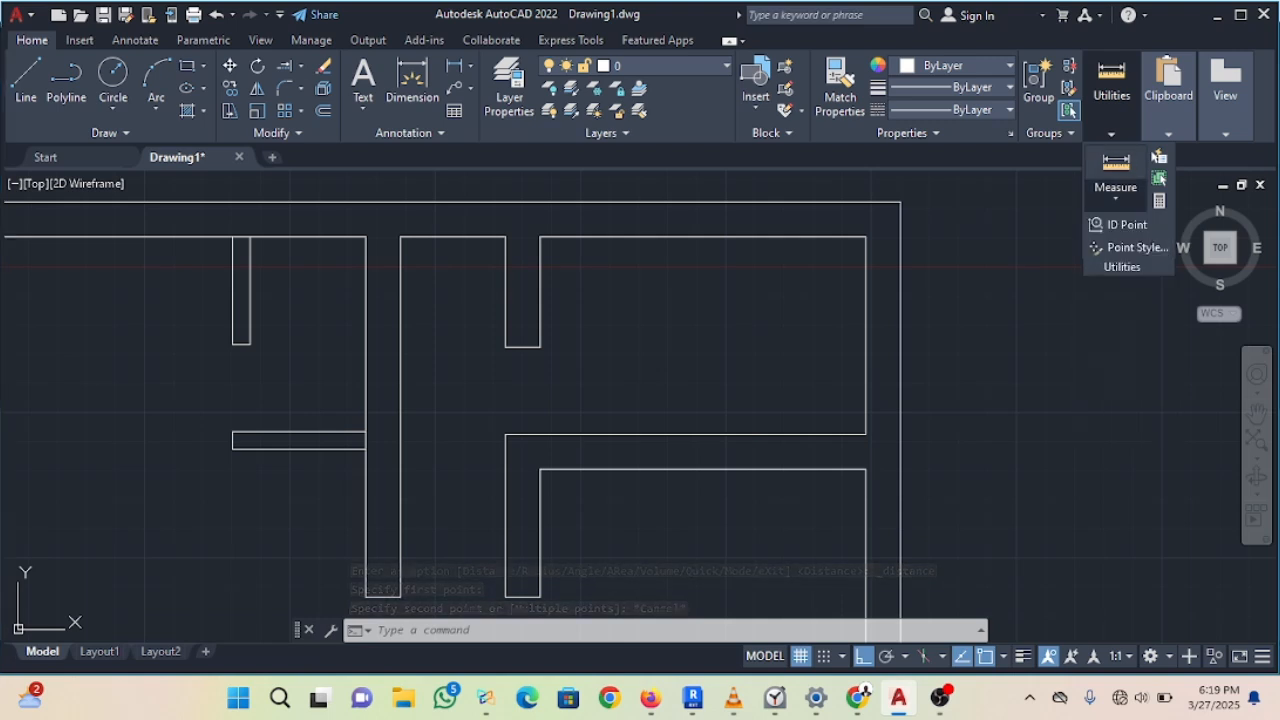
{"action": "left_click", "coordinate": [233, 343]}
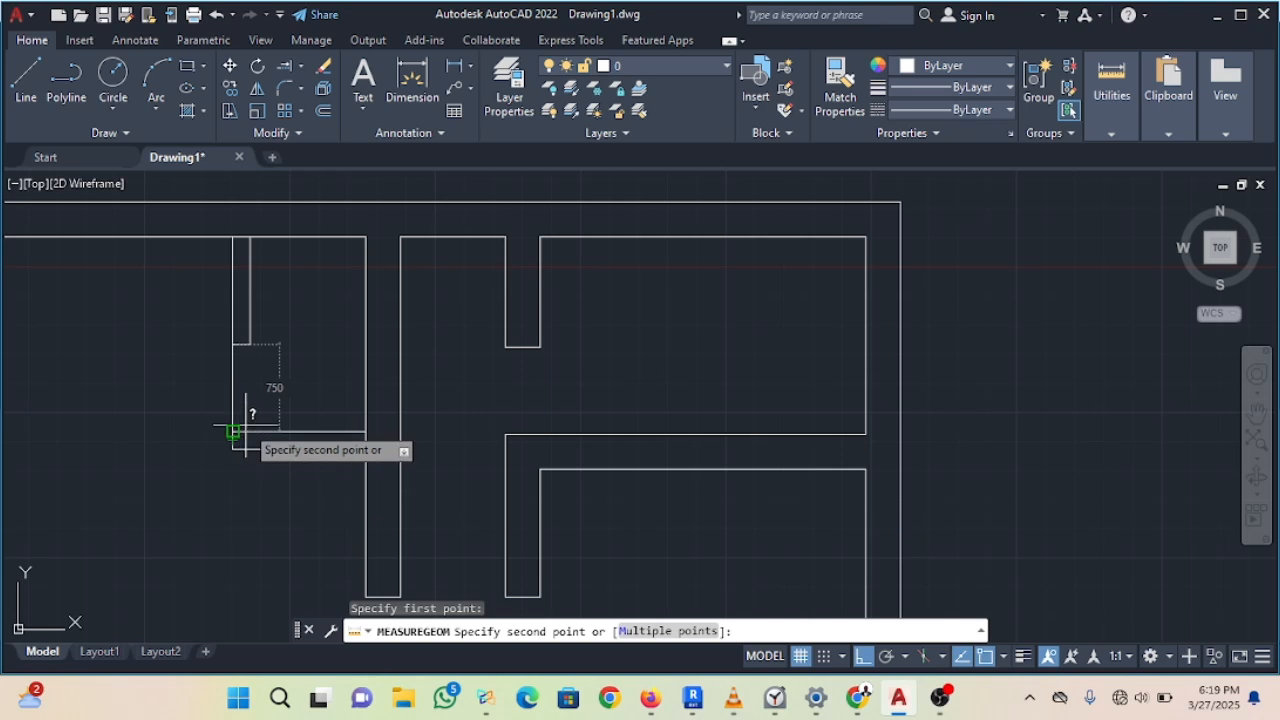
{"action": "middle_click_drag", "start_coordinate": [229, 433], "coordinate": [470, 418]}
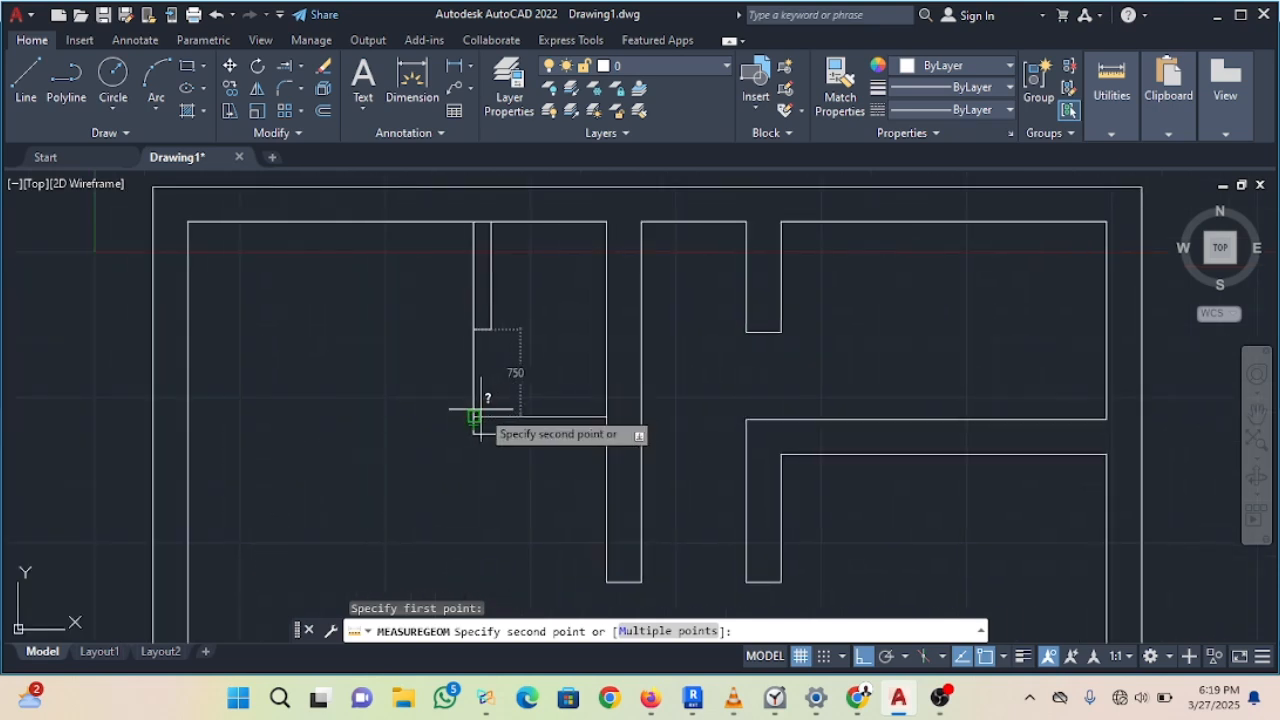
{"action": "key", "text": "Escape"}
Step: Examine the whole floor plan, from the small enclosure and its opening to the rooms in the lower half
{"action": "scroll", "coordinate": [620, 454], "scroll_direction": "up", "scroll_amount": 3}
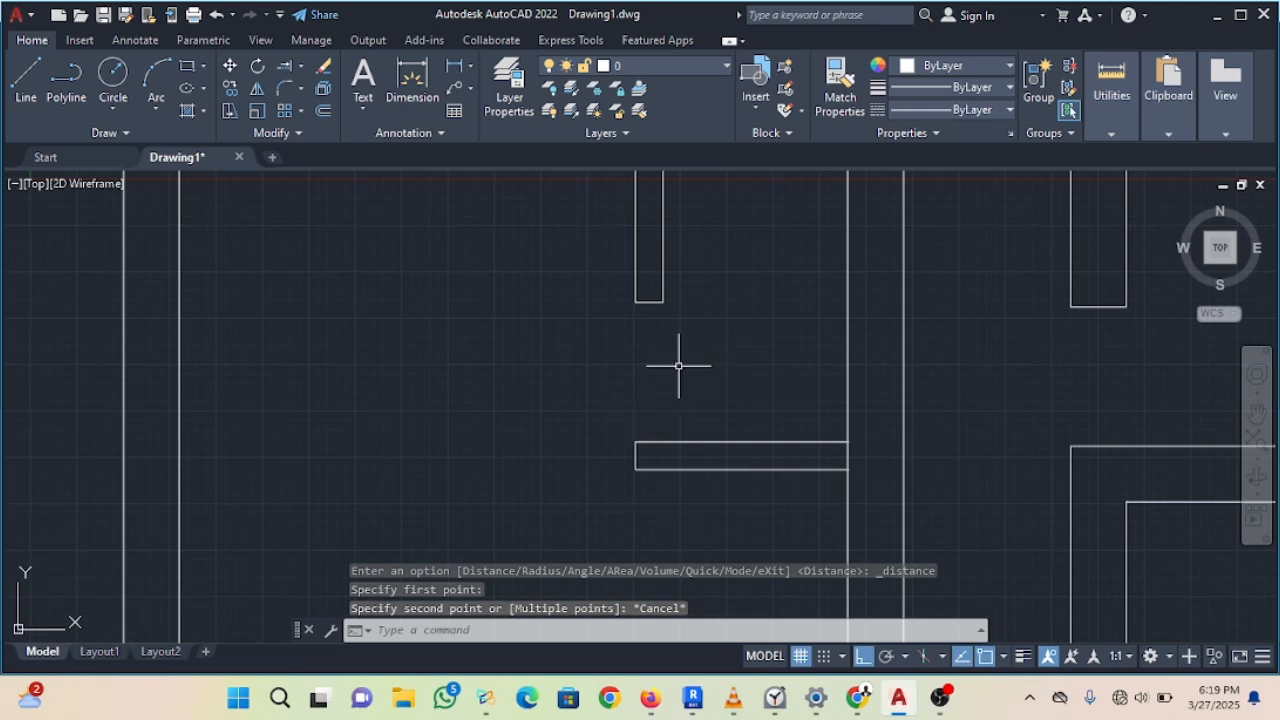
{"action": "scroll", "coordinate": [875, 290], "scroll_direction": "down", "scroll_amount": 3}
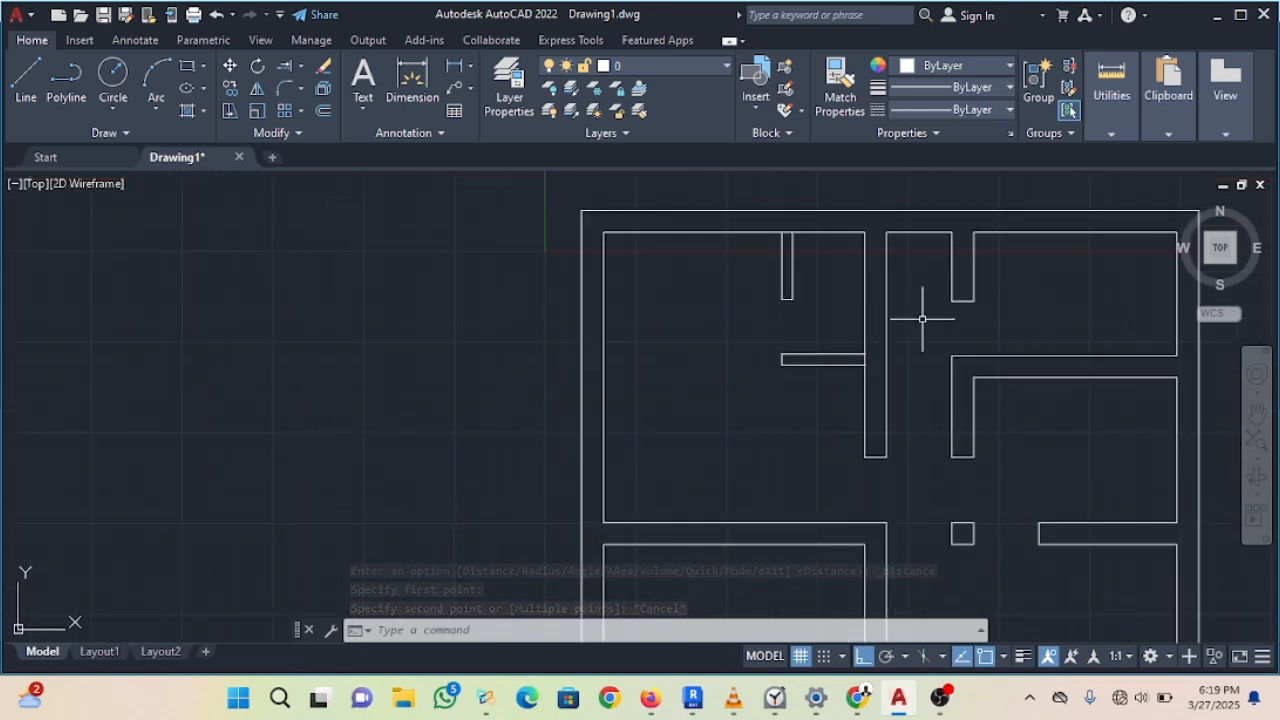
{"action": "scroll", "coordinate": [751, 322], "scroll_direction": "up", "scroll_amount": 4}
{"action": "scroll", "coordinate": [783, 326], "scroll_direction": "down", "scroll_amount": 8}
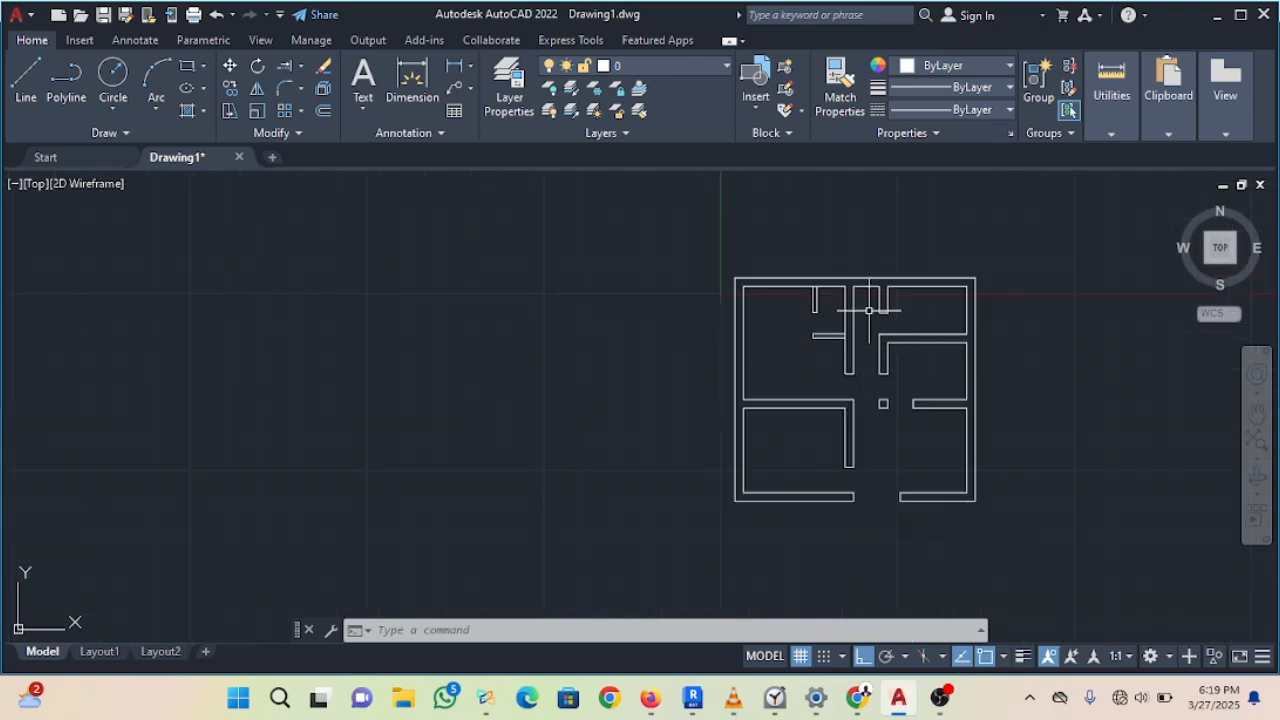
{"action": "scroll", "coordinate": [869, 310], "scroll_direction": "up", "scroll_amount": 2}
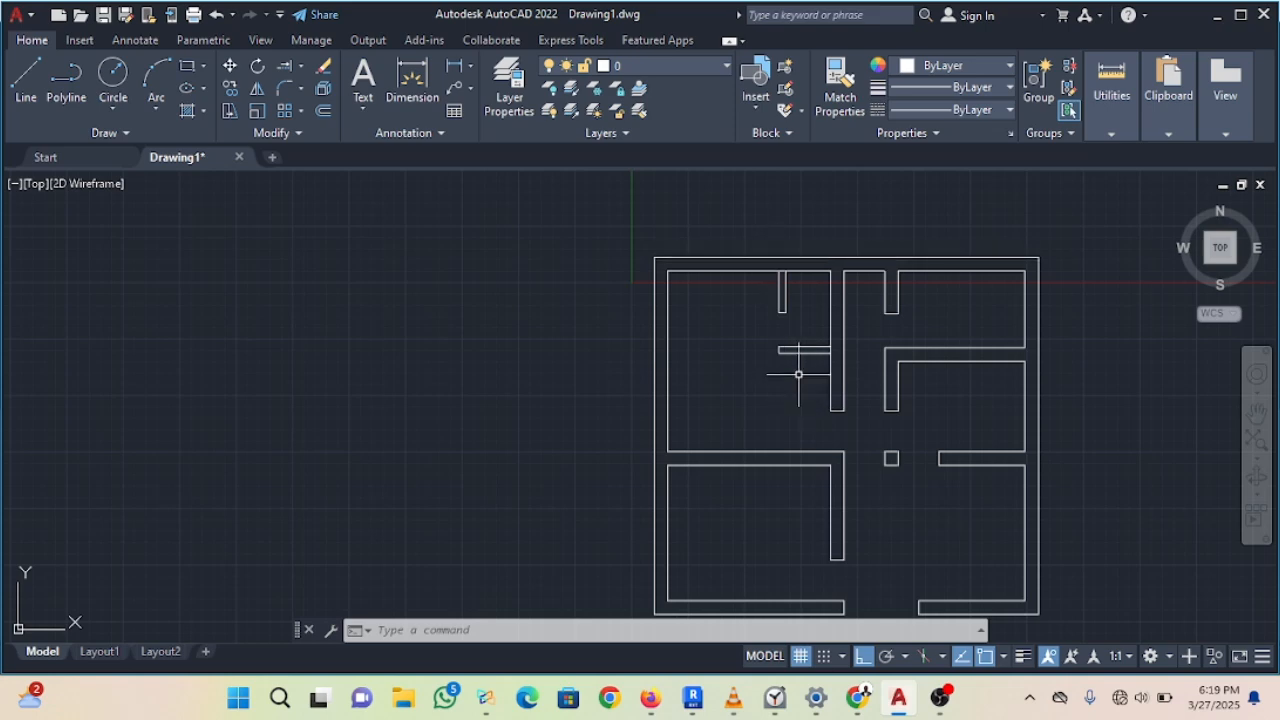
{"action": "scroll", "coordinate": [798, 374], "scroll_direction": "up", "scroll_amount": 4}
{"action": "scroll", "coordinate": [789, 369], "scroll_direction": "down", "scroll_amount": 4}
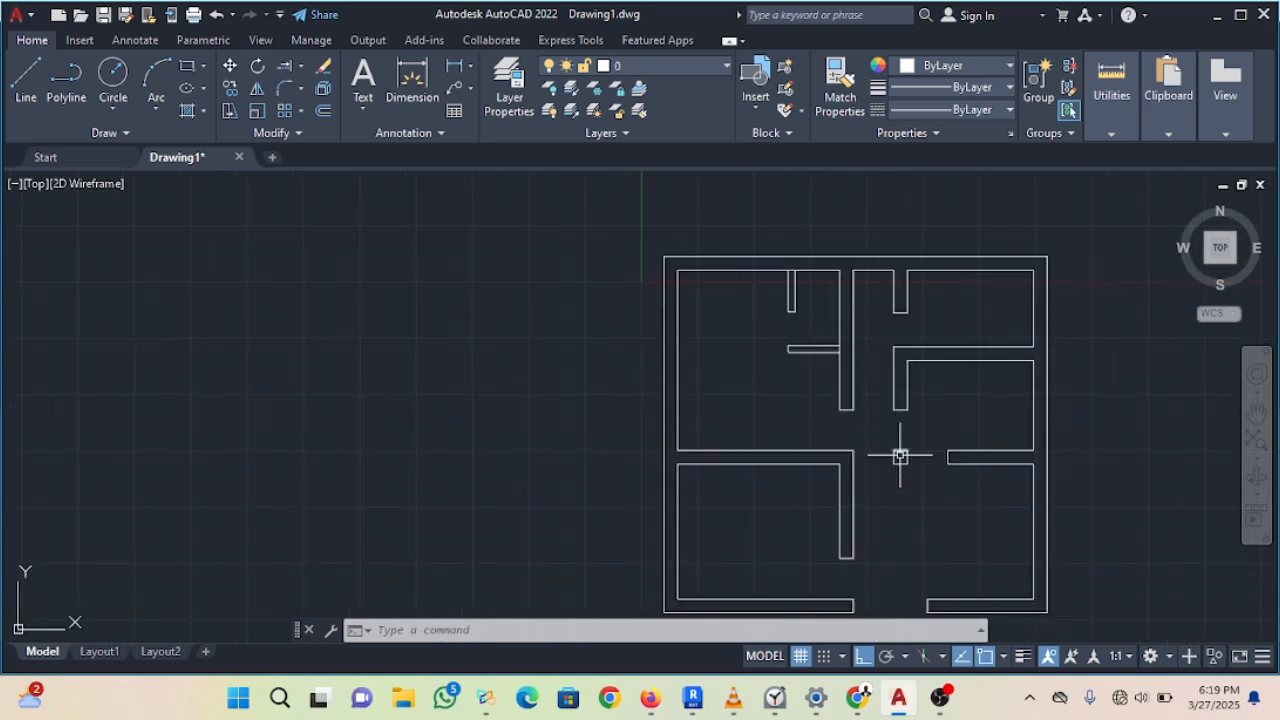
{"action": "scroll", "coordinate": [916, 475], "scroll_direction": "down", "scroll_amount": 1}
{"action": "middle_click_drag", "start_coordinate": [916, 475], "coordinate": [748, 392]}
{"action": "scroll", "coordinate": [803, 531], "scroll_direction": "down", "scroll_amount": 1}
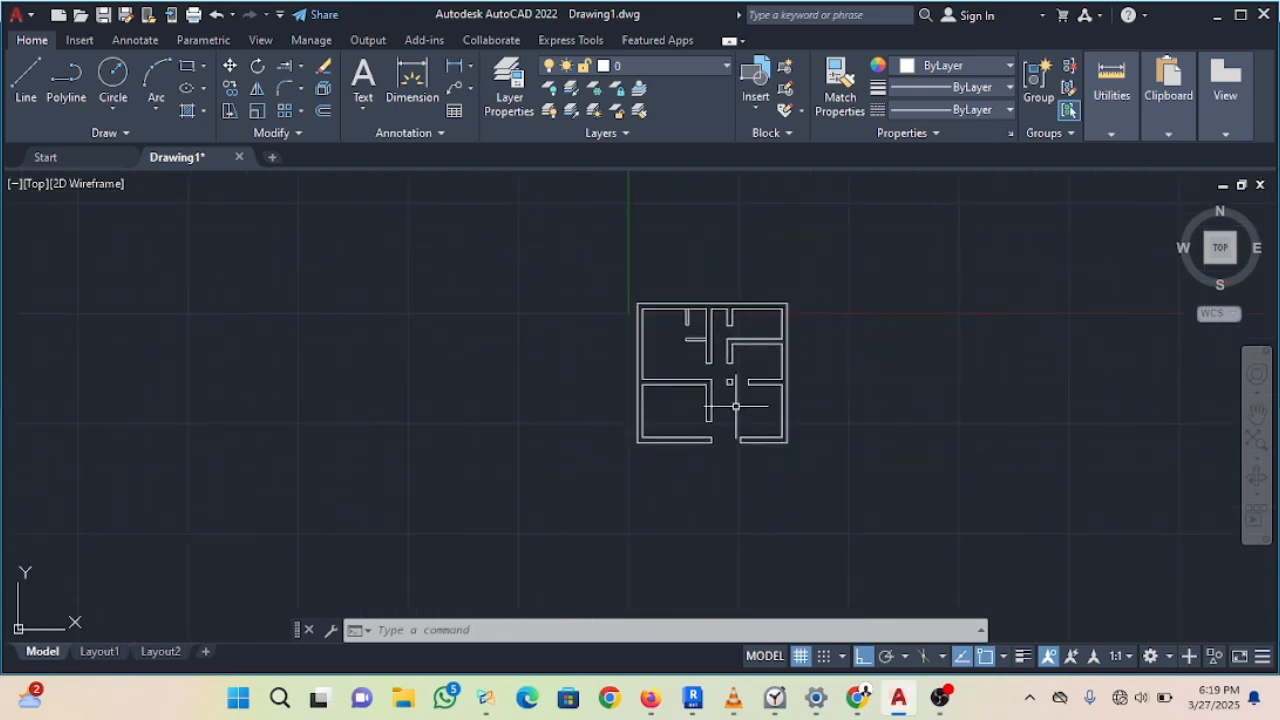
{"action": "scroll", "coordinate": [730, 455], "scroll_direction": "up", "scroll_amount": 1}
{"action": "scroll", "coordinate": [665, 372], "scroll_direction": "up", "scroll_amount": 4}
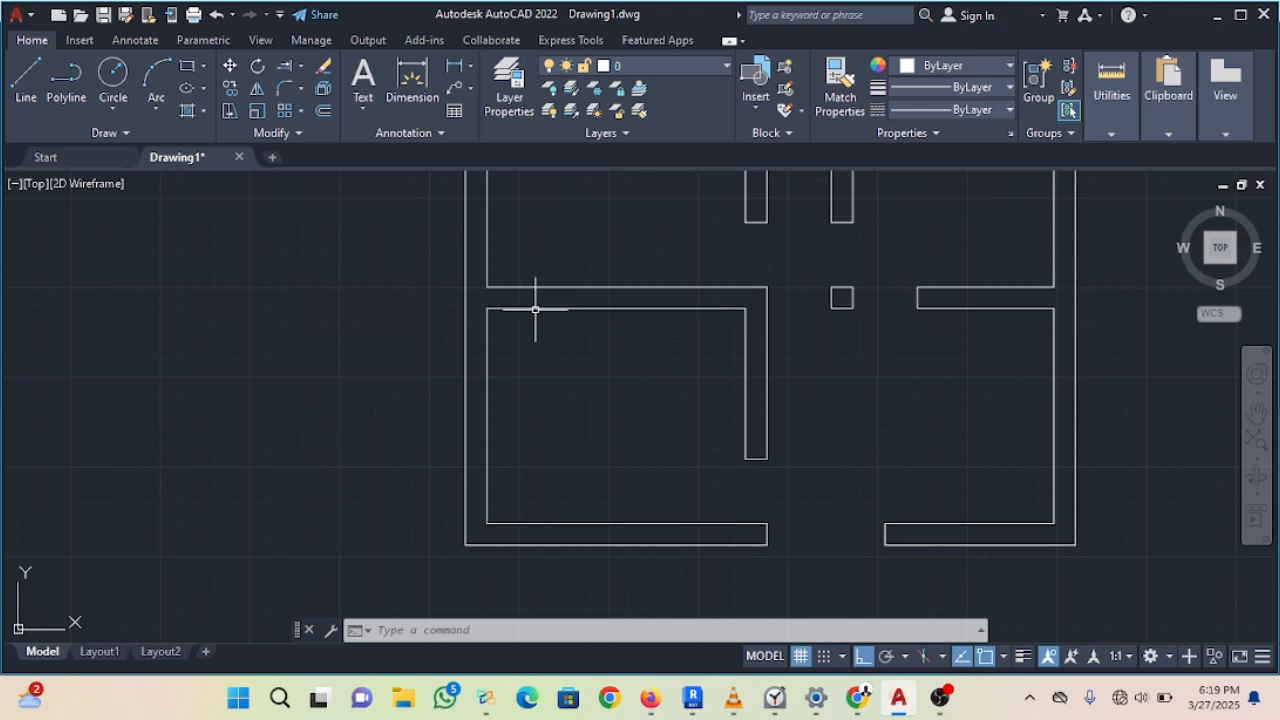
Step: Draw an enclosure outline in the lower-left room, starting 1000 from its upper-left corner, running 1200 down and back to the left wall
{"action": "middle_click_drag", "start_coordinate": [588, 305], "coordinate": [622, 370]}
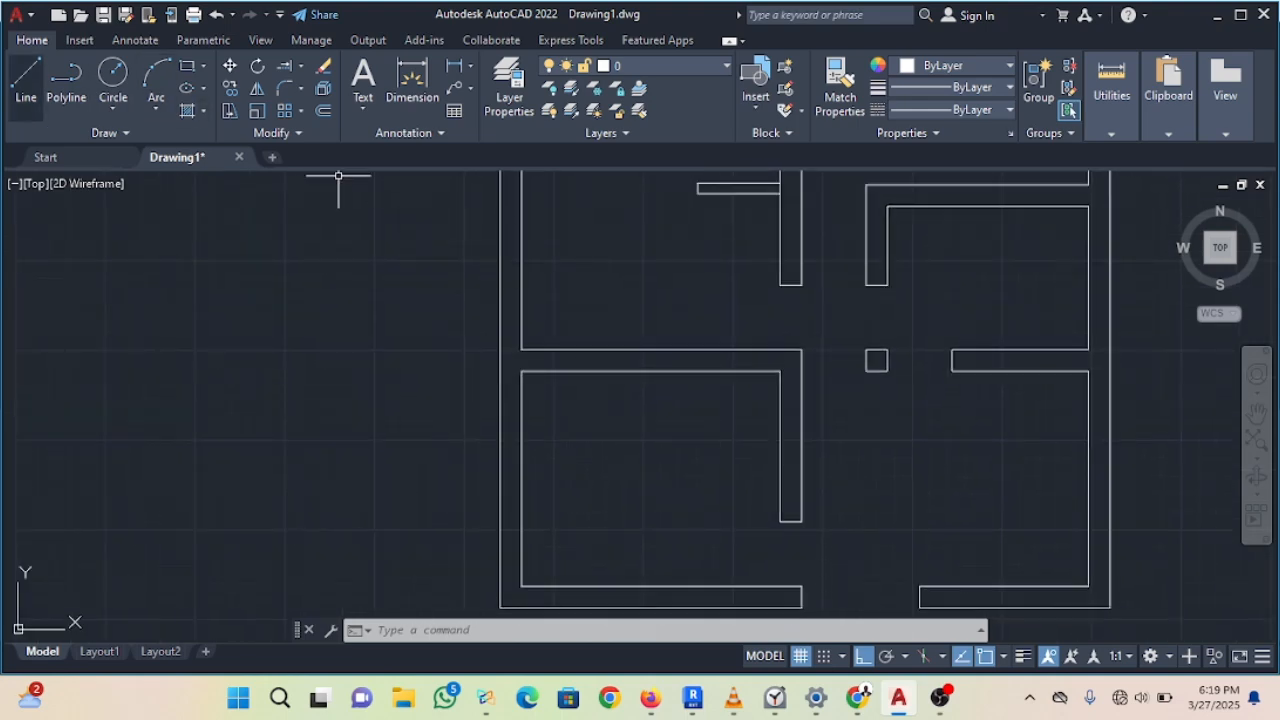
{"action": "left_click", "coordinate": [26, 80]}
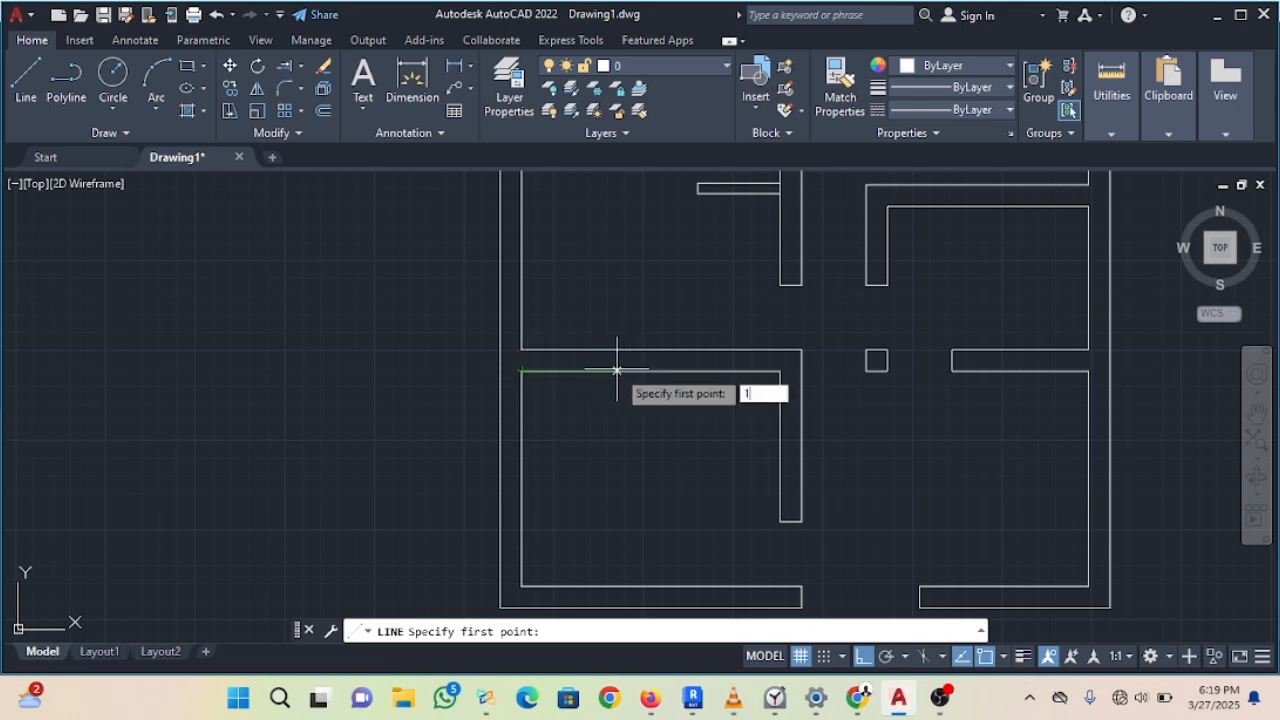
{"action": "key", "text": "Return"}
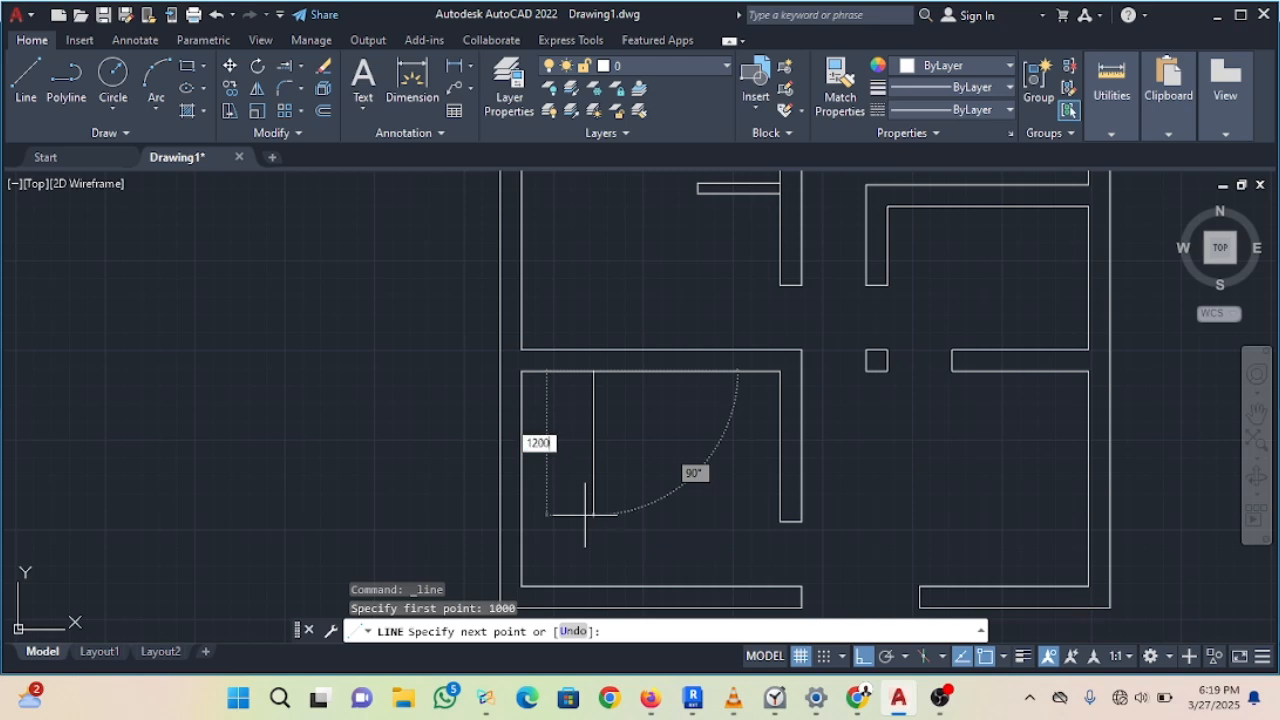
{"action": "key", "text": "Return"}
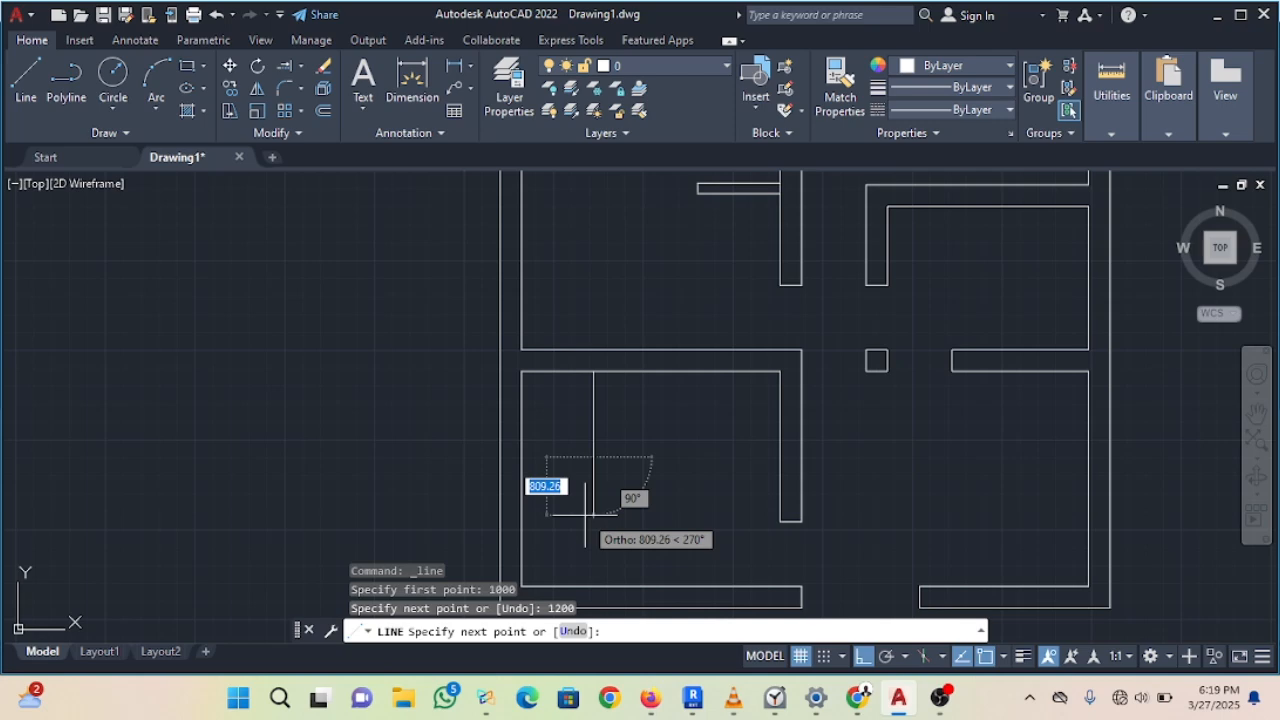
{"action": "scroll", "coordinate": [504, 522], "scroll_direction": "up", "scroll_amount": 5}
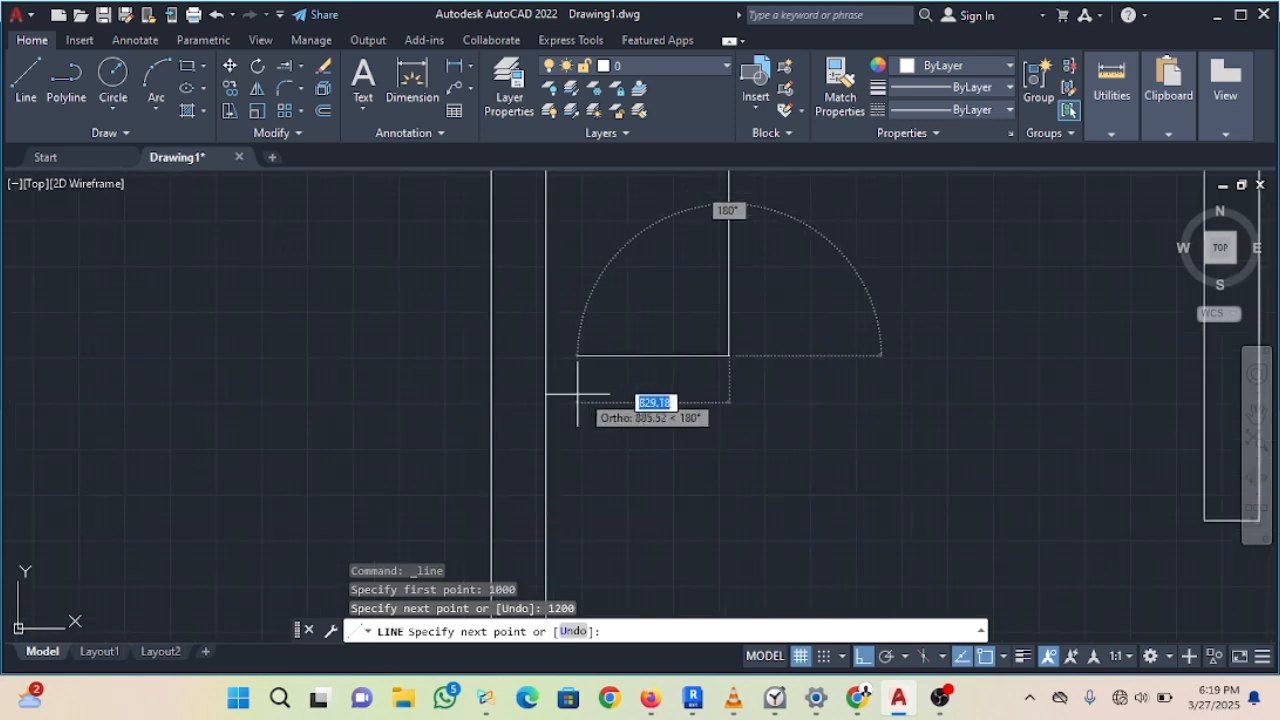
{"action": "scroll", "coordinate": [610, 412], "scroll_direction": "down", "scroll_amount": 4}
{"action": "scroll", "coordinate": [631, 517], "scroll_direction": "up", "scroll_amount": 3}
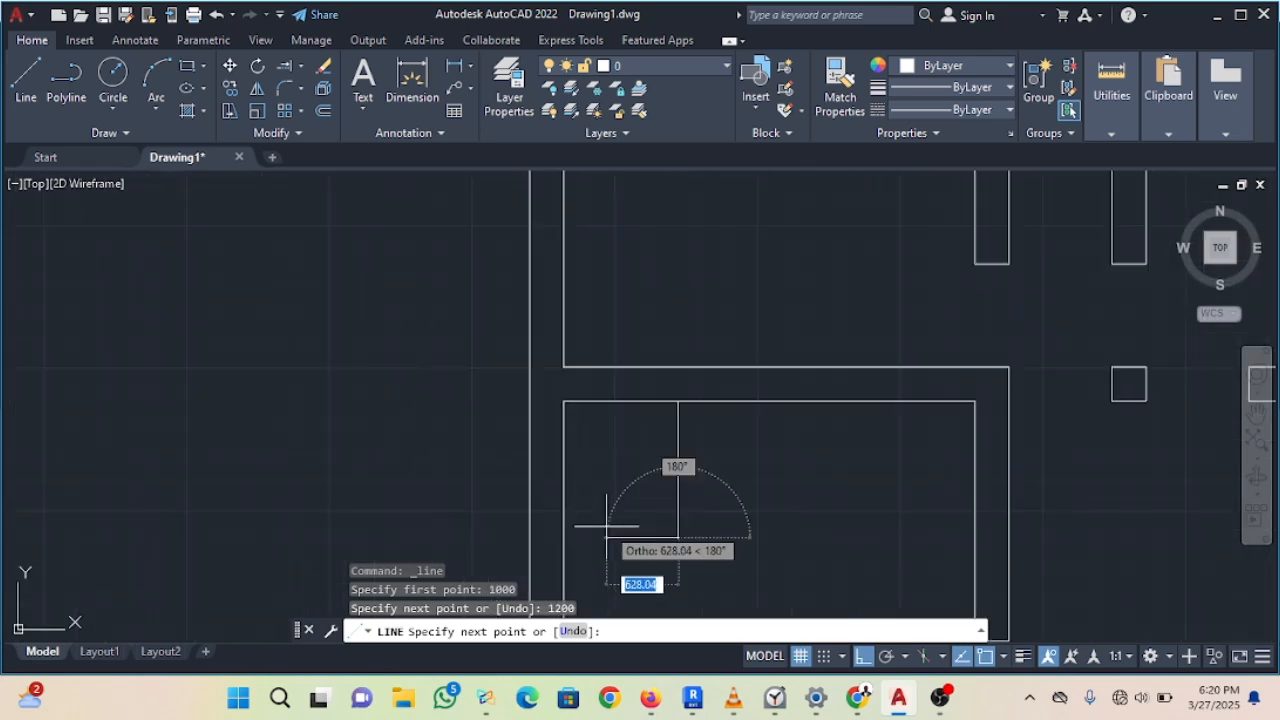
{"action": "mouse_move", "coordinate": [606, 526]}
{"action": "middle_mouse_down"}
{"action": "mouse_move", "coordinate": [586, 406]}
{"action": "mouse_move", "coordinate": [600, 420]}
{"action": "middle_mouse_up"}
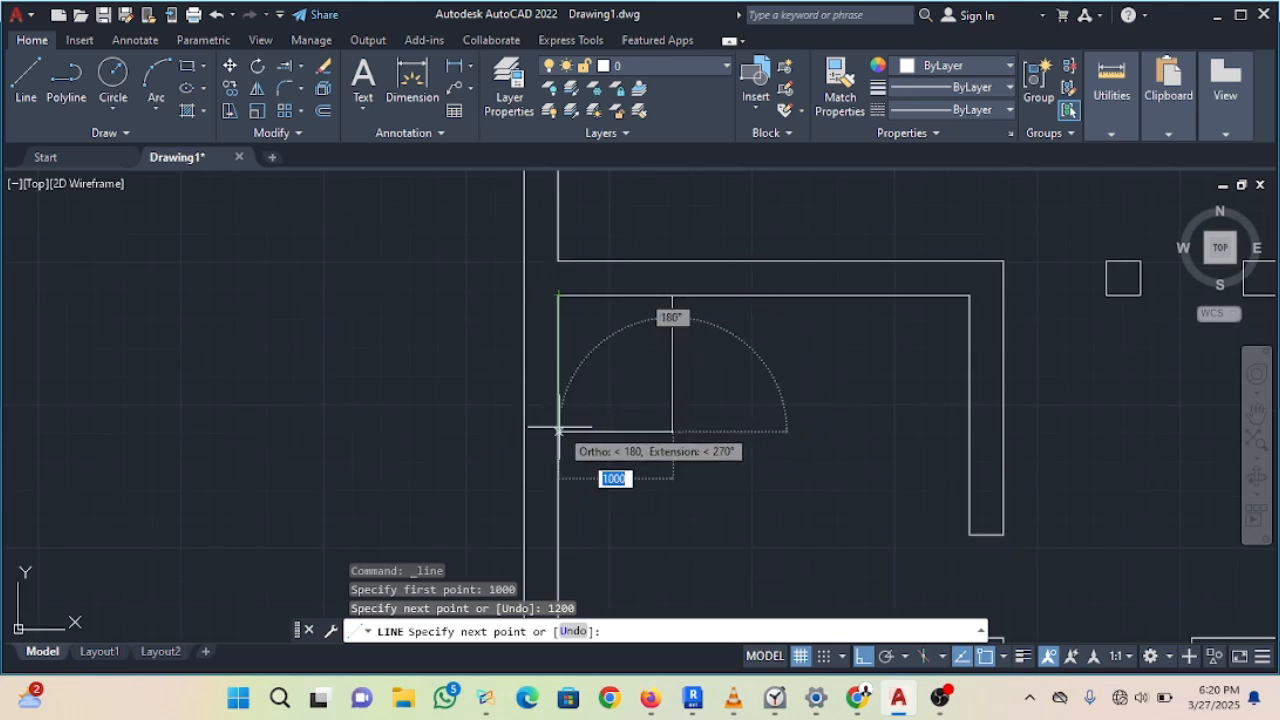
{"action": "left_click", "coordinate": [558, 431]}
{"action": "key", "text": "Escape"}
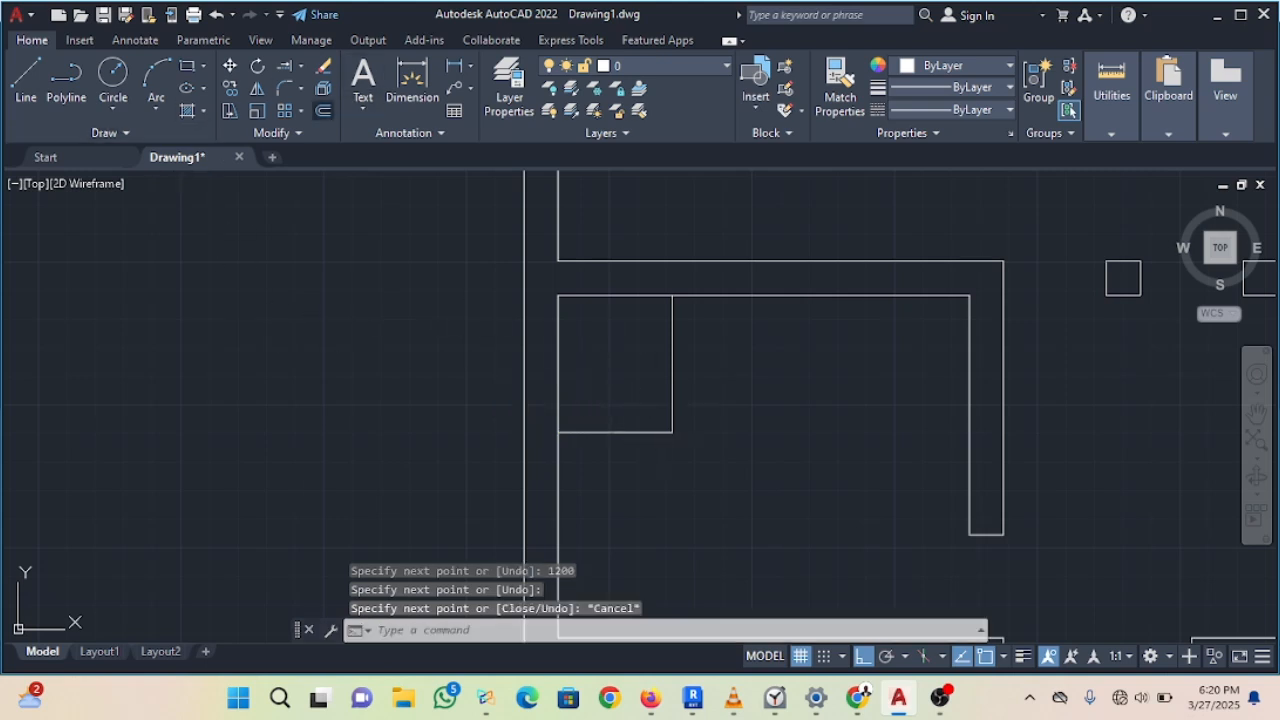
Step: Offset the enclosure's vertical and horizontal lines outward by 150 to form double-line walls
{"action": "left_click", "coordinate": [323, 110]}
{"action": "key", "text": "Return"}
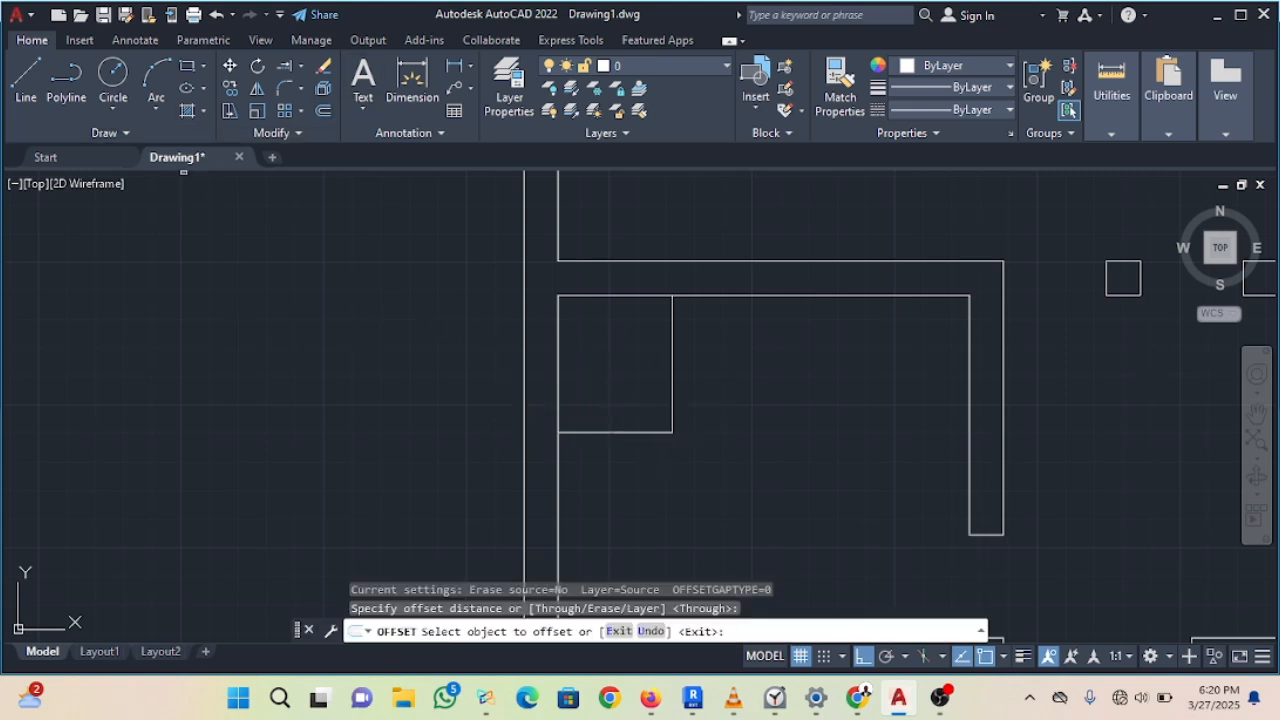
{"action": "left_click", "coordinate": [671, 338]}
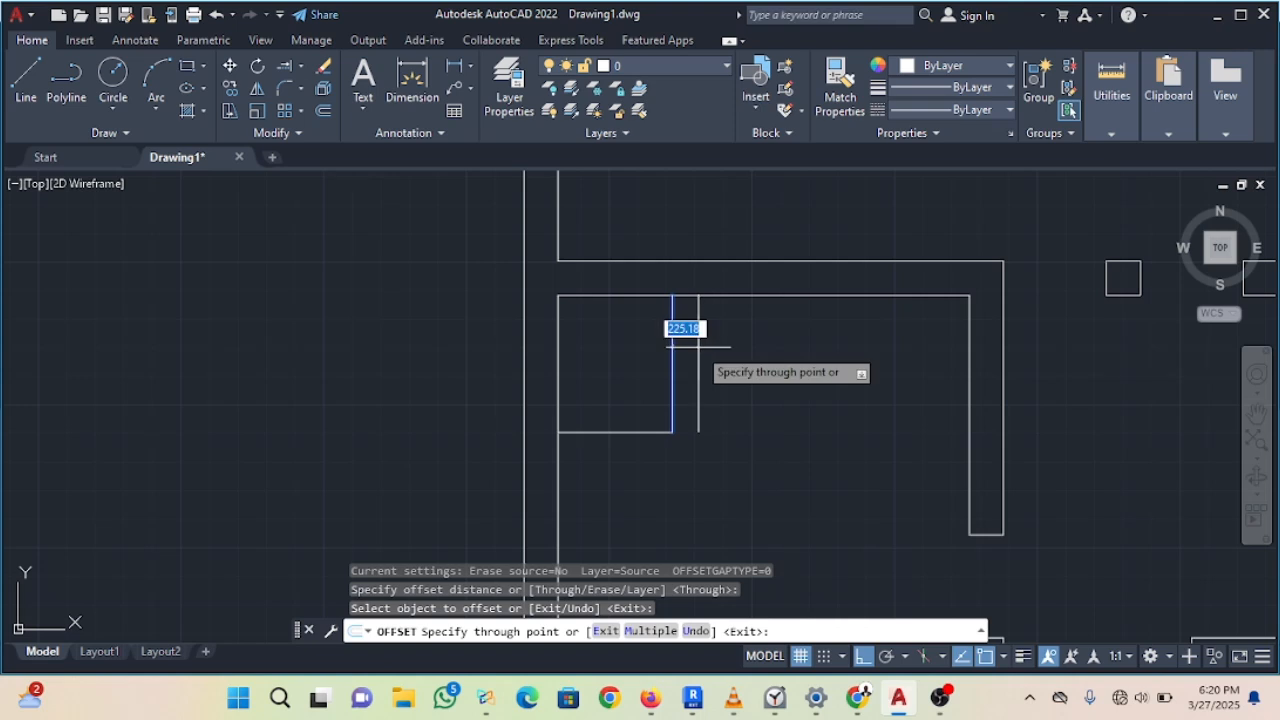
{"action": "key", "text": "Return"}
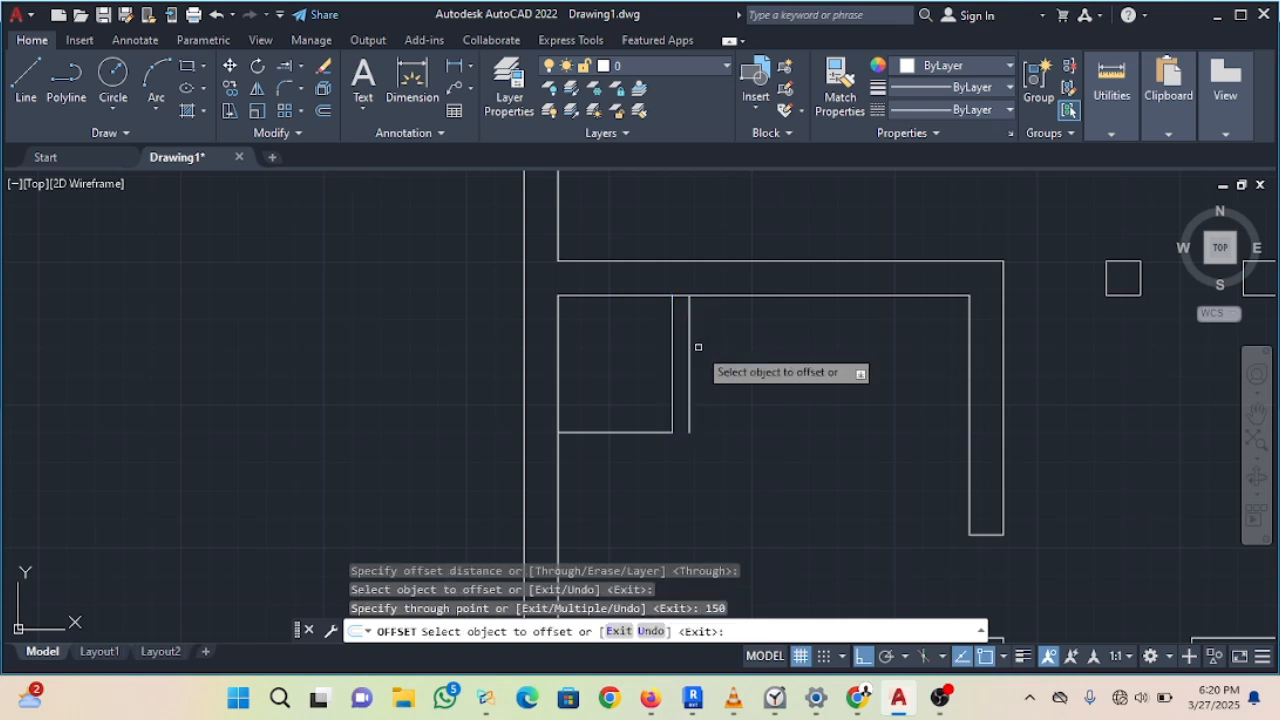
{"action": "left_click", "coordinate": [603, 433]}
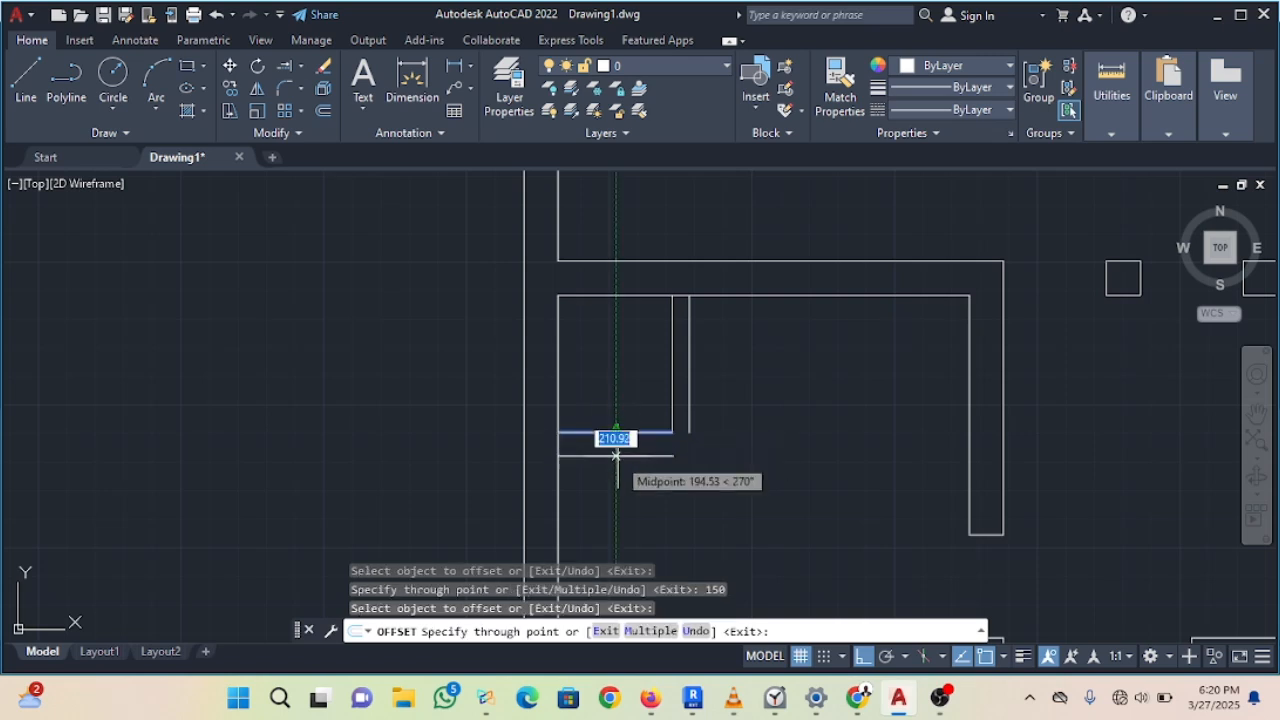
{"action": "type", "text": "150"}
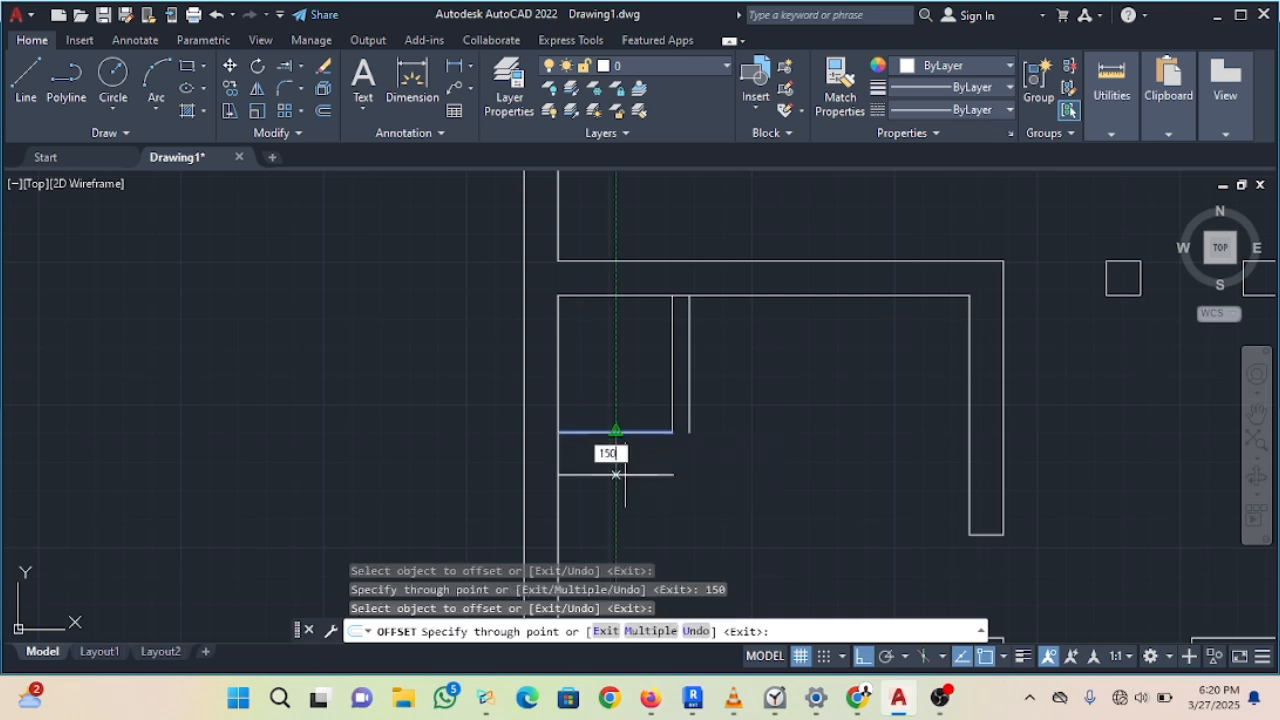
{"action": "key", "text": "Return"}
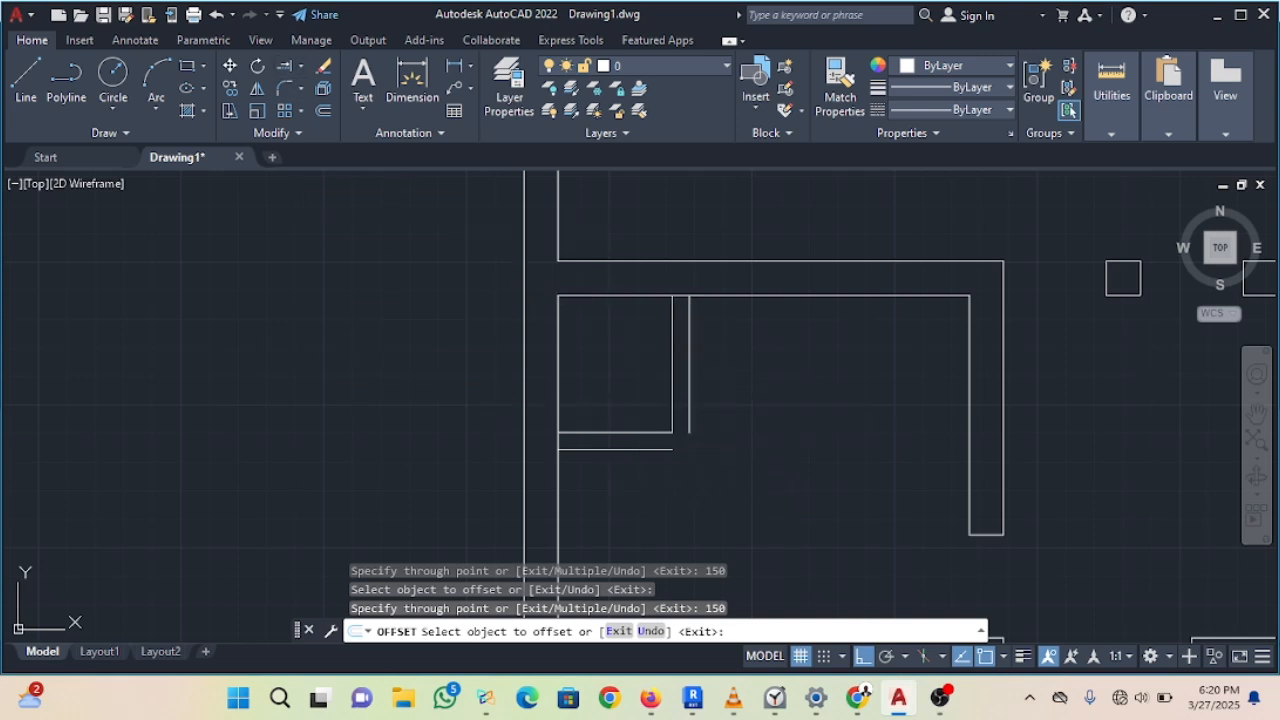
{"action": "left_click", "coordinate": [688, 420]}
{"action": "key", "text": "Escape"}
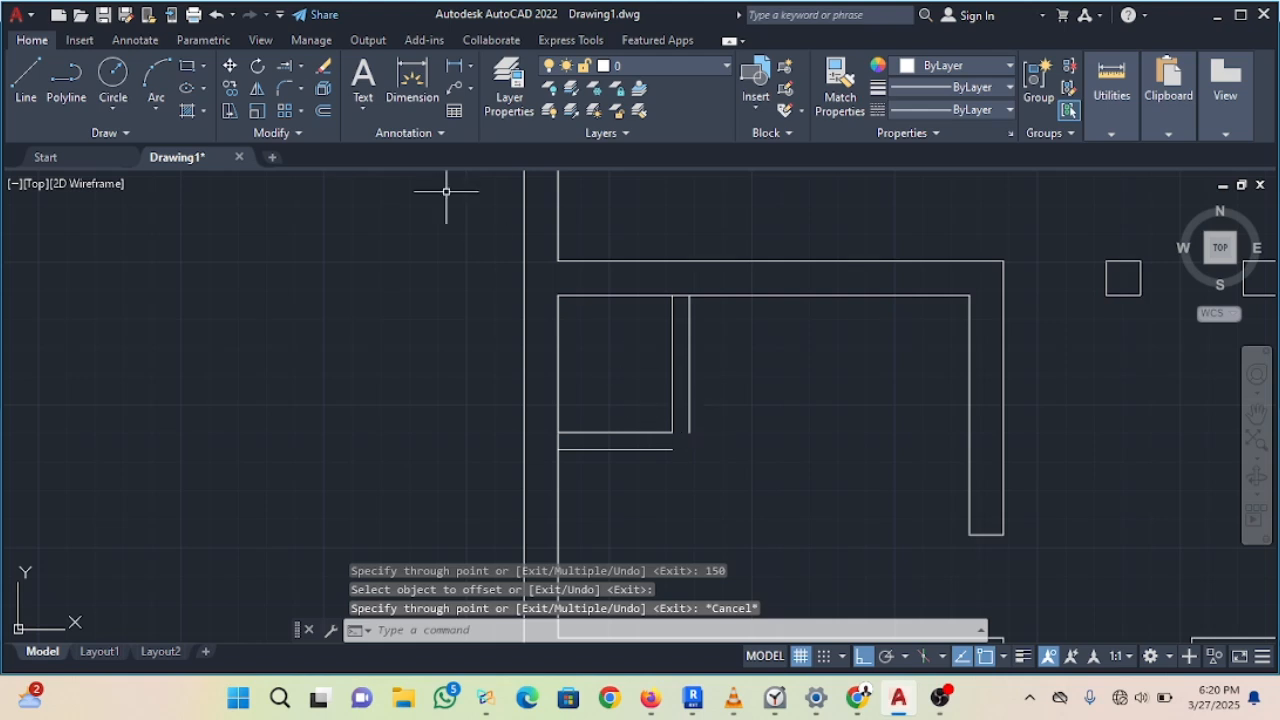
Step: Fillet the two outer offset lines of the enclosure into a sharp lower-right corner
{"action": "left_click", "coordinate": [285, 65]}
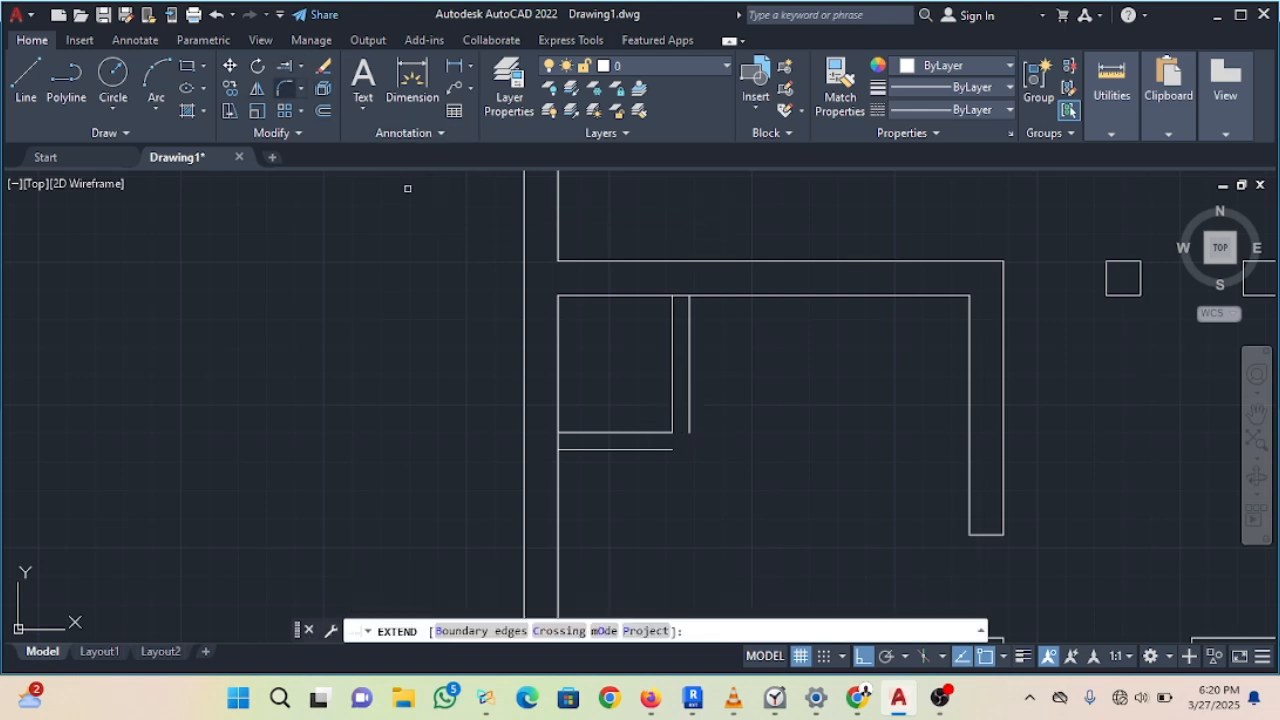
{"action": "left_click", "coordinate": [693, 390]}
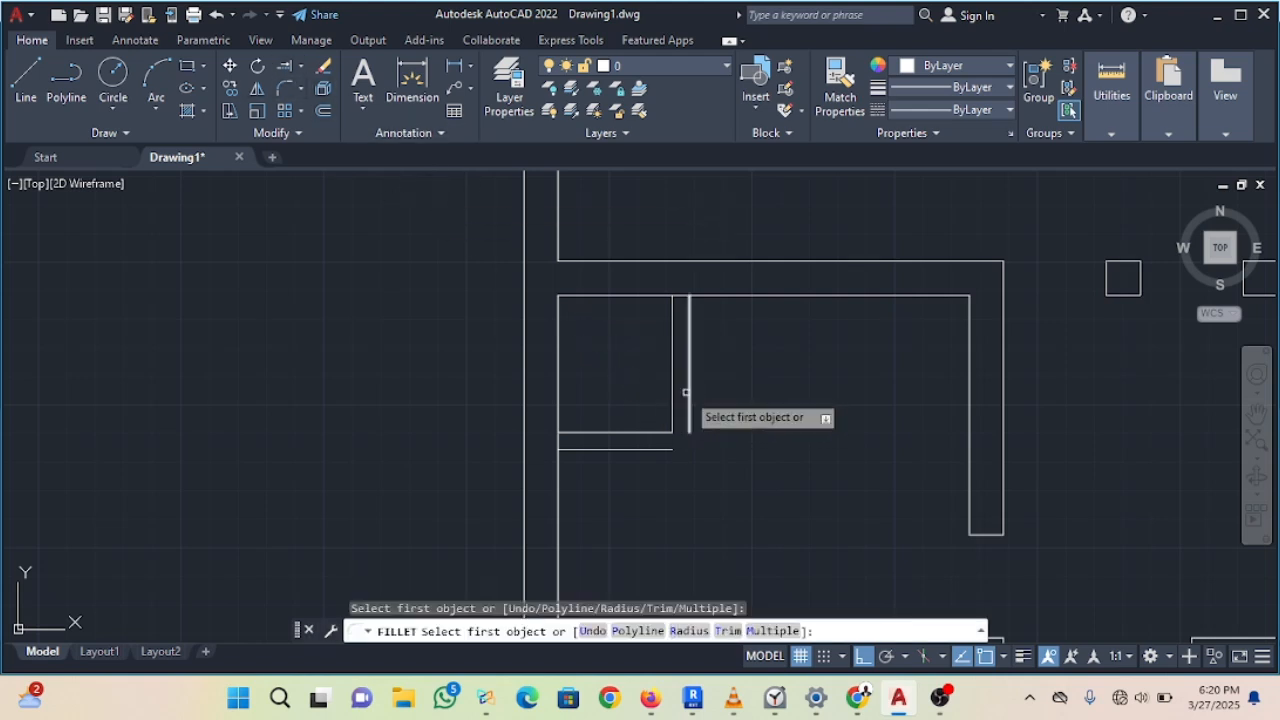
{"action": "left_click", "coordinate": [688, 388]}
{"action": "left_click", "coordinate": [663, 450]}
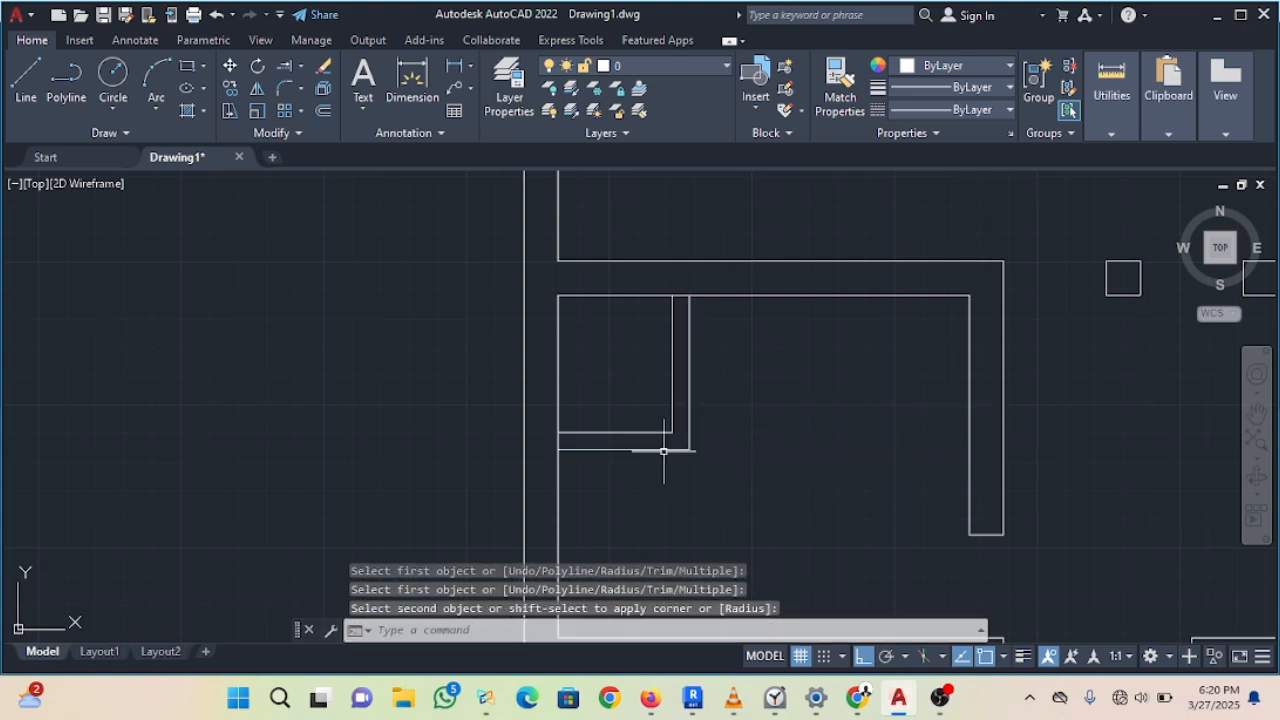
{"action": "key", "text": "Return"}
{"action": "key", "text": "Escape"}
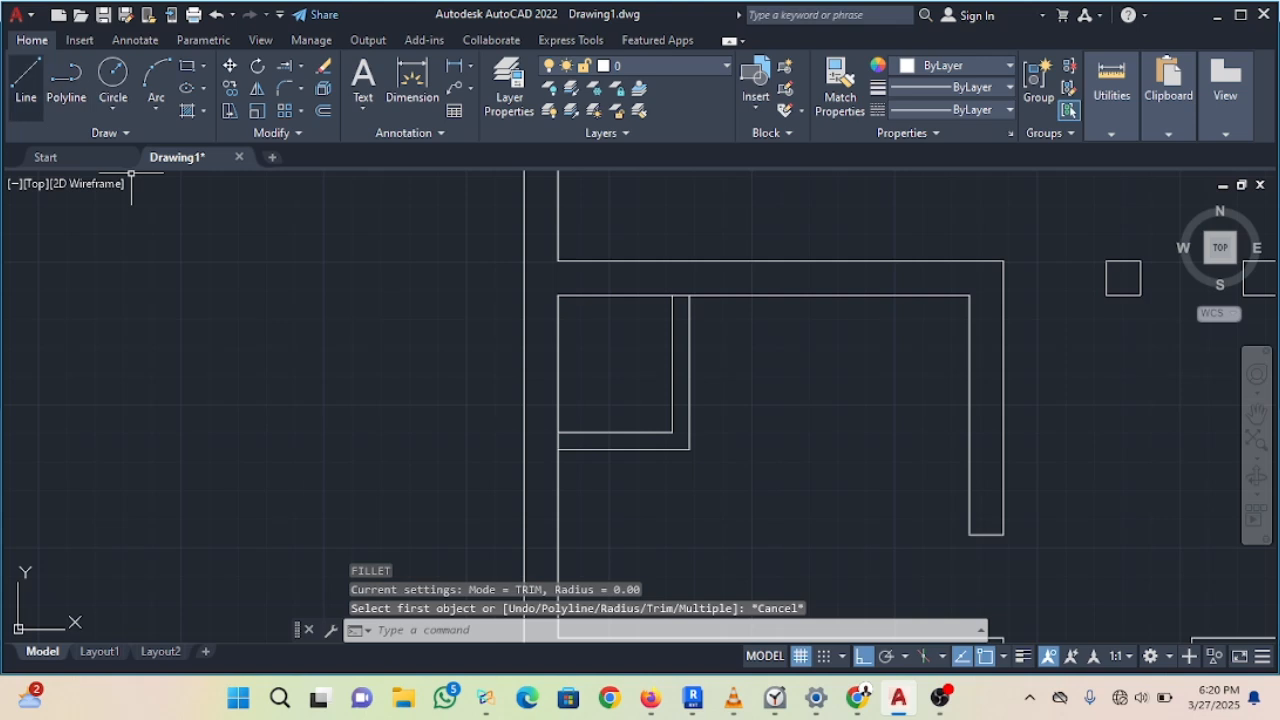
Step: Draw a guide line 750 down from the room's upper wall beside the enclosure, continuing leftward across both of its right wall lines
{"action": "left_click", "coordinate": [26, 80]}
{"action": "scroll", "coordinate": [695, 475], "scroll_direction": "down", "scroll_amount": 3}
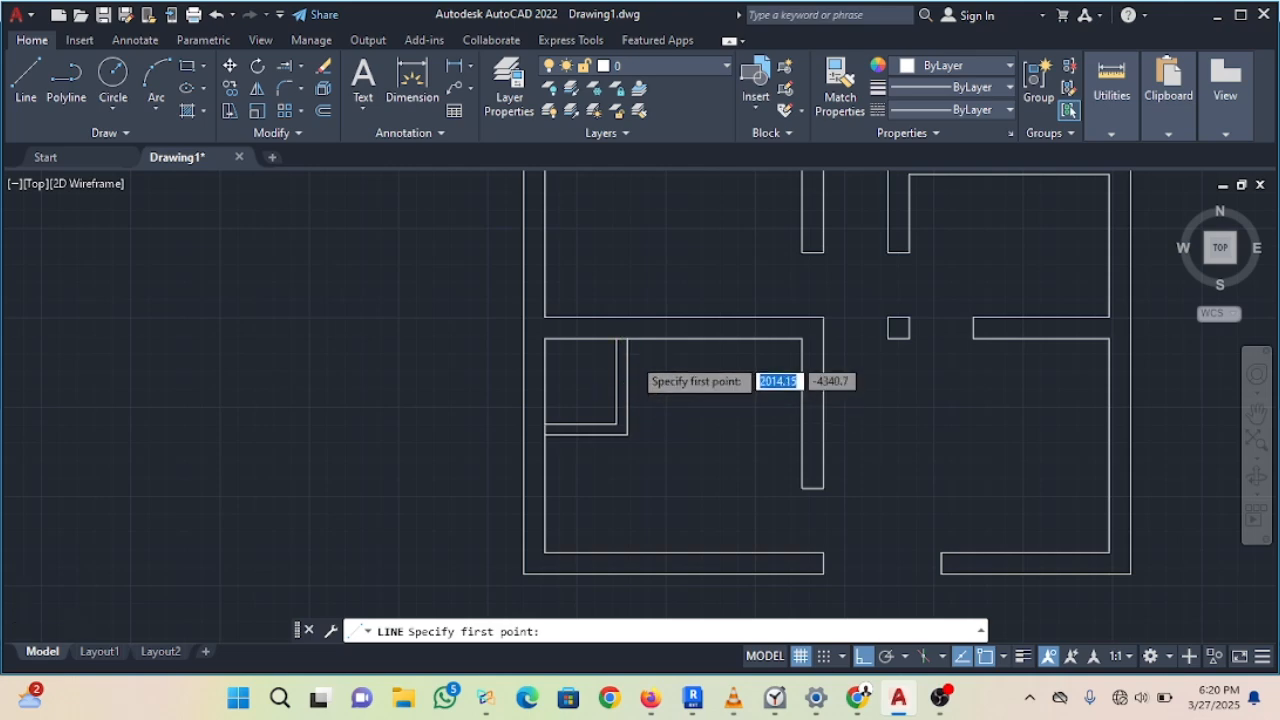
{"action": "scroll", "coordinate": [636, 367], "scroll_direction": "up", "scroll_amount": 2}
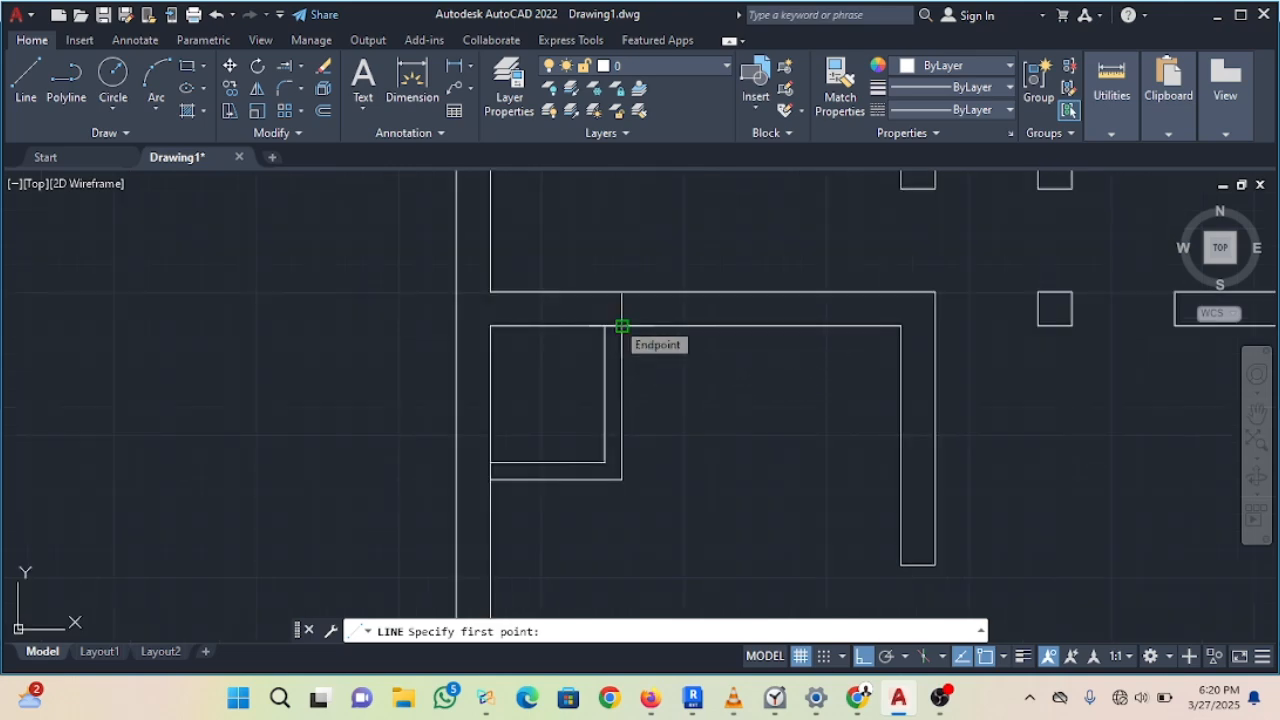
{"action": "left_click", "coordinate": [684, 326]}
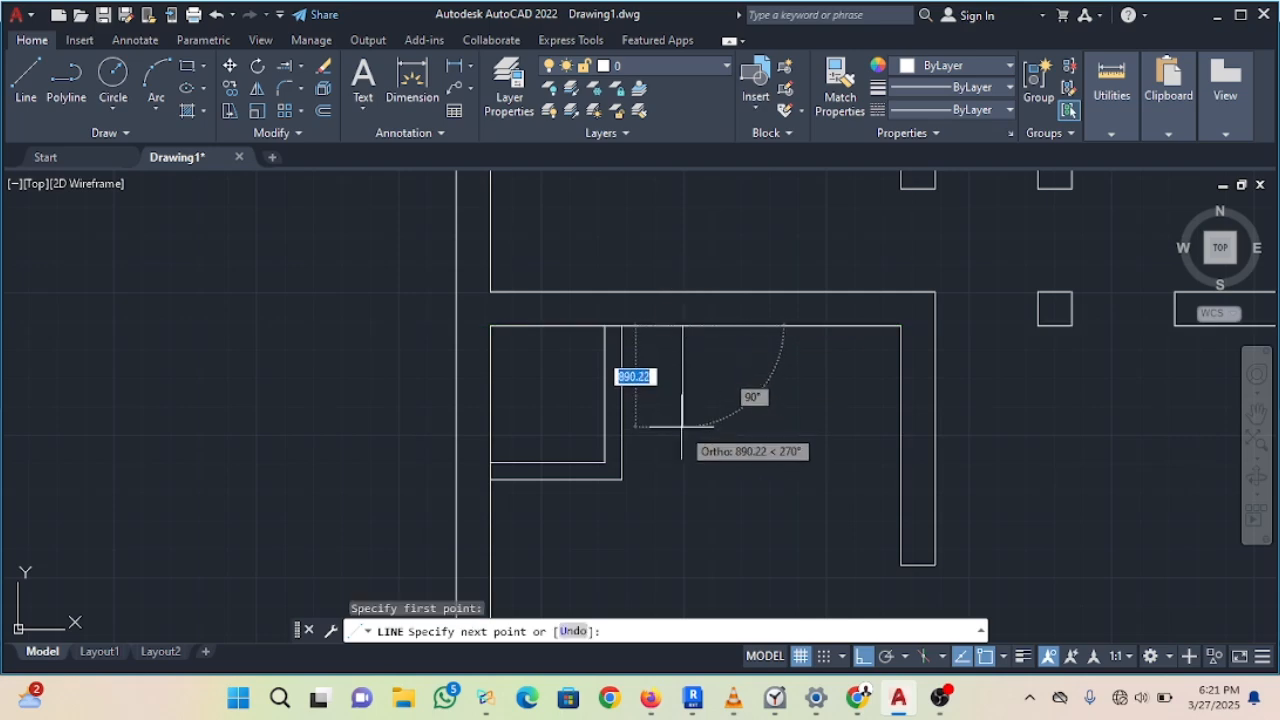
{"action": "type", "text": "1"}
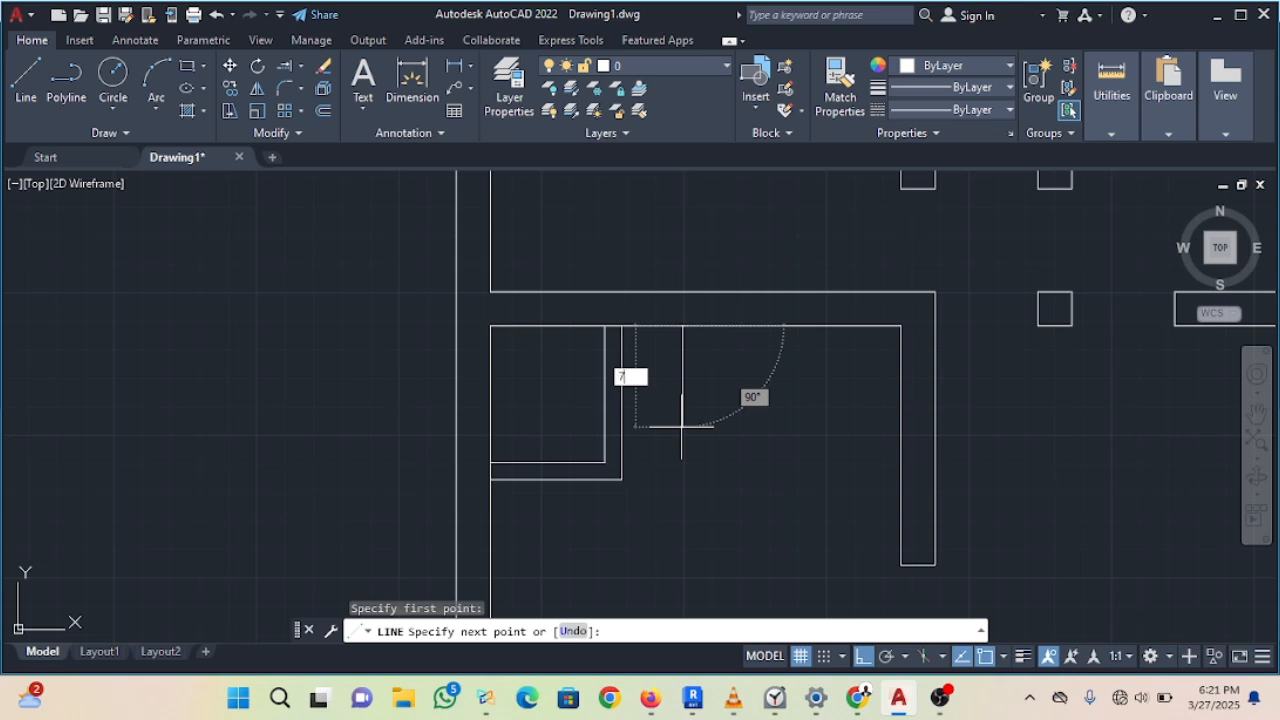
{"action": "type", "text": "50"}
{"action": "key", "text": "Return"}
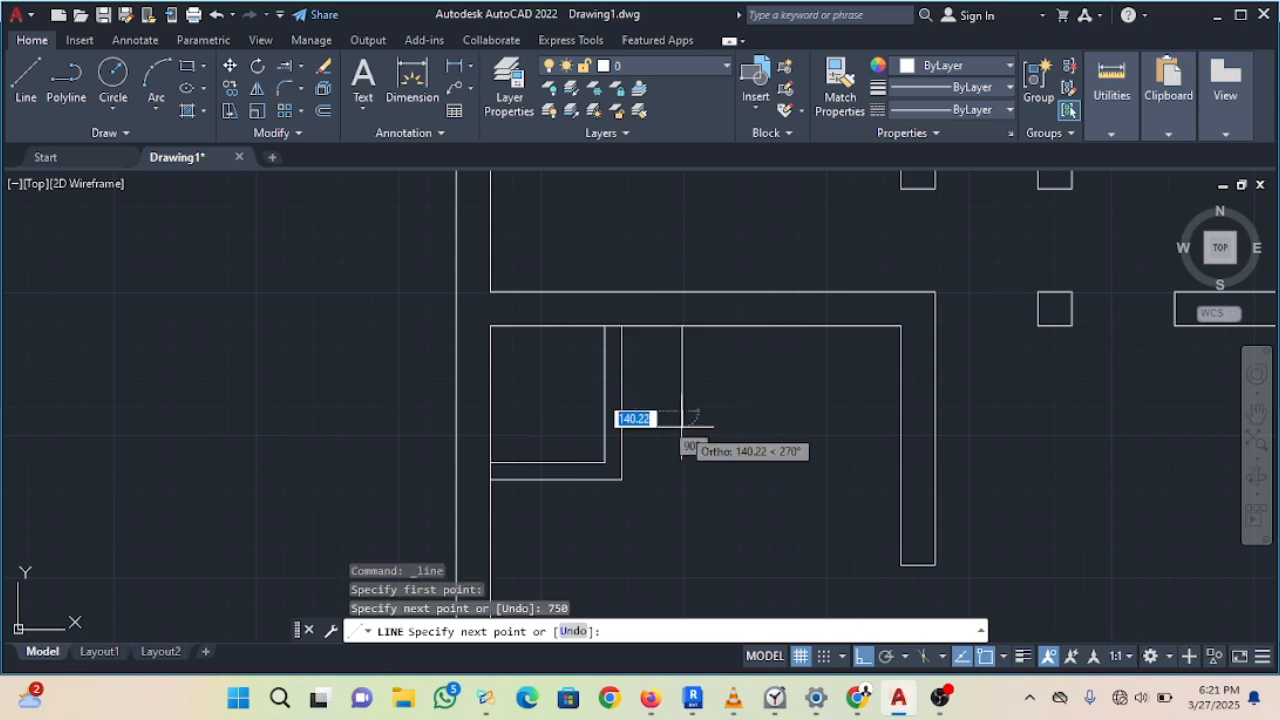
{"action": "left_click", "coordinate": [586, 410]}
{"action": "key", "text": "Escape"}
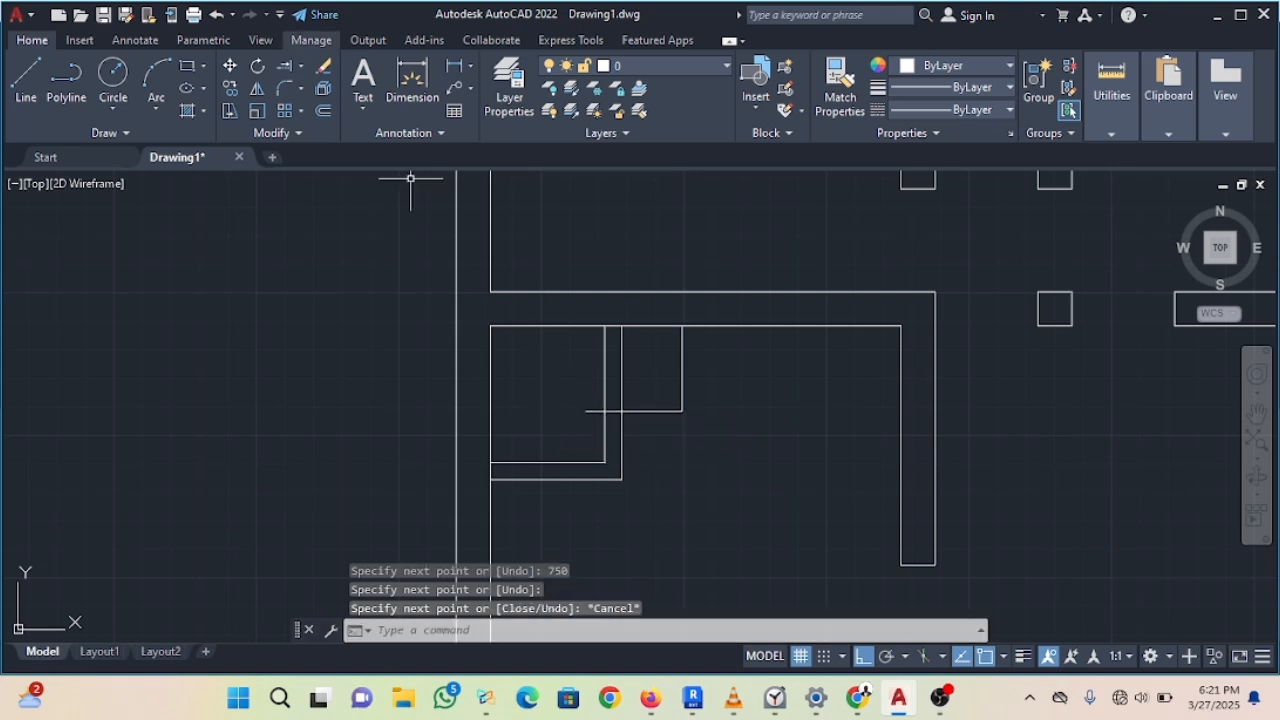
Step: Try to trim the enclosure's right wall lines below the horizontal guide and the guide segments outside the wall
{"action": "left_click", "coordinate": [301, 65]}
{"action": "left_click", "coordinate": [300, 95]}
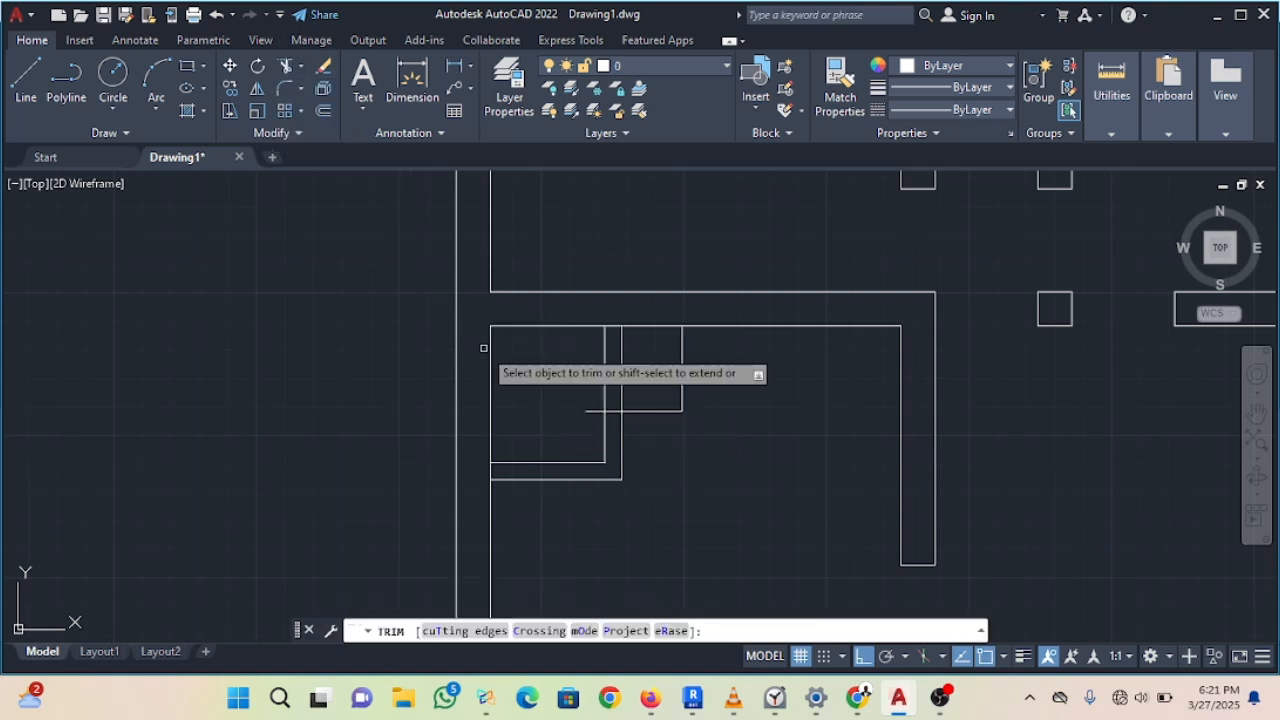
{"action": "scroll", "coordinate": [560, 374], "scroll_direction": "up", "scroll_amount": 4}
{"action": "left_click_drag", "start_coordinate": [645, 452], "coordinate": [864, 440]}
{"action": "scroll", "coordinate": [766, 491], "scroll_direction": "down", "scroll_amount": 2}
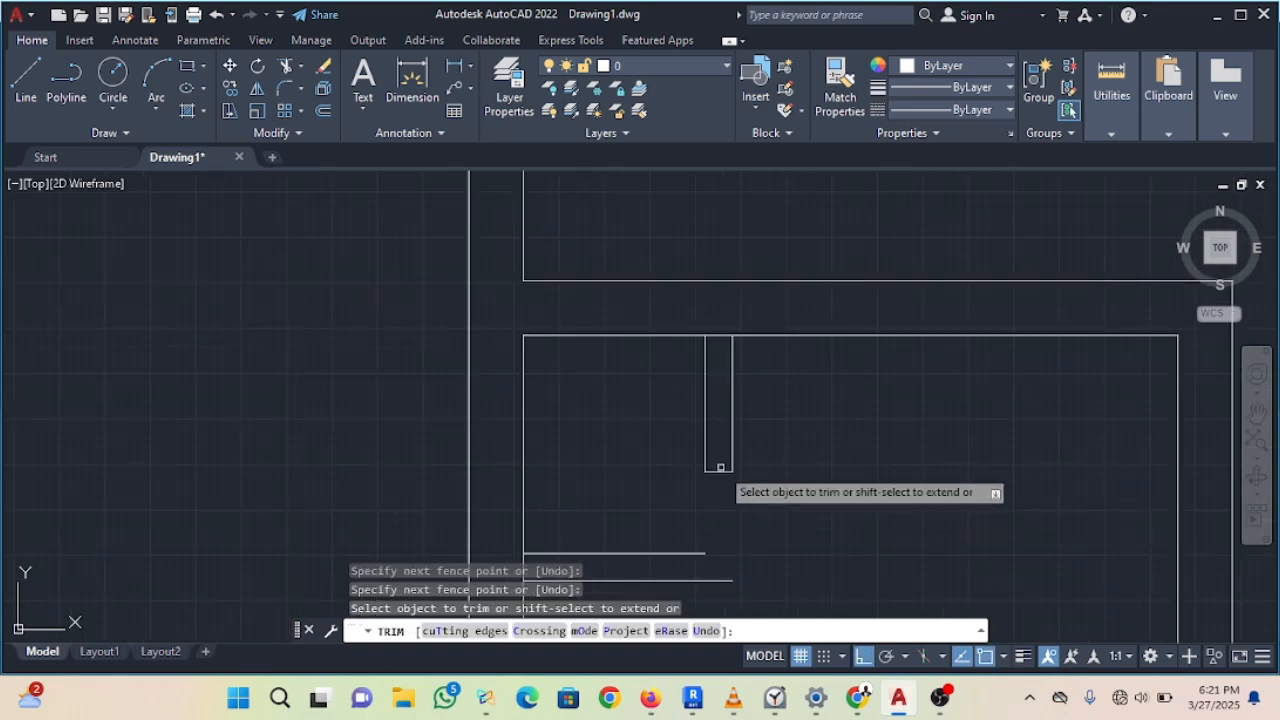
{"action": "key", "text": "Escape"}
{"action": "scroll", "coordinate": [764, 488], "scroll_direction": "down", "scroll_amount": 3}
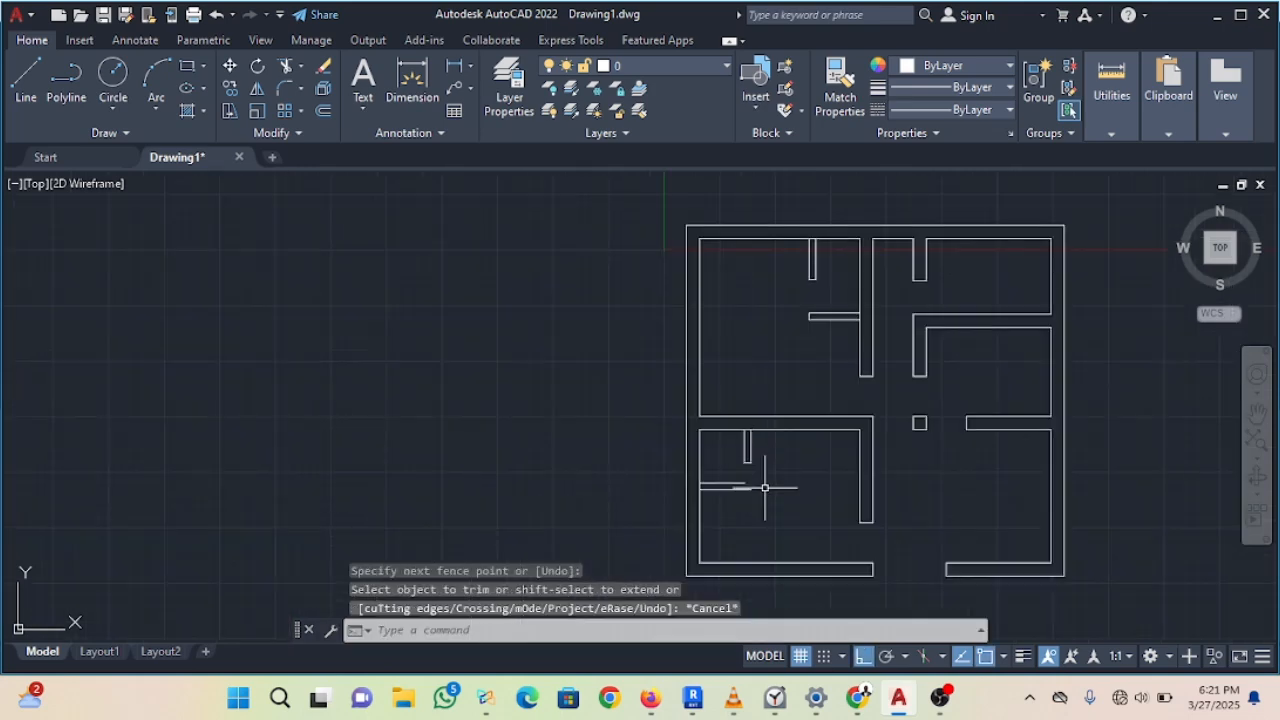
Step: Undo the trimming of the enclosure's right wall and guide lines
{"action": "scroll", "coordinate": [764, 488], "scroll_direction": "up", "scroll_amount": 5}
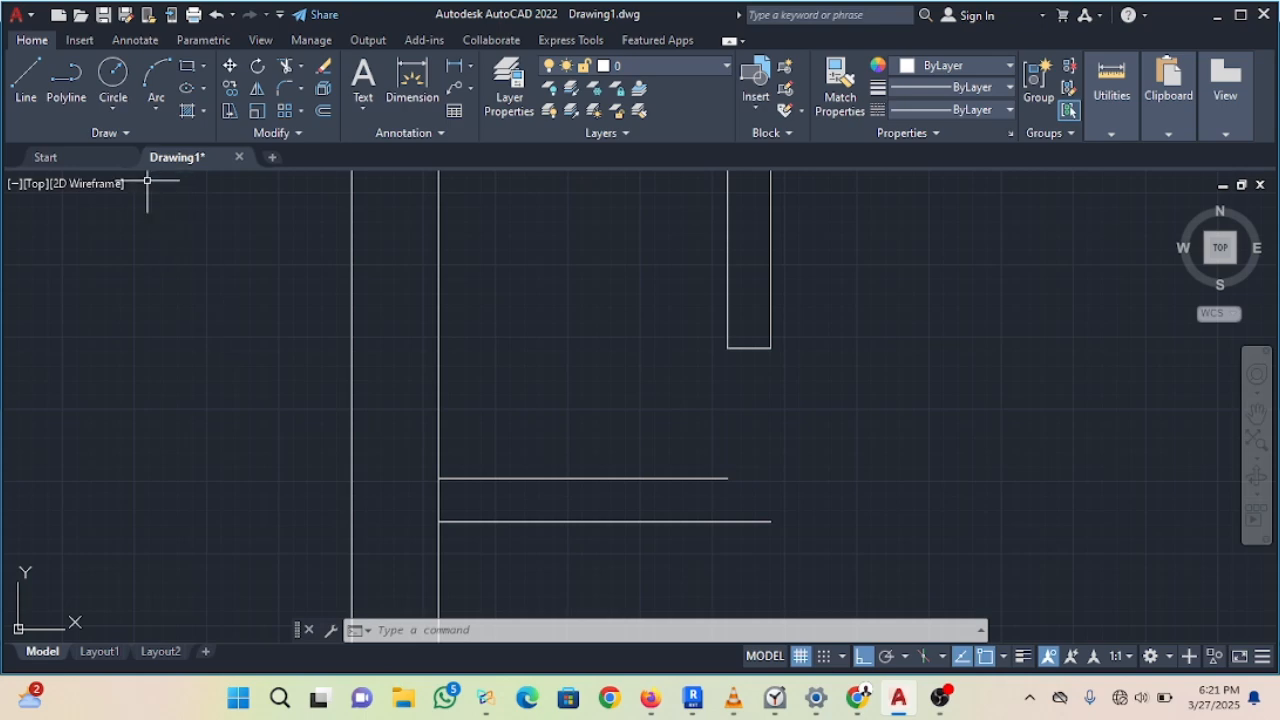
{"action": "key", "text": "ctrl+z"}
{"action": "key", "text": "ctrl+z"}
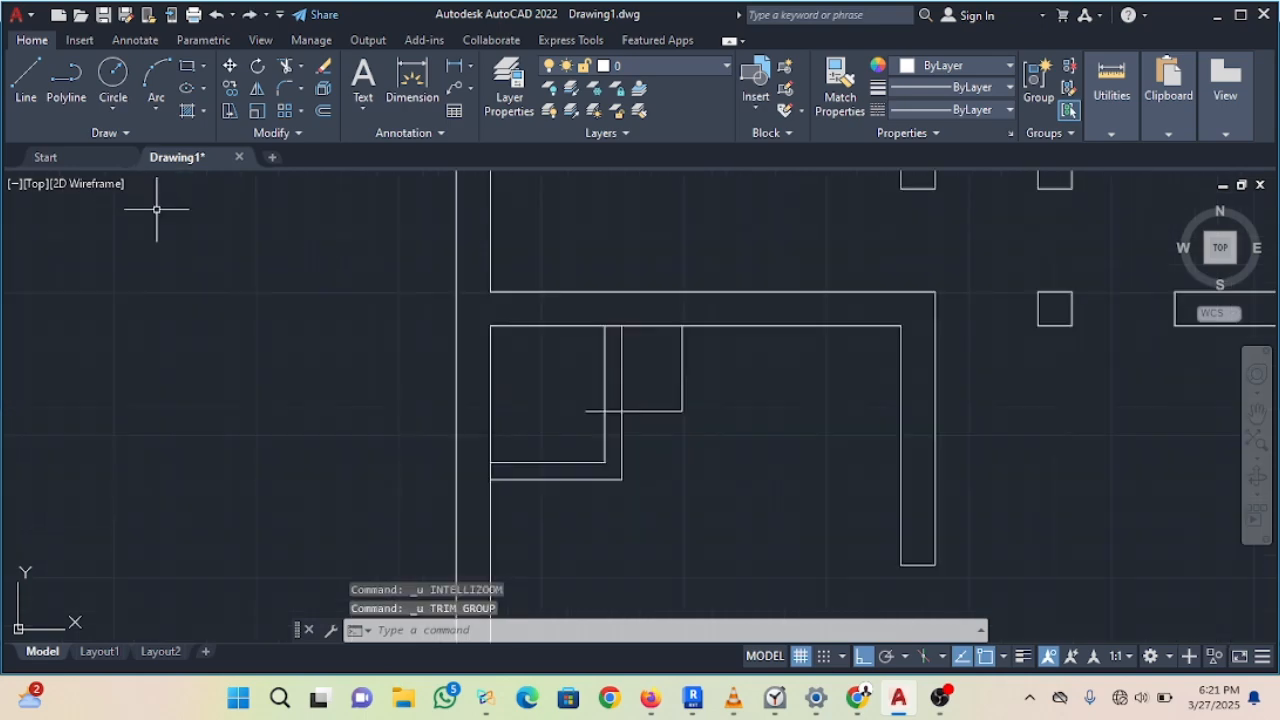
Step: Extend the enclosure's lower inner wall line rightward to the outer vertical wall line
{"action": "scroll", "coordinate": [608, 389], "scroll_direction": "down", "scroll_amount": 1}
{"action": "middle_click_drag", "start_coordinate": [608, 389], "coordinate": [582, 400]}
{"action": "scroll", "coordinate": [582, 400], "scroll_direction": "up", "scroll_amount": 6}
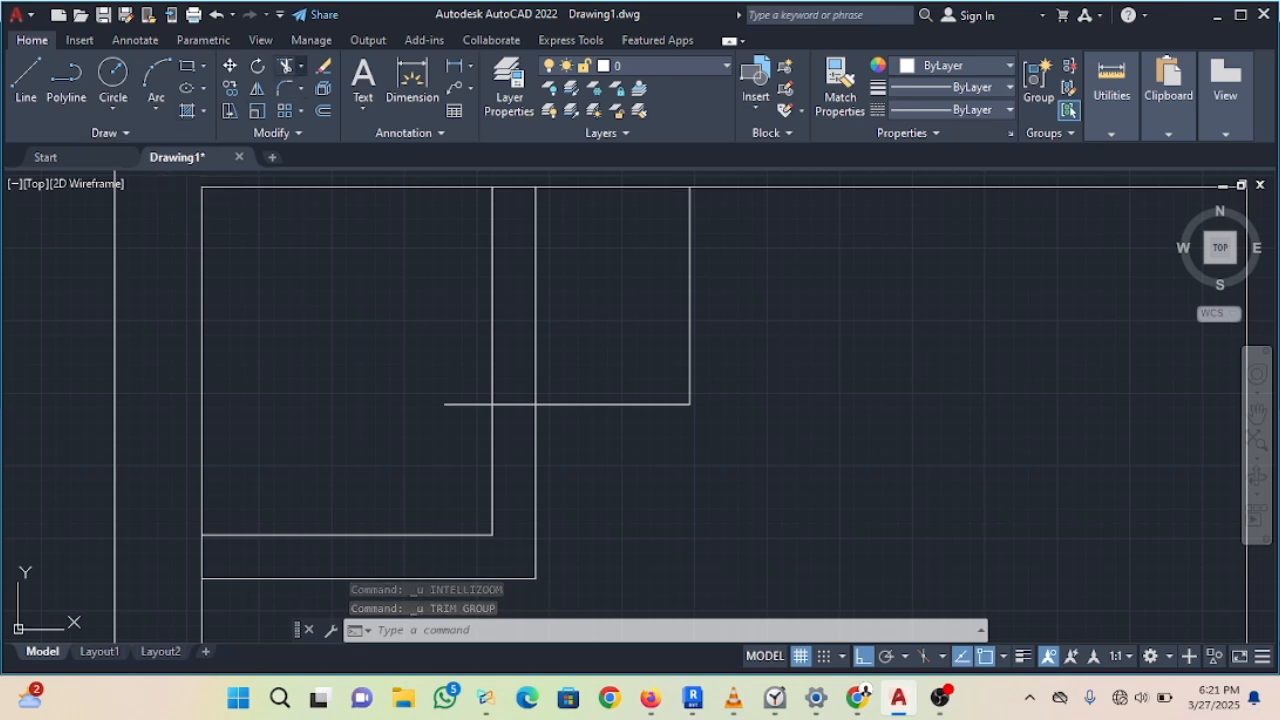
{"action": "left_click", "coordinate": [299, 66]}
{"action": "left_click", "coordinate": [318, 132]}
{"action": "left_click", "coordinate": [476, 533]}
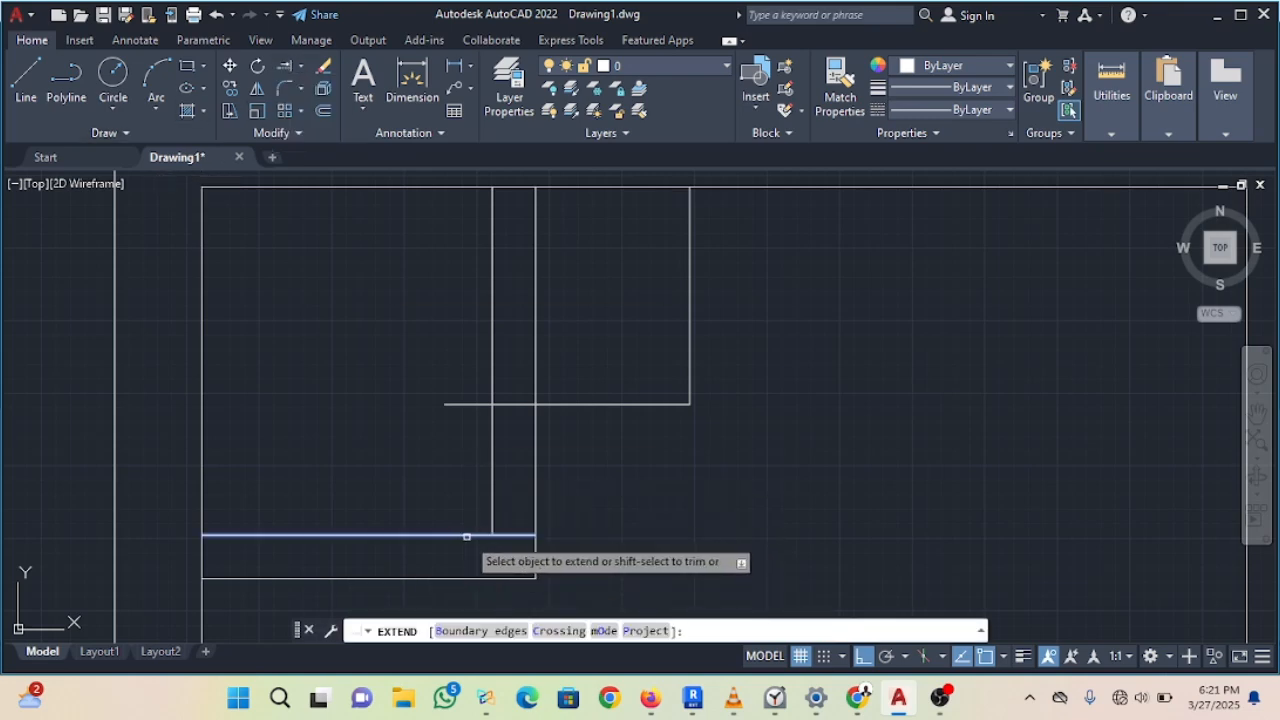
{"action": "key", "text": "Escape"}
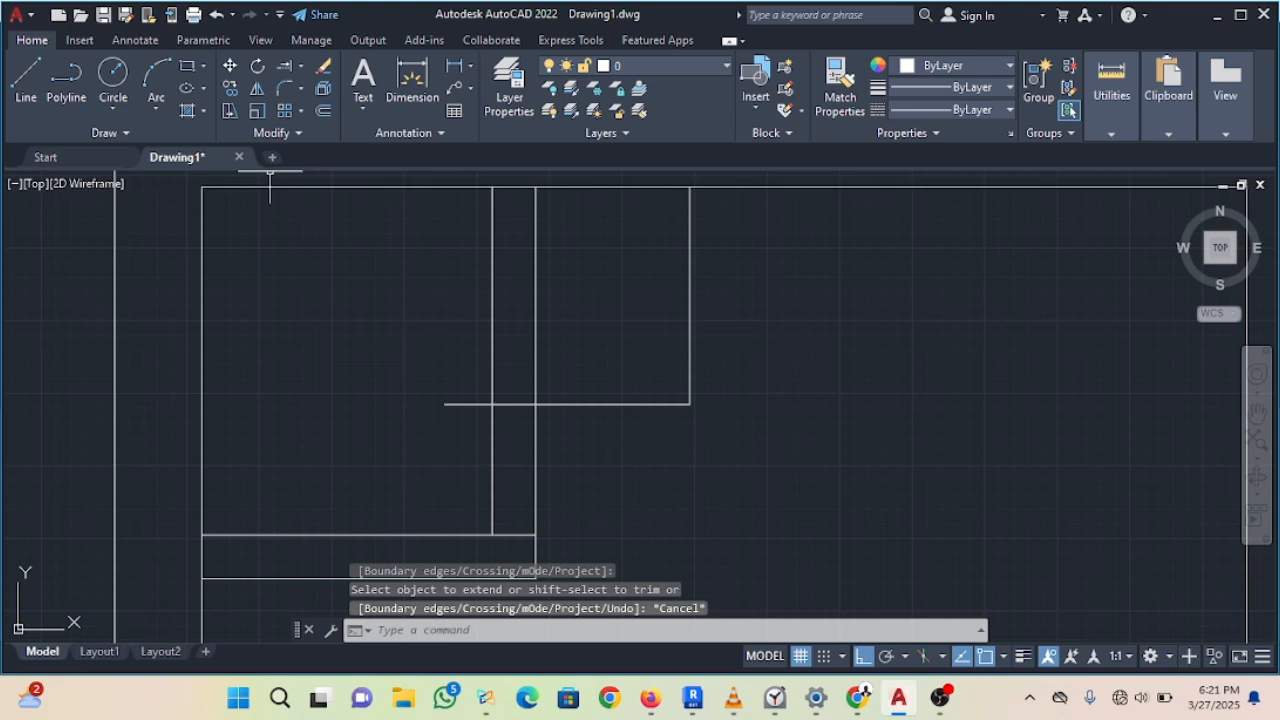
Step: Trim the guide segments outside the lower-left enclosure's right wall and both wall lines below the guide to form the door opening
{"action": "left_click", "coordinate": [299, 66]}
{"action": "left_click", "coordinate": [318, 110]}
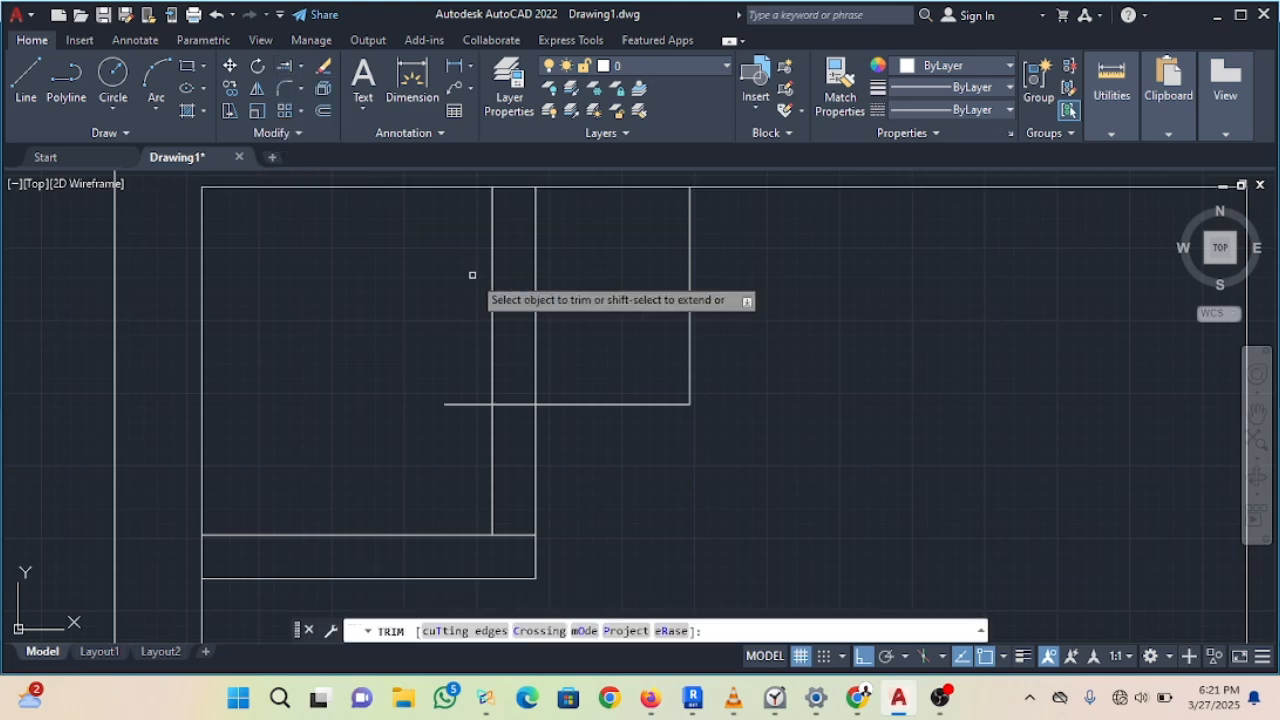
{"action": "left_click", "coordinate": [632, 256]}
{"action": "left_click_drag", "start_coordinate": [665, 269], "coordinate": [714, 288]}
{"action": "mouse_move", "coordinate": [643, 377]}
{"action": "left_mouse_down"}
{"action": "mouse_move", "coordinate": [583, 440]}
{"action": "mouse_move", "coordinate": [570, 437]}
{"action": "left_mouse_up"}
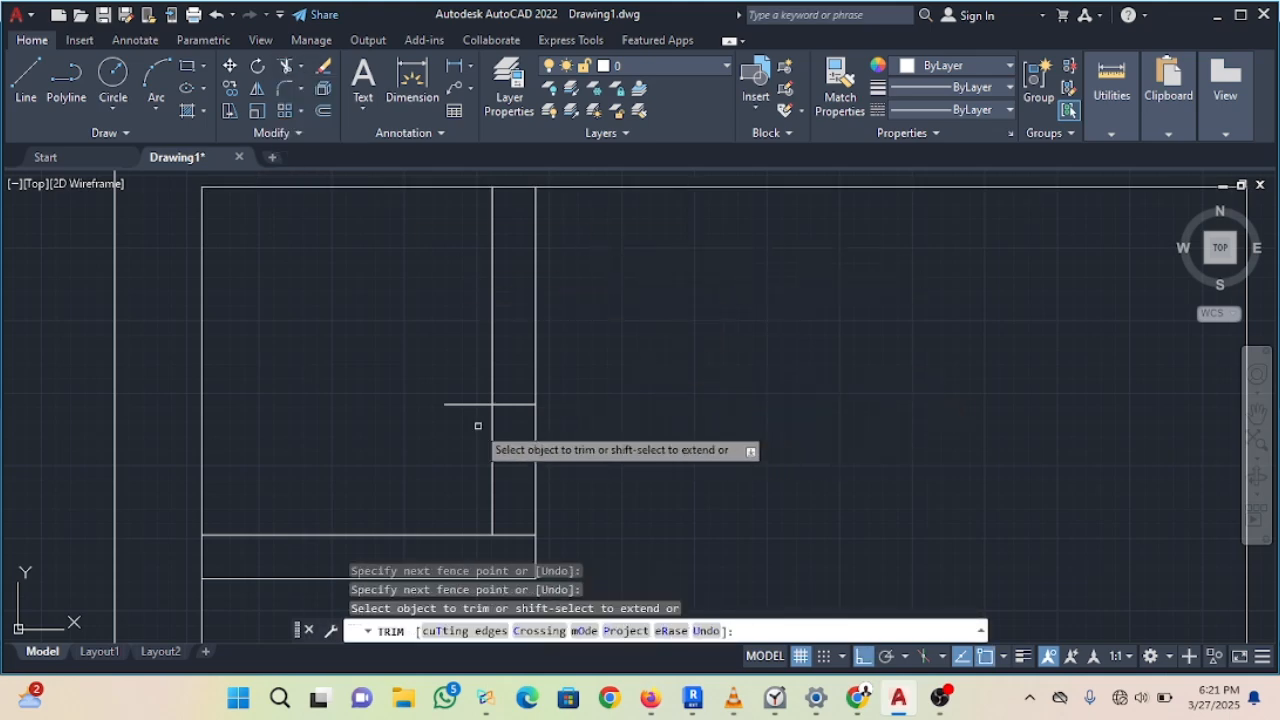
{"action": "mouse_move", "coordinate": [467, 387]}
{"action": "left_mouse_down"}
{"action": "mouse_move", "coordinate": [521, 453]}
{"action": "mouse_move", "coordinate": [585, 445]}
{"action": "left_mouse_up"}
{"action": "scroll", "coordinate": [595, 470], "scroll_direction": "down", "scroll_amount": 3}
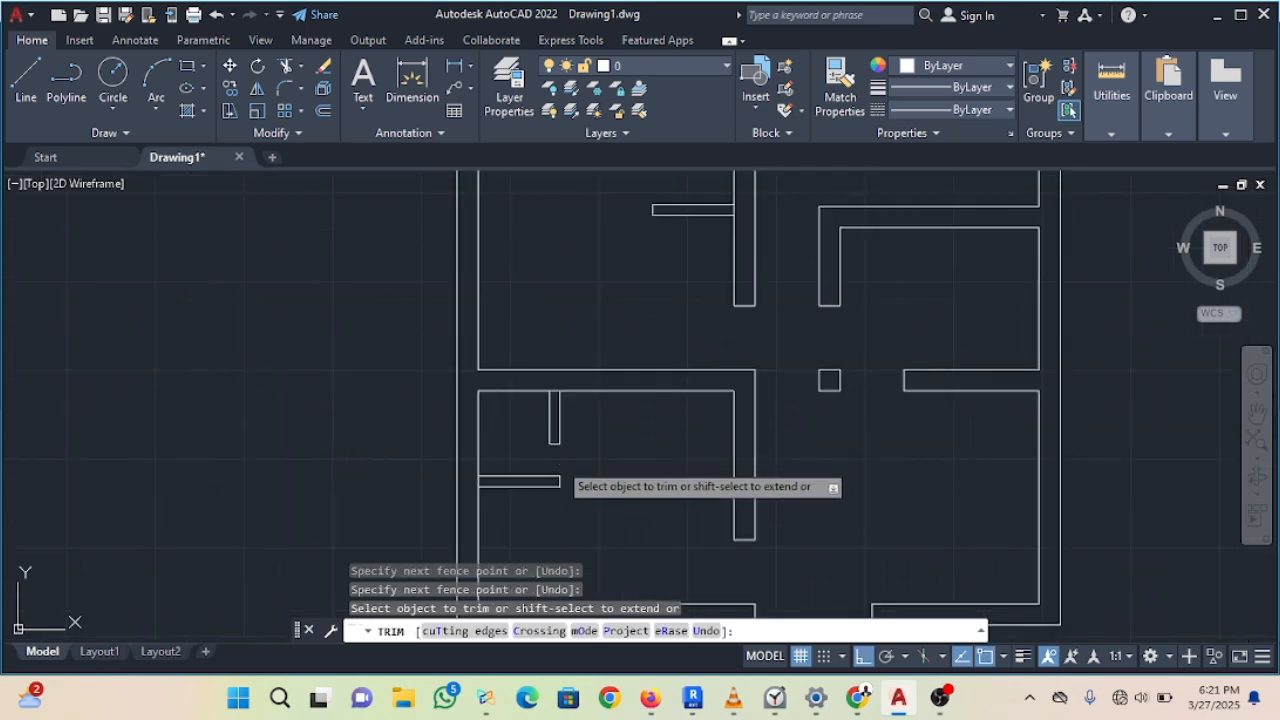
{"action": "key", "text": "Escape"}
Step: Examine the whole floor plan, including its walls, door openings and the small enclosures in the two left-hand rooms
{"action": "scroll", "coordinate": [600, 480], "scroll_direction": "down", "scroll_amount": 1}
{"action": "scroll", "coordinate": [600, 480], "scroll_direction": "down", "scroll_amount": 2}
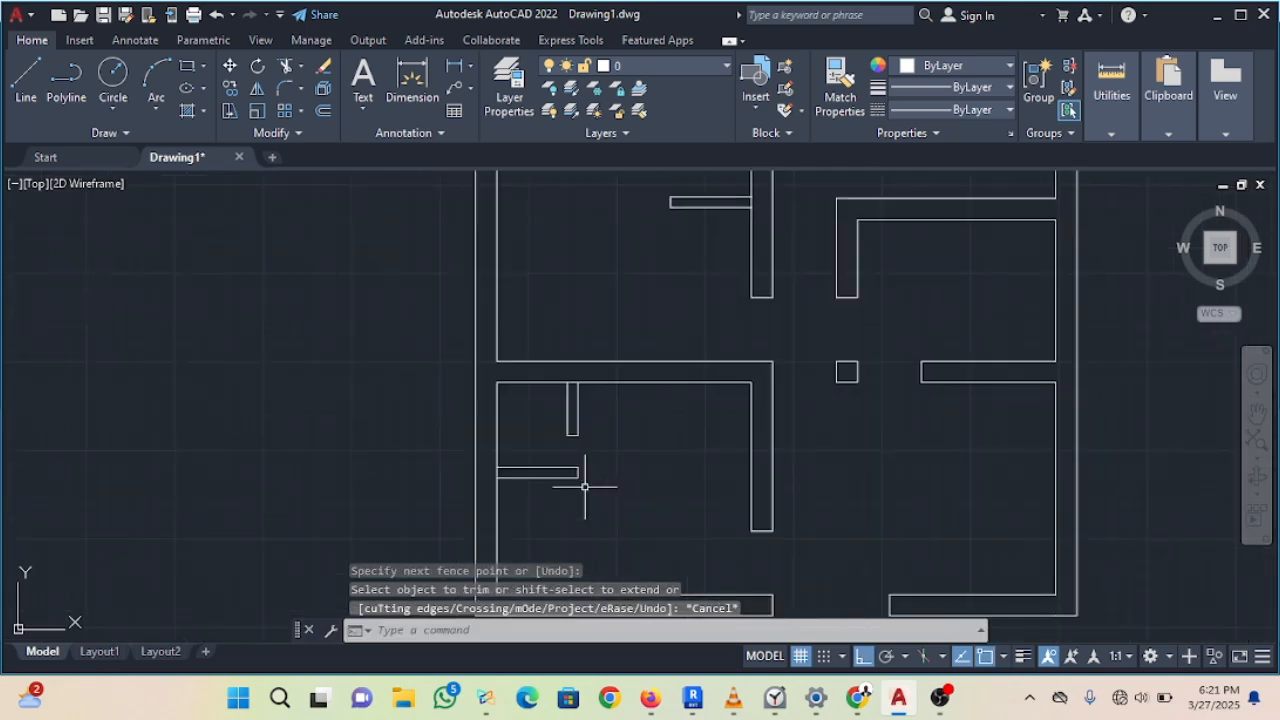
{"action": "scroll", "coordinate": [588, 480], "scroll_direction": "up", "scroll_amount": 4}
{"action": "scroll", "coordinate": [523, 300], "scroll_direction": "down", "scroll_amount": 2}
{"action": "scroll", "coordinate": [463, 314], "scroll_direction": "up", "scroll_amount": 4}
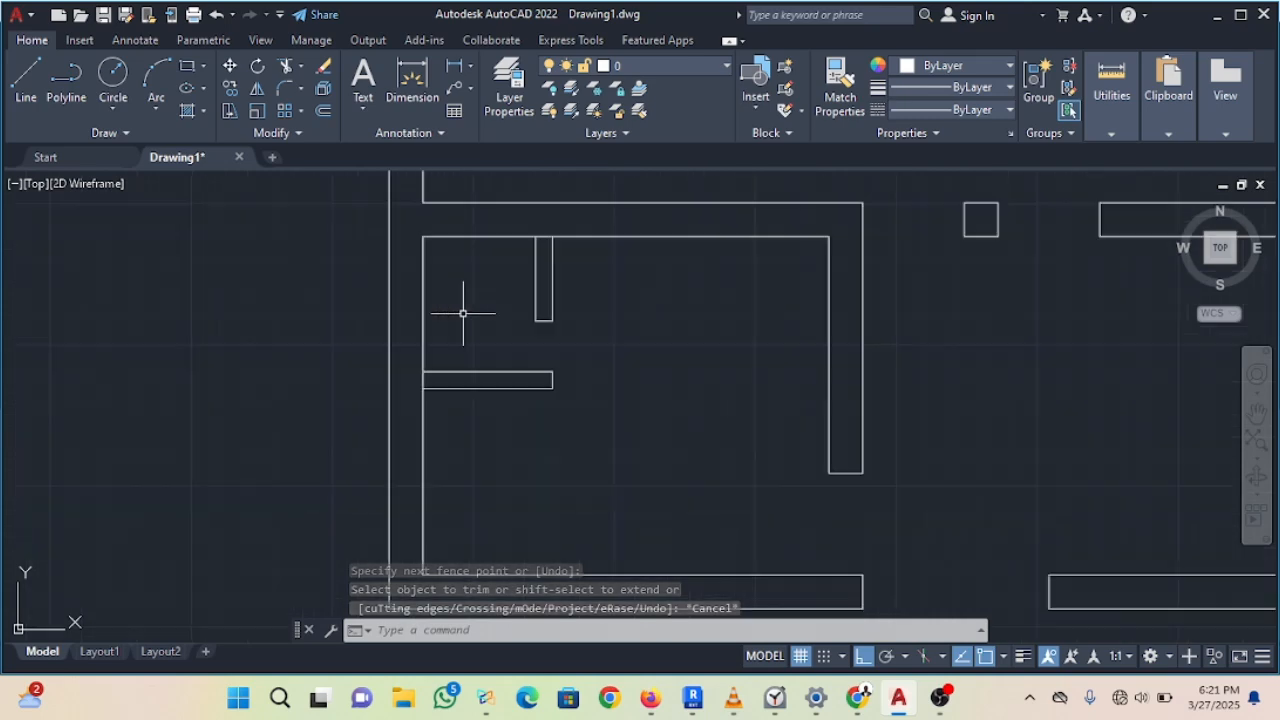
{"action": "middle_click_drag", "start_coordinate": [478, 302], "coordinate": [434, 449]}
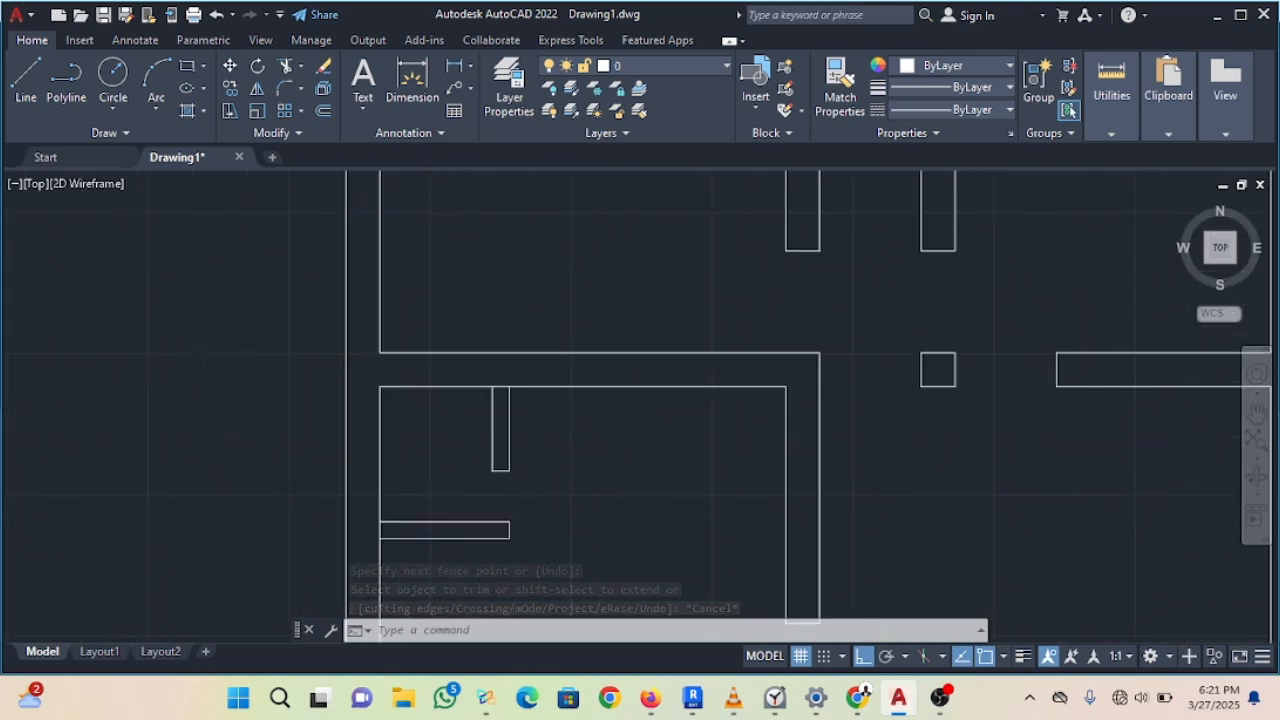
{"action": "scroll", "coordinate": [532, 375], "scroll_direction": "down", "scroll_amount": 4}
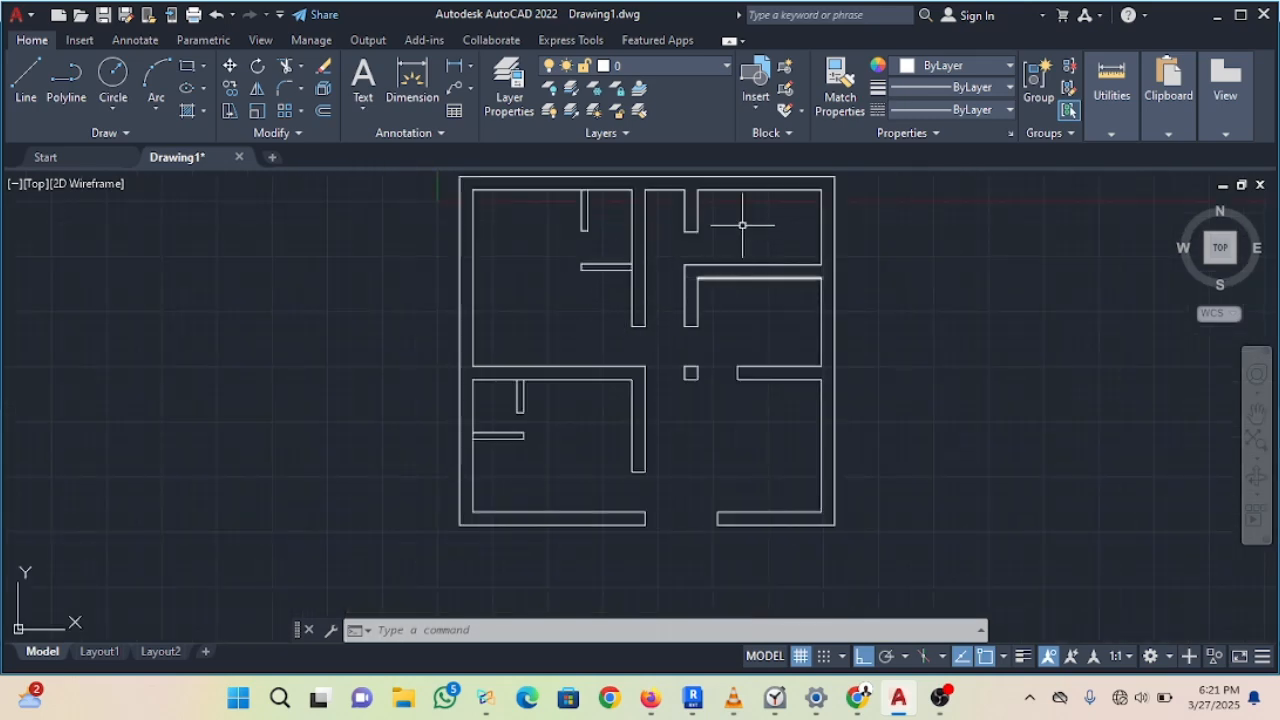
{"action": "scroll", "coordinate": [740, 220], "scroll_direction": "up", "scroll_amount": 2}
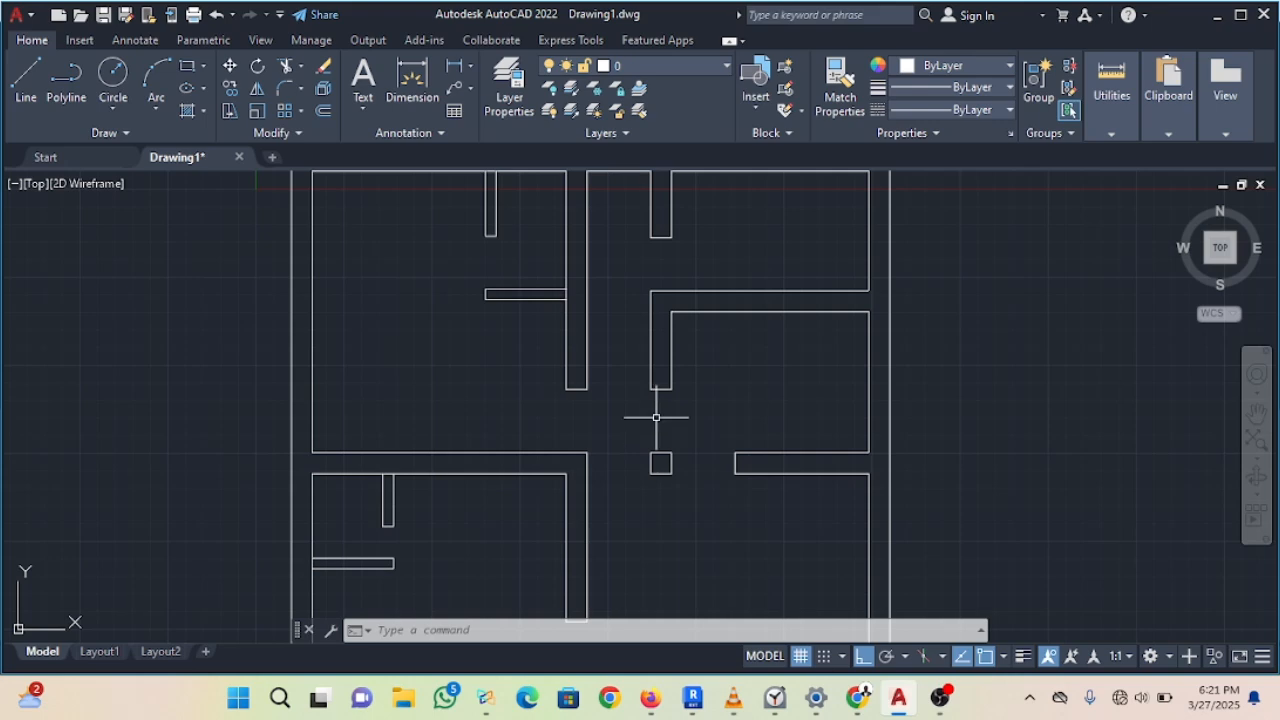
{"action": "scroll", "coordinate": [717, 280], "scroll_direction": "down", "scroll_amount": 2}
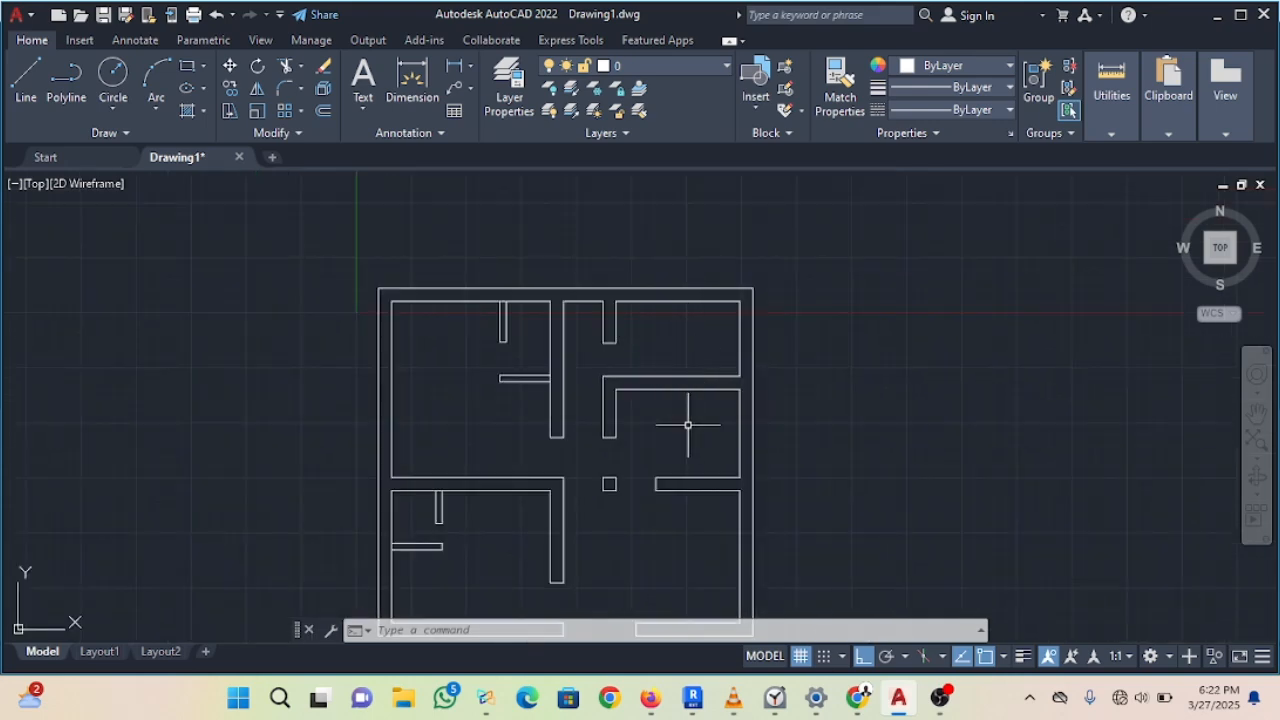
{"action": "scroll", "coordinate": [688, 426], "scroll_direction": "up", "scroll_amount": 5}
{"action": "scroll", "coordinate": [688, 423], "scroll_direction": "down", "scroll_amount": 10}
{"action": "scroll", "coordinate": [679, 473], "scroll_direction": "up", "scroll_amount": 5}
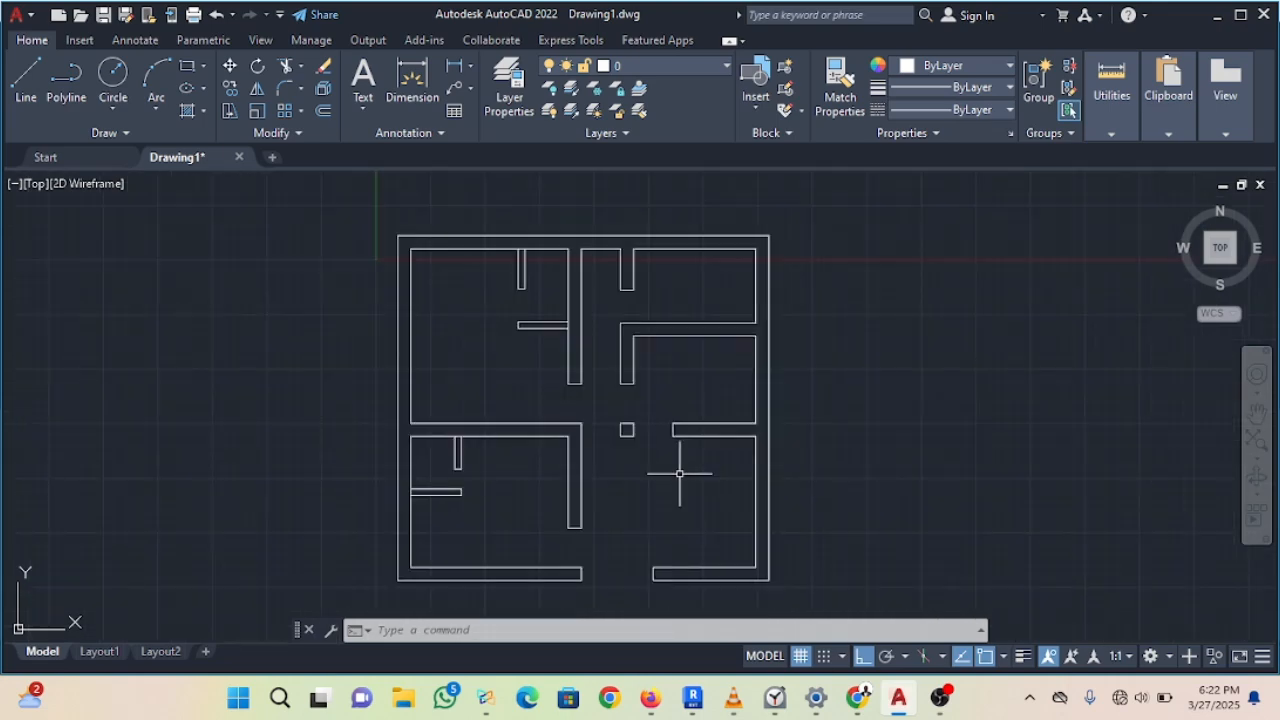
{"action": "scroll", "coordinate": [671, 479], "scroll_direction": "up", "scroll_amount": 2}
{"action": "scroll", "coordinate": [656, 461], "scroll_direction": "down", "scroll_amount": 4}
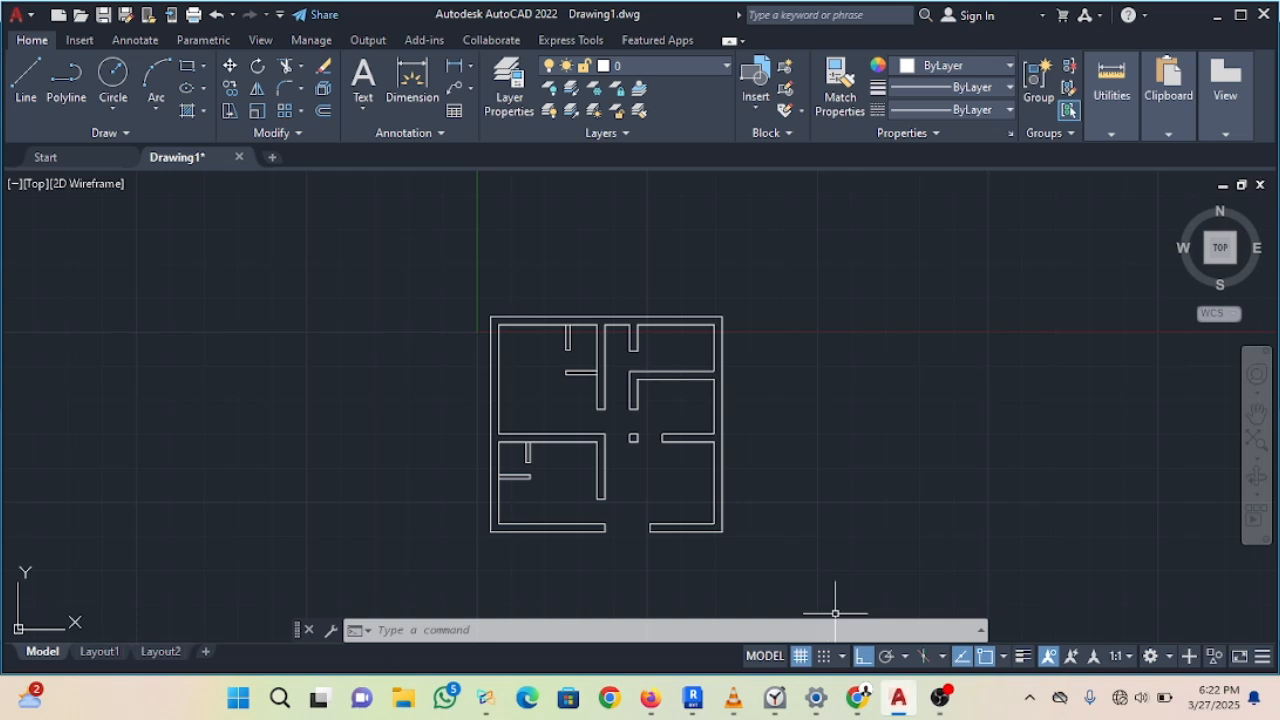
{"action": "mouse_move", "coordinate": [940, 697]}
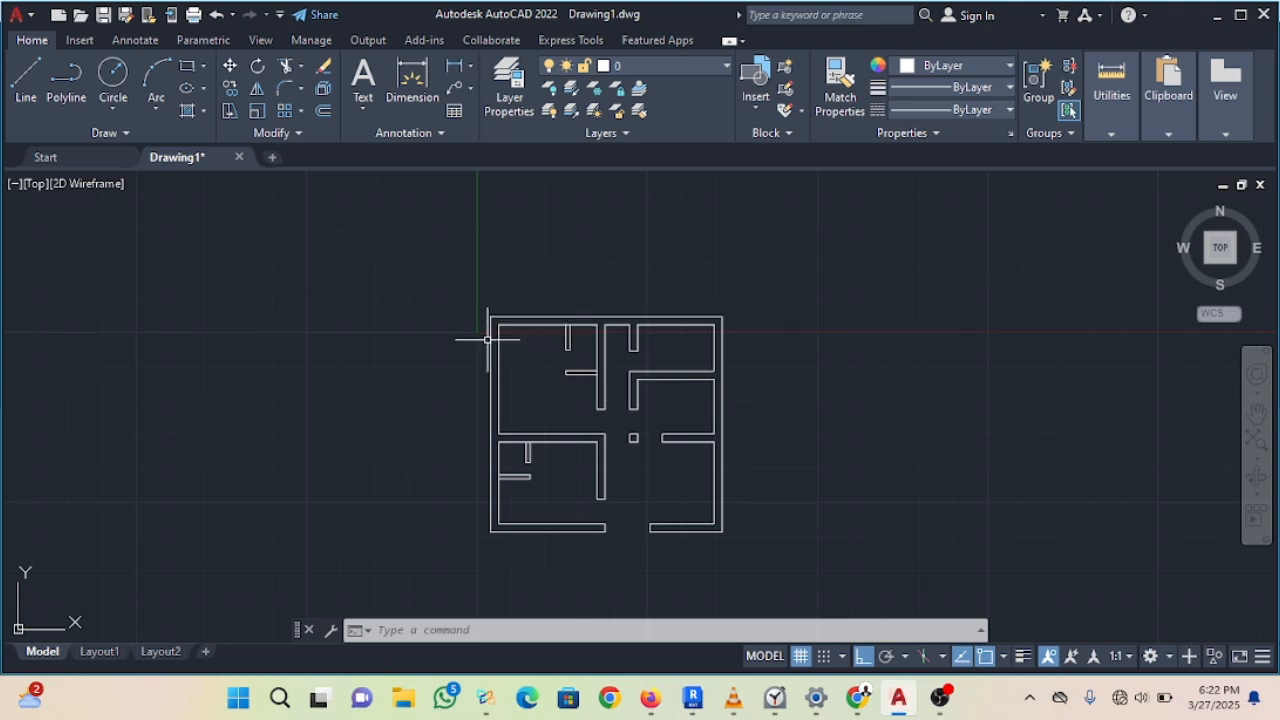
{"action": "scroll", "coordinate": [555, 388], "scroll_direction": "up", "scroll_amount": 3}
{"action": "scroll", "coordinate": [595, 321], "scroll_direction": "down", "scroll_amount": 3}
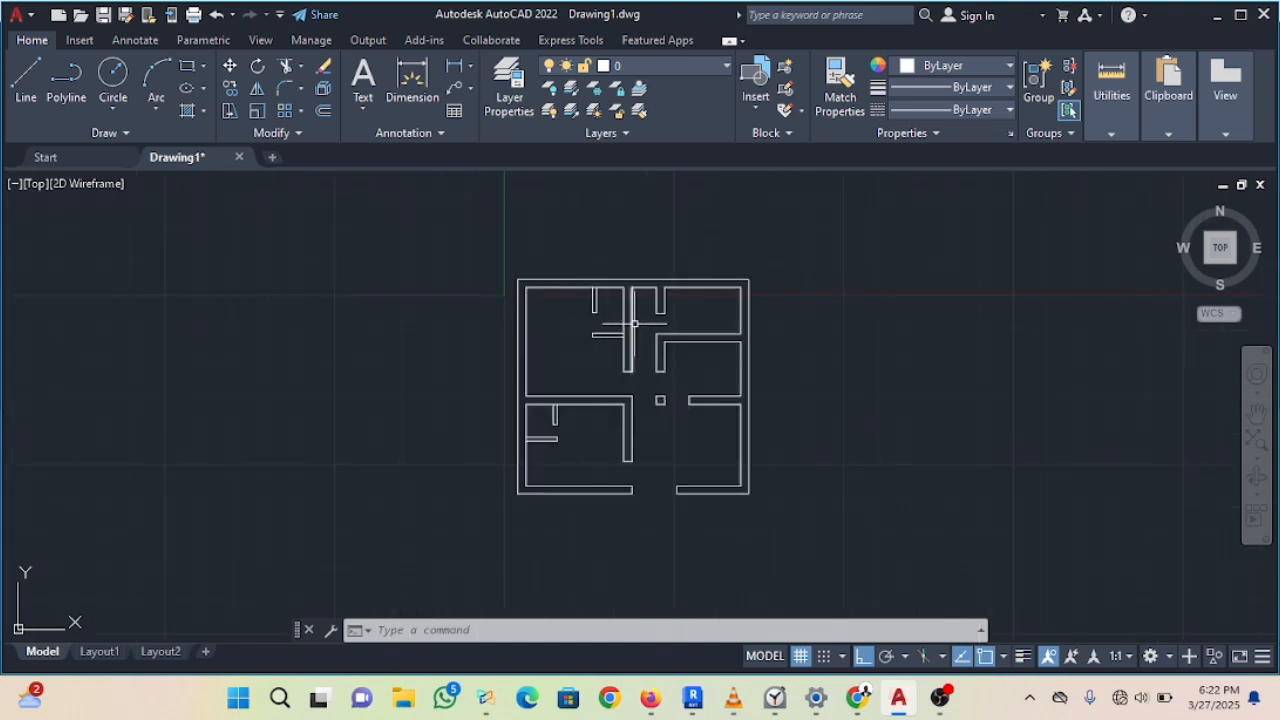